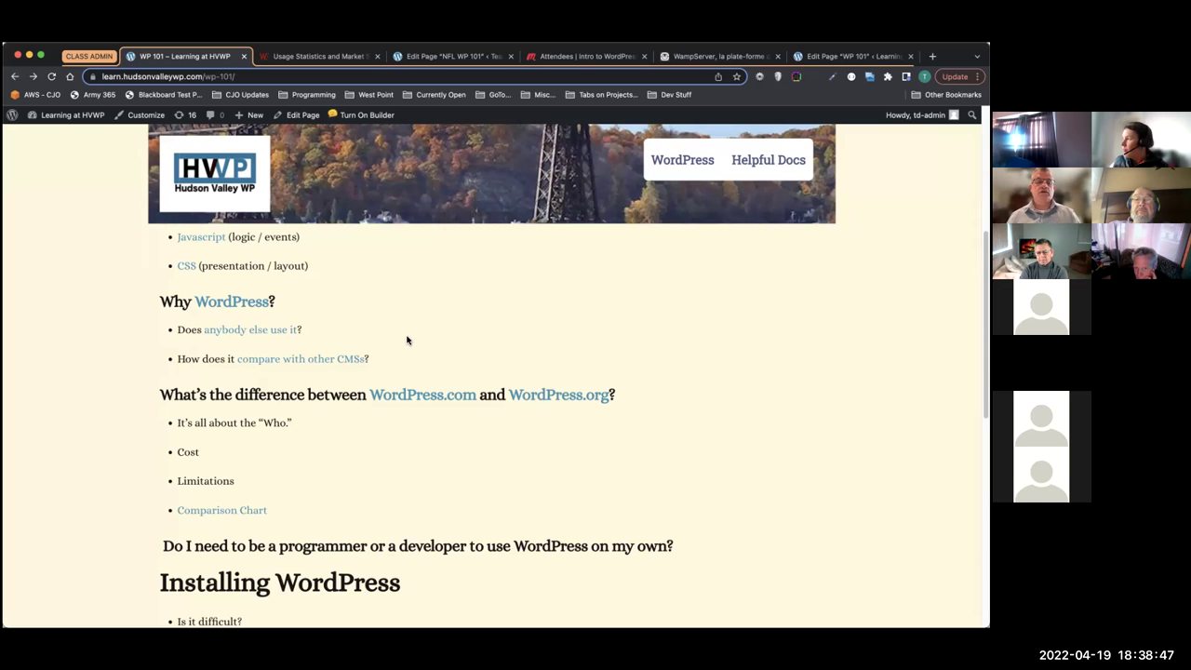
Switch to the NFL WP 101 page editor and put it in Visual mode.
scroll(406, 340, down, 3)
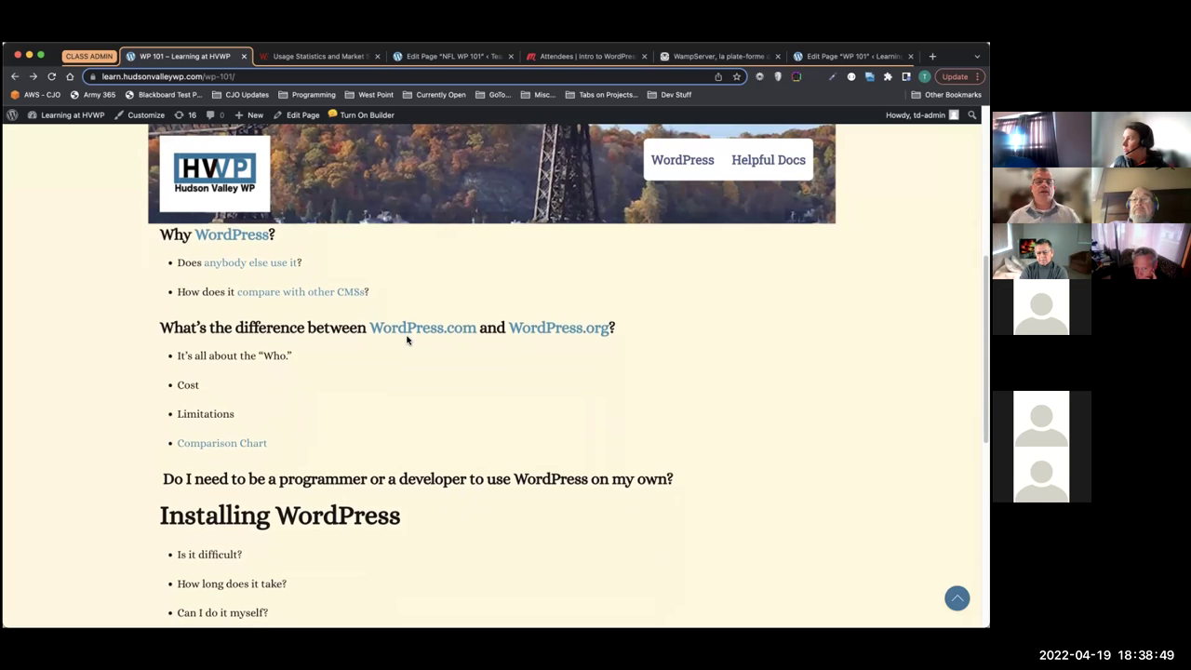
scroll(406, 339, down, 1)
scroll(407, 340, down, 1)
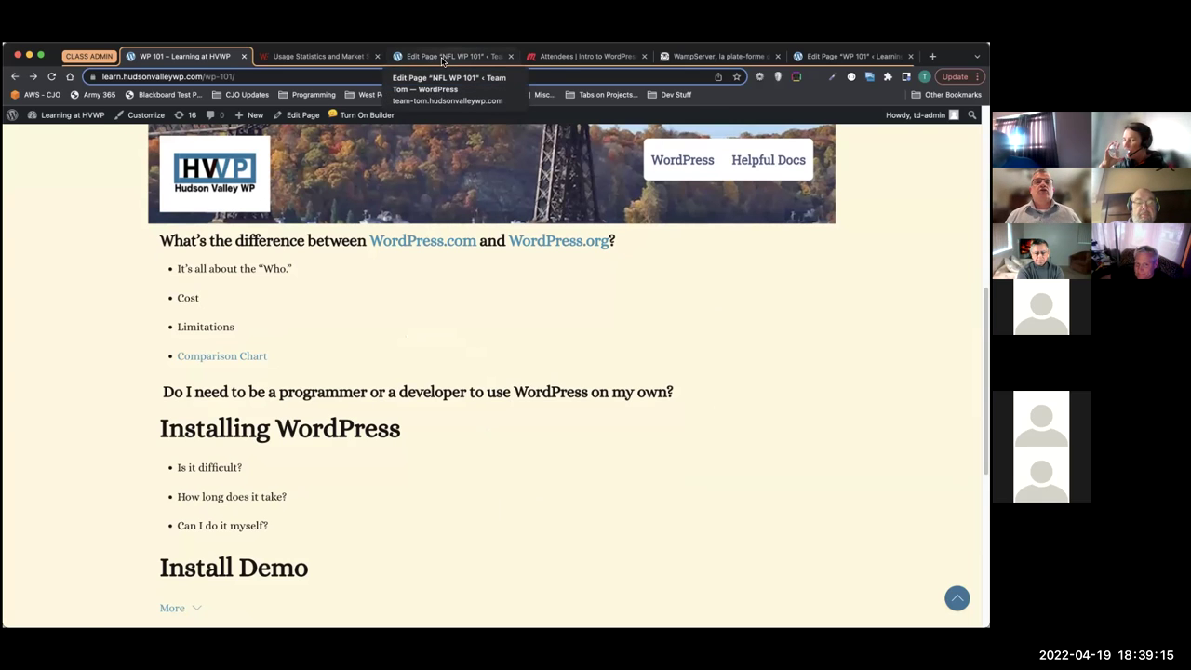
click(443, 57)
mouse_move(58, 402)
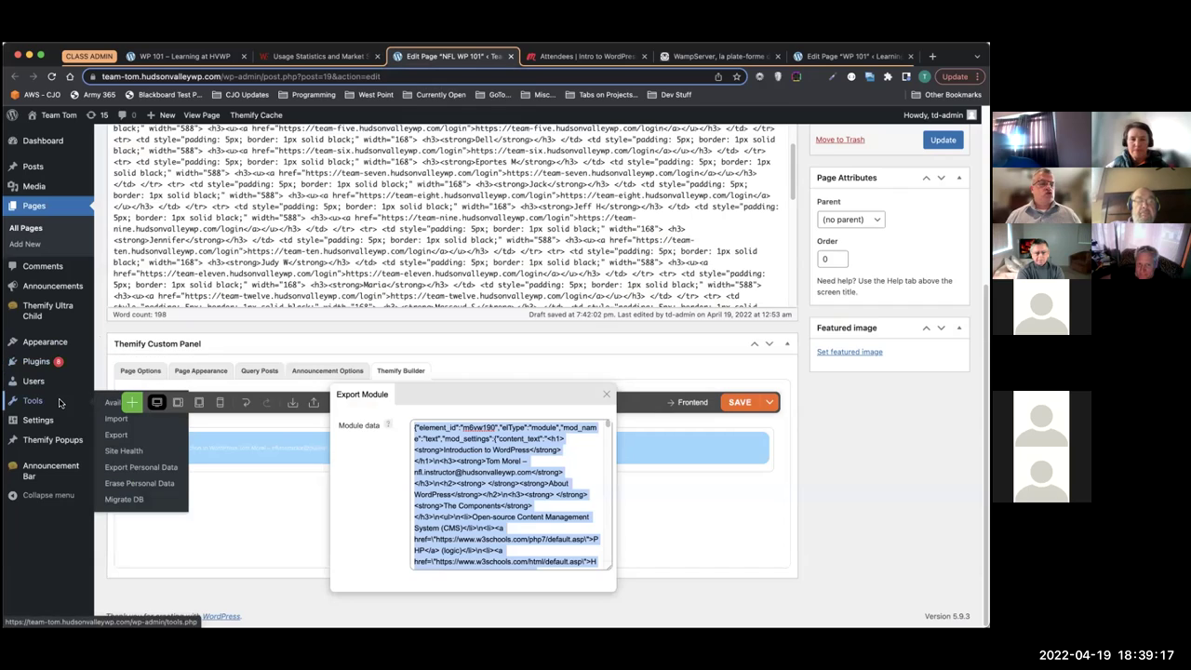
scroll(58, 402, up, 3)
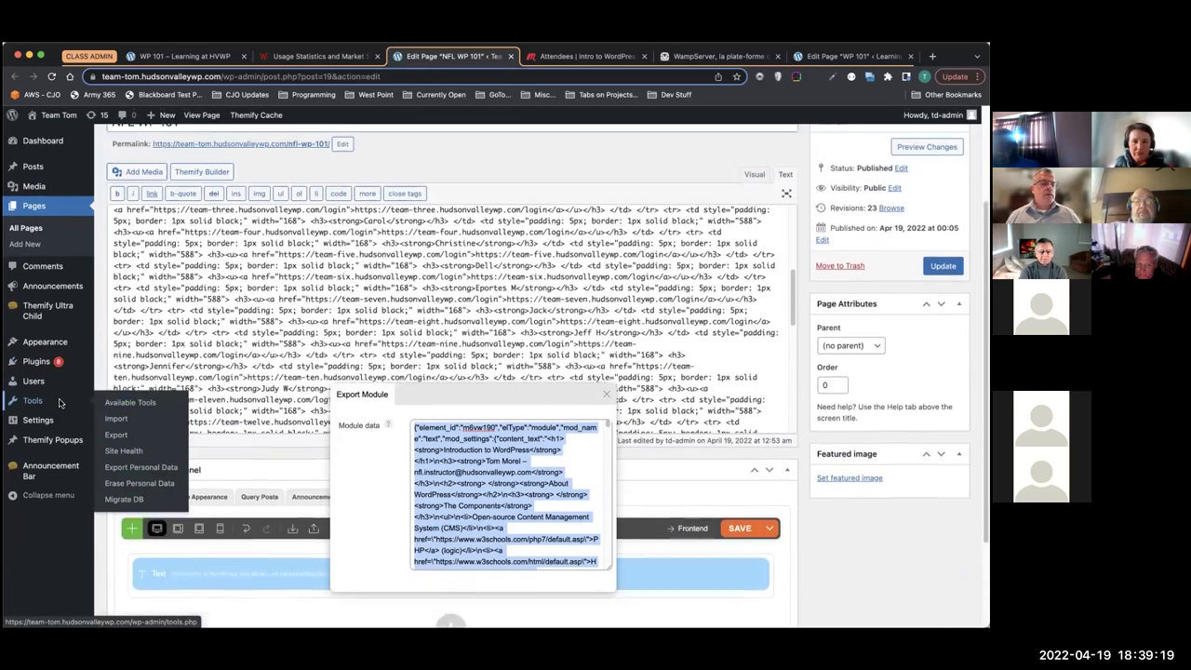
scroll(58, 402, up, 2)
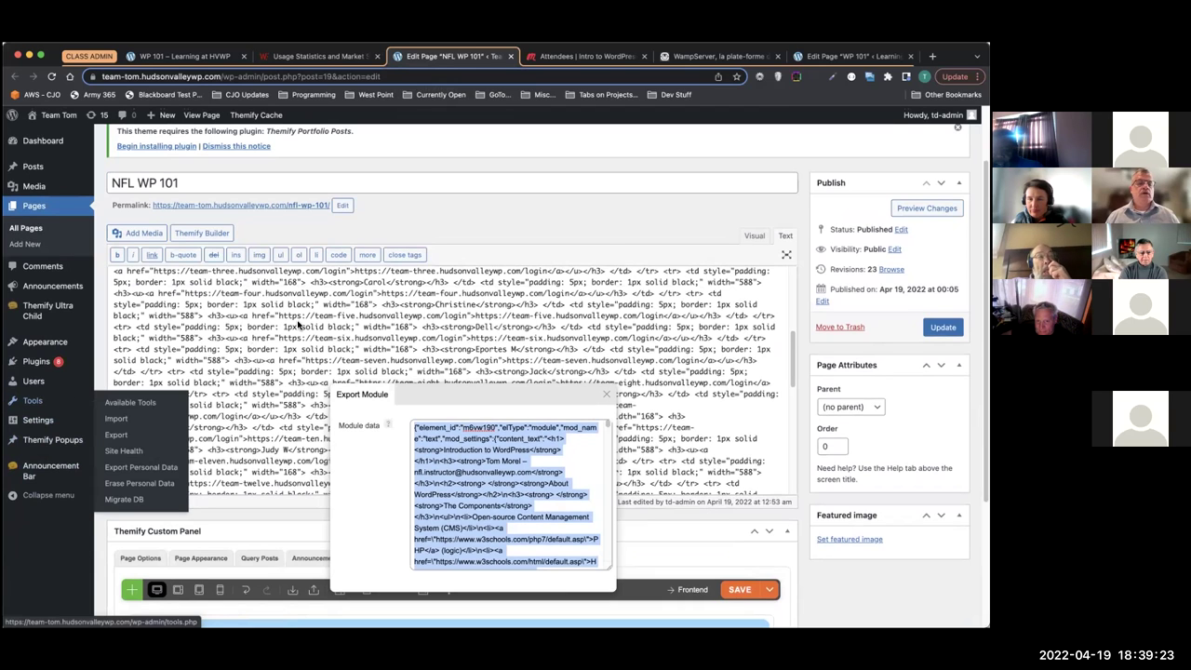
click(754, 235)
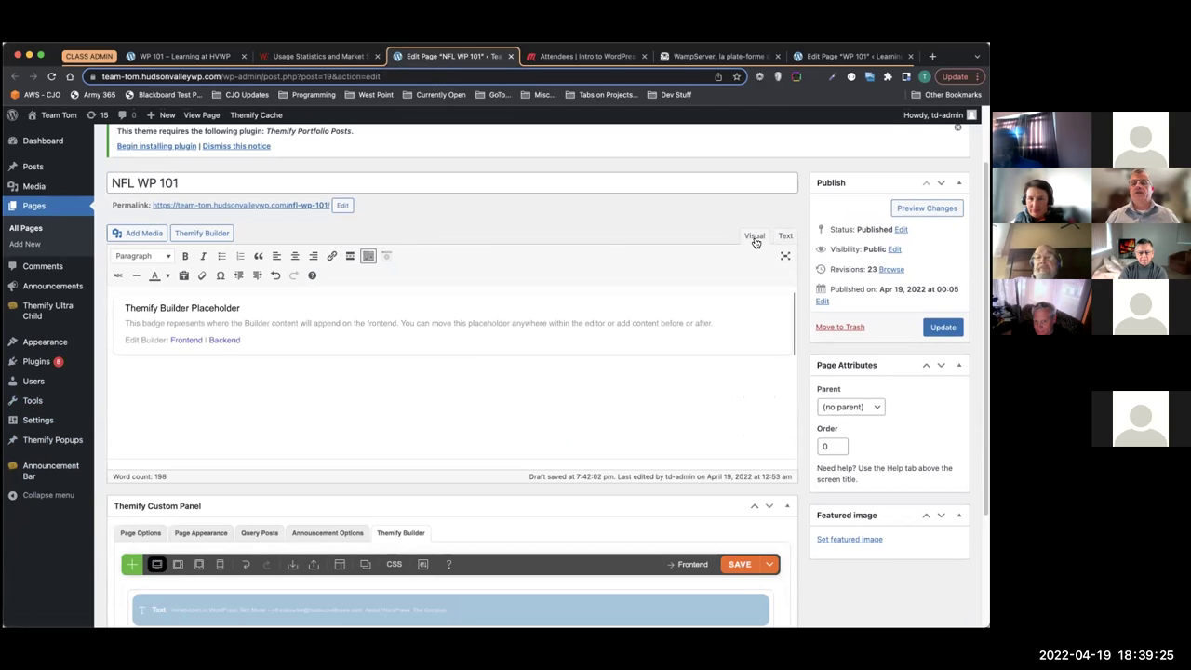
Open the Text module for editing and scroll its Introduction to WordPress course outline.
scroll(802, 396, down, 4)
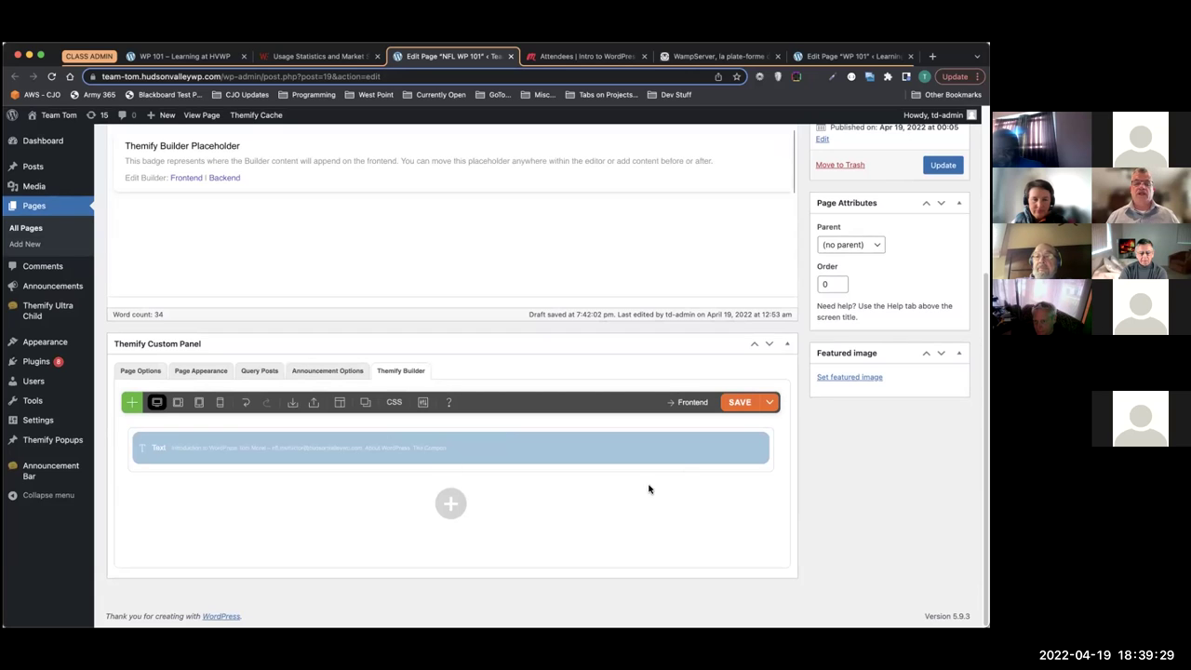
mouse_move(589, 460)
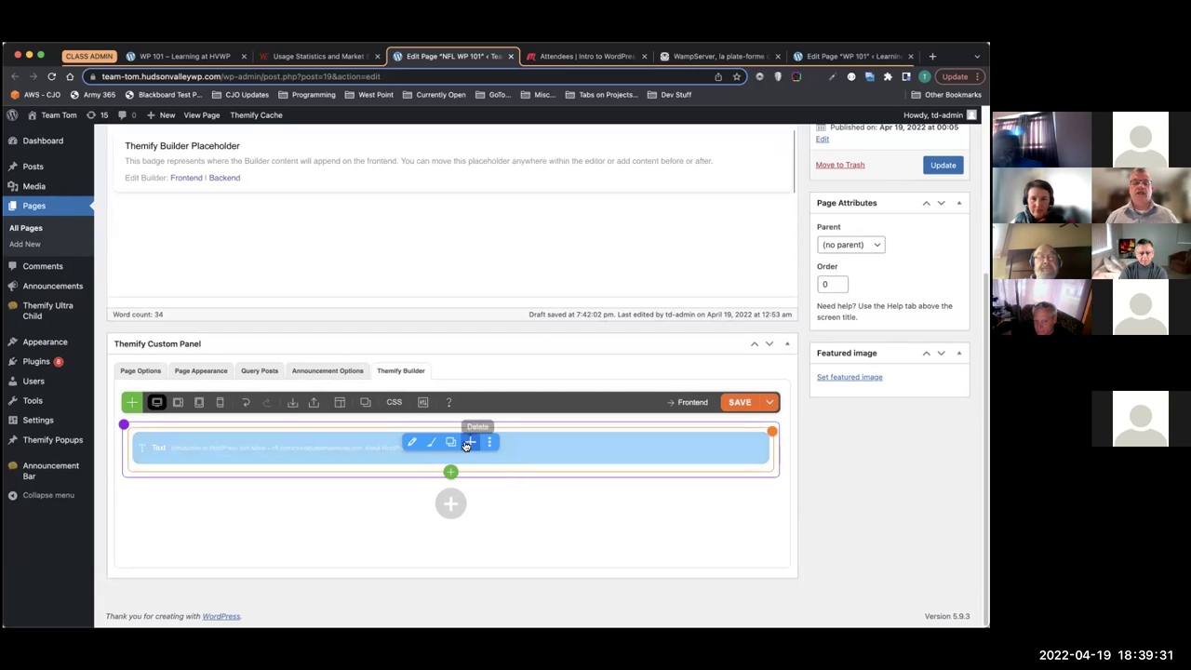
click(412, 442)
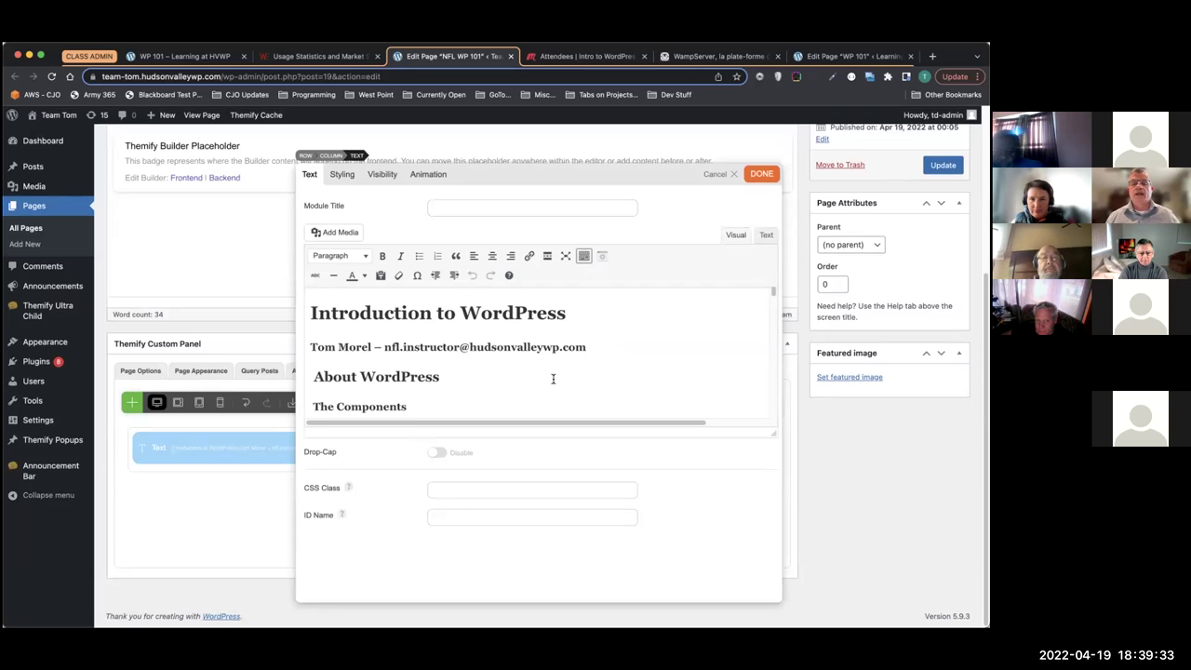
scroll(553, 378, down, 10)
scroll(553, 379, down, 3)
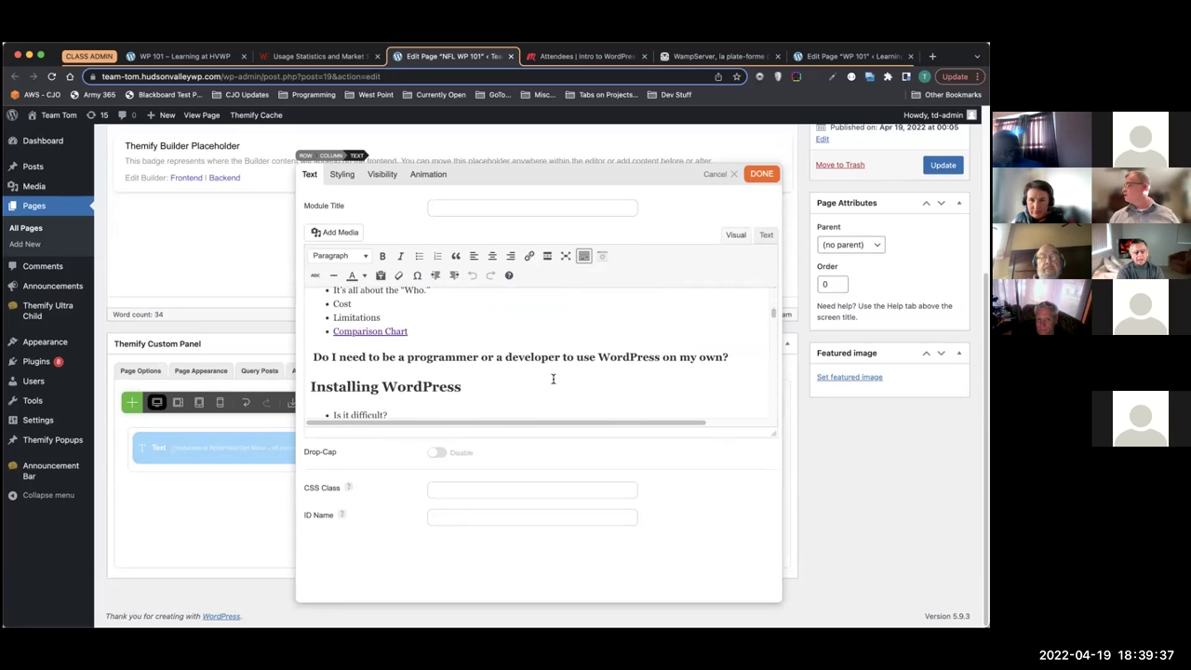
scroll(553, 379, down, 1)
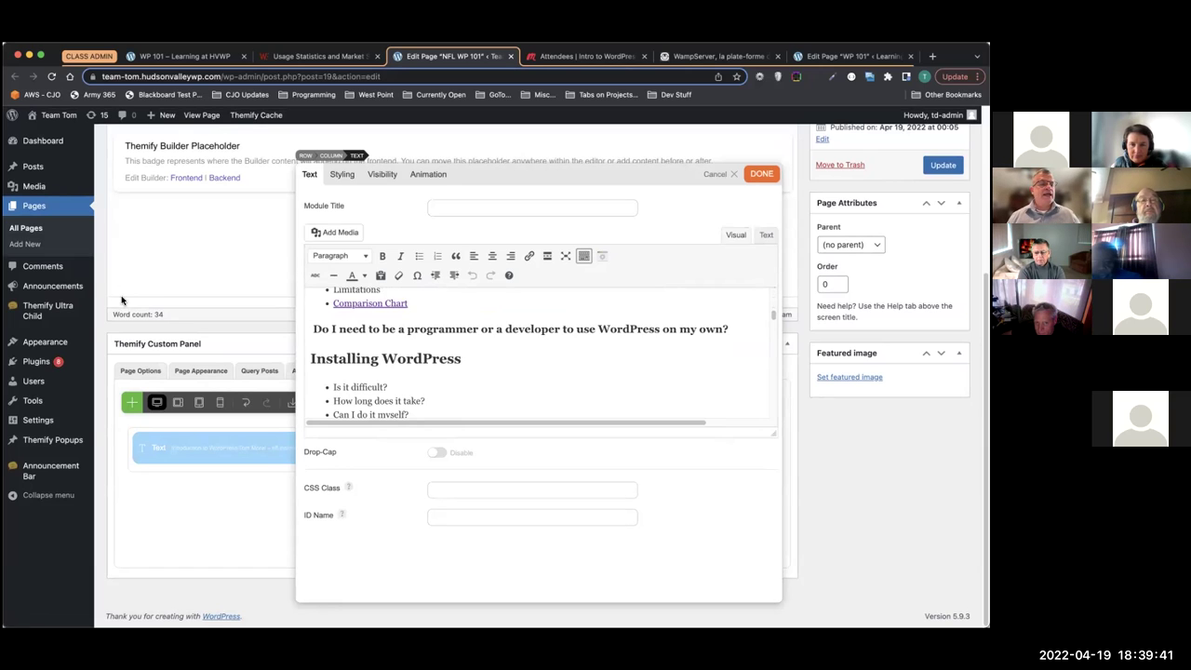
mouse_move(59, 344)
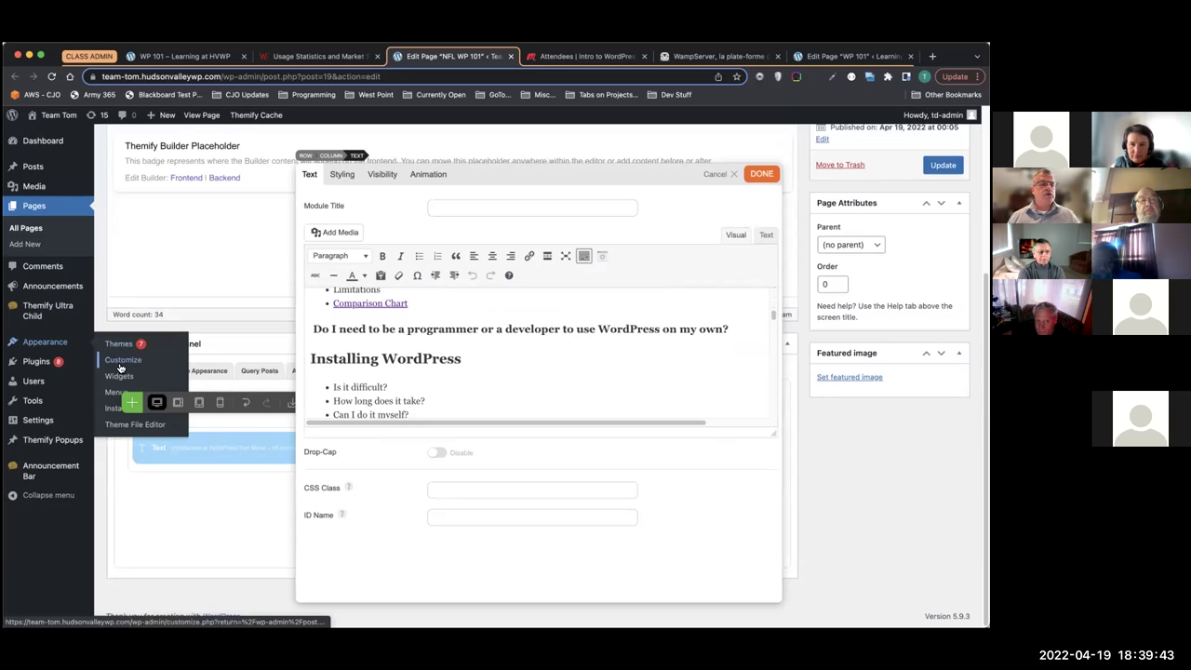
Open the Theme File Editor and look over the child theme's functions.php code.
click(135, 424)
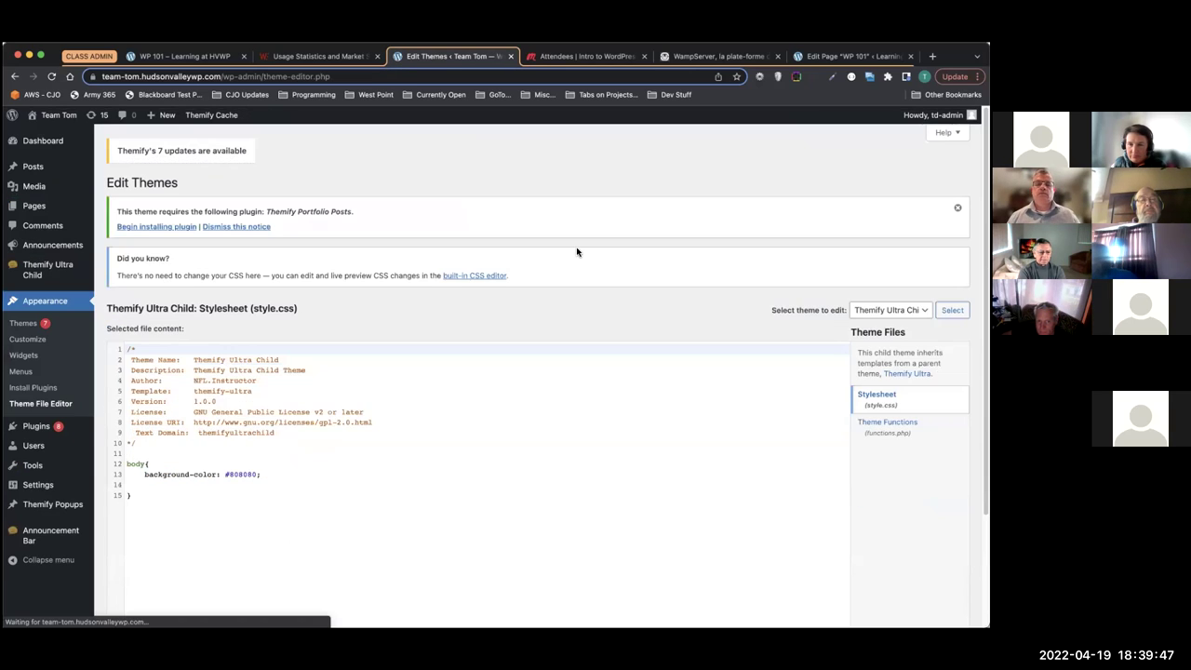
scroll(713, 326, down, 3)
click(879, 311)
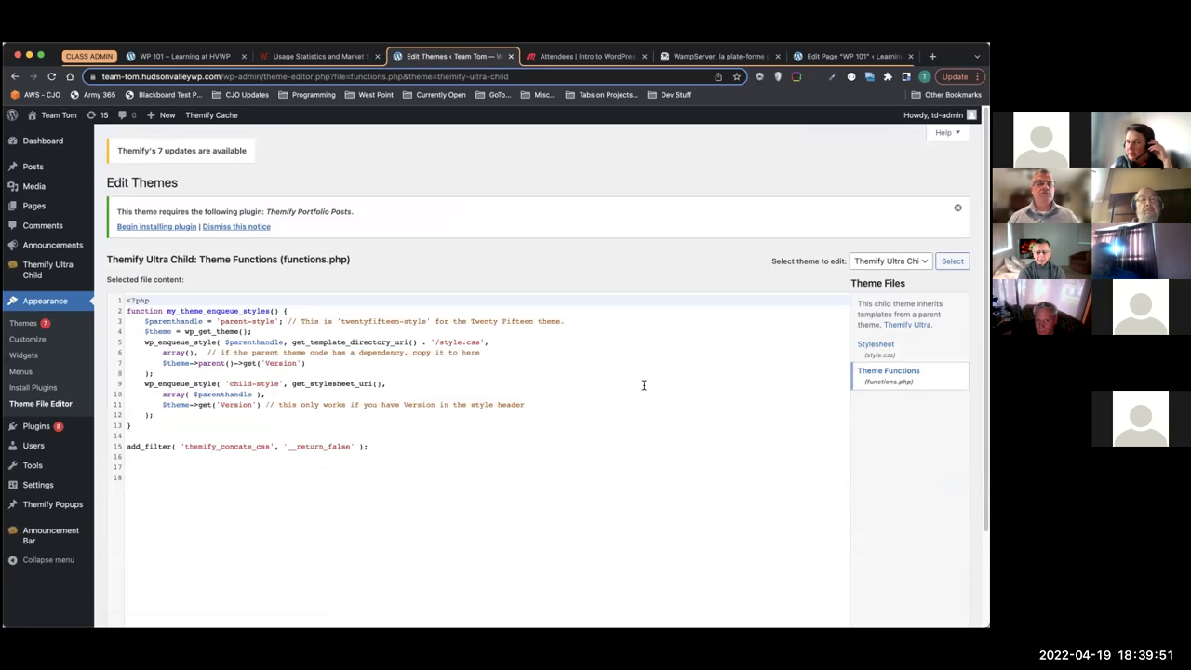
scroll(642, 384, down, 2)
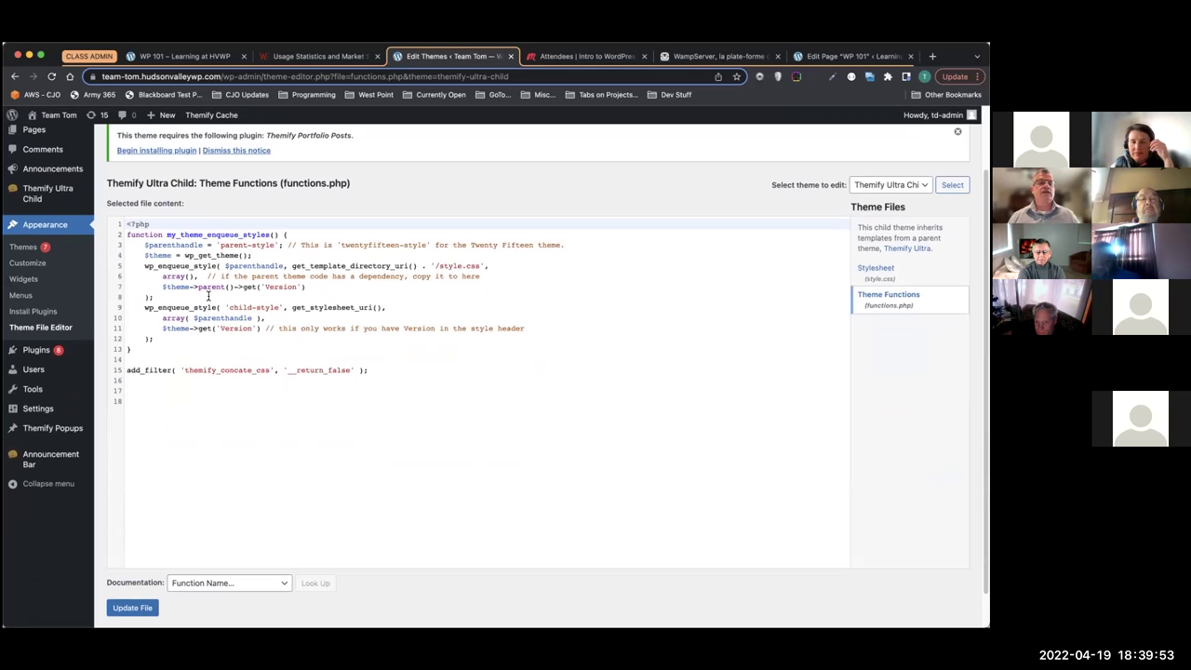
drag(124, 224, 164, 385)
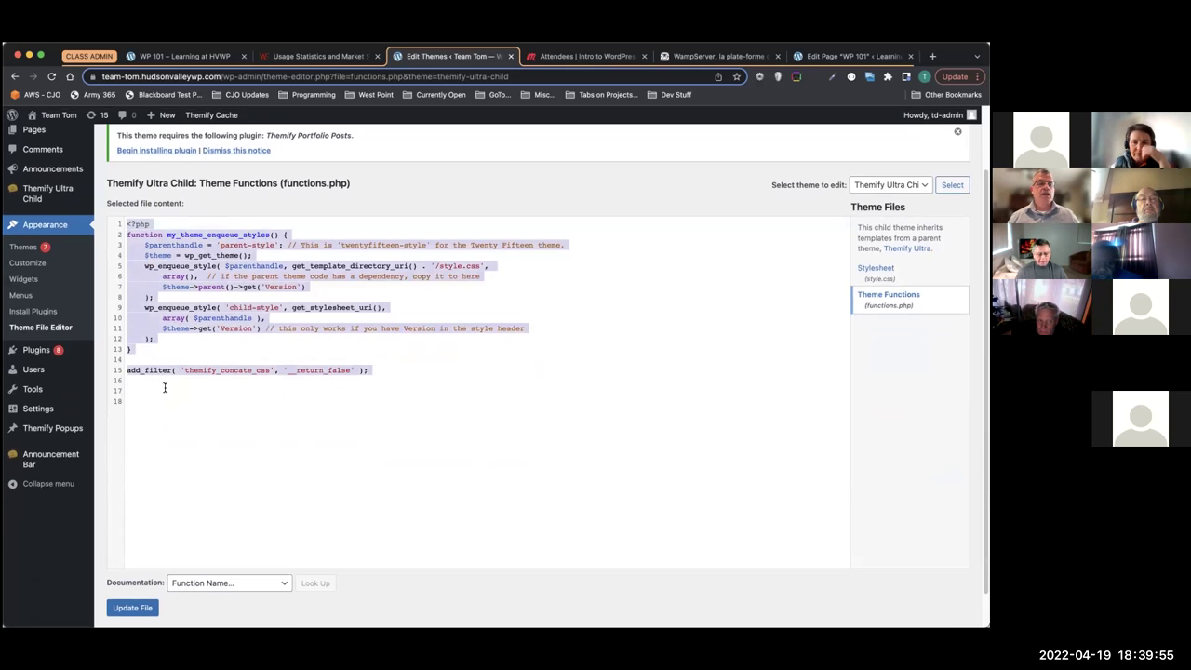
click(418, 371)
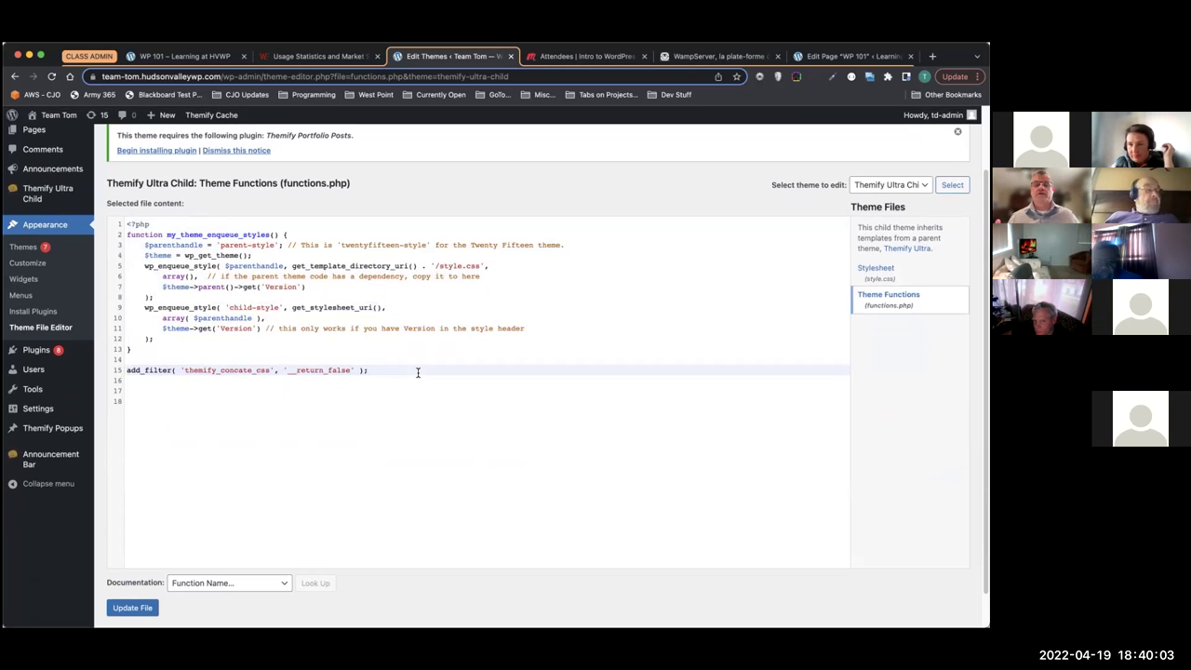
Switch the editor to the Twenty Nineteen theme and view its Theme Footer (footer.php).
click(888, 184)
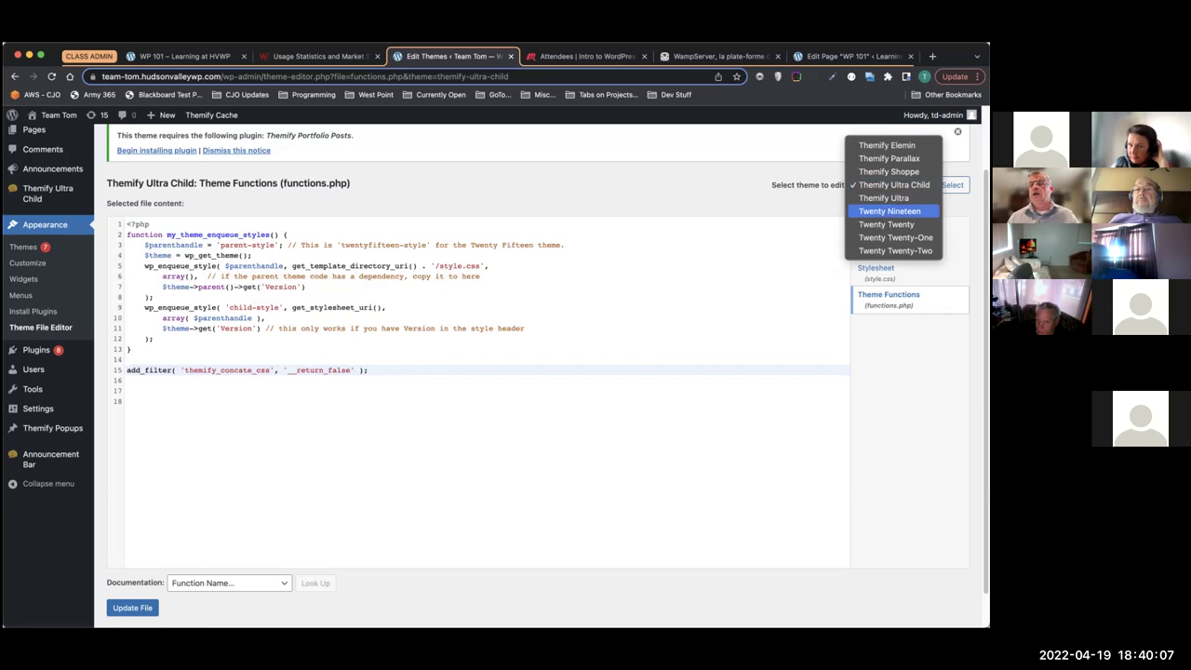
click(890, 211)
click(951, 184)
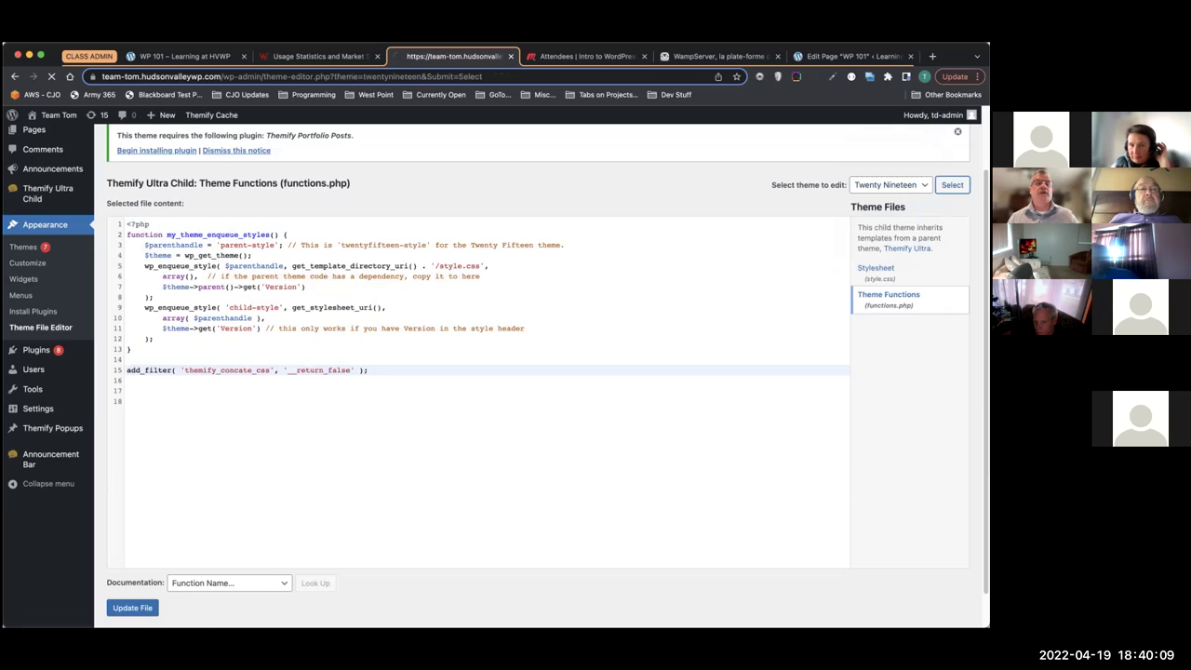
scroll(823, 407, down, 10)
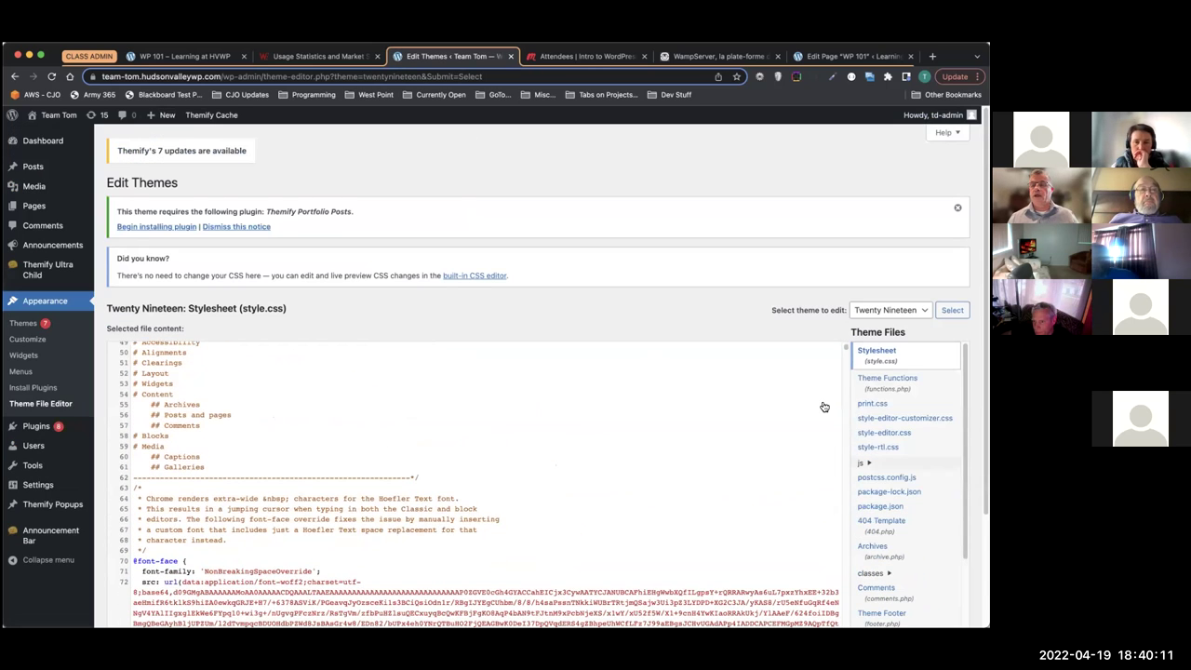
scroll(901, 451, down, 10)
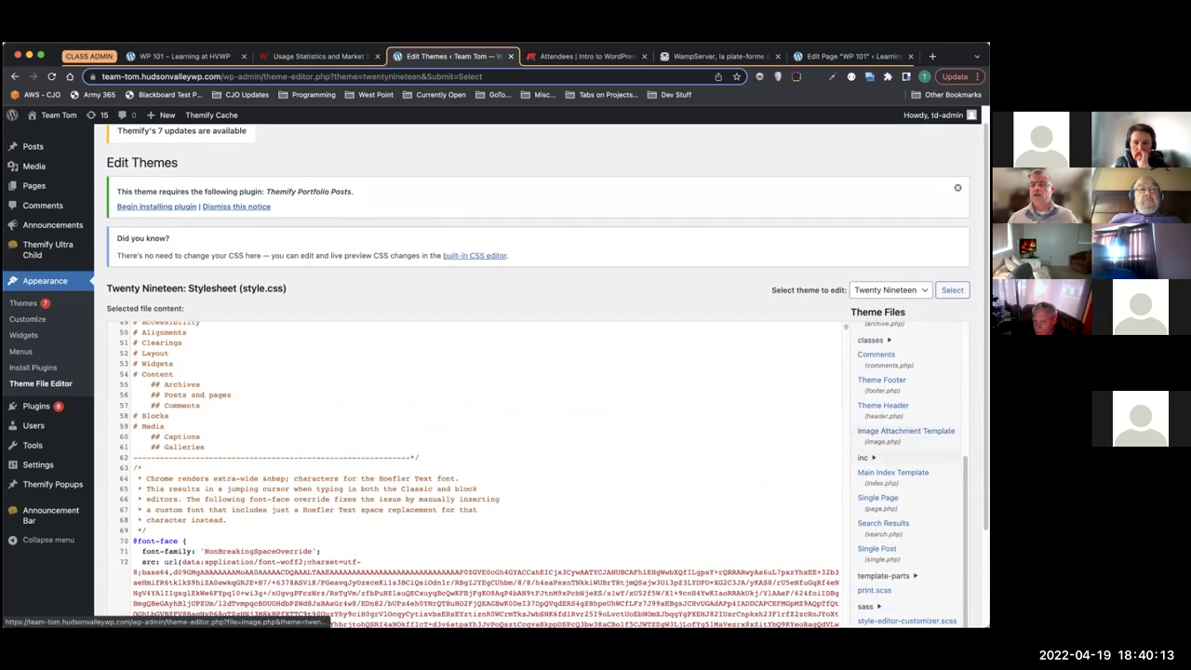
click(881, 382)
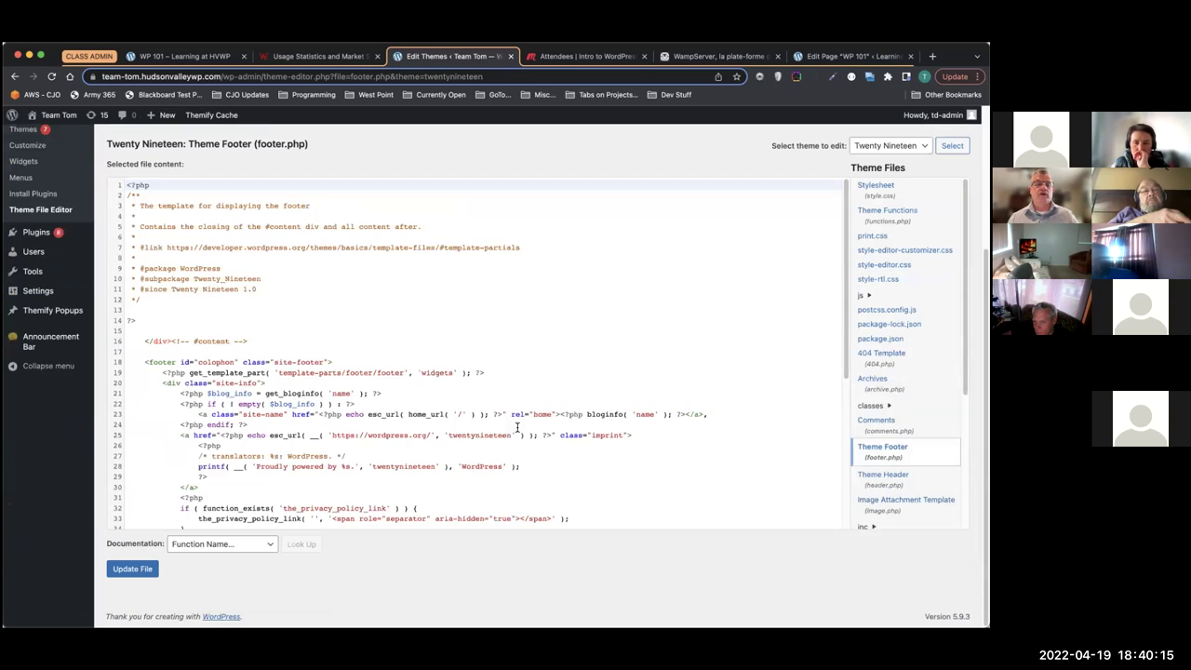
scroll(517, 427, down, 3)
scroll(517, 427, down, 2)
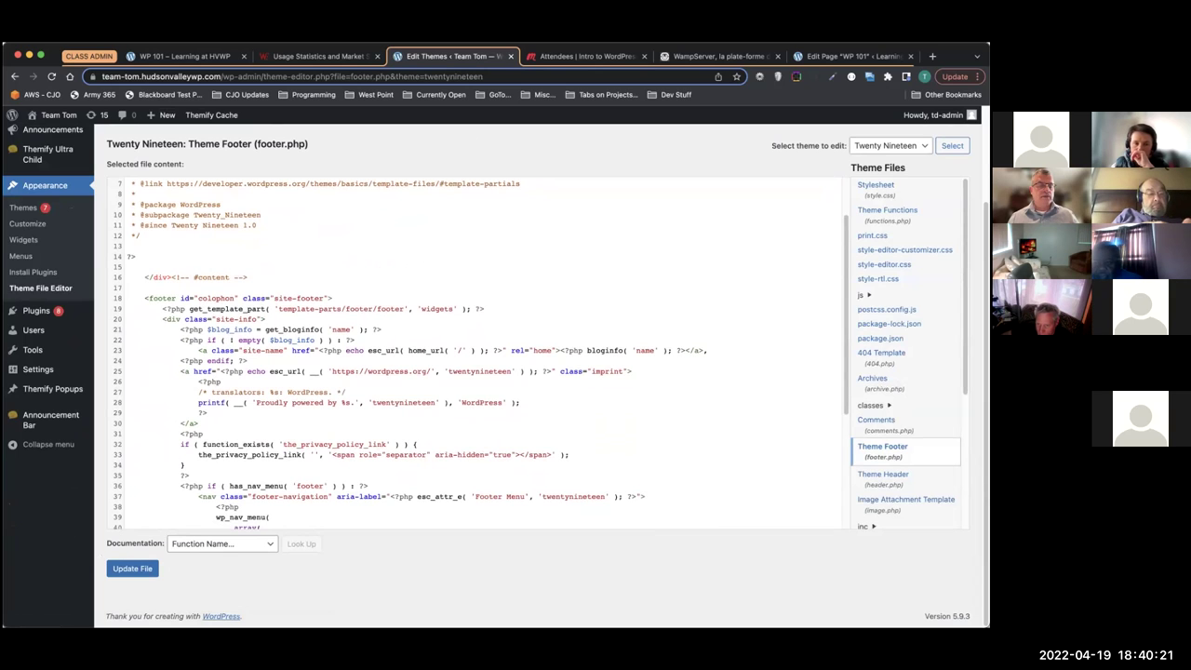
scroll(305, 369, down, 6)
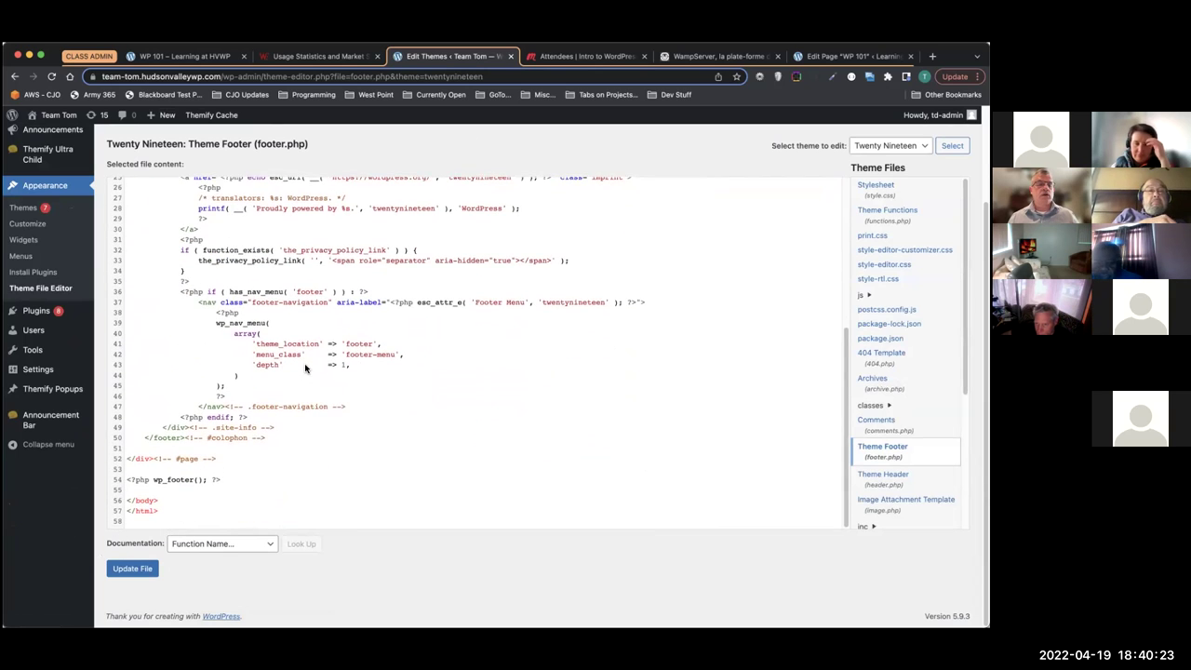
scroll(305, 369, up, 8)
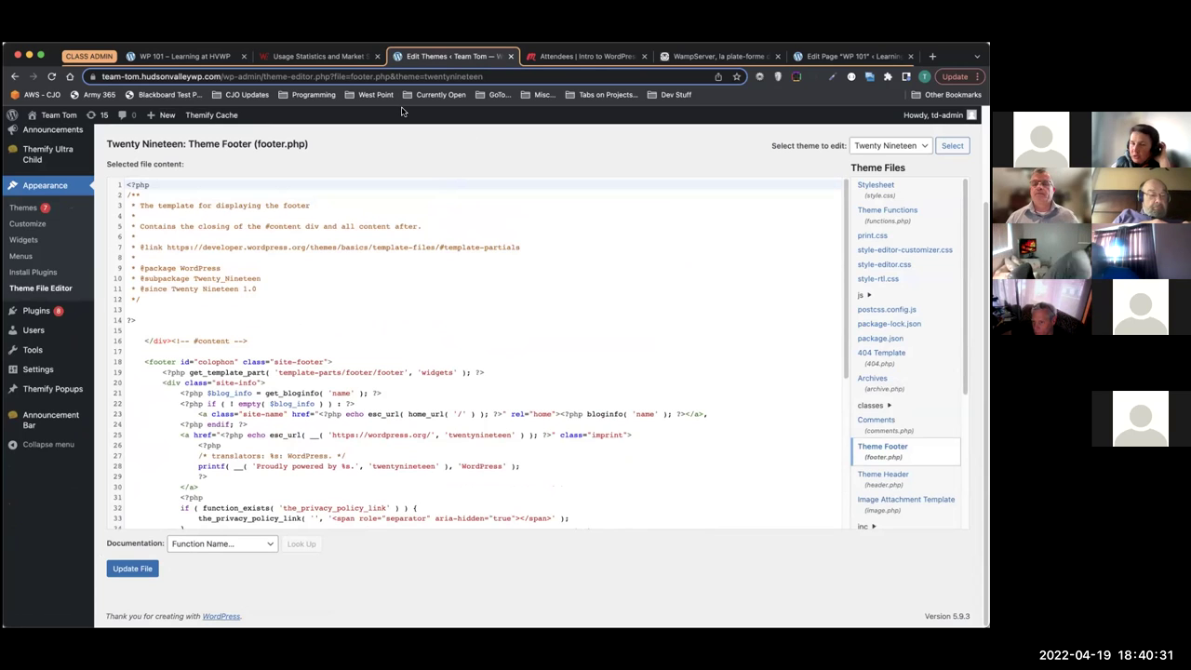
click(206, 60)
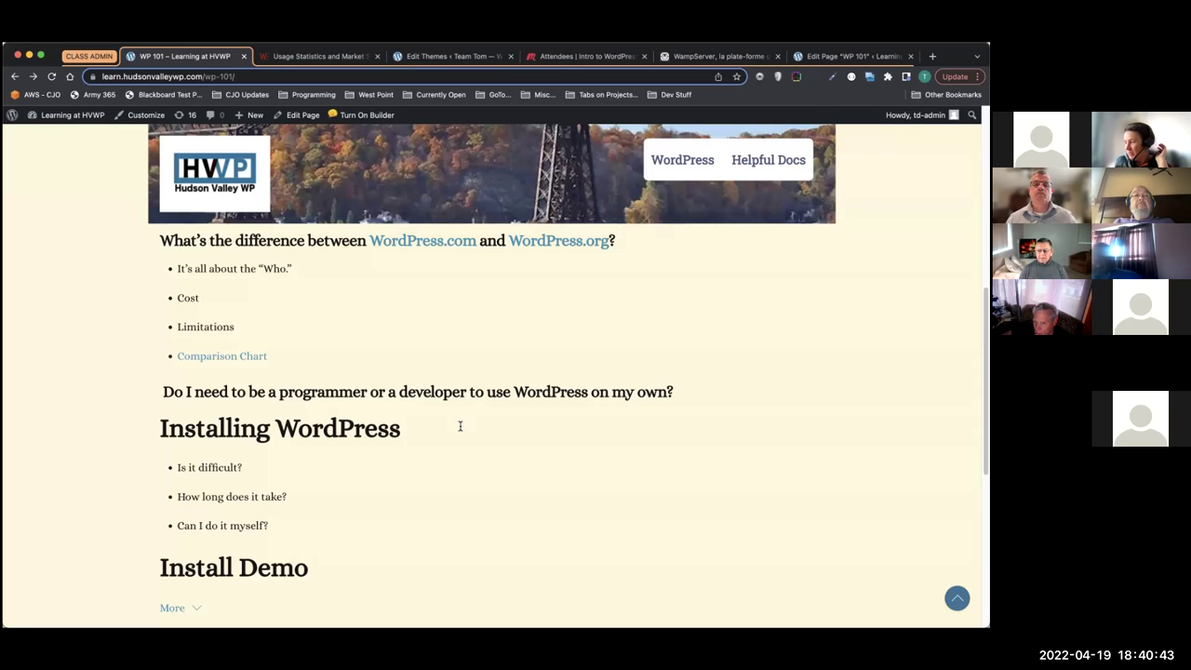
Scroll the live WP 101 page down to the Installing WordPress questions and Install Demo heading.
scroll(456, 342, down, 1)
scroll(457, 342, up, 4)
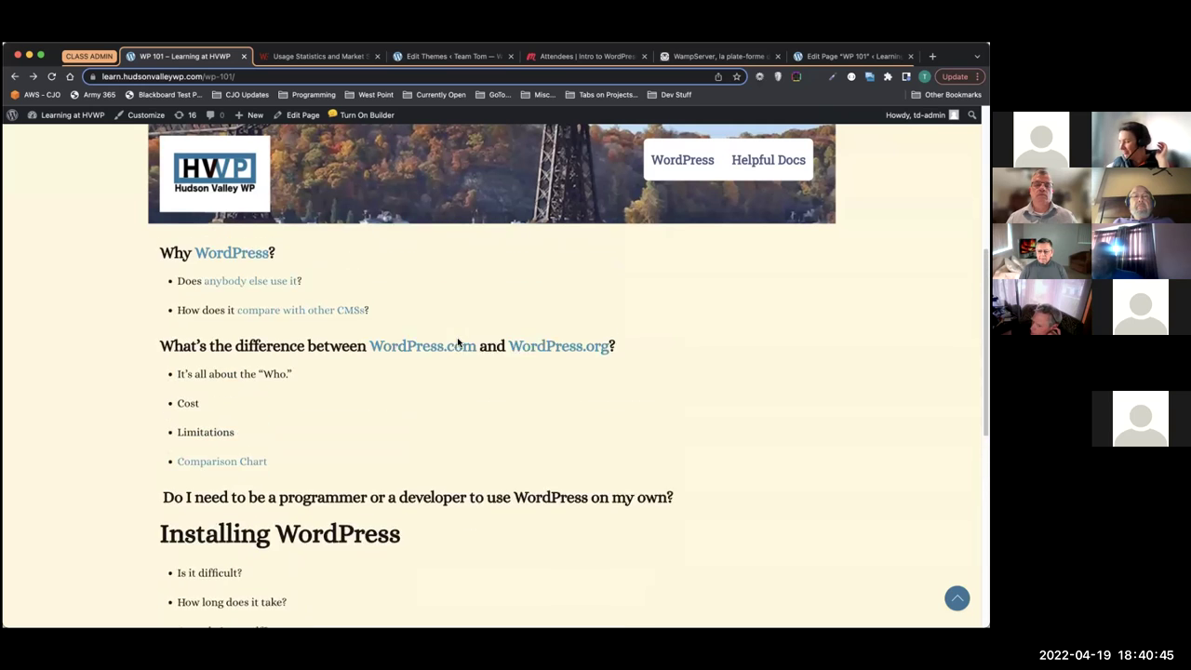
scroll(457, 342, down, 1)
scroll(456, 343, down, 2)
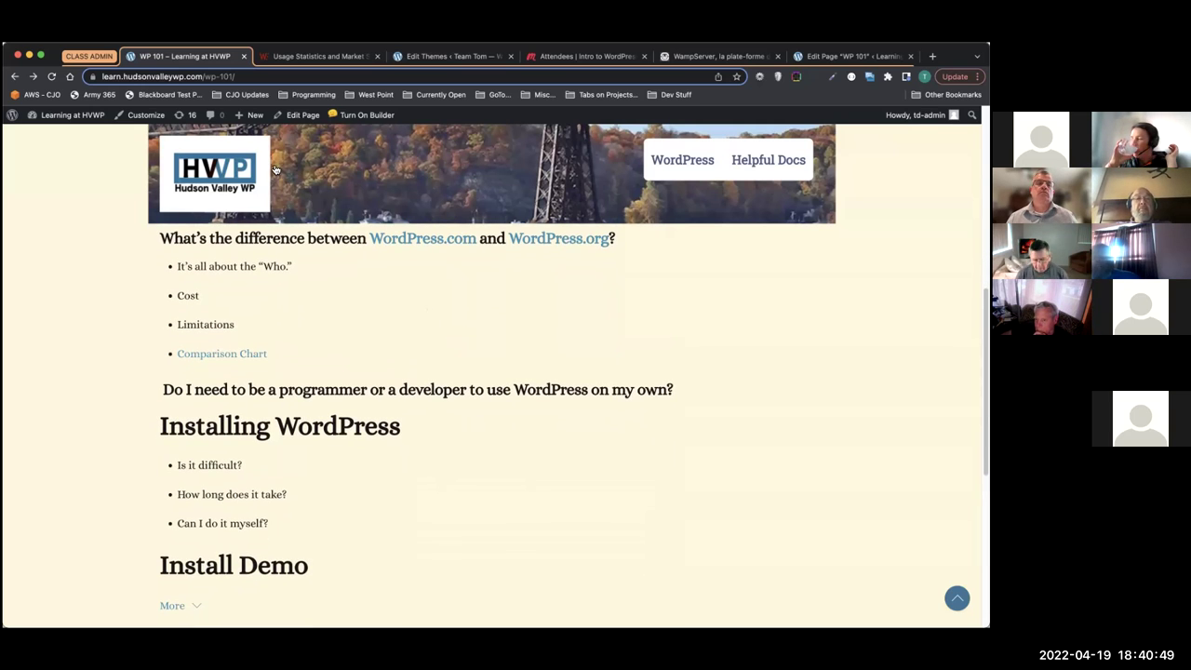
scroll(423, 363, down, 7)
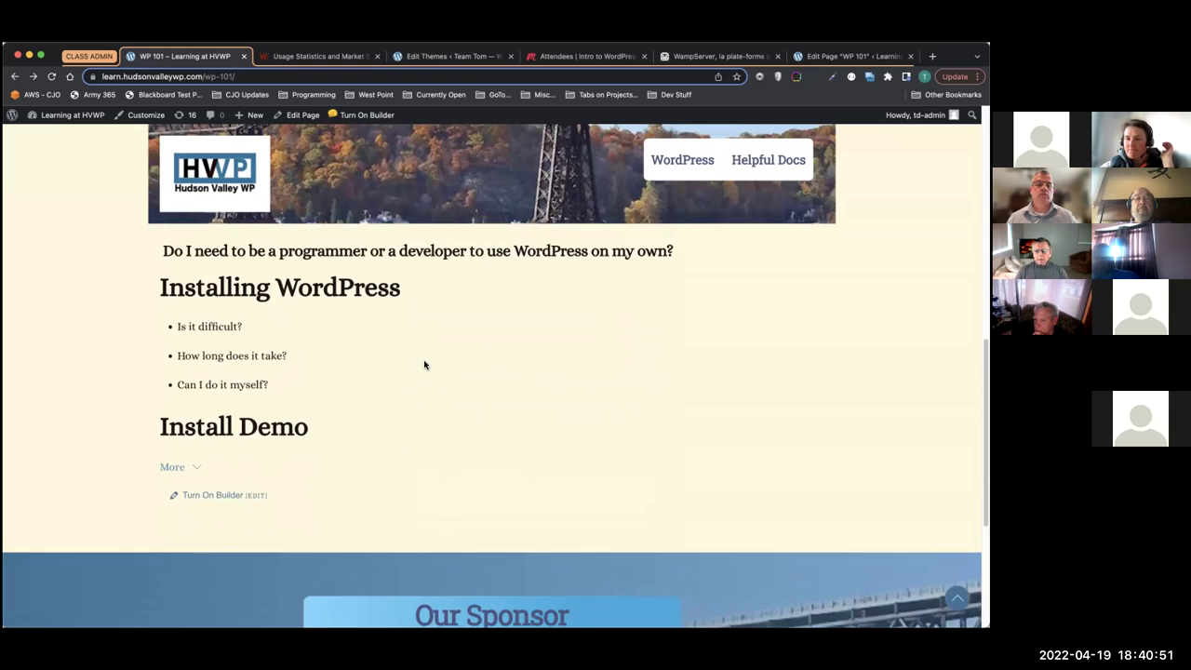
scroll(424, 363, up, 8)
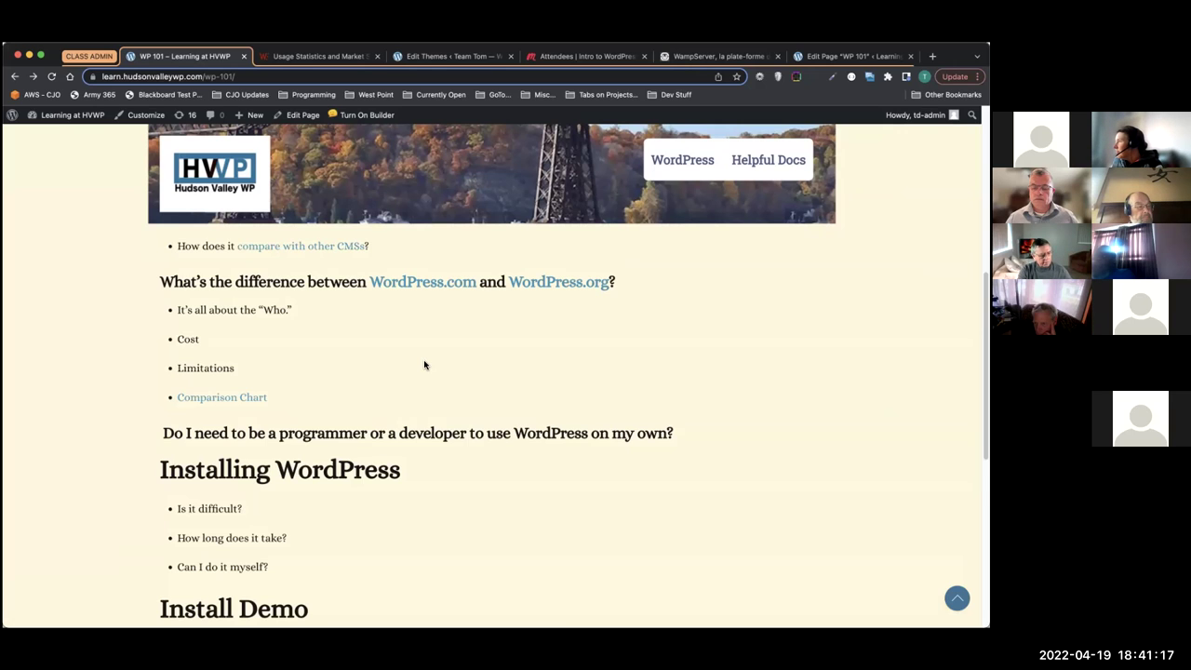
scroll(510, 368, down, 1)
scroll(512, 372, up, 2)
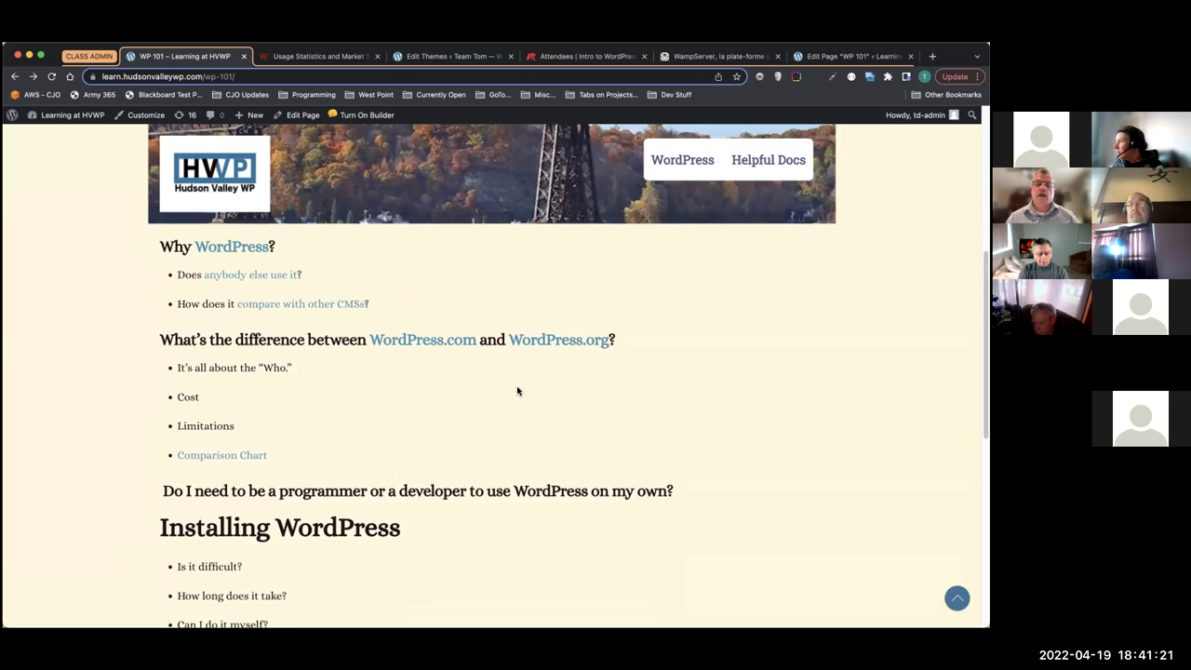
scroll(517, 390, up, 1)
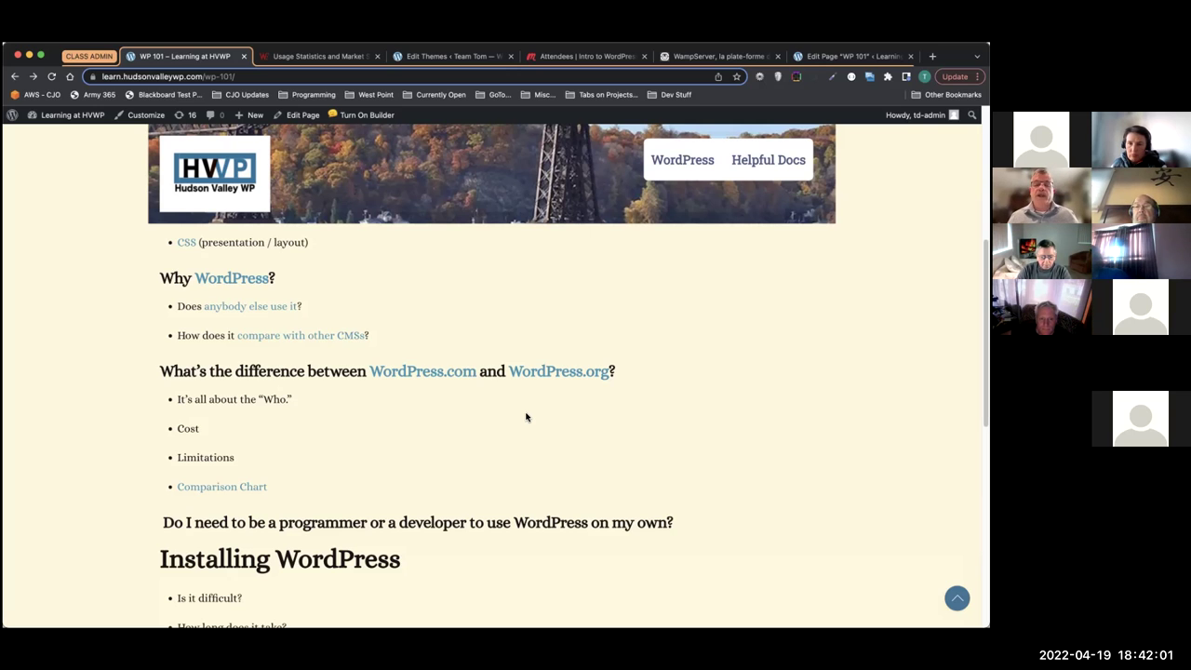
scroll(526, 417, down, 4)
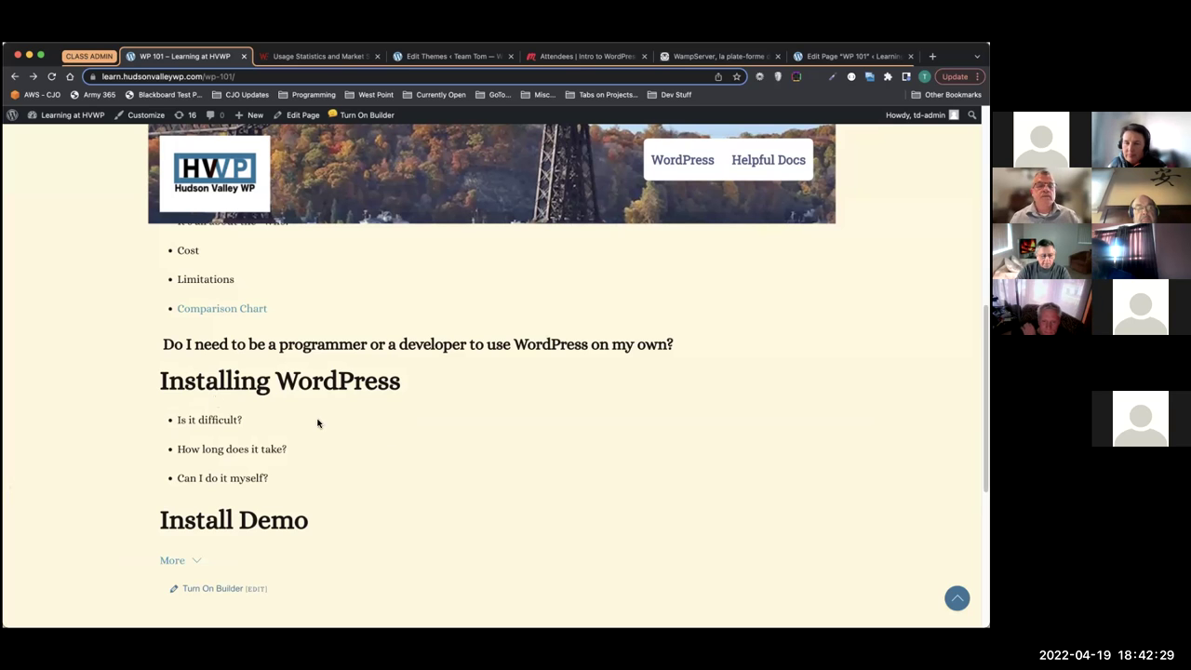
scroll(394, 438, down, 1)
Scroll back to the WordPress.com versus WordPress.org question and point out its WordPress.com link.
scroll(394, 439, down, 4)
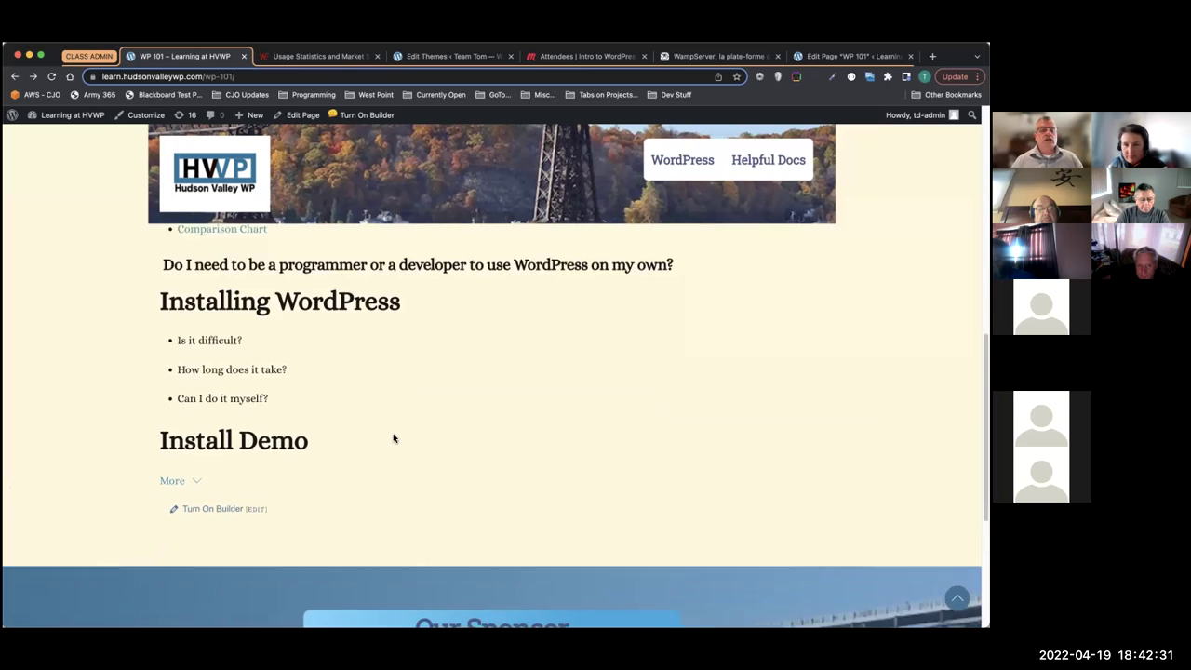
scroll(393, 438, up, 7)
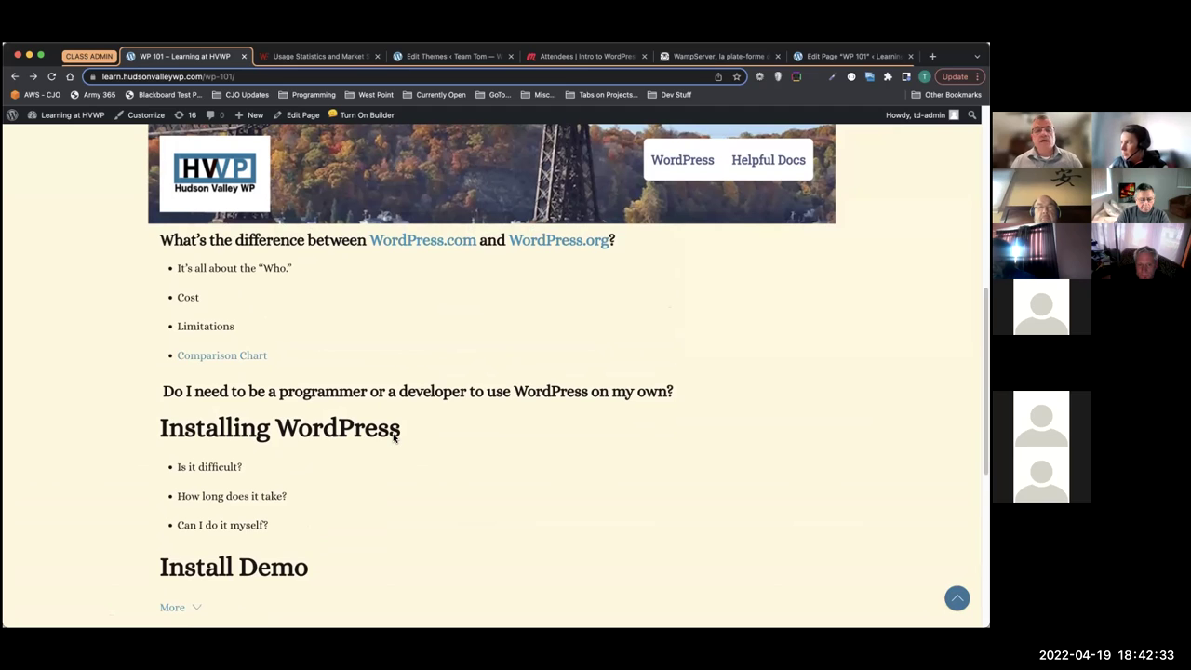
scroll(393, 438, up, 1)
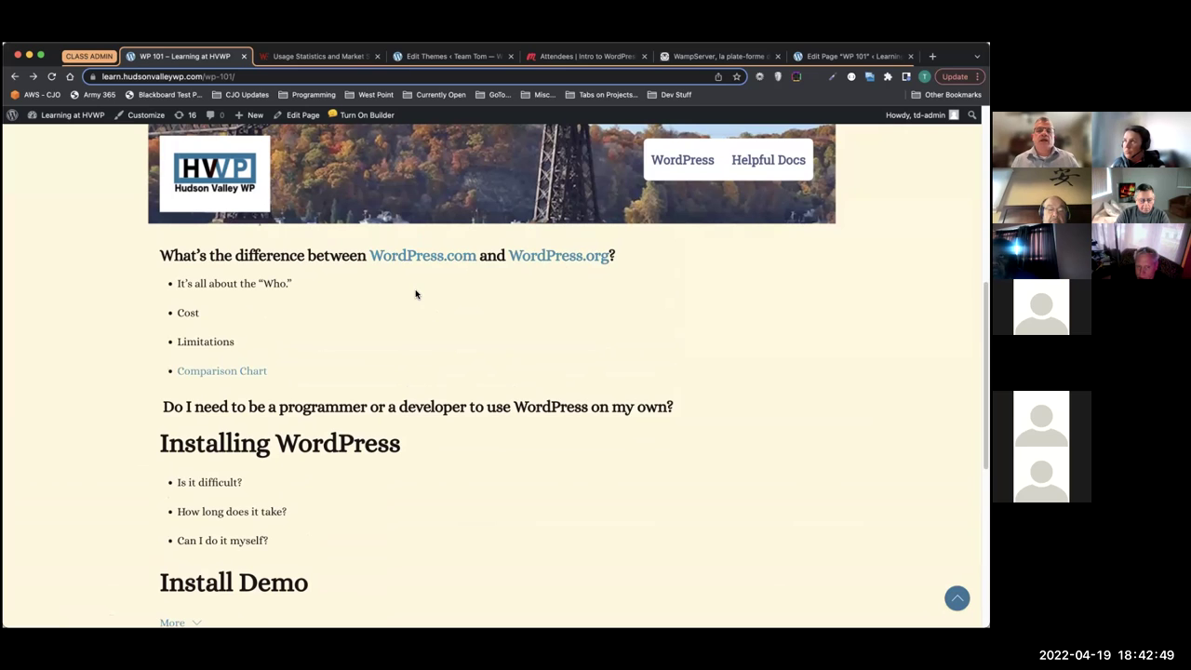
drag(477, 259, 446, 260)
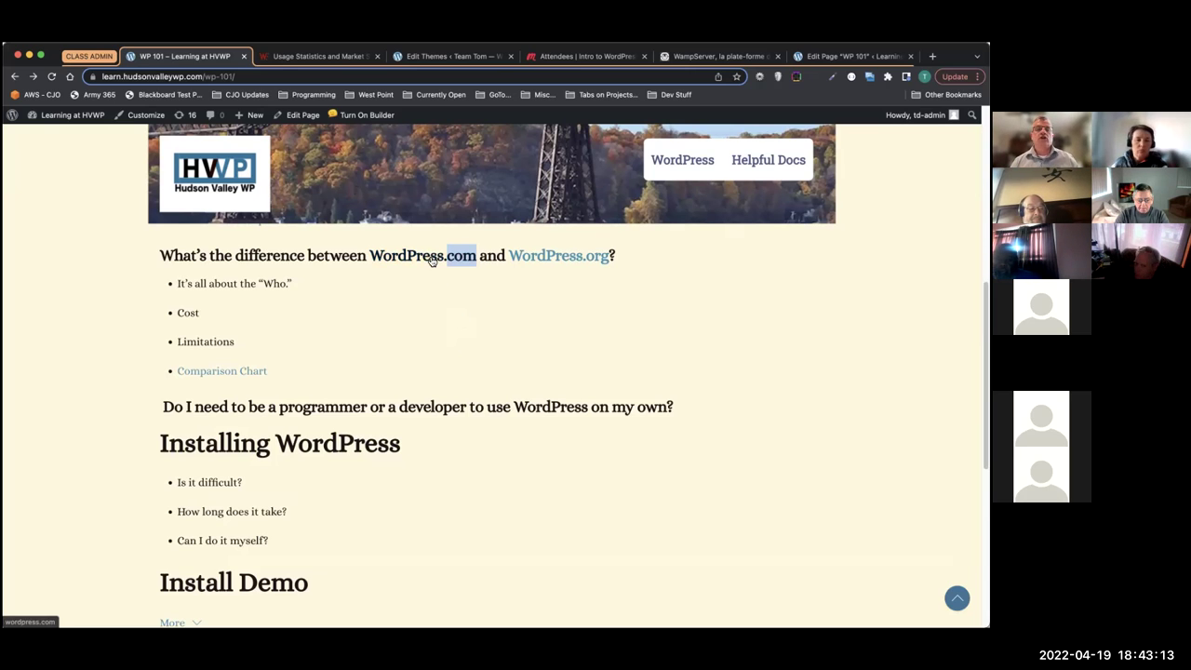
Open the WordPress.com link in a new tab and preview The Foxhole site.
right_click(429, 258)
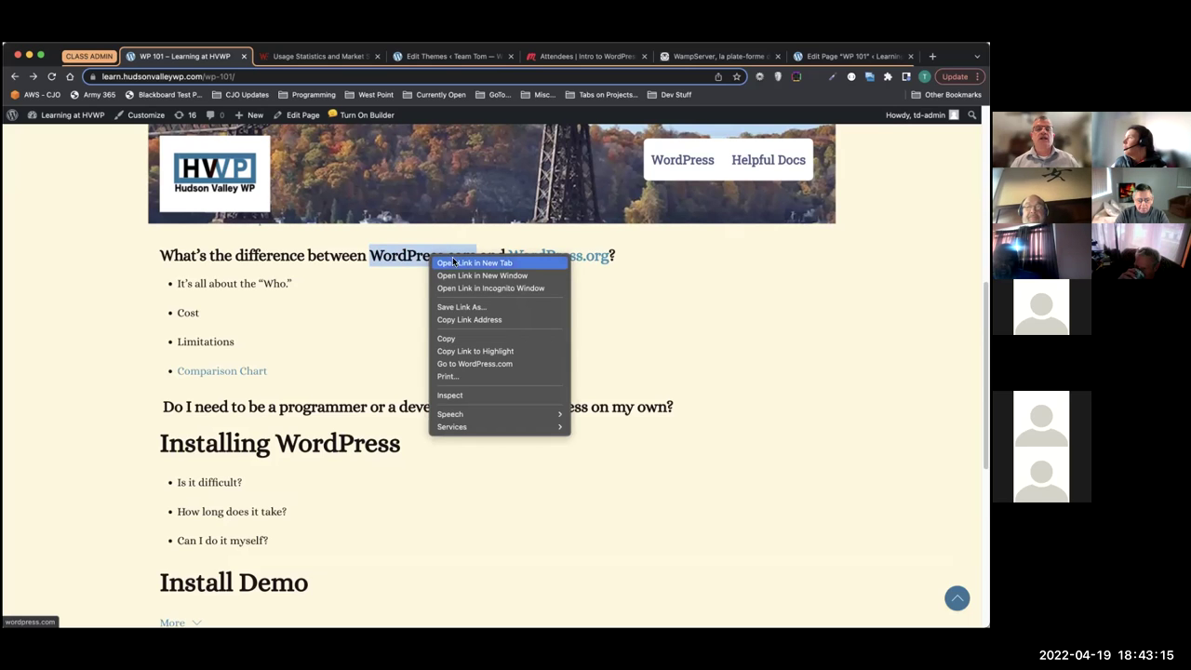
click(454, 264)
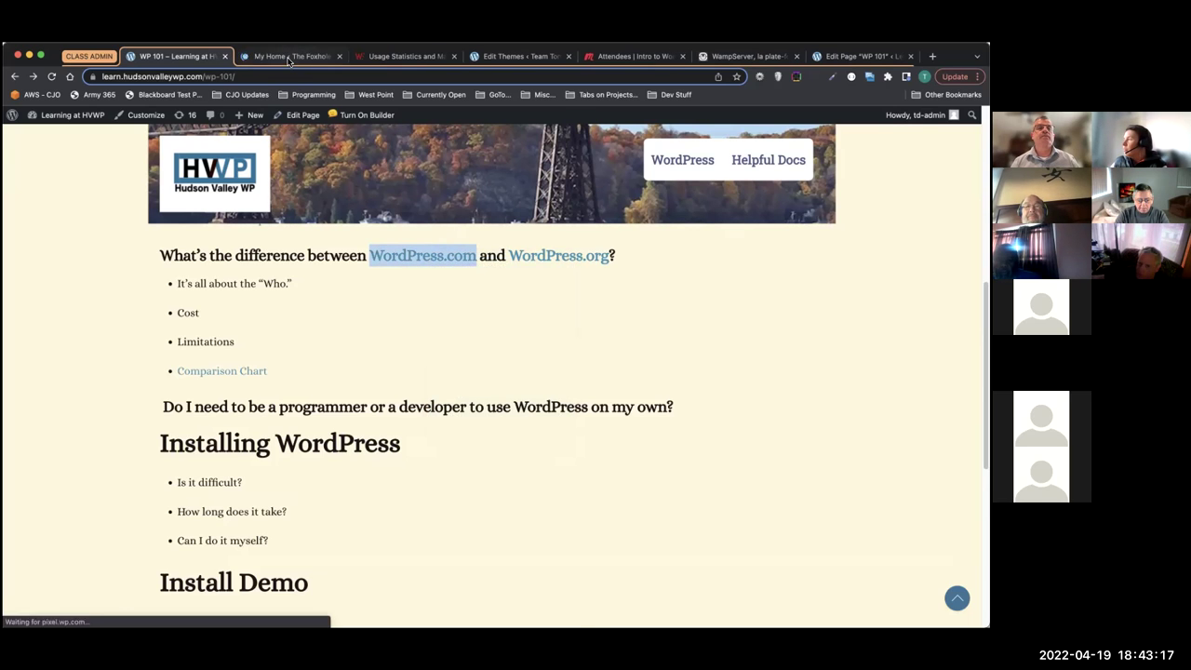
click(292, 57)
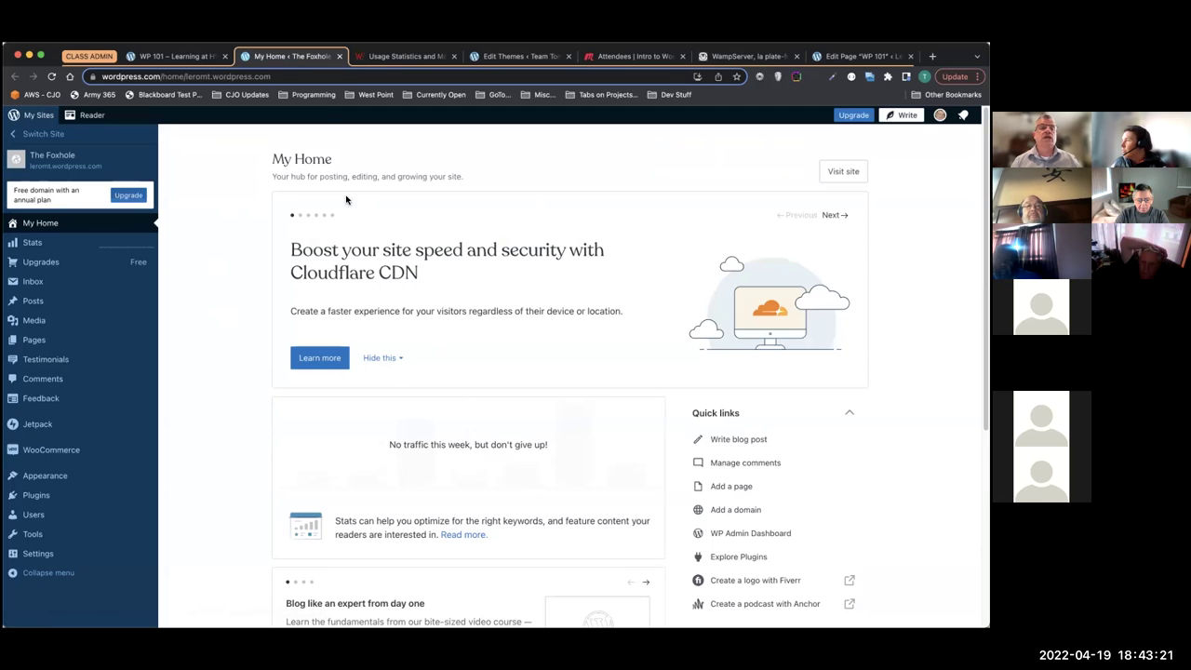
click(65, 165)
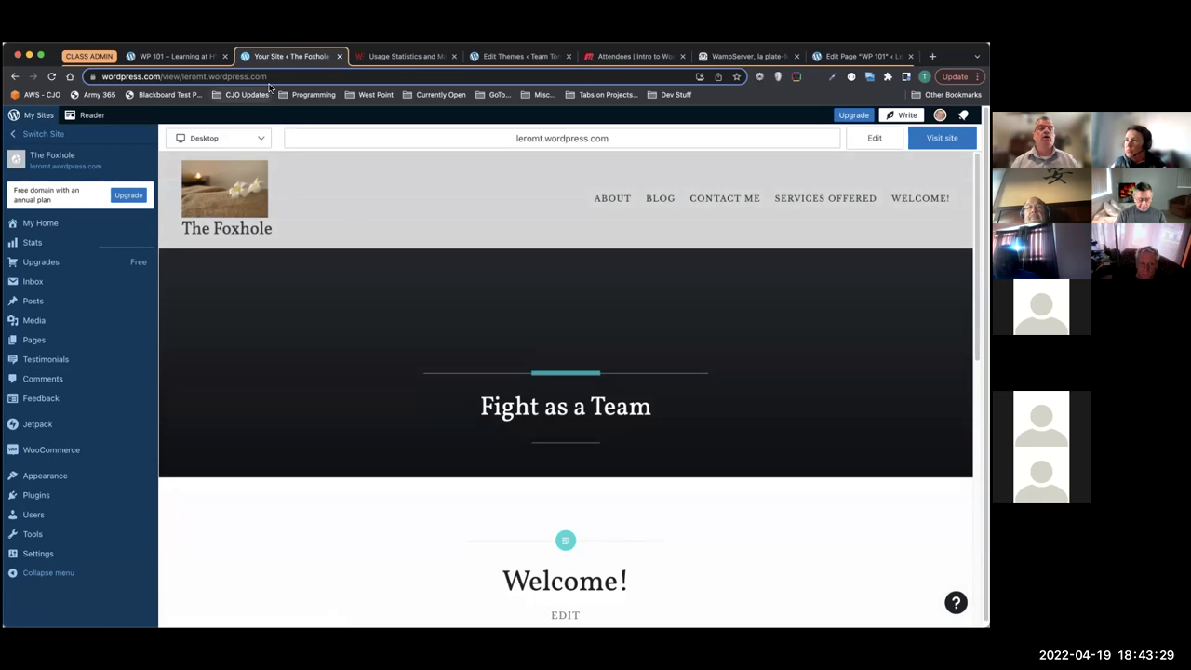
Shorten the address to wordpress.com to reach The Foxhole's My Home dashboard.
click(183, 77)
drag(189, 76, 308, 84)
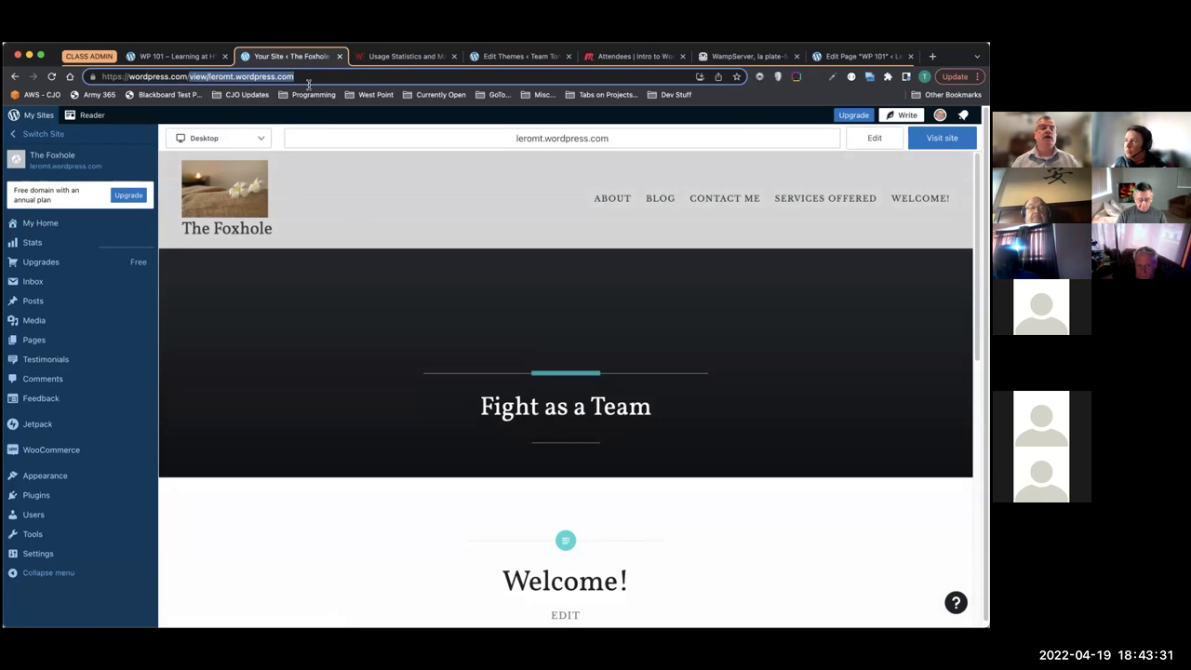
key(BackSpace)
key(Return)
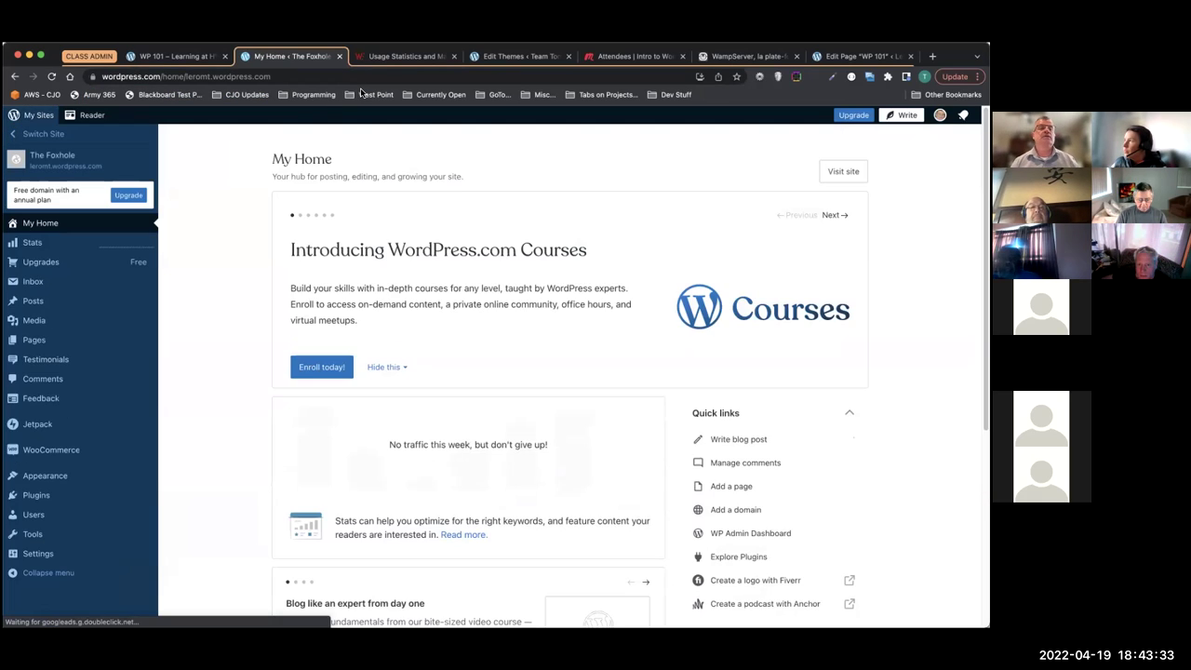
key(super+l)
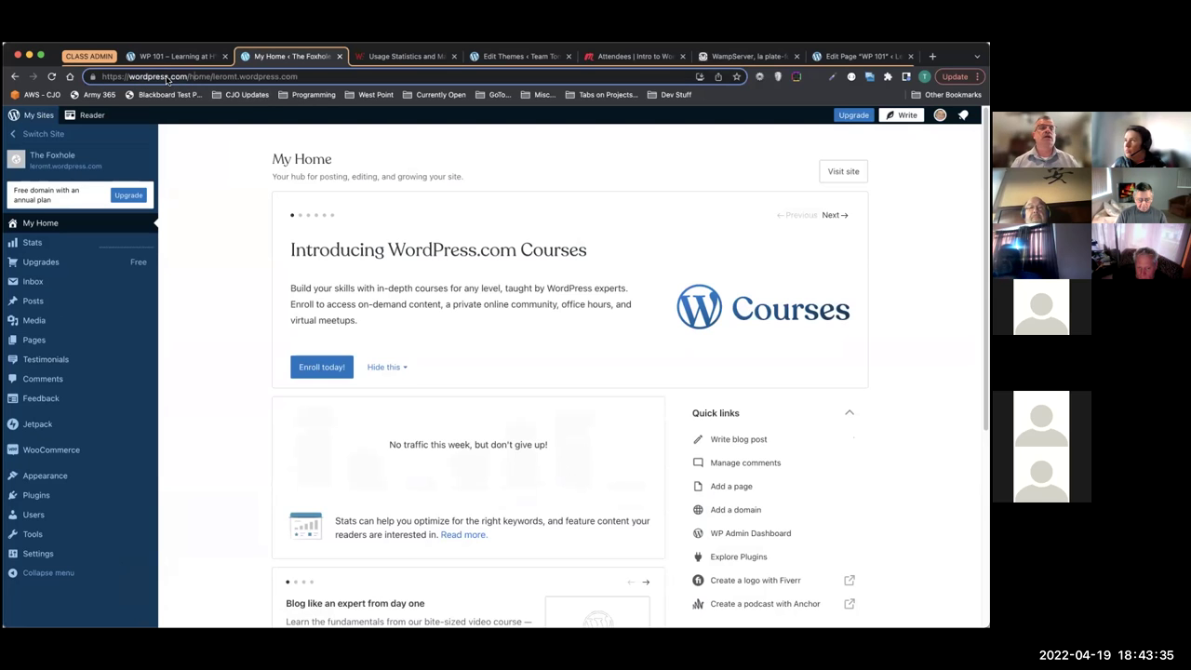
Log out from My Profile, then remove '/?apppromo' from the address to load the homepage.
click(942, 115)
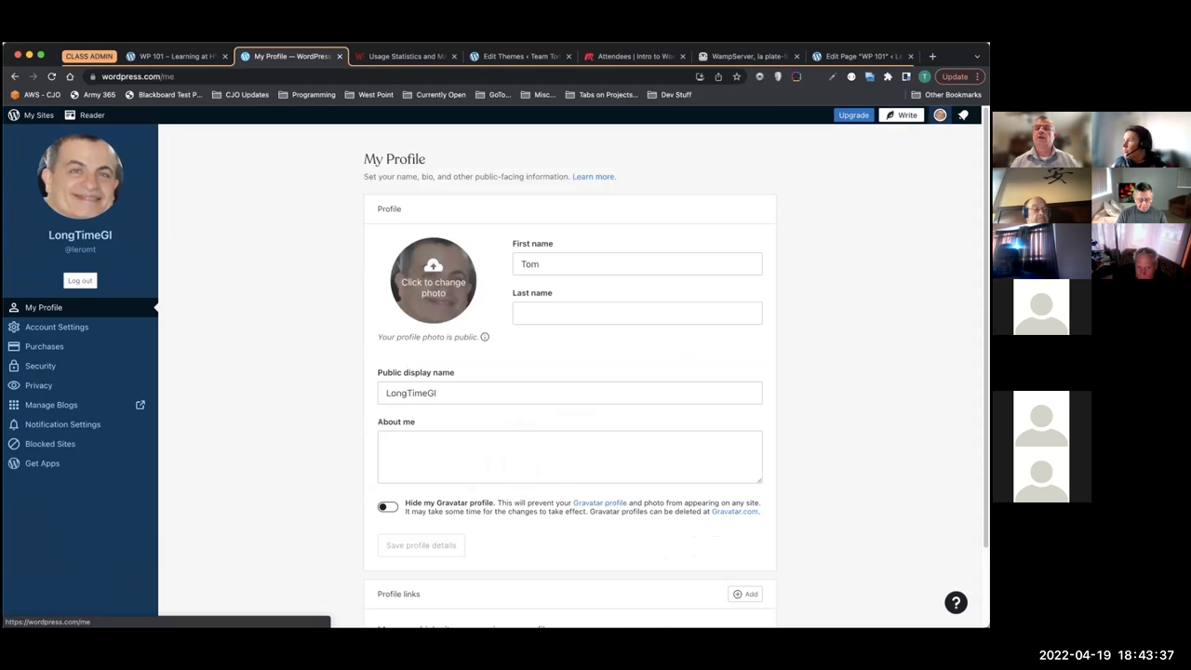
click(80, 280)
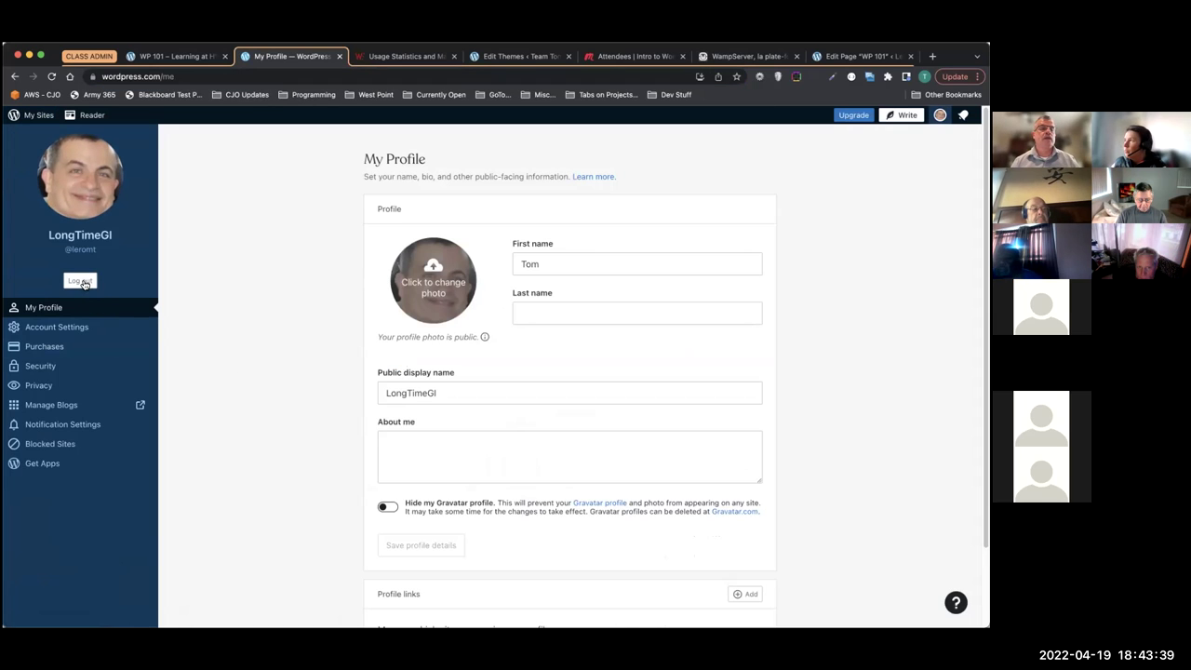
click(167, 79)
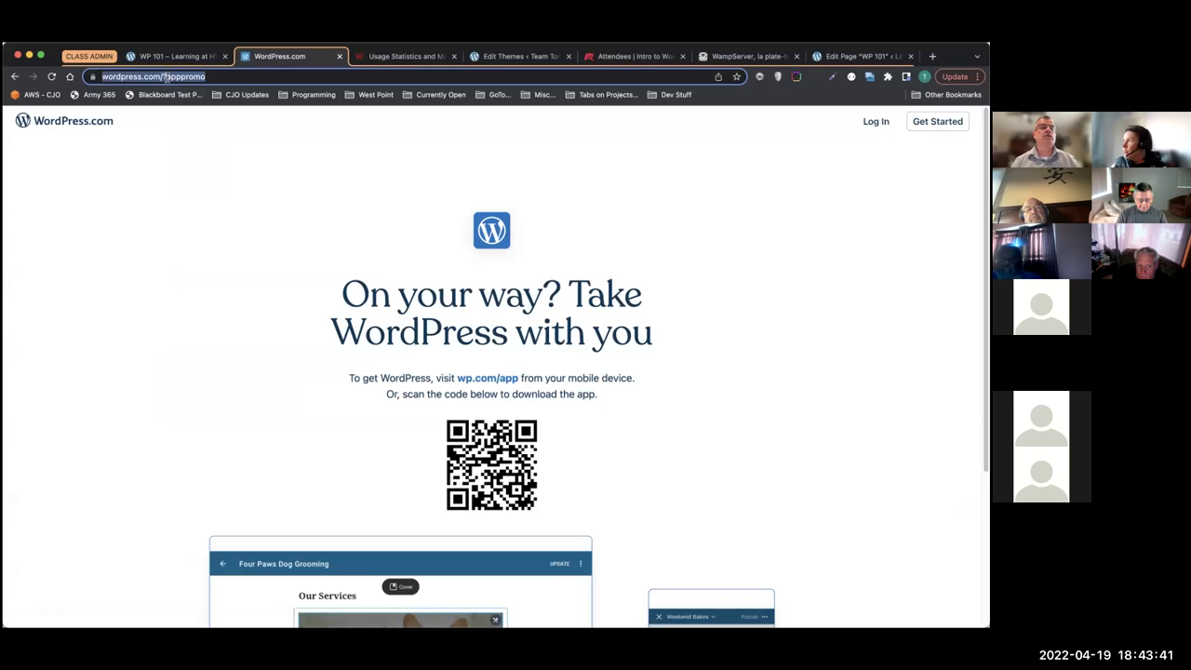
drag(183, 78, 382, 83)
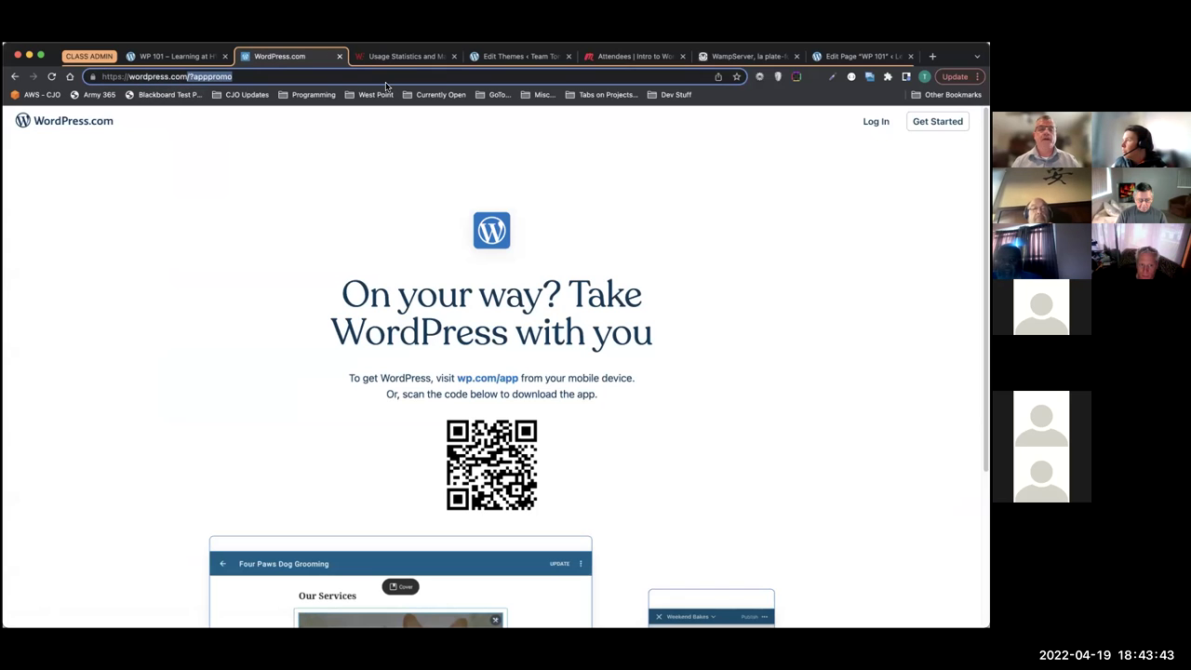
key(BackSpace)
key(Return)
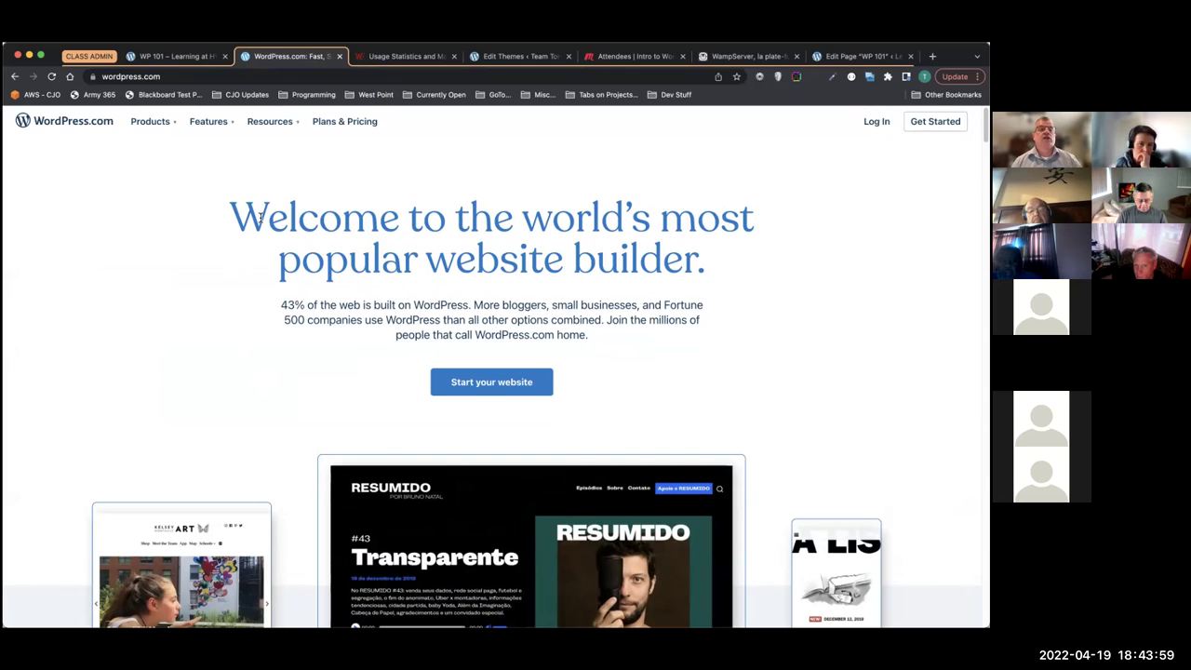
Scroll through the logged-out WordPress.com homepage, then show the top-navigation products dropdown.
scroll(259, 218, down, 1)
scroll(259, 218, down, 5)
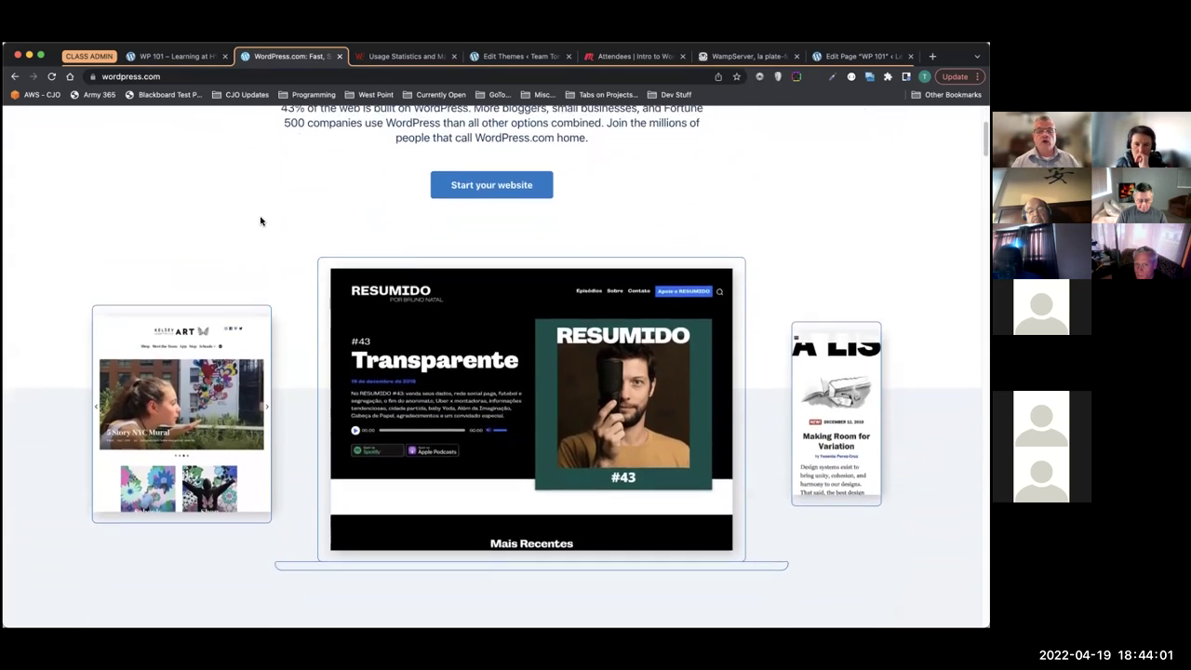
scroll(259, 220, down, 3)
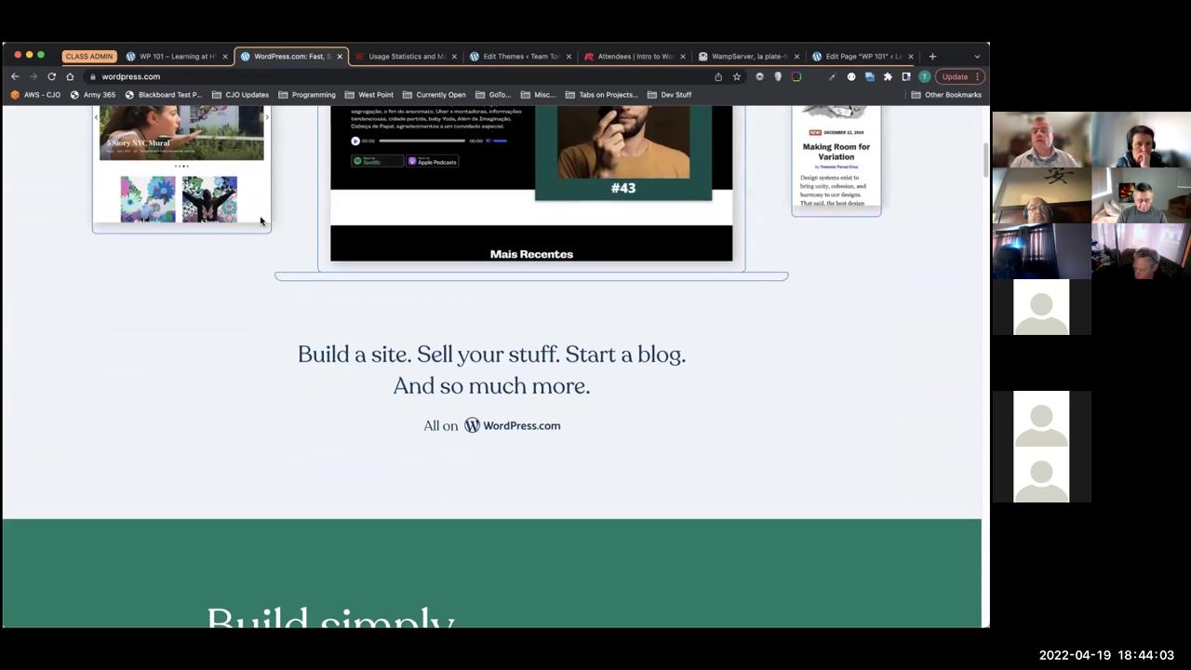
scroll(260, 220, down, 5)
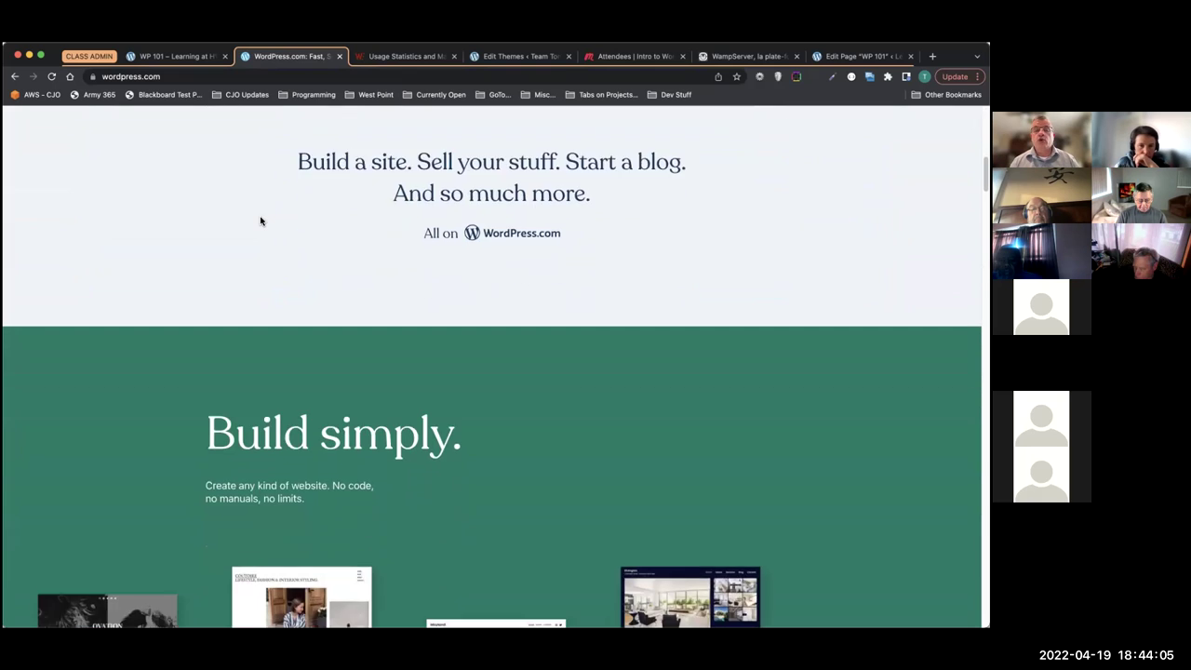
scroll(260, 220, down, 5)
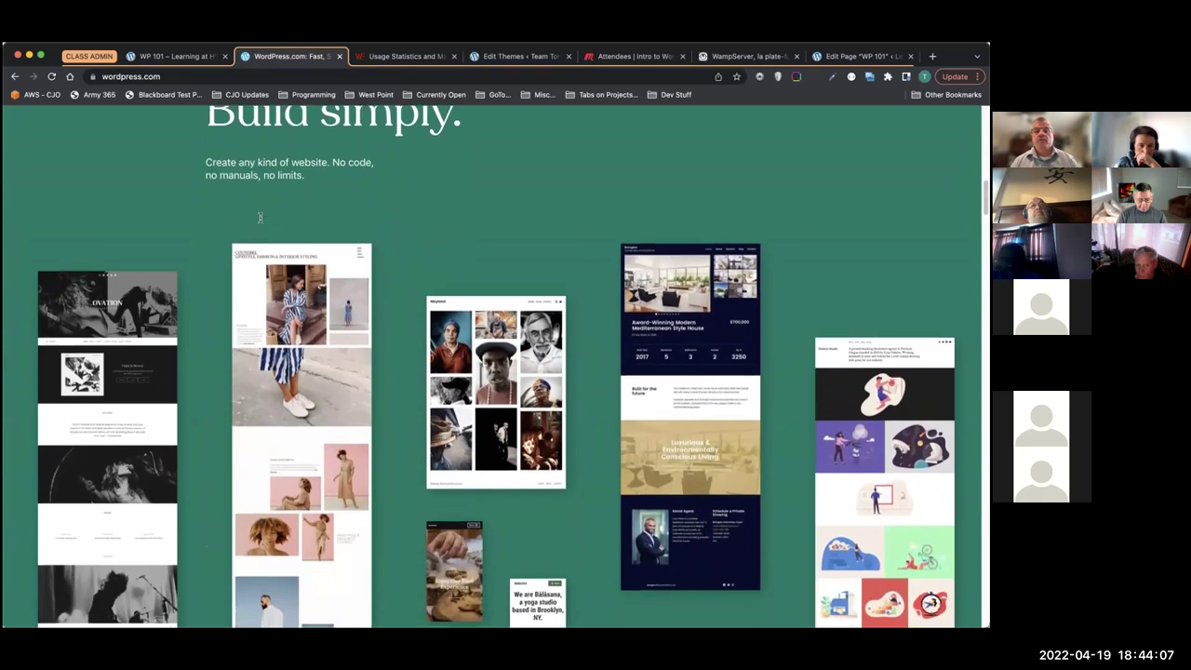
scroll(260, 220, down, 2)
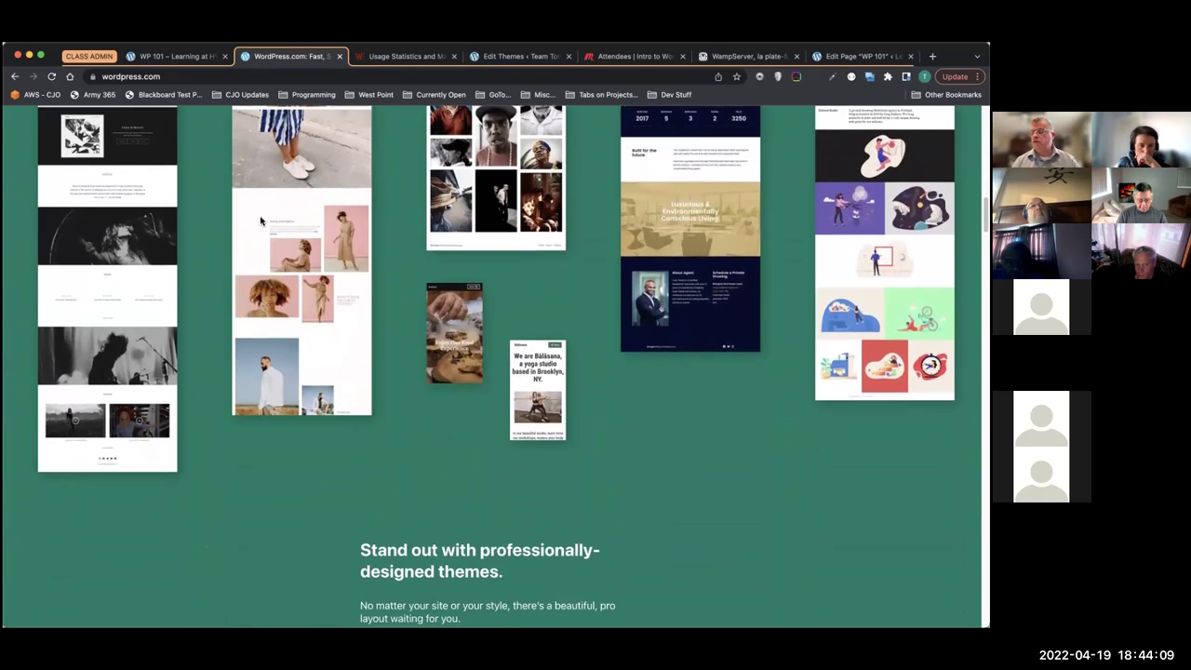
scroll(260, 221, down, 4)
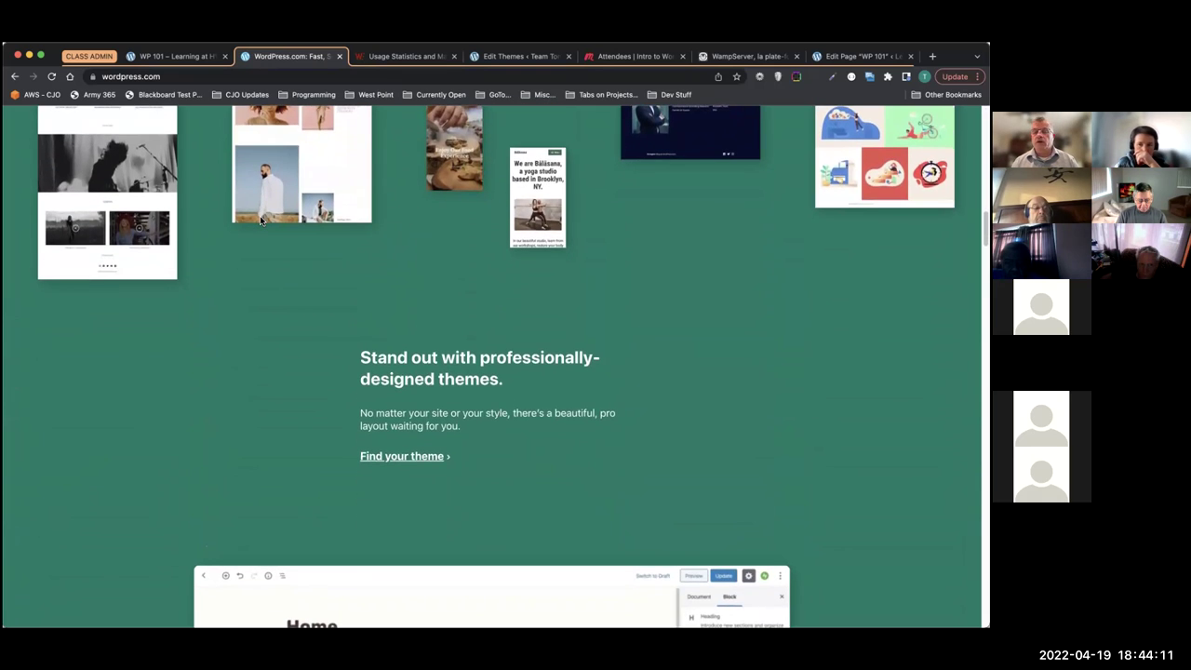
scroll(260, 221, down, 5)
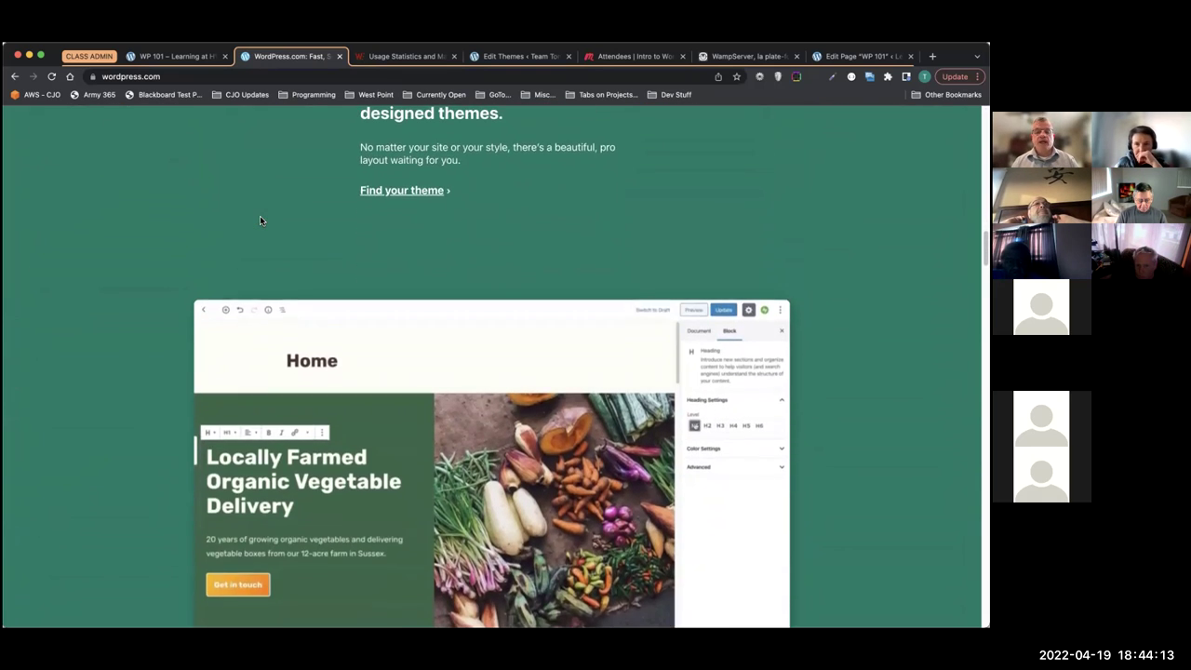
scroll(260, 215, down, 4)
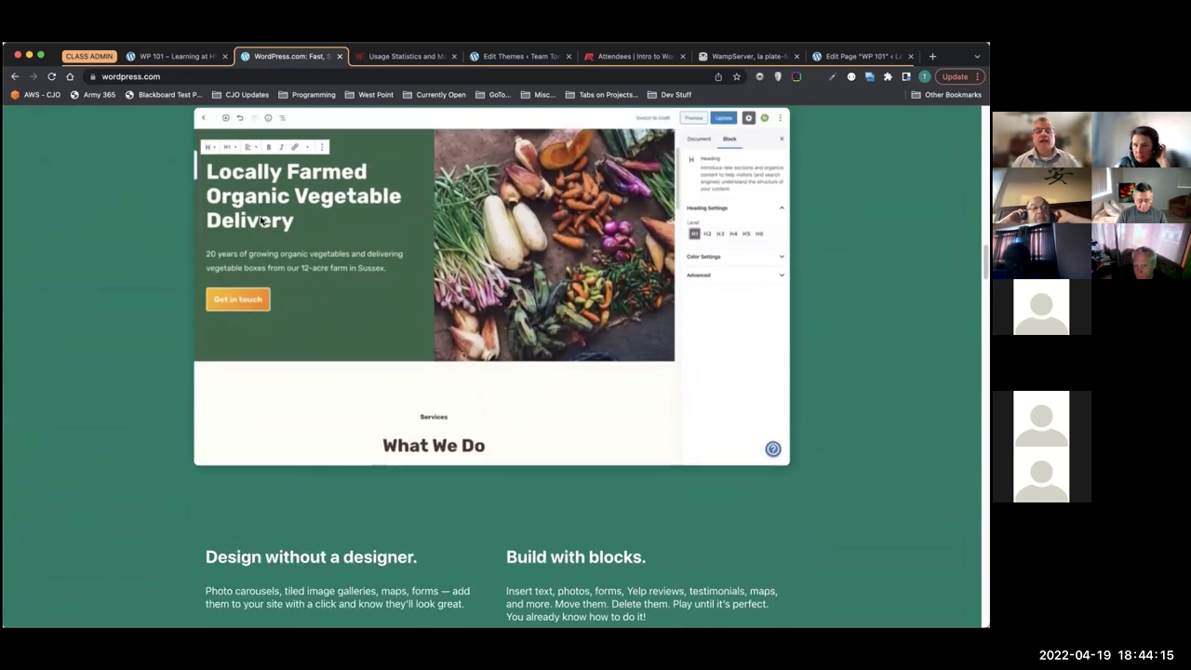
scroll(260, 215, up, 6)
scroll(259, 220, up, 12)
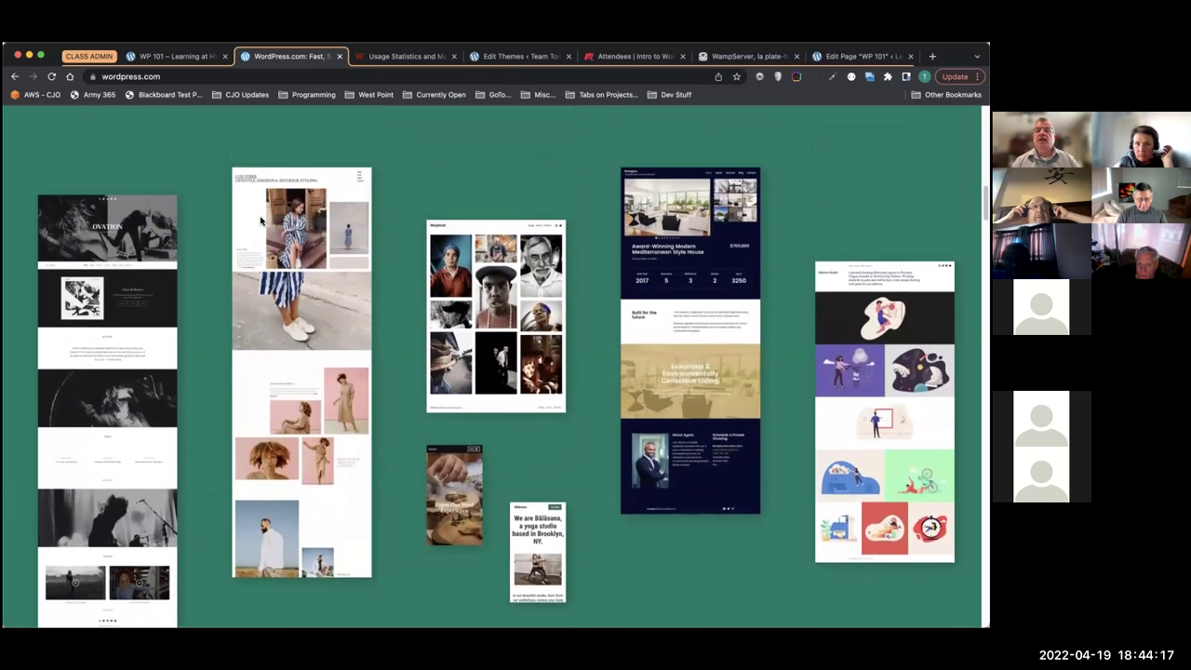
scroll(260, 220, up, 10)
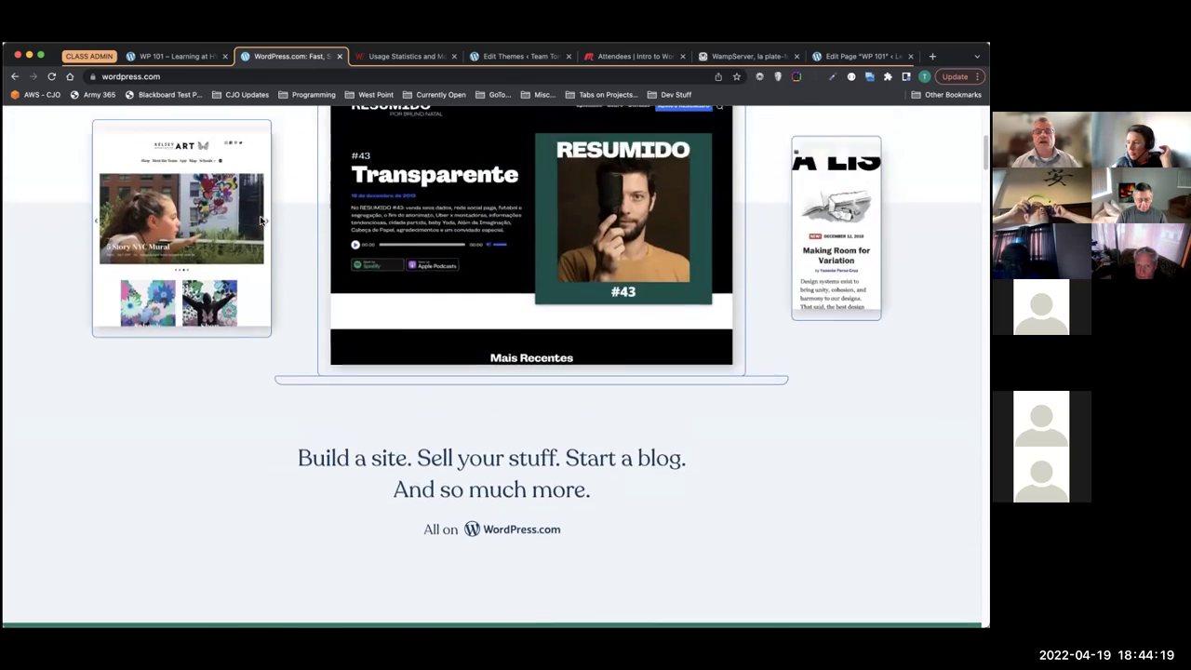
scroll(260, 221, up, 3)
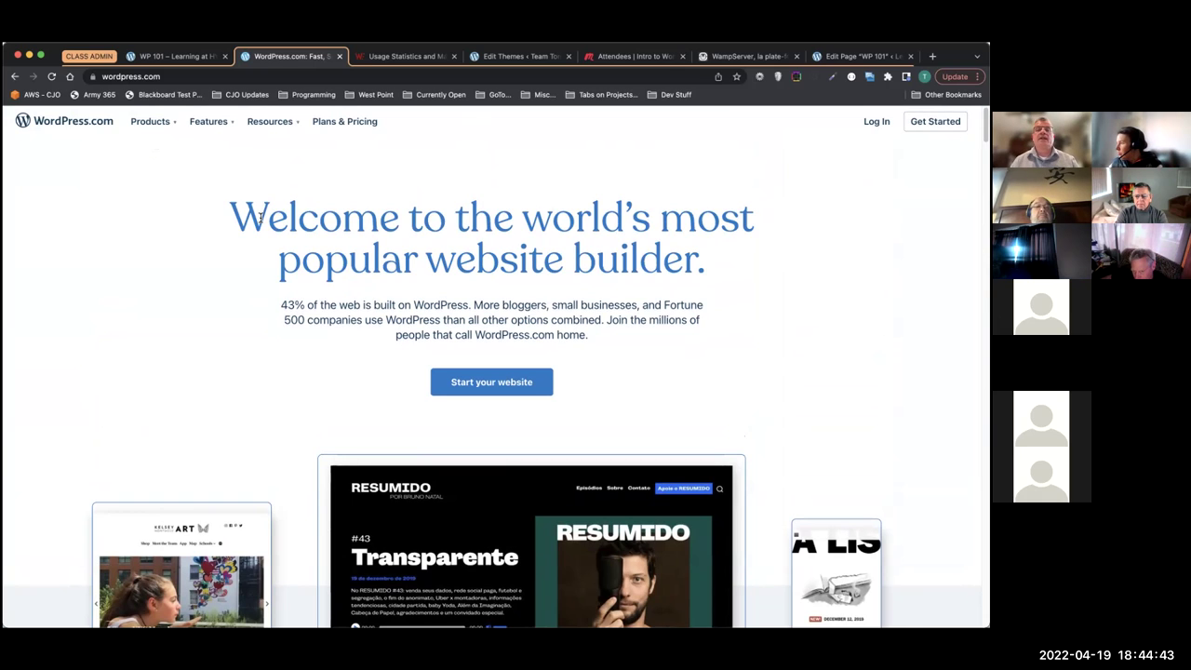
mouse_move(208, 123)
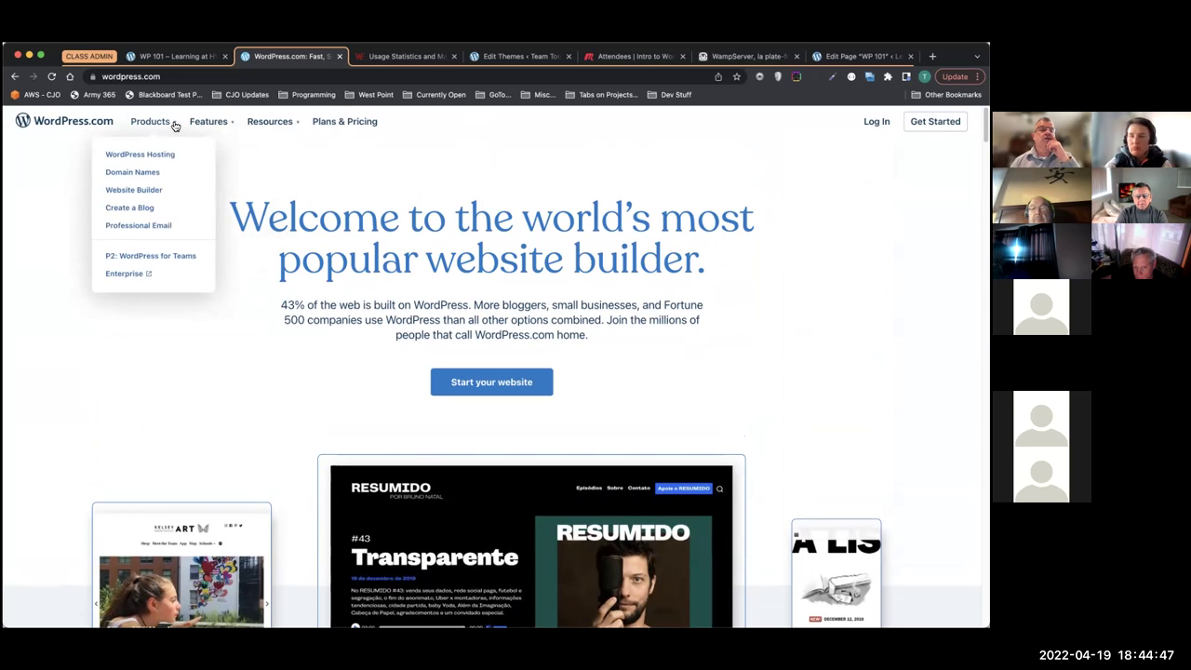
Open Plans & Pricing and scroll through the Free-versus-Pro plans.
click(342, 126)
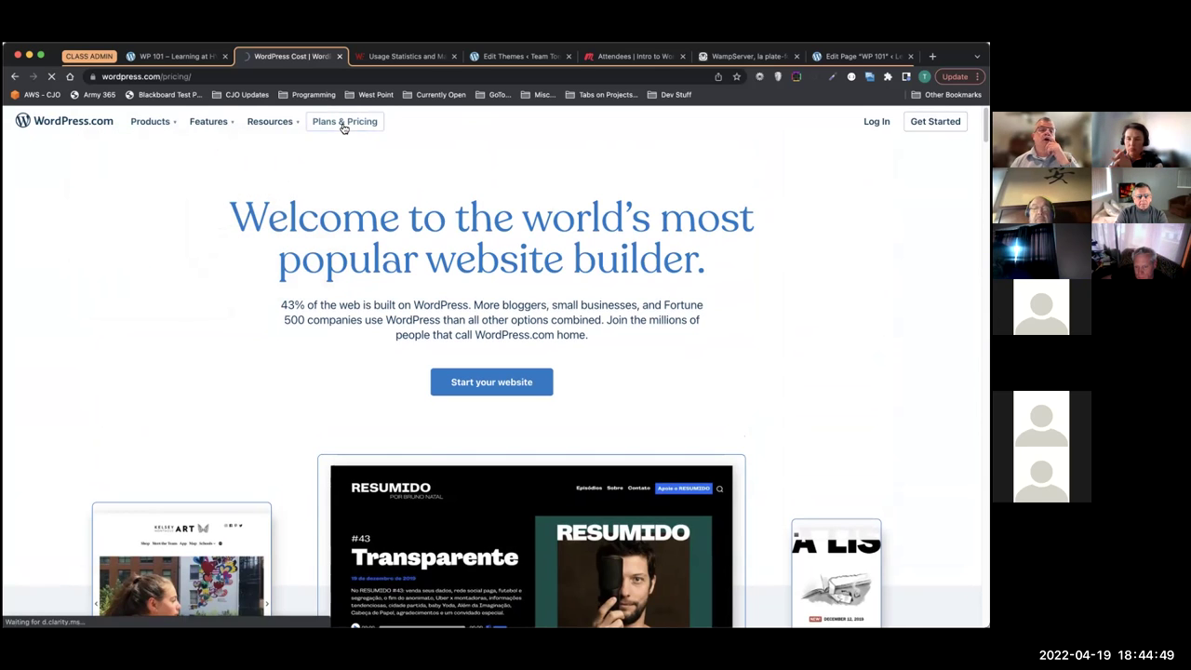
right_click(280, 310)
click(279, 248)
scroll(235, 293, down, 2)
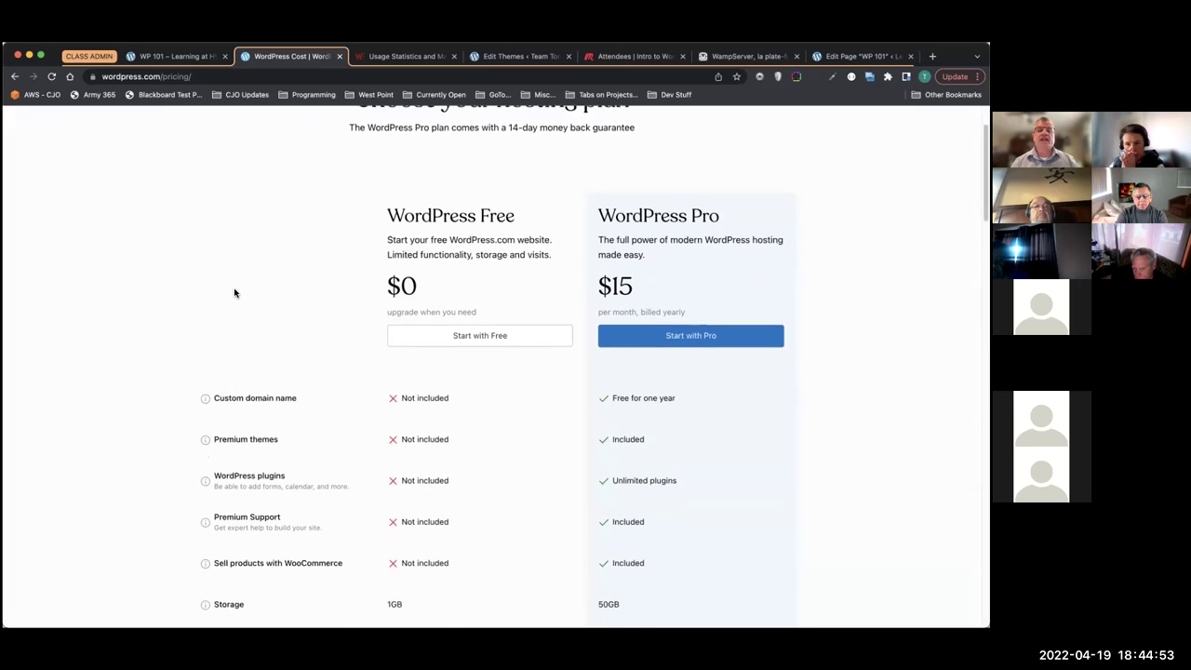
scroll(234, 293, down, 1)
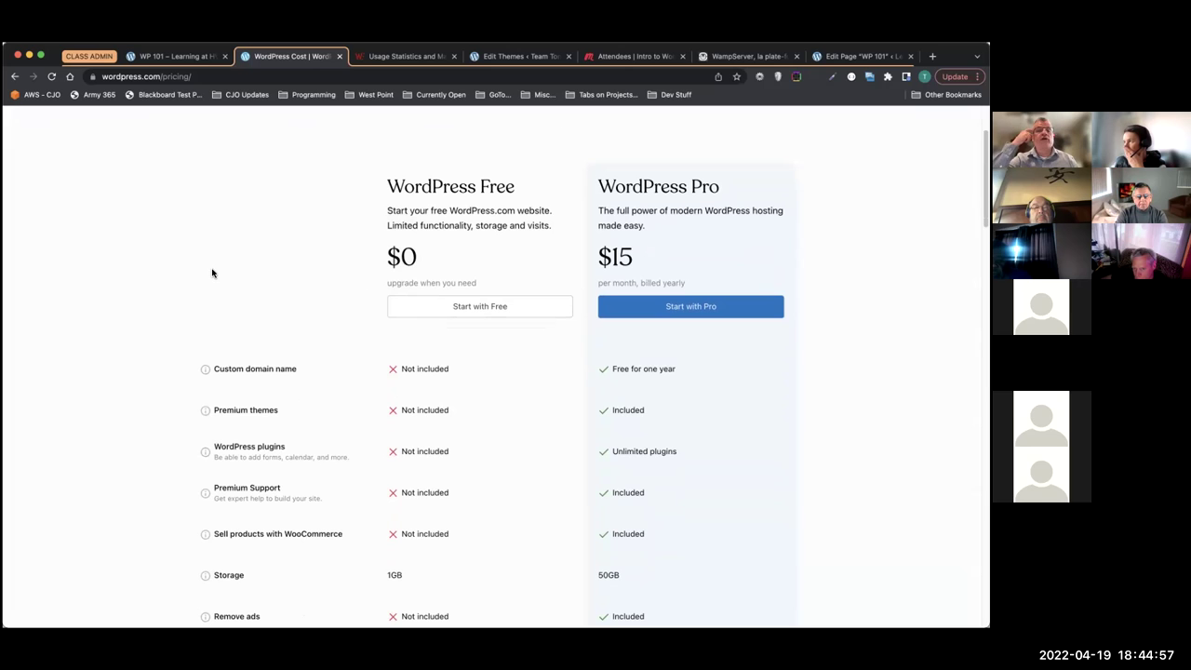
In the w3techs tab, enter The Foxhole's site address to load its homepage.
click(361, 59)
click(333, 75)
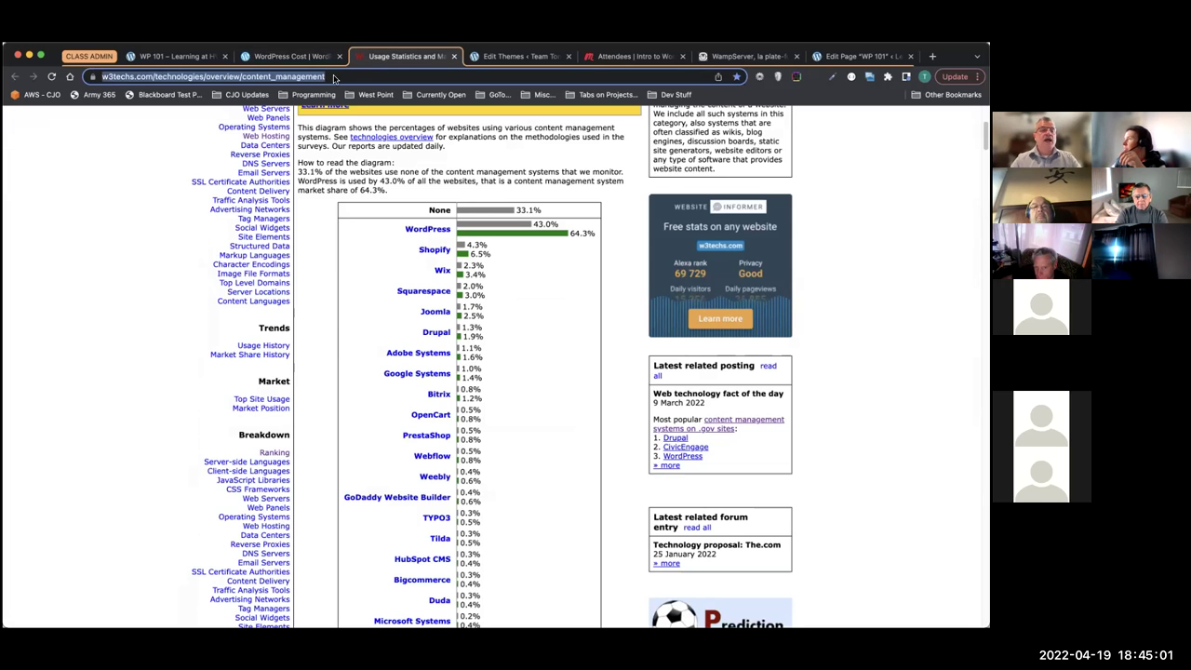
text(lerom)
key(Return)
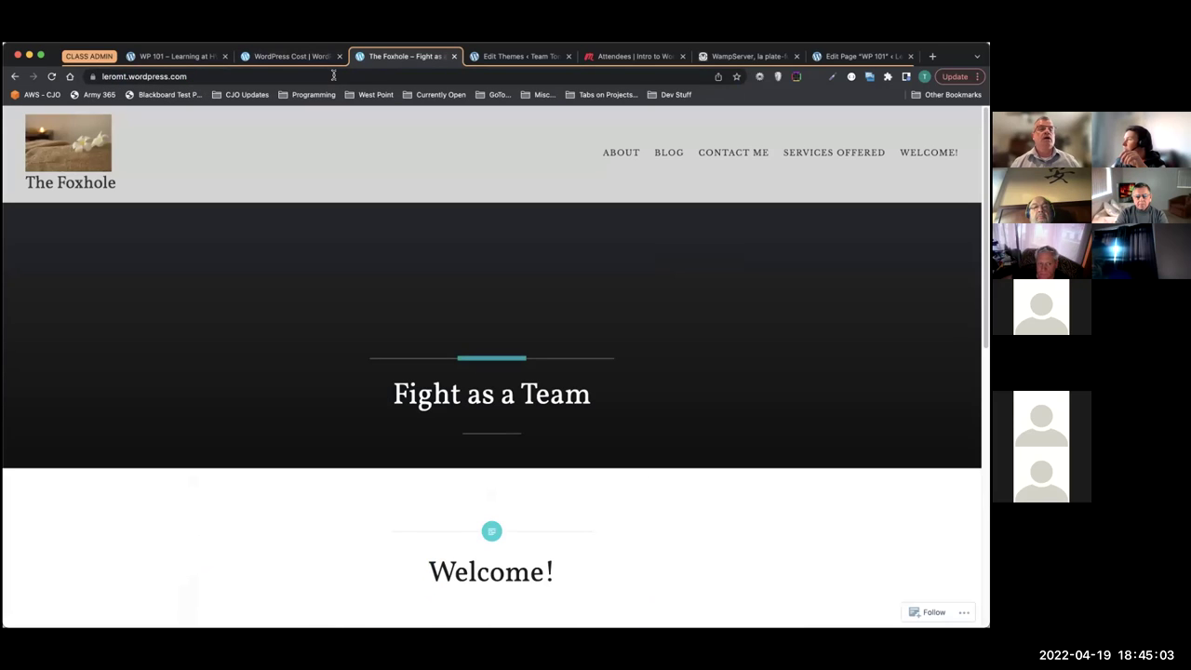
Reveal The Foxhole's full https address and scroll its front page.
click(128, 77)
drag(129, 80, 96, 79)
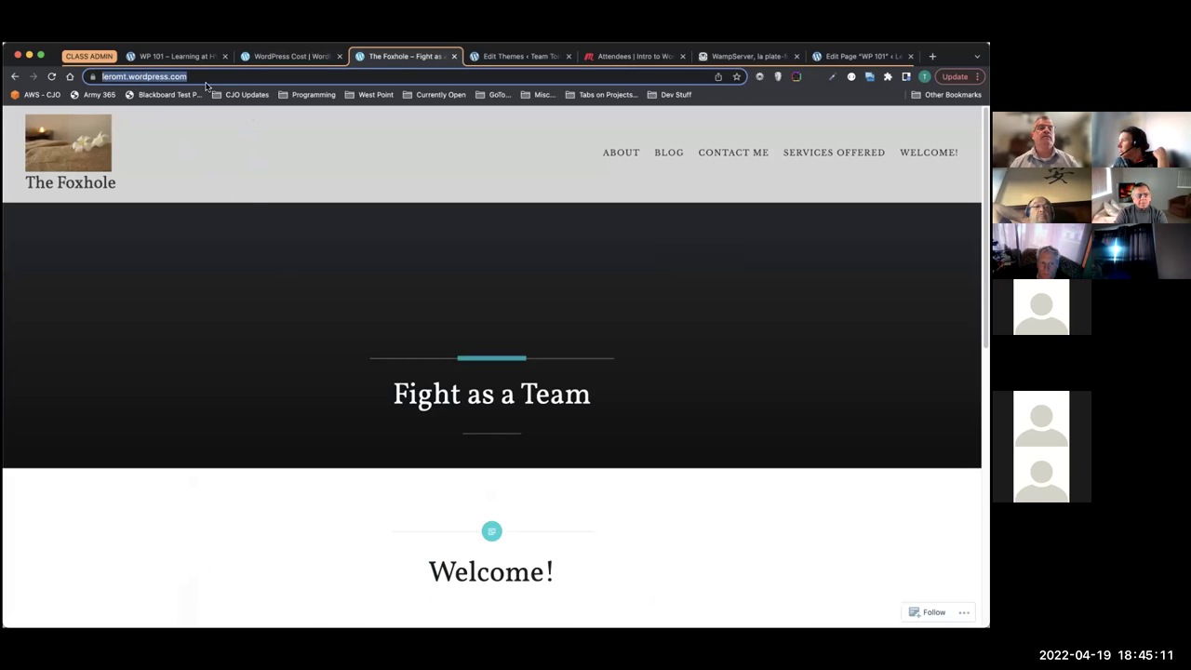
click(203, 80)
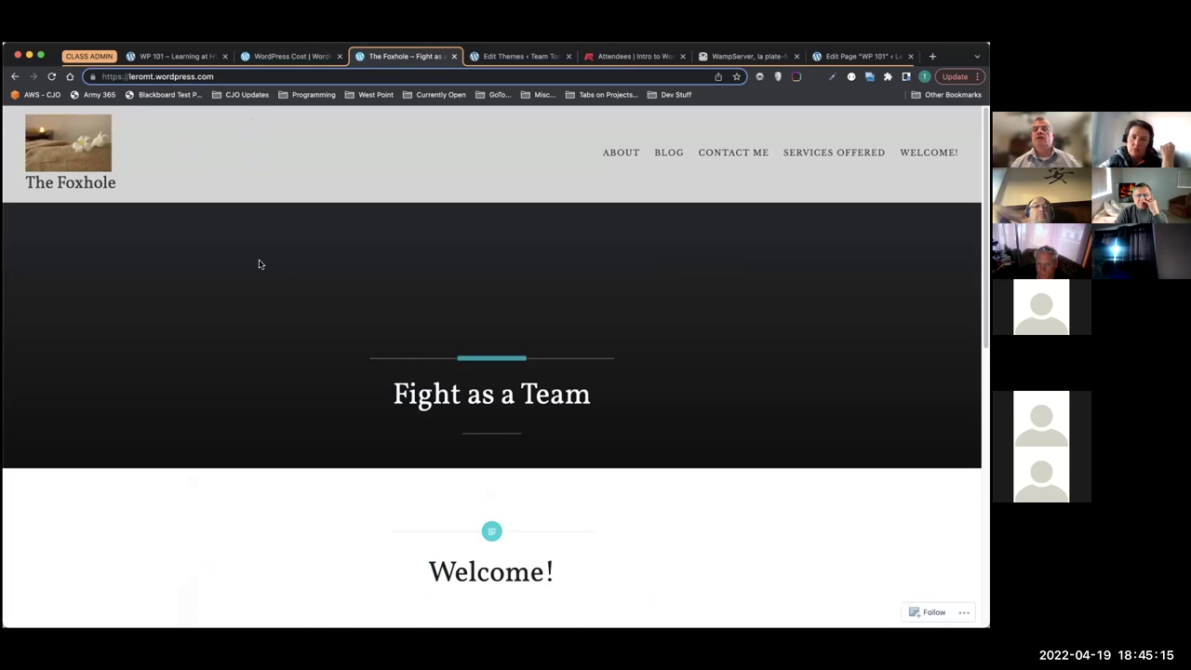
scroll(260, 264, down, 2)
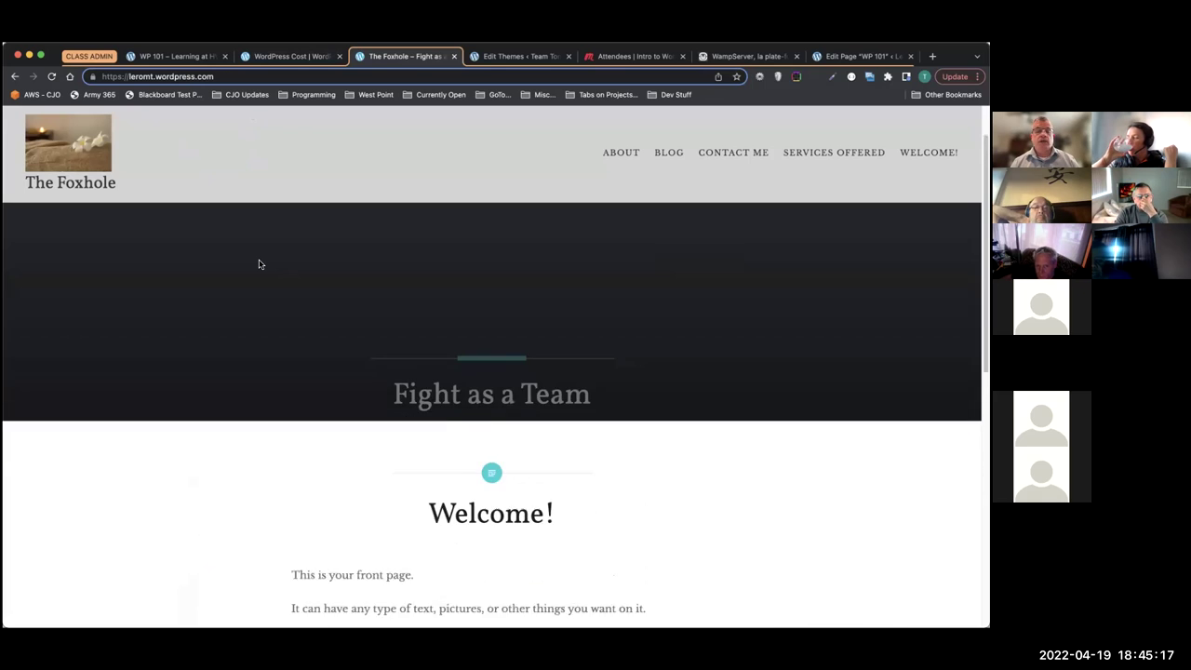
scroll(260, 264, down, 10)
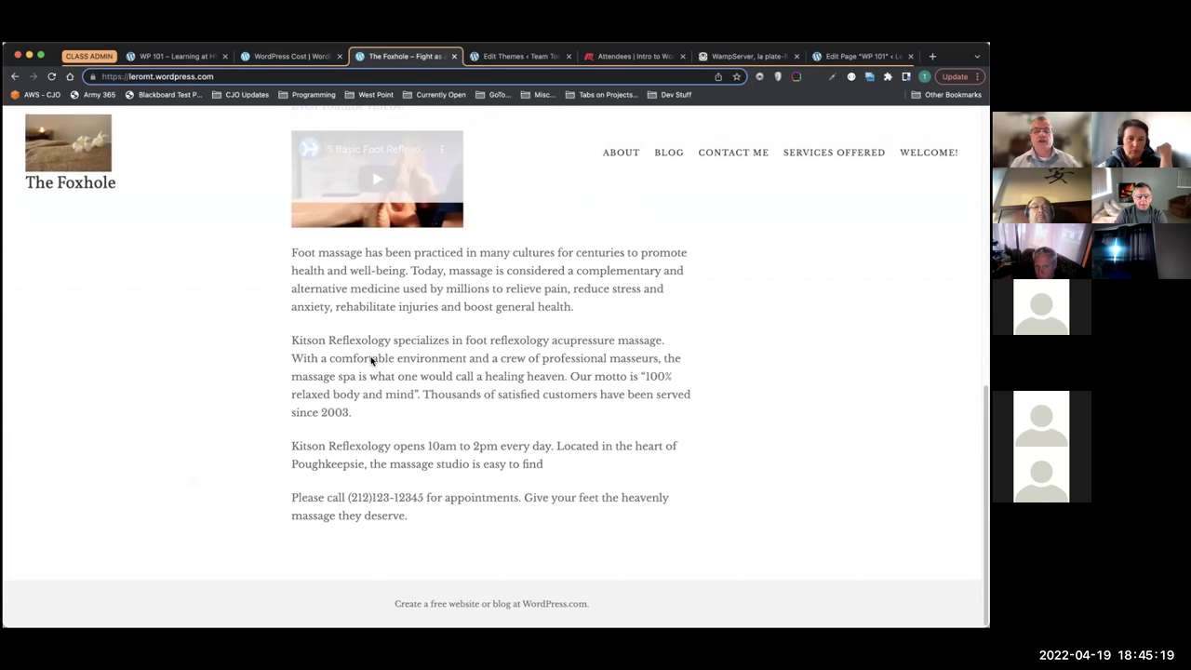
scroll(372, 361, up, 10)
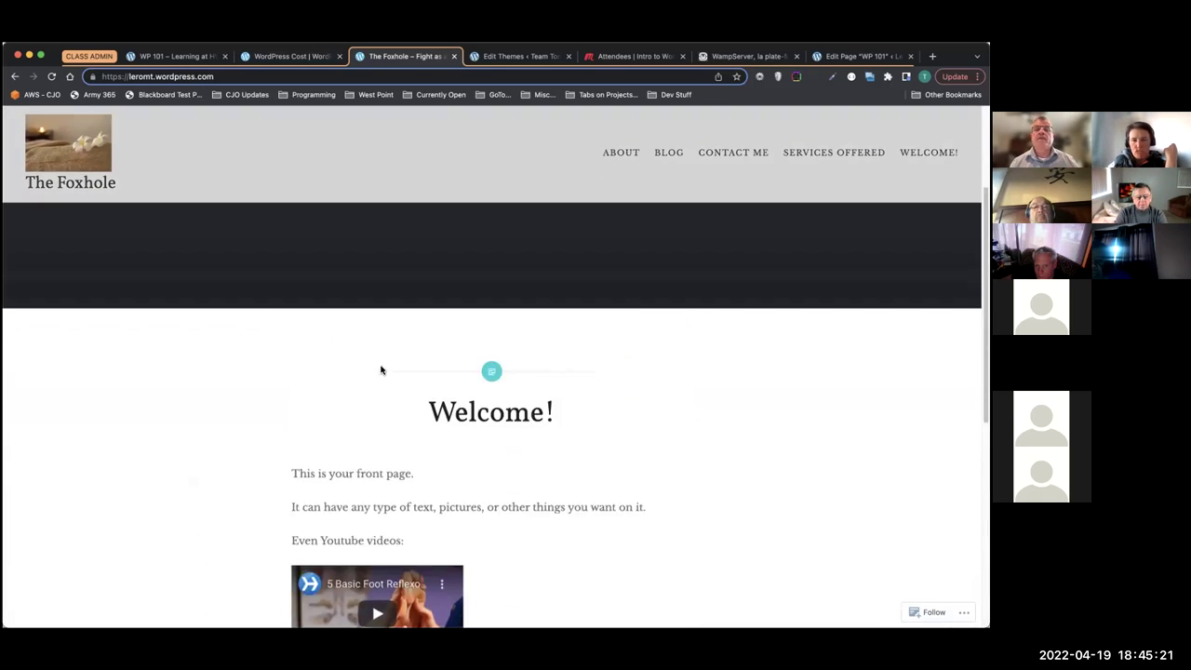
Visit The Foxhole's Blog, Contact me and Services Offered pages.
click(668, 154)
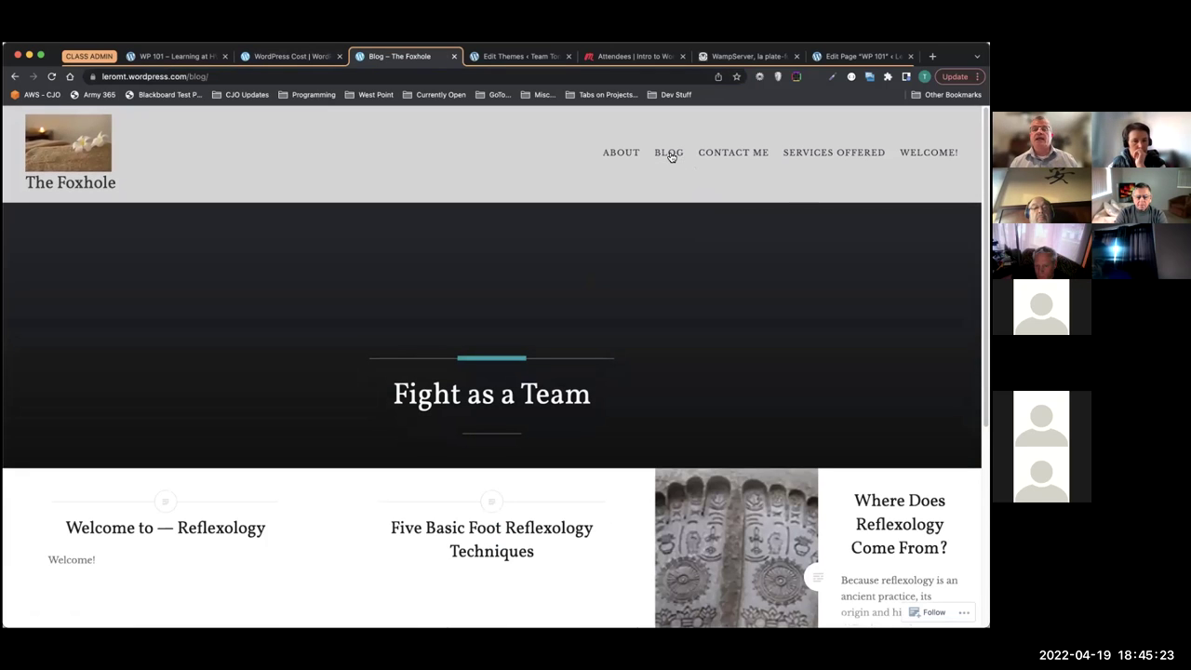
click(740, 156)
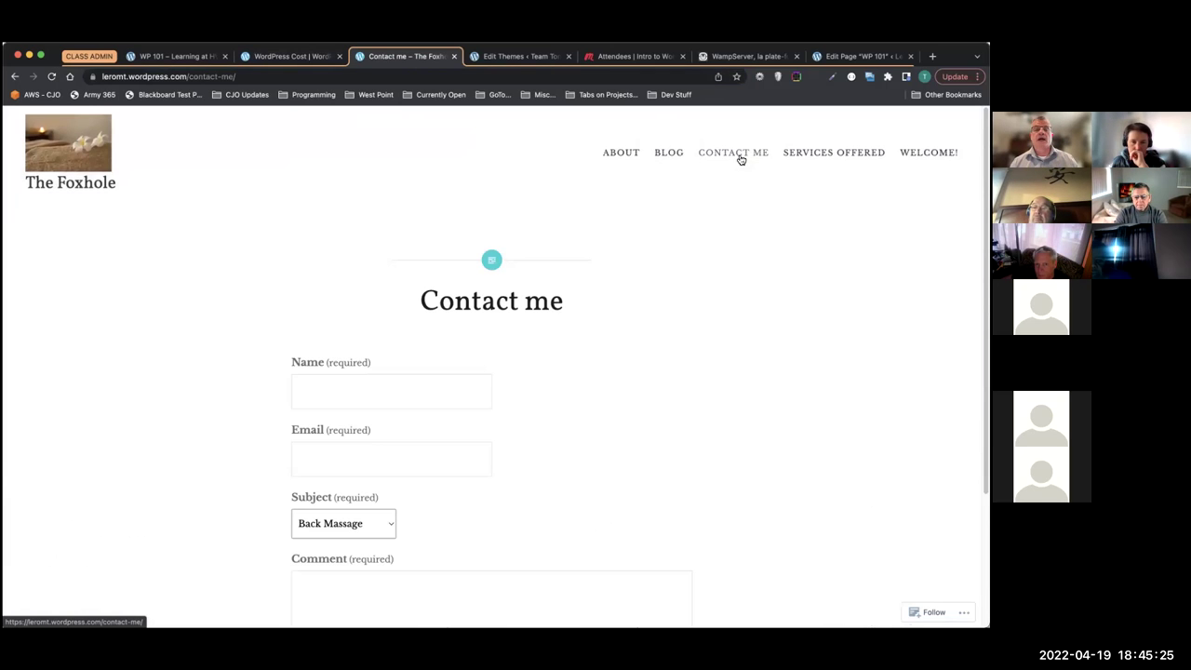
click(822, 153)
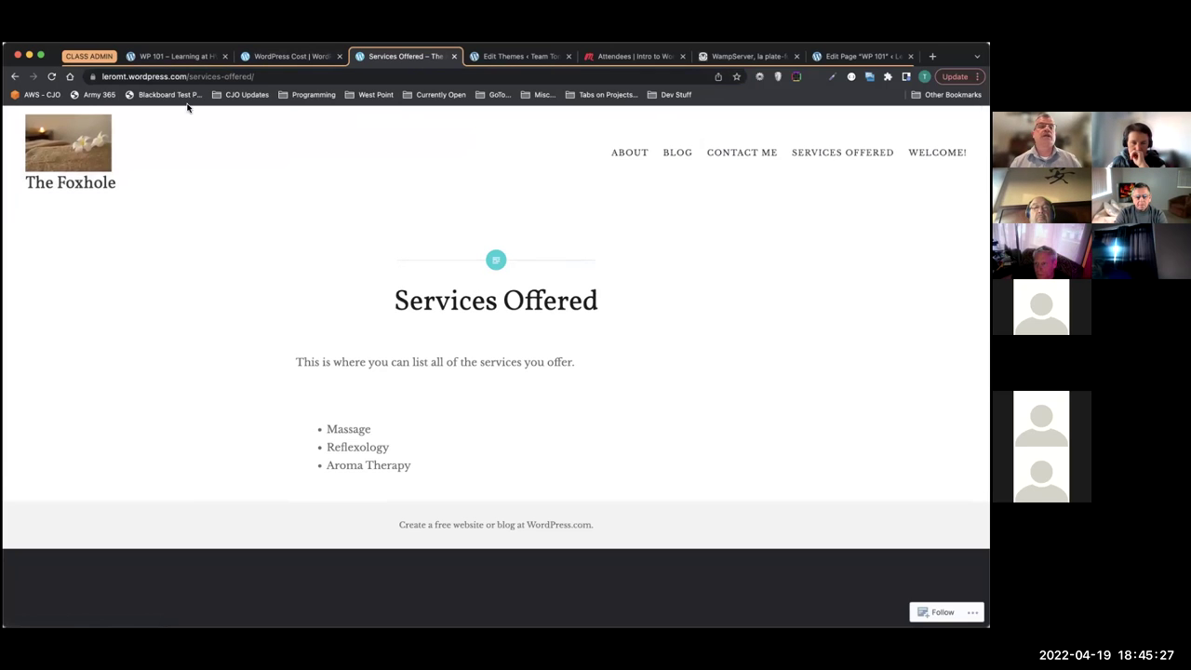
double_click(139, 76)
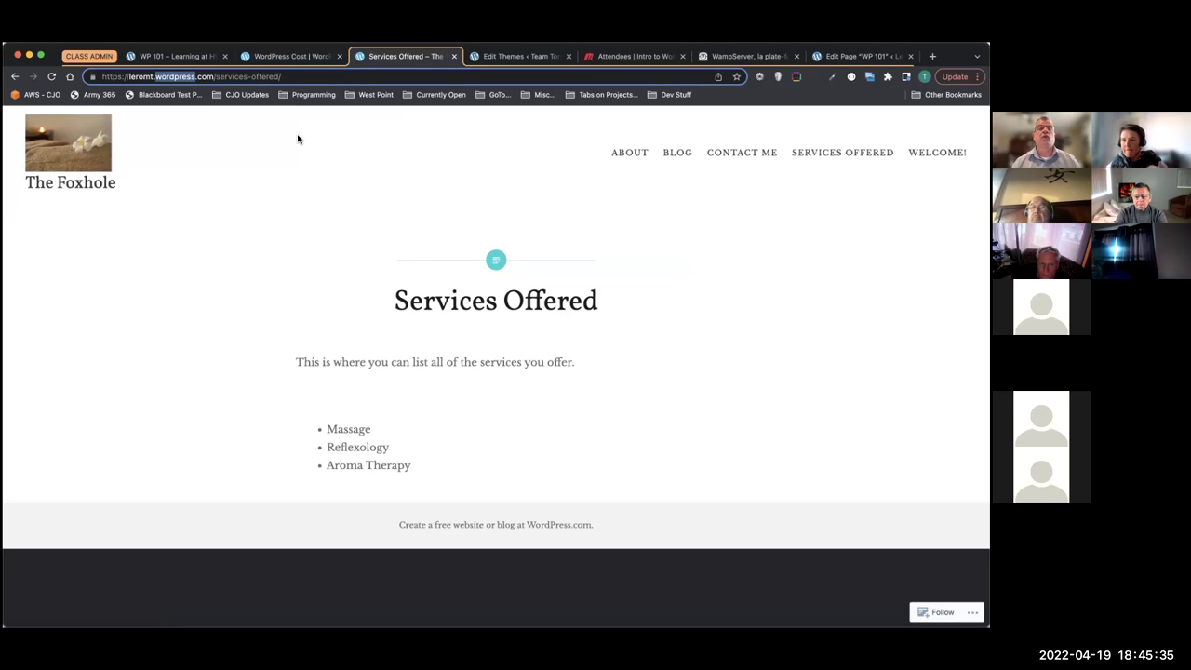
click(296, 56)
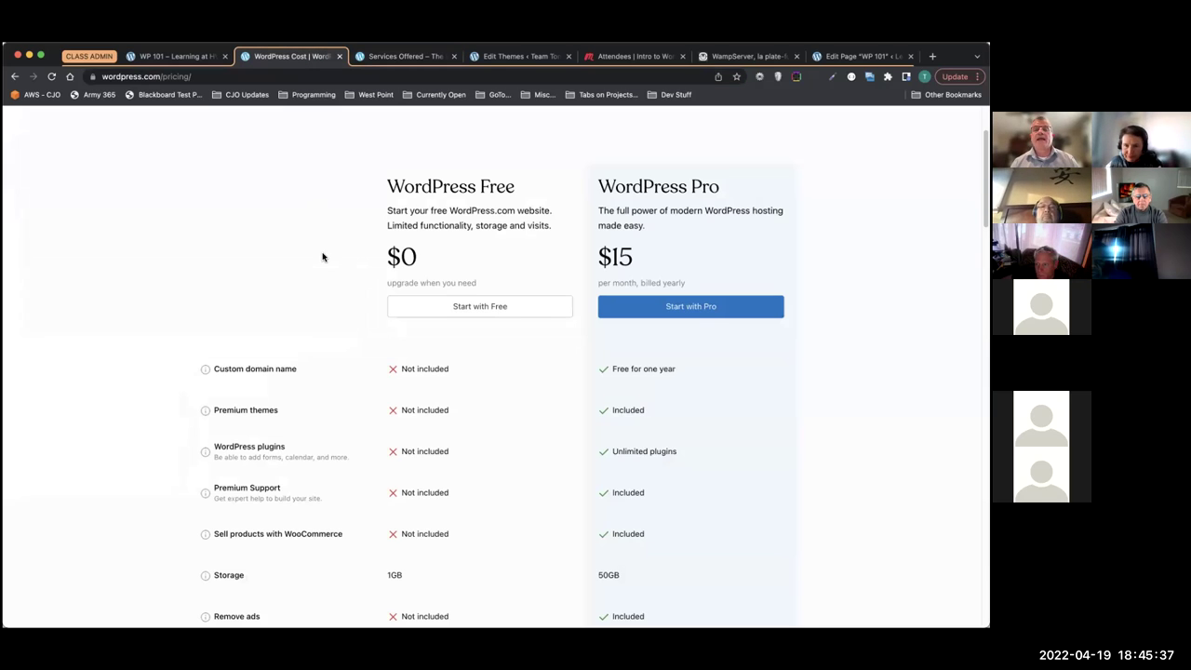
scroll(322, 257, down, 3)
scroll(322, 257, down, 1)
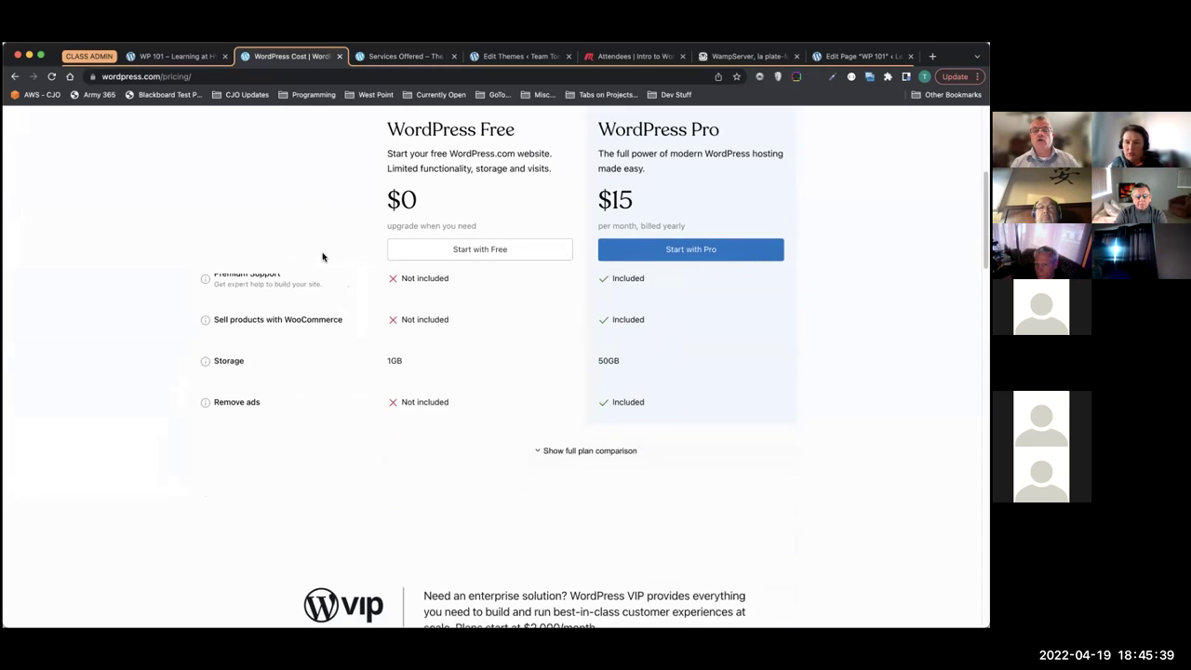
scroll(322, 257, up, 5)
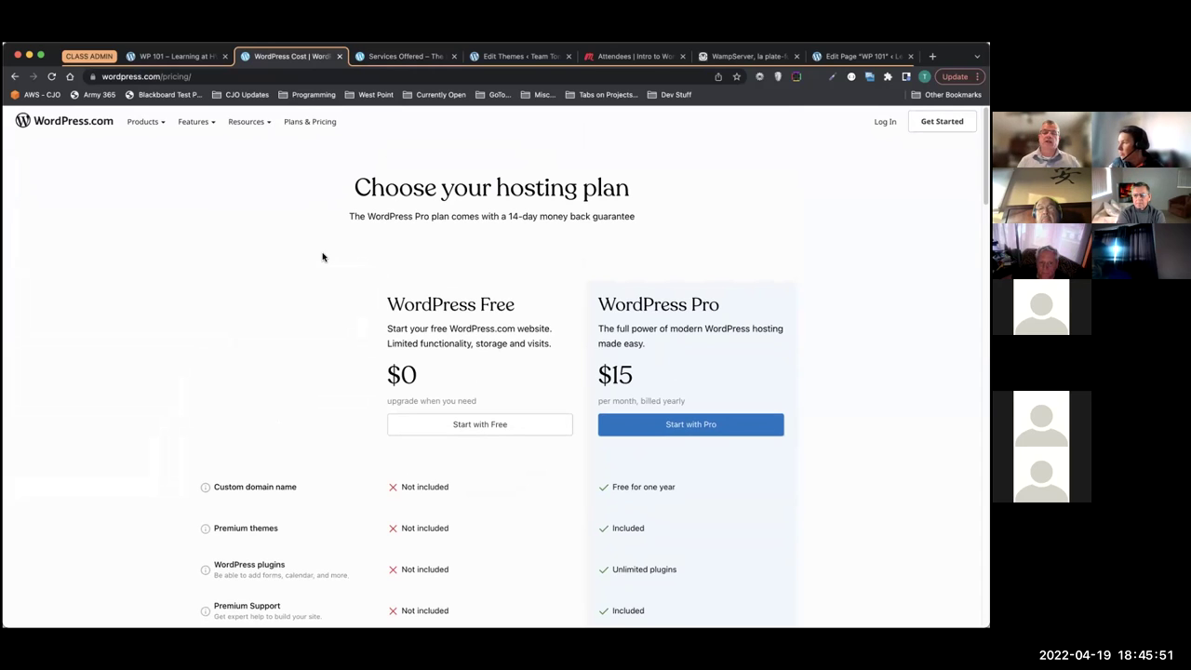
scroll(467, 281, down, 2)
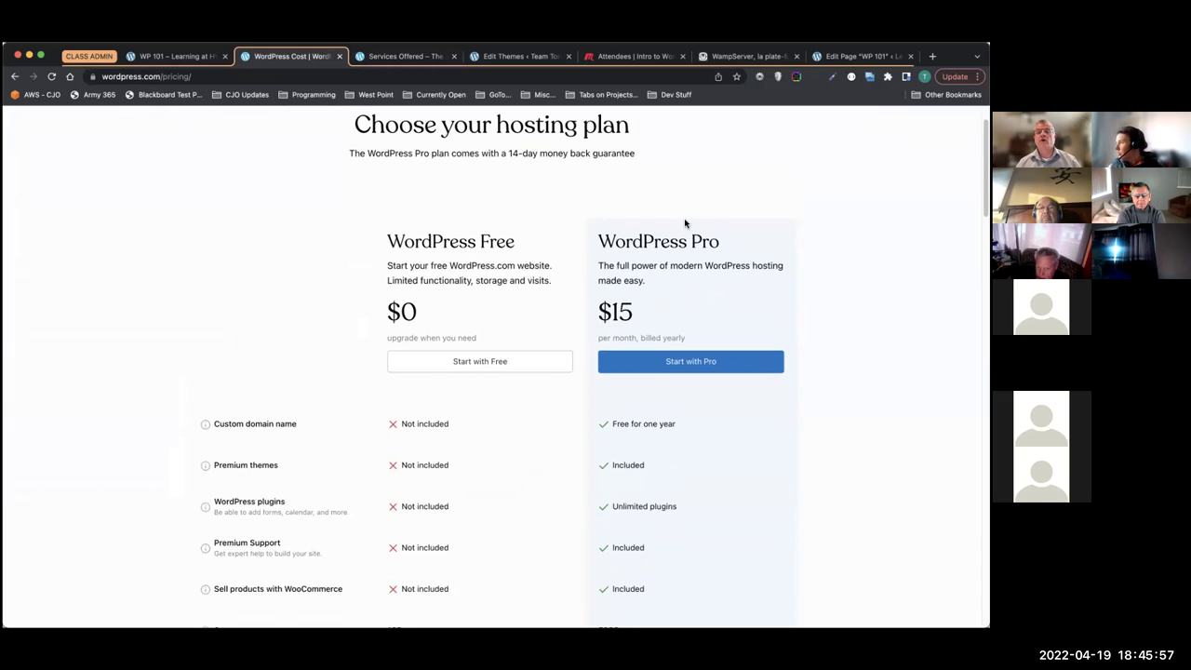
scroll(696, 281, down, 5)
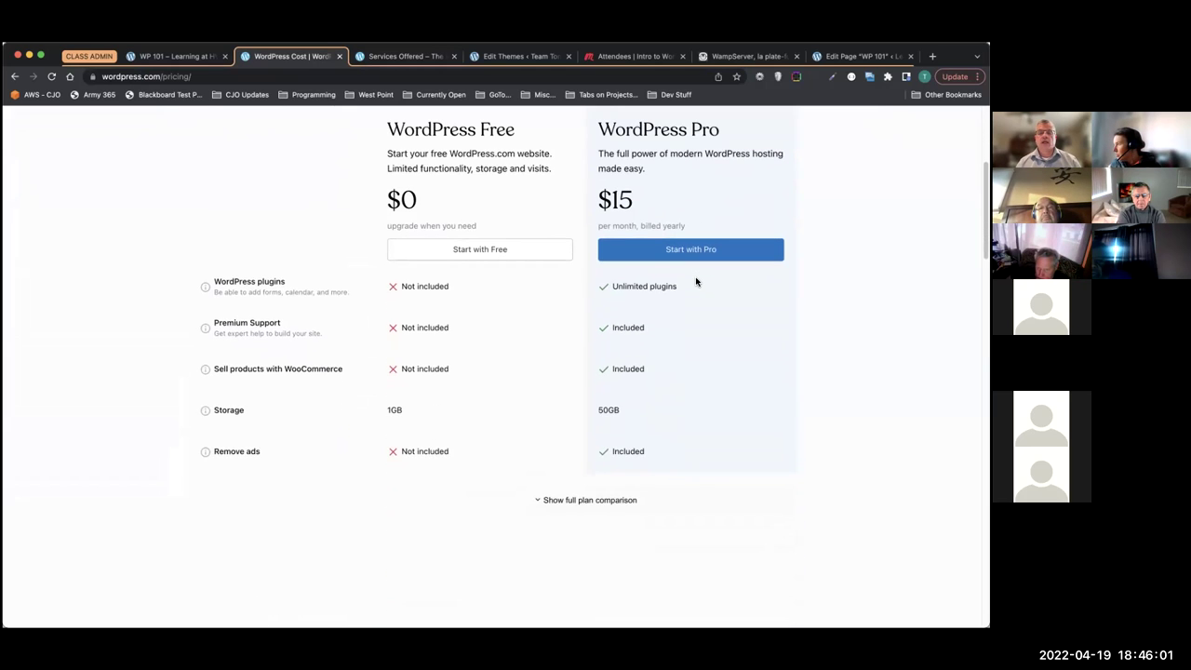
scroll(695, 281, down, 1)
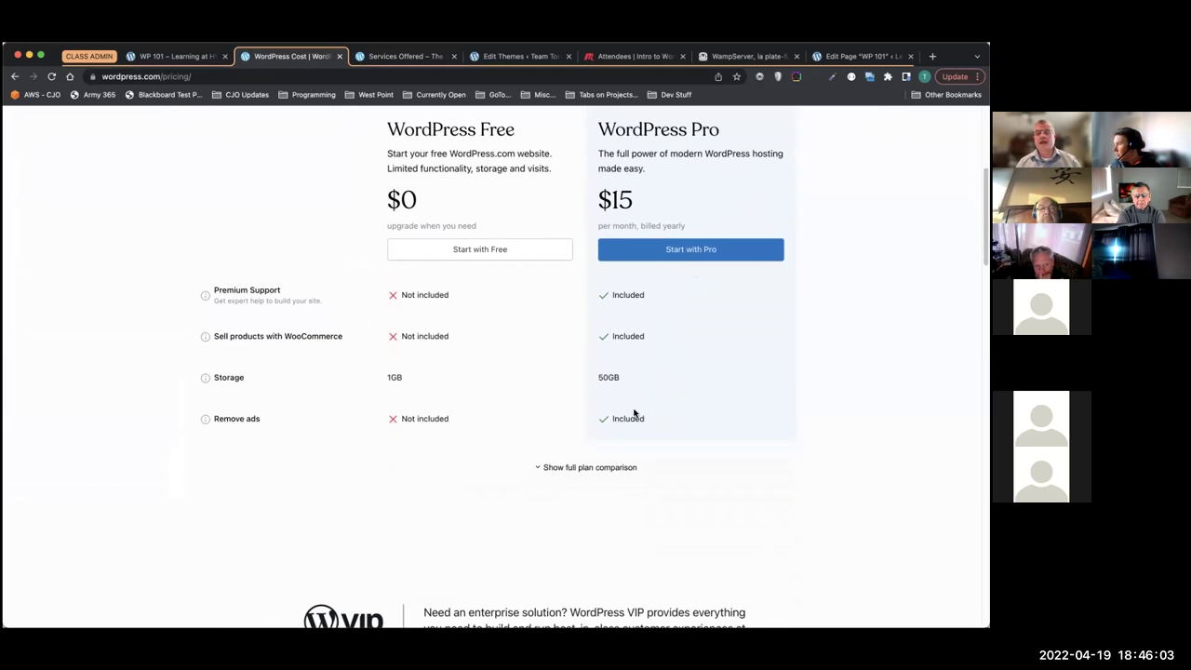
click(539, 469)
scroll(536, 469, down, 4)
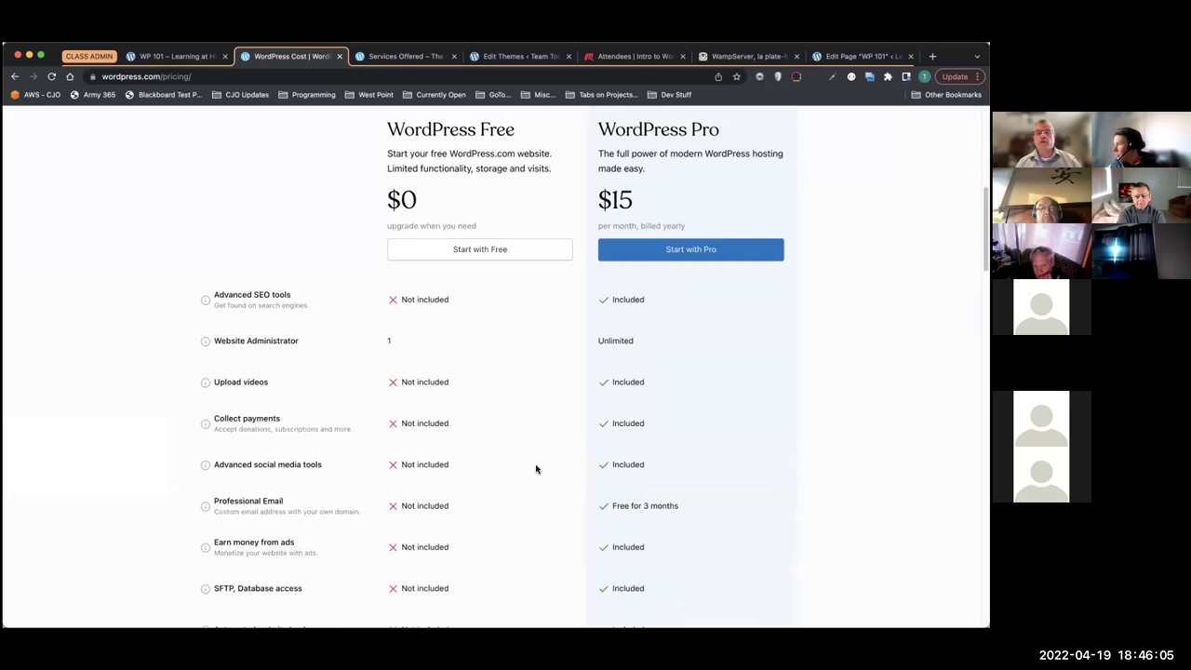
scroll(536, 469, down, 5)
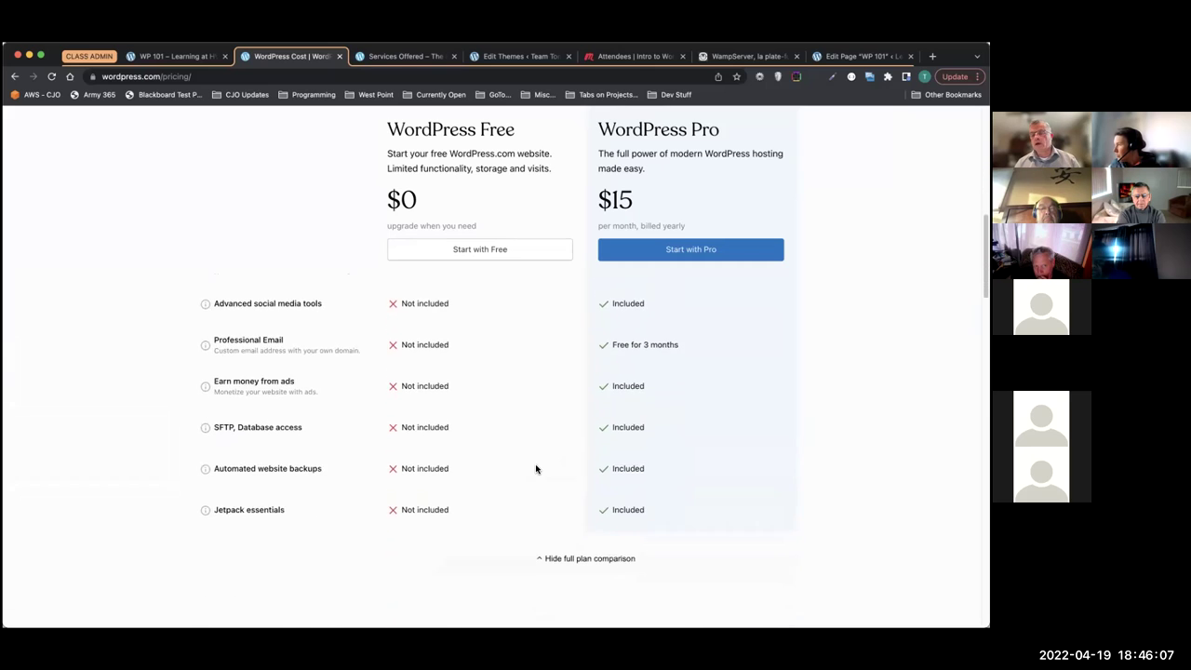
scroll(536, 469, up, 10)
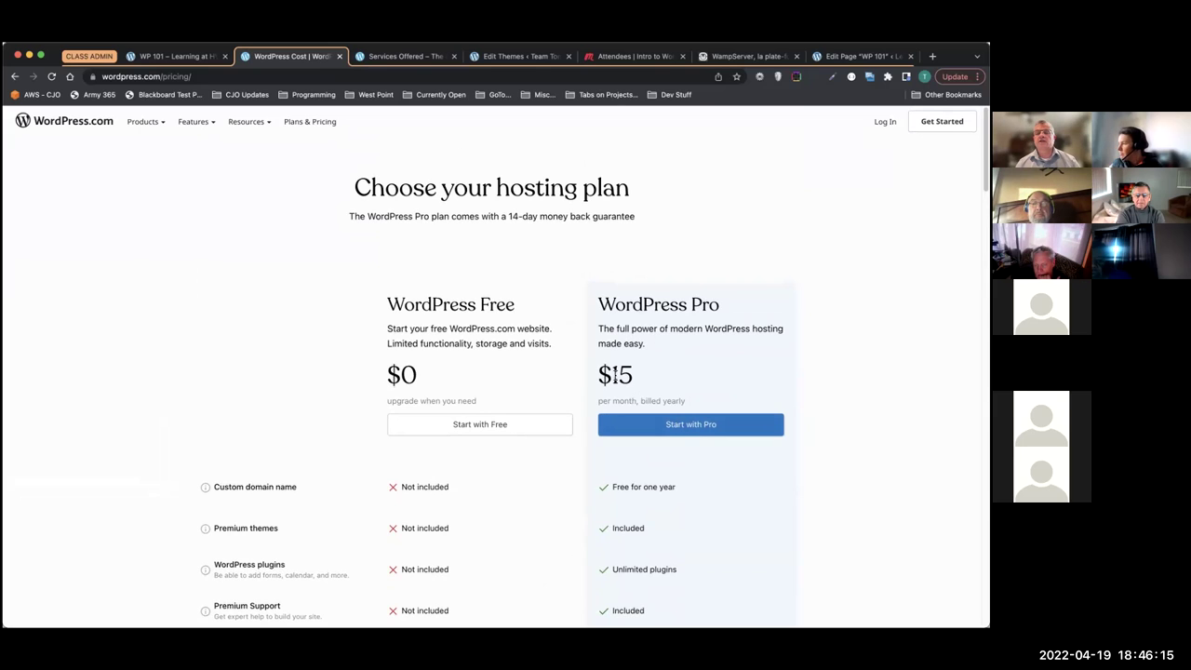
drag(598, 373, 649, 377)
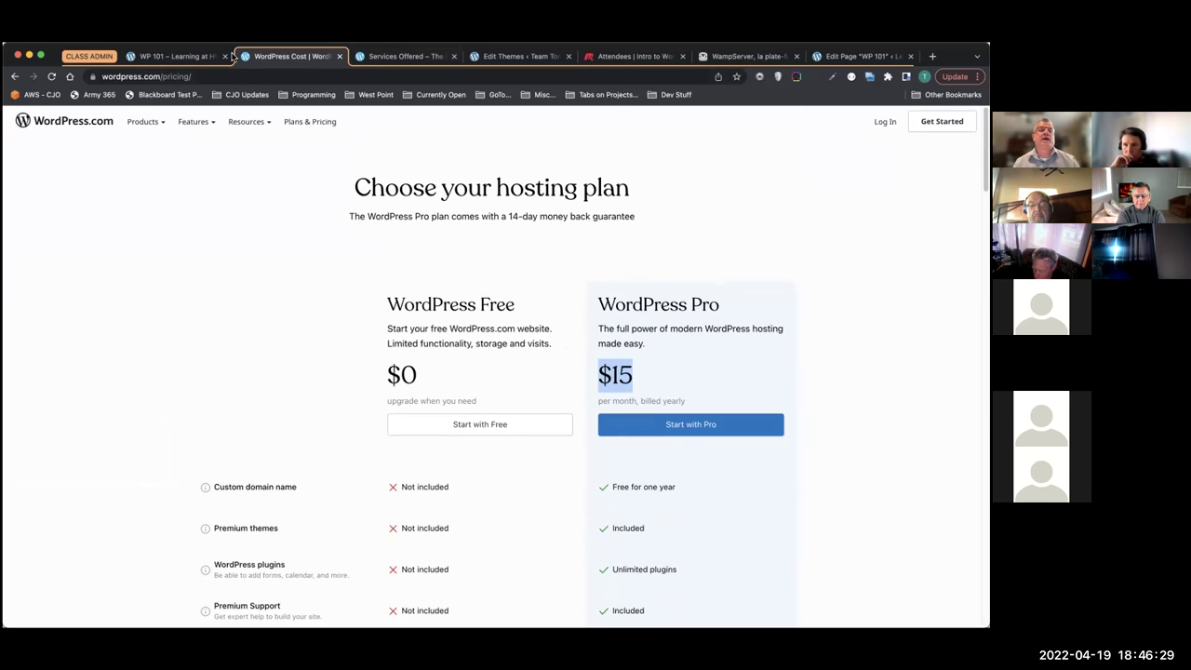
mouse_move(276, 124)
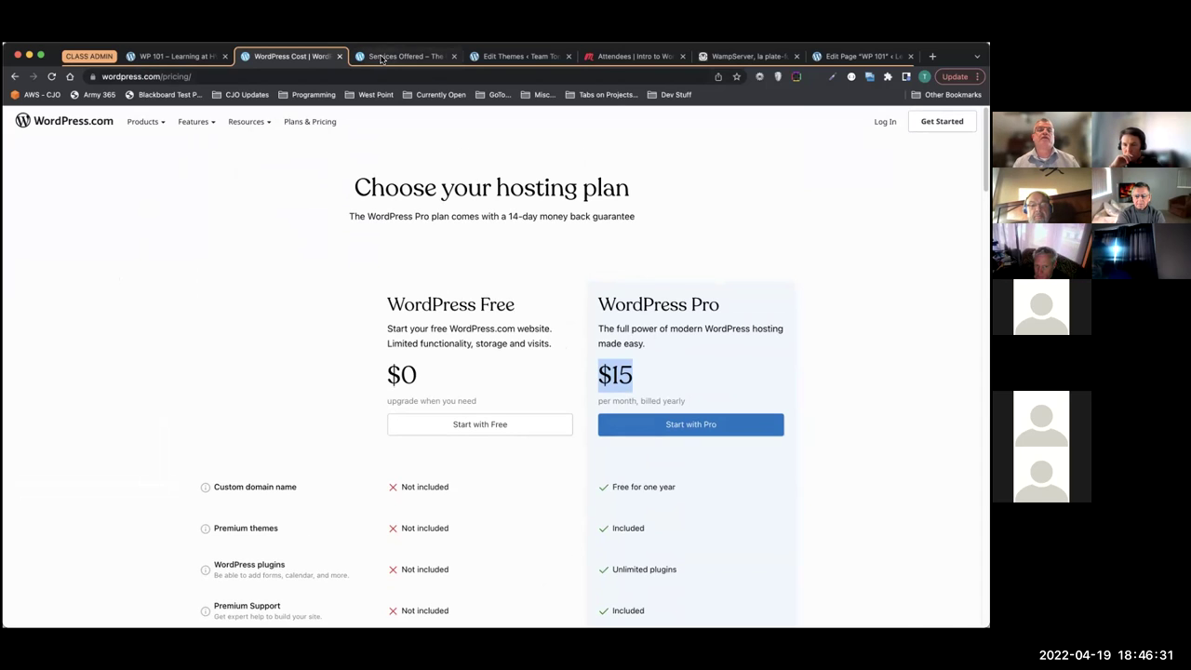
click(398, 57)
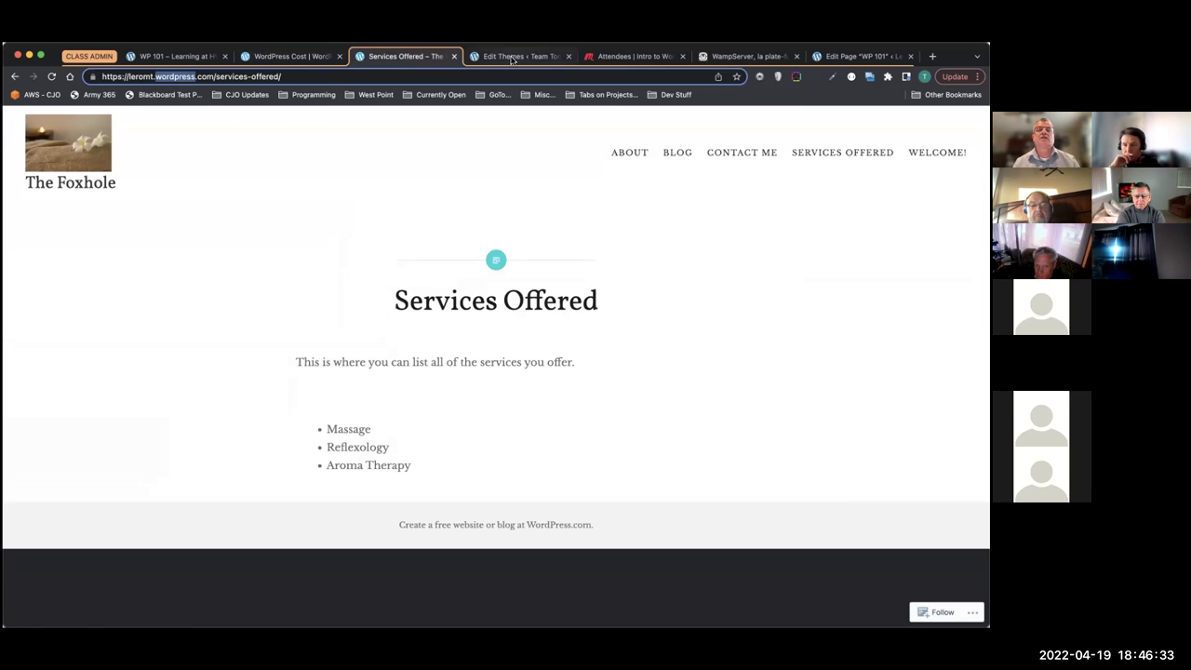
Load godaddy.com in place of the class attendees page.
click(512, 57)
click(605, 57)
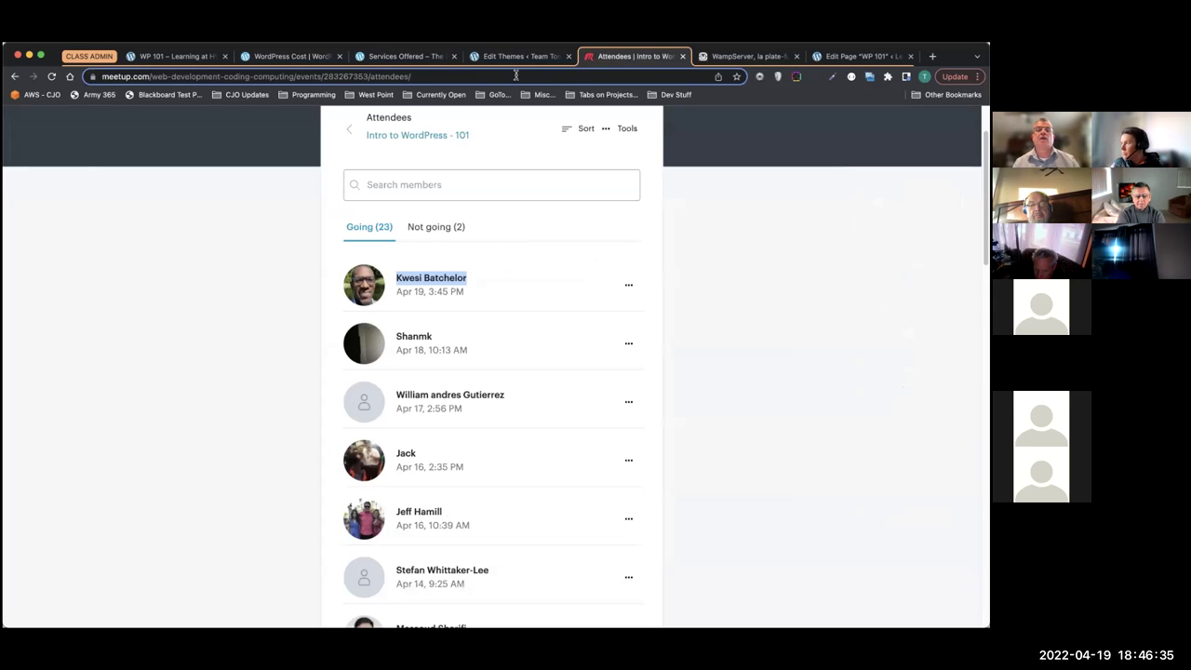
click(510, 76)
text(gogo)
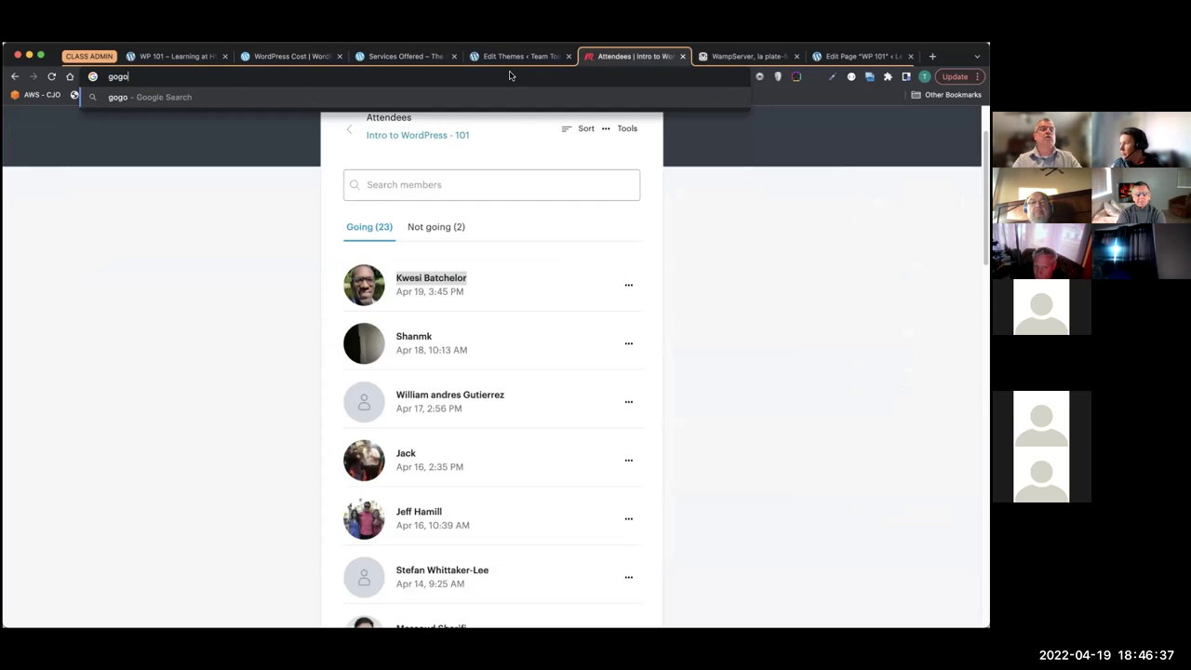
key(BackSpace)
text(daddy.com)
key(Return)
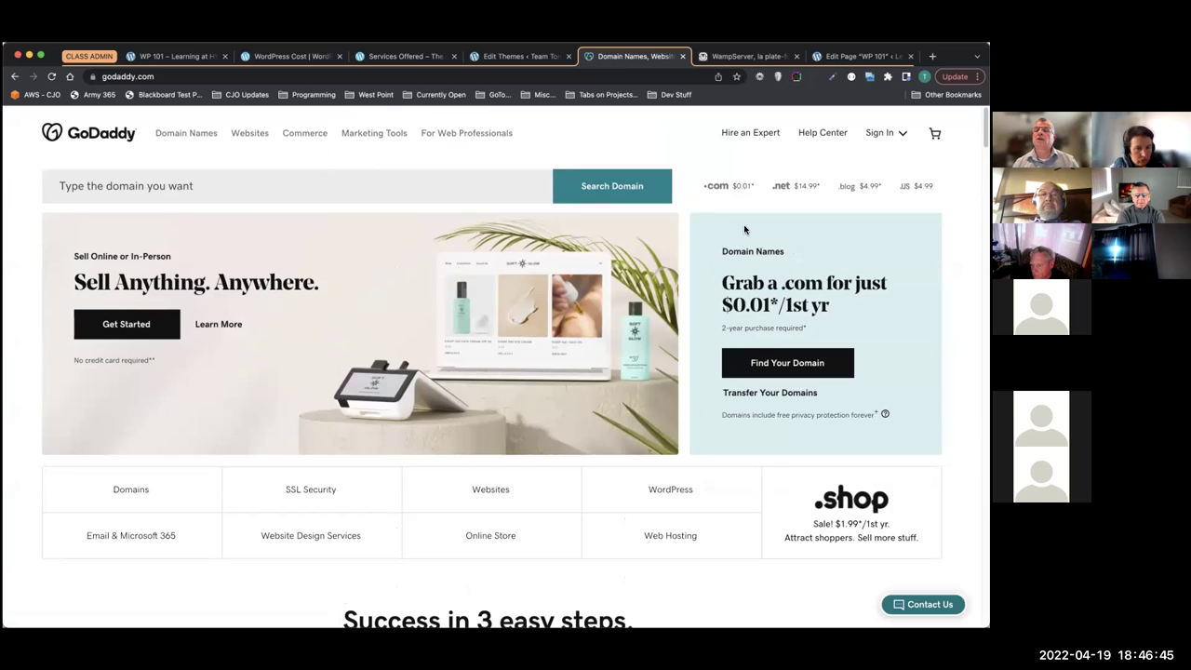
click(256, 138)
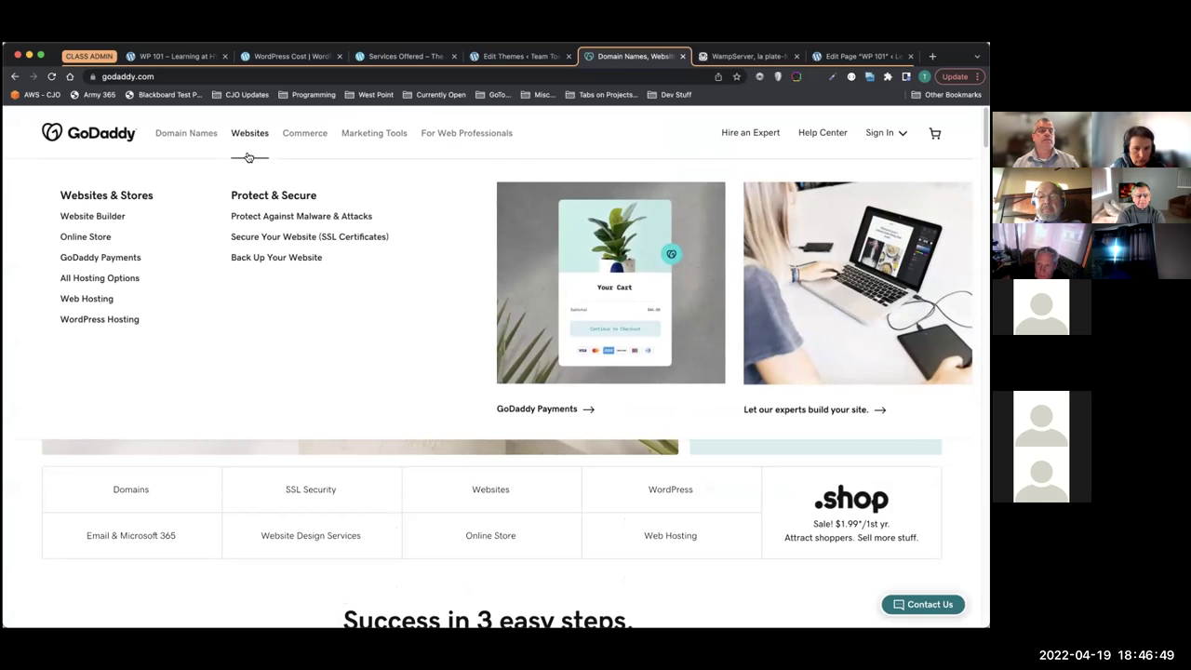
scroll(220, 388, down, 5)
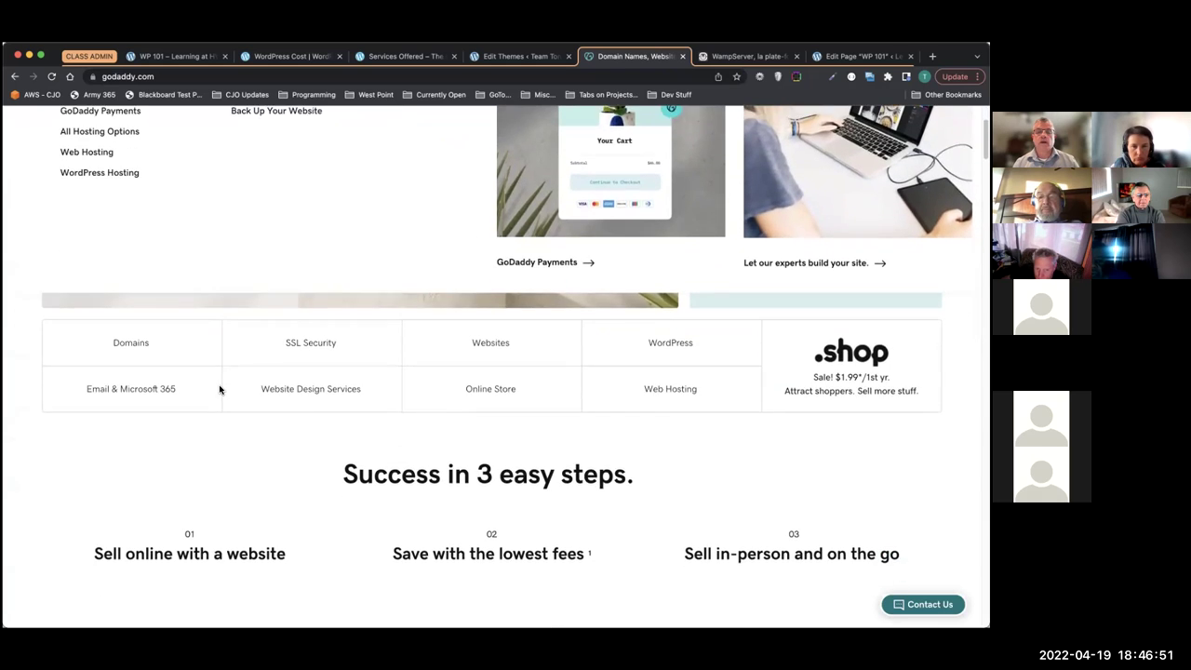
scroll(219, 389, down, 10)
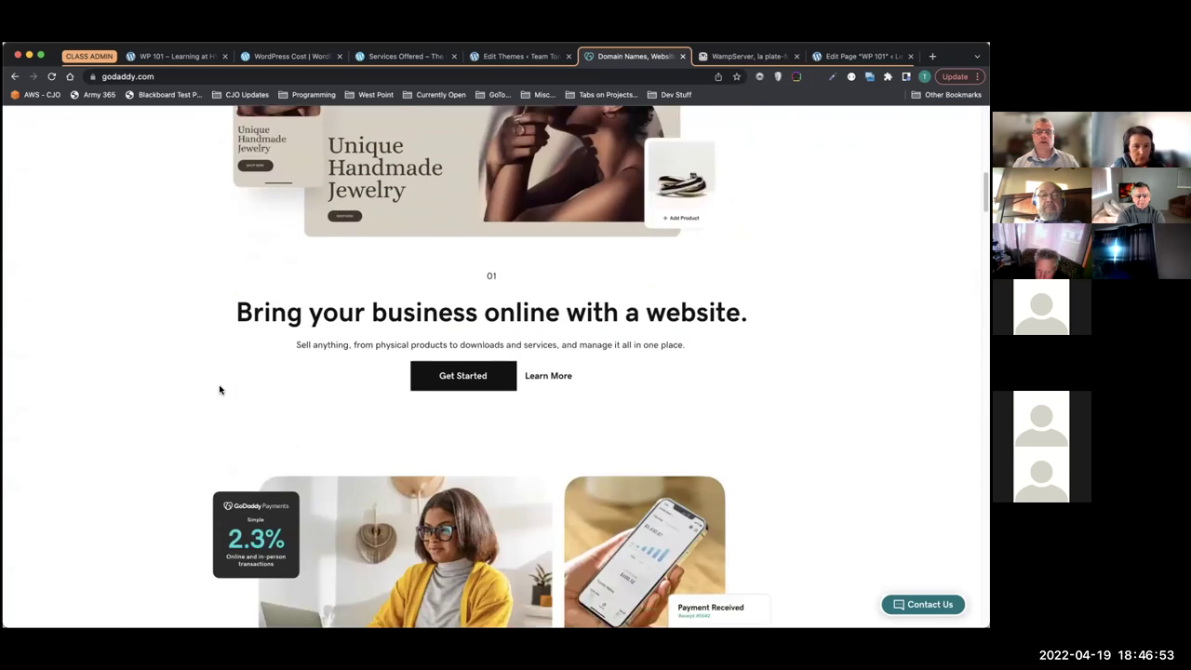
scroll(220, 388, down, 10)
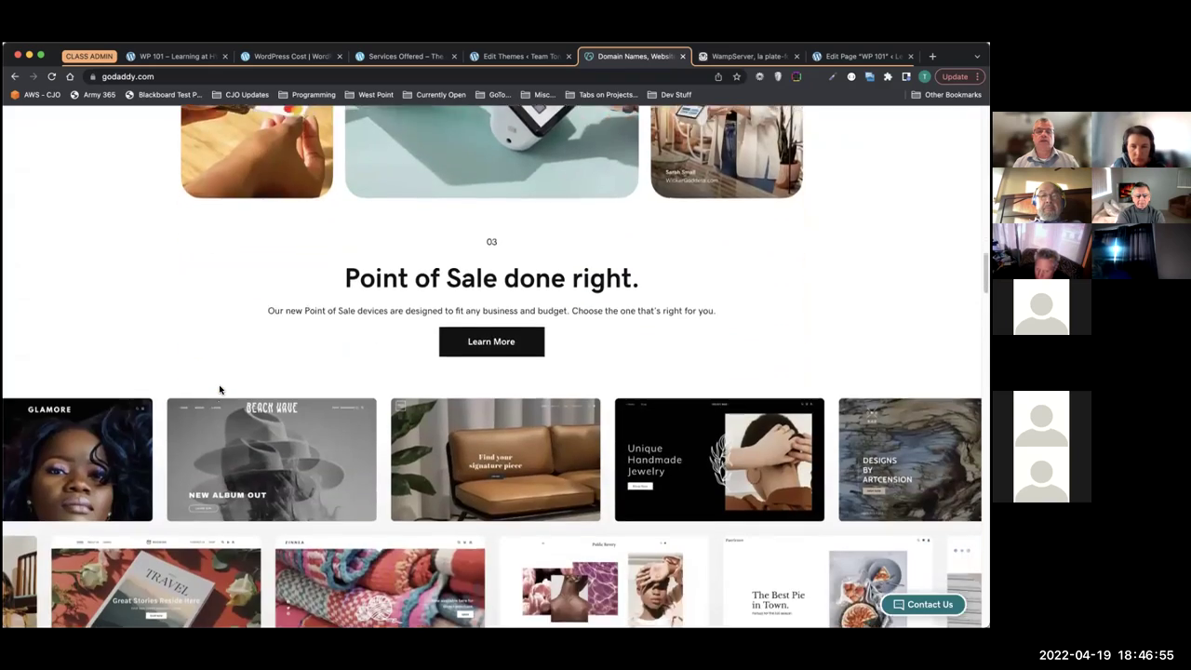
scroll(219, 389, down, 10)
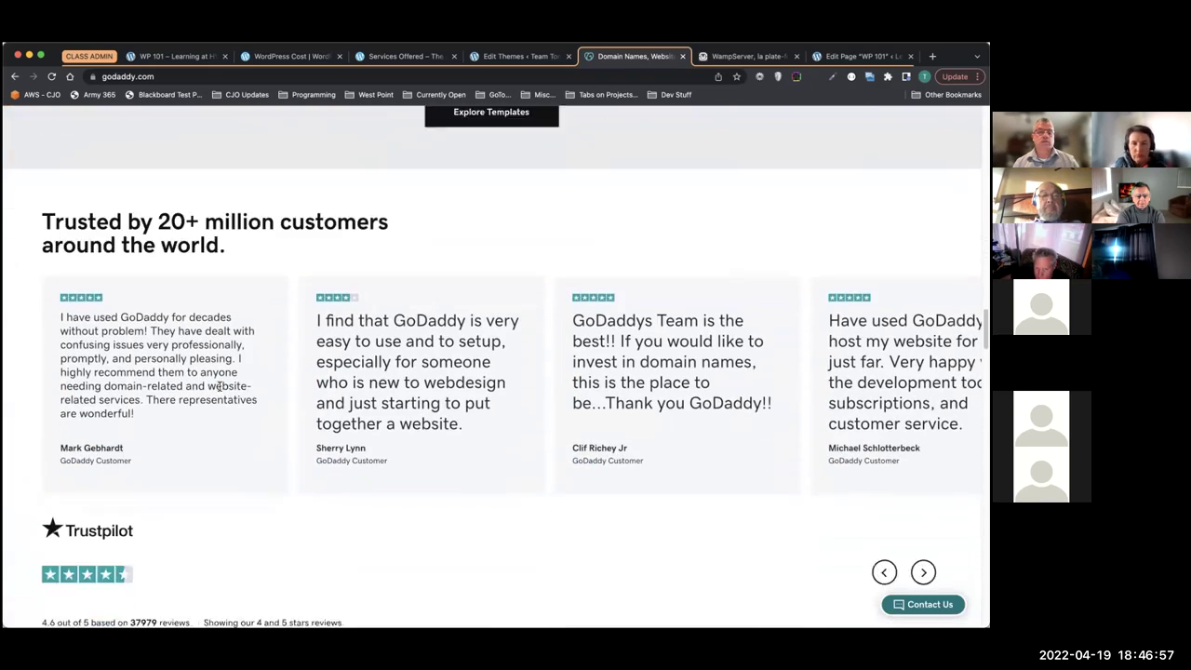
scroll(219, 389, down, 6)
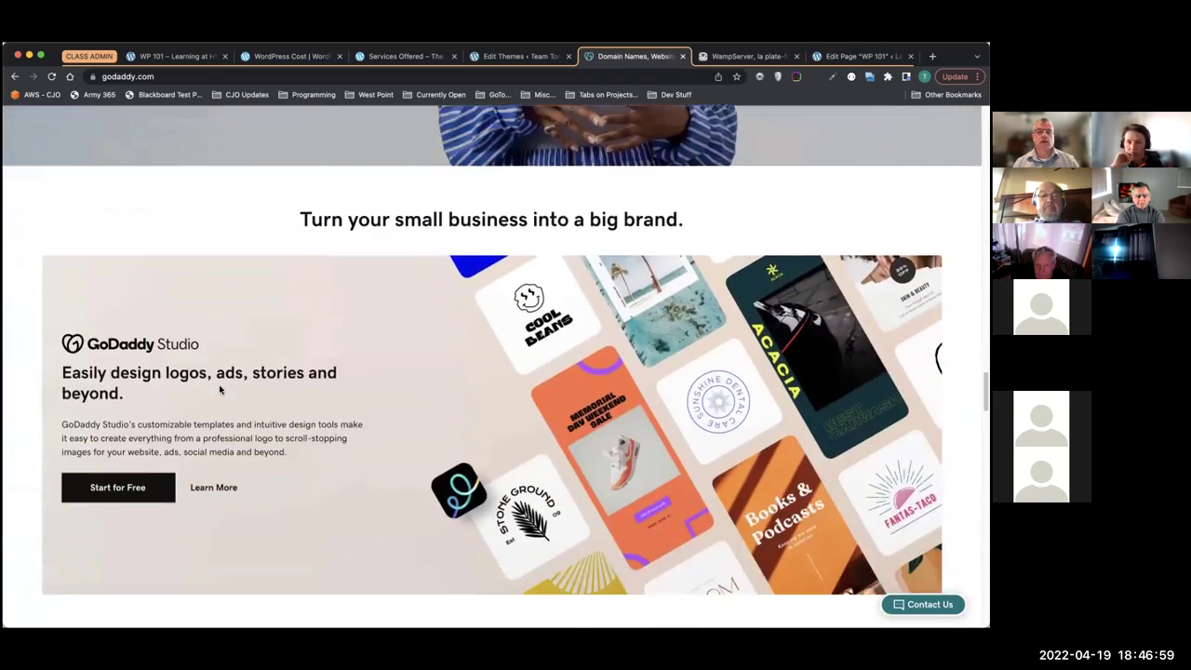
scroll(220, 391, up, 20)
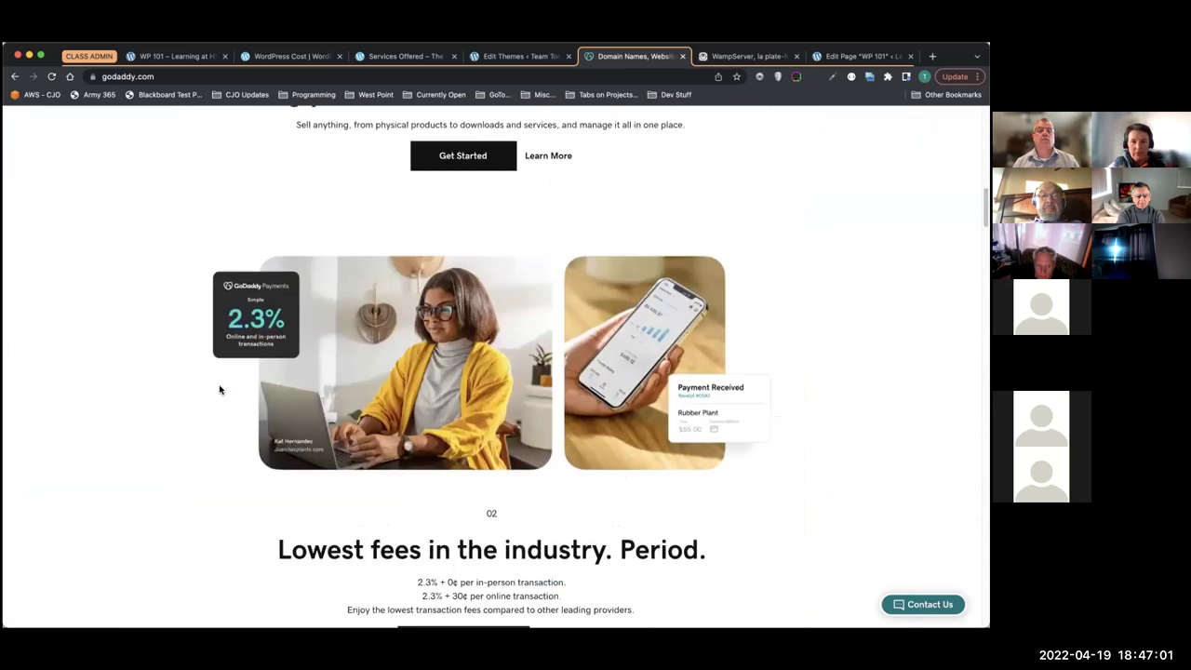
scroll(219, 389, up, 1)
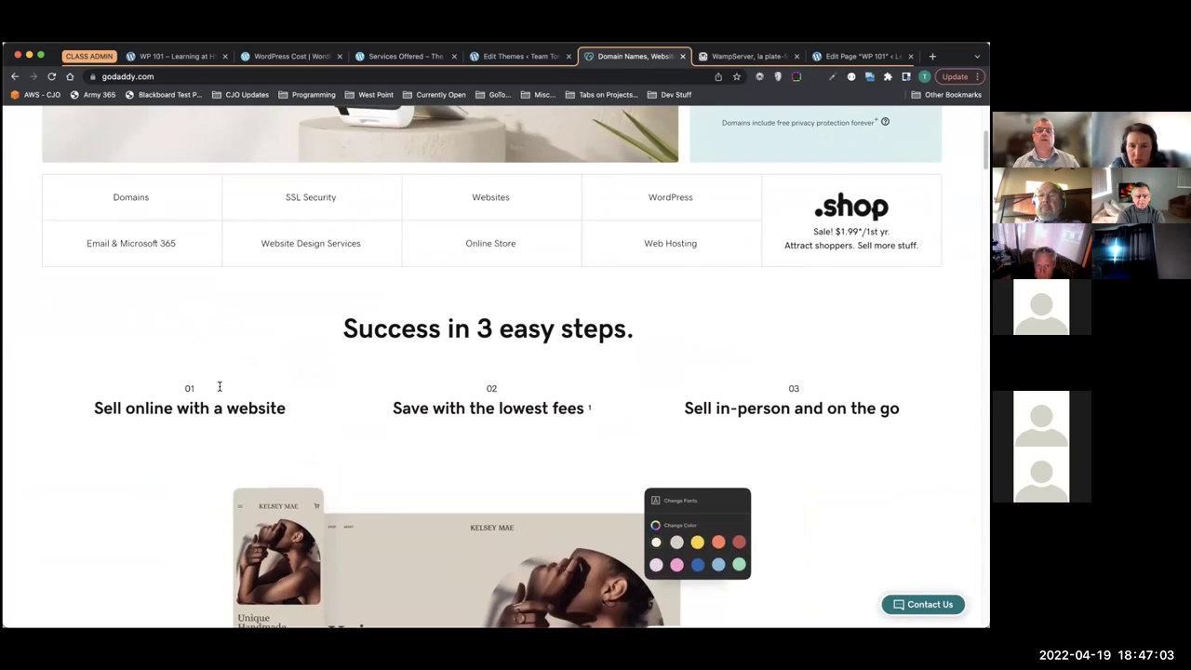
scroll(219, 389, up, 5)
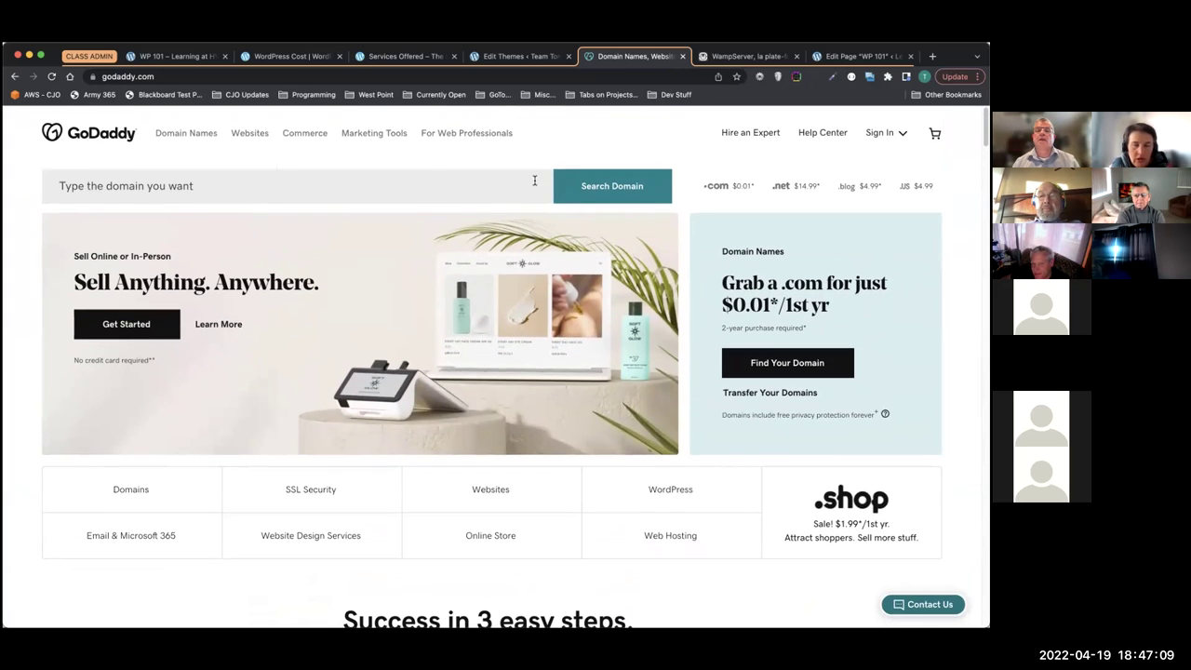
Go to GoDaddy's All Hosting Options page from the Websites menu.
click(251, 133)
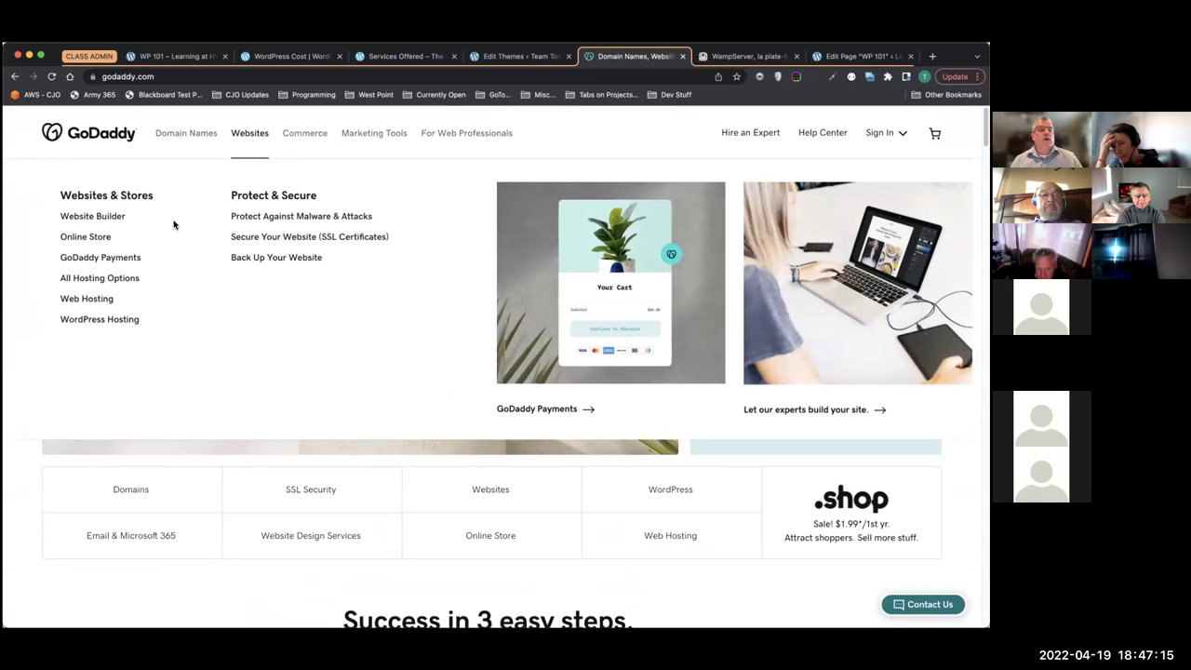
click(125, 278)
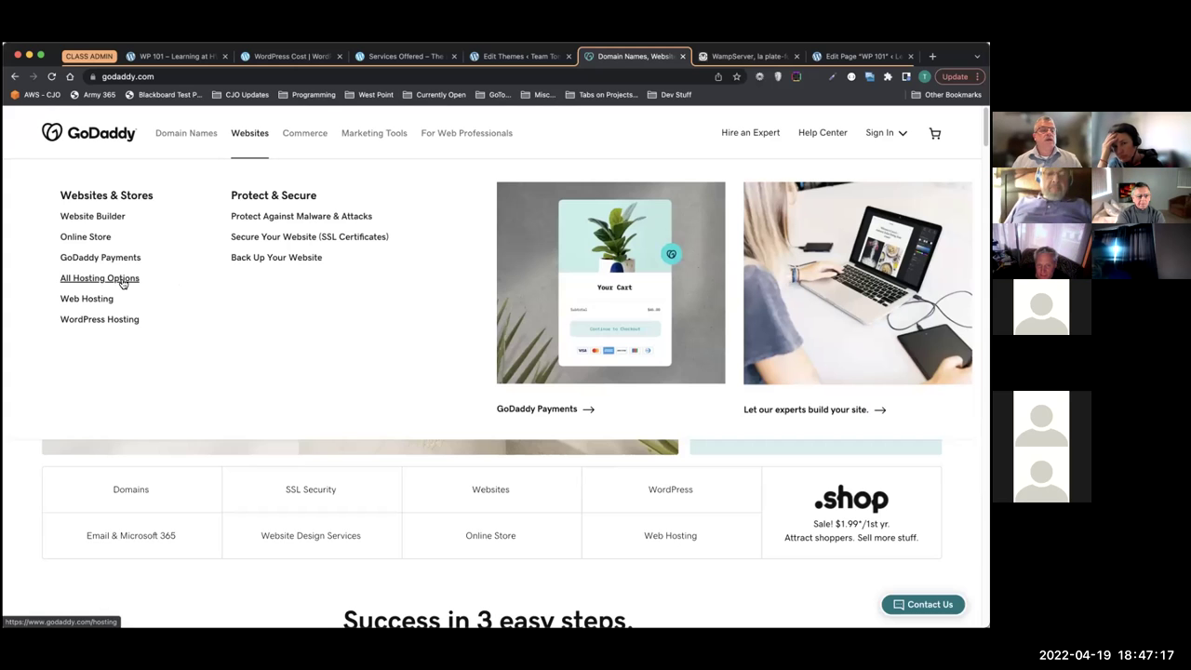
scroll(301, 322, down, 5)
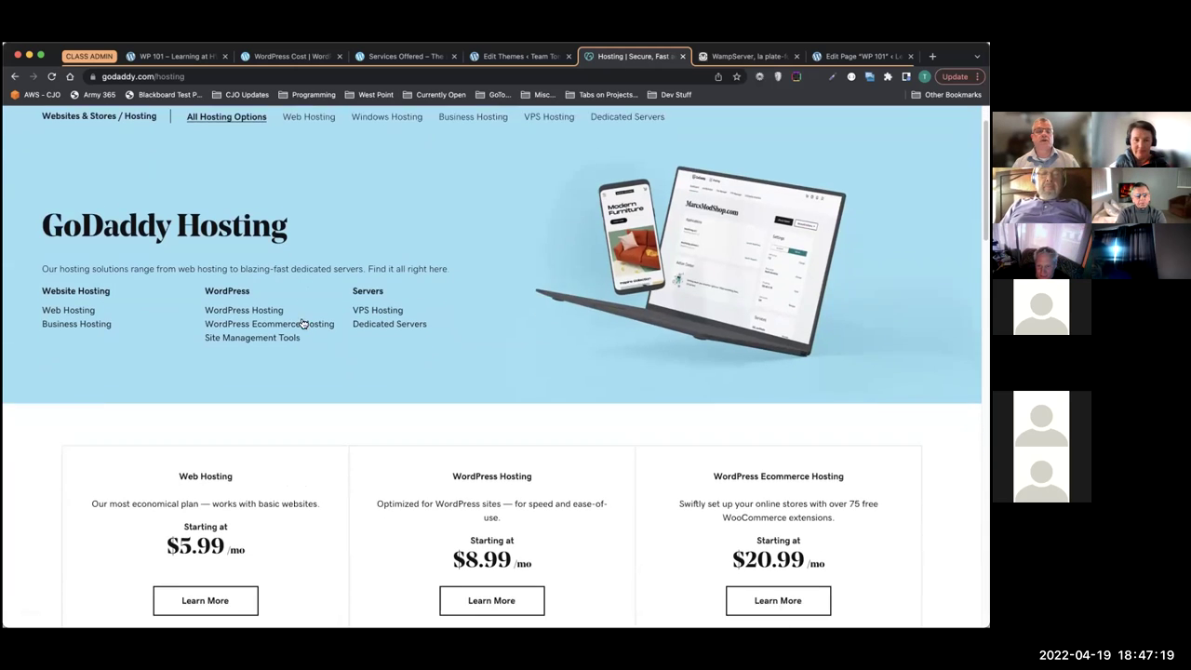
scroll(300, 323, down, 1)
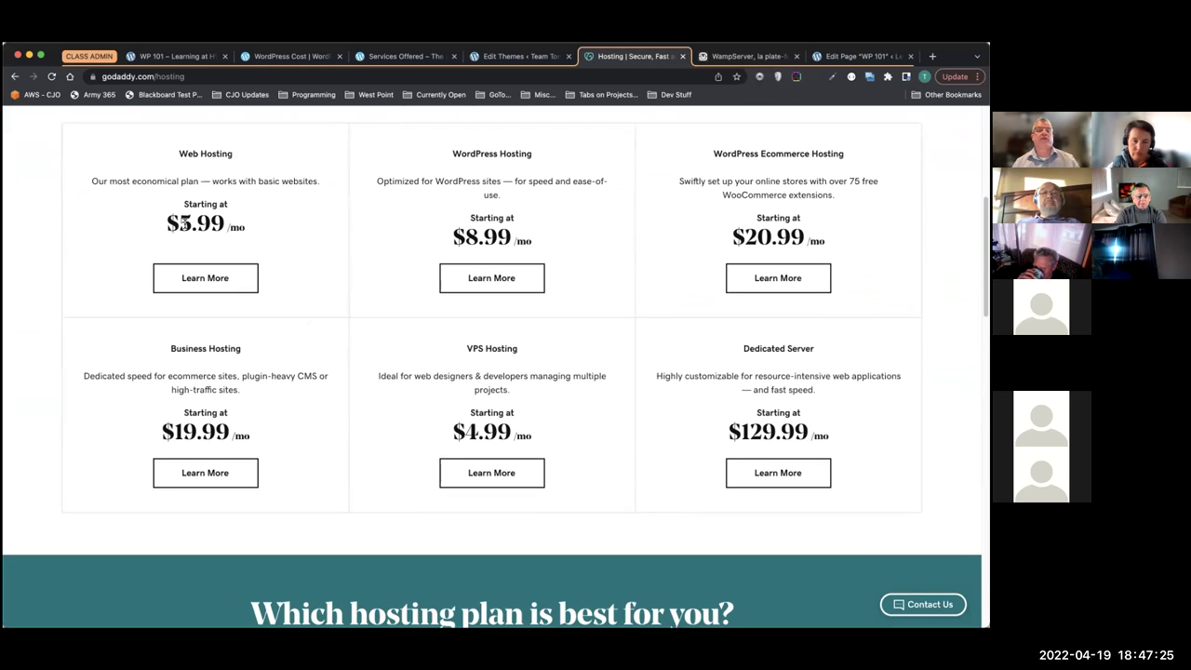
Highlight the plan prices: Web Hosting $5.99, WordPress Hosting $8.99, WordPress Ecommerce $20.99.
drag(182, 223, 242, 222)
drag(450, 235, 573, 240)
drag(739, 239, 841, 238)
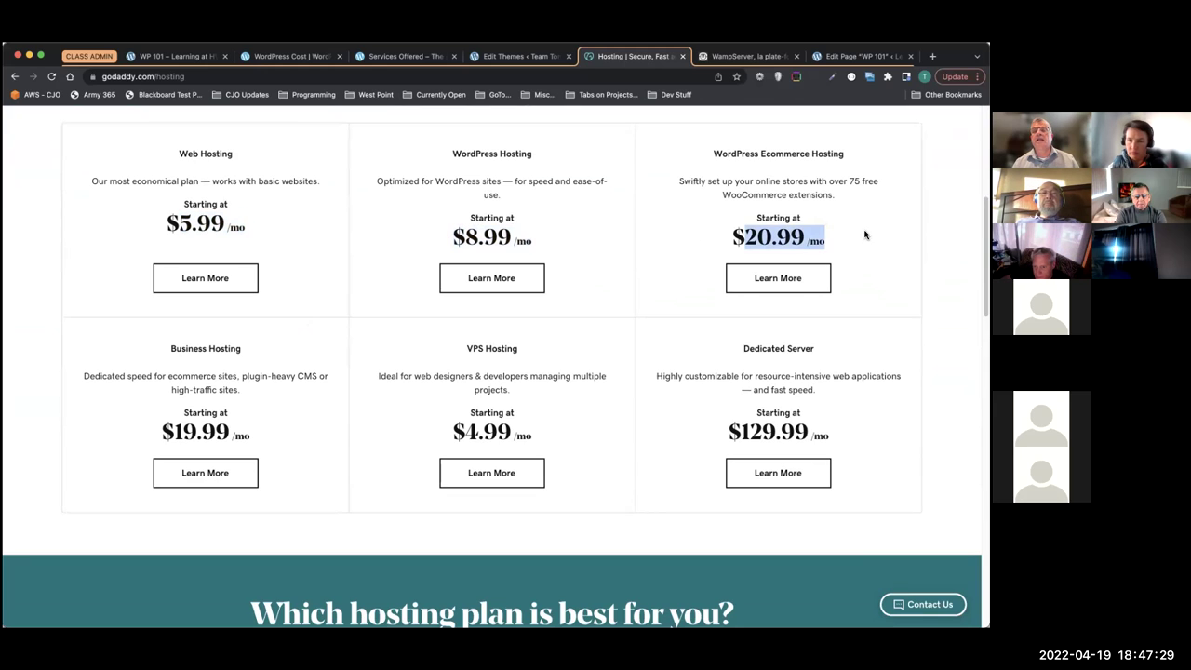
click(209, 247)
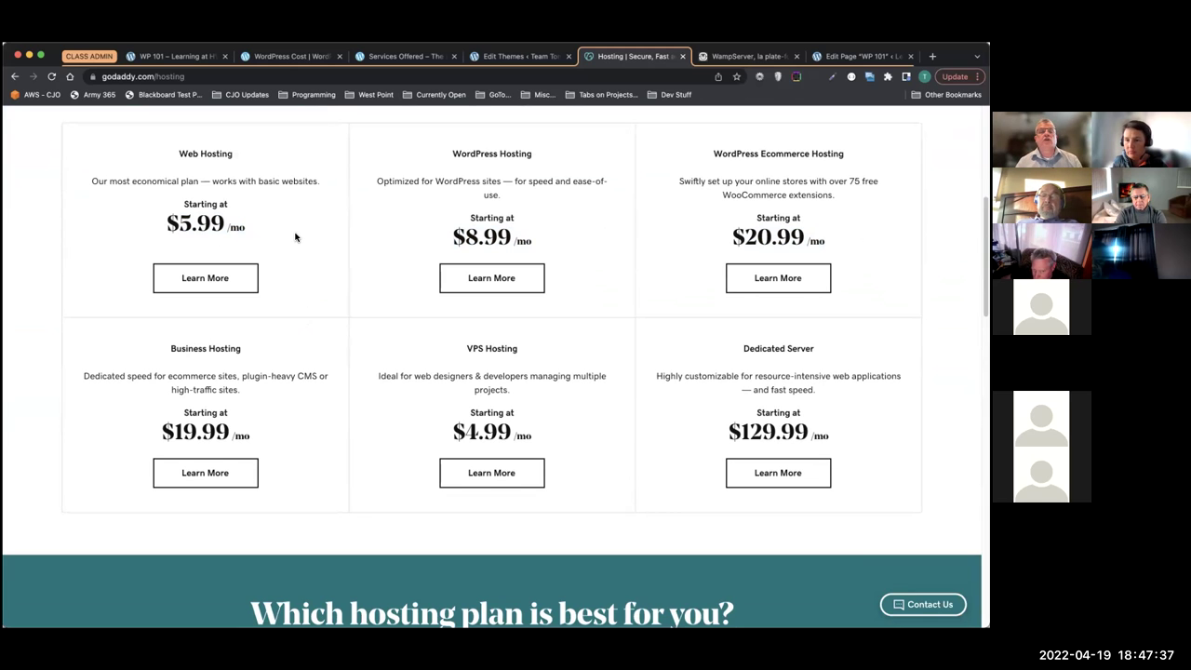
scroll(322, 284, down, 2)
scroll(322, 285, up, 5)
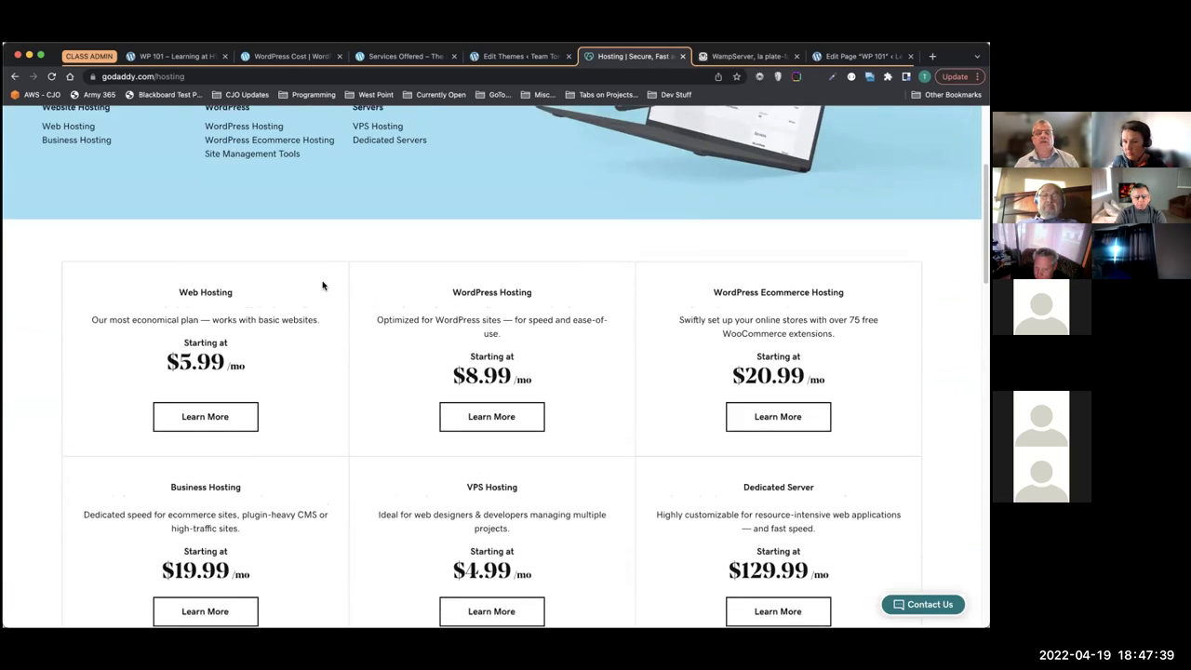
scroll(322, 284, up, 3)
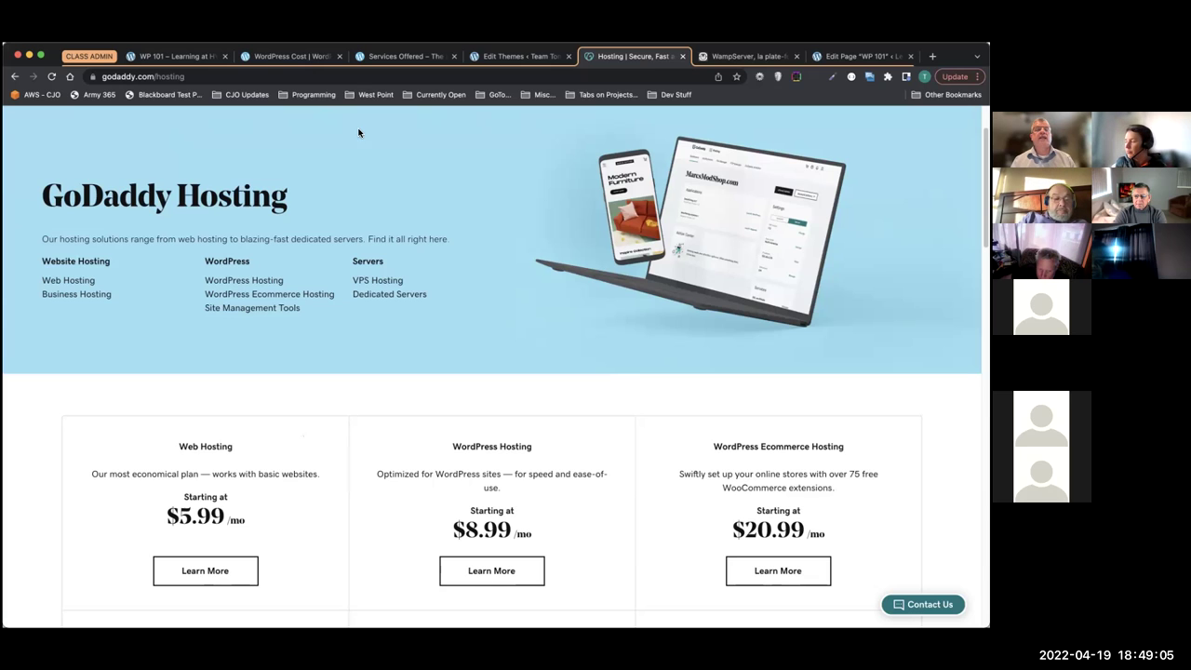
click(285, 58)
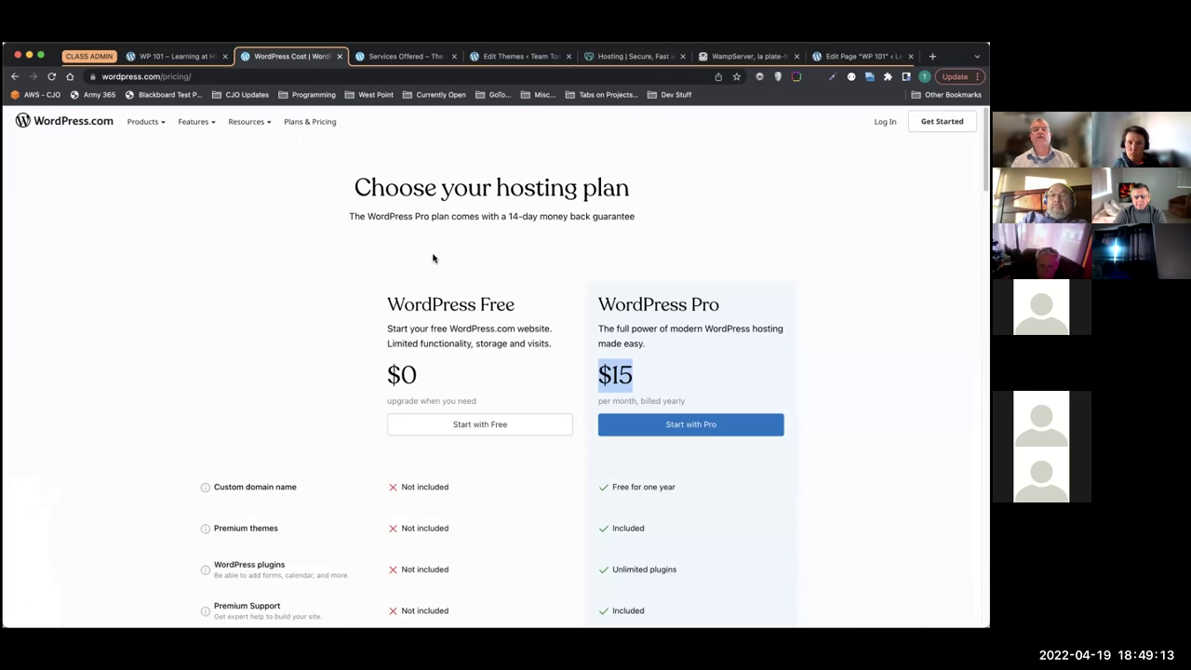
click(402, 57)
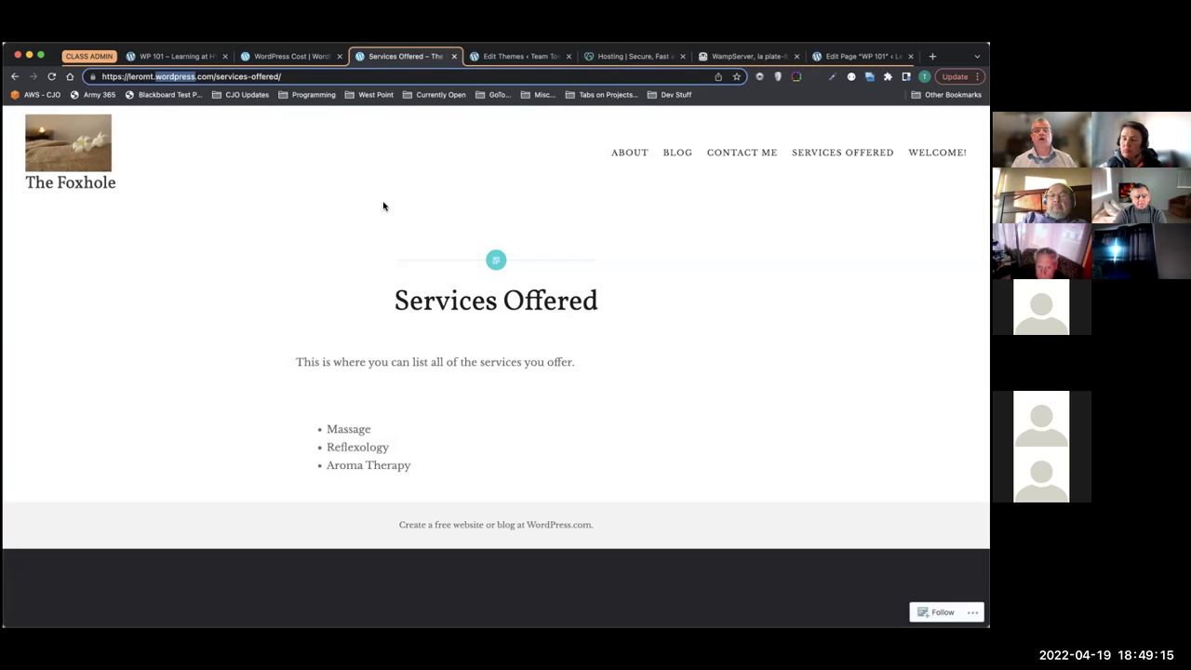
click(296, 56)
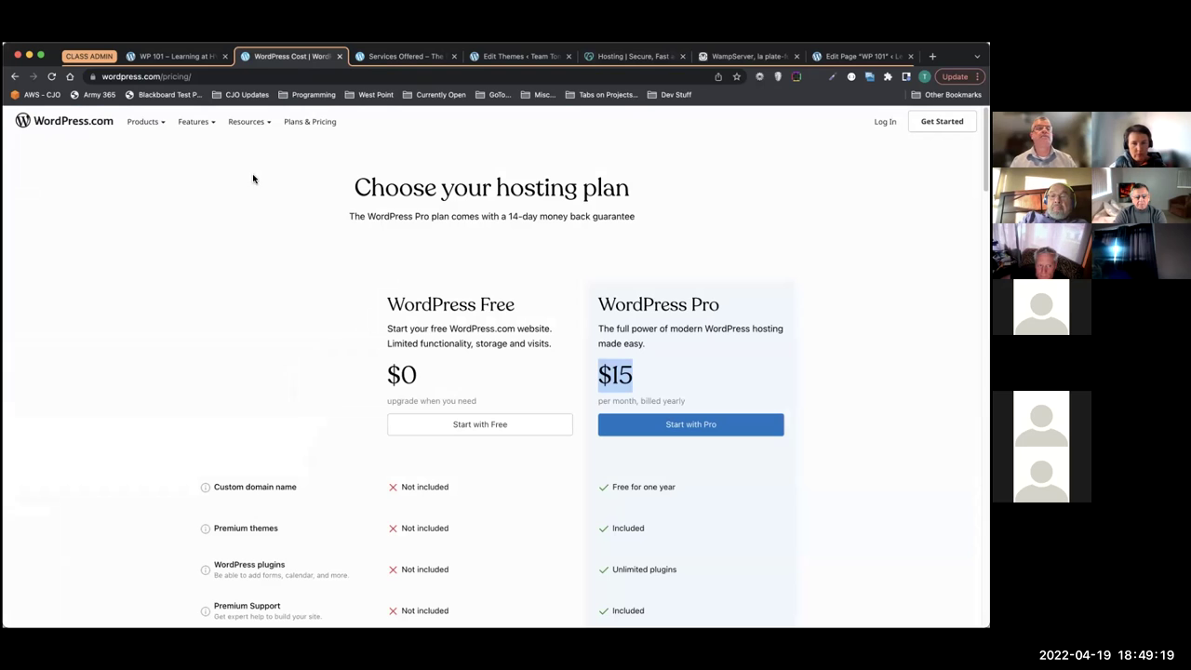
click(382, 56)
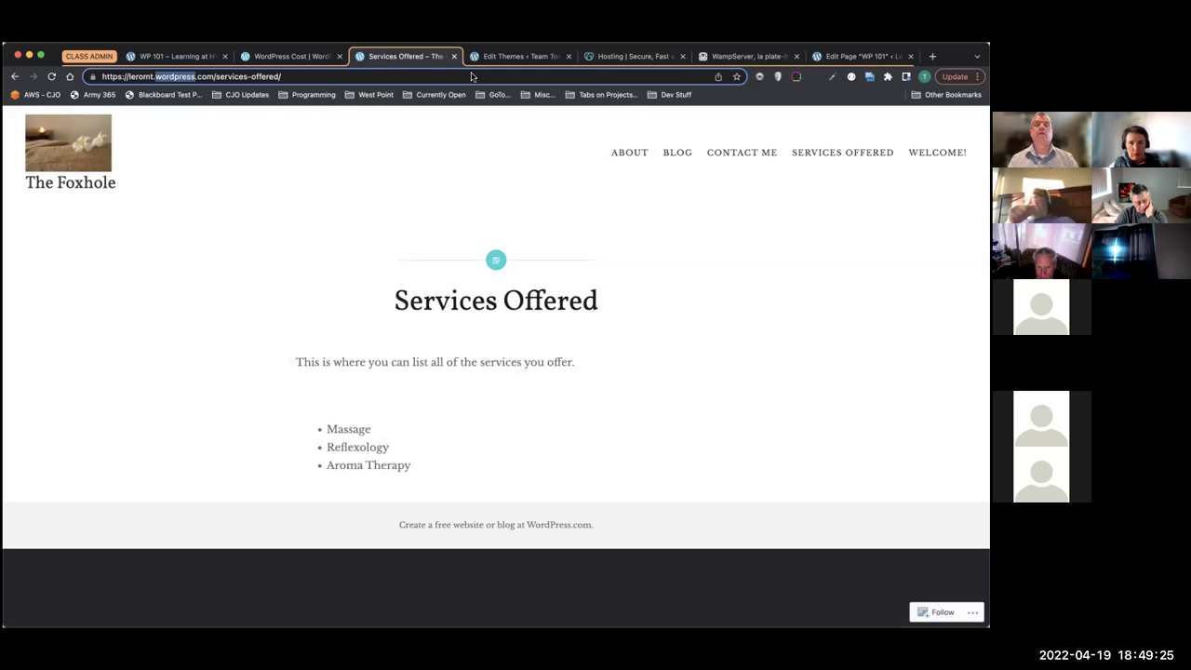
click(649, 58)
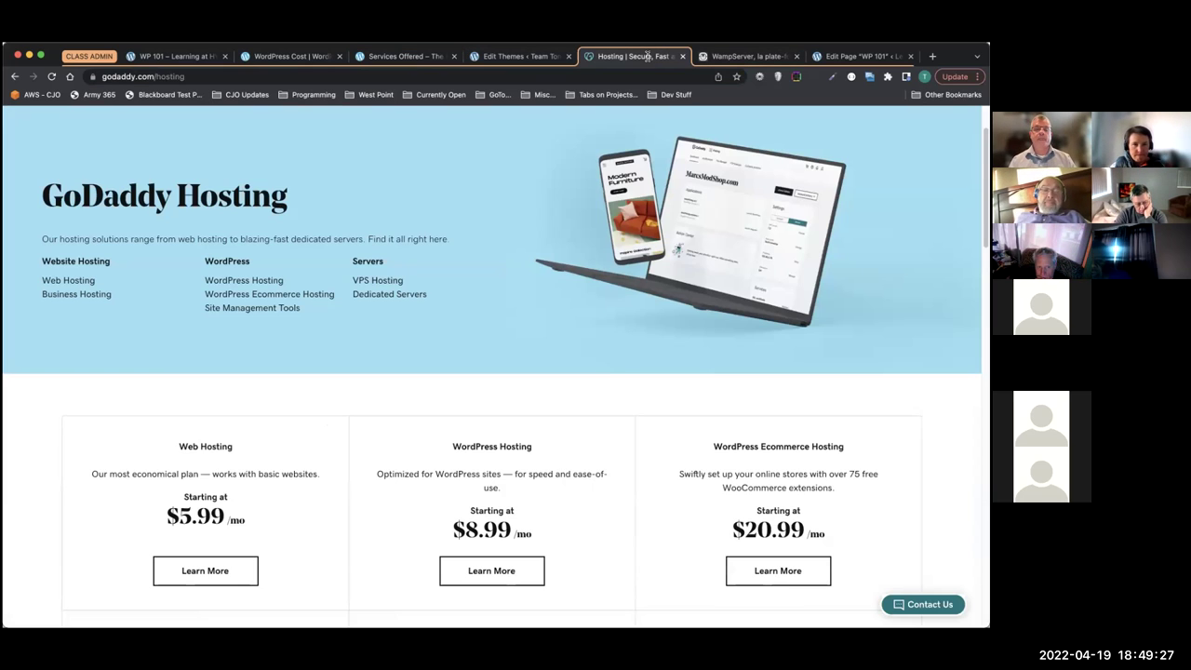
scroll(521, 400, down, 3)
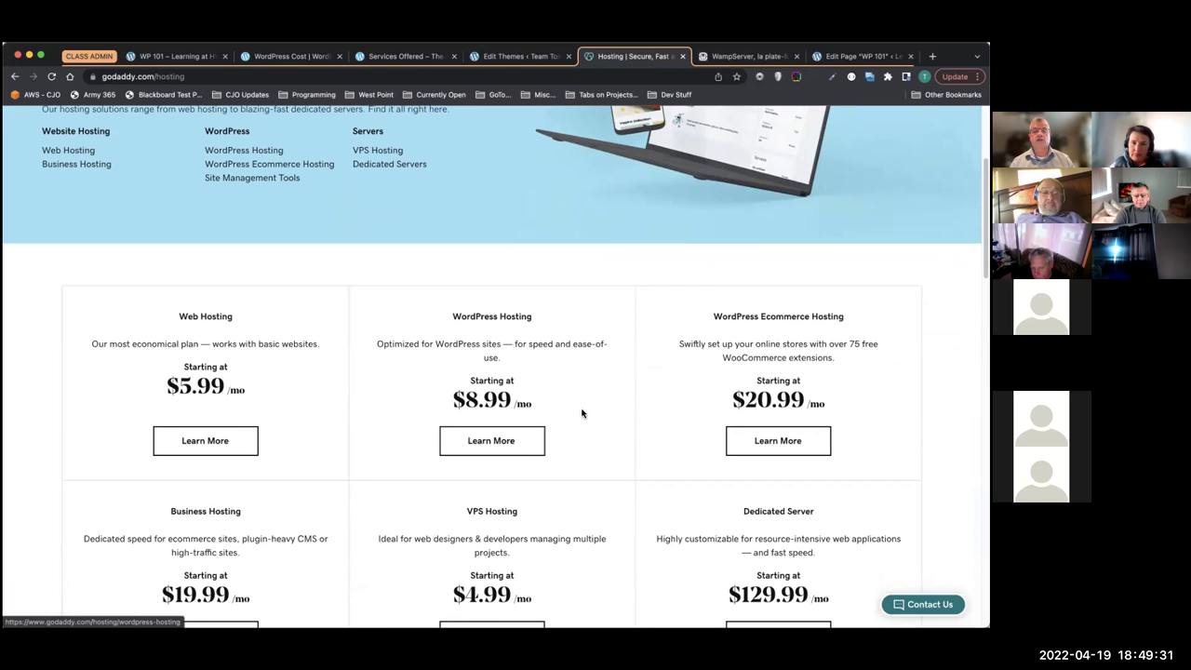
scroll(582, 410, down, 3)
scroll(582, 411, down, 1)
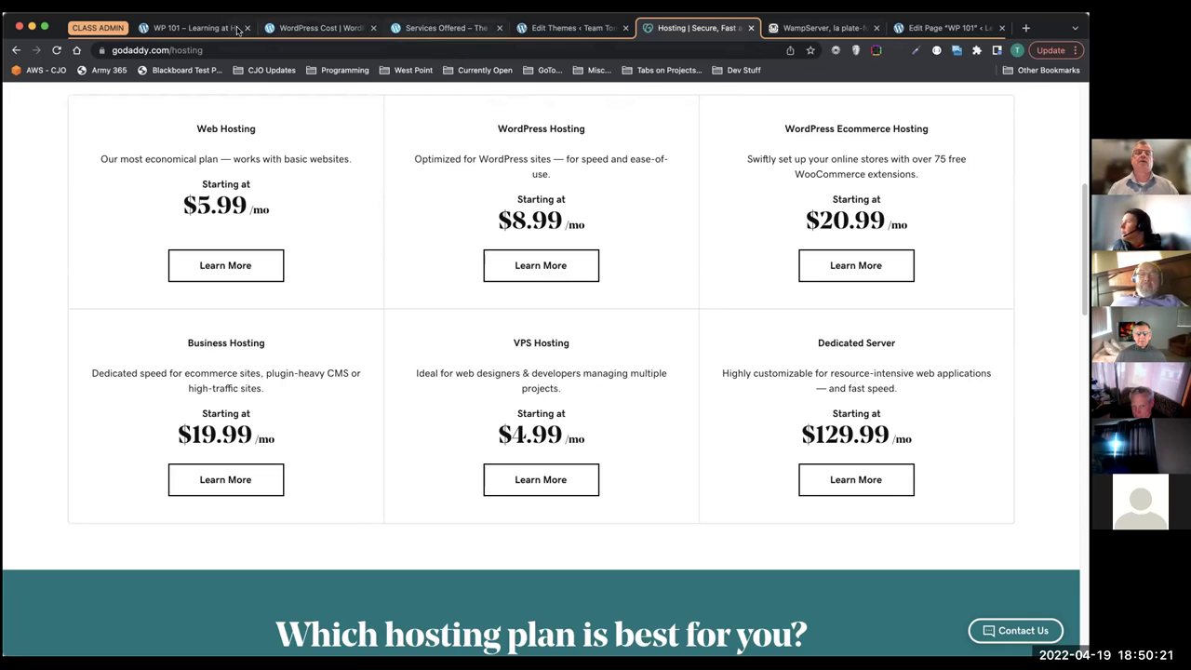
Open the WordPress.org link from the WP 101 class page in a new tab and view it.
click(190, 28)
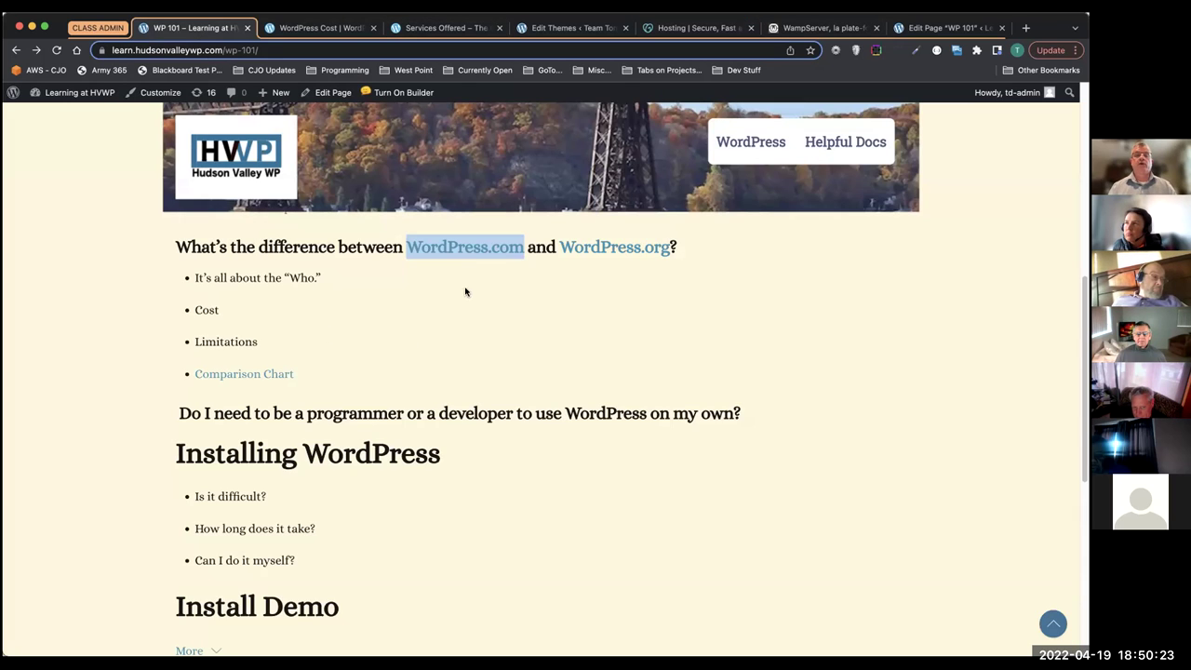
right_click(600, 248)
click(642, 257)
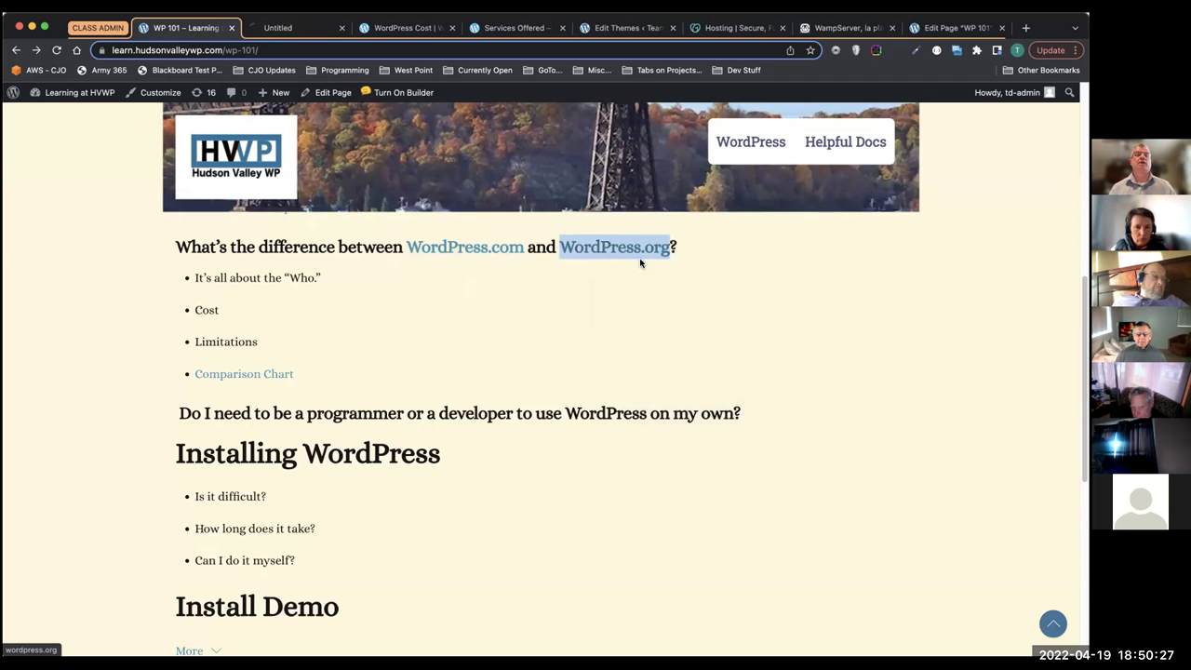
click(298, 29)
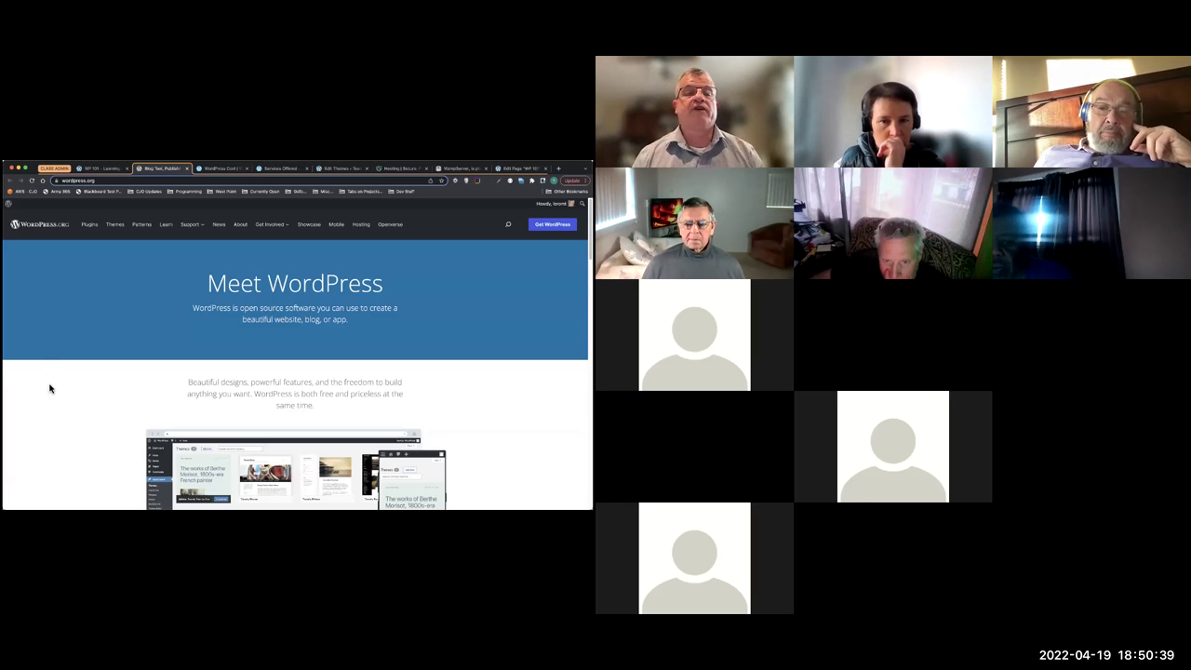
Scroll through the WordPress.org 'Meet WordPress' home page.
scroll(102, 375, down, 1)
scroll(103, 377, down, 5)
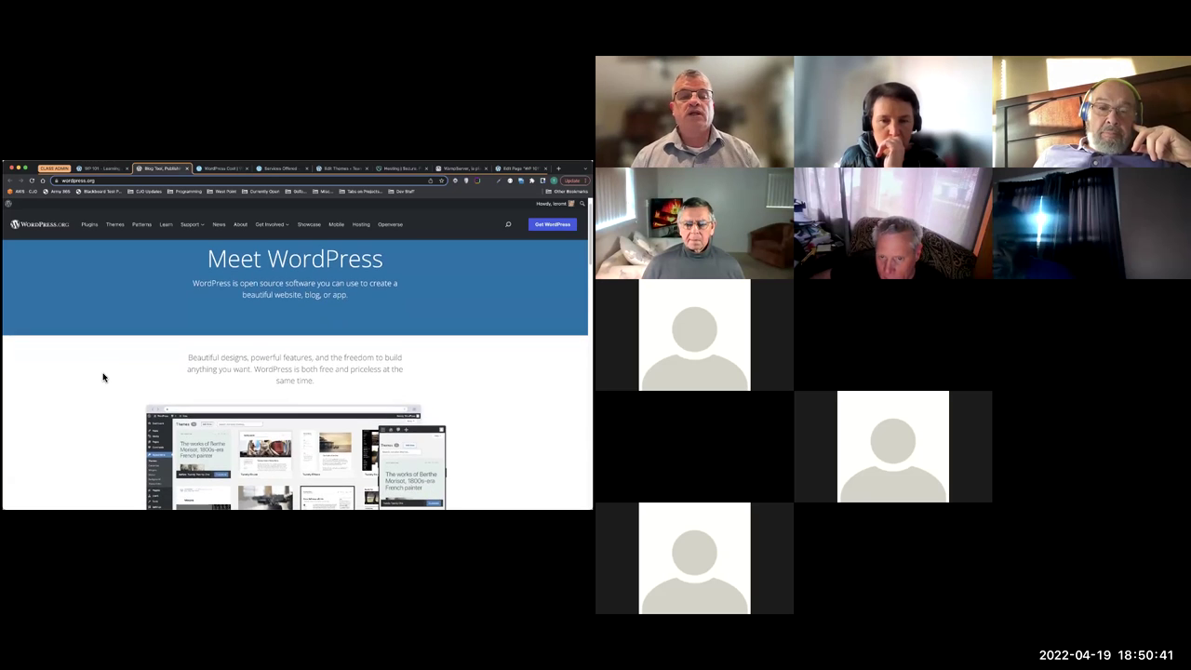
scroll(103, 377, down, 7)
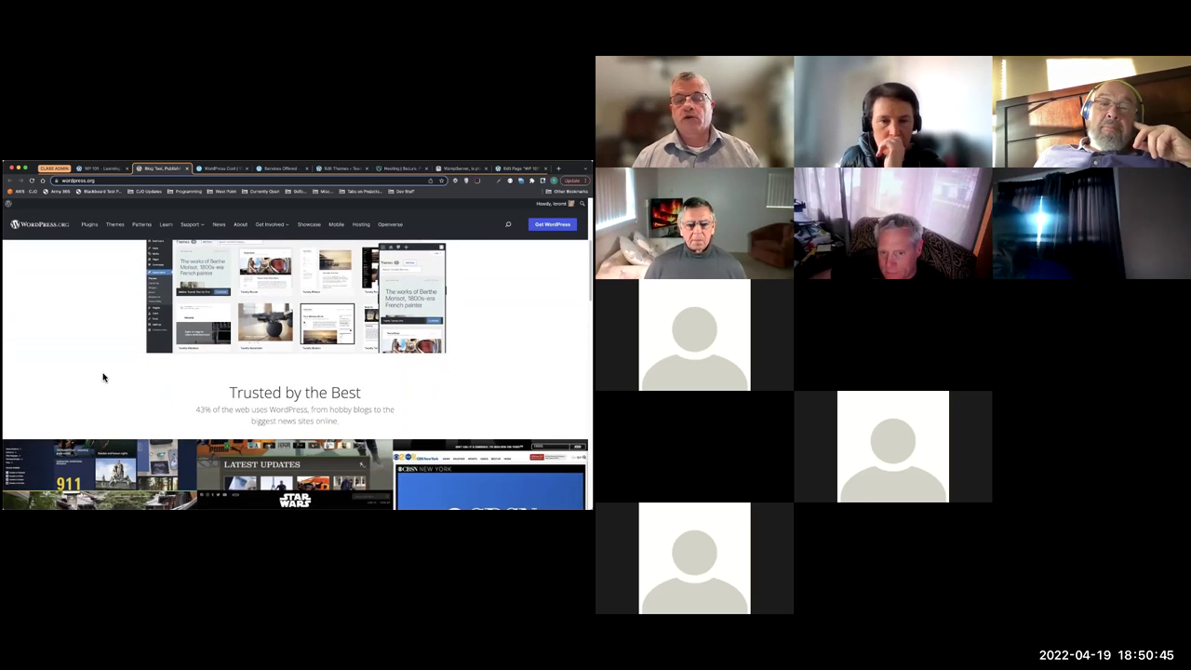
scroll(103, 377, up, 7)
scroll(104, 376, up, 3)
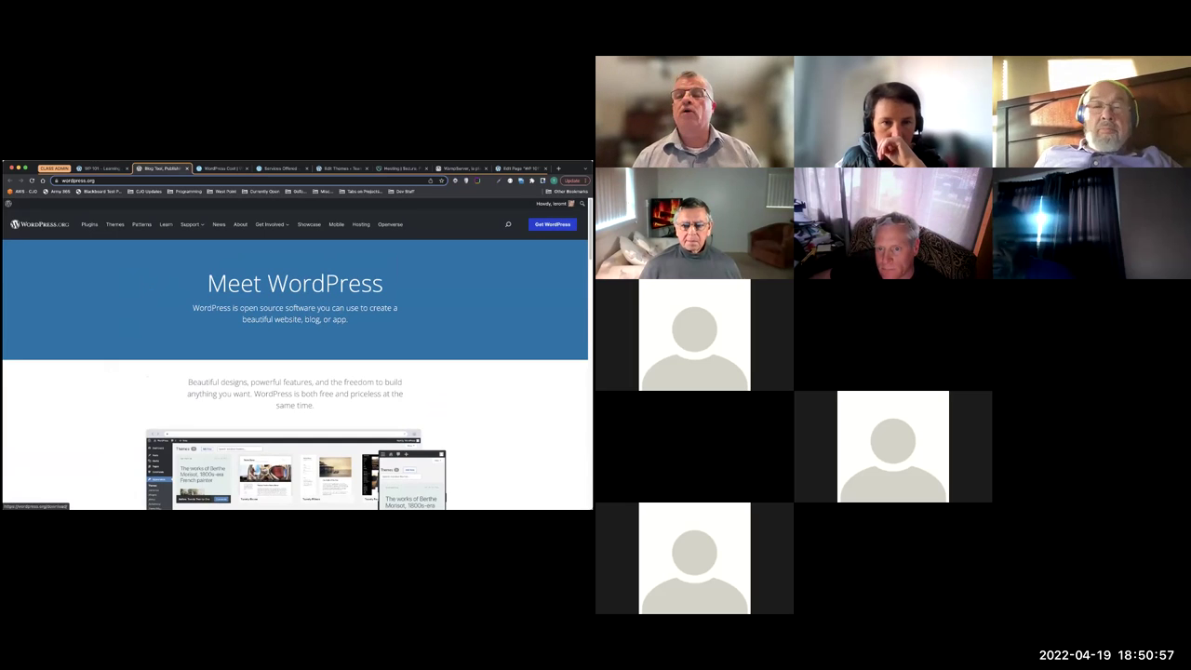
Open the Get WordPress page and highlight its 'Priceless, and also free' heading for 5.9.3.
click(552, 224)
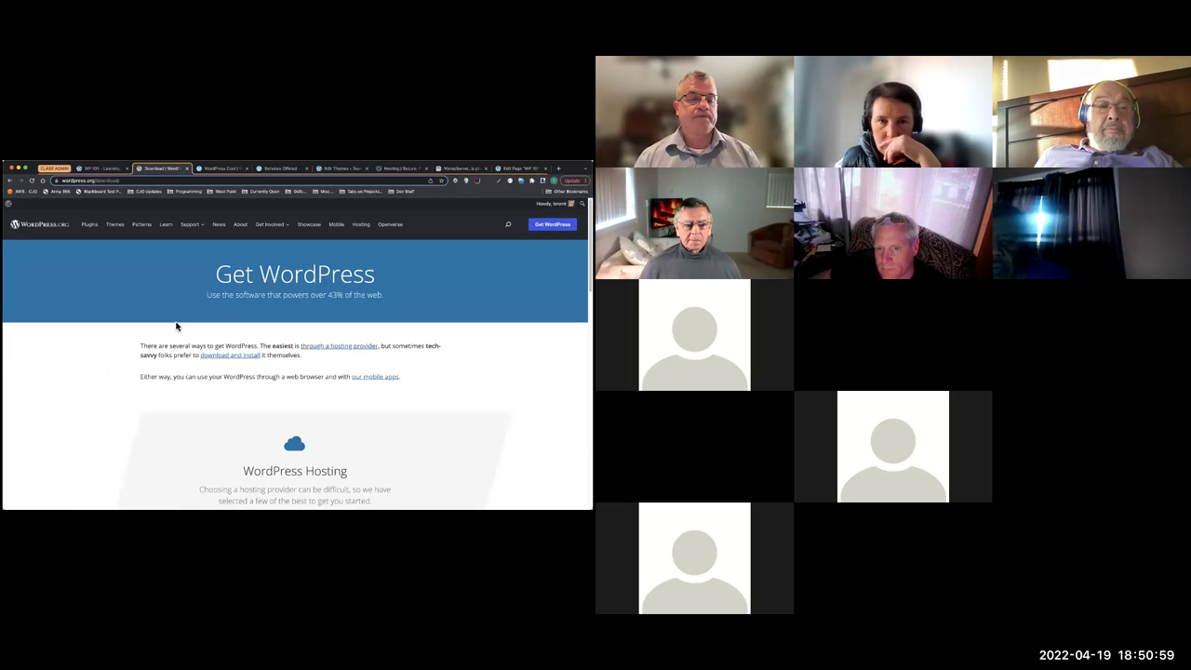
scroll(114, 332, down, 2)
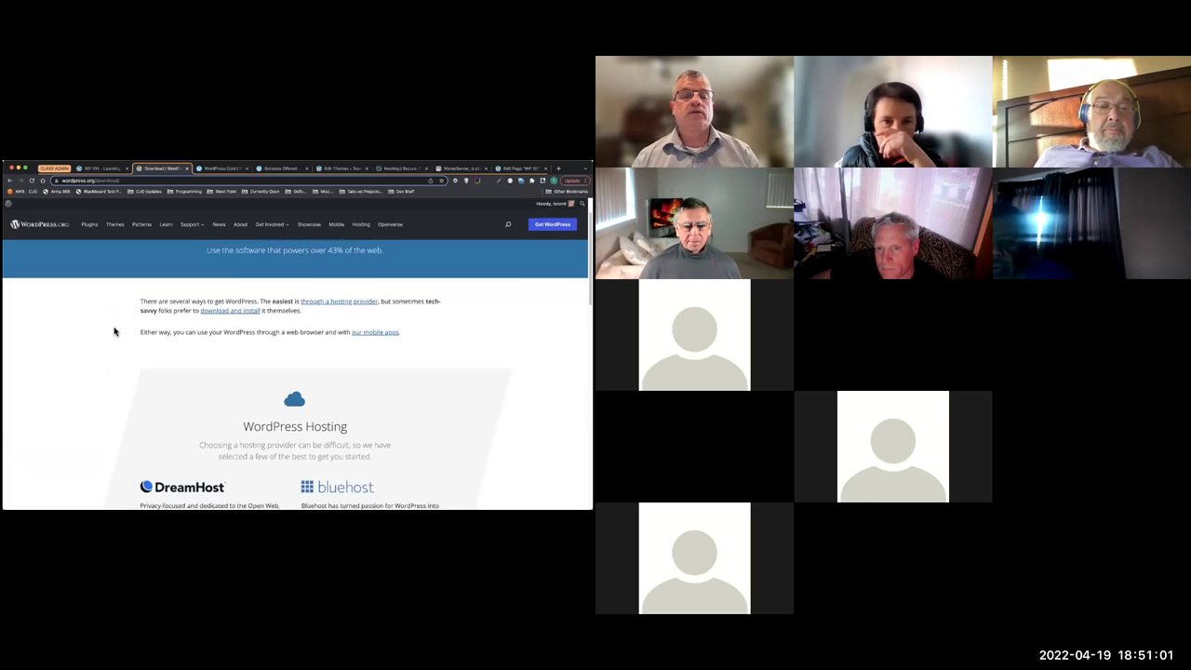
scroll(107, 333, down, 4)
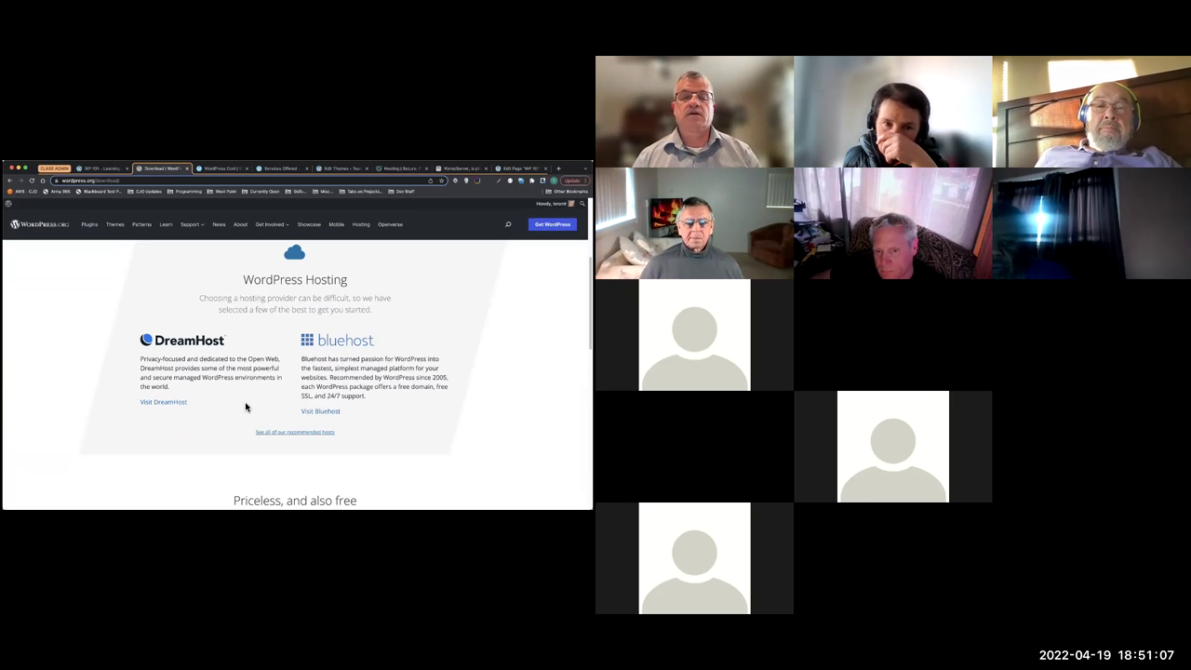
scroll(247, 409, down, 4)
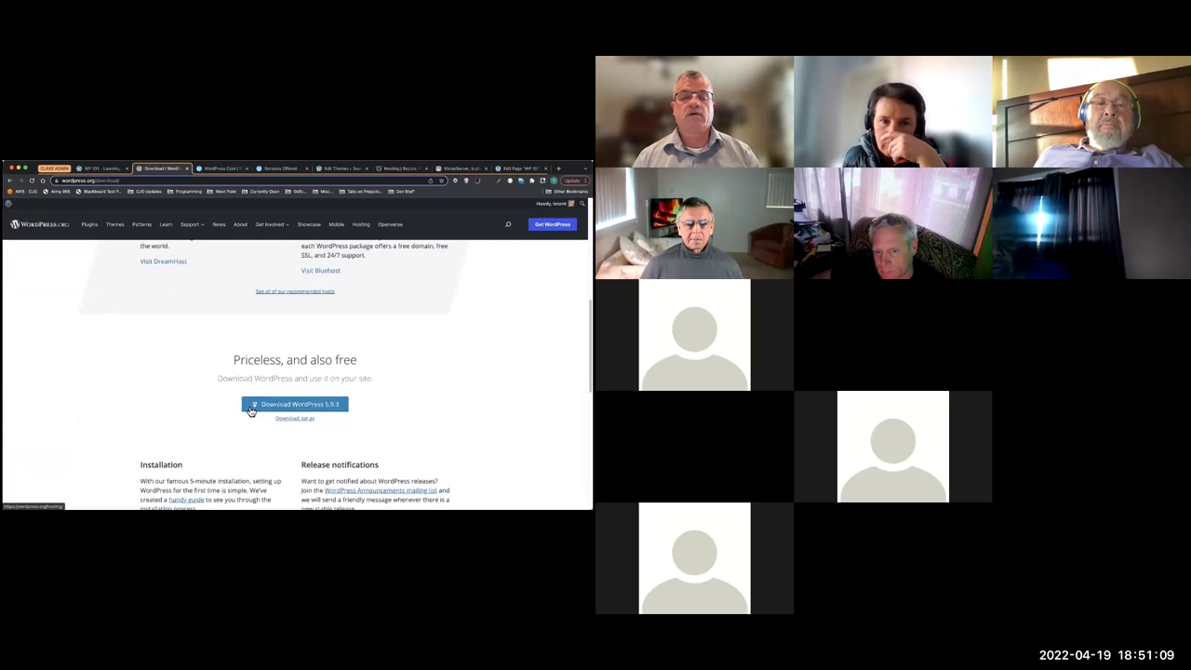
scroll(252, 409, down, 1)
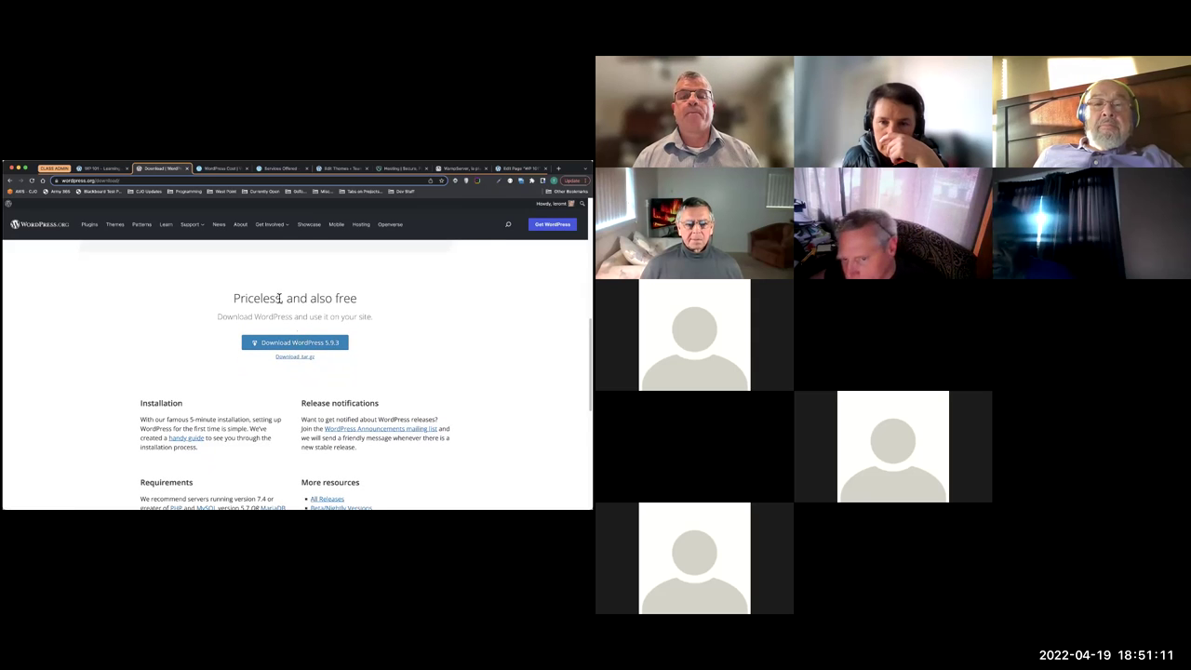
drag(252, 304, 358, 300)
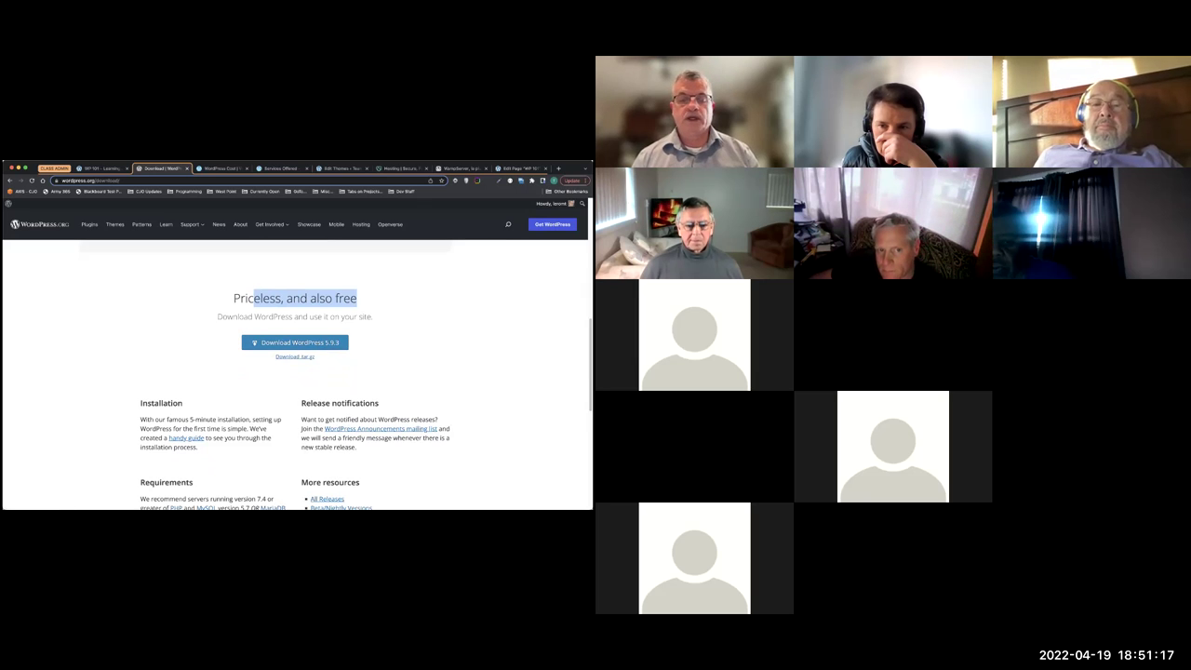
scroll(265, 361, down, 3)
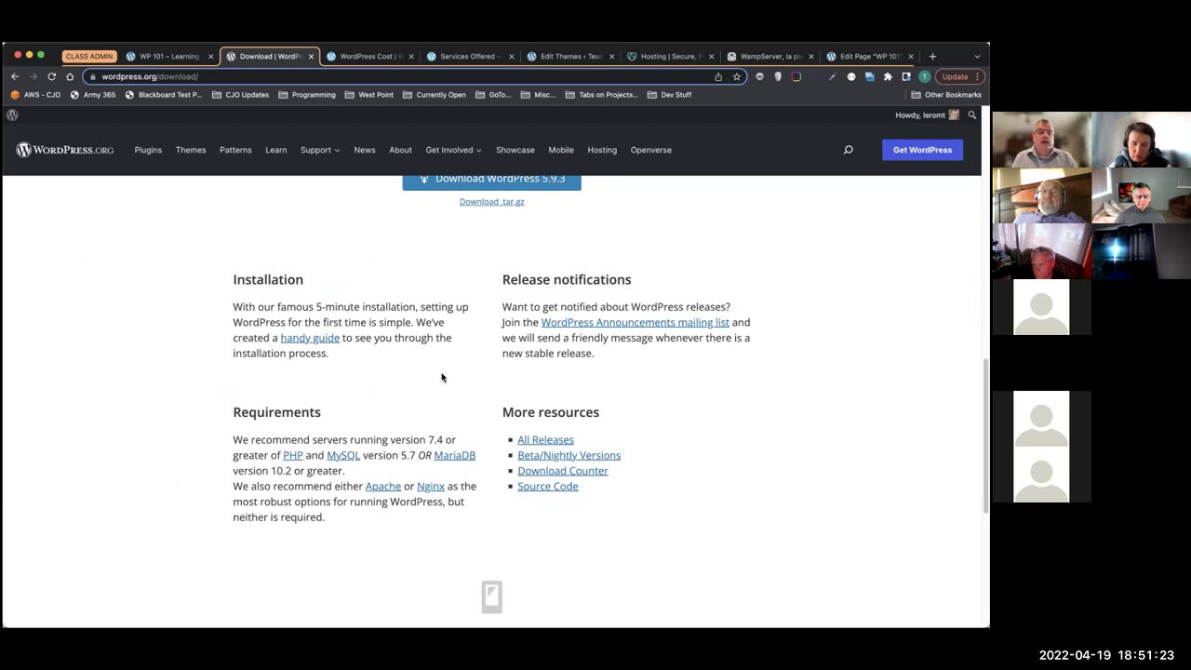
Follow the 'handy guide' link and scroll through the How to install WordPress article.
click(327, 341)
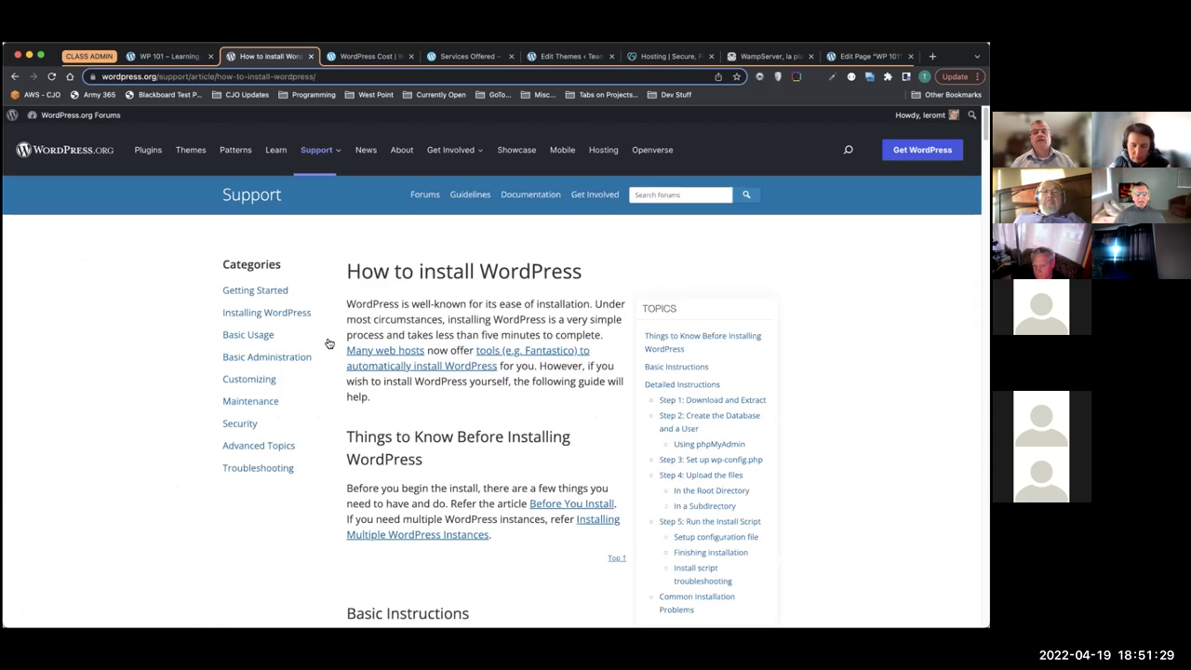
scroll(349, 381, down, 3)
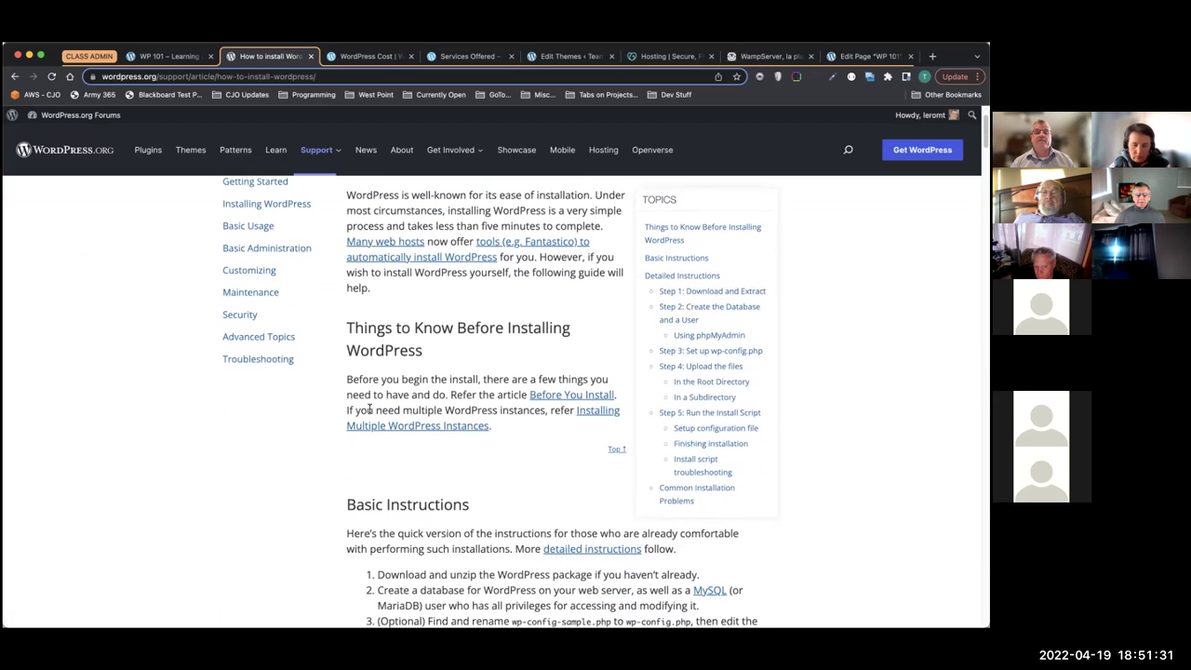
scroll(370, 409, down, 5)
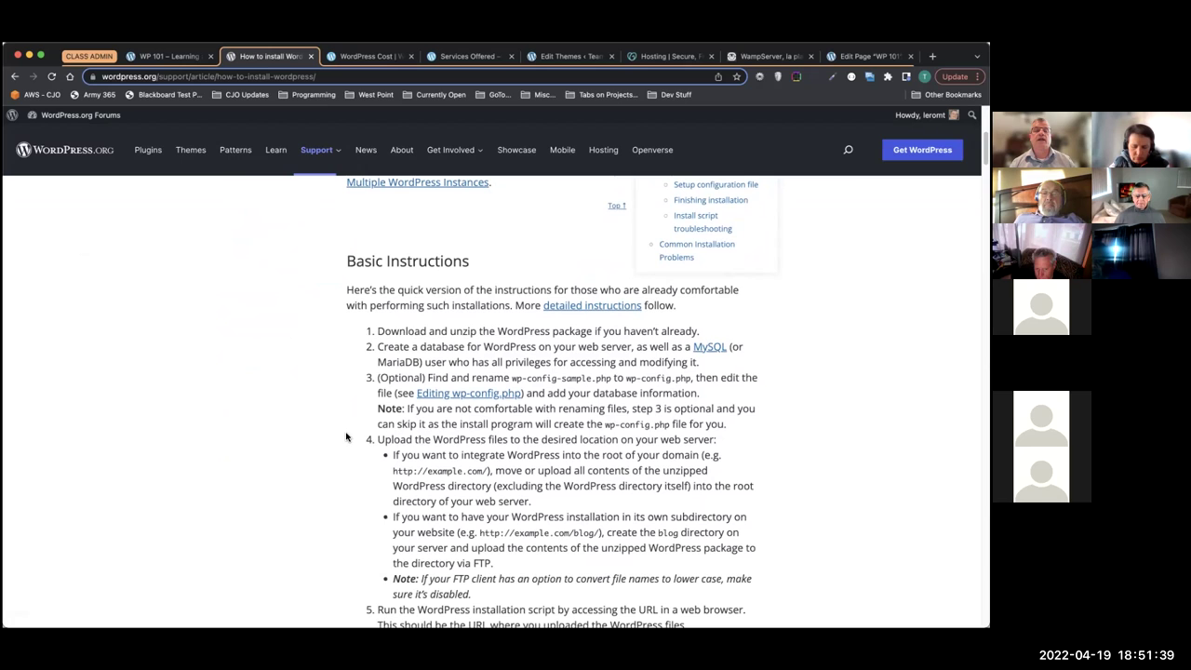
scroll(346, 437, up, 5)
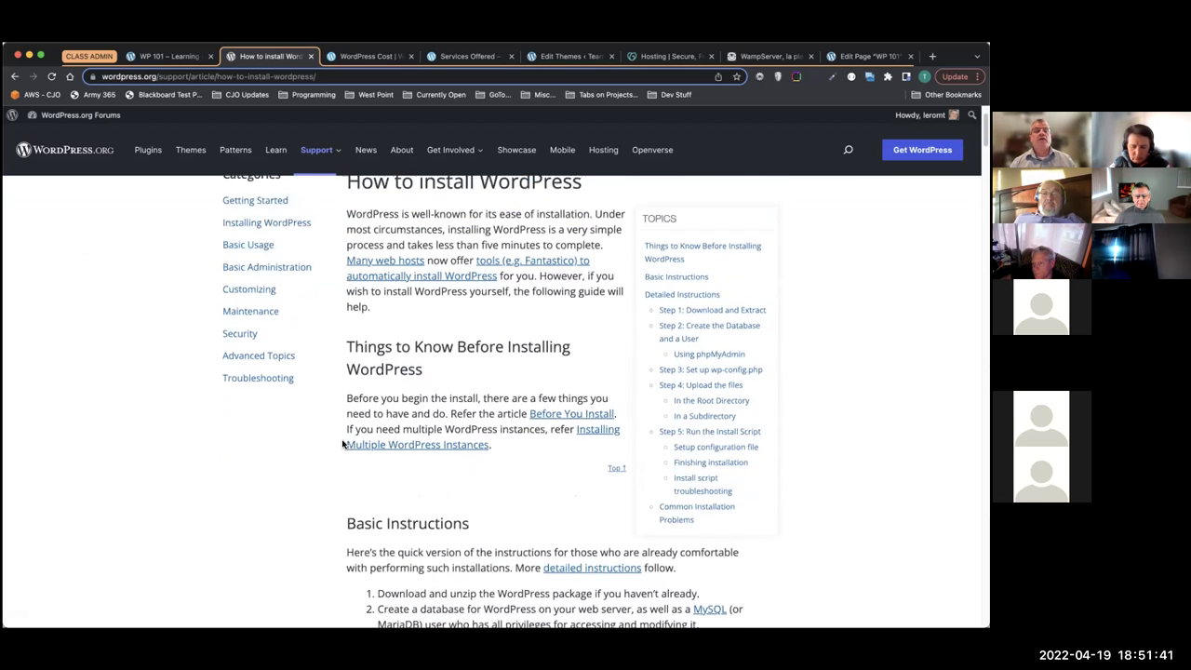
scroll(343, 444, up, 1)
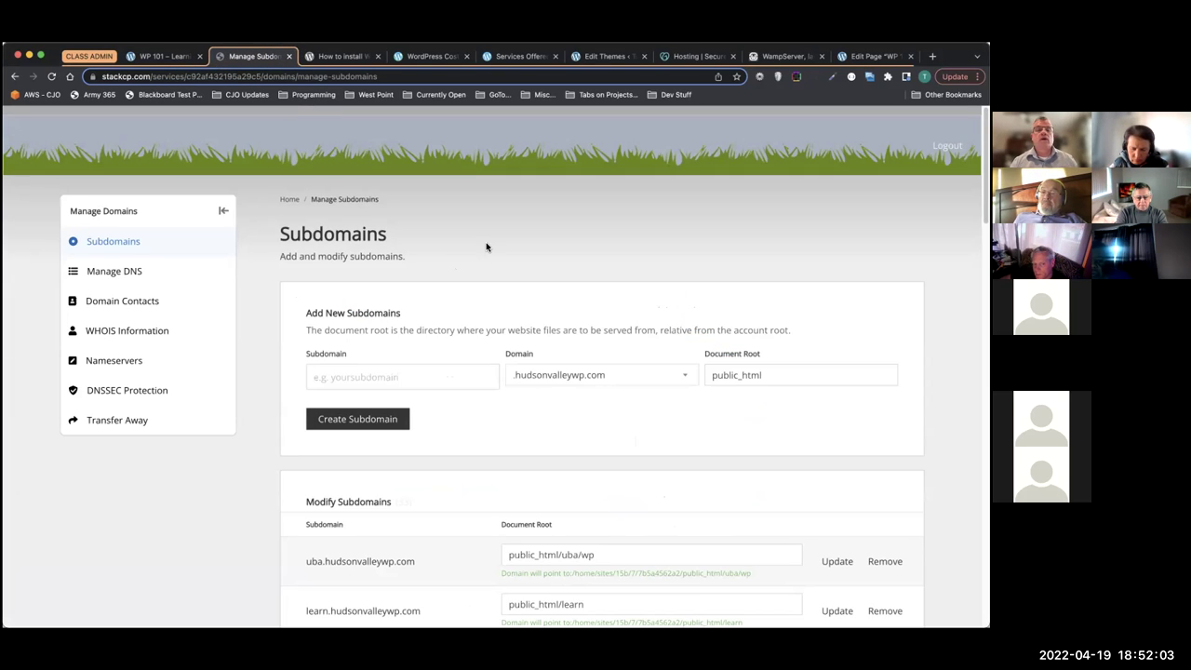
scroll(283, 296, down, 1)
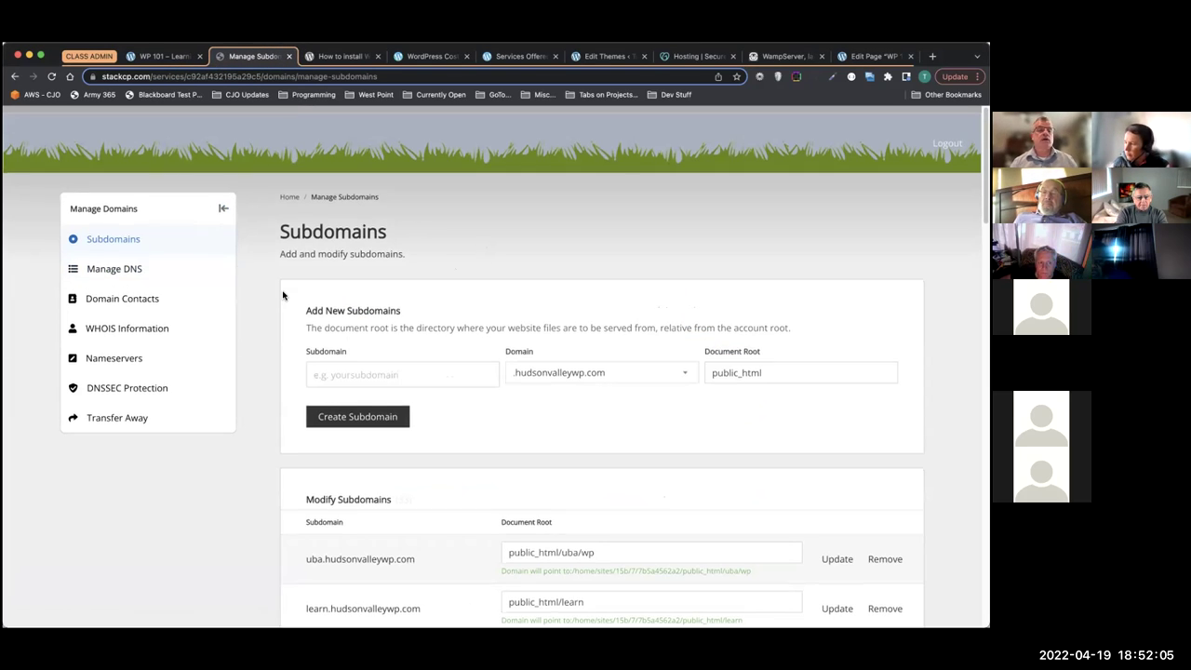
scroll(283, 296, down, 3)
scroll(283, 296, up, 2)
scroll(282, 296, down, 2)
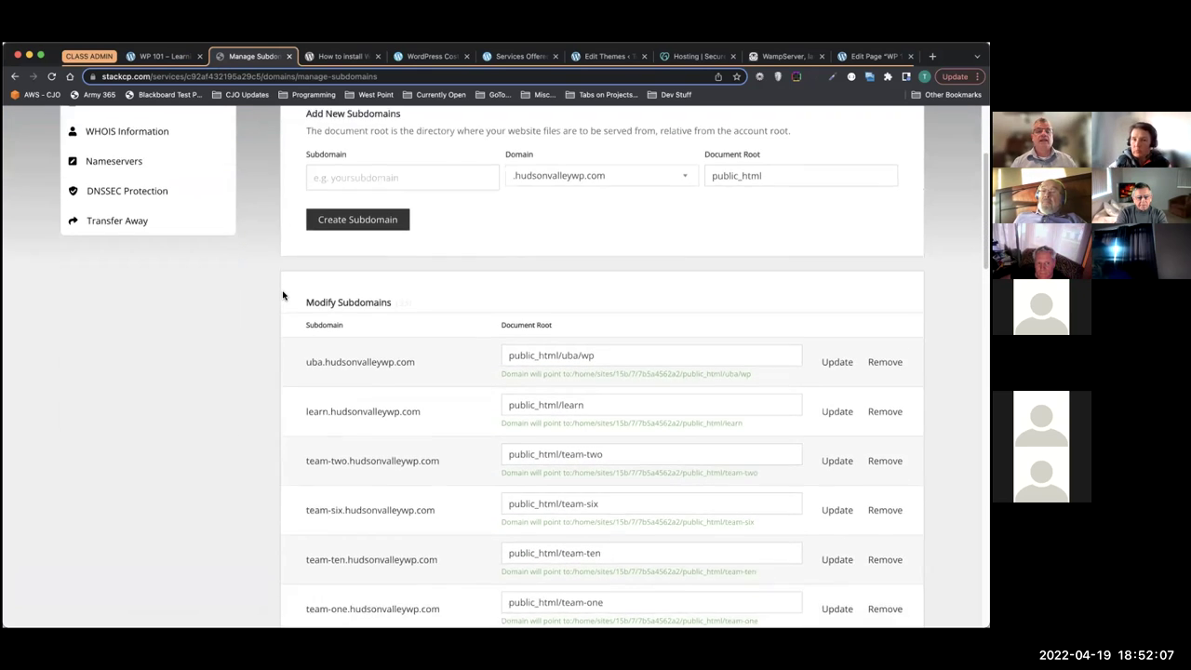
scroll(282, 295, down, 5)
scroll(283, 295, down, 15)
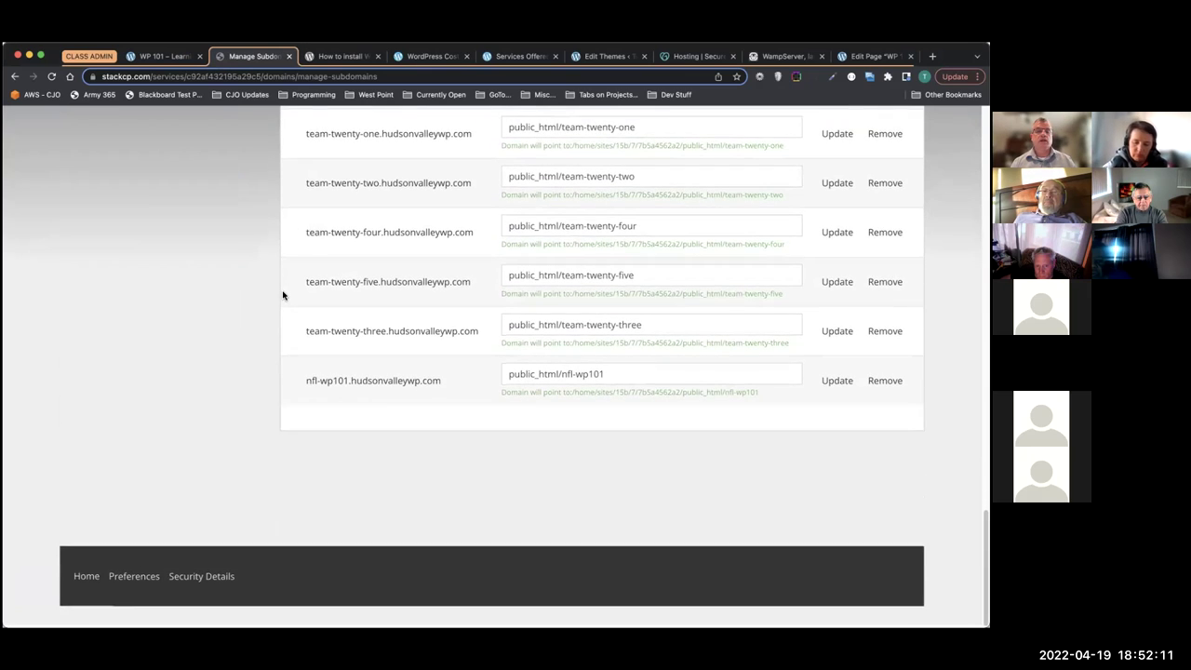
drag(306, 384, 345, 387)
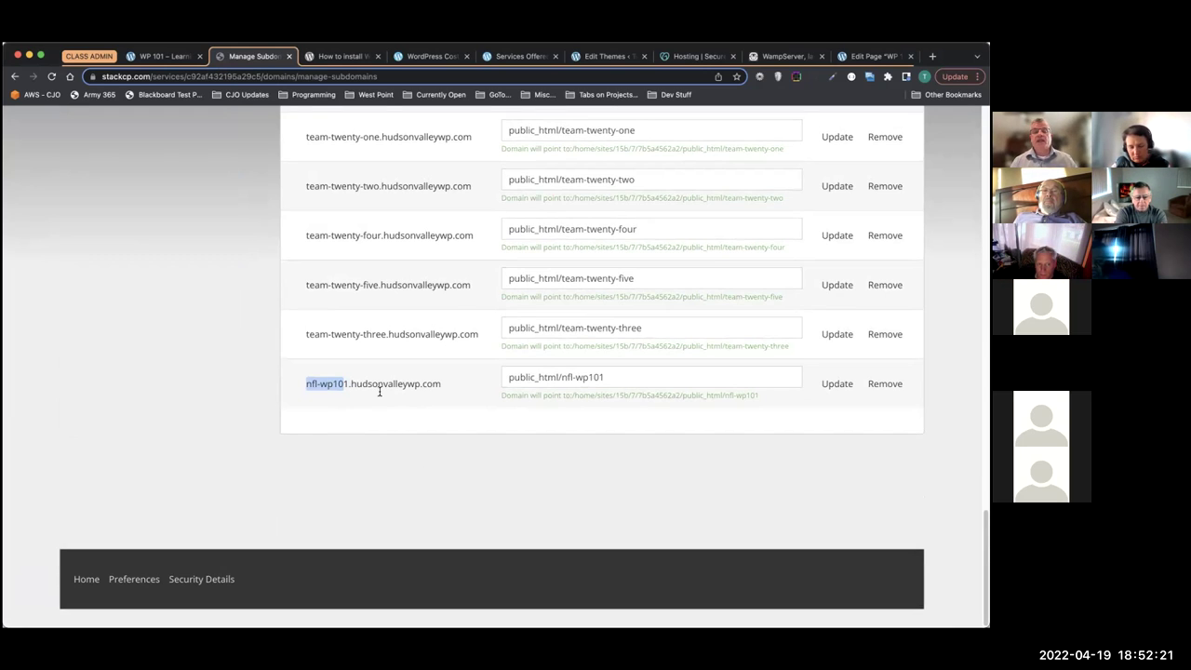
scroll(386, 393, up, 10)
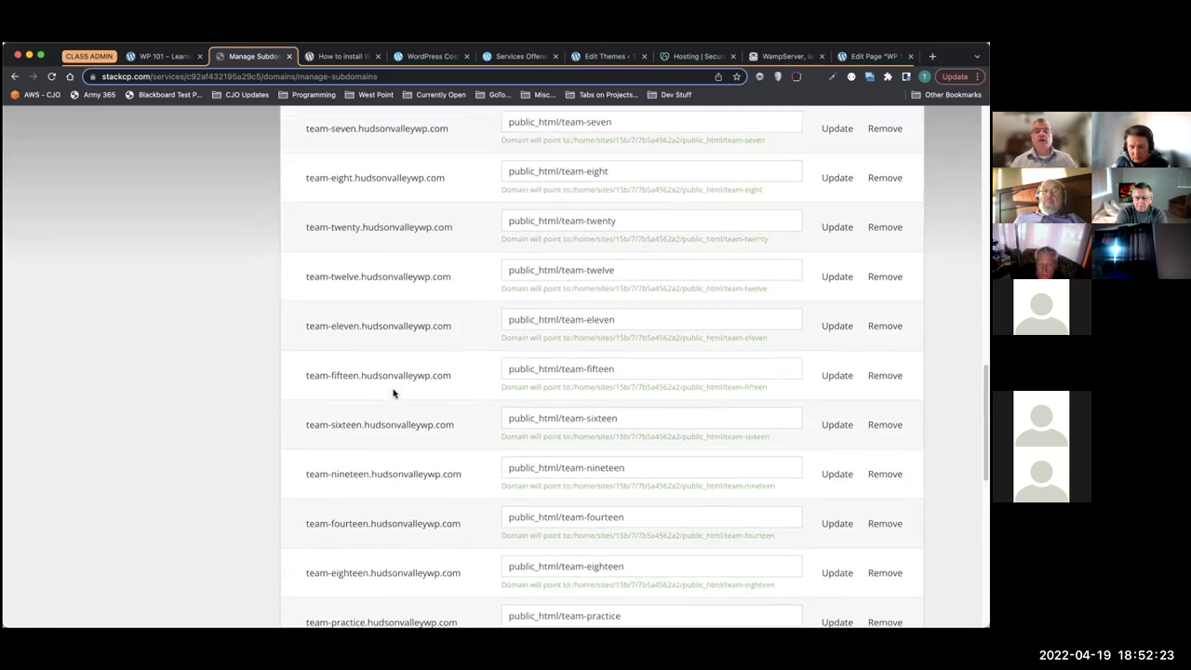
scroll(392, 392, up, 15)
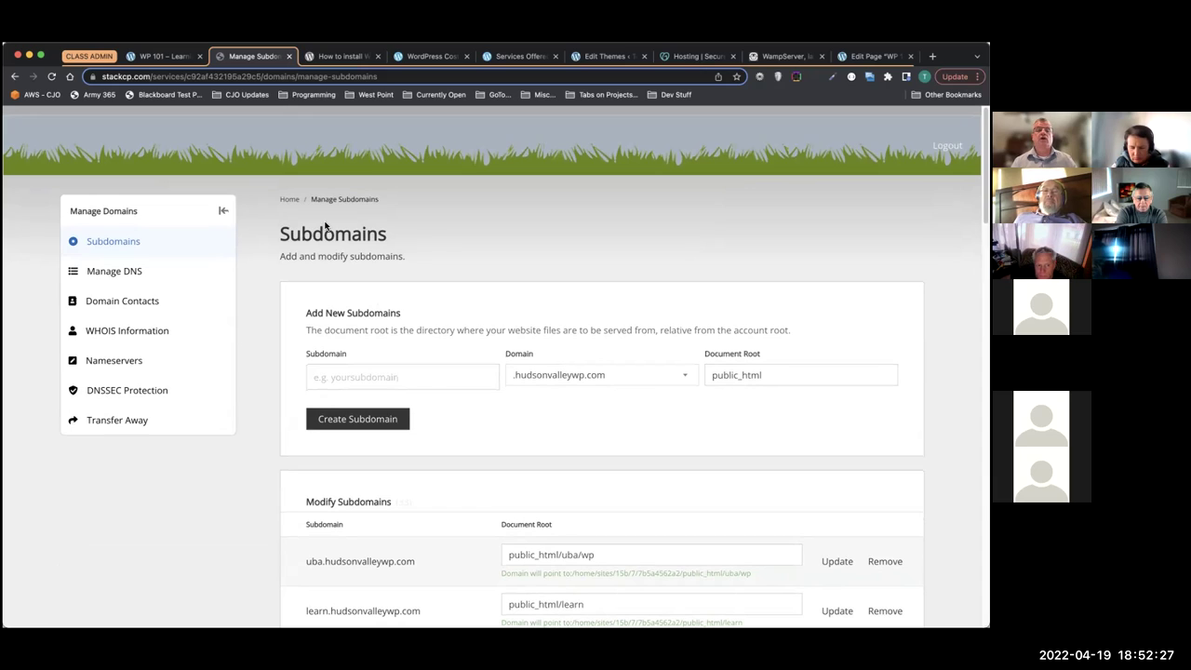
Return to the StackCP Service Overview and scroll down through the One-Click Installs grid.
click(286, 199)
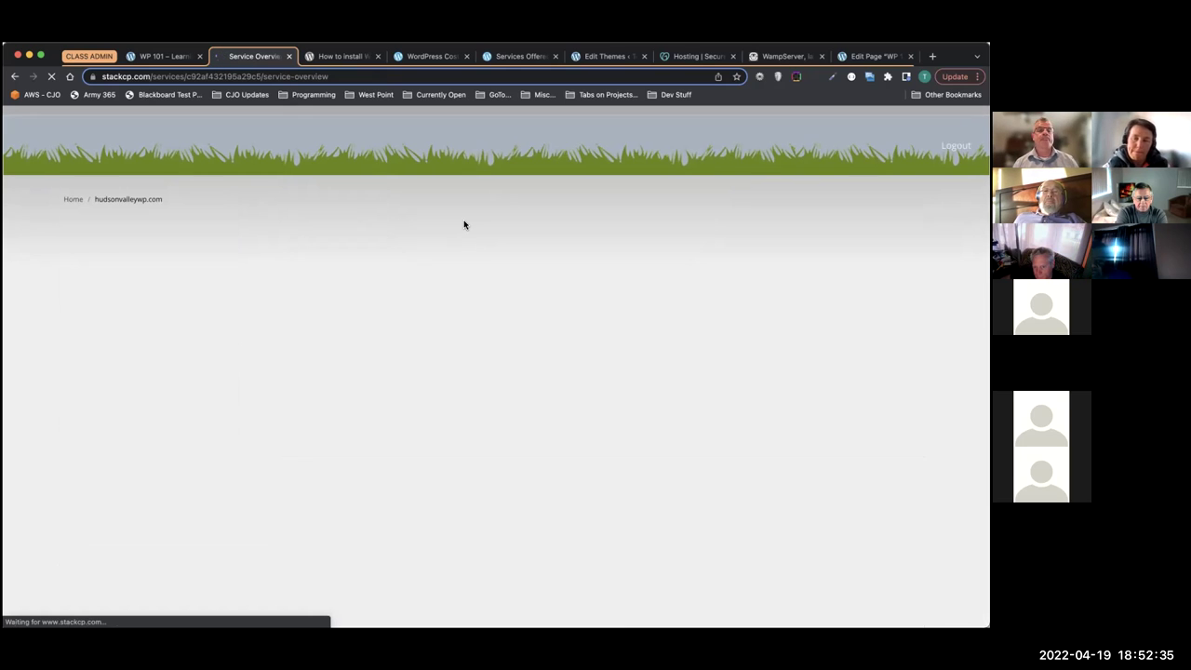
scroll(407, 331, down, 2)
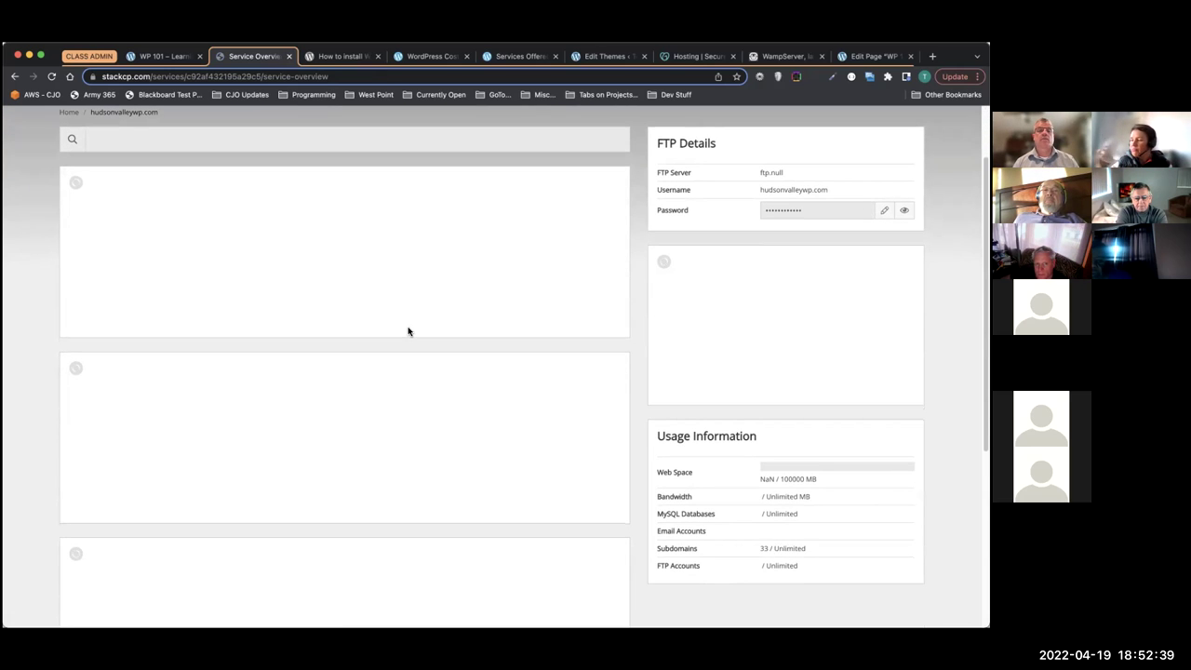
scroll(408, 331, down, 5)
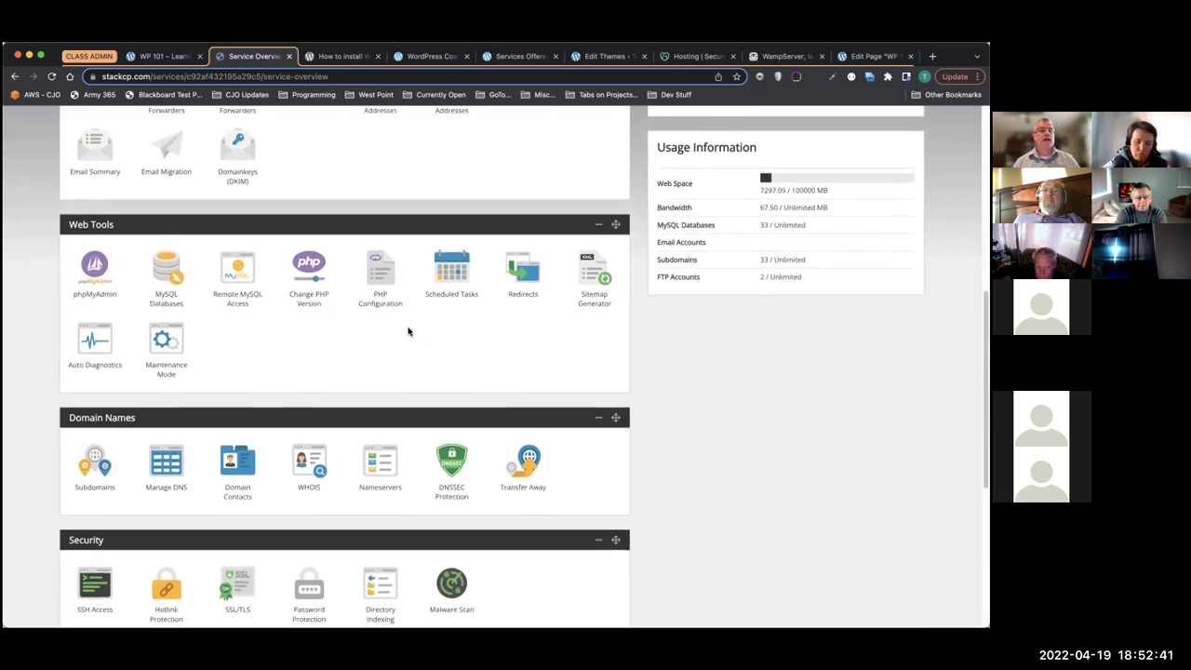
scroll(408, 331, up, 5)
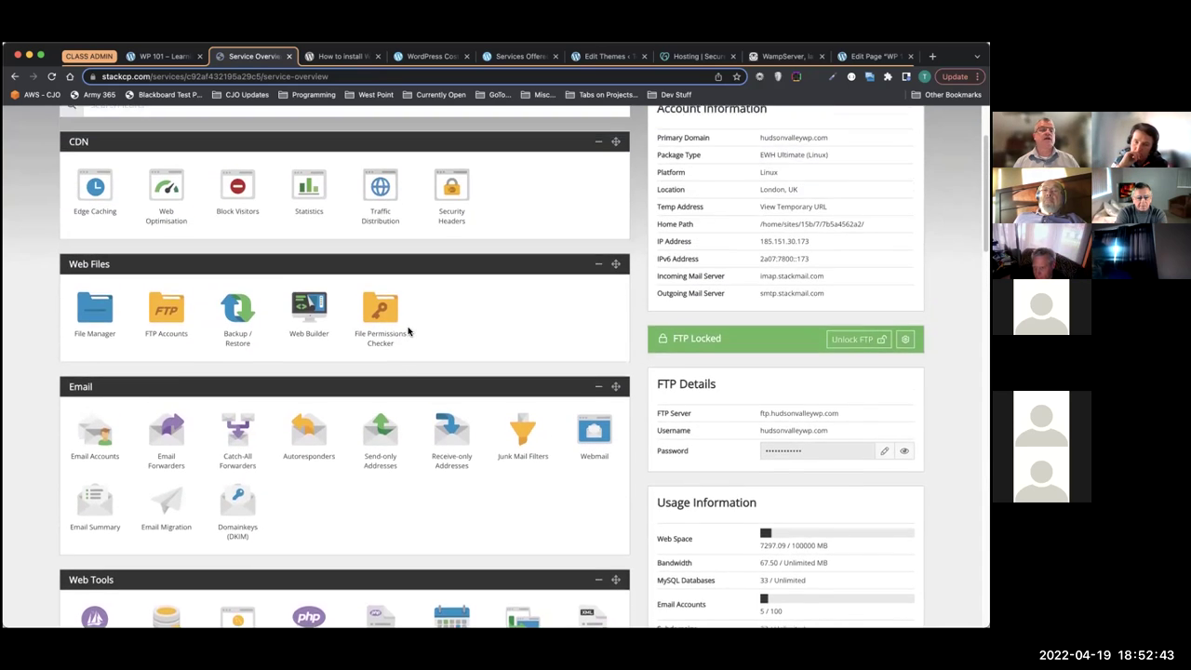
scroll(407, 331, down, 6)
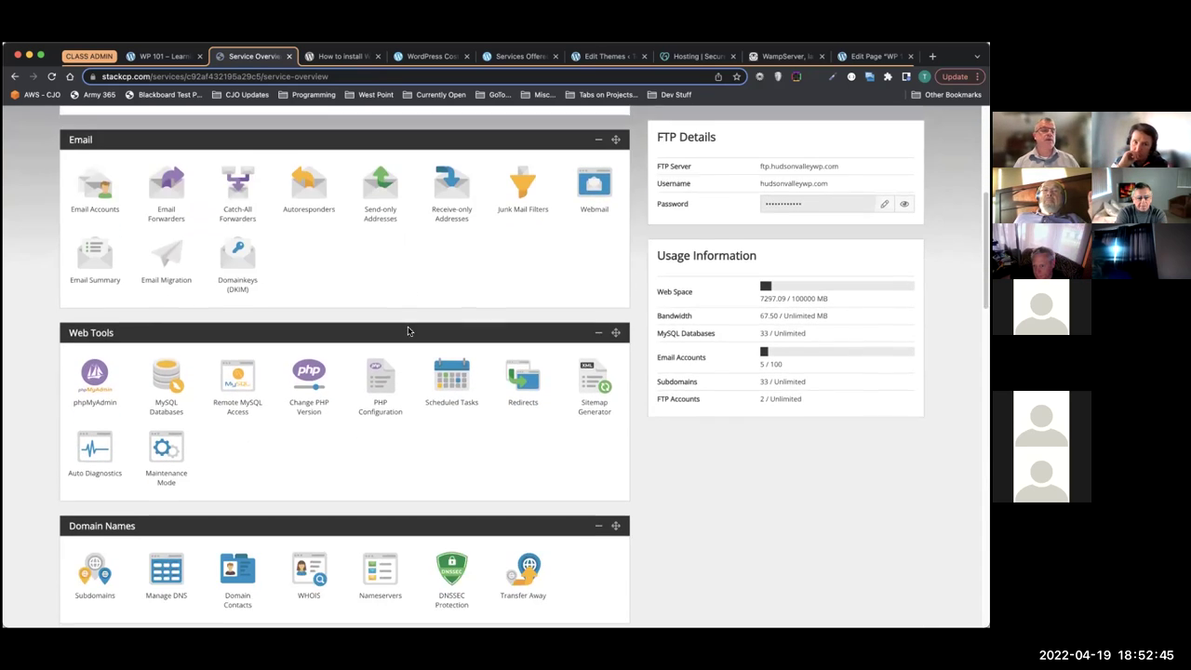
scroll(407, 332, down, 4)
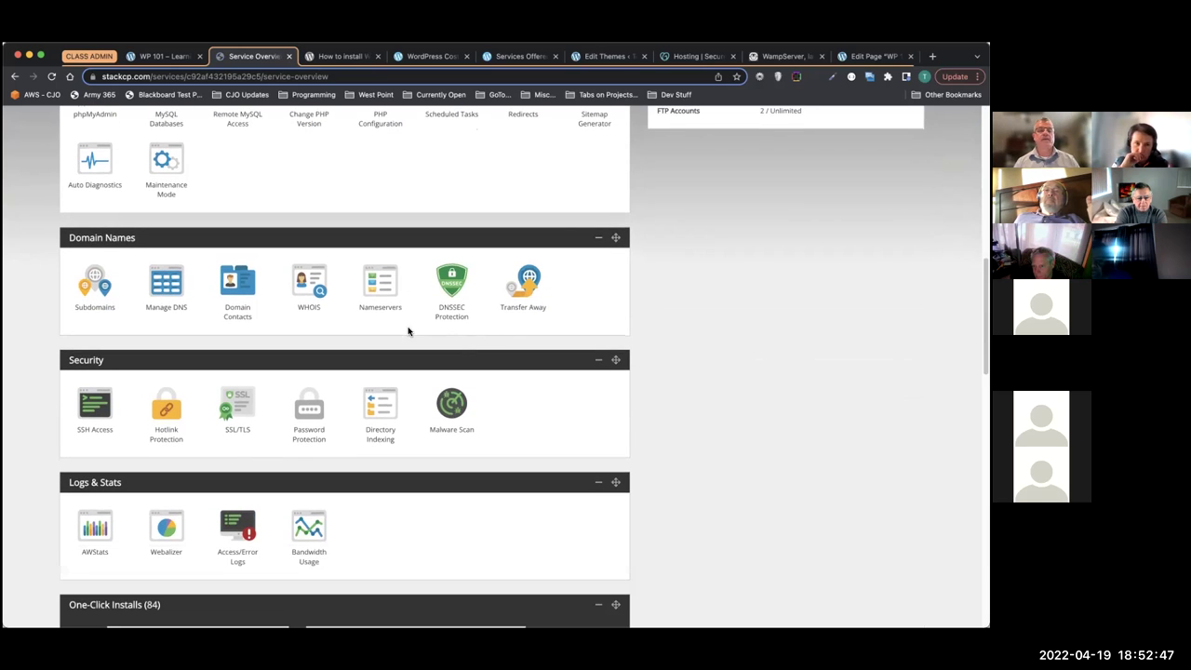
scroll(122, 302, down, 8)
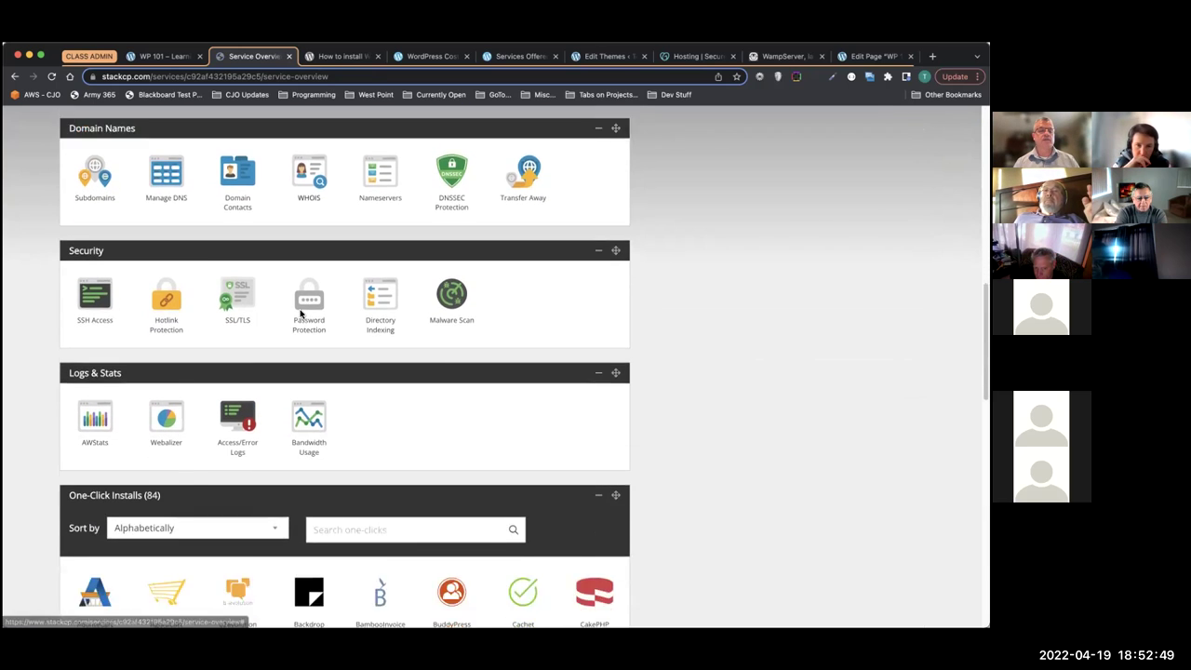
scroll(300, 314, down, 1)
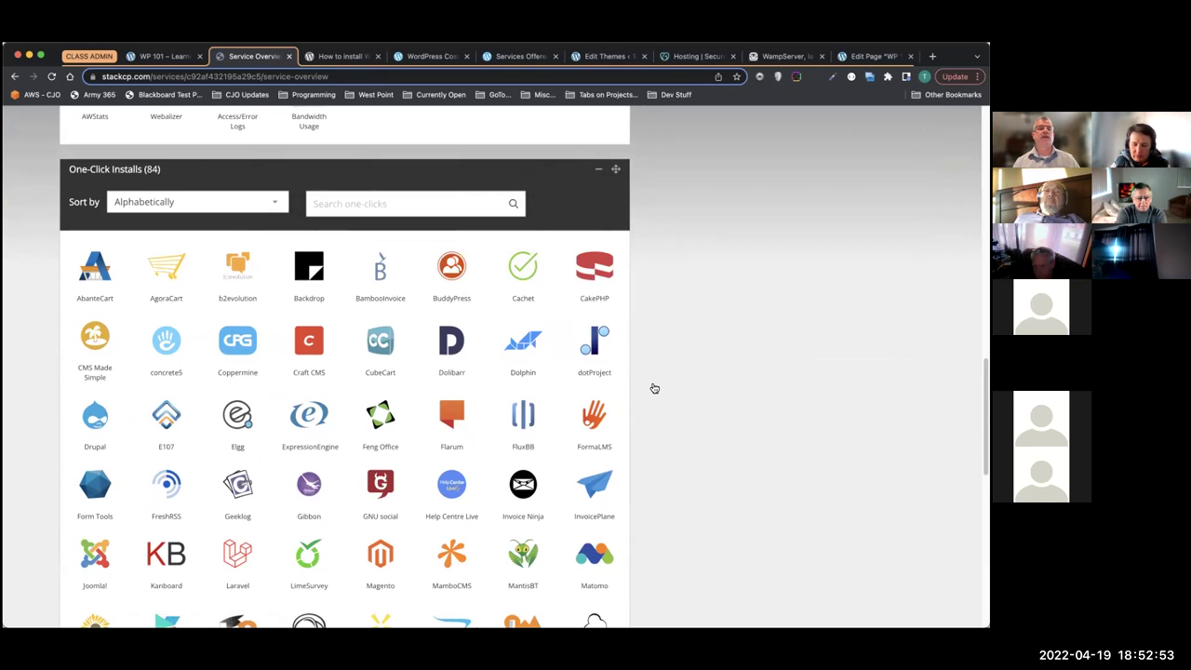
scroll(654, 389, down, 5)
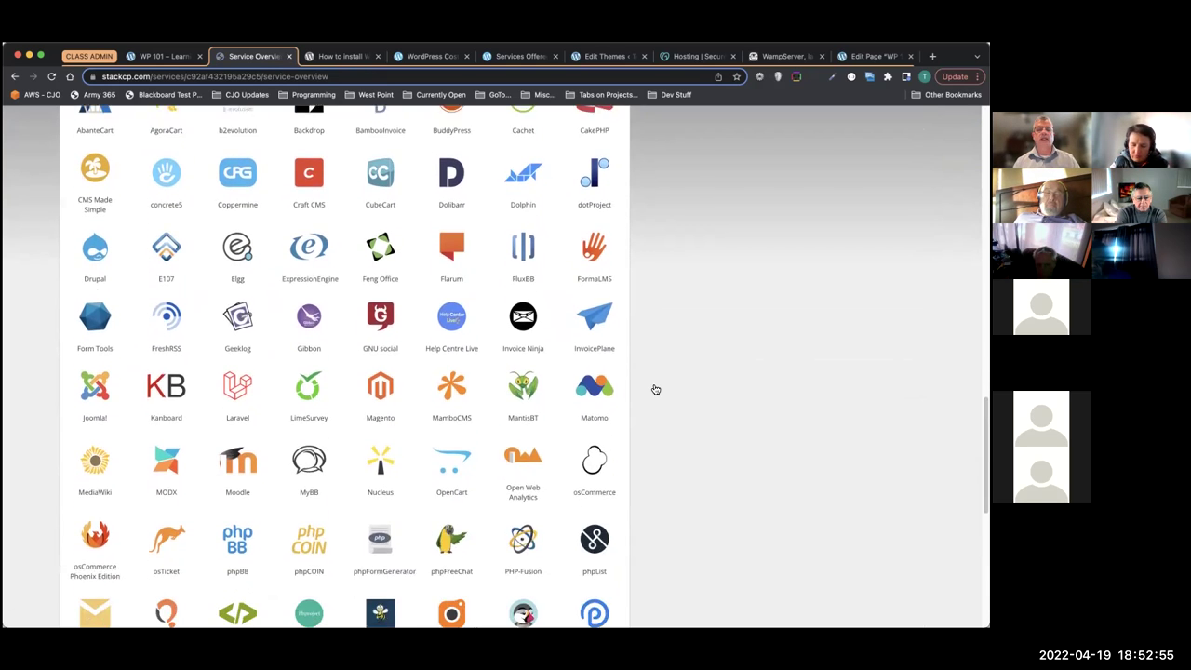
scroll(655, 389, down, 2)
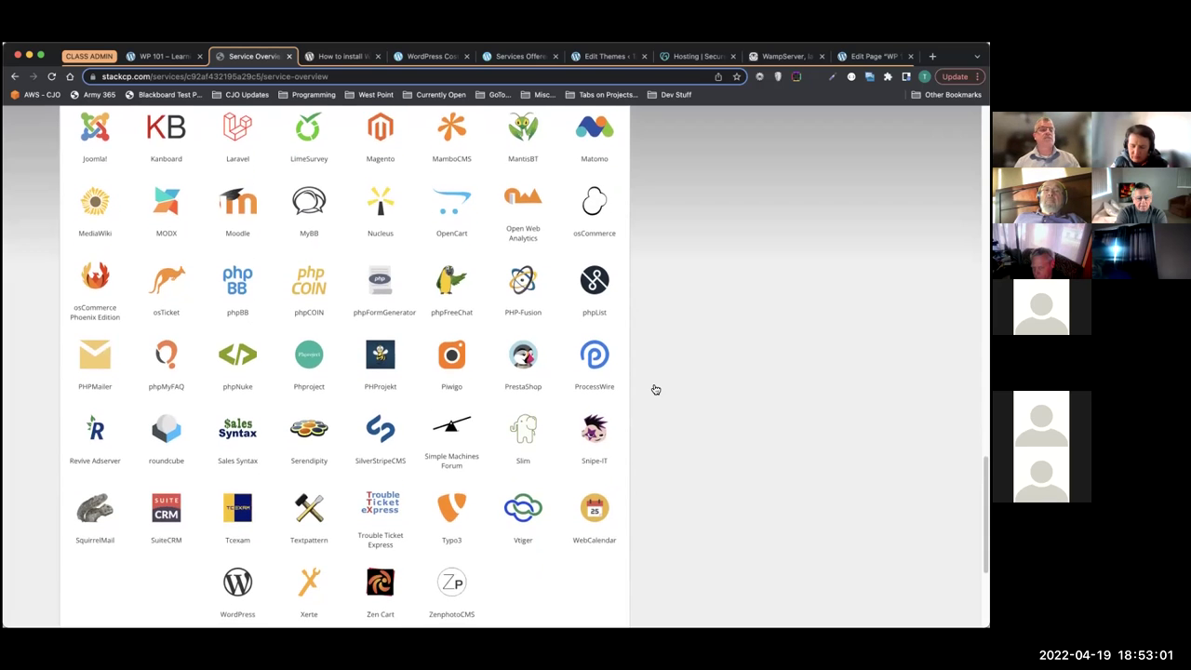
scroll(655, 389, down, 1)
scroll(655, 389, down, 3)
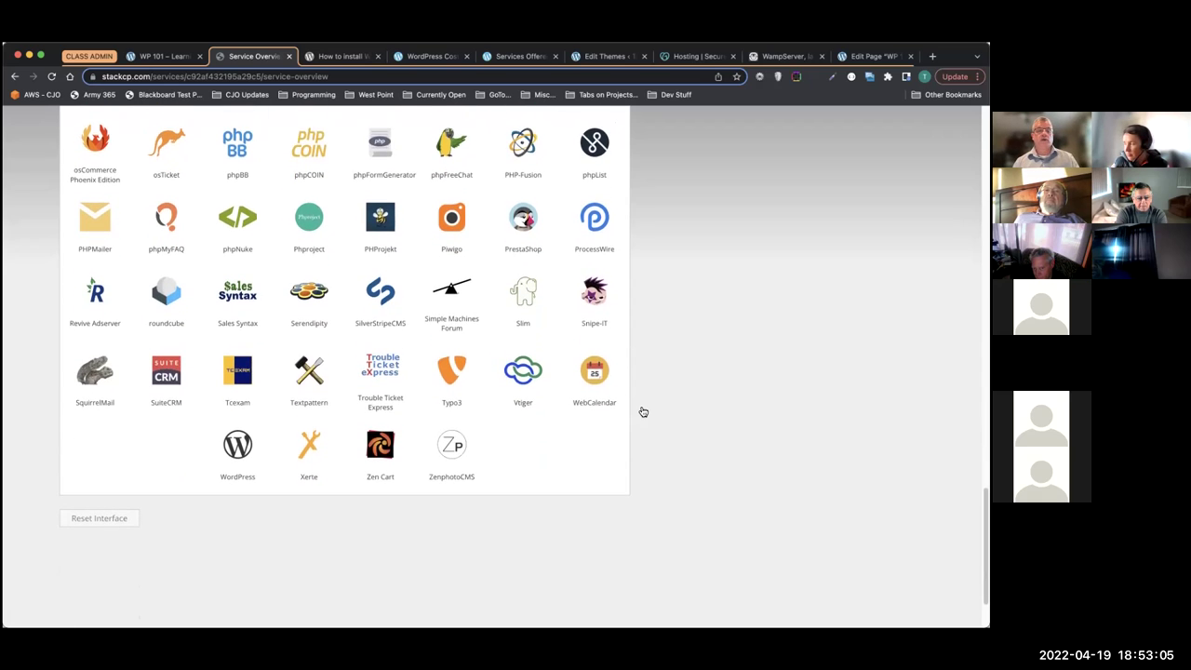
Keep scrolling the 84-app catalogue until the WordPress tile appears near the bottom.
scroll(640, 409, up, 3)
scroll(641, 414, up, 7)
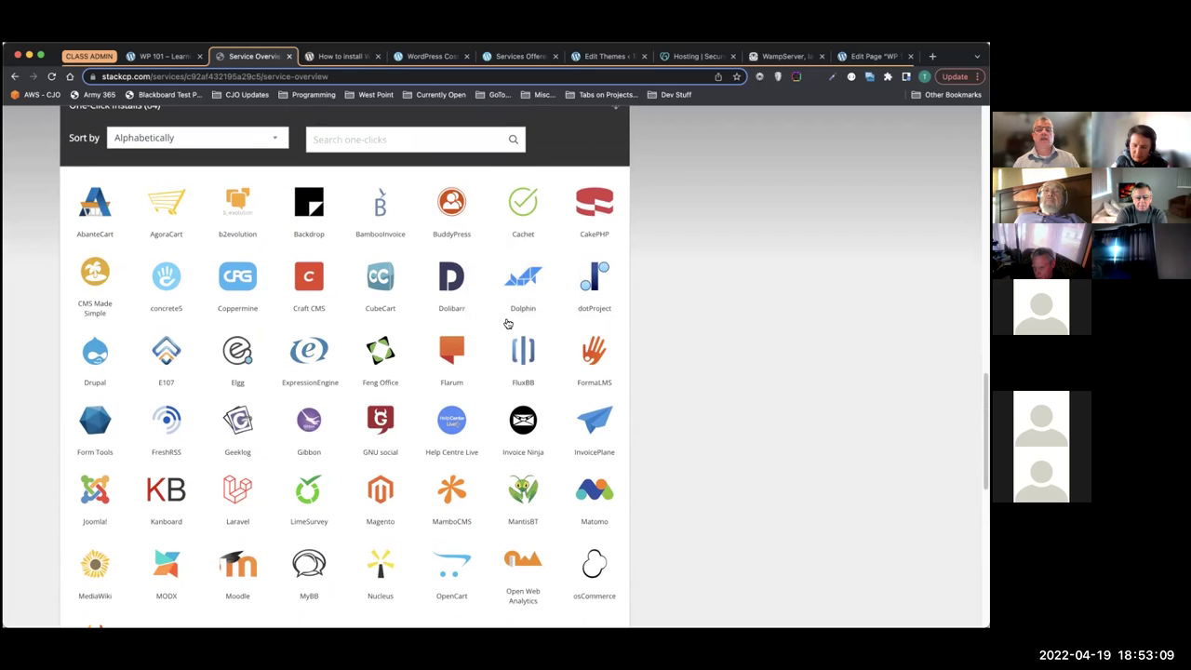
mouse_move(479, 307)
mouse_move(102, 377)
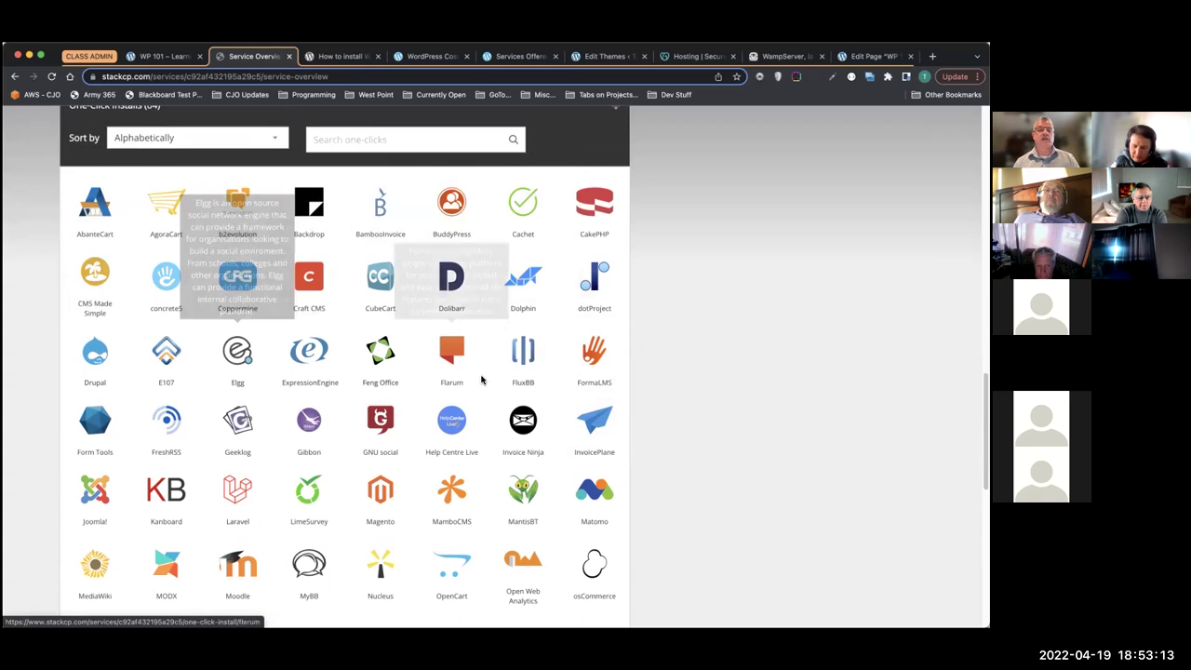
scroll(481, 379, down, 2)
scroll(558, 390, down, 2)
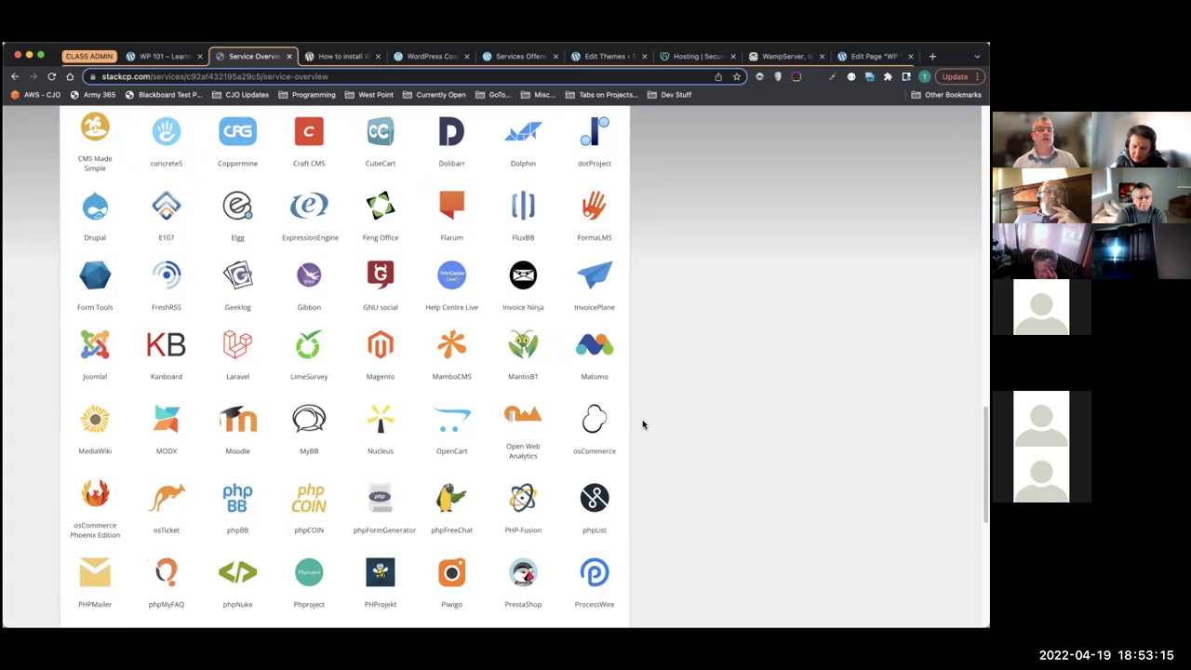
scroll(649, 415, down, 1)
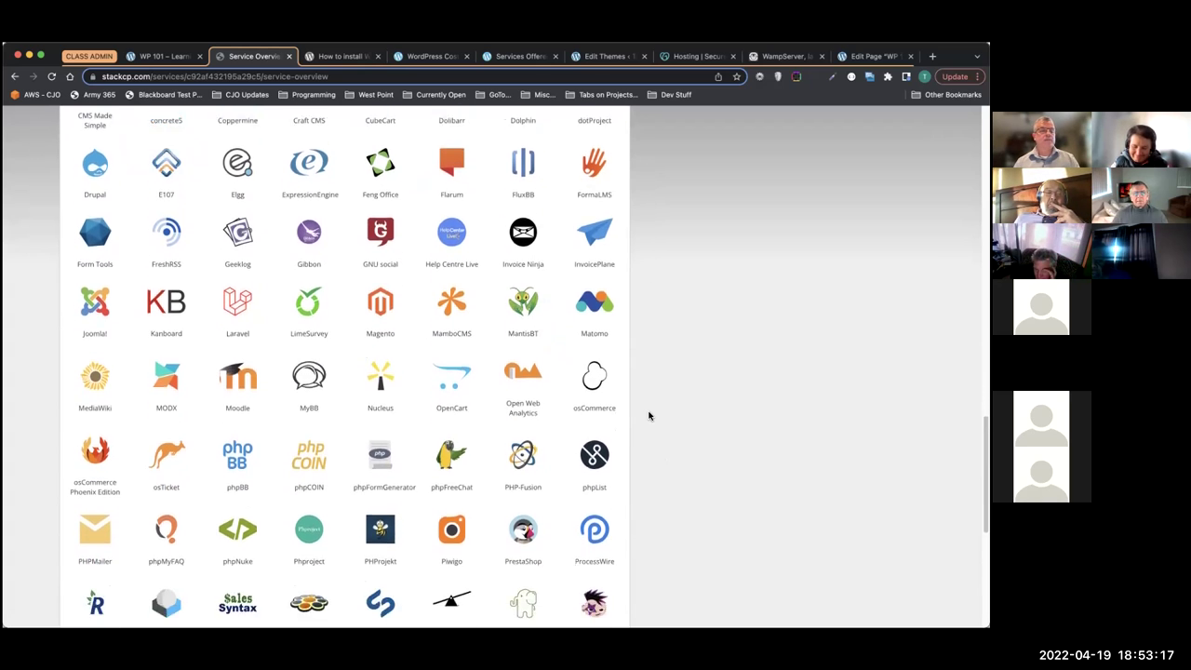
mouse_move(105, 336)
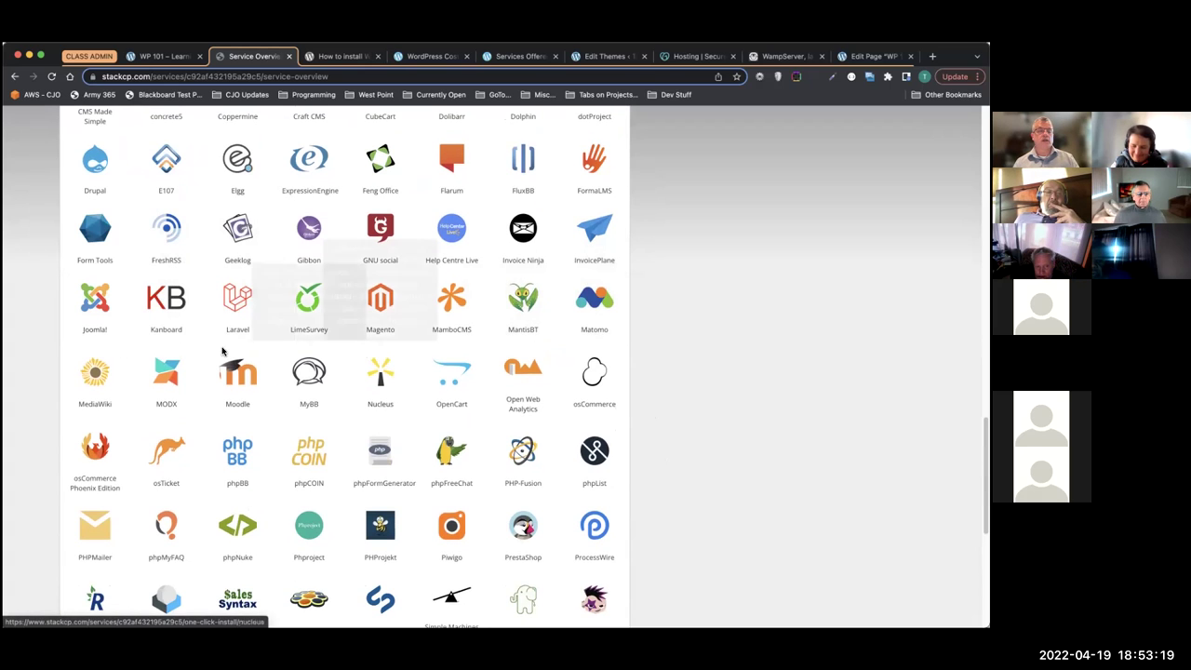
scroll(636, 423, down, 3)
scroll(636, 425, down, 6)
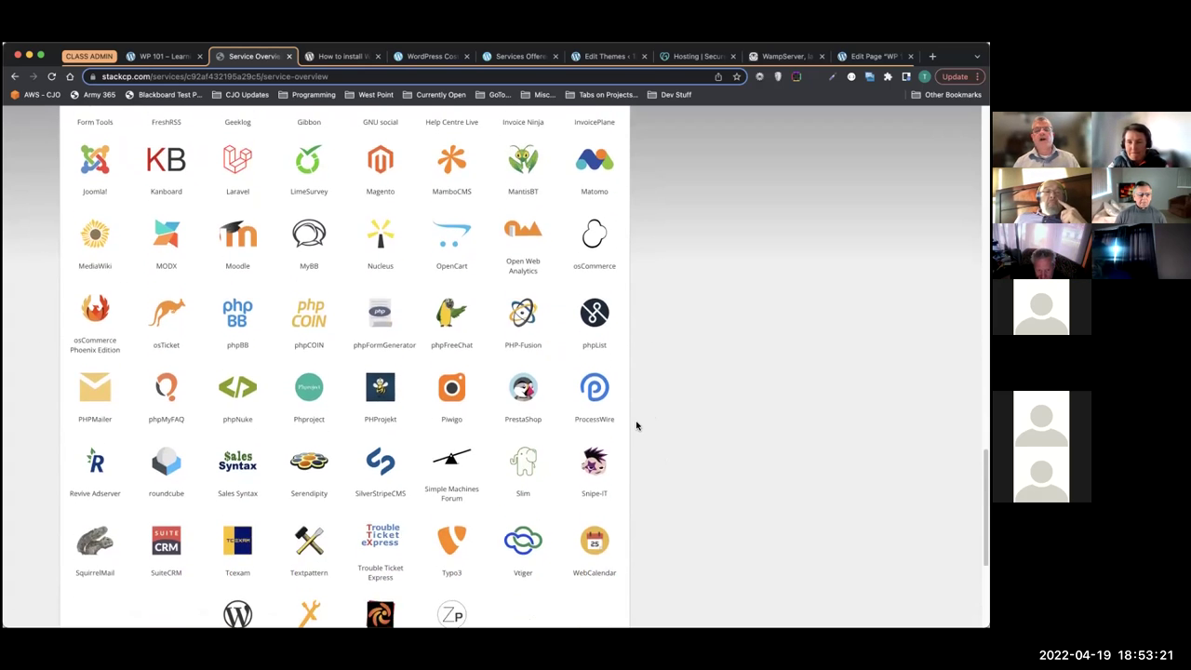
Install WordPress 5.9.3 on nfl-wp101.hudsonvalleywp.com with the Directory field left empty.
mouse_move(303, 385)
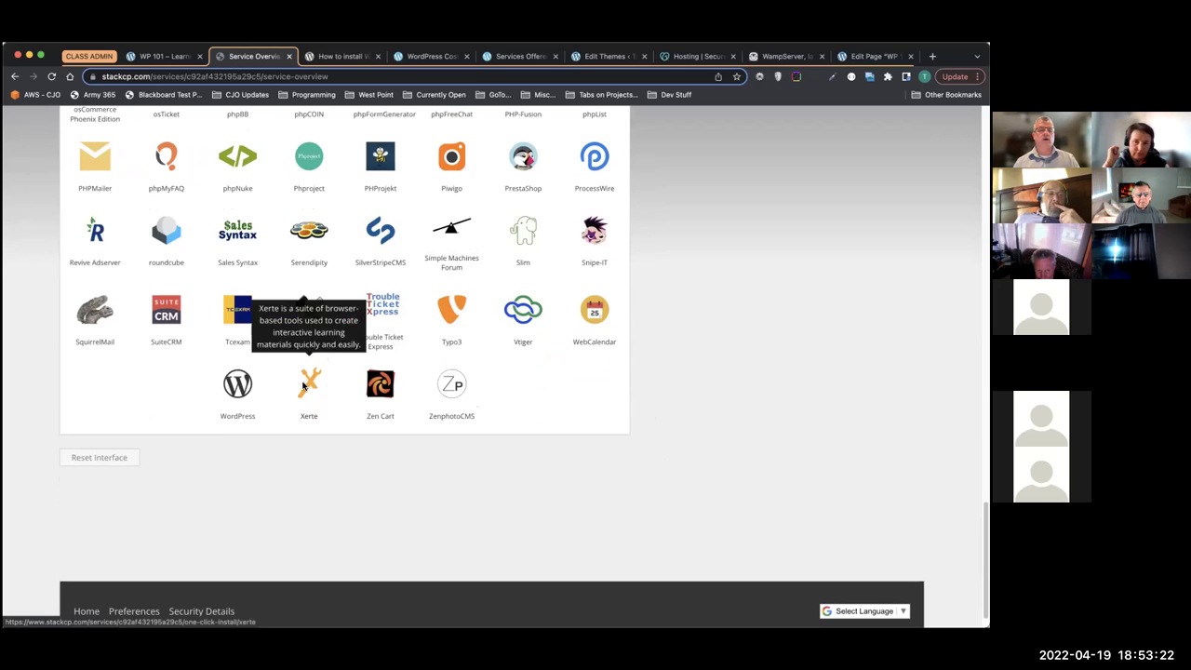
click(241, 389)
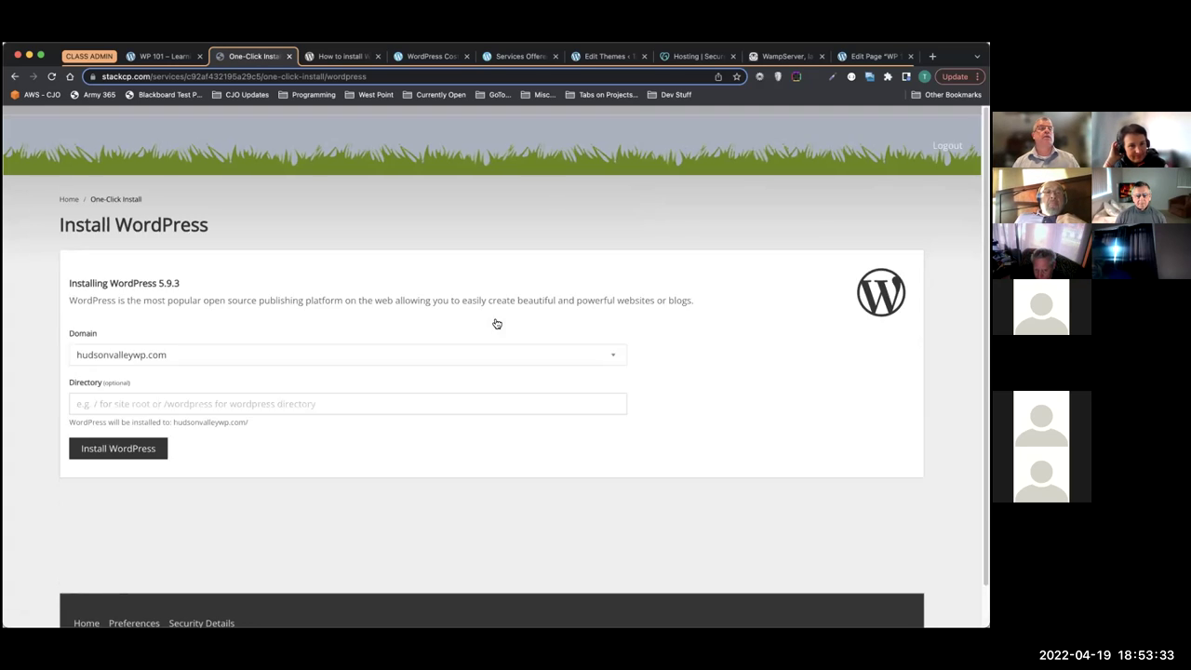
scroll(340, 349, down, 1)
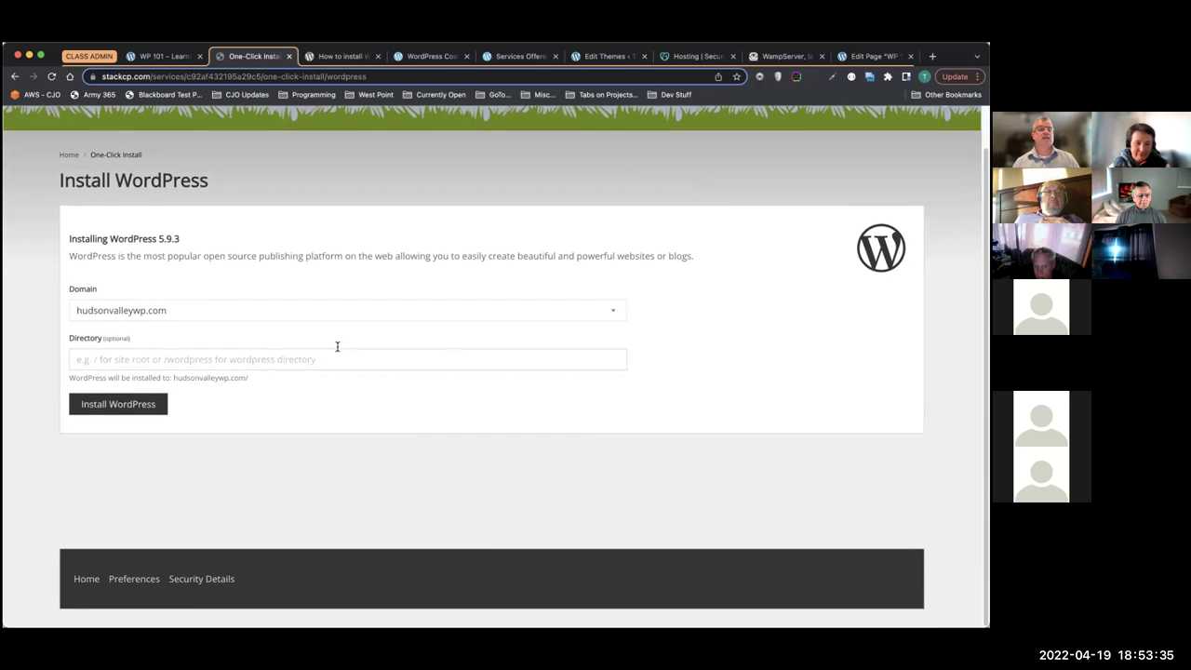
click(614, 313)
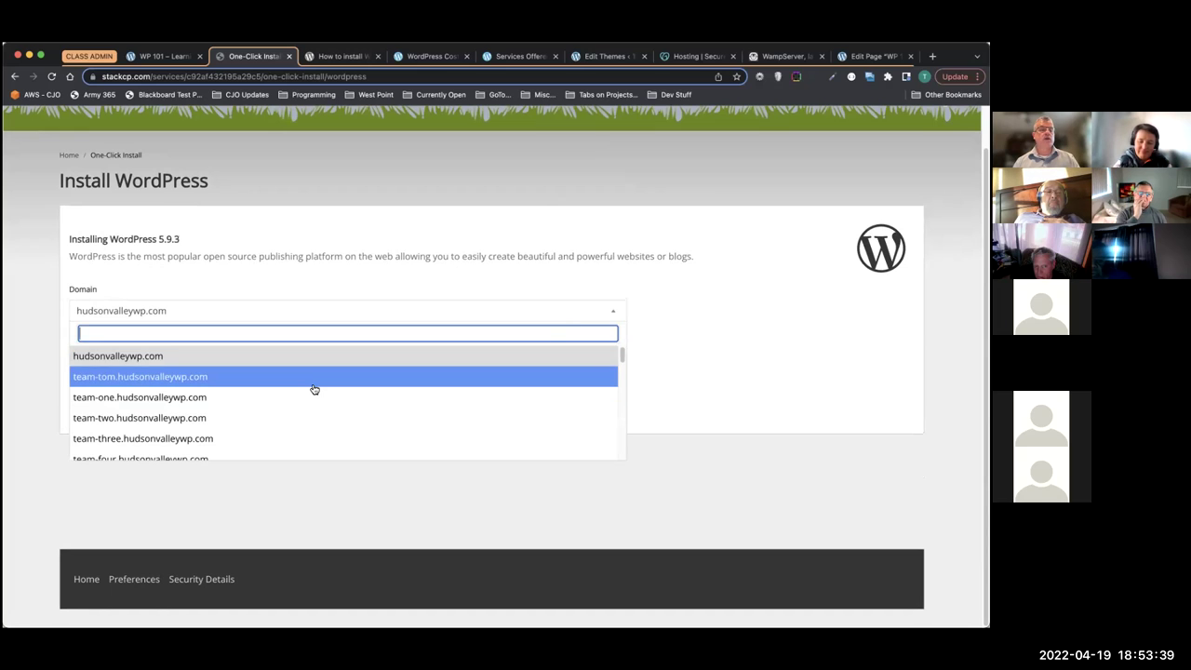
scroll(315, 389, down, 10)
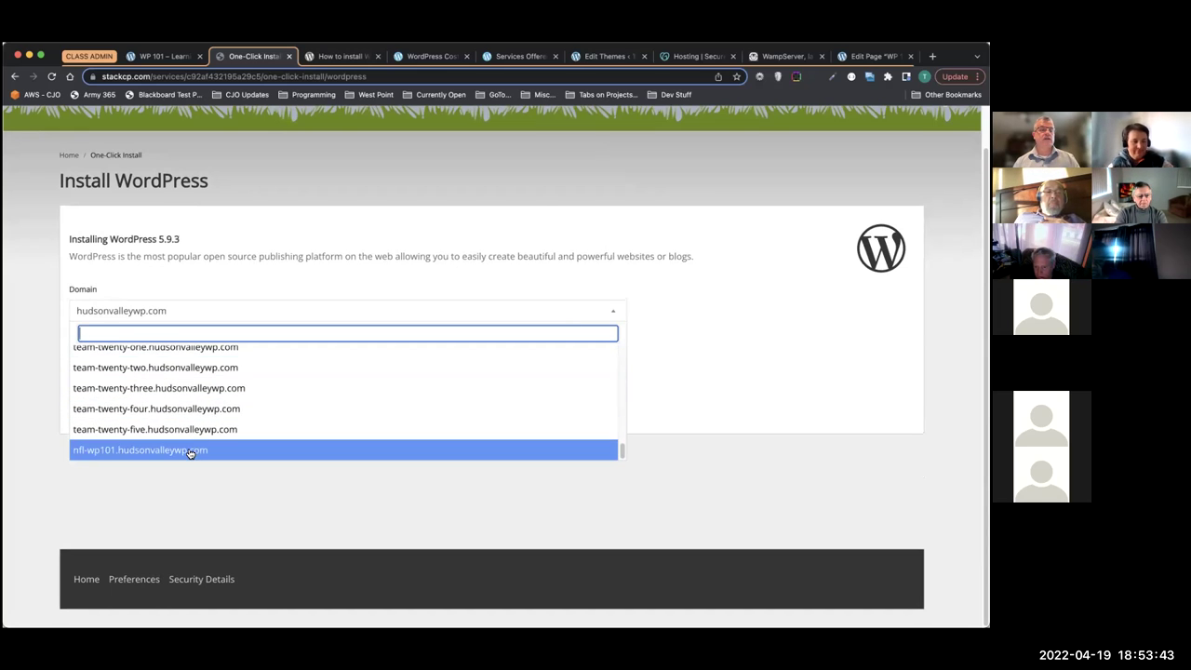
click(190, 450)
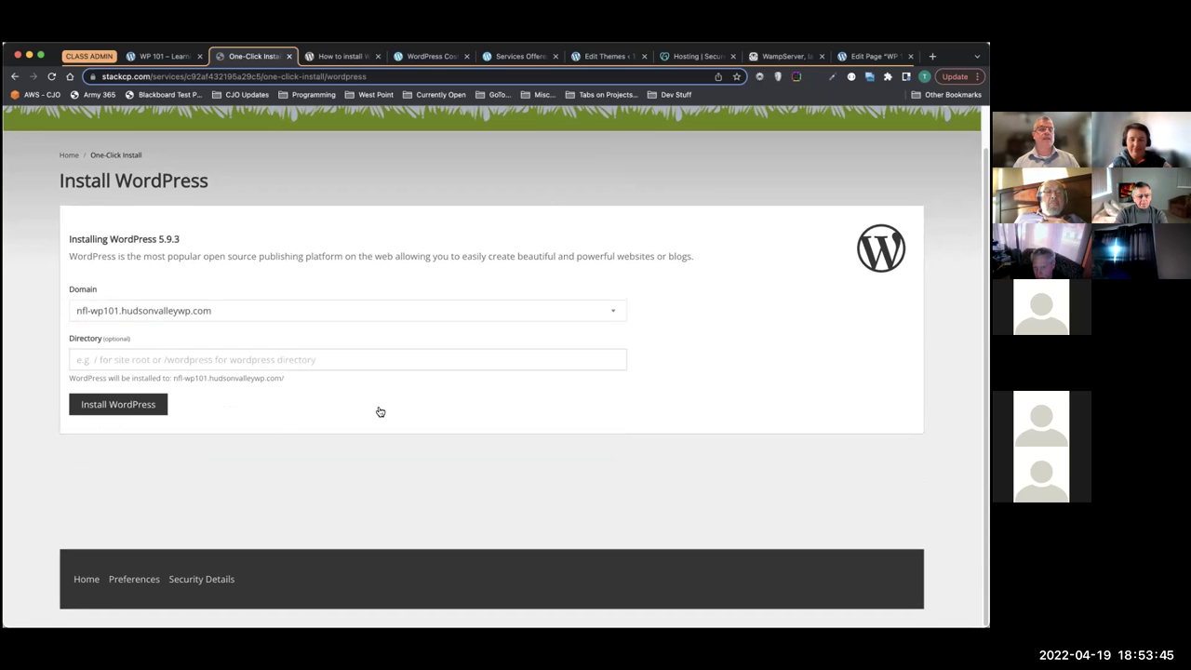
click(244, 360)
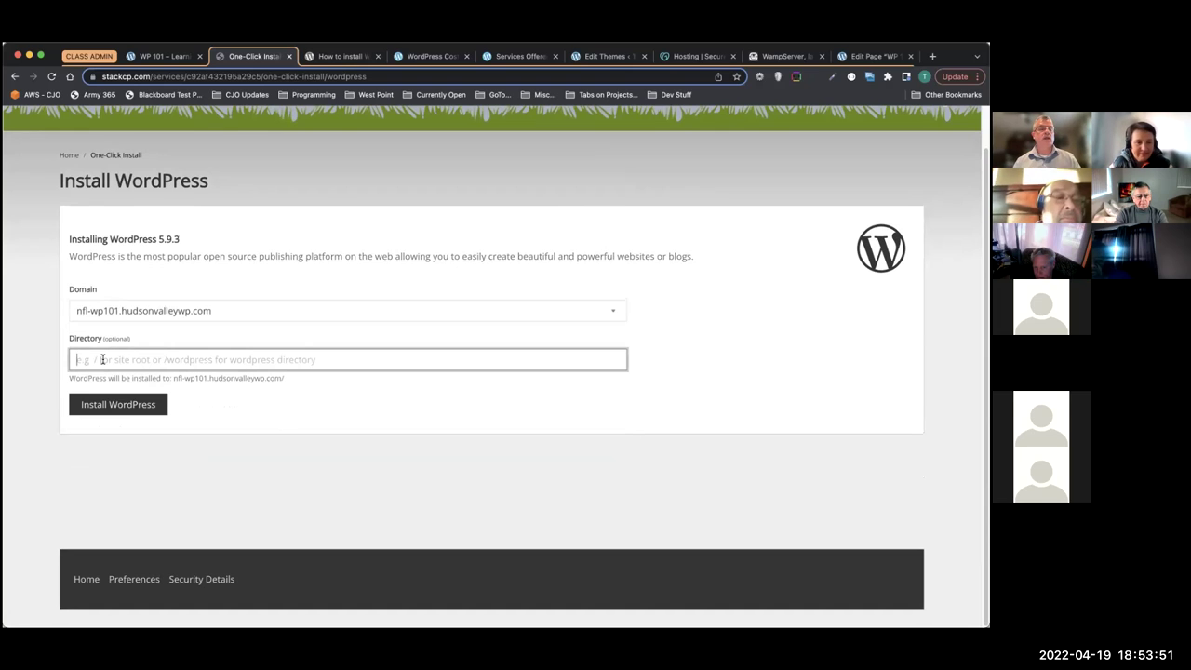
click(130, 410)
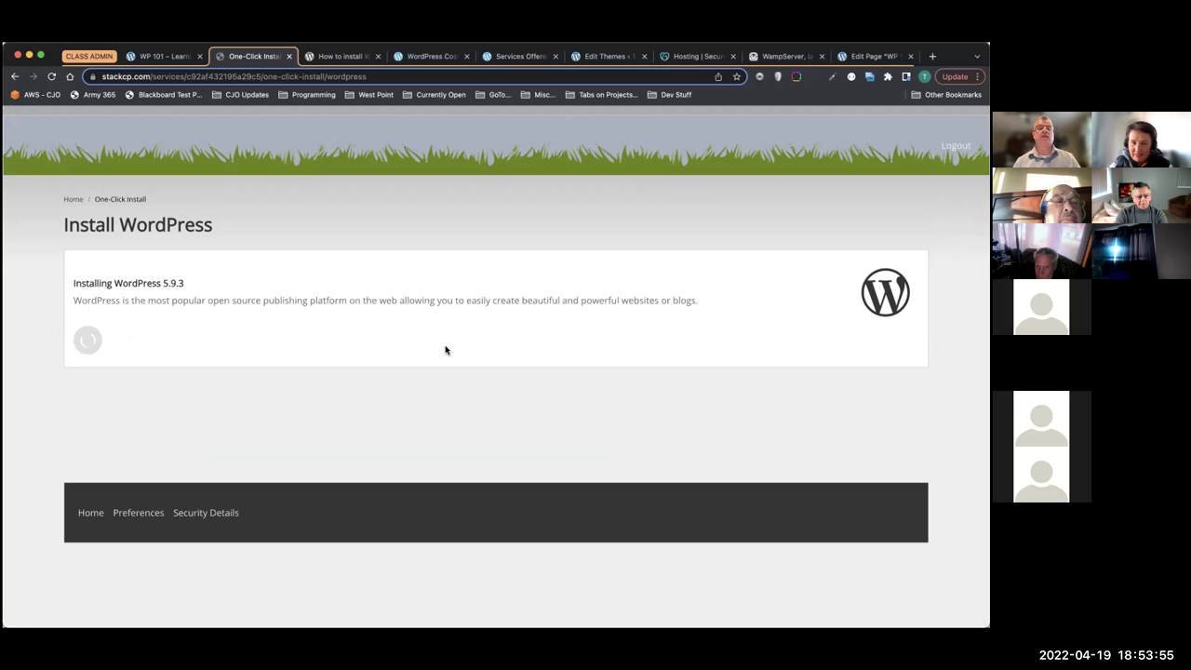
Load nfl-101.hudsonvalleywp.com in the install-guide tab, then return to the StackCP install progress.
click(337, 59)
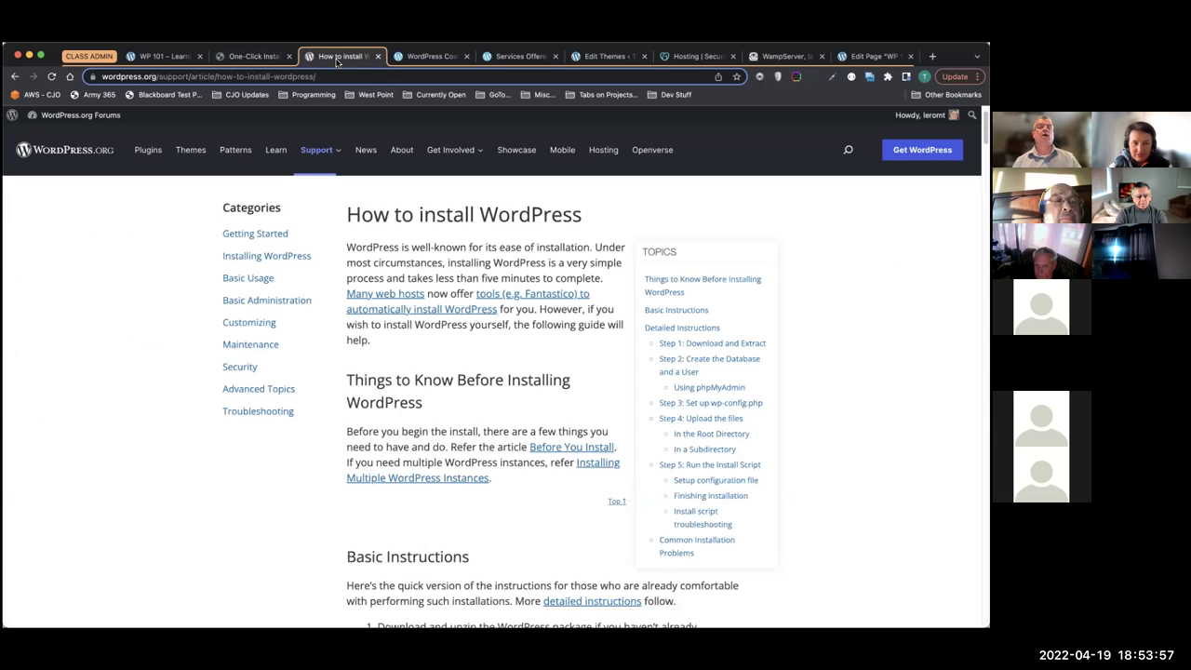
click(321, 77)
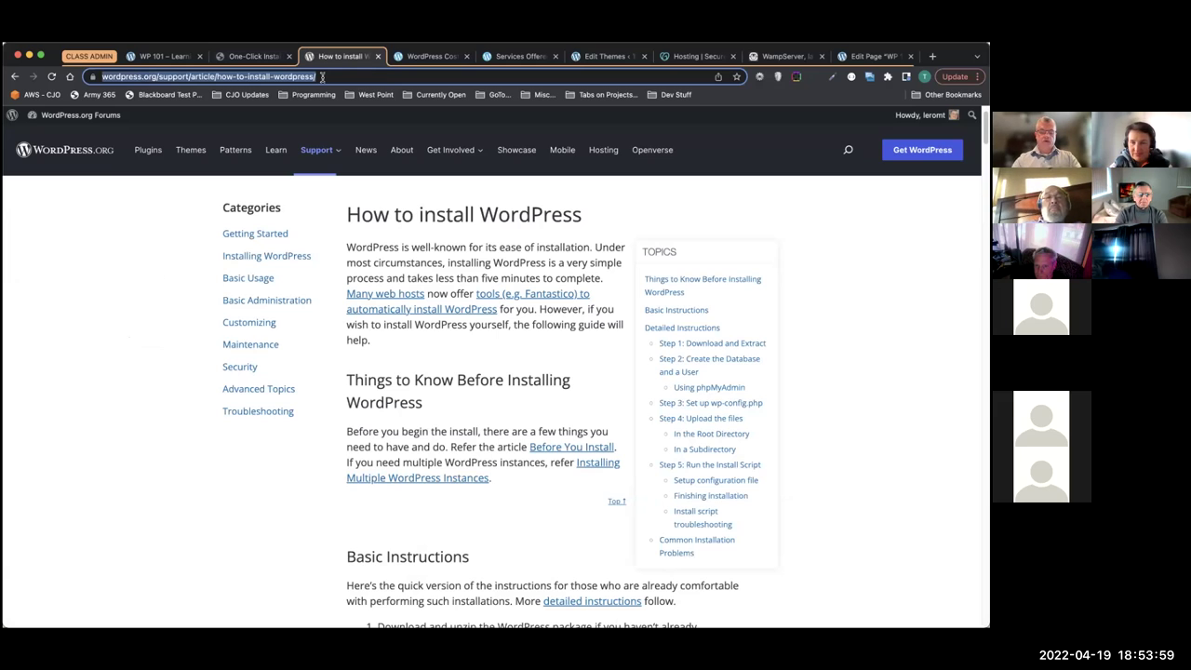
text(nfl-)
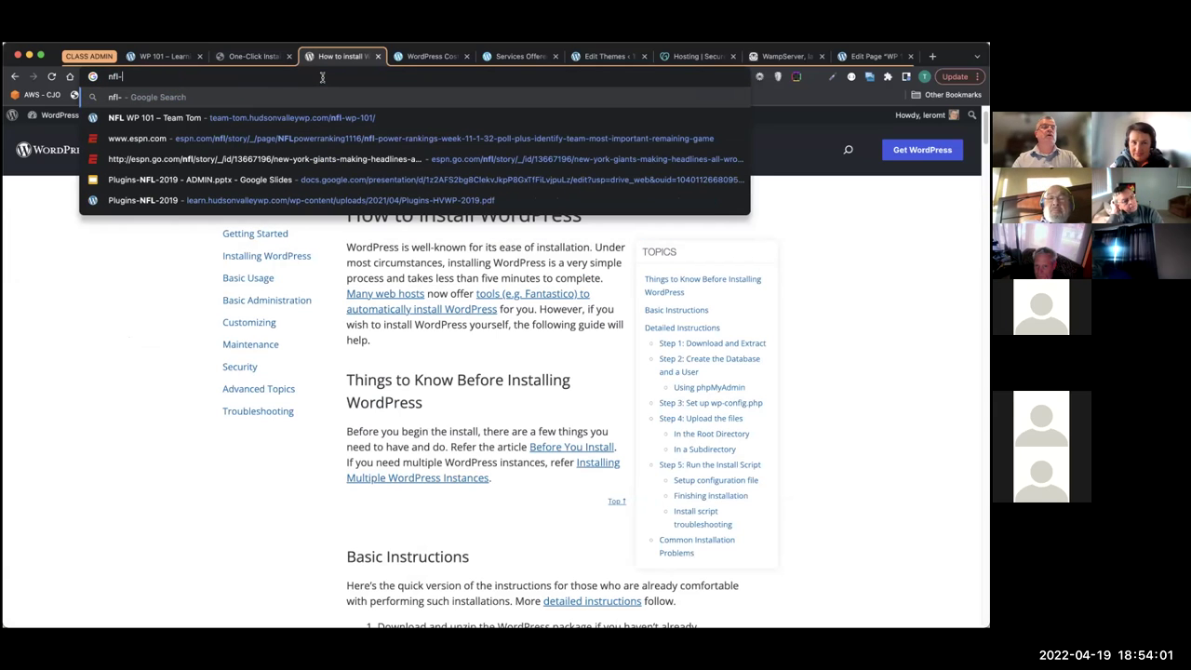
text(101.)
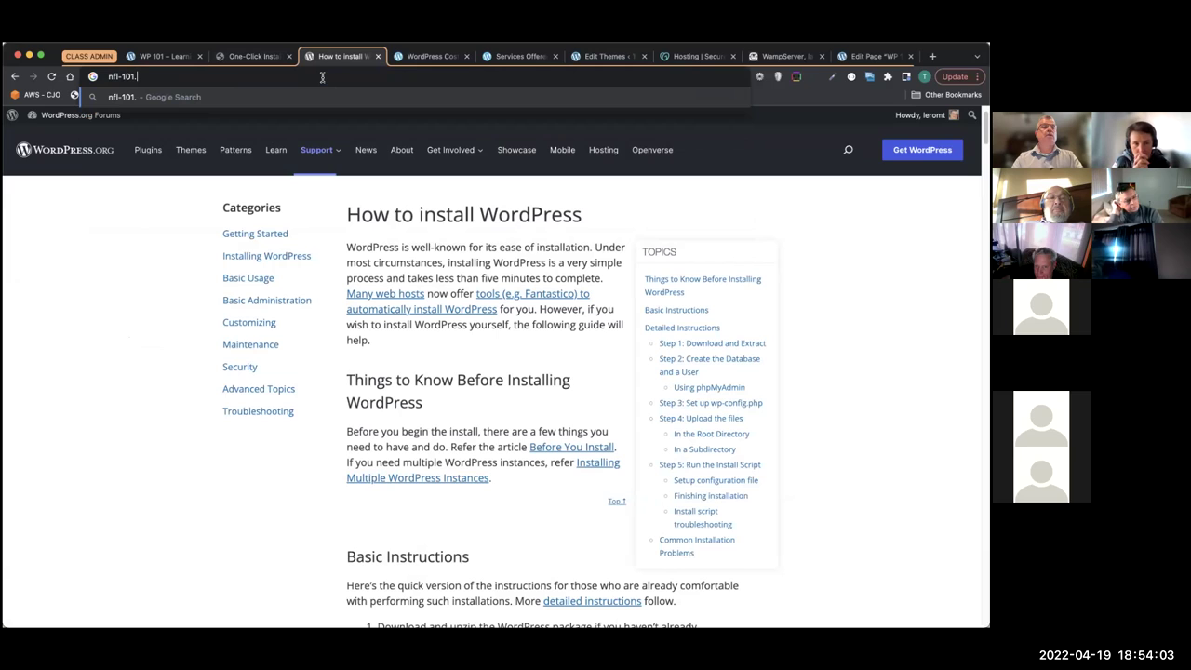
text(hudson)
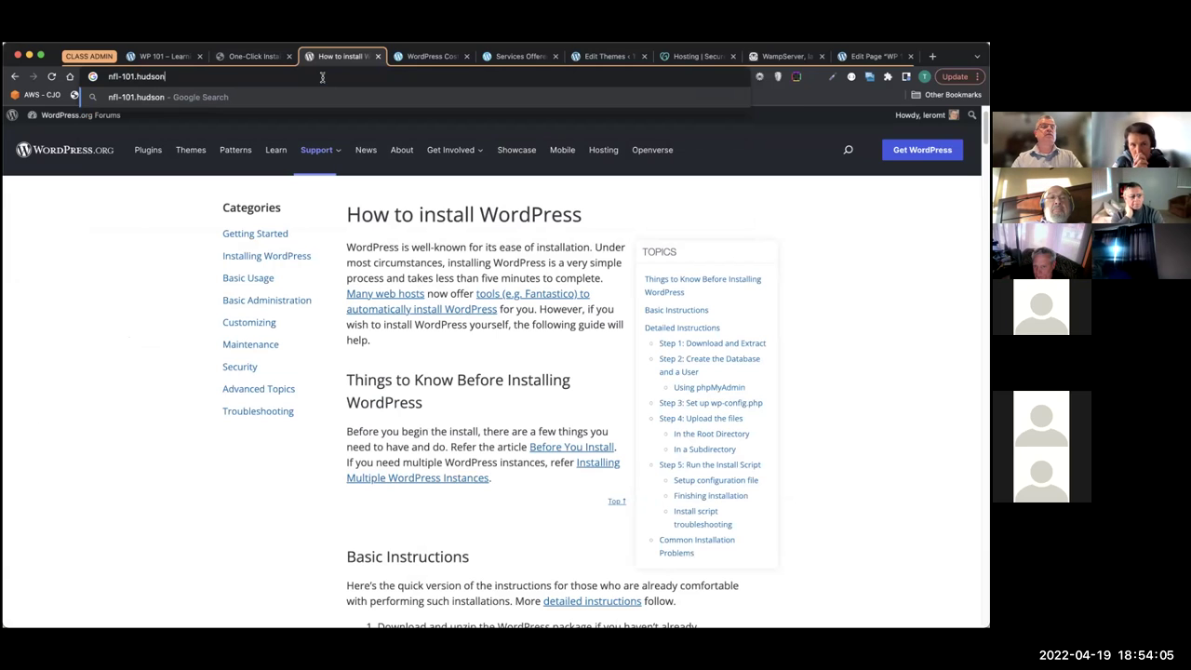
text(valleywp.com)
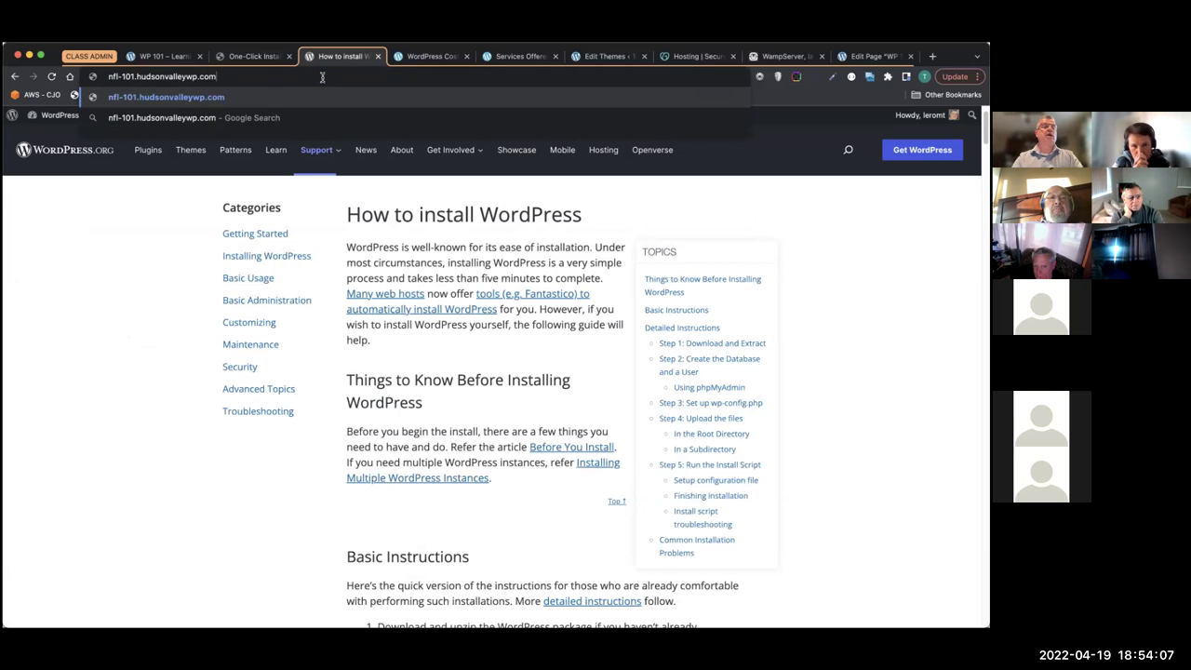
key(Return)
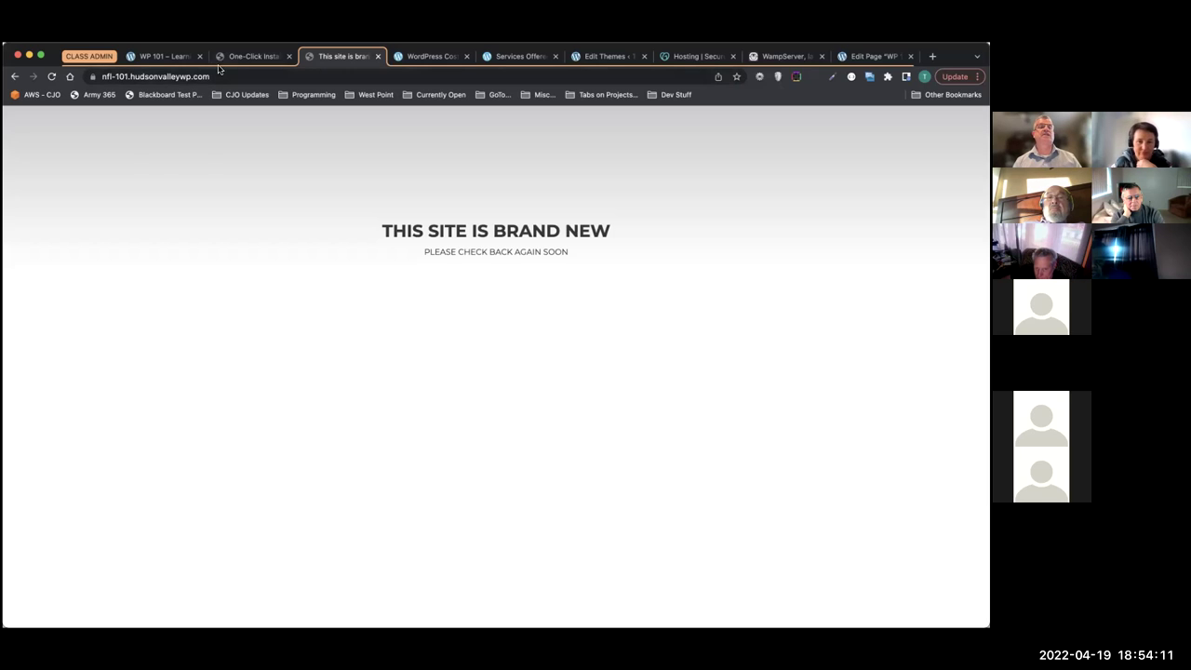
click(241, 57)
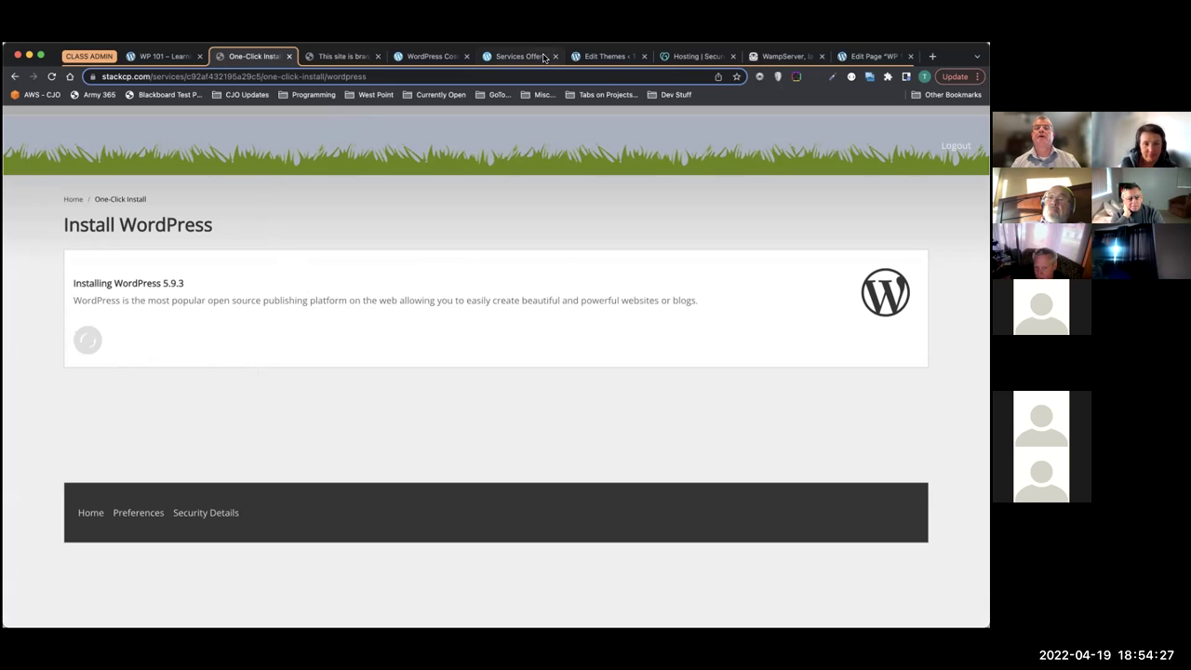
Replace the Foxhole Services Offered tab with wordpress.org, then check StackCP's install result.
click(696, 56)
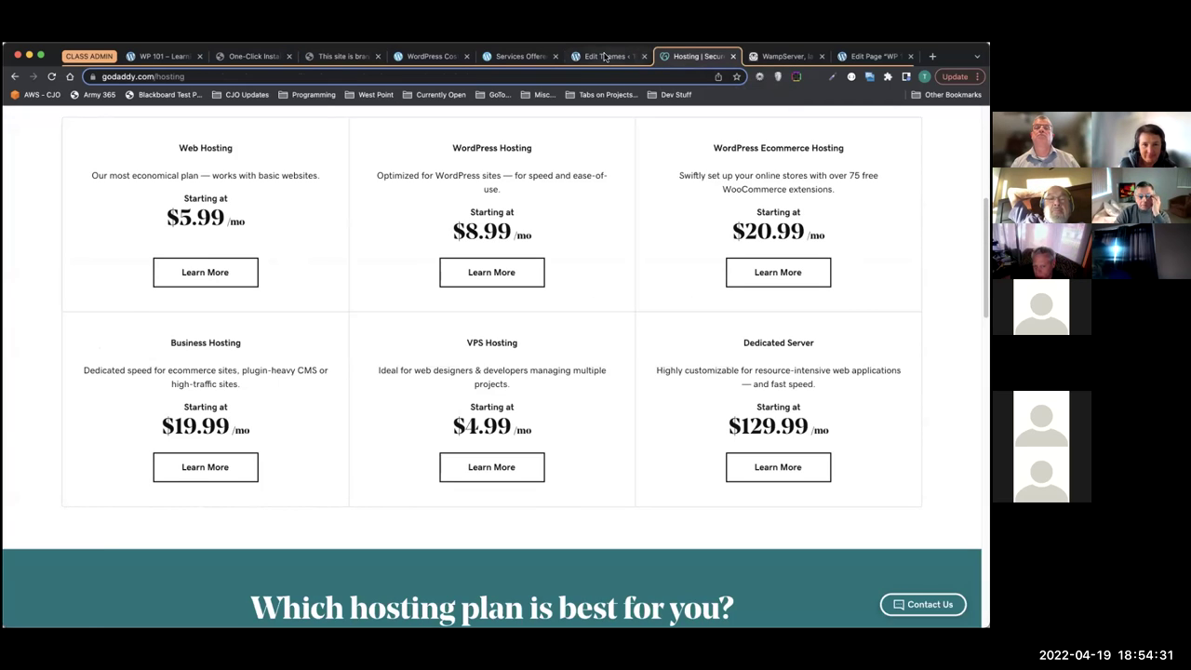
click(605, 56)
click(521, 56)
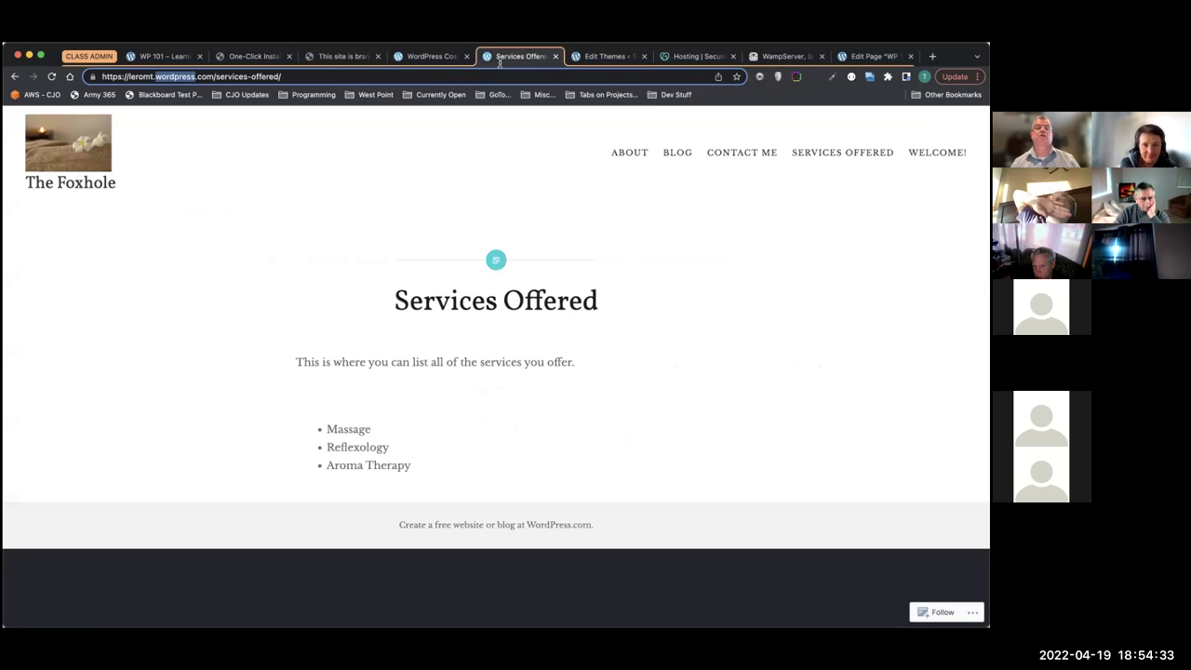
text(wo)
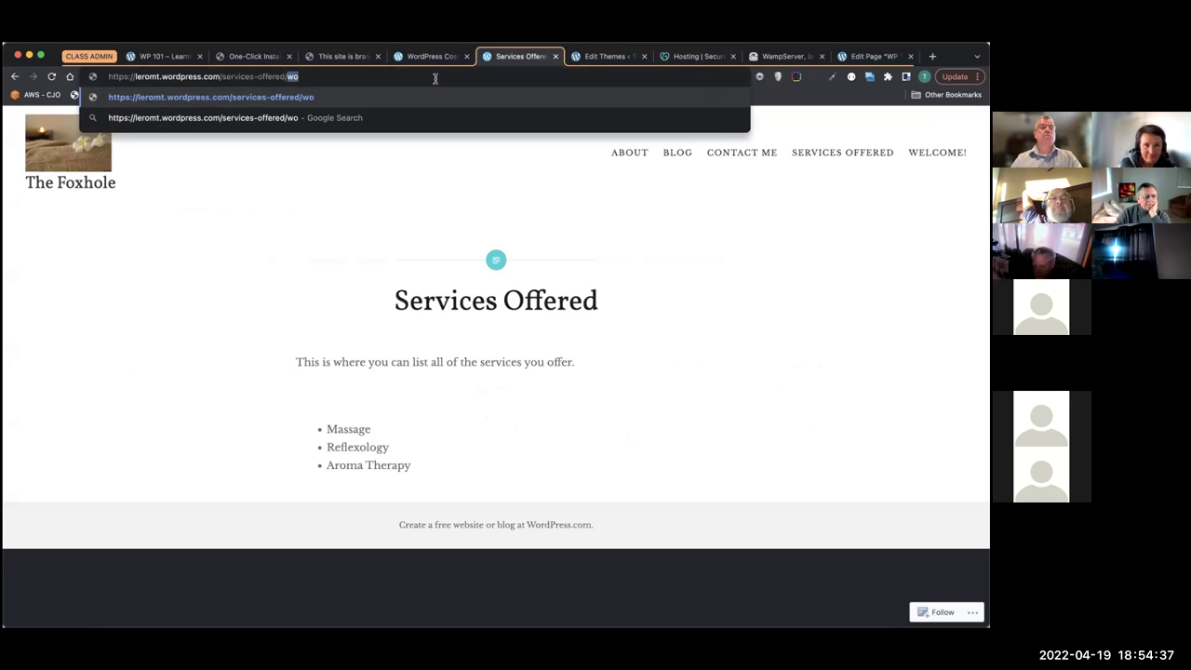
key(super+a)
text(wordp)
key(BackSpace)
key(BackSpace)
key(BackSpace)
key(BackSpace)
key(BackSpace)
text(wordpre)
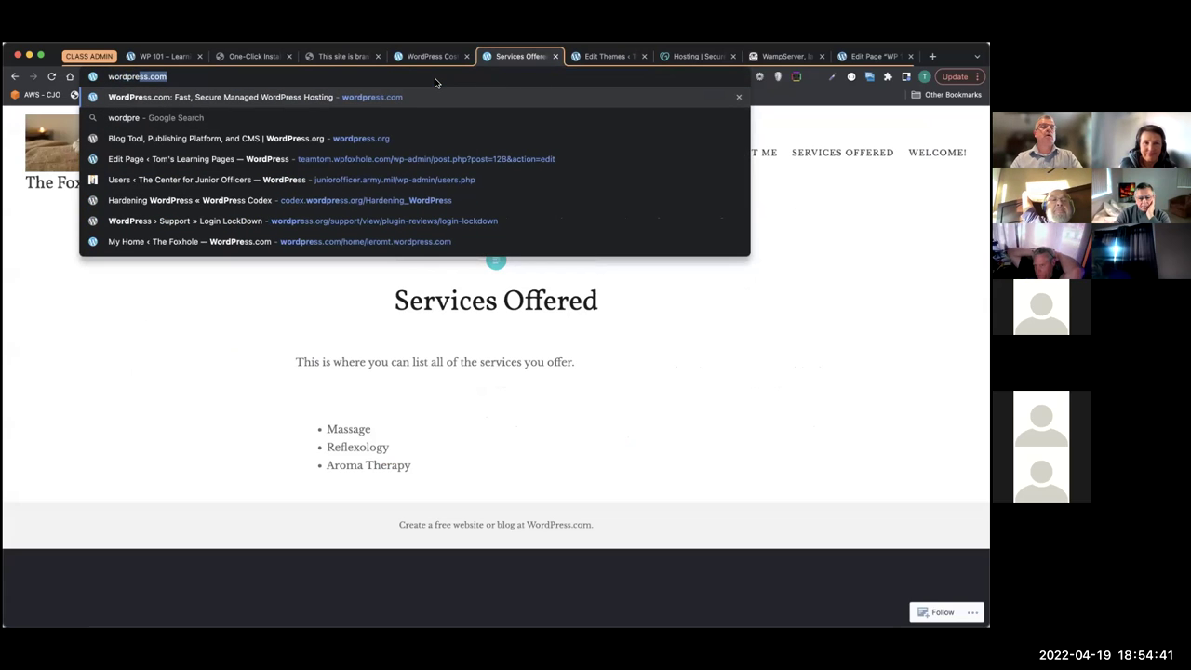
text(ss.o)
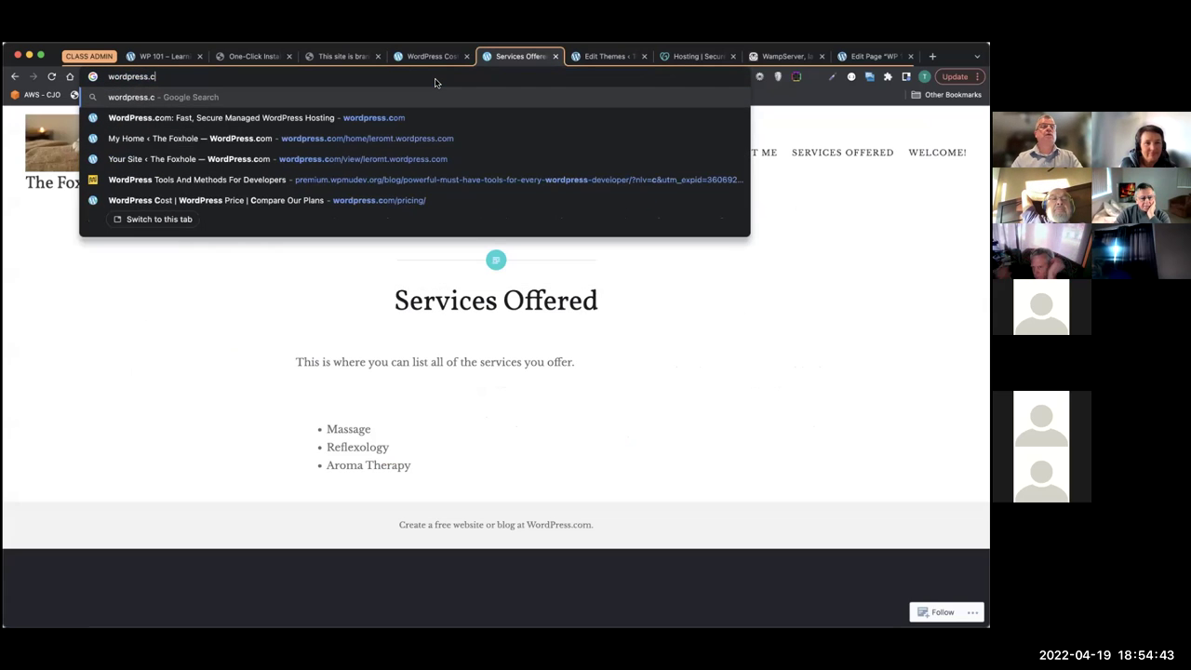
key(Return)
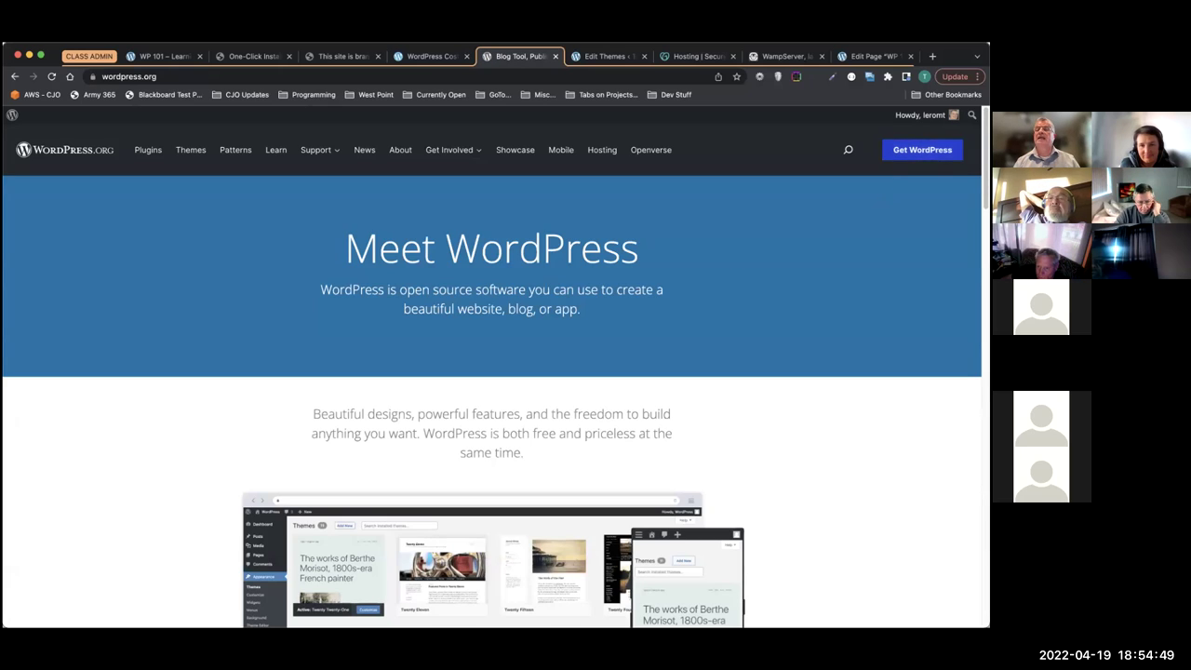
click(248, 58)
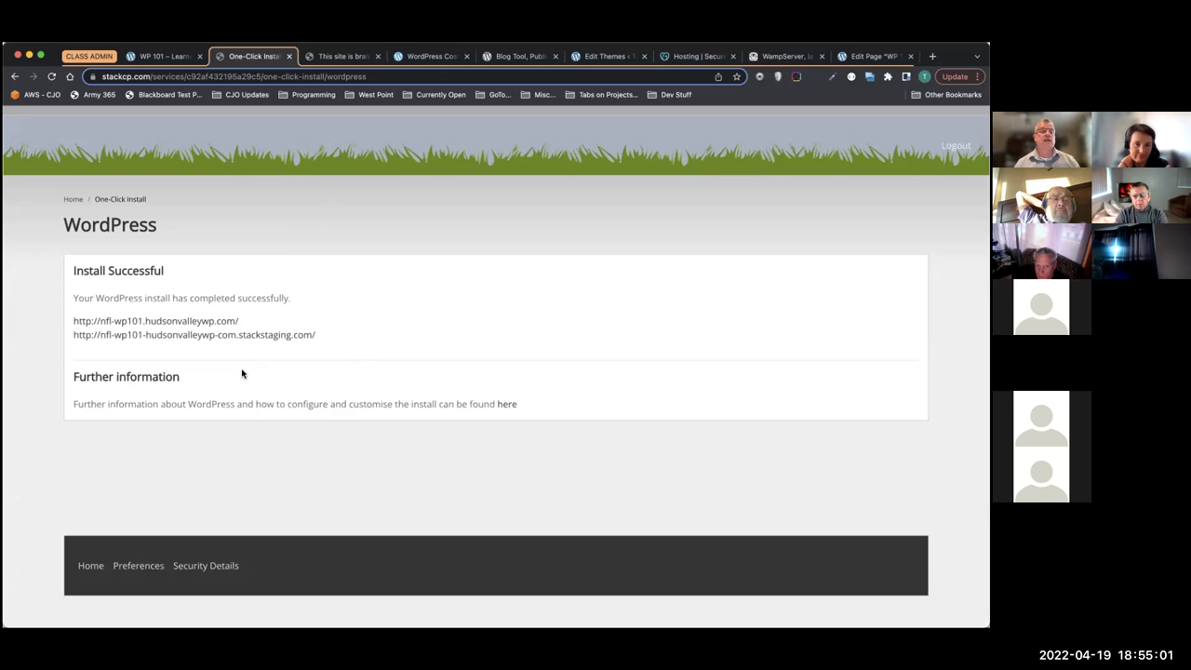
Reload the brand-new site, then open the installed site's address from StackCP's Install Successful page.
click(339, 57)
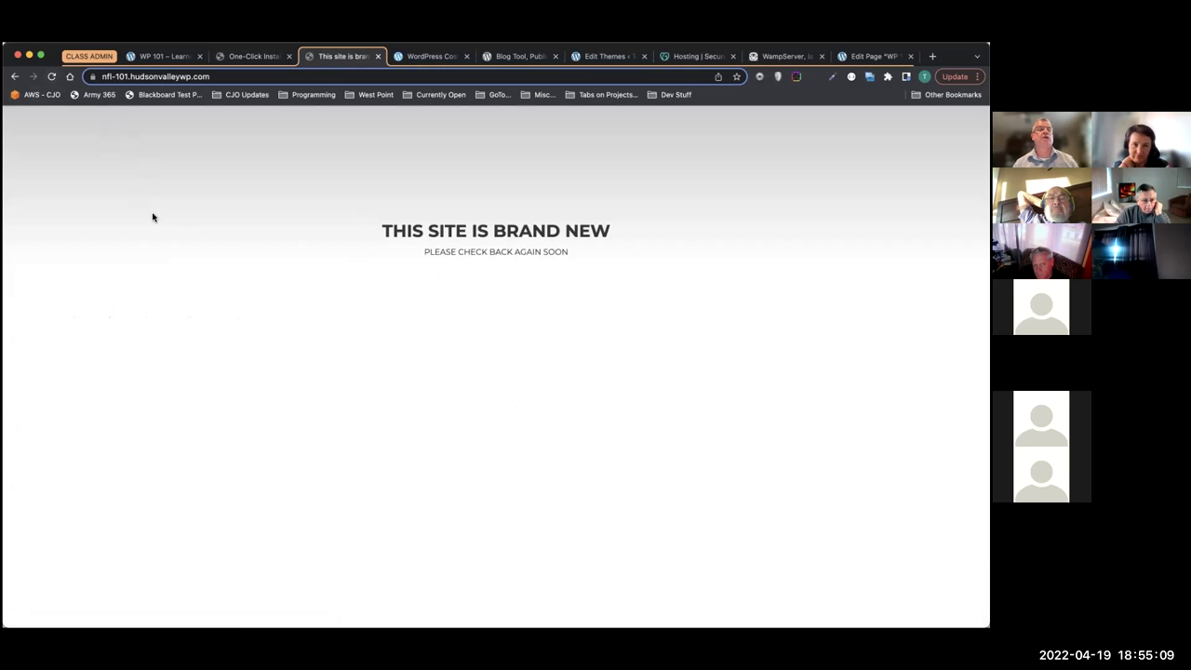
click(221, 80)
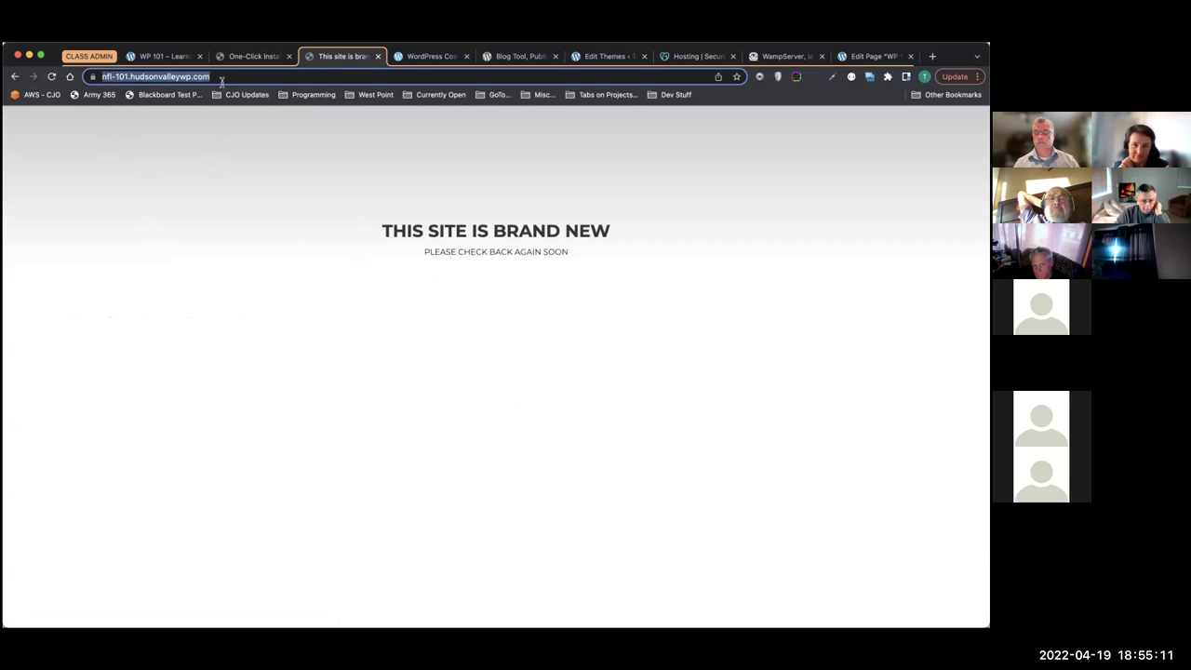
key(Return)
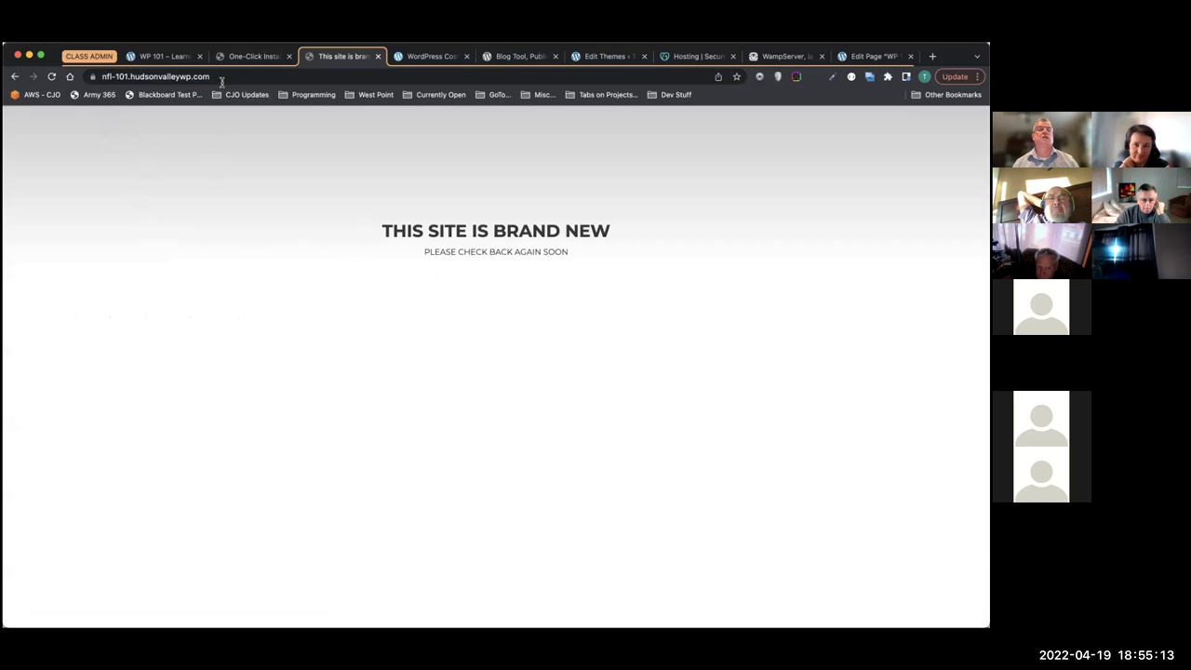
click(237, 58)
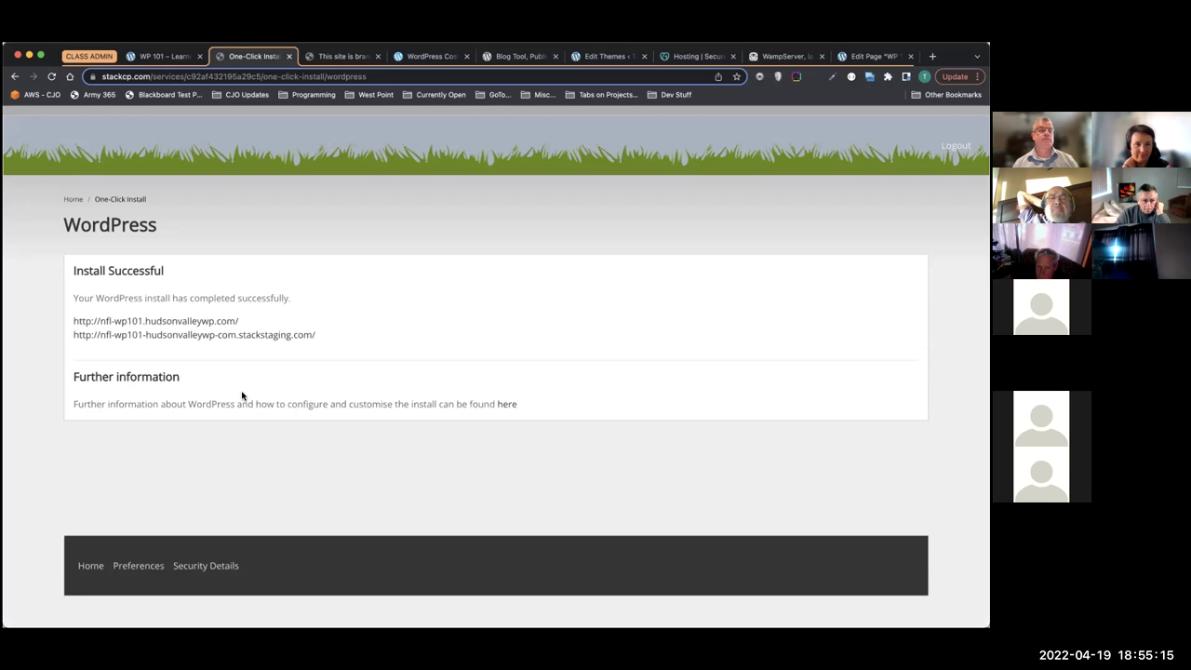
click(216, 321)
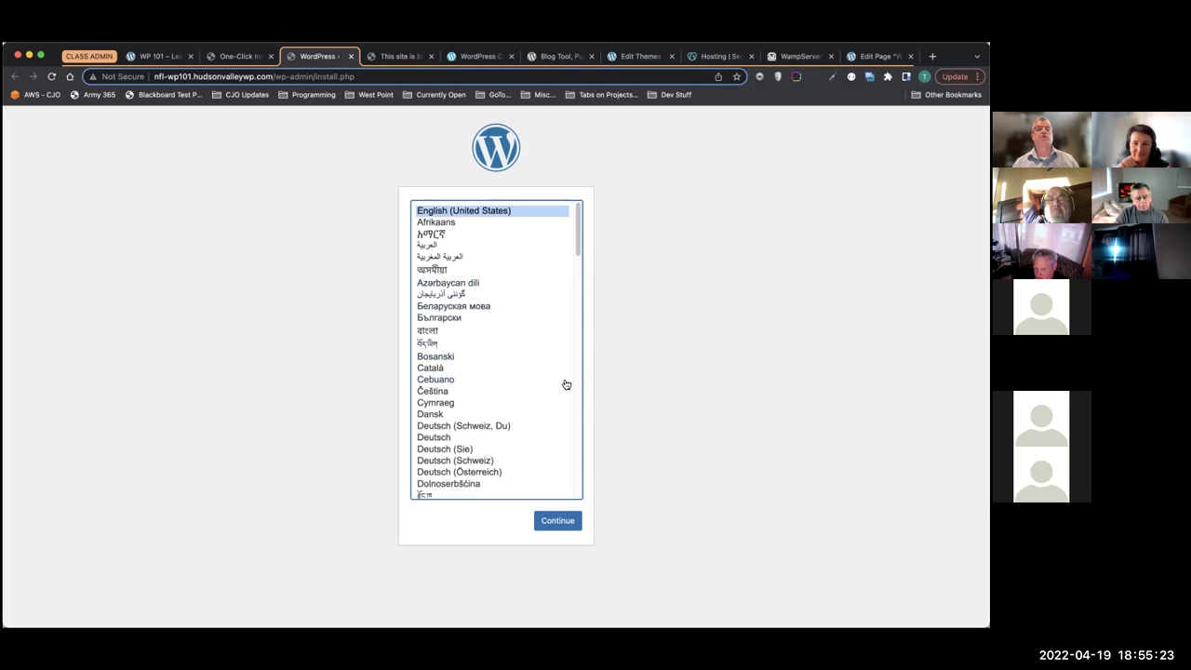
Continue in English (United States), enter site title 'NFL 101', username admin and a new password.
click(558, 522)
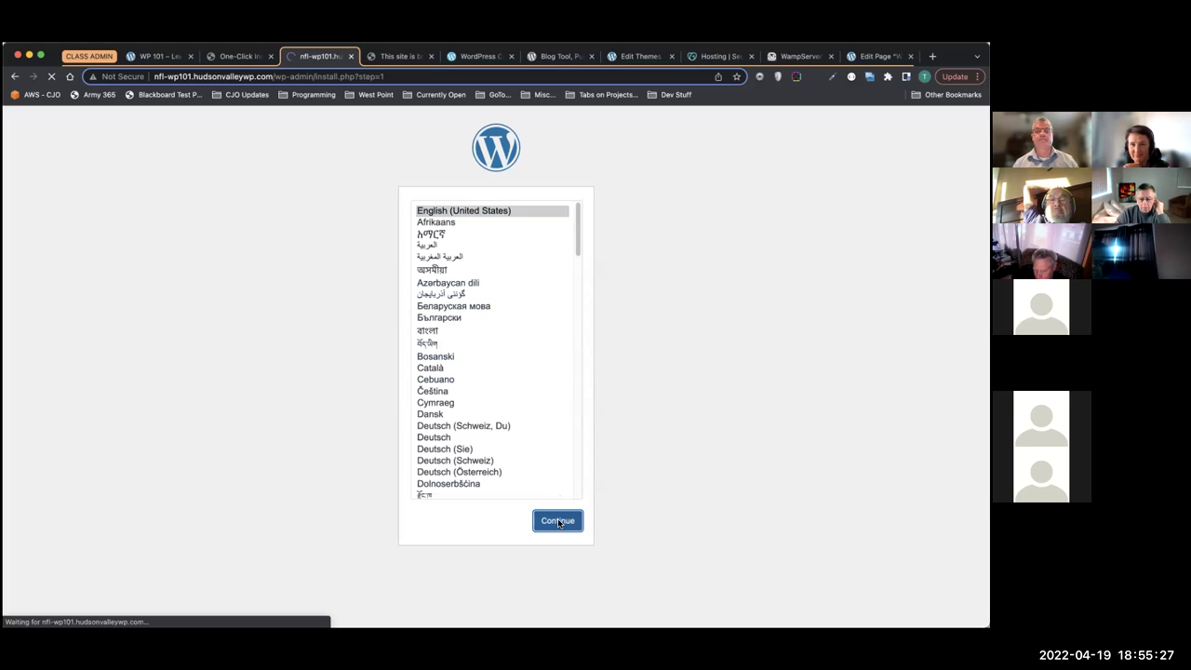
click(402, 340)
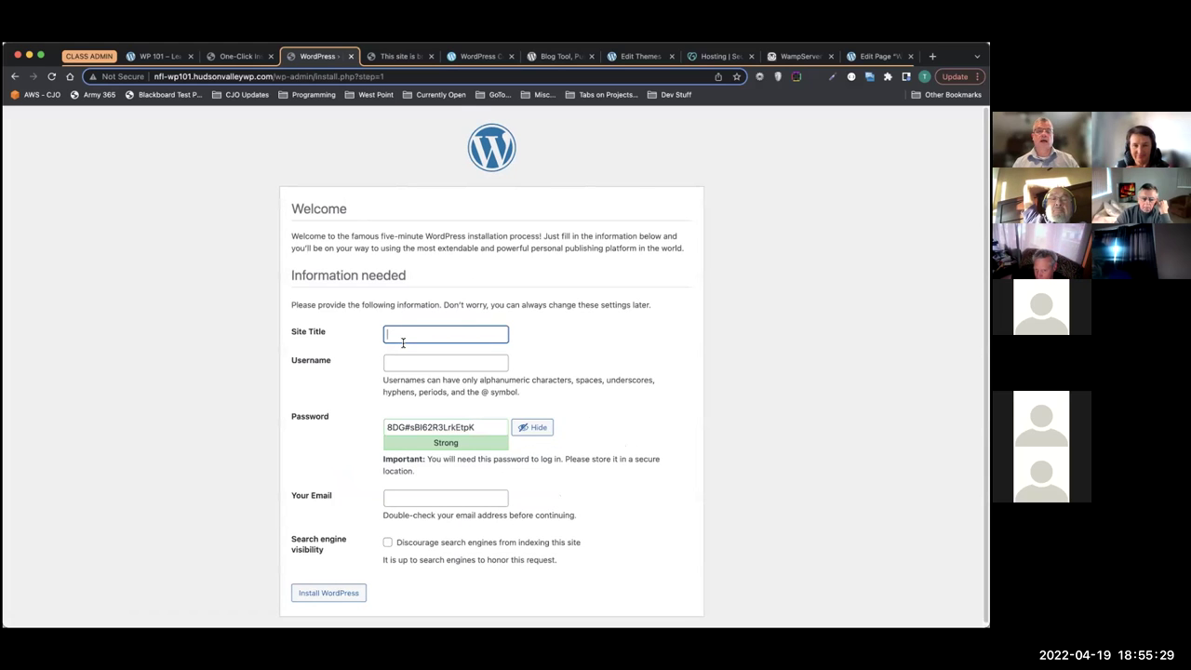
text(NFL 101)
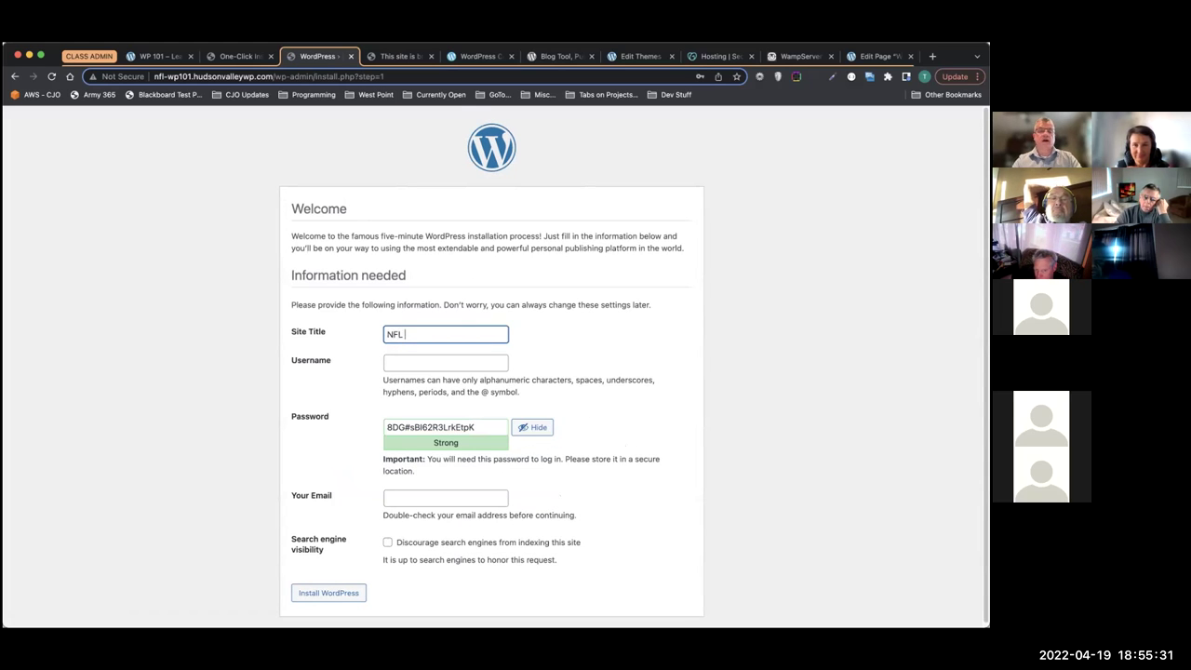
click(446, 363)
text(admin)
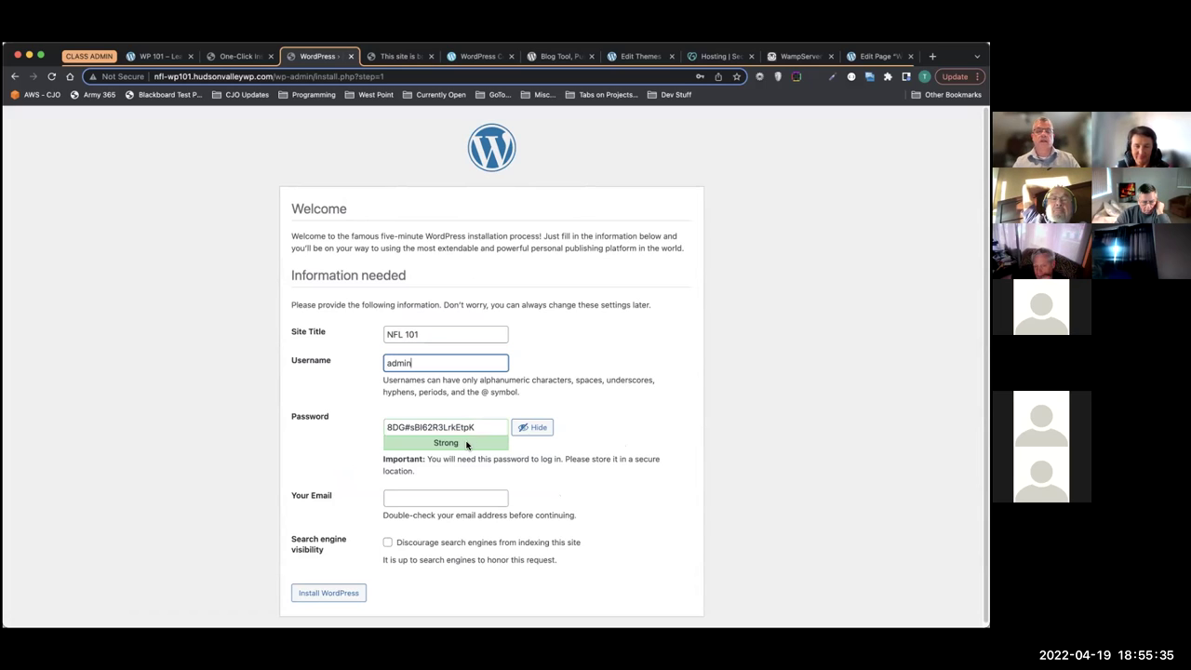
double_click(448, 428)
key(BackSpace)
key(BackSpace)
key(BackSpace)
key(BackSpace)
key(BackSpace)
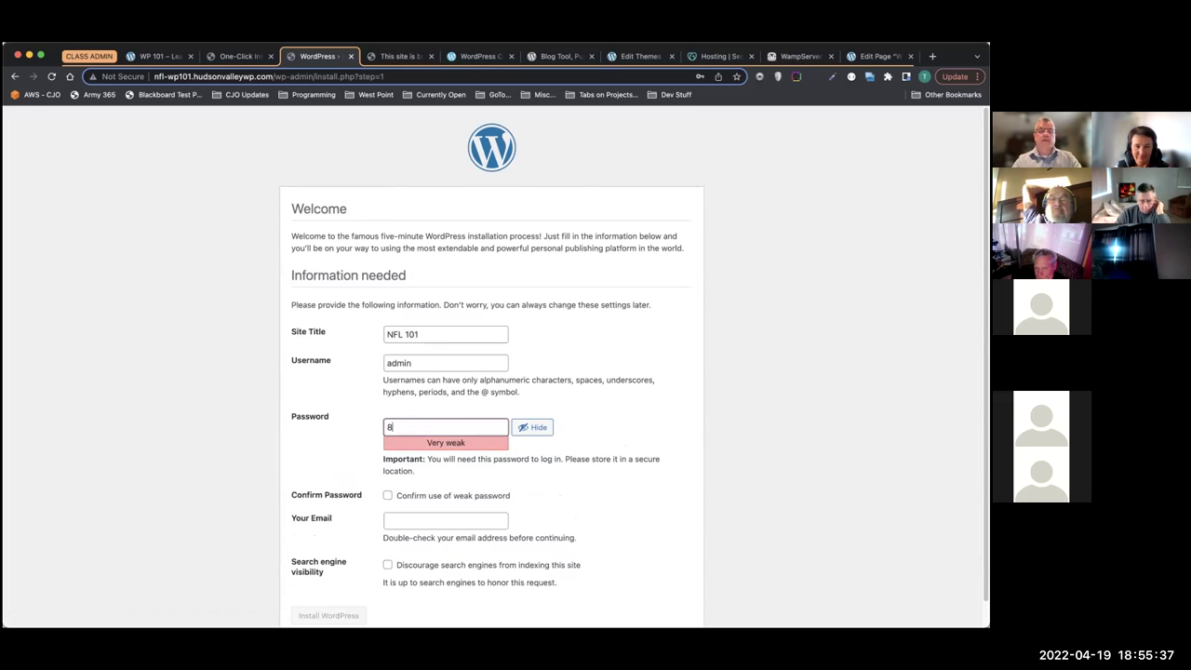
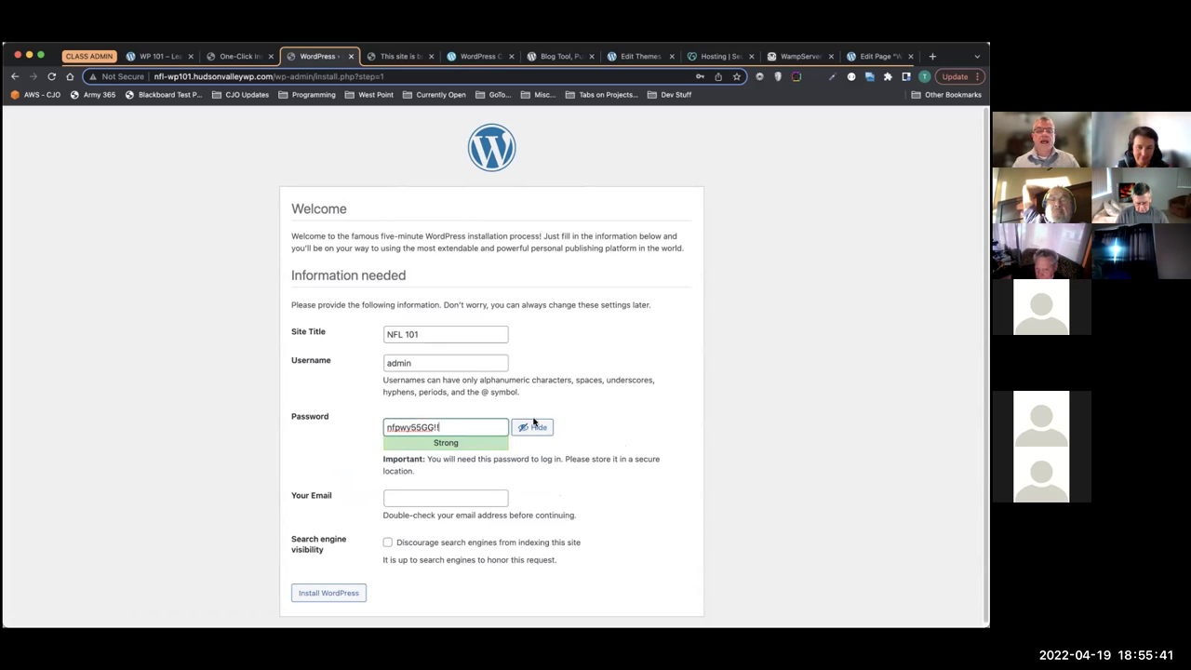
Enter the admin e-mail address, mask the password, and run the WordPress installation.
scroll(480, 478, down, 1)
click(403, 494)
text(bogus@email.com)
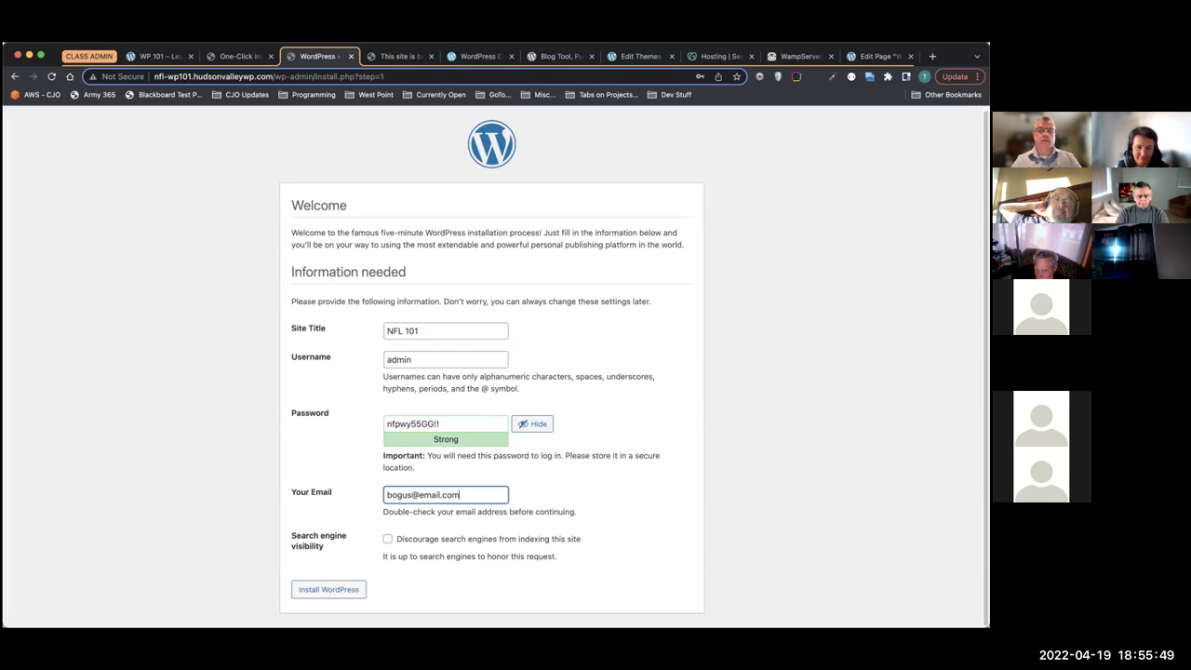
scroll(552, 500, up, 1)
click(532, 431)
scroll(558, 430, down, 1)
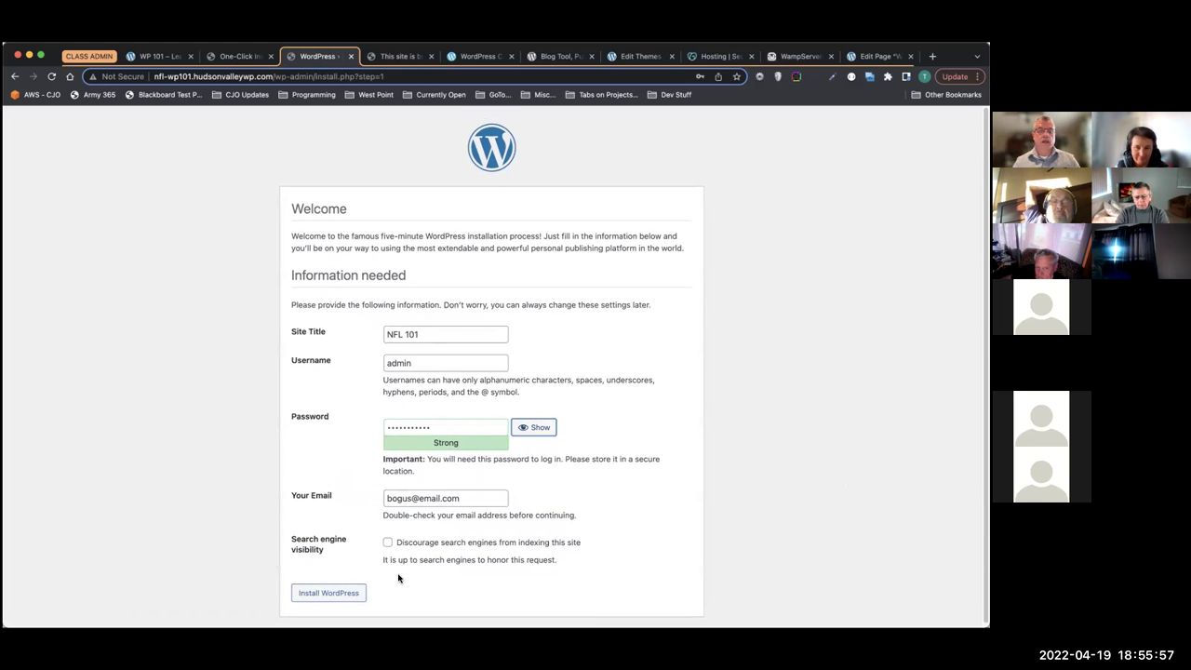
click(341, 593)
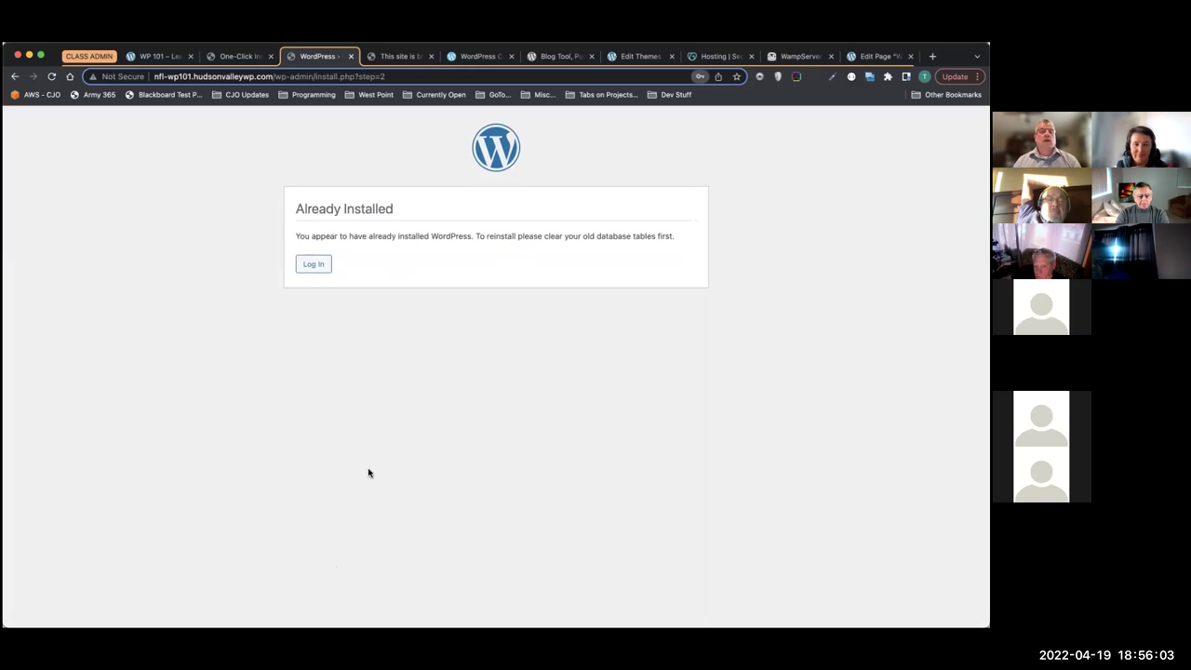
Log in to the NFL 101 site on wp-login.php as admin with the account password.
click(311, 265)
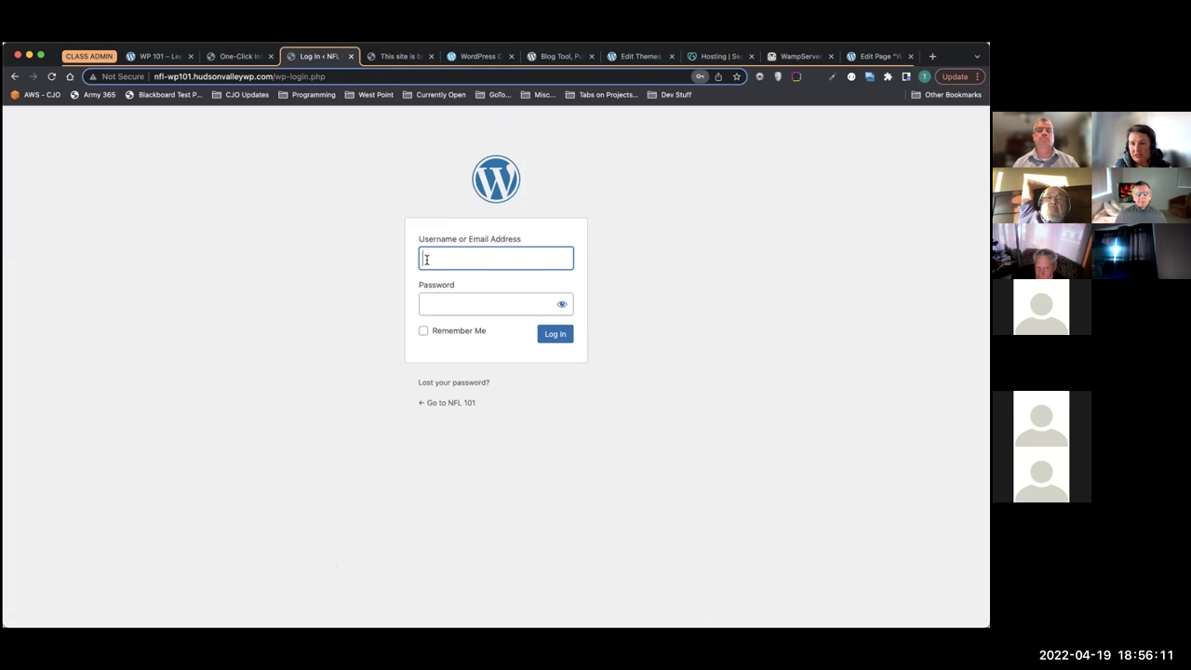
text(admin)
key(Tab)
text(●●●●●●●●●●●)
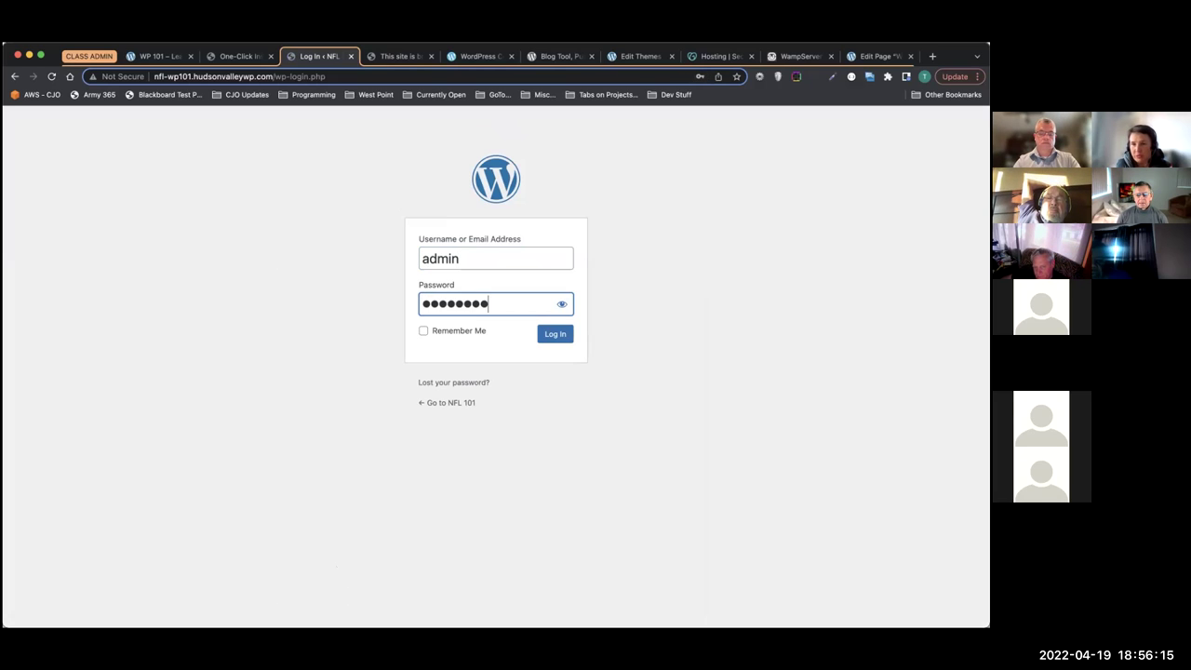
text(●)
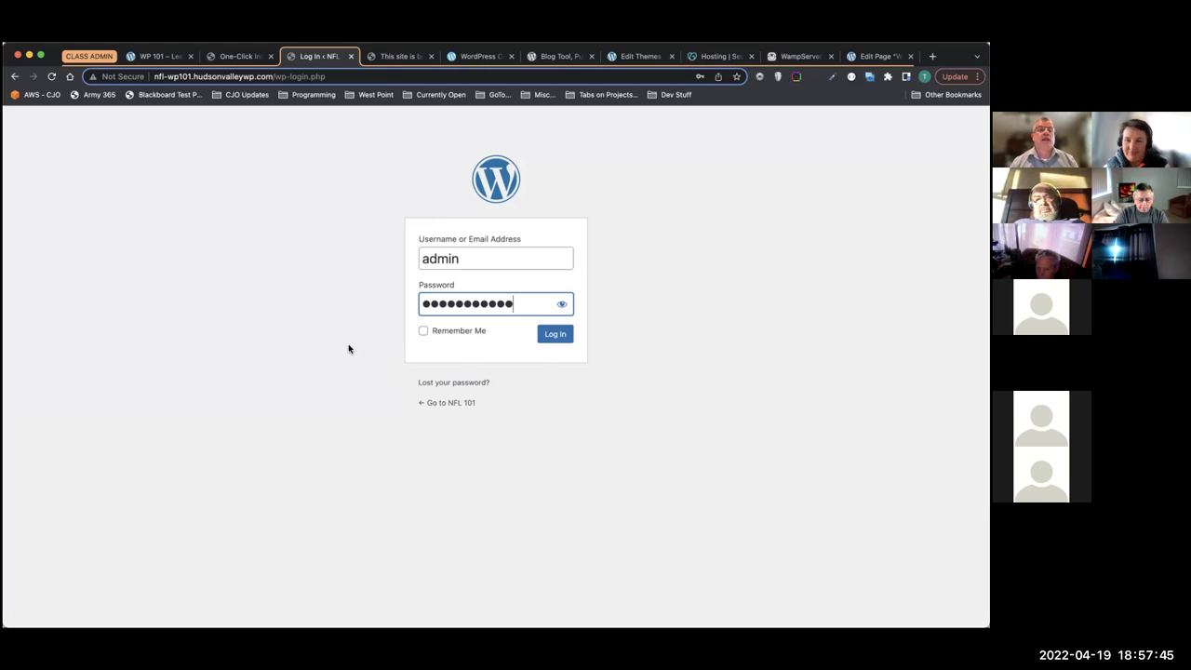
click(463, 259)
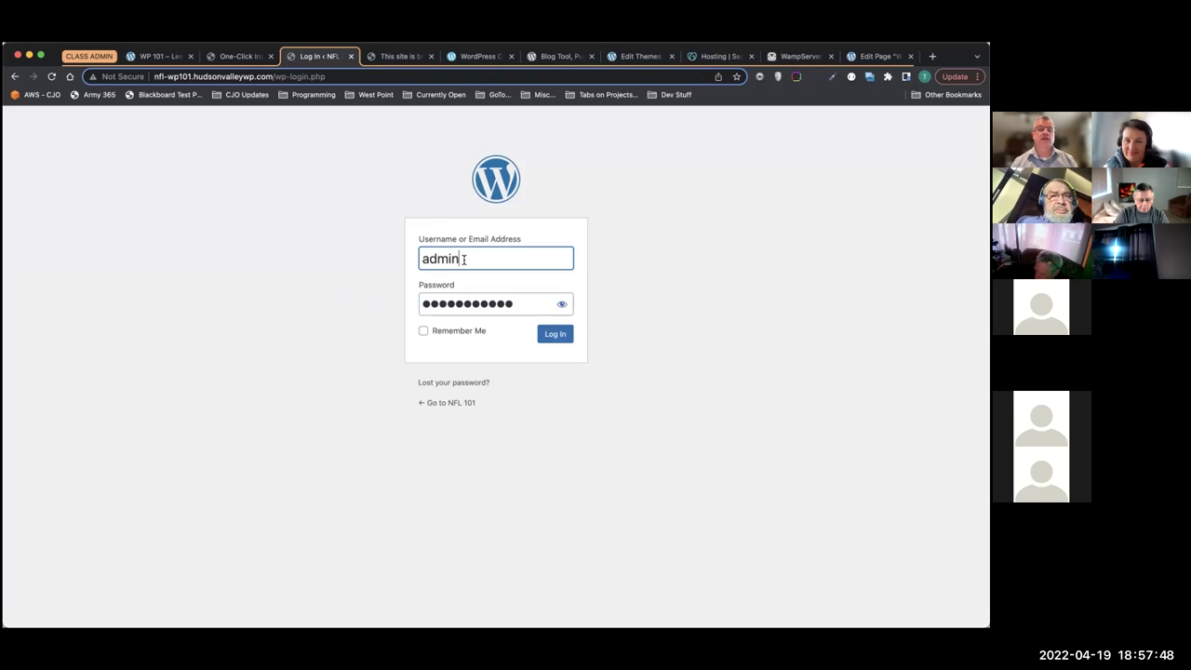
click(551, 335)
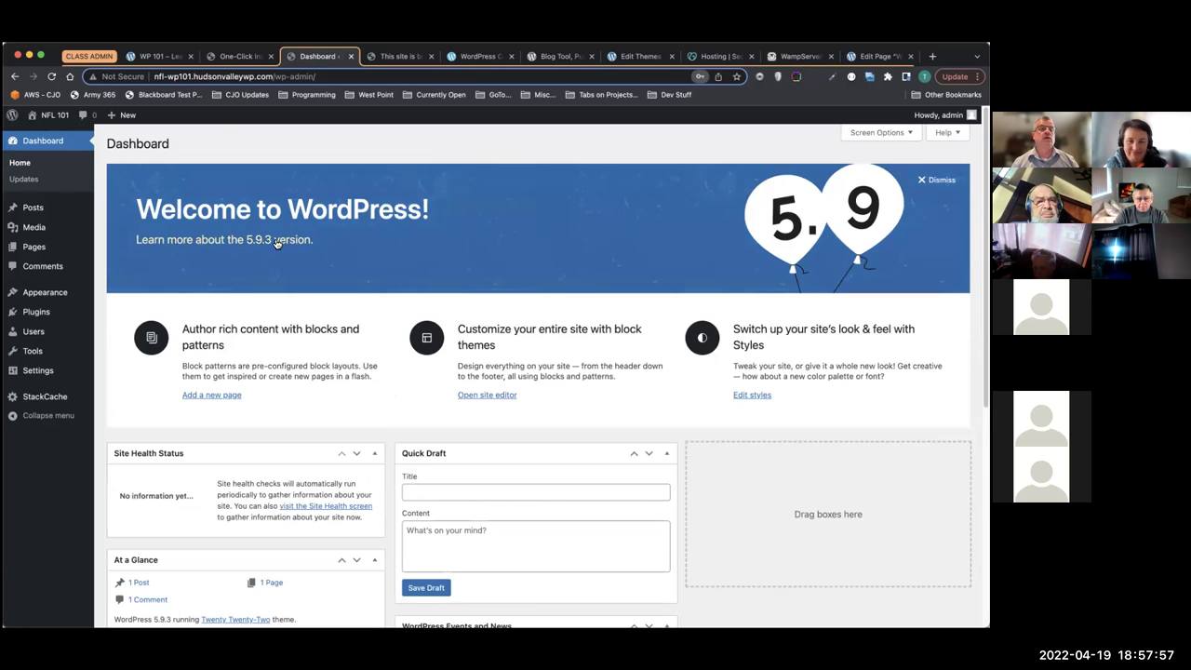
Open the NFL 101 live site from the admin bar and scroll its Hello world front page.
click(215, 87)
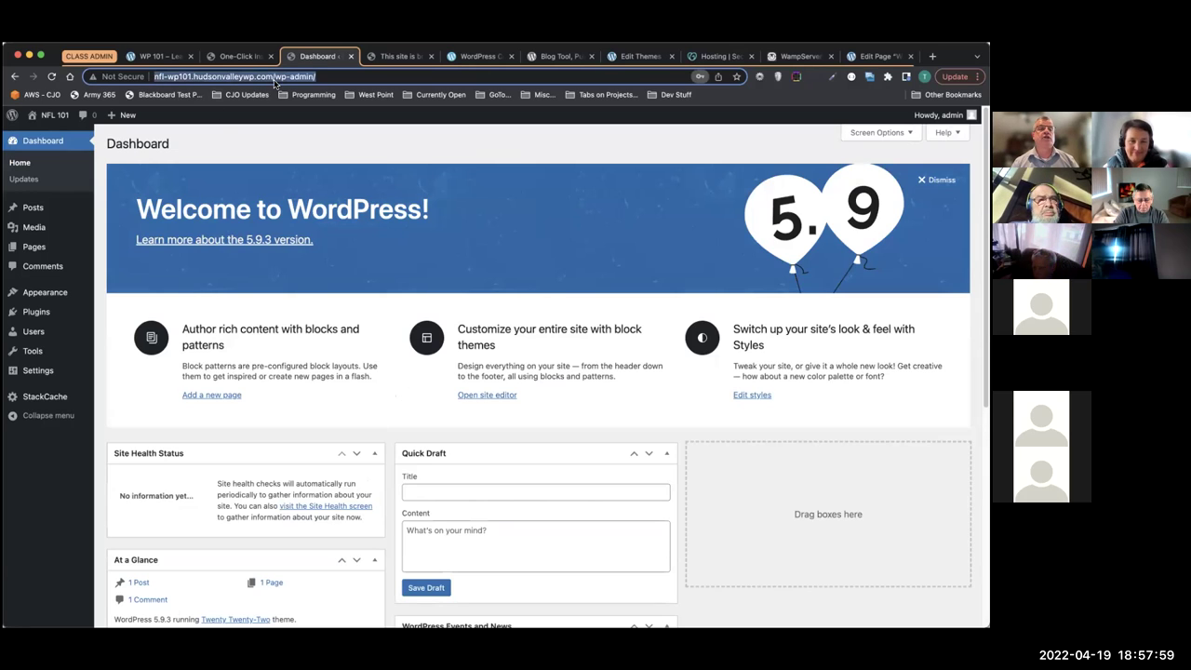
mouse_move(46, 128)
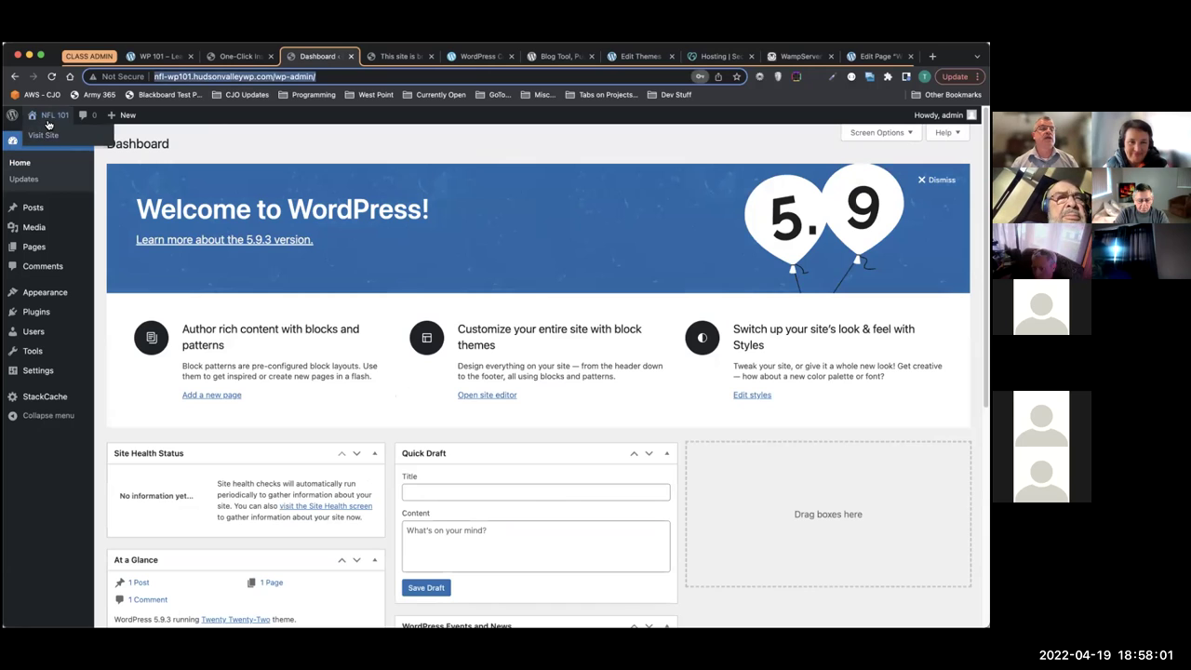
super+click(65, 140)
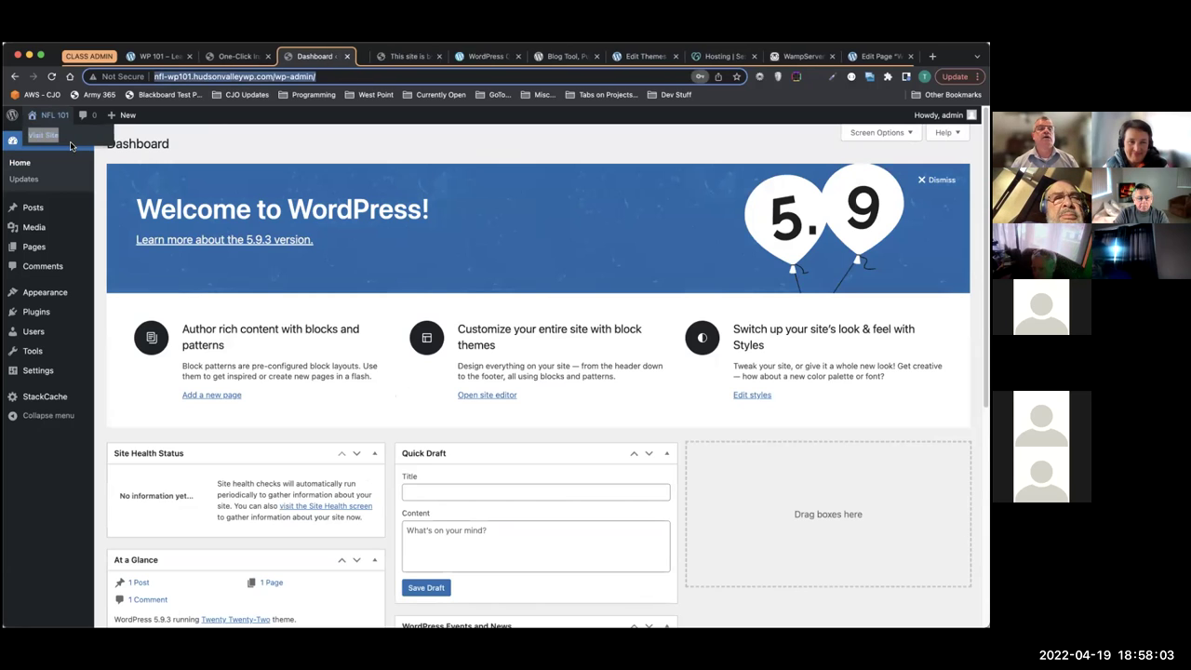
click(370, 56)
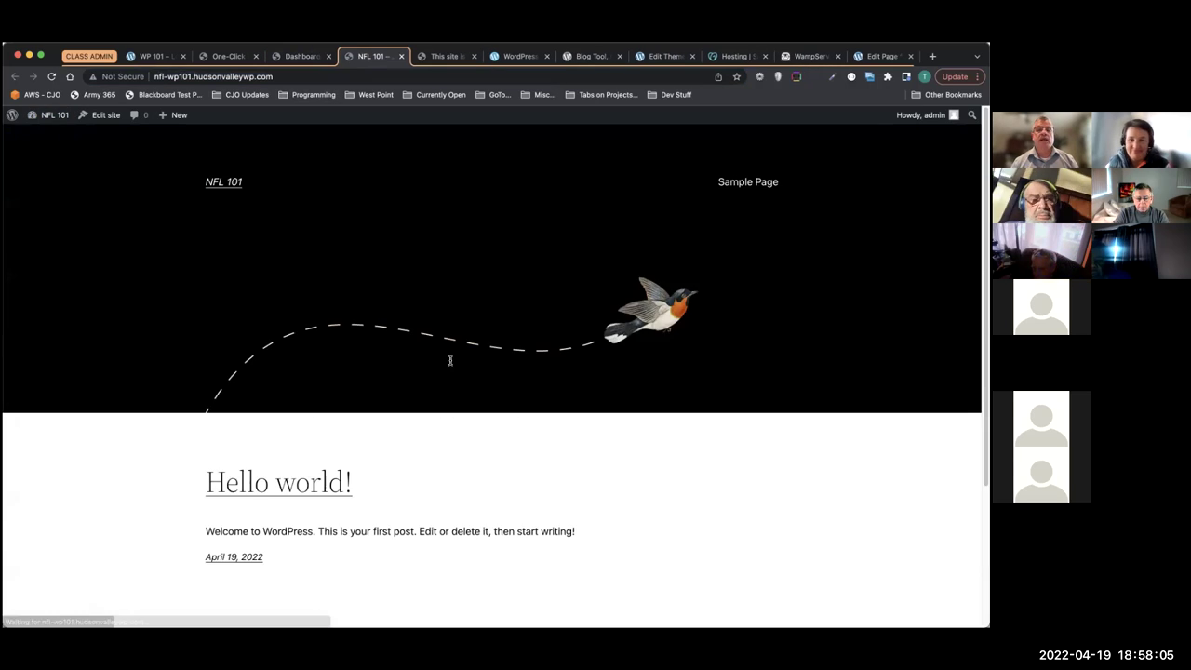
scroll(450, 360, down, 1)
scroll(450, 360, down, 3)
scroll(450, 360, up, 4)
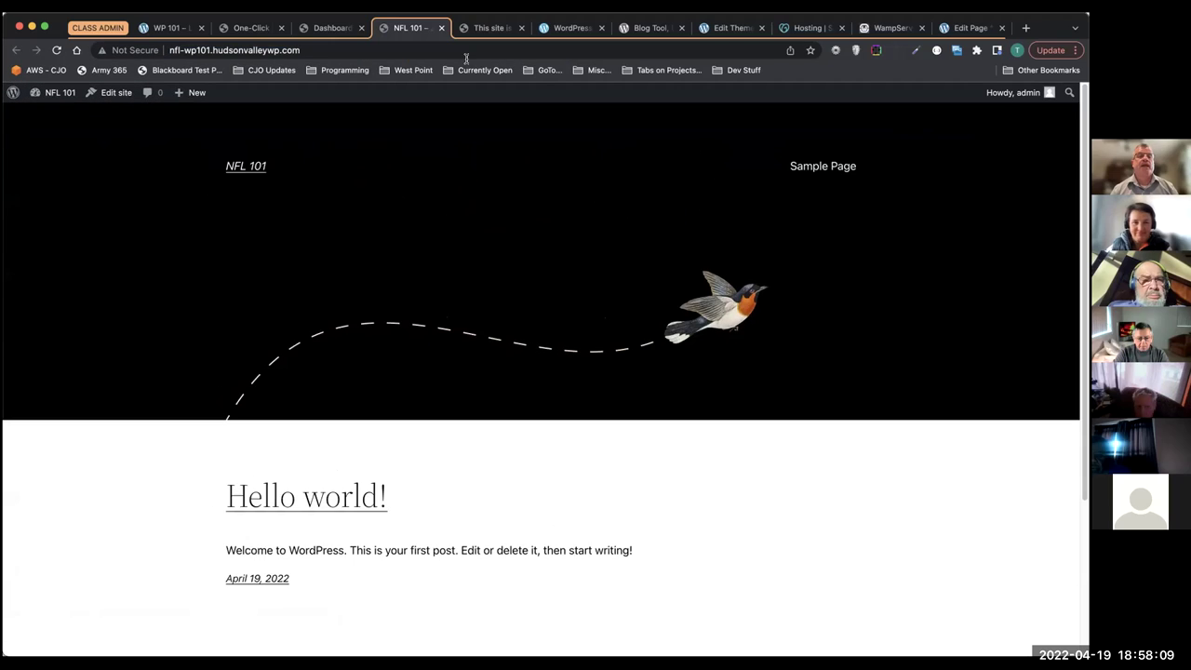
Revisit the Dashboard, StackCP install results and front page tabs, ending on the WP 101 page.
click(331, 28)
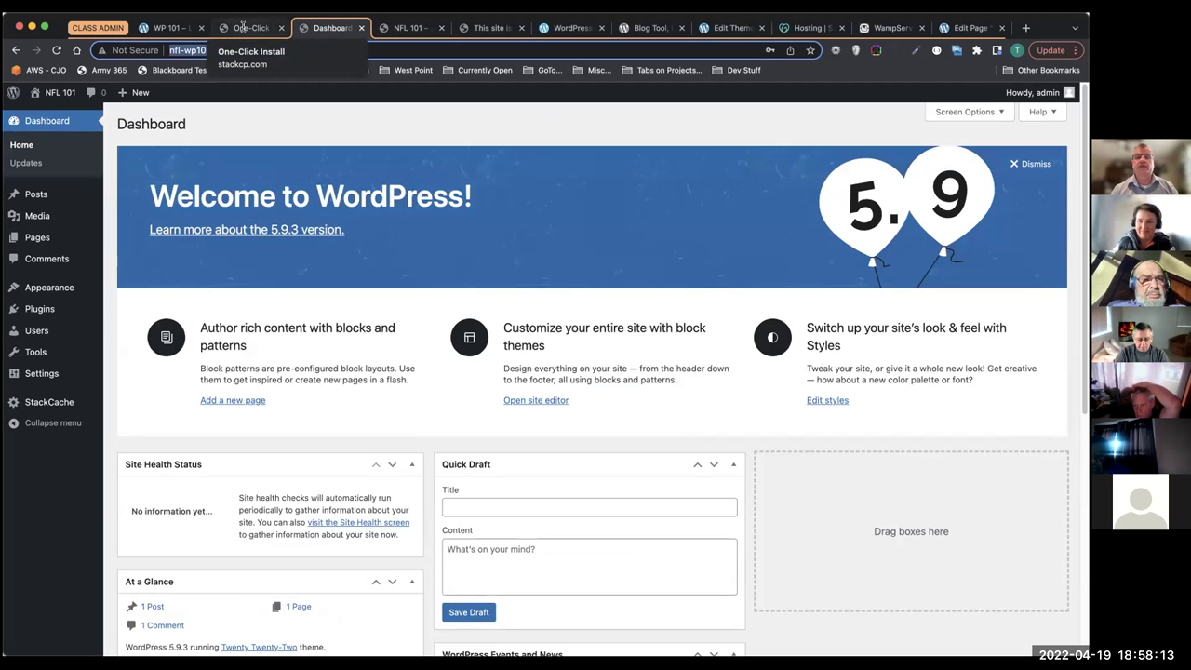
click(243, 28)
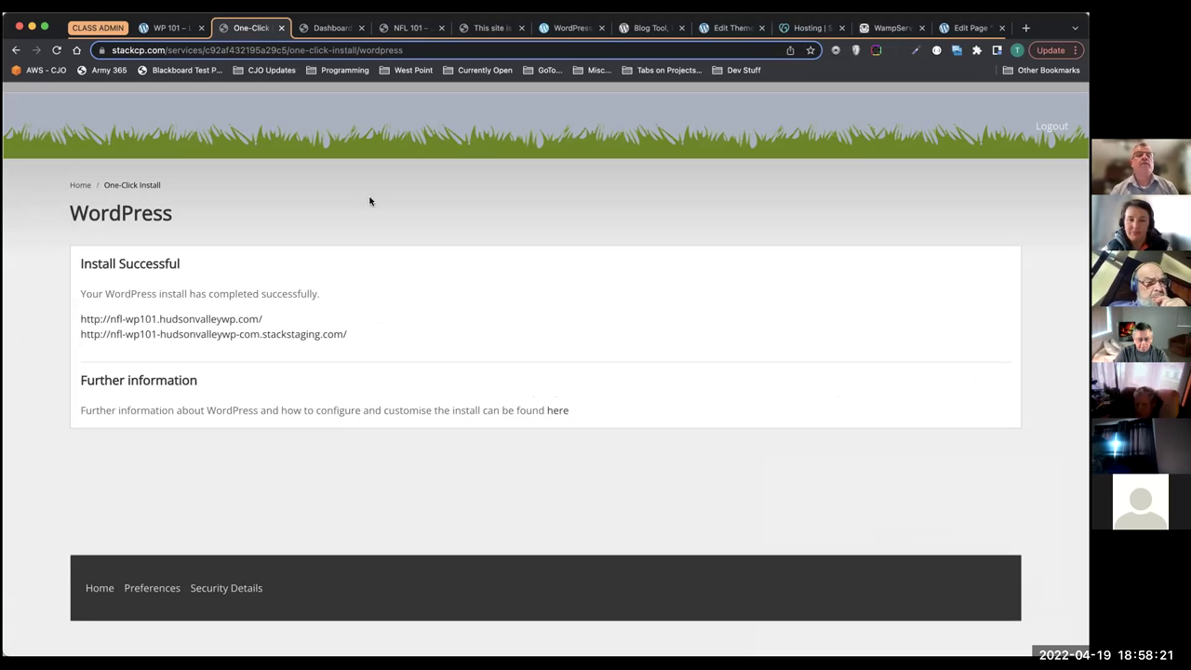
click(332, 29)
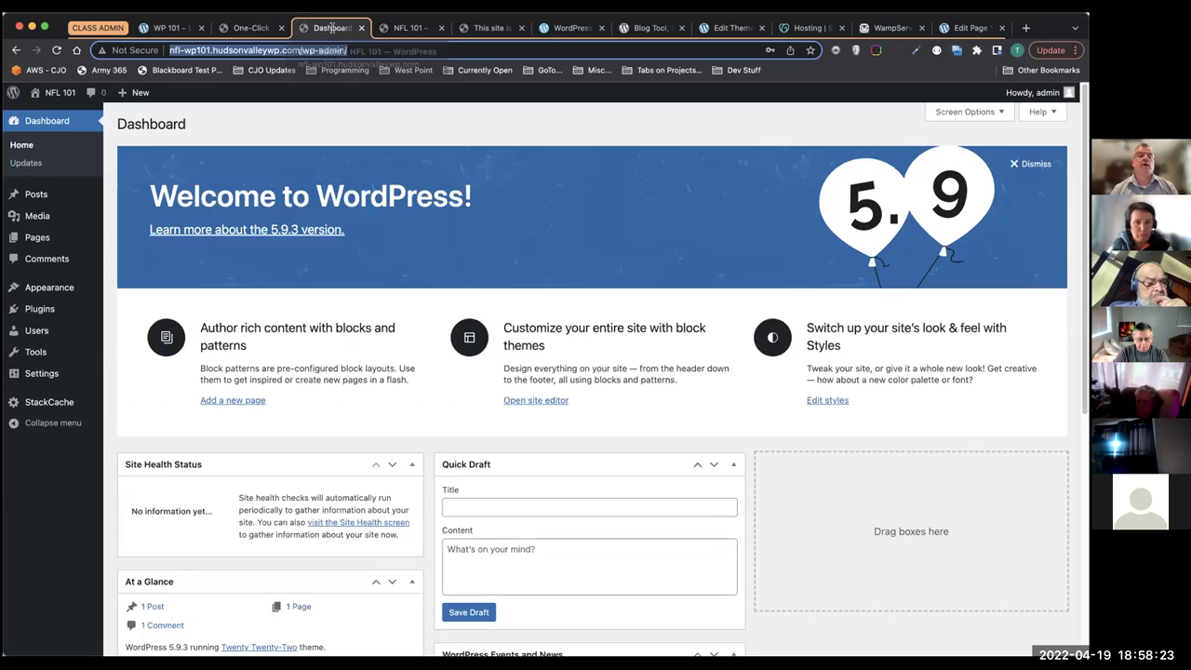
click(409, 28)
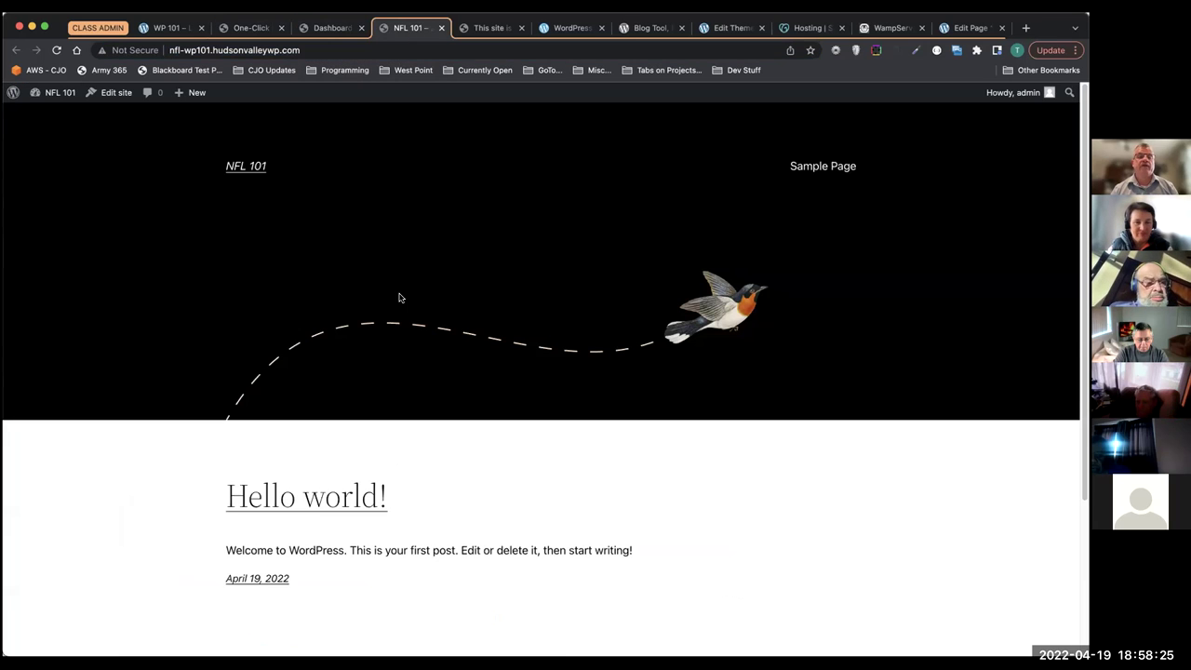
scroll(399, 296, down, 4)
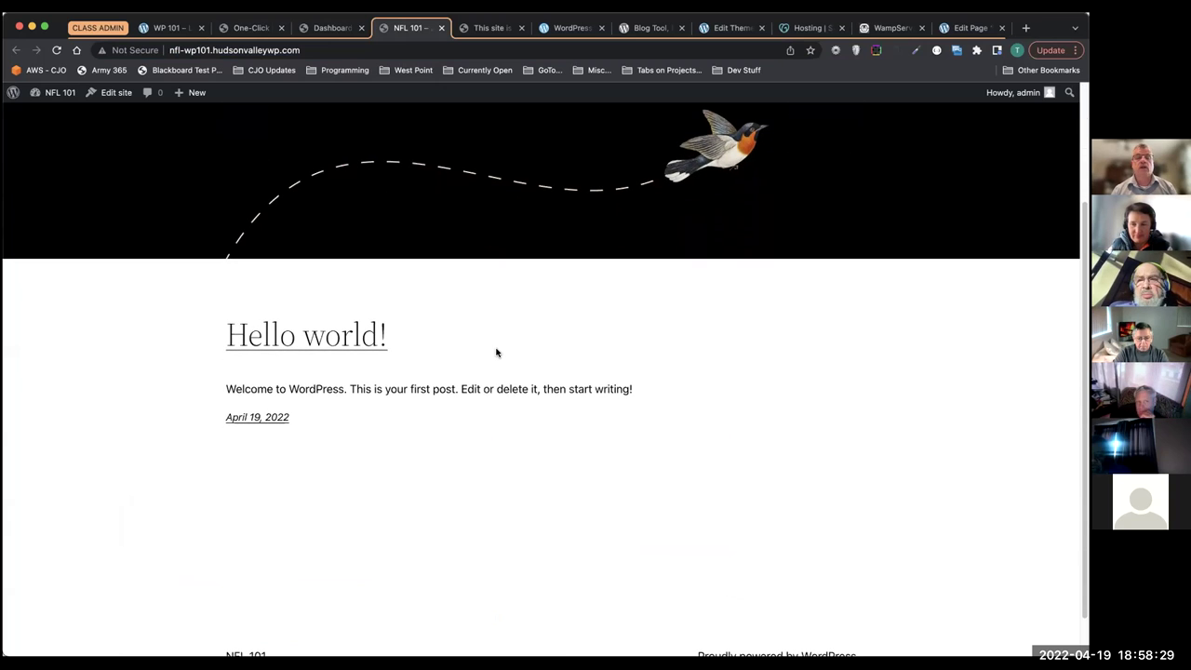
scroll(496, 352, down, 1)
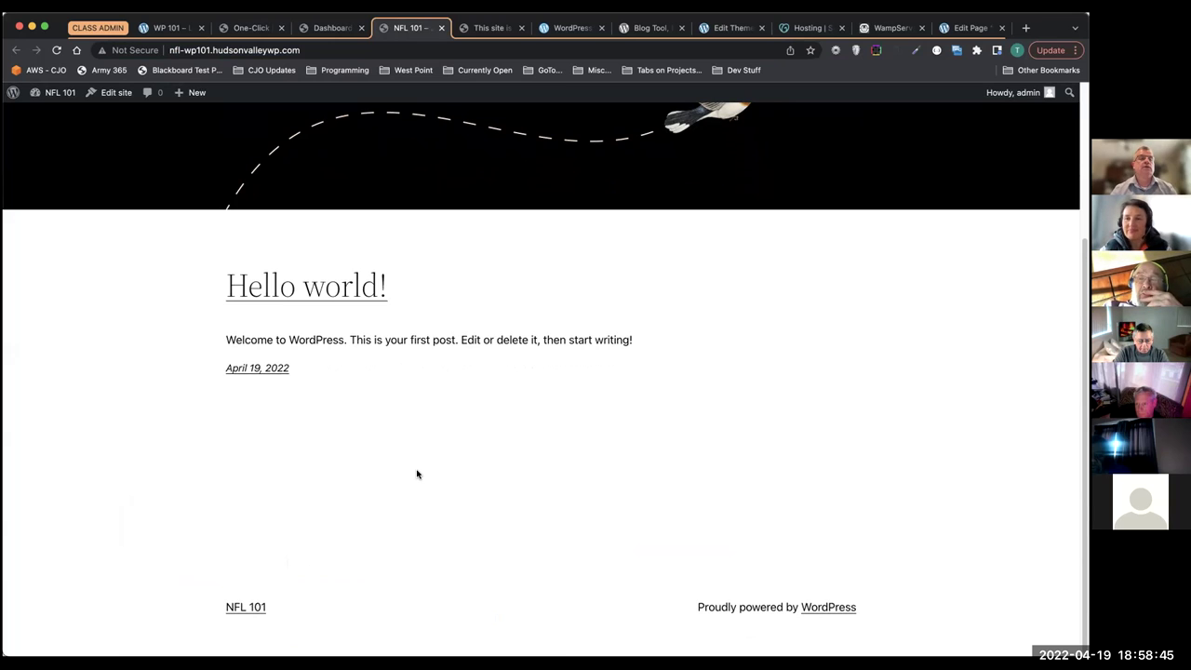
click(163, 30)
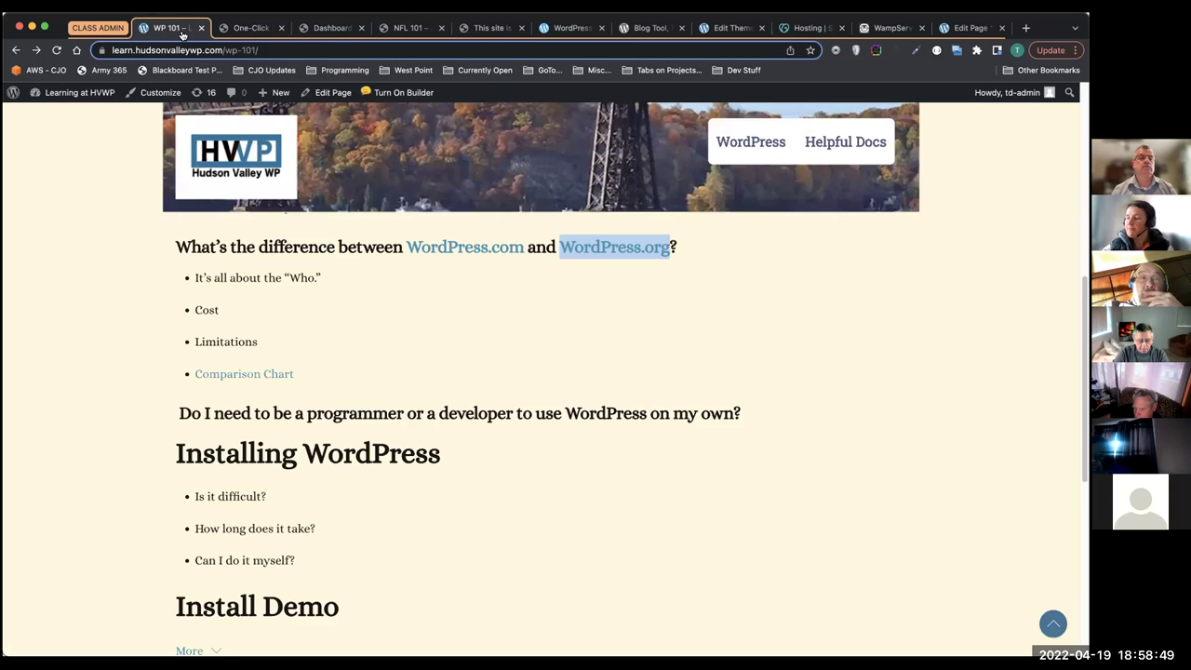
Return from the install results to the hudsonvalleywp.com Service Overview and scroll through its CDN, Web Files and One-Click Install tools.
click(326, 30)
click(247, 30)
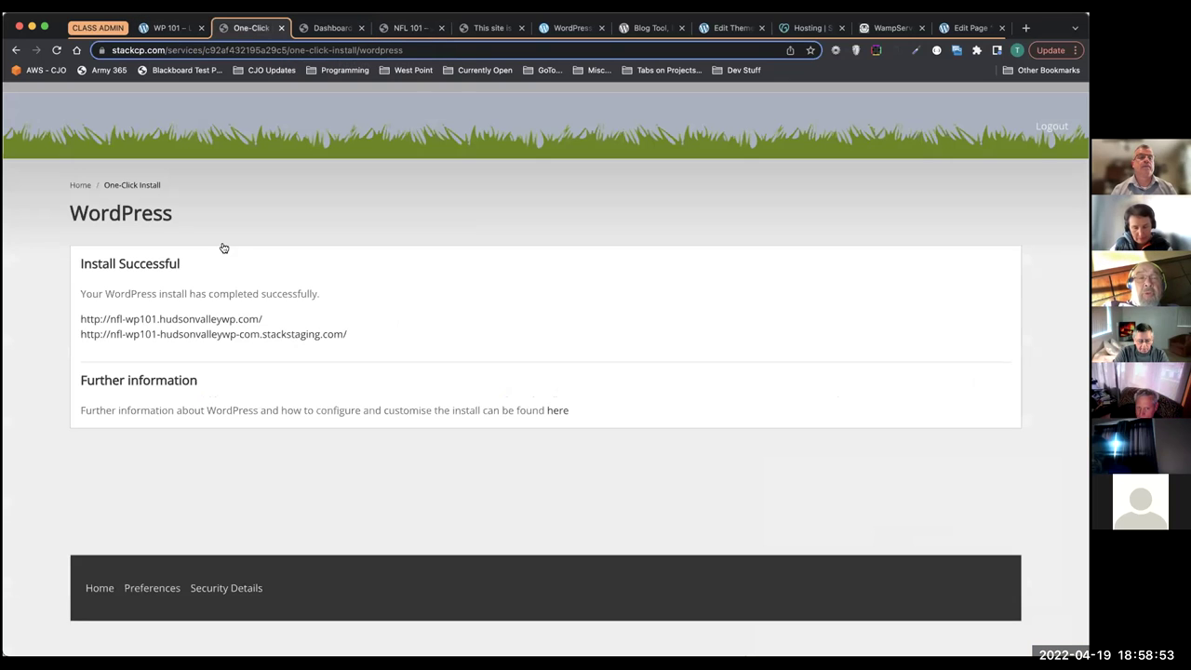
click(80, 186)
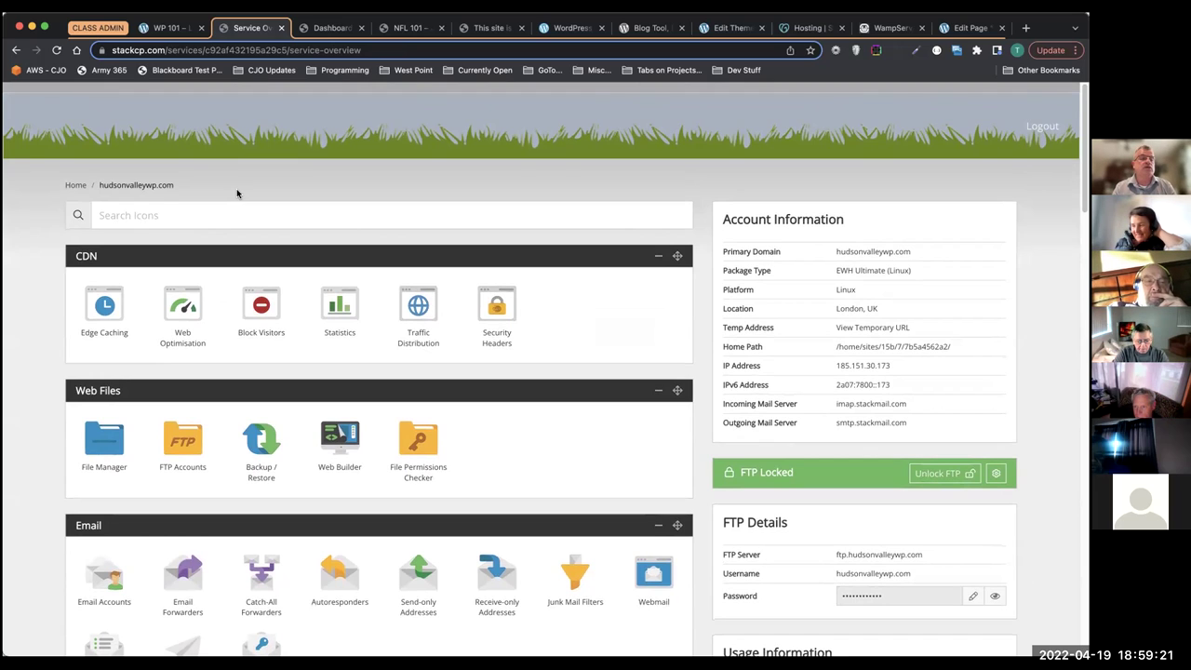
scroll(370, 373, down, 2)
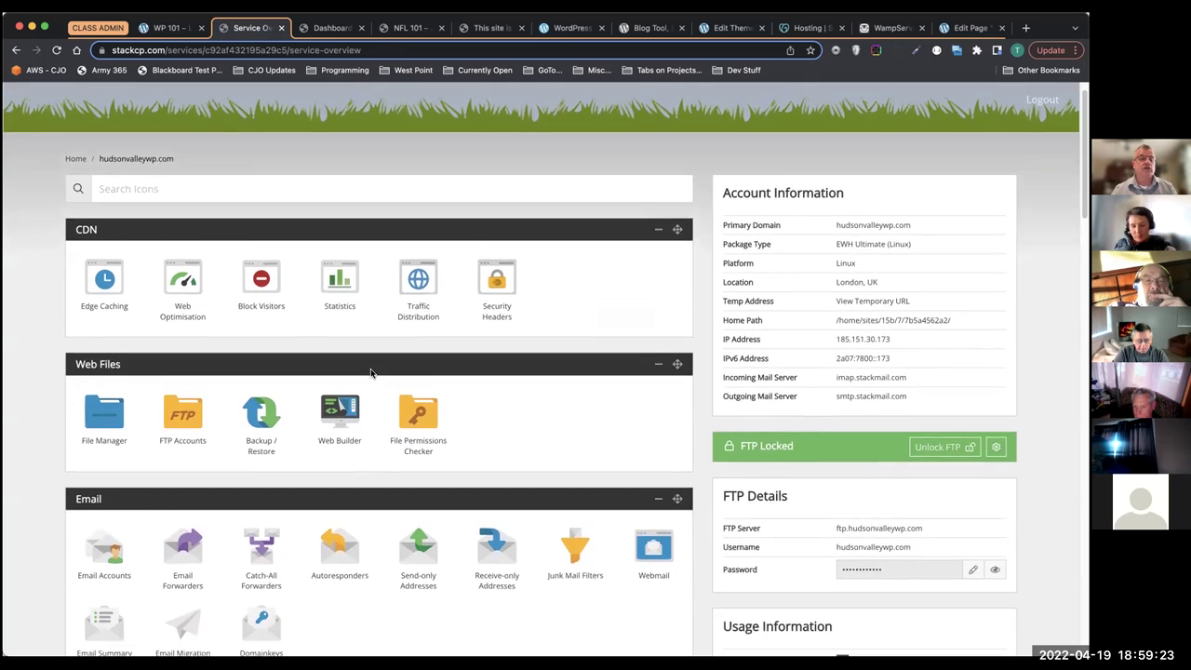
scroll(370, 373, down, 20)
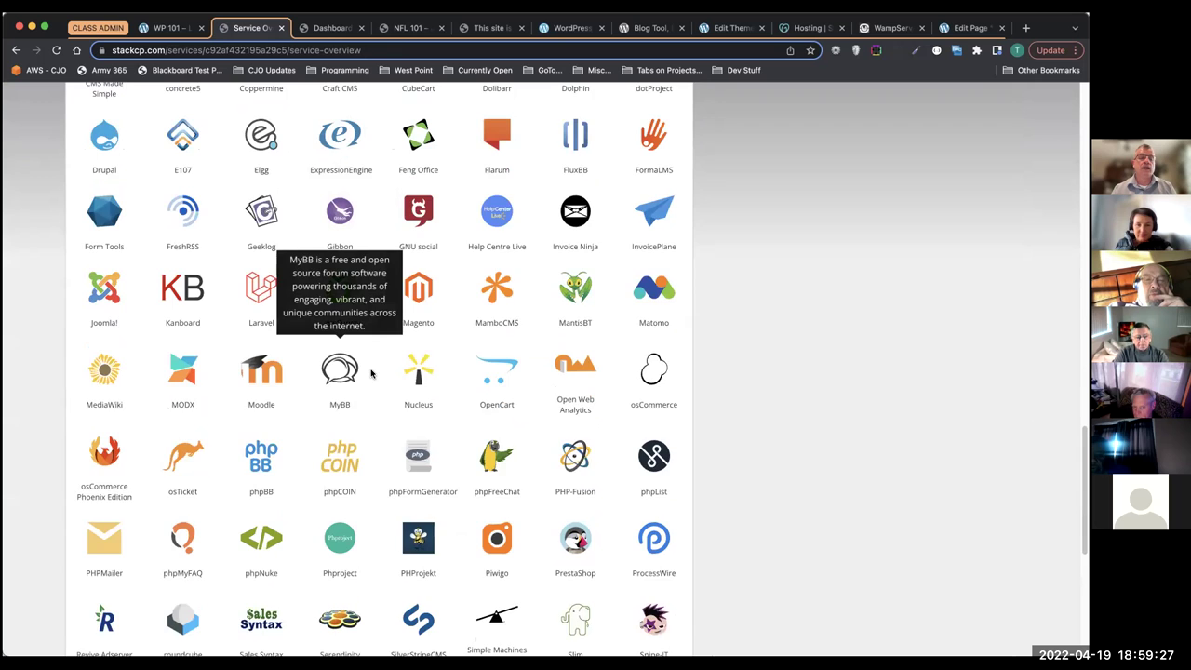
scroll(370, 373, up, 15)
scroll(370, 373, up, 10)
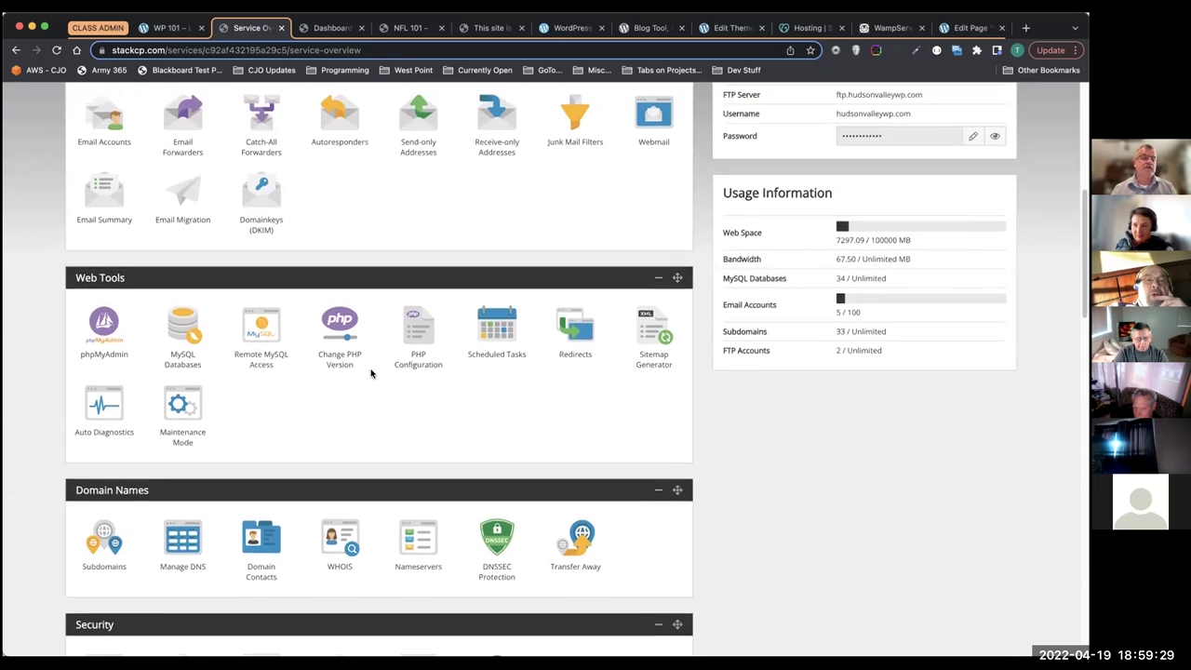
scroll(370, 373, up, 3)
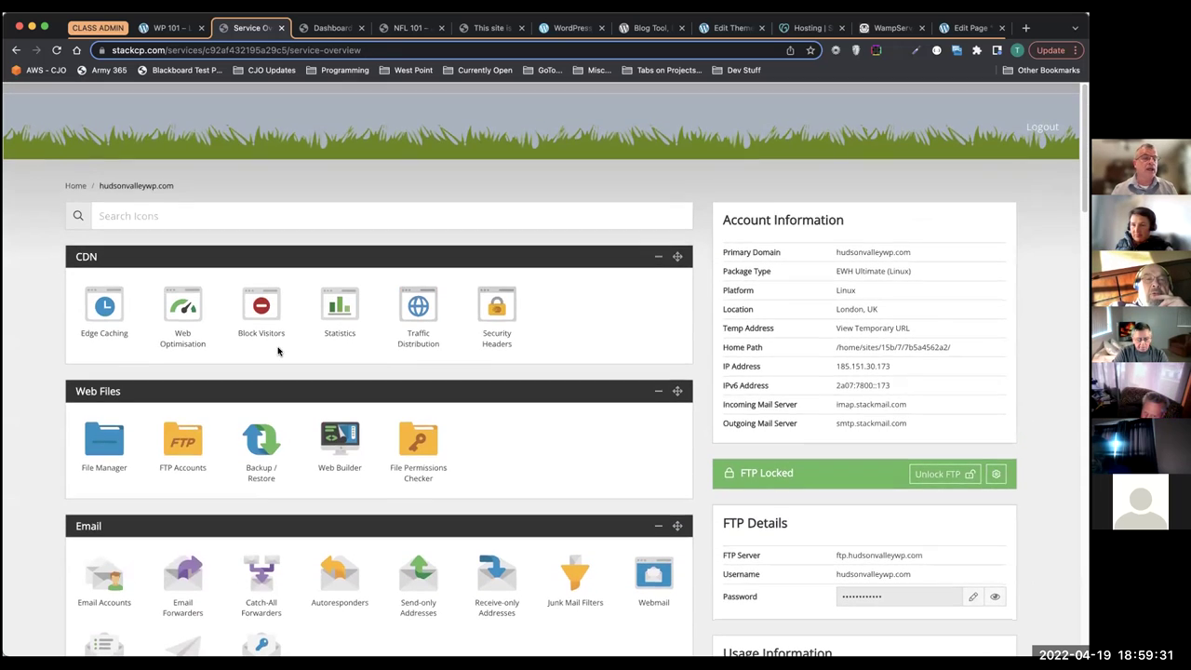
Open File Manager and browse into the public_html/nfl-wp101 folder.
click(104, 444)
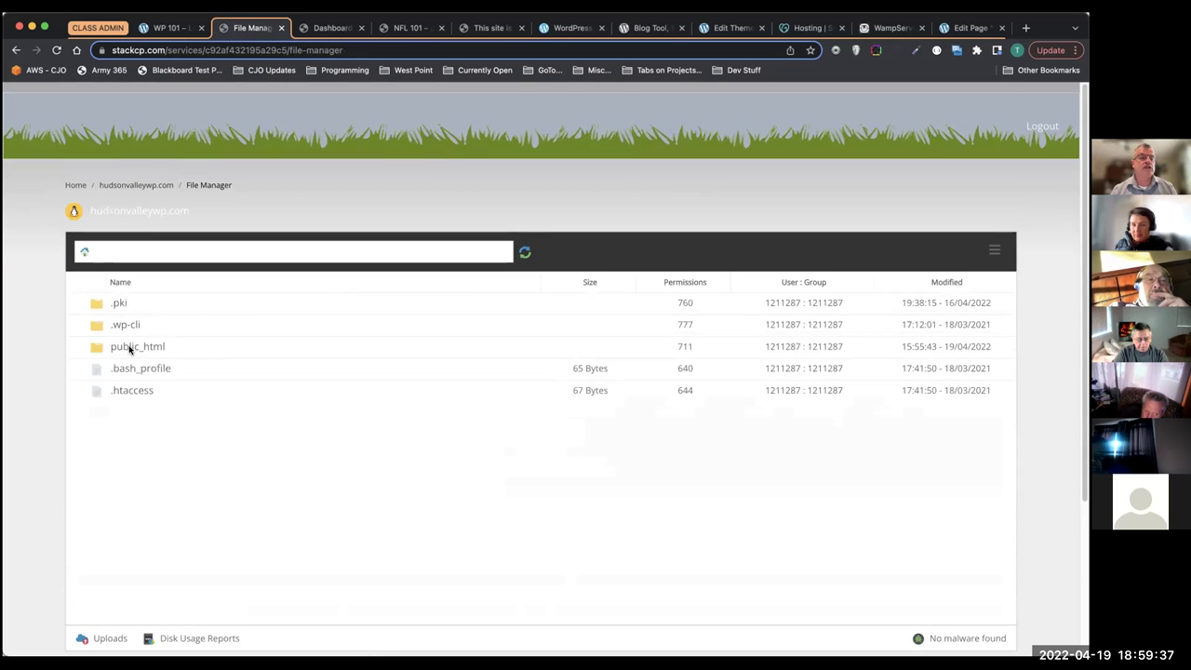
double_click(130, 347)
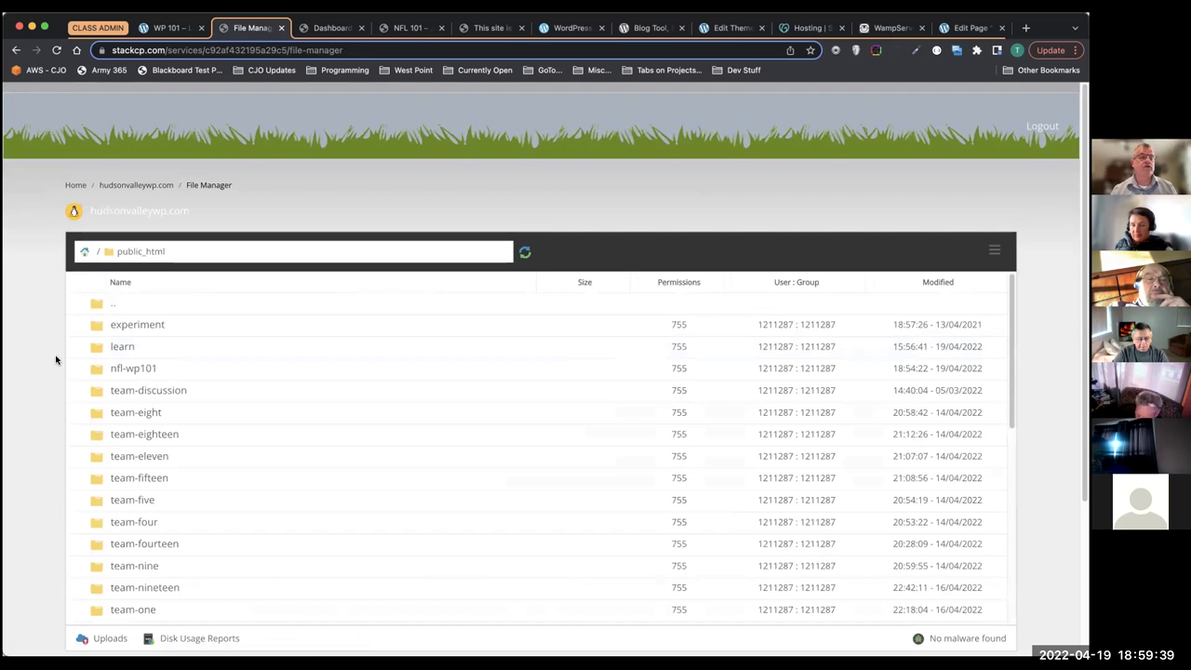
scroll(56, 359, down, 4)
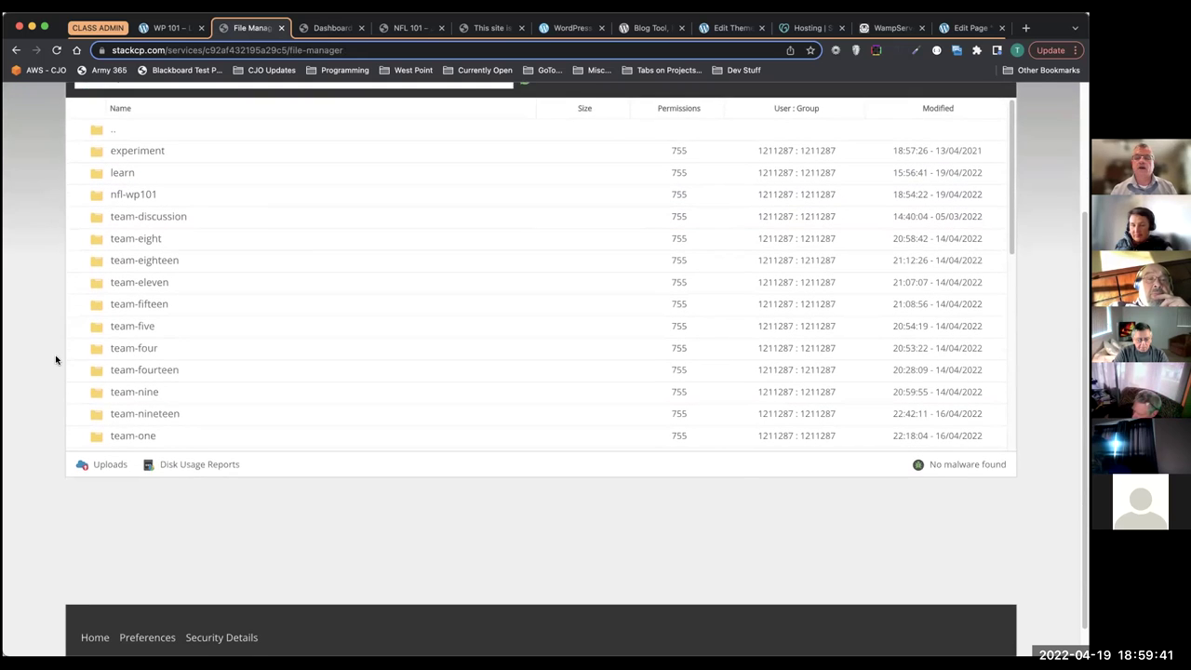
scroll(274, 375, down, 5)
scroll(274, 374, down, 6)
scroll(283, 377, up, 10)
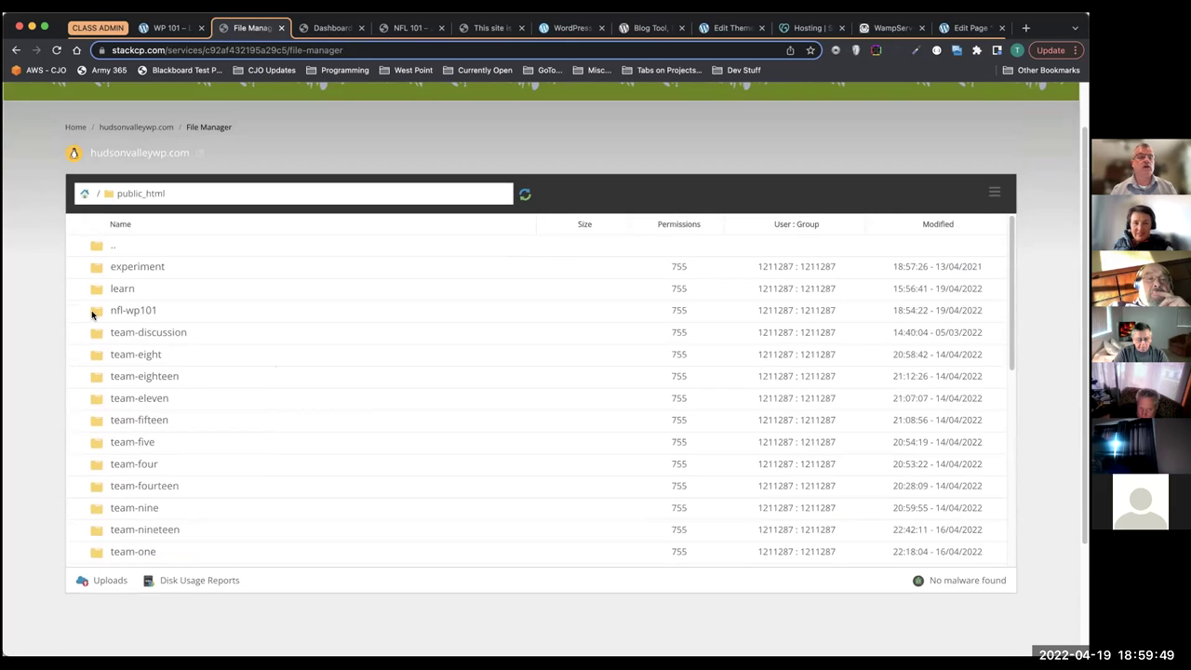
click(95, 313)
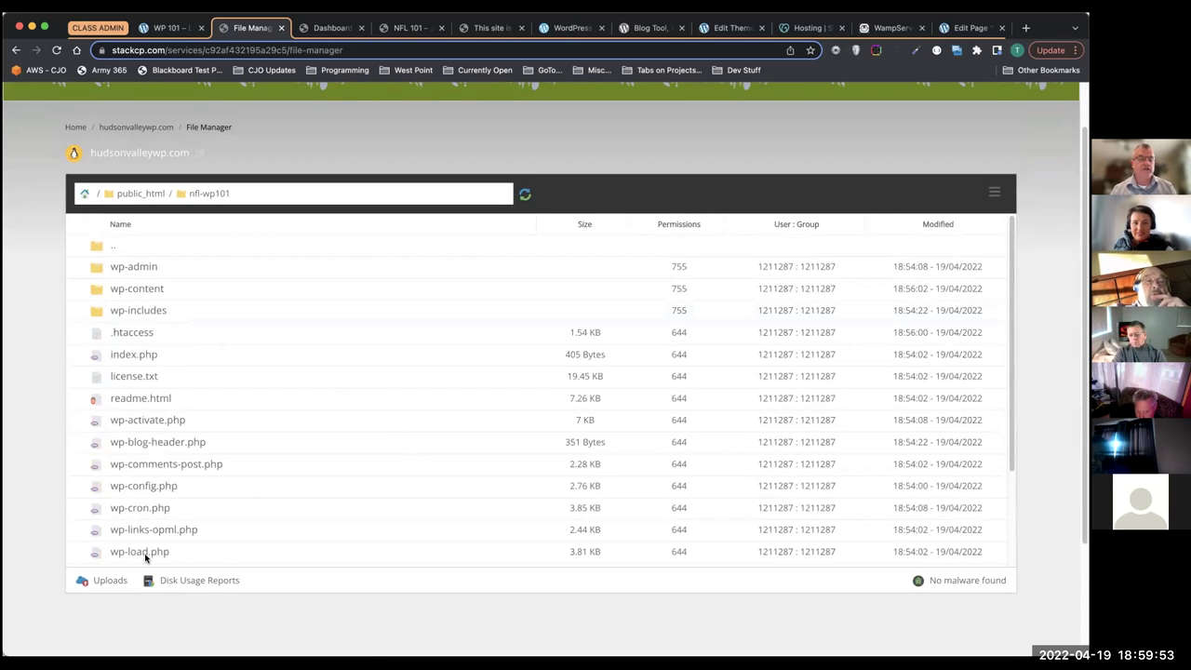
scroll(213, 421, down, 5)
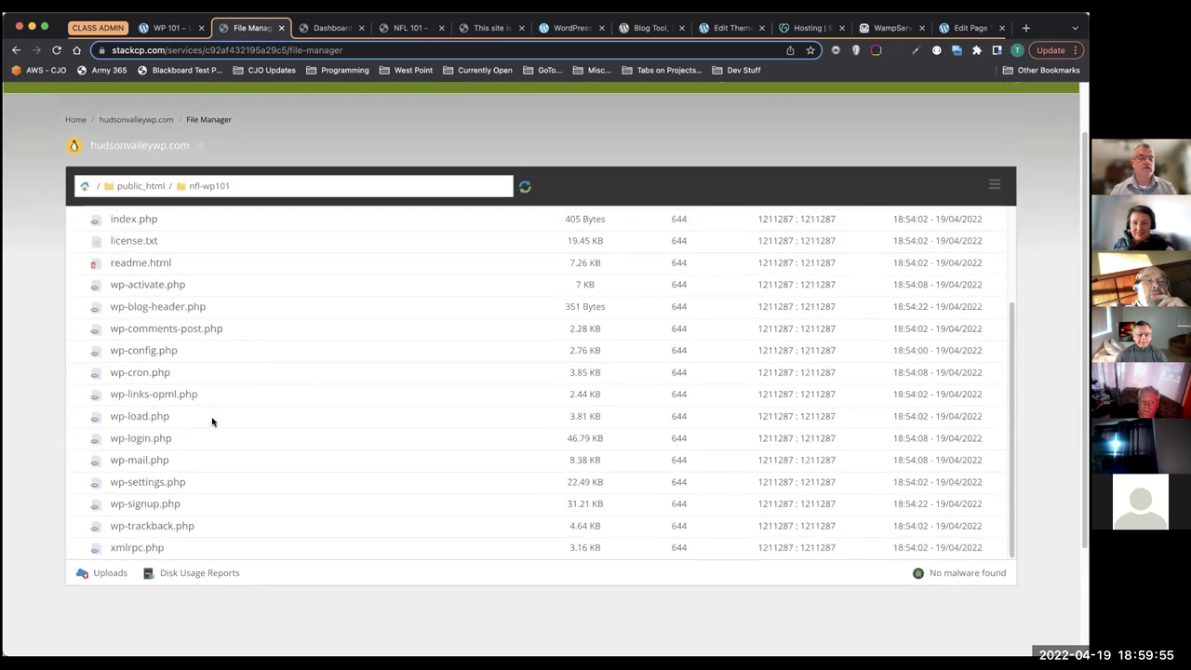
scroll(212, 422, up, 3)
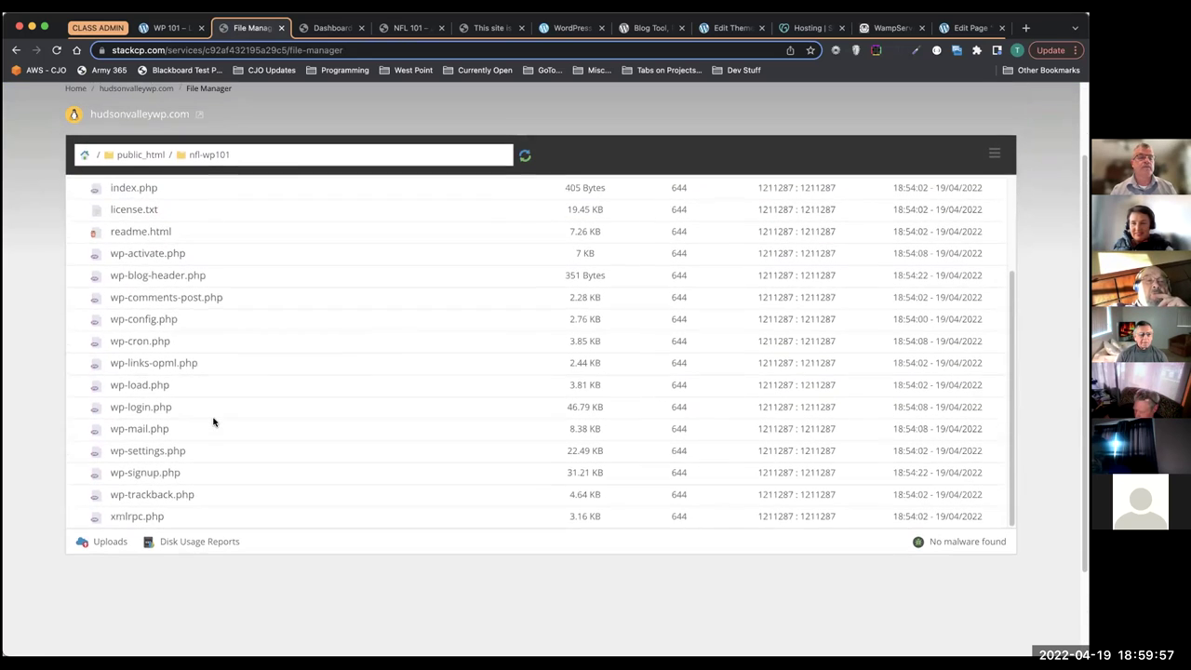
scroll(212, 421, up, 1)
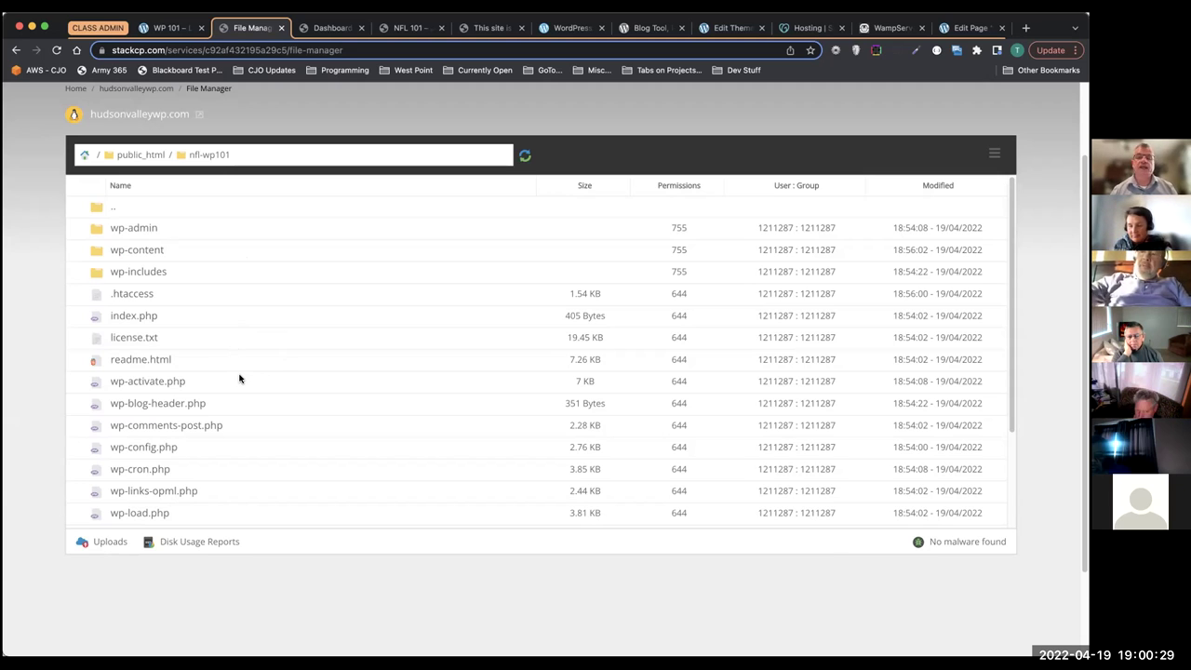
Sort the nfl-wp101 files by permissions in reverse and move wp-blog-header.php into wp-content.
click(673, 189)
click(675, 187)
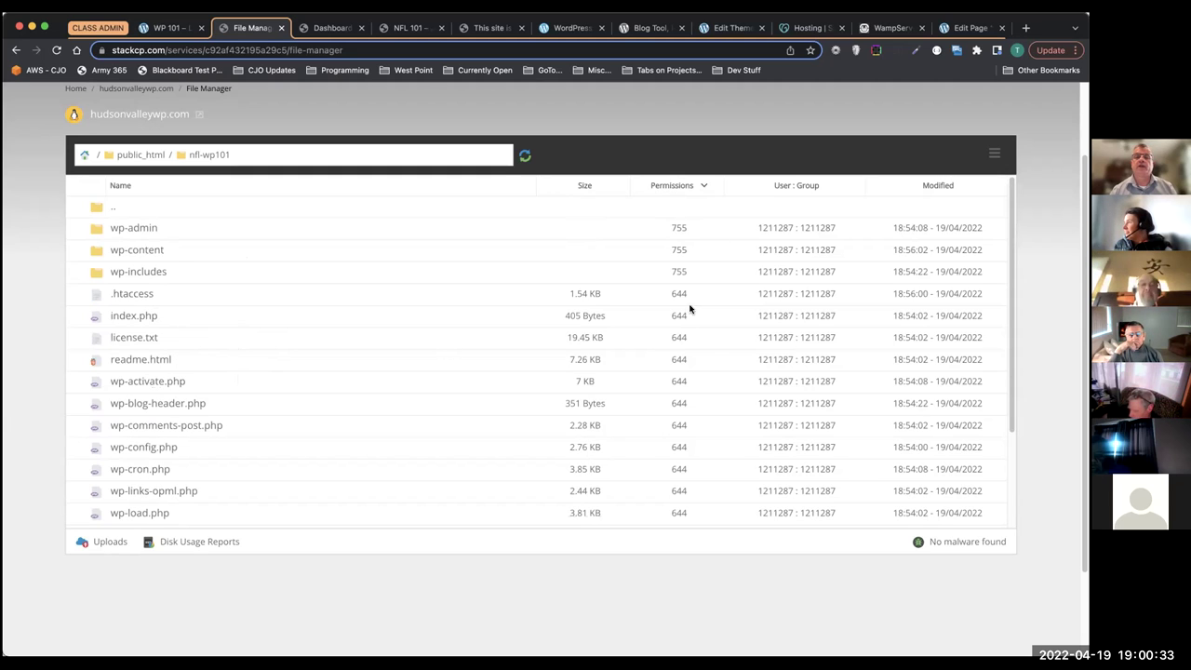
drag(700, 405, 686, 244)
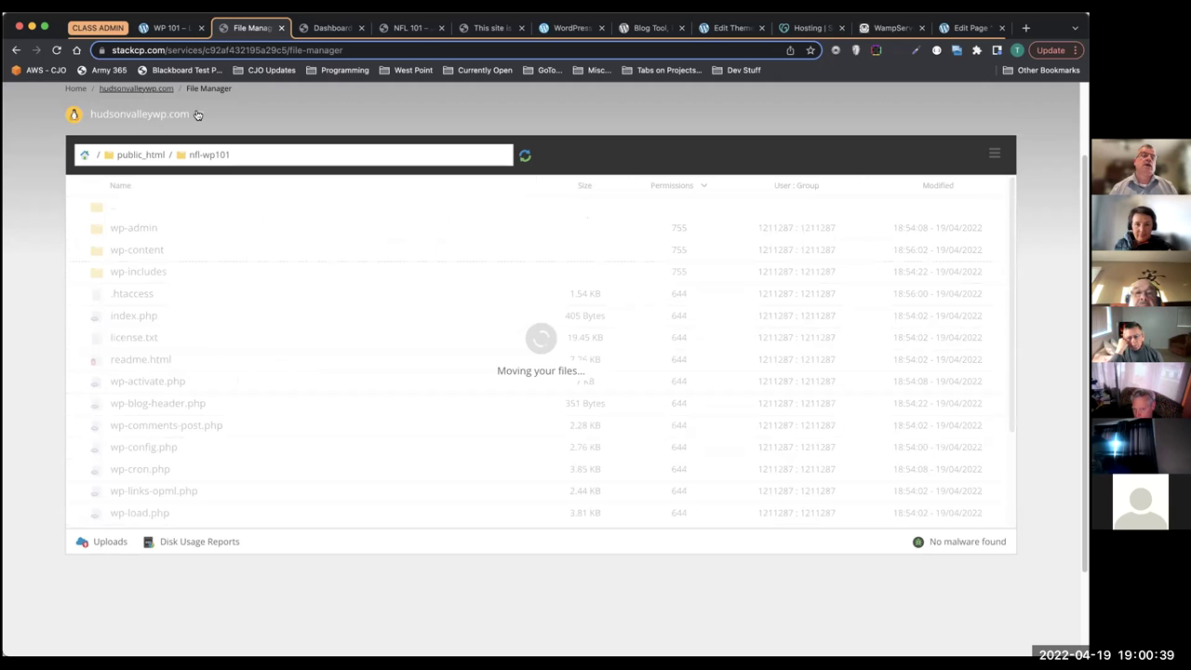
click(16, 51)
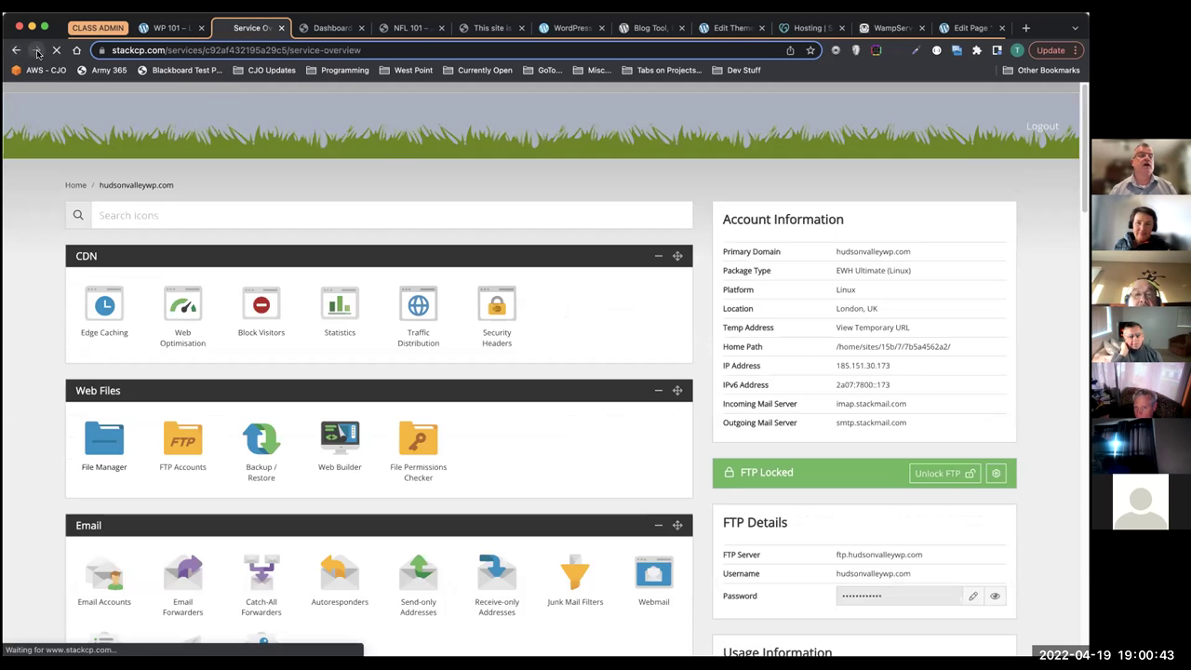
click(38, 51)
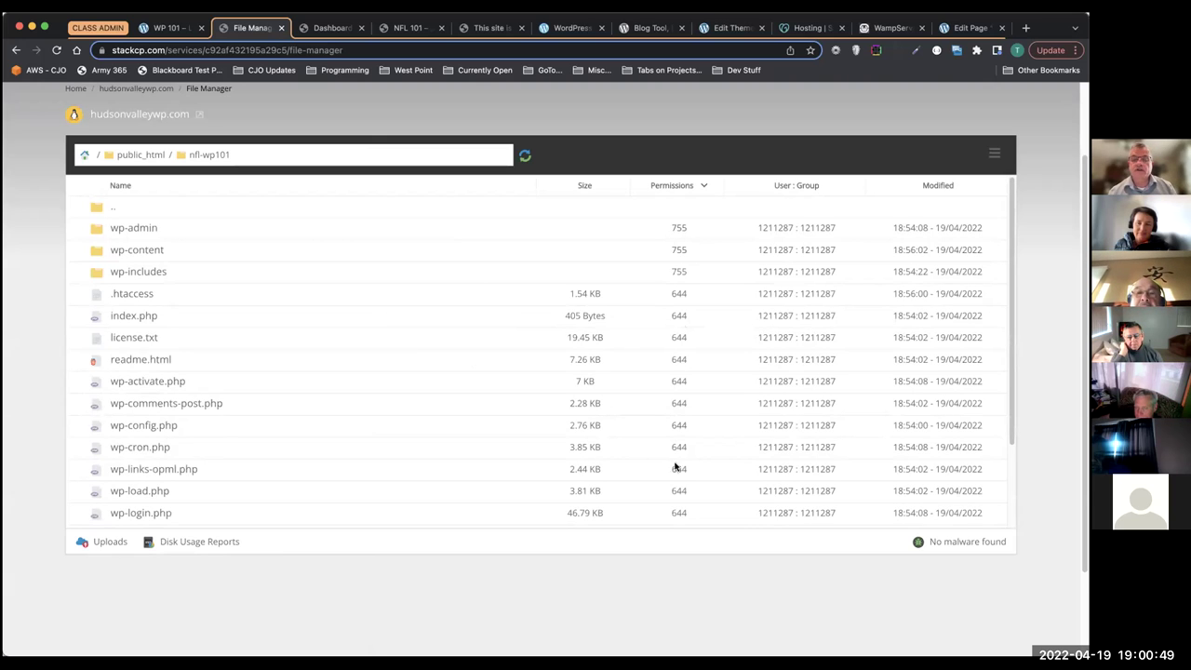
Review the refreshed nfl-wp101 listing of installed WordPress files.
scroll(679, 314, up, 2)
scroll(679, 313, down, 3)
scroll(679, 313, down, 4)
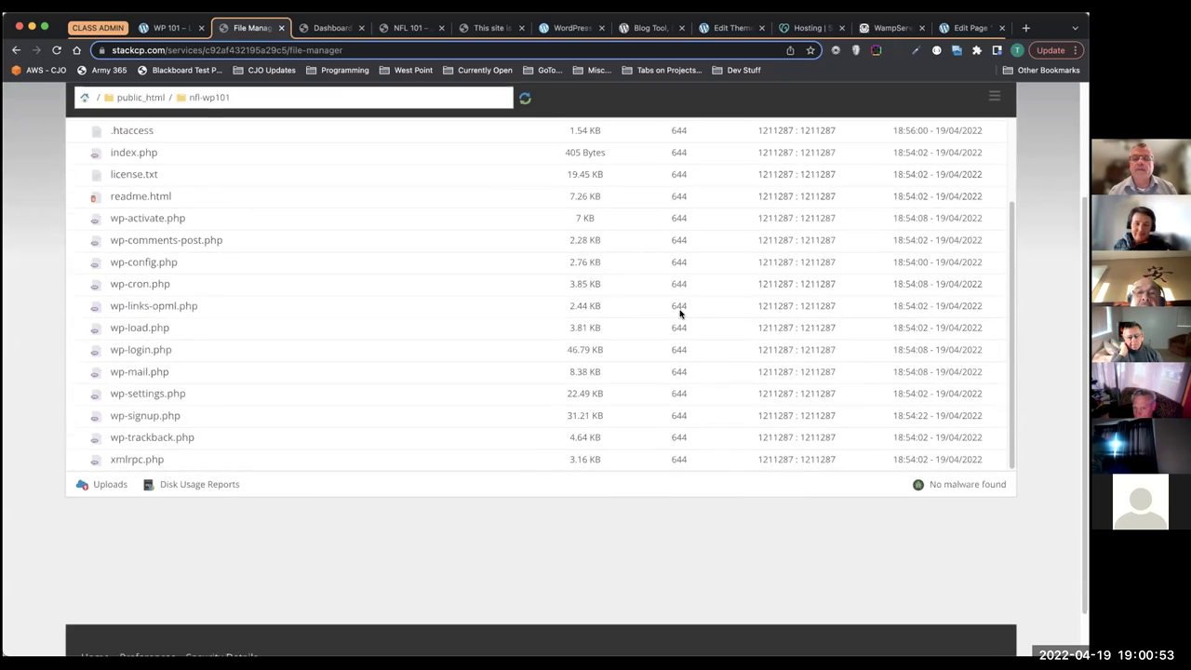
scroll(679, 314, up, 3)
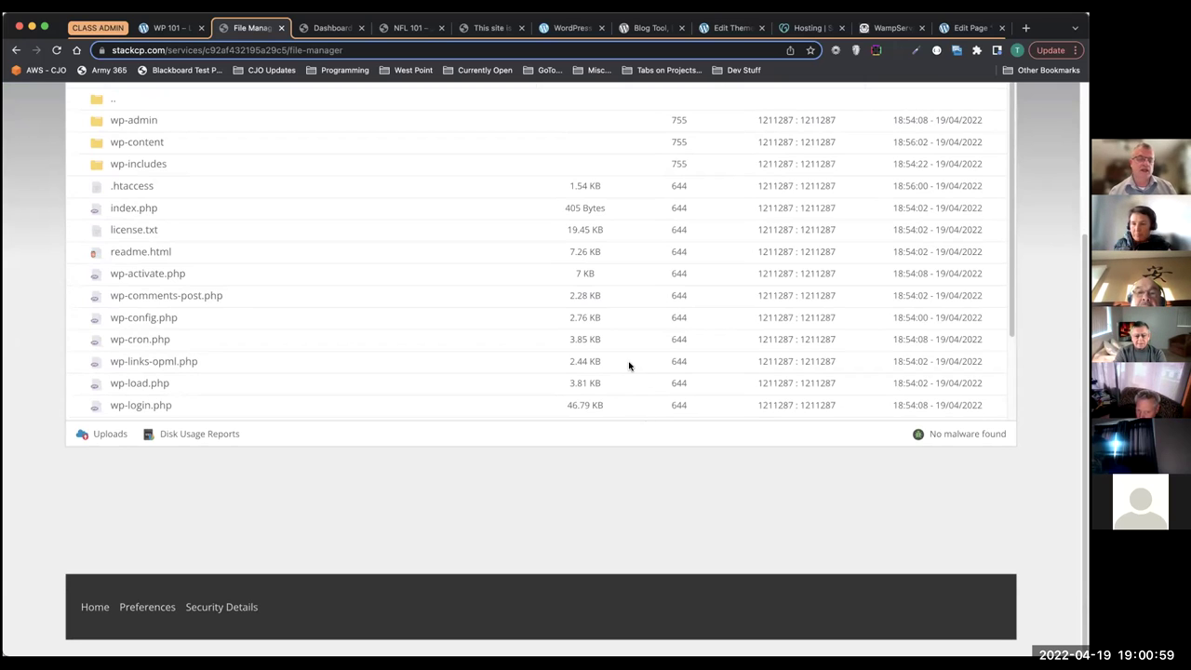
scroll(357, 356, down, 2)
scroll(356, 356, up, 2)
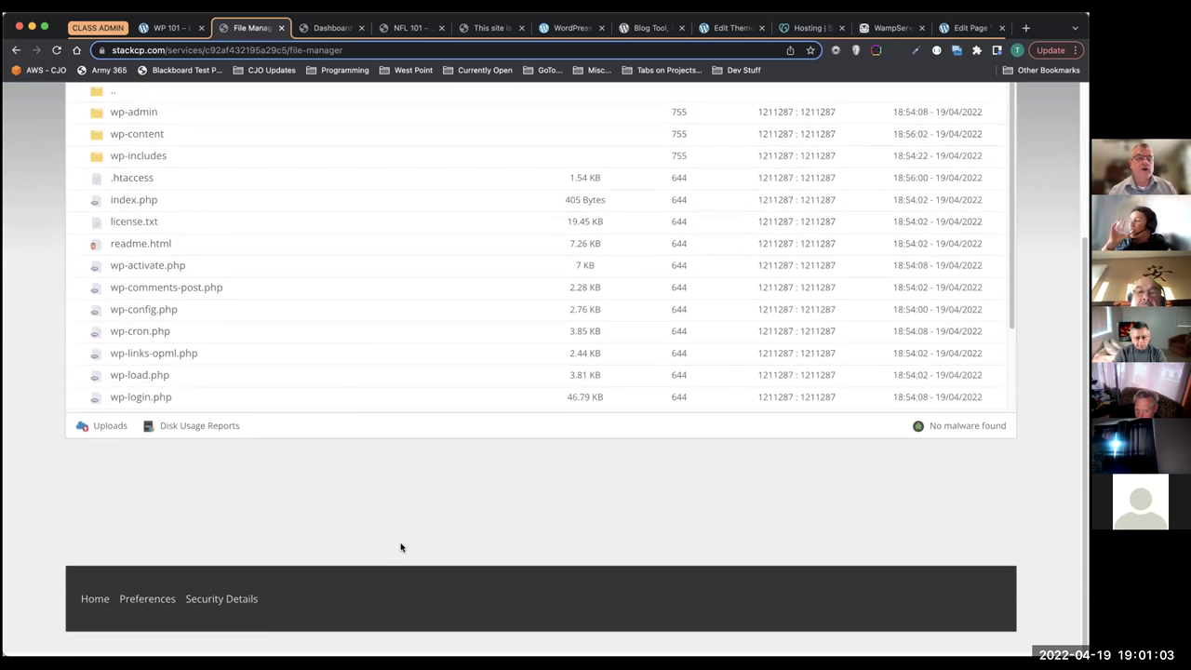
scroll(400, 547, up, 5)
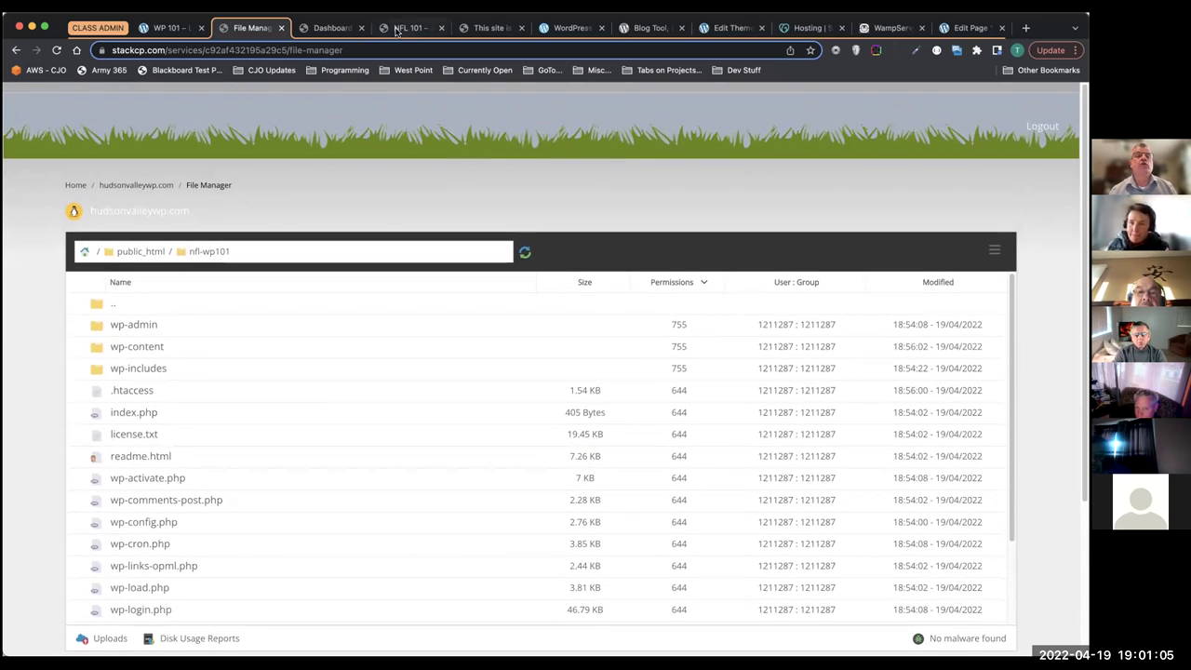
click(397, 29)
Open the Hello world! post and retry loading it several times as it fails.
click(319, 294)
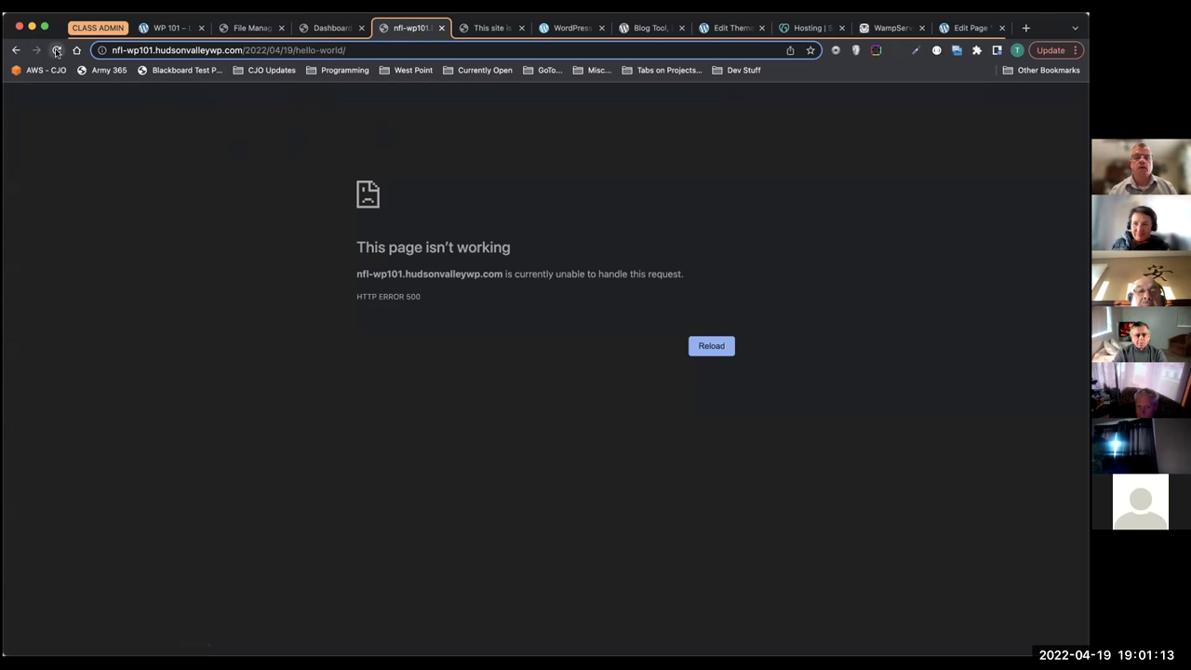
click(711, 347)
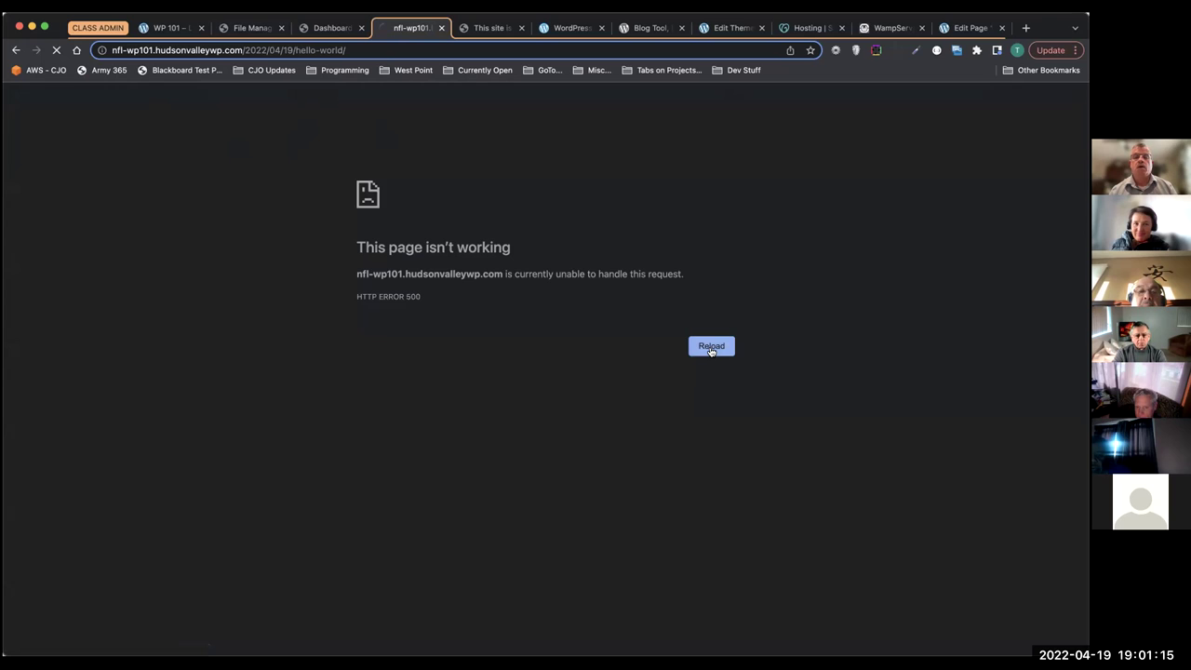
click(711, 347)
click(711, 347)
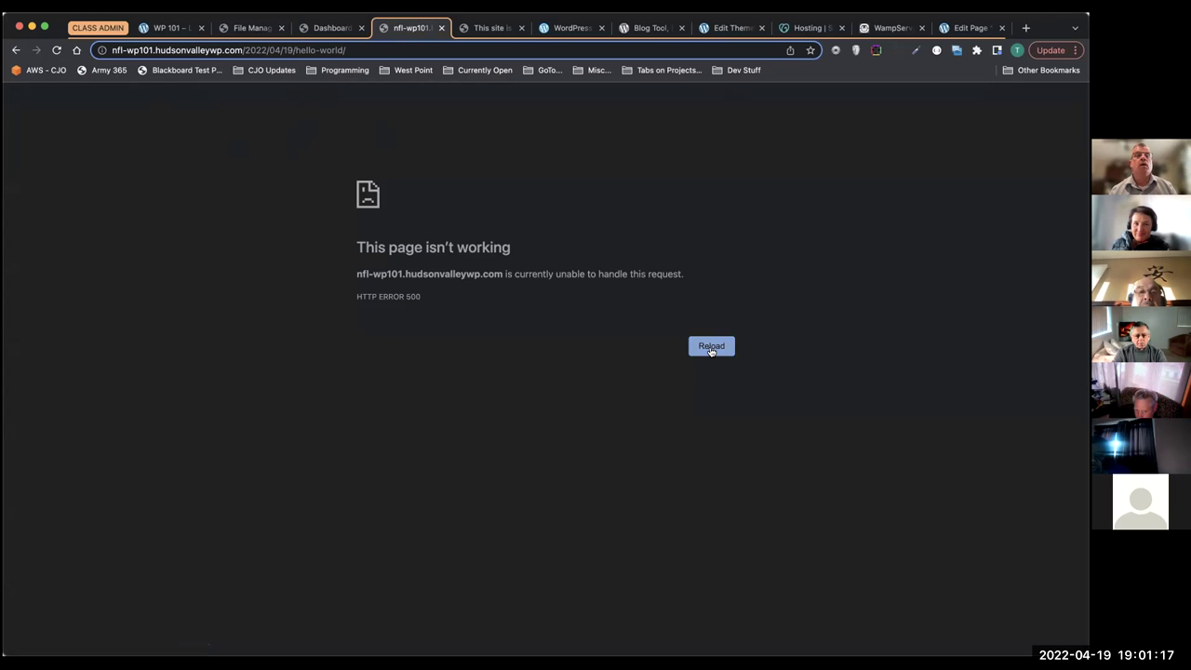
click(710, 348)
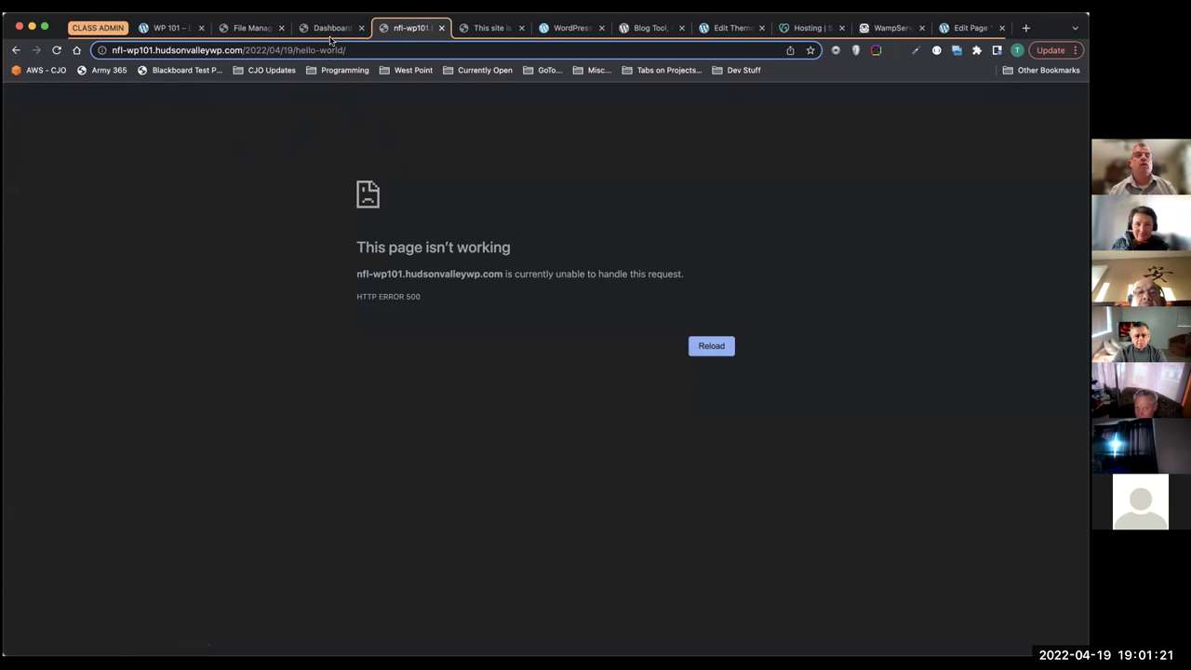
Cut the failing post's address back to the /2022/ archive and return to File Manager.
click(237, 49)
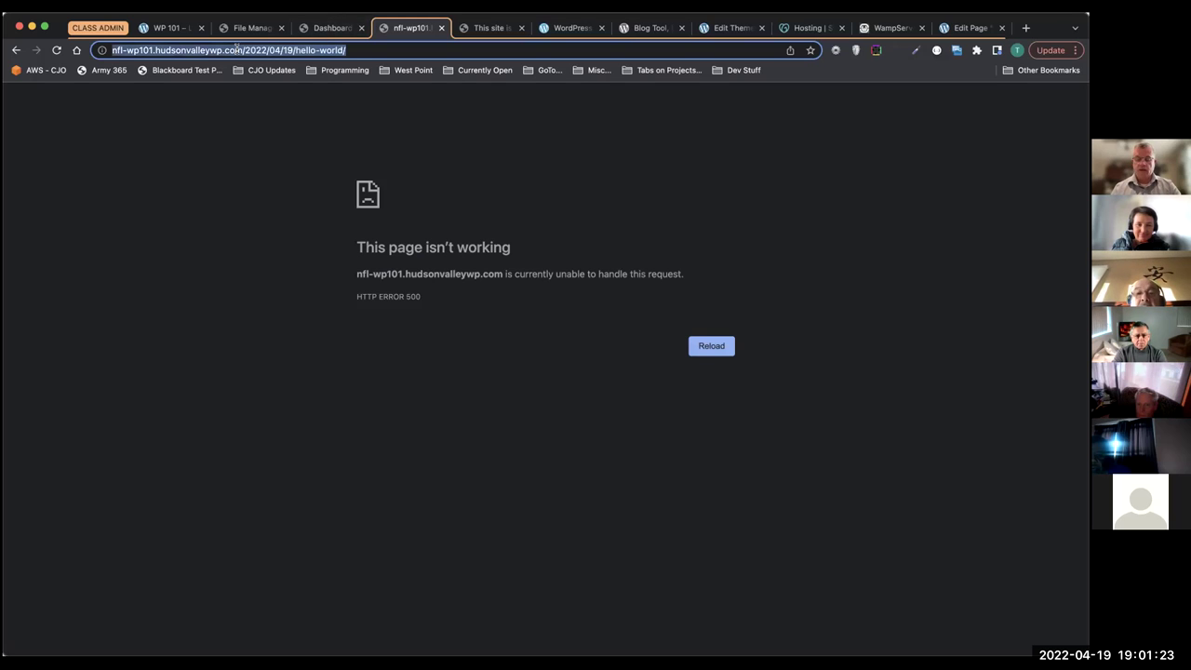
click(238, 49)
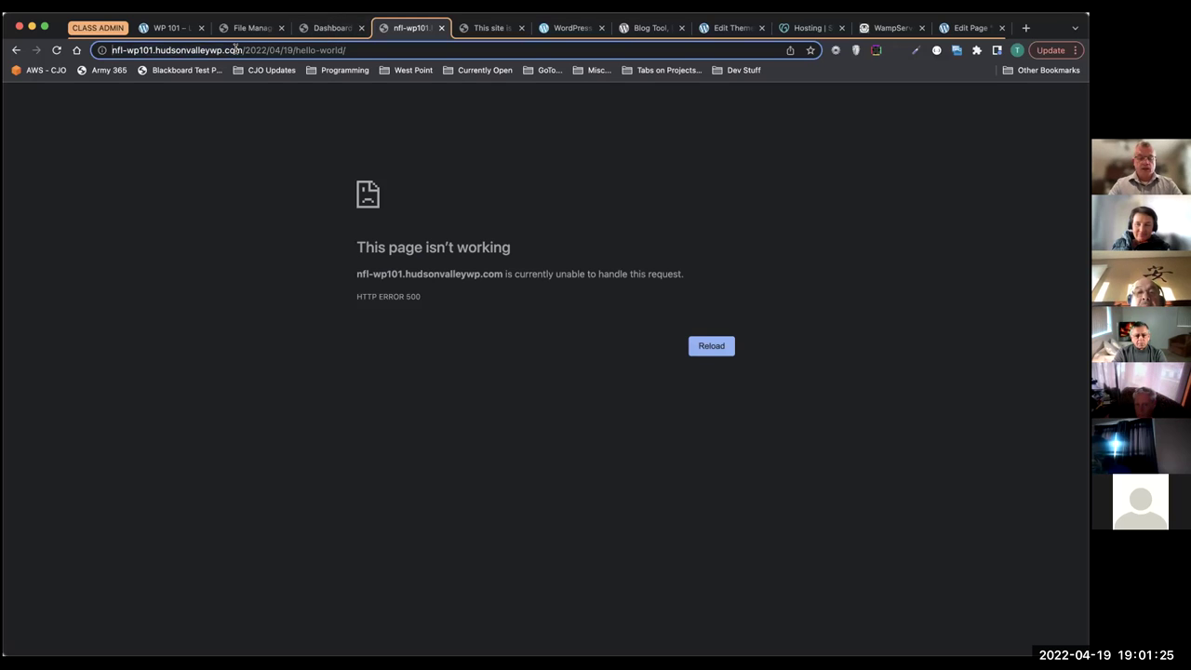
key(Return)
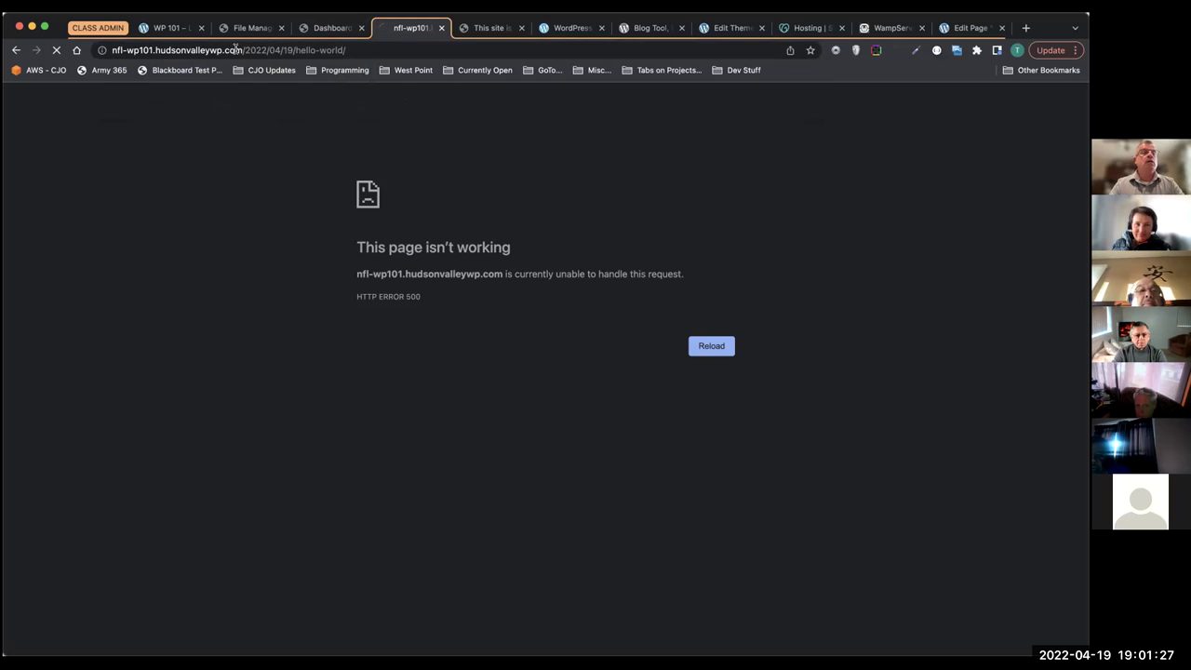
click(369, 51)
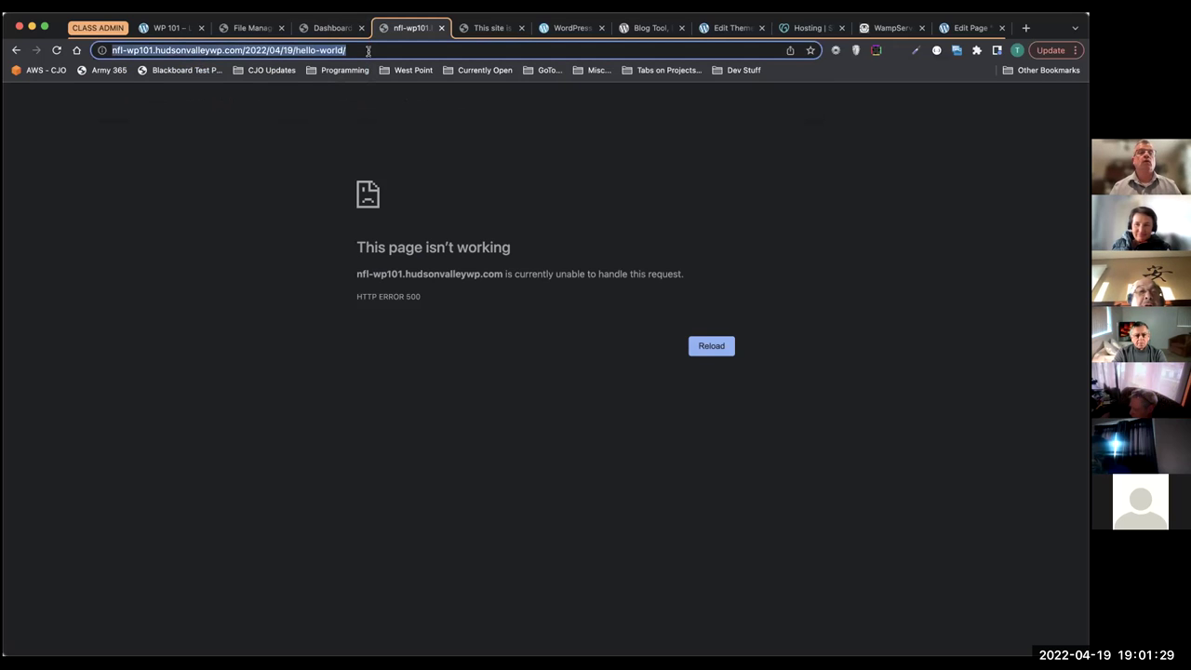
click(368, 51)
key(BackSpace)
key(BackSpace)
key(BackSpace)
key(BackSpace)
key(BackSpace)
key(BackSpace)
key(BackSpace)
key(BackSpace)
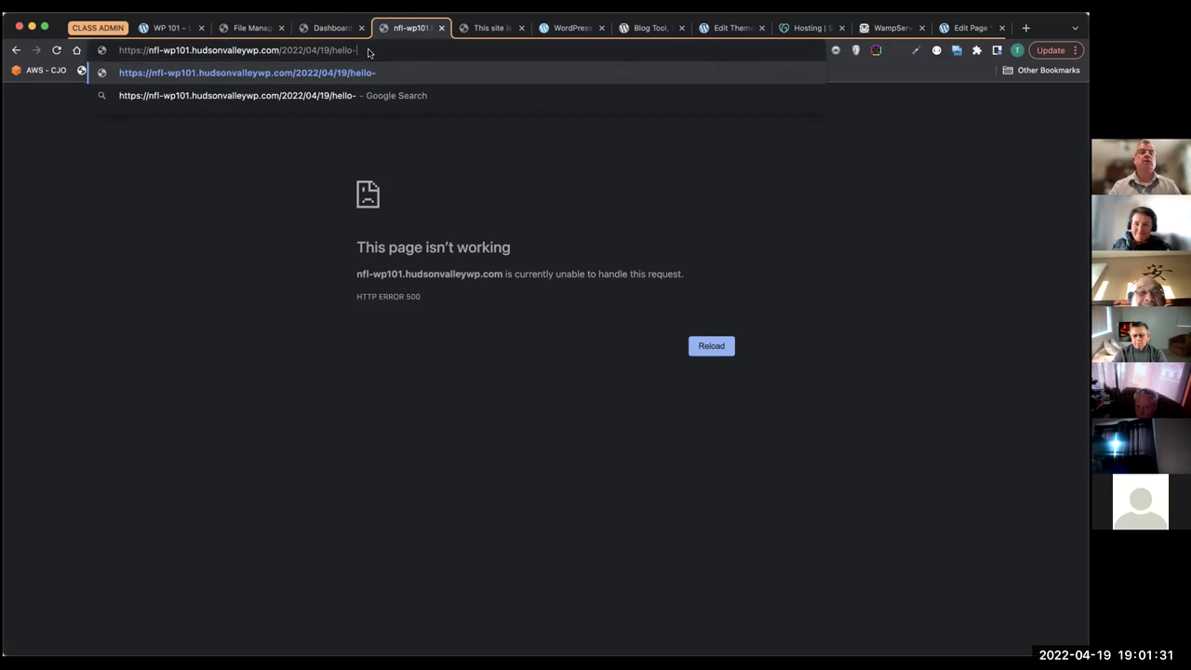
key(BackSpace)
key(BackSpace)
key(BackSpace)
key(BackSpace)
key(BackSpace)
key(BackSpace)
key(BackSpace)
key(BackSpace)
key(BackSpace)
key(BackSpace)
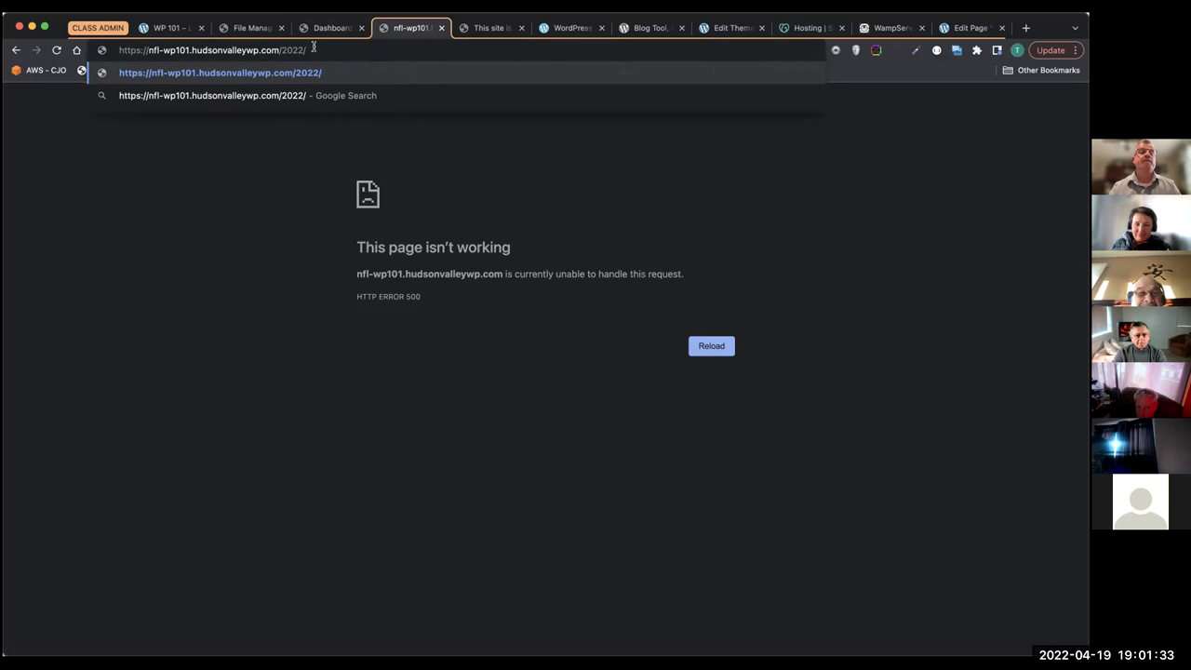
click(246, 29)
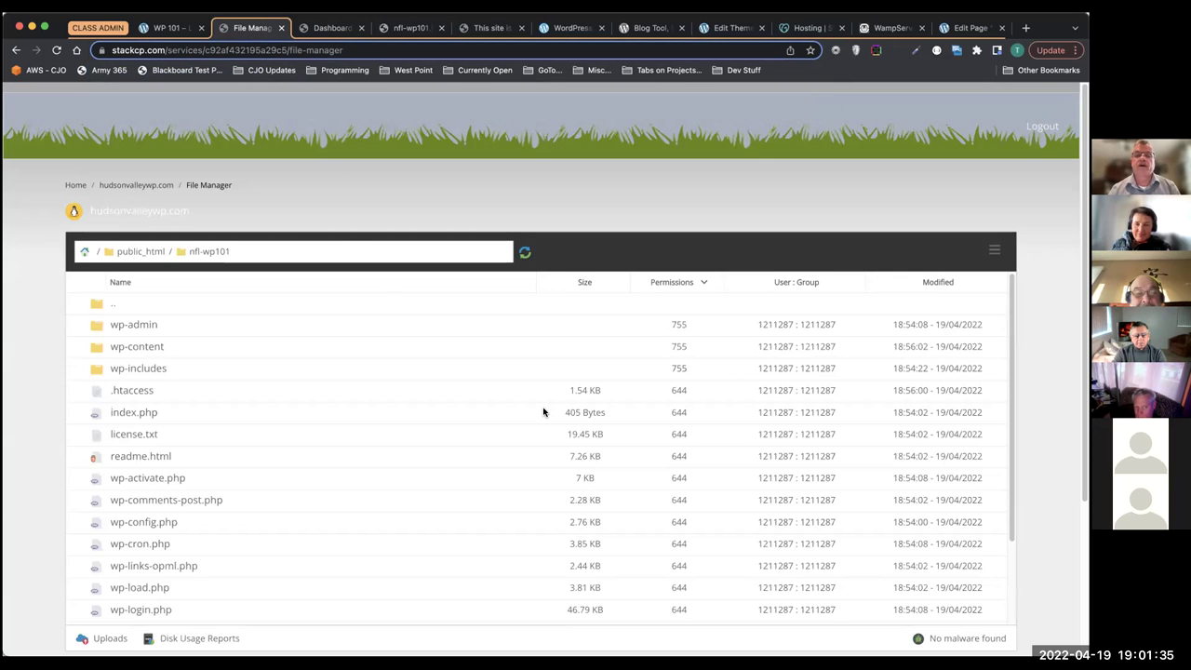
Scroll the nfl-wp101 listing and go up to the public_html folder.
scroll(543, 412, down, 1)
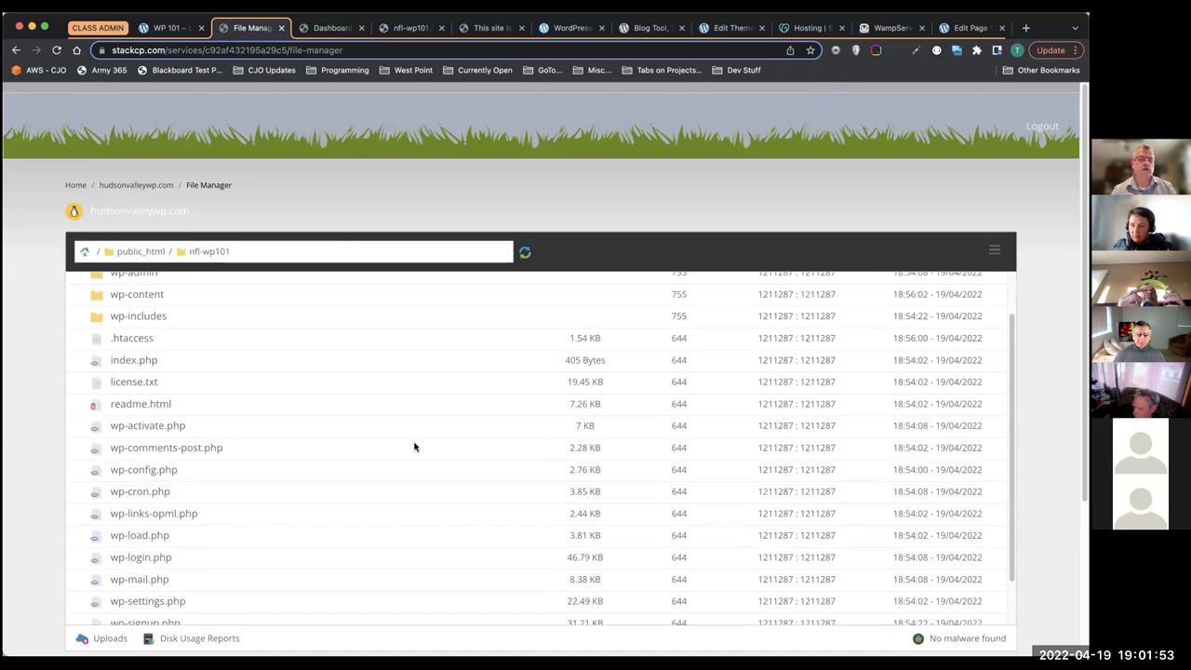
scroll(414, 446, down, 2)
scroll(414, 446, up, 5)
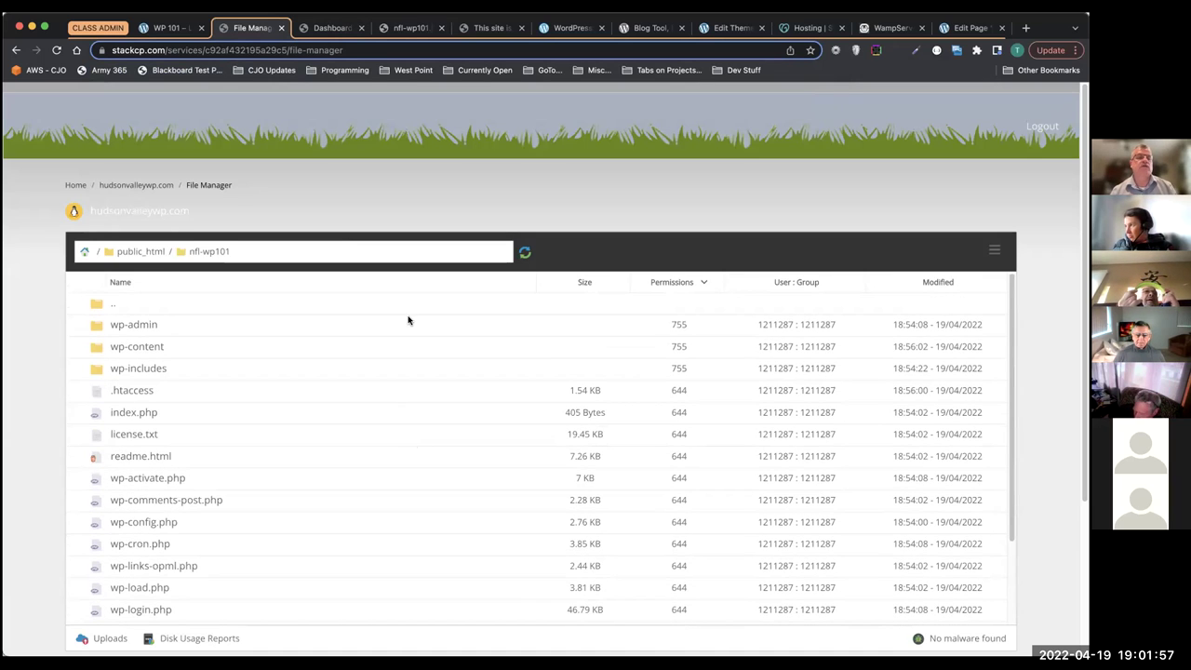
click(133, 253)
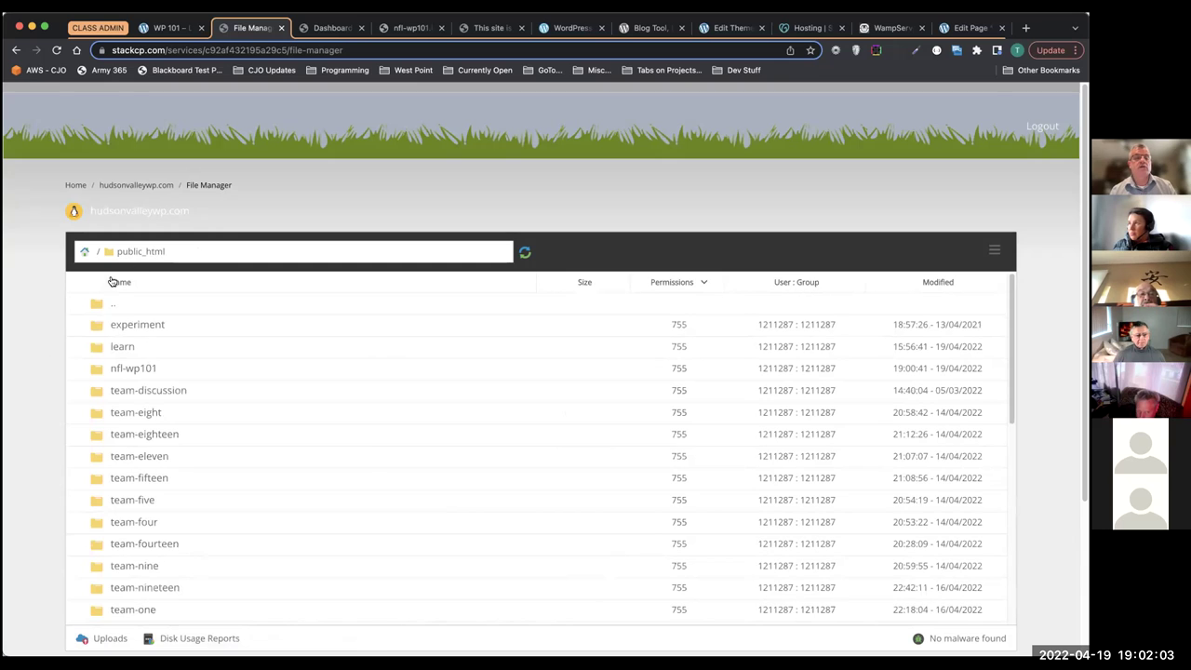
Open the learn folder for comparison, then go back to the nfl-wp101 error tab.
scroll(265, 454, down, 5)
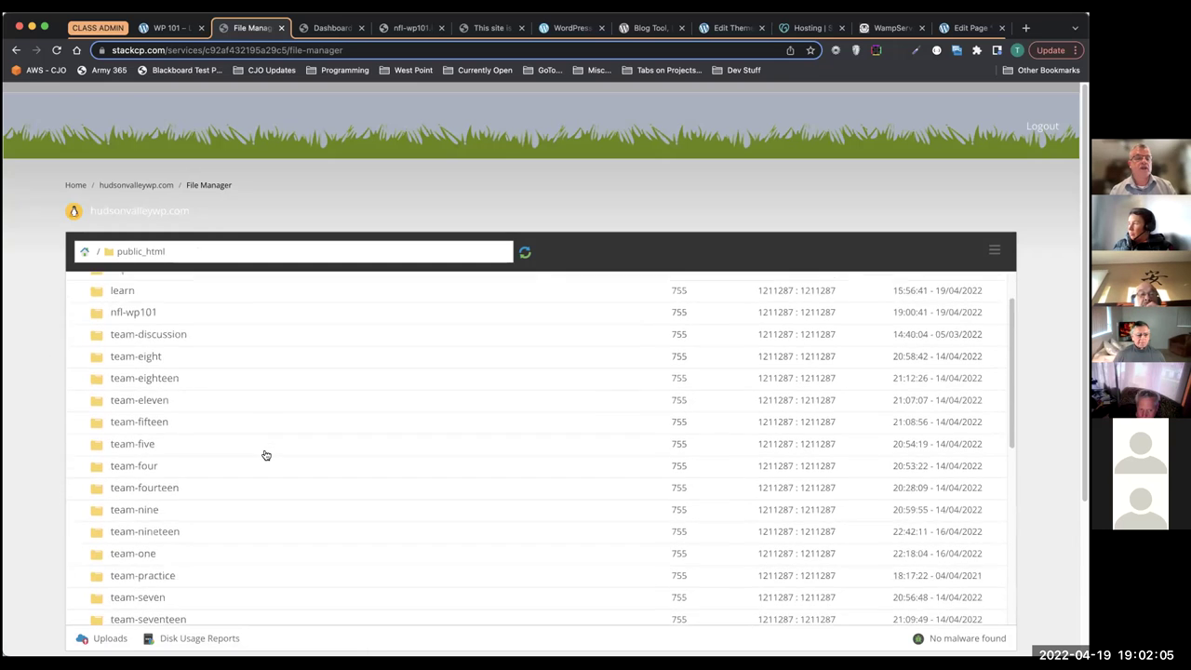
scroll(265, 454, down, 8)
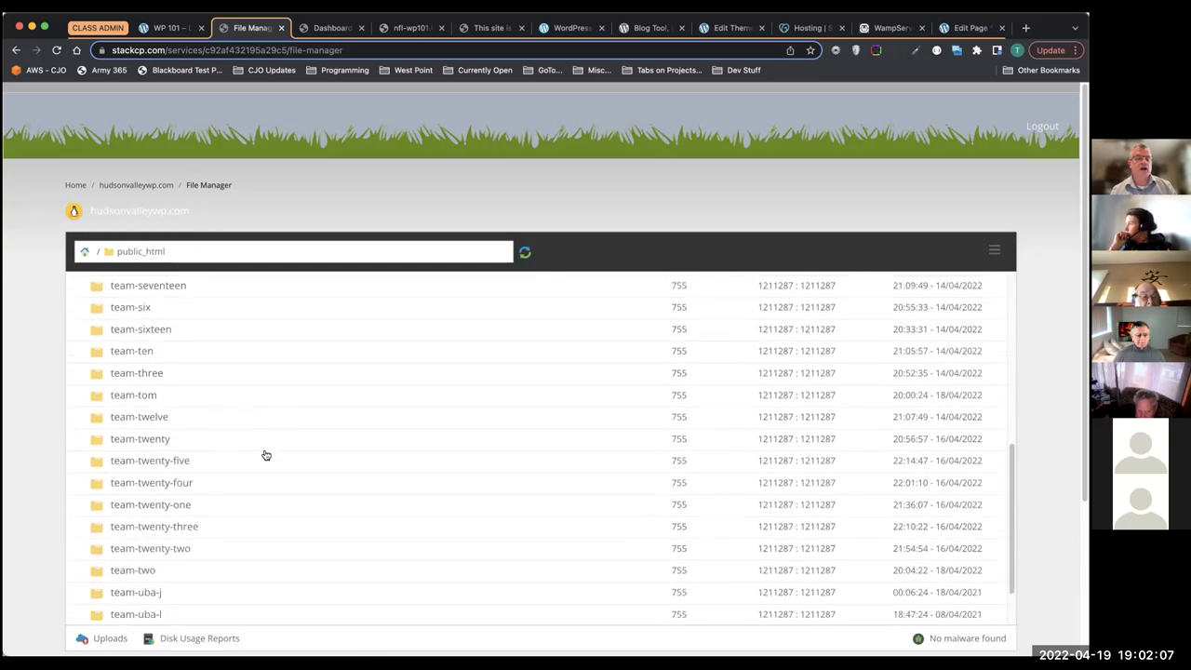
scroll(265, 454, up, 3)
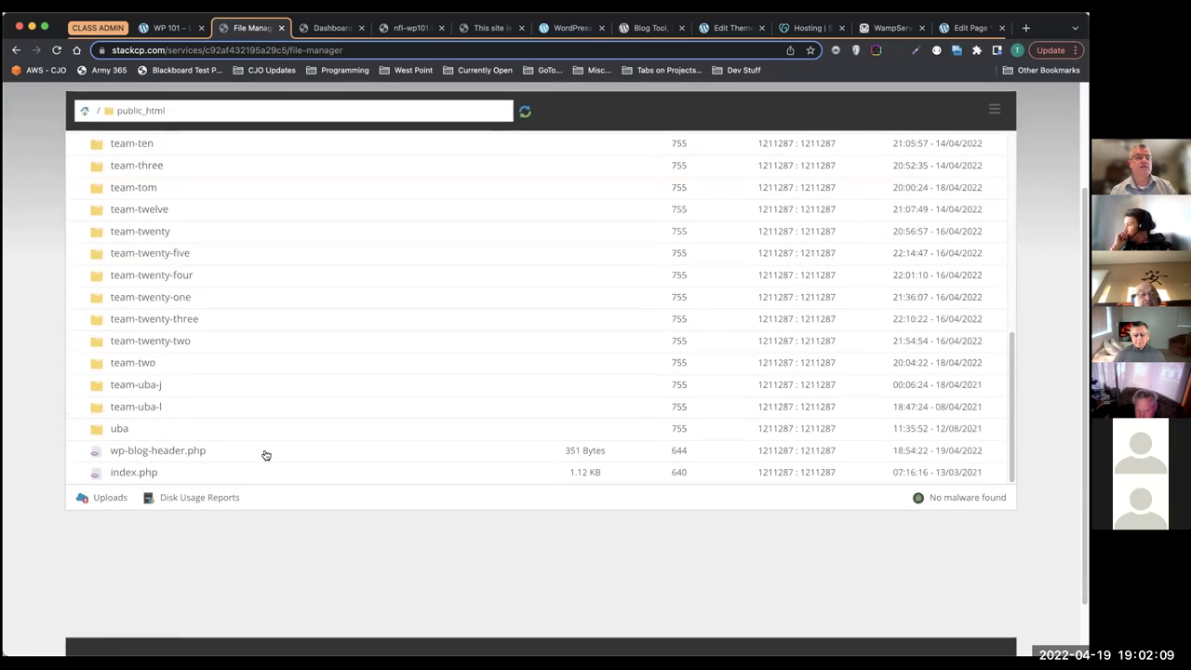
scroll(301, 361, up, 4)
scroll(300, 362, up, 6)
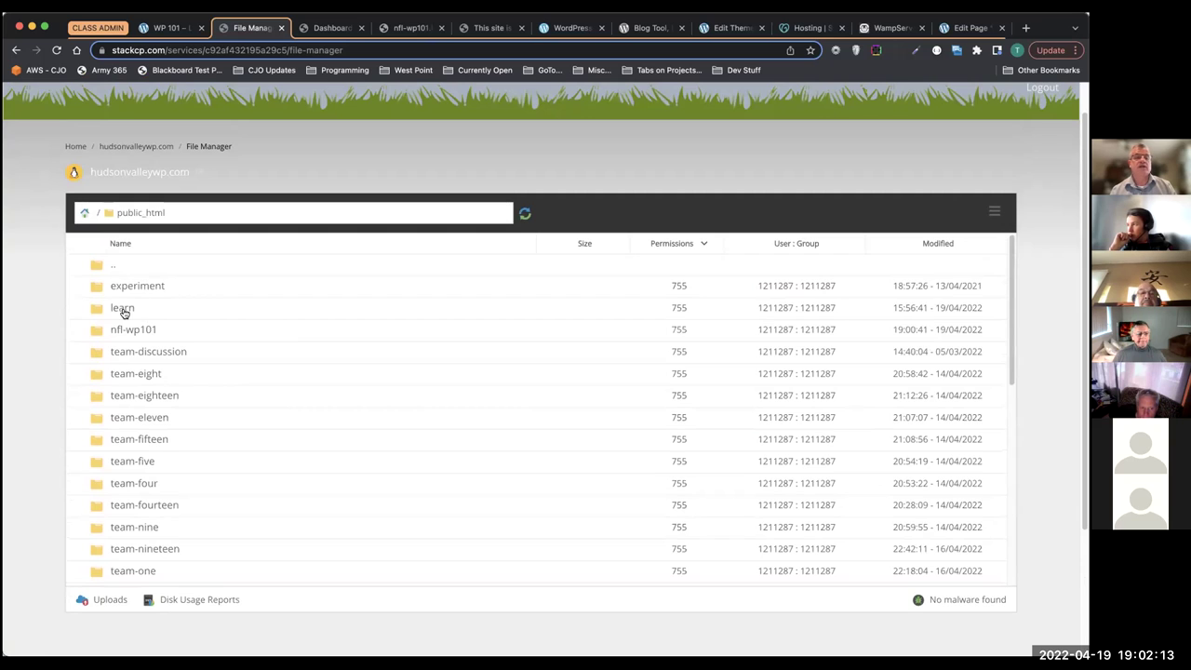
double_click(122, 309)
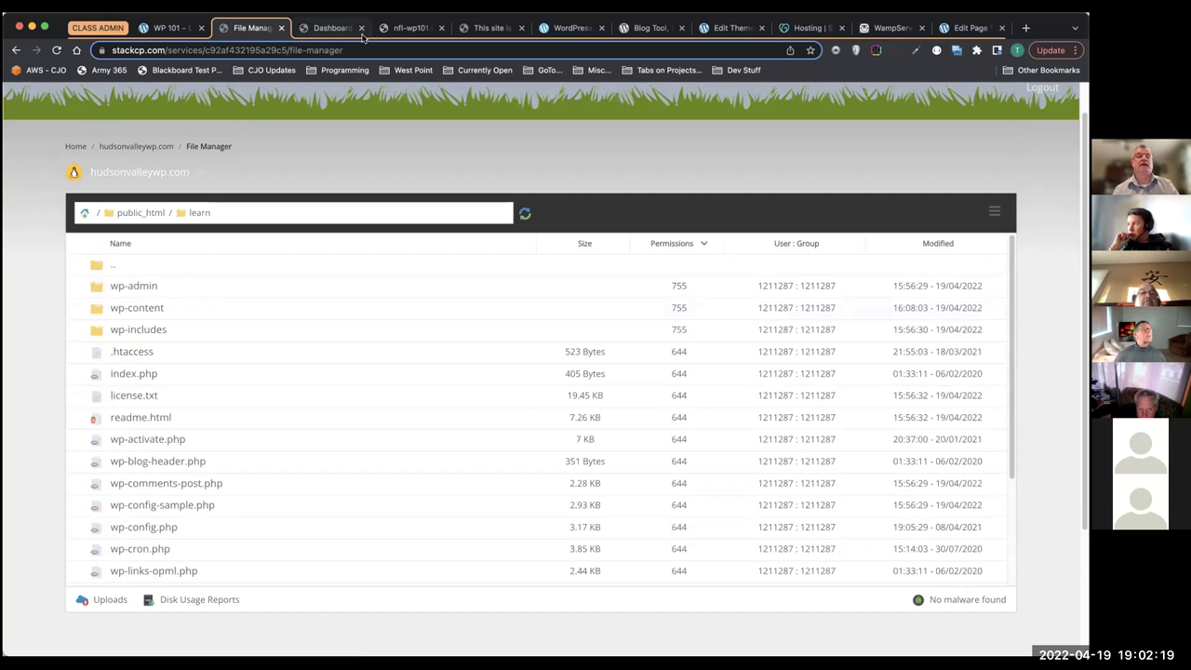
click(410, 28)
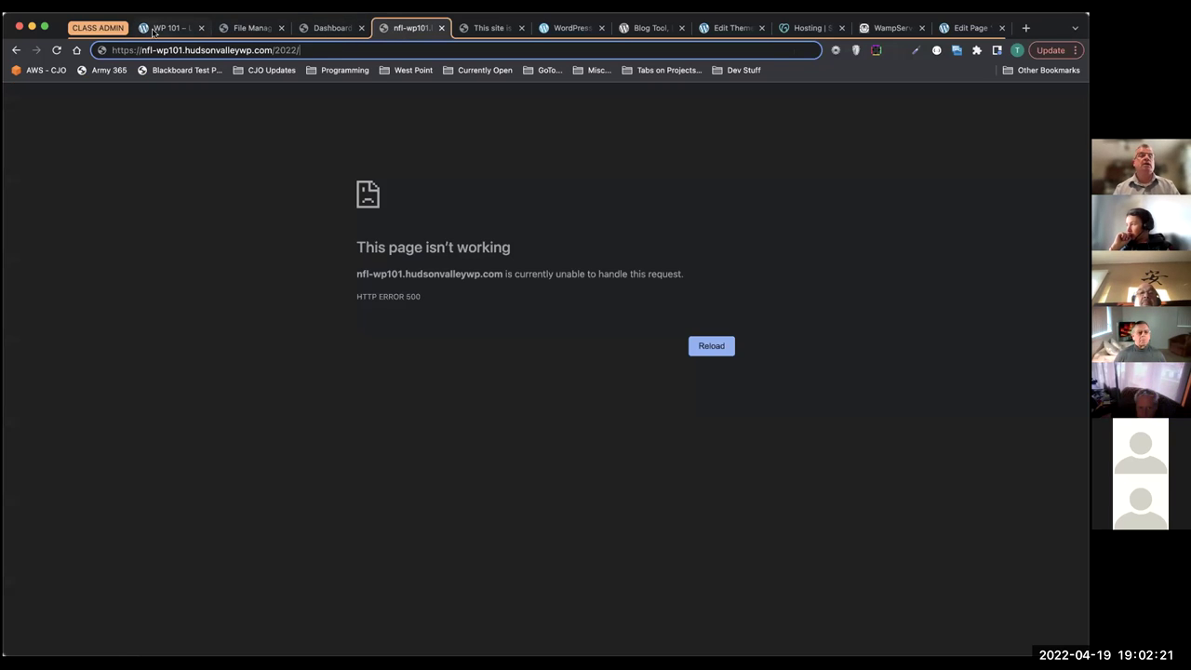
Glance at the WP 101 class page, then review the learn folder listing again.
click(144, 28)
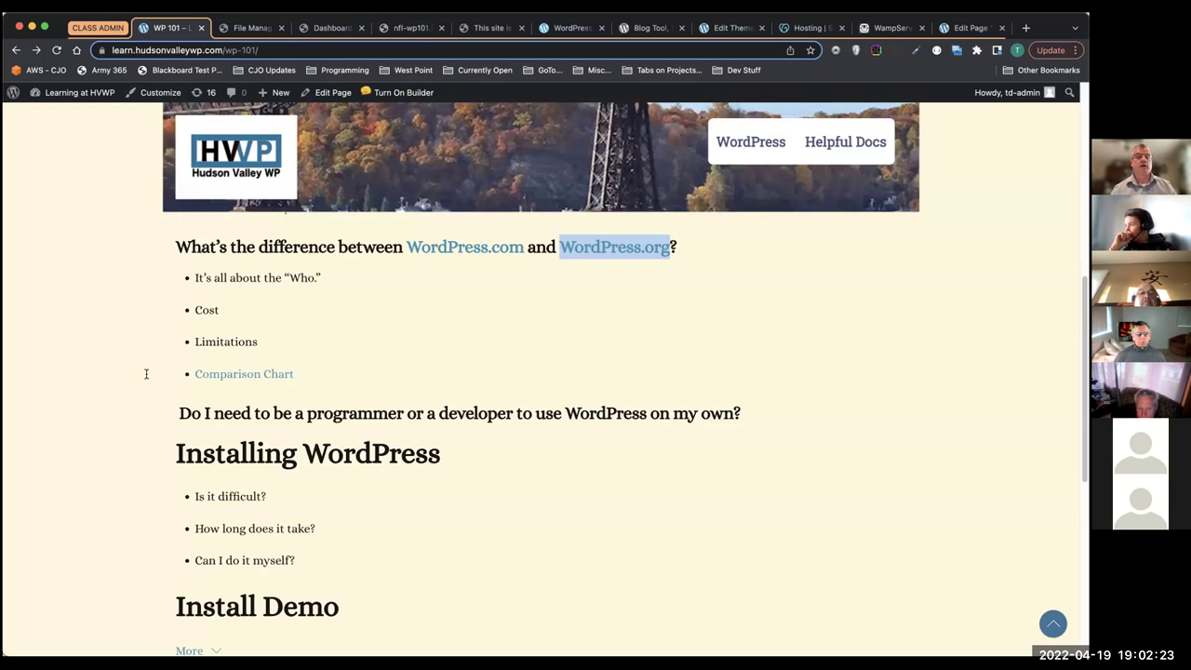
scroll(252, 456, down, 2)
scroll(252, 459, up, 2)
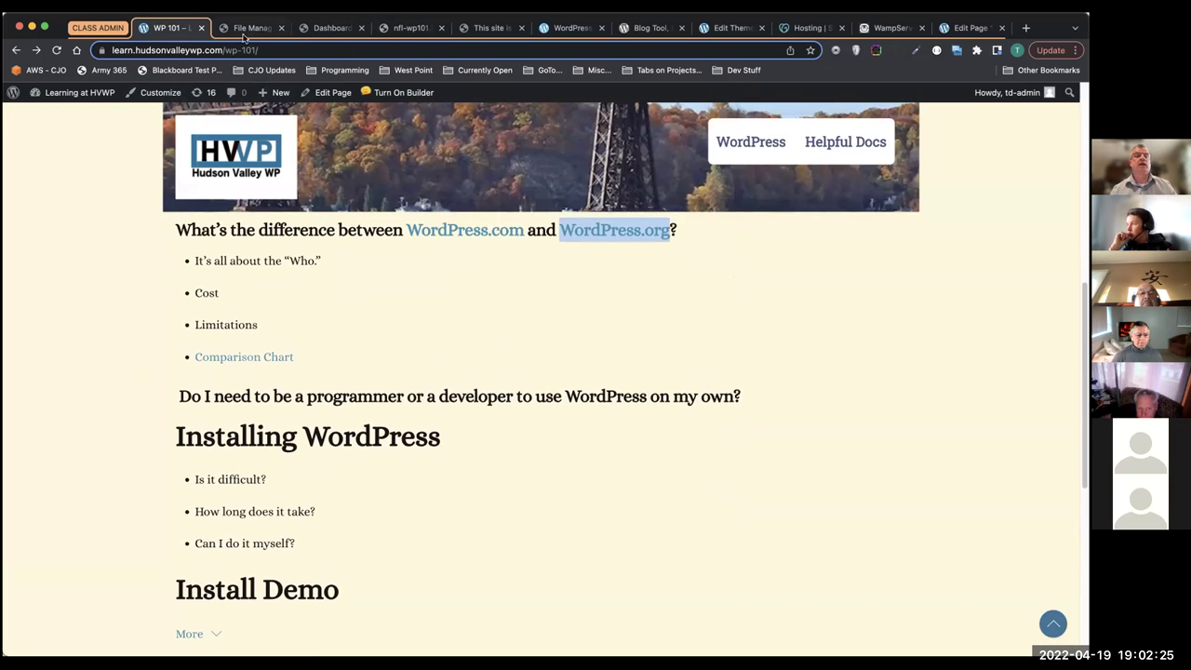
click(247, 29)
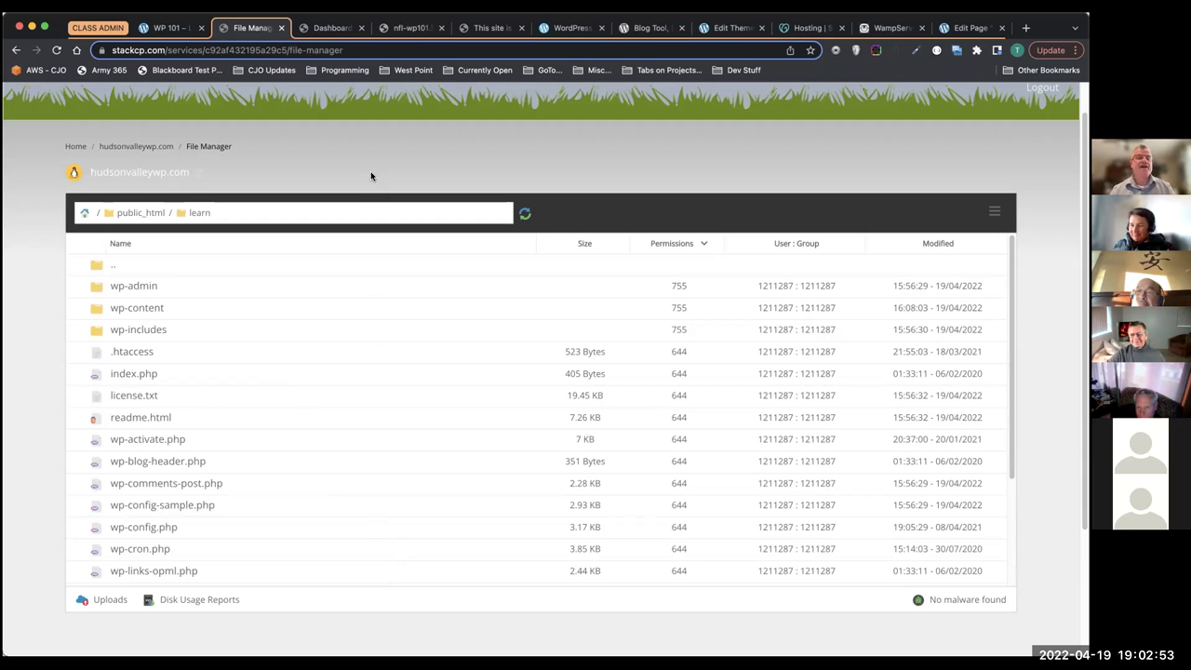
Scroll the WP 101 page to Install Demo and expand it to reveal the login table.
click(170, 22)
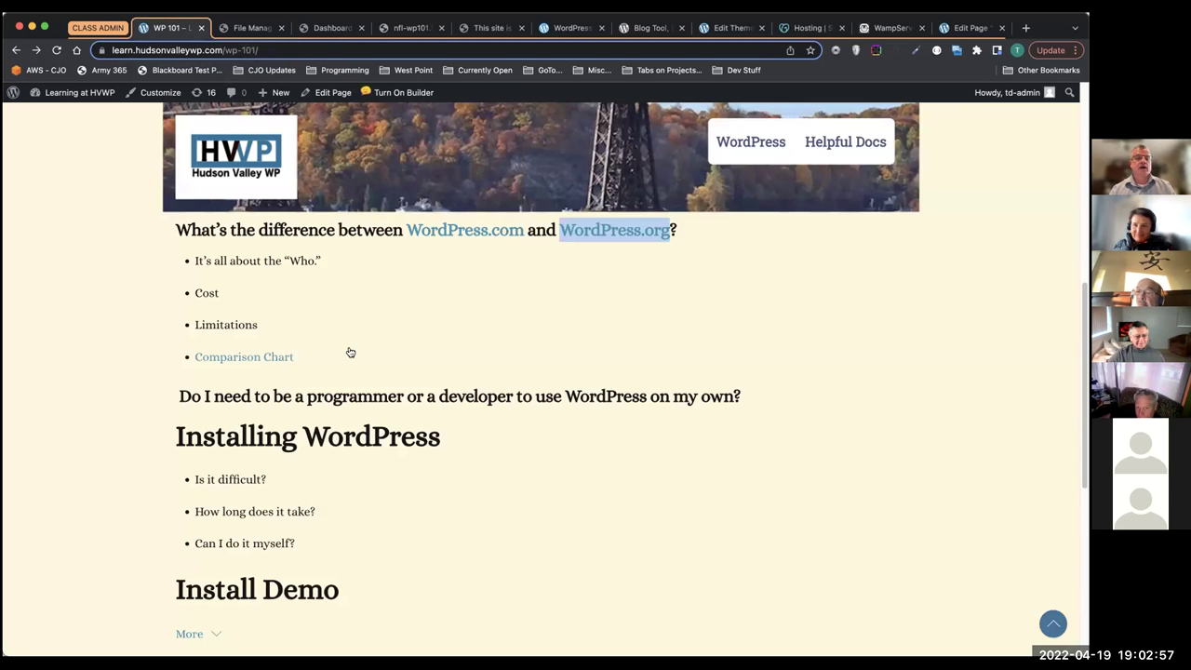
scroll(347, 351, down, 3)
scroll(350, 352, down, 1)
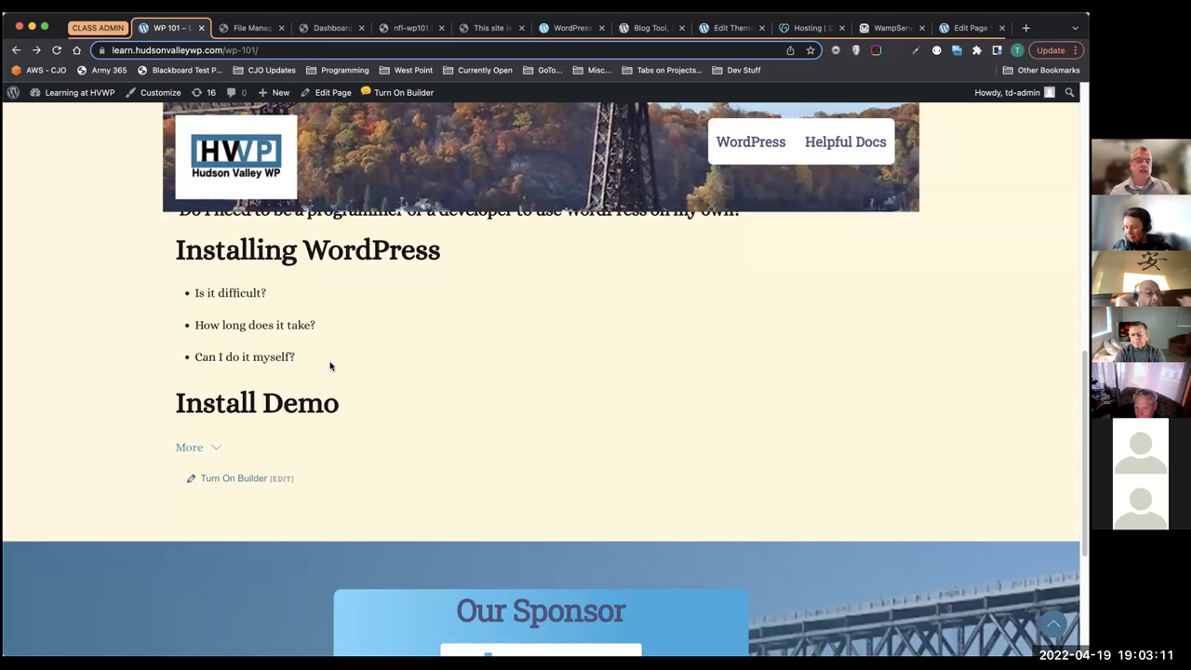
scroll(331, 366, down, 1)
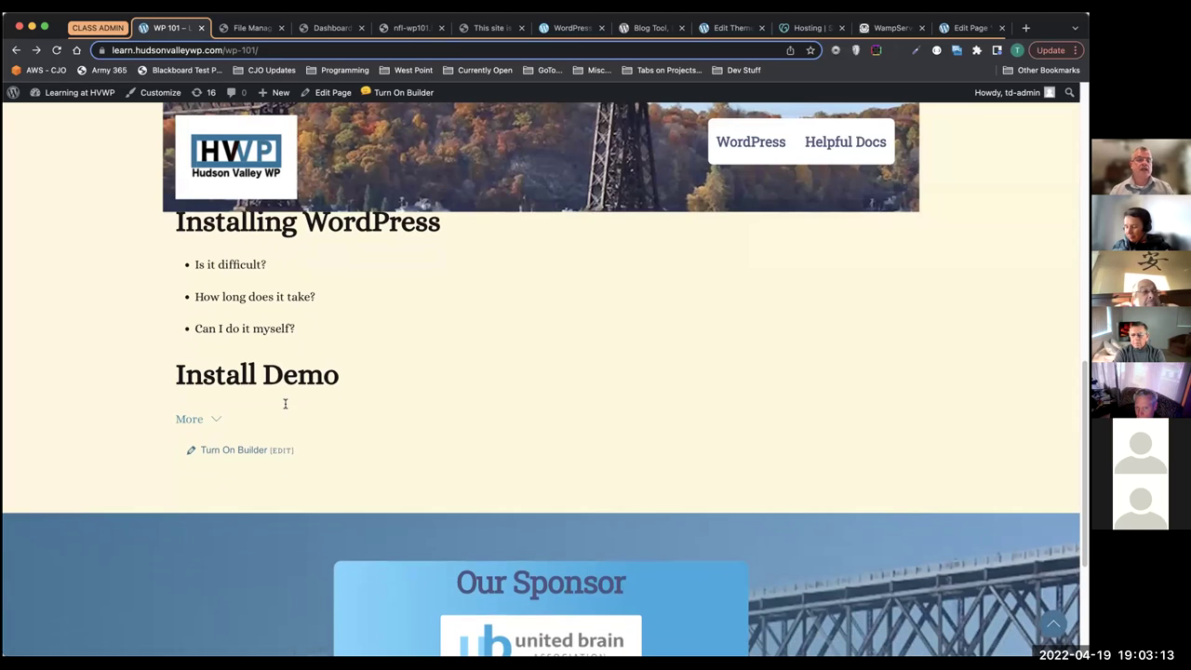
click(216, 421)
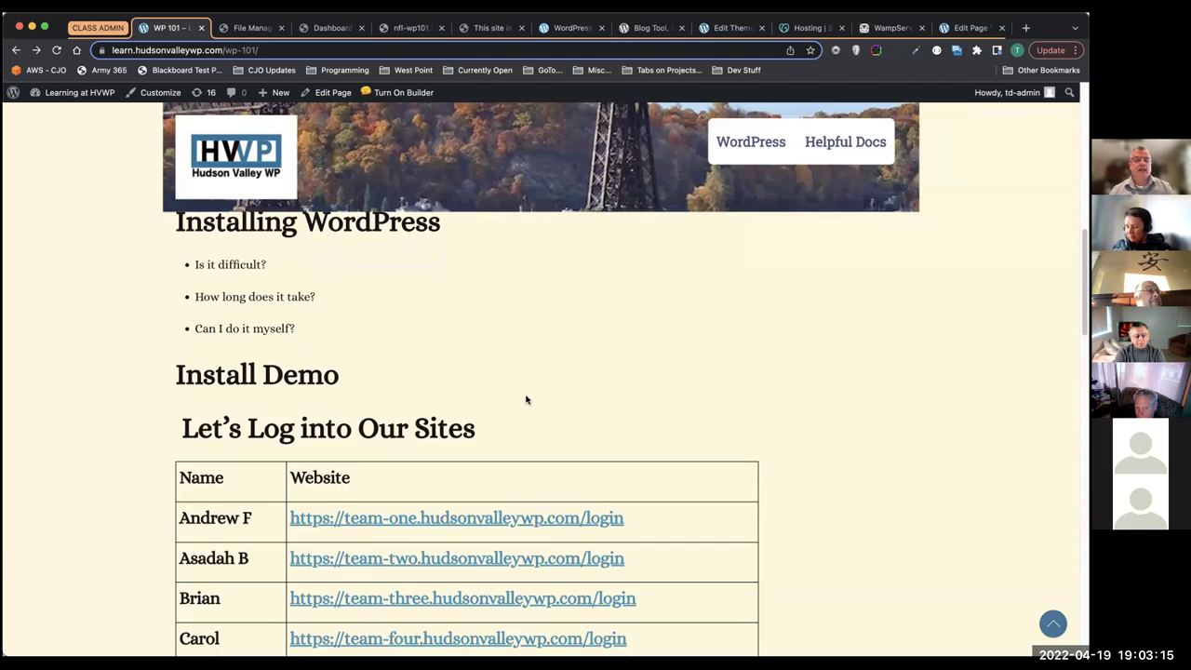
scroll(526, 400, down, 3)
scroll(525, 400, down, 1)
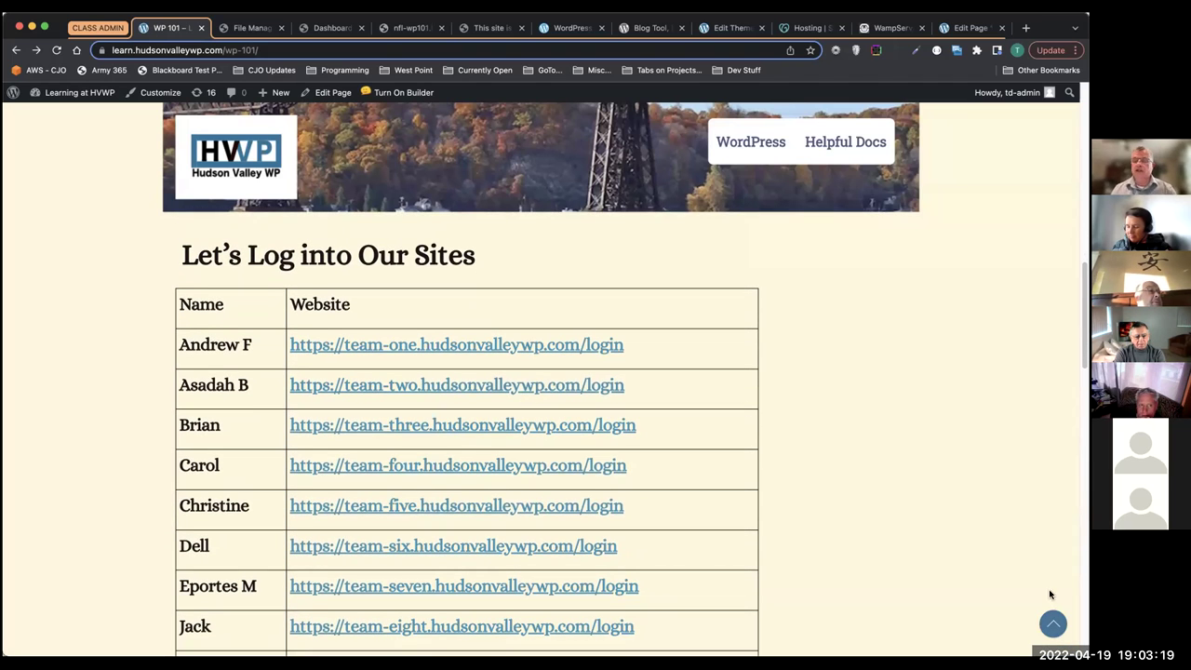
scroll(990, 527, down, 2)
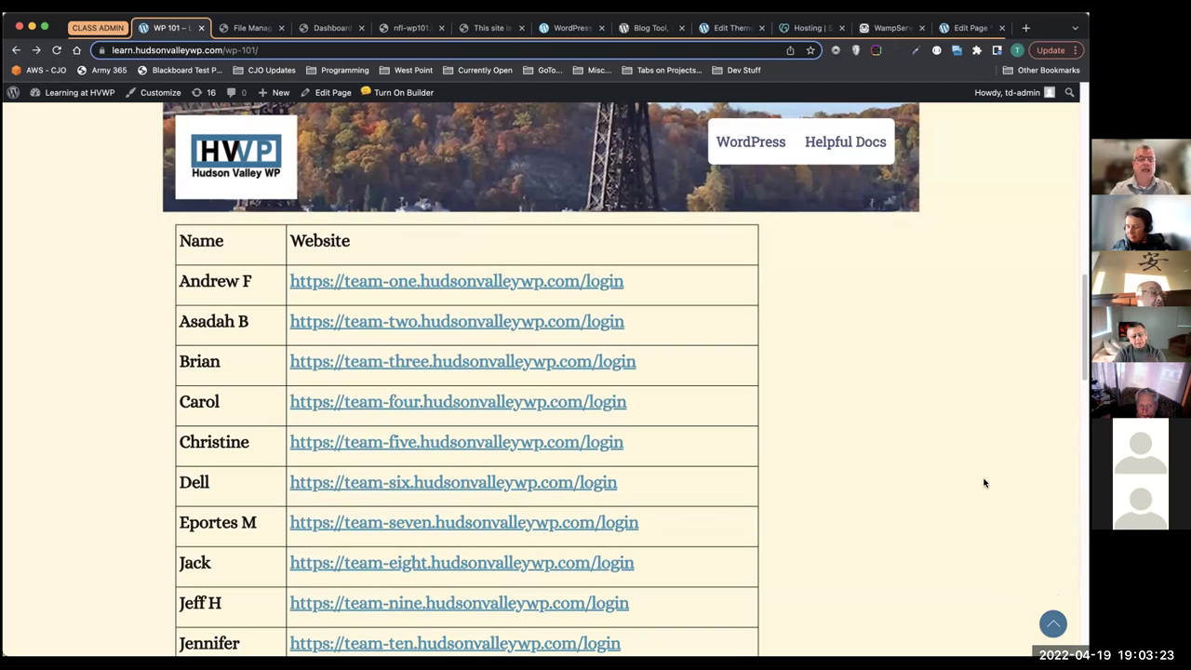
Zoom Chrome out to 67% and scroll through the team-one to team-twenty login table.
key(super+minus)
key(super+minus)
key(super+minus)
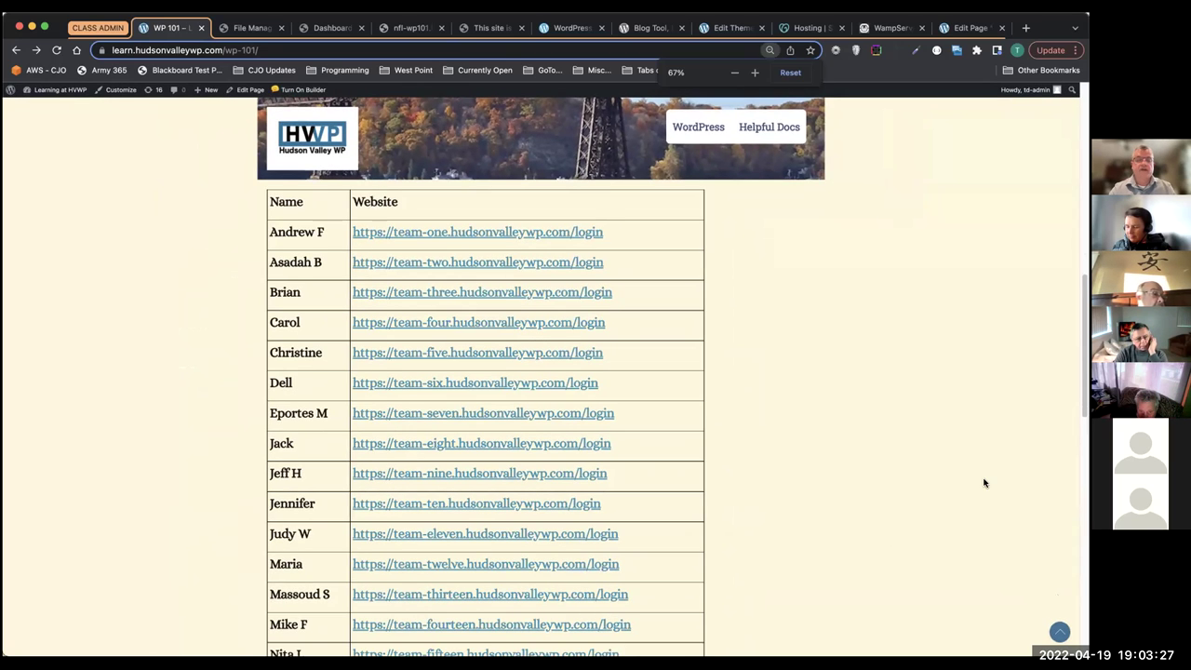
key(super+minus)
scroll(984, 482, down, 1)
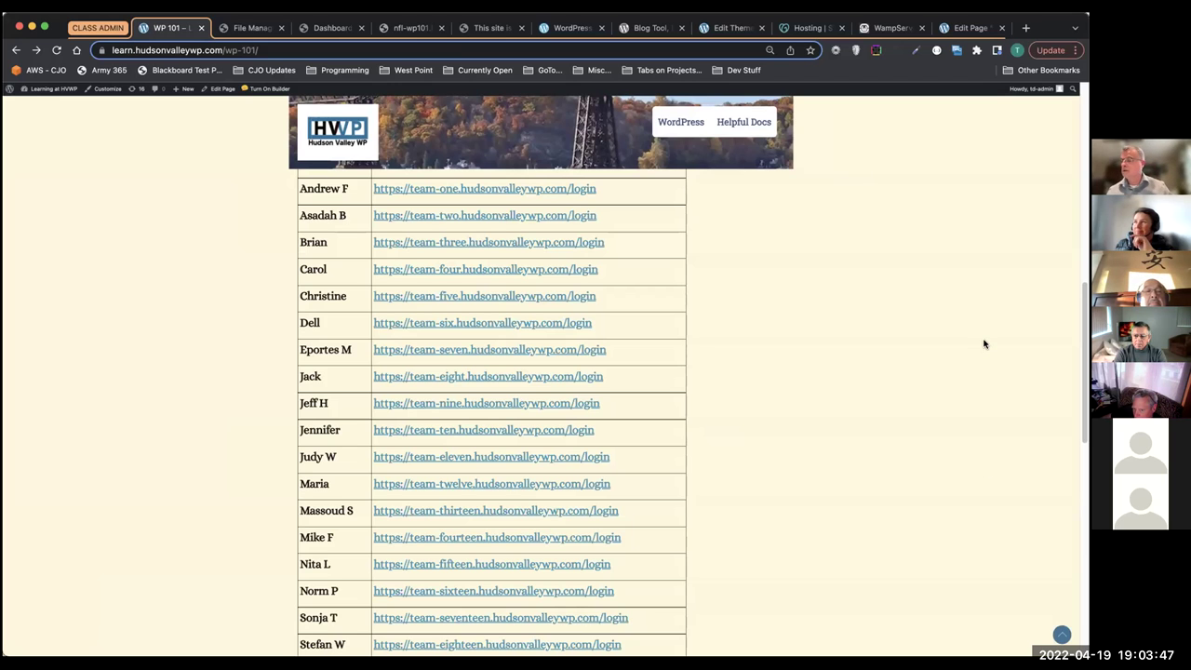
scroll(919, 387, down, 1)
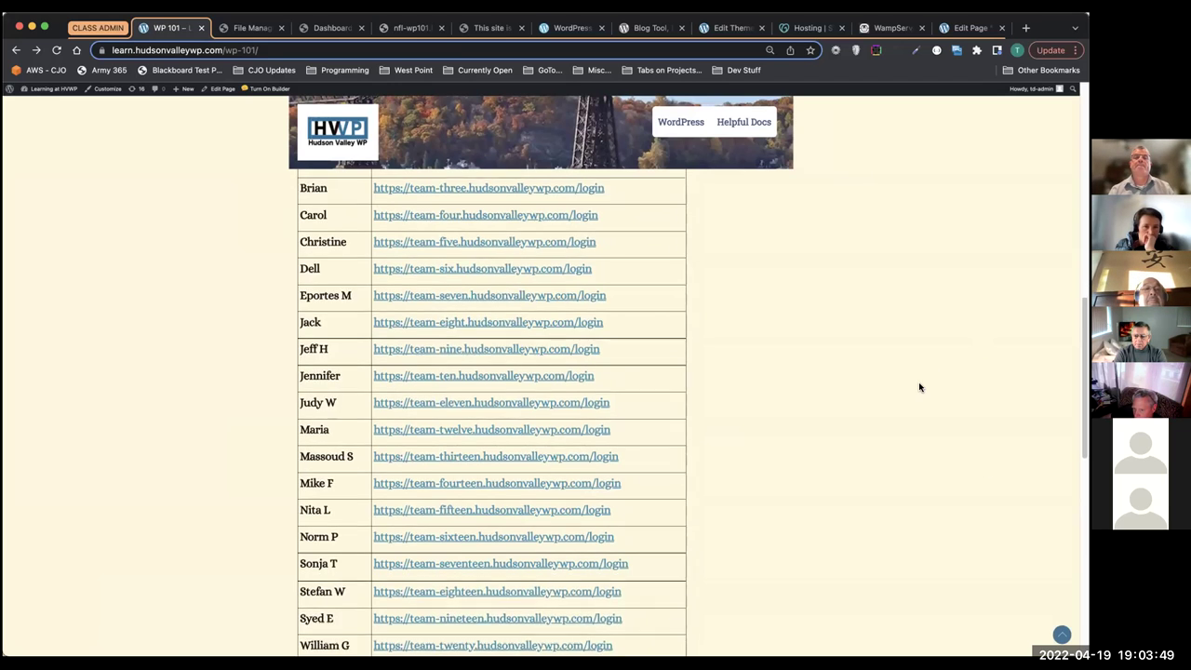
scroll(919, 387, up, 10)
scroll(919, 387, down, 1)
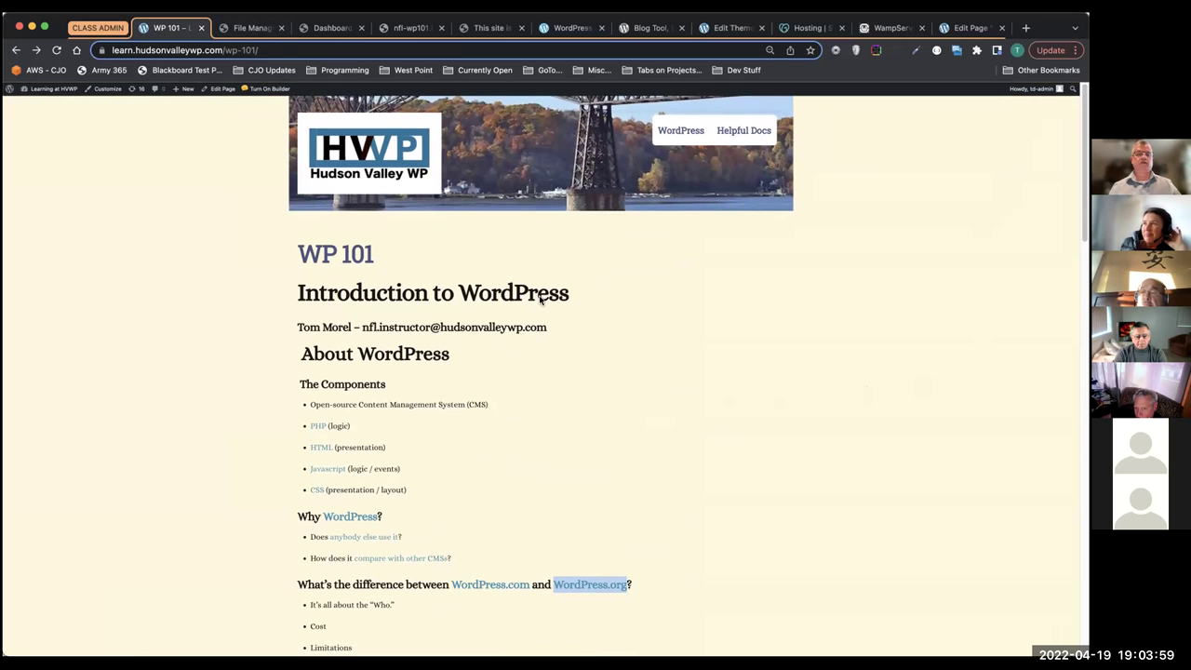
scroll(539, 297, down, 5)
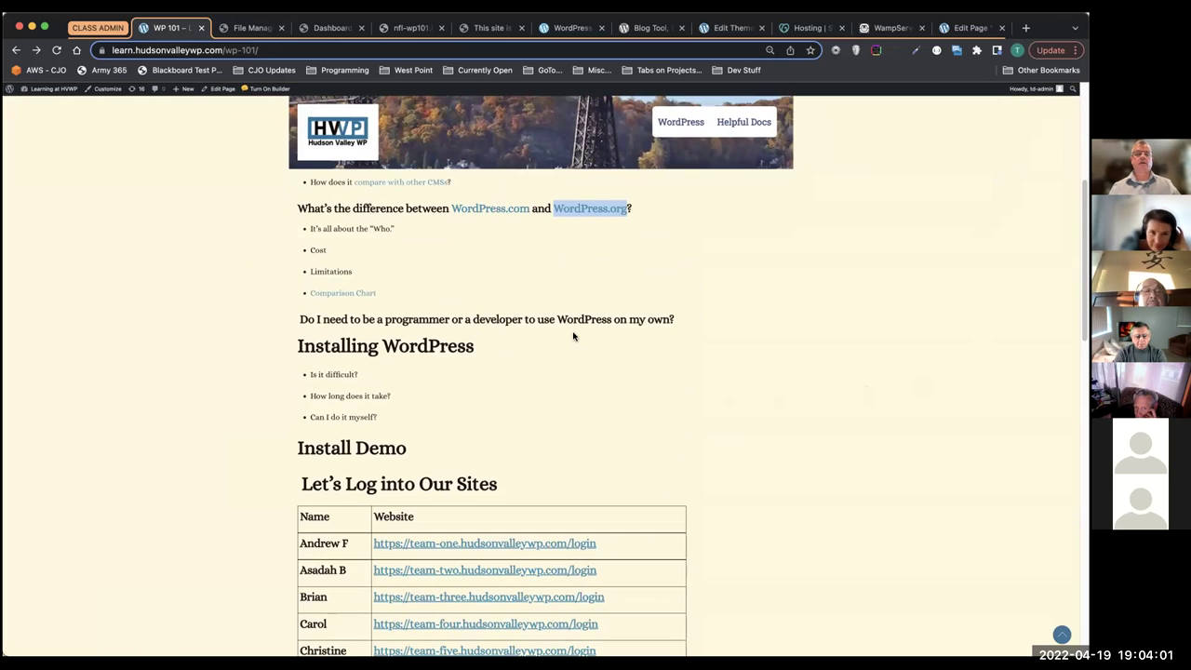
scroll(509, 333, down, 3)
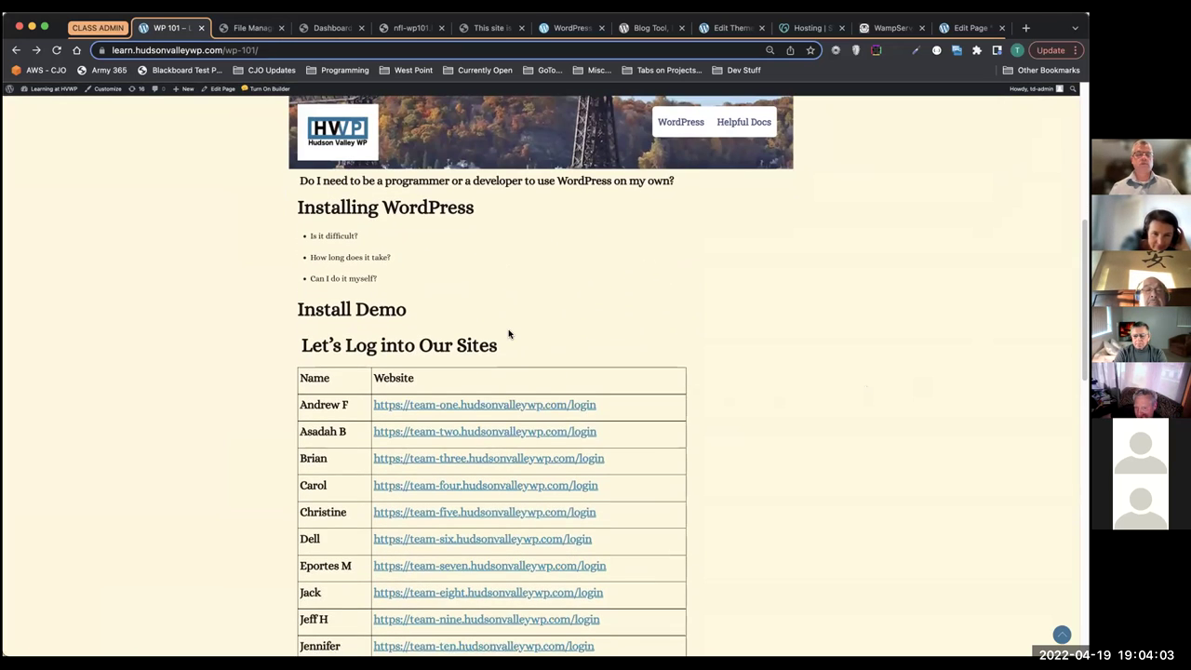
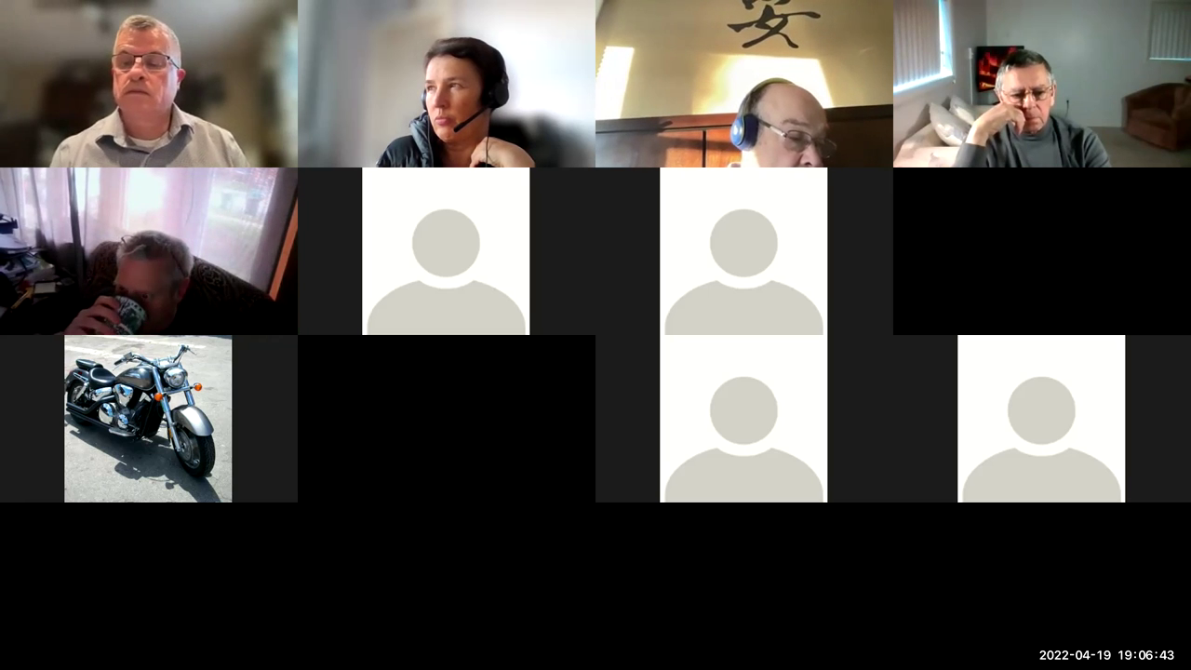
Jump back to the top of the WP 101 course page and its Introduction to WordPress heading.
scroll(494, 269, down, 3)
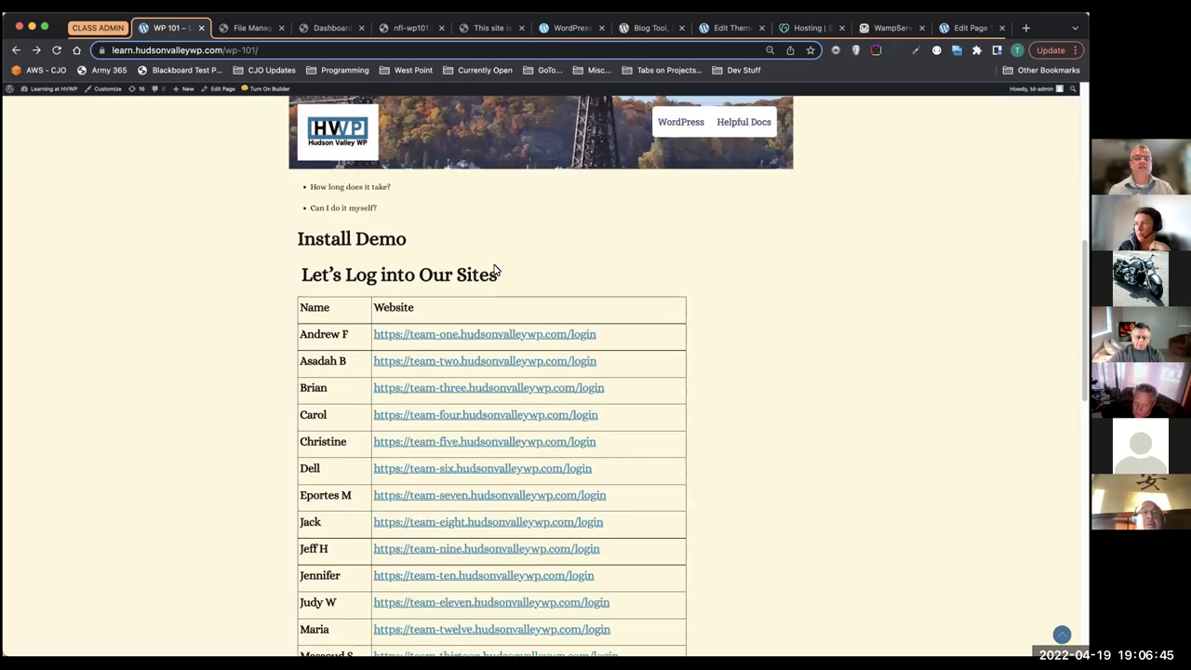
scroll(494, 268, down, 1)
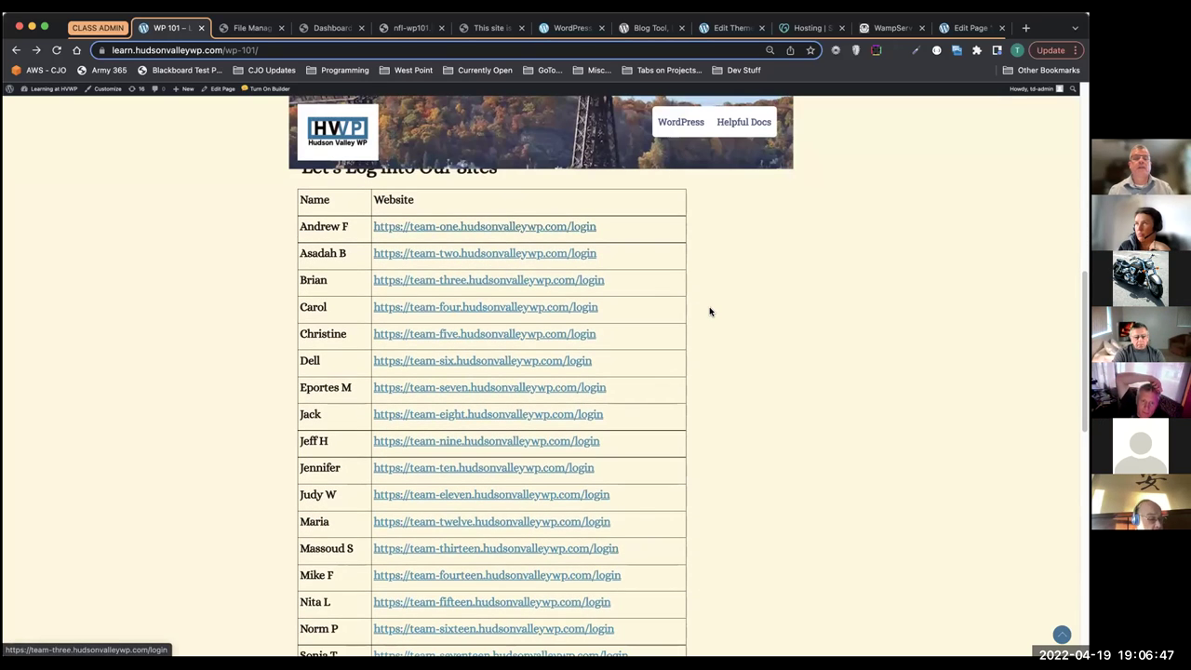
scroll(710, 312, down, 1)
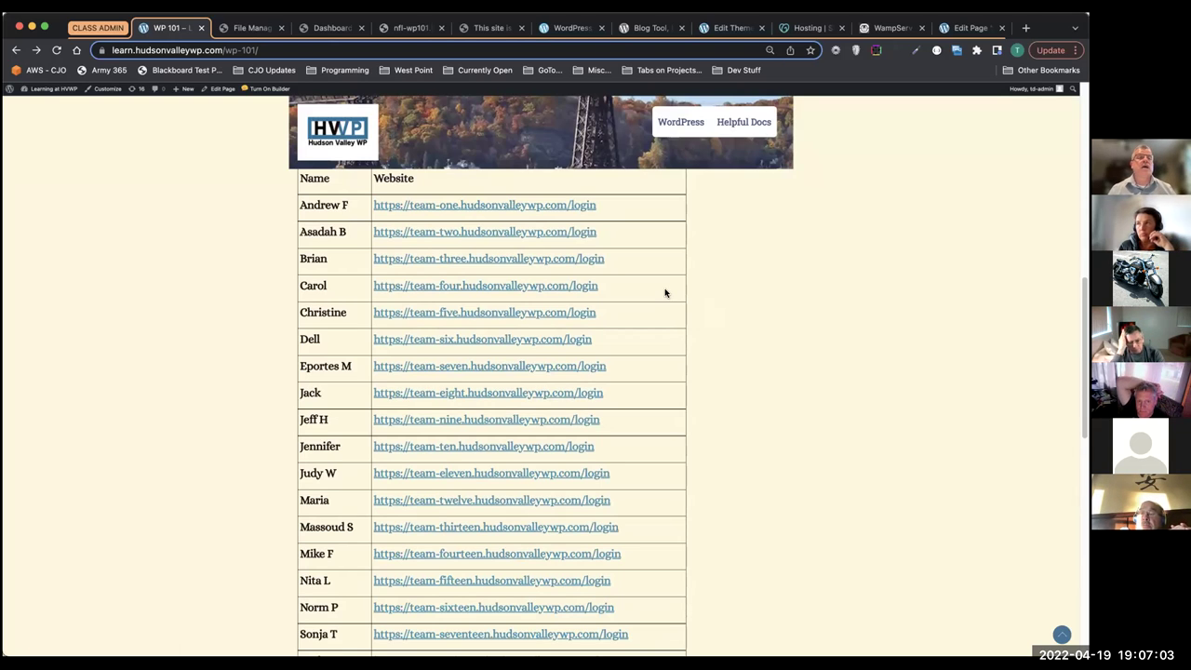
click(266, 50)
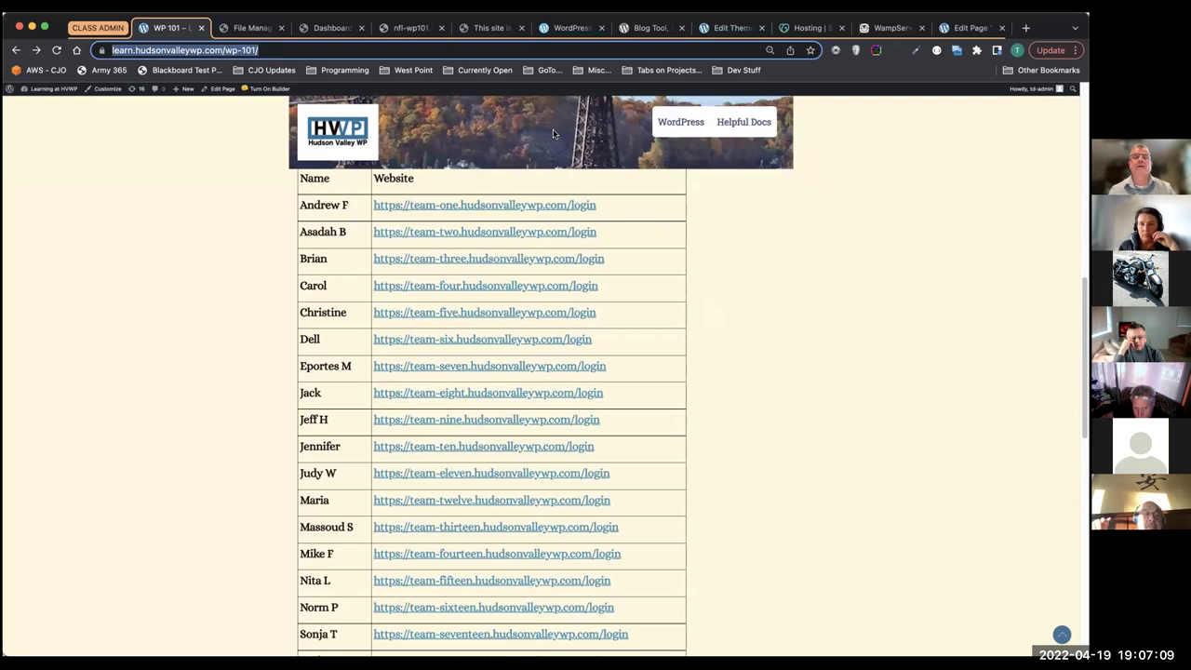
click(228, 302)
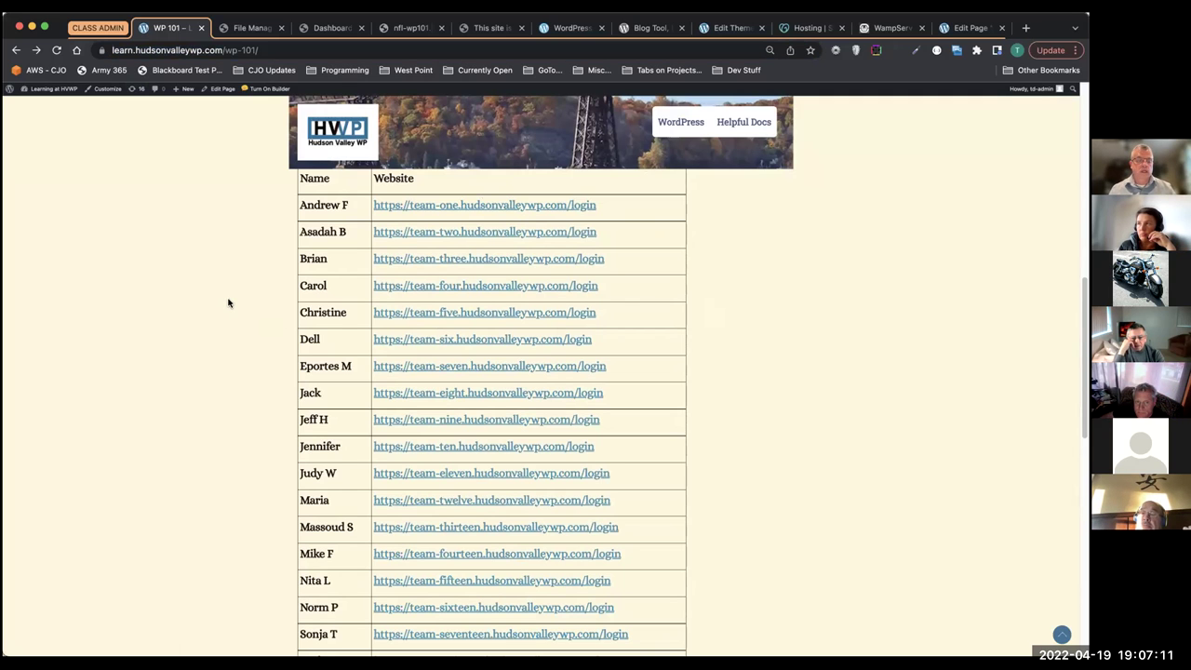
scroll(228, 302, down, 3)
key(Home)
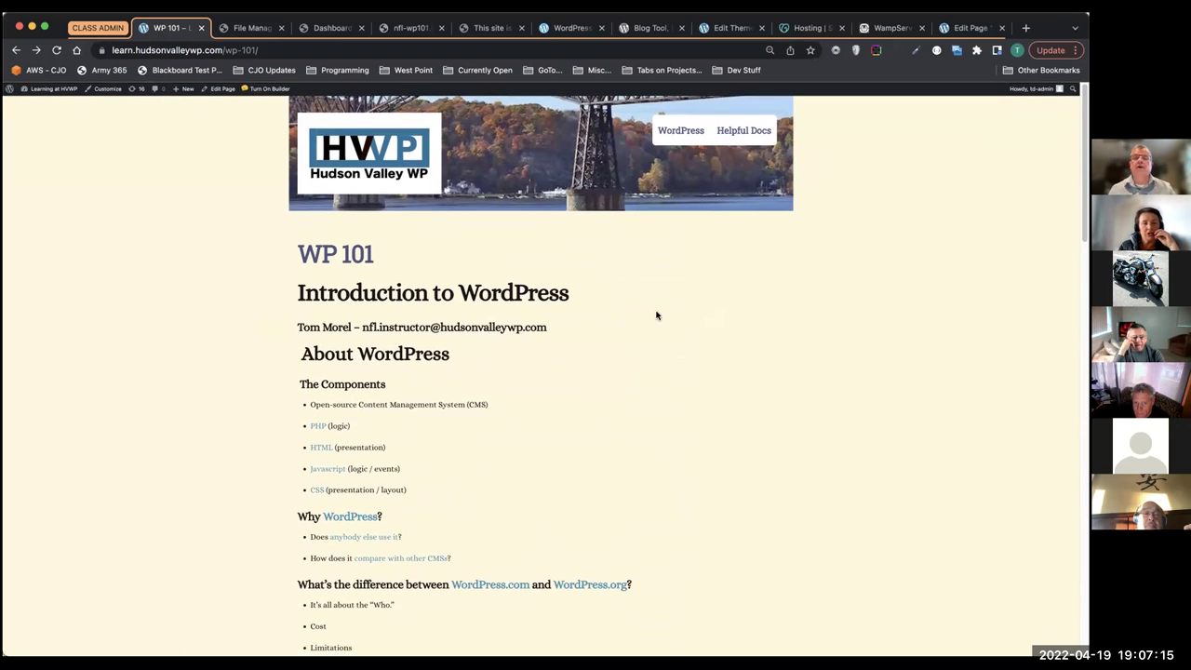
Scroll to the Let's Log into Our Sites table and zoom the page out to 50%.
scroll(710, 345, down, 3)
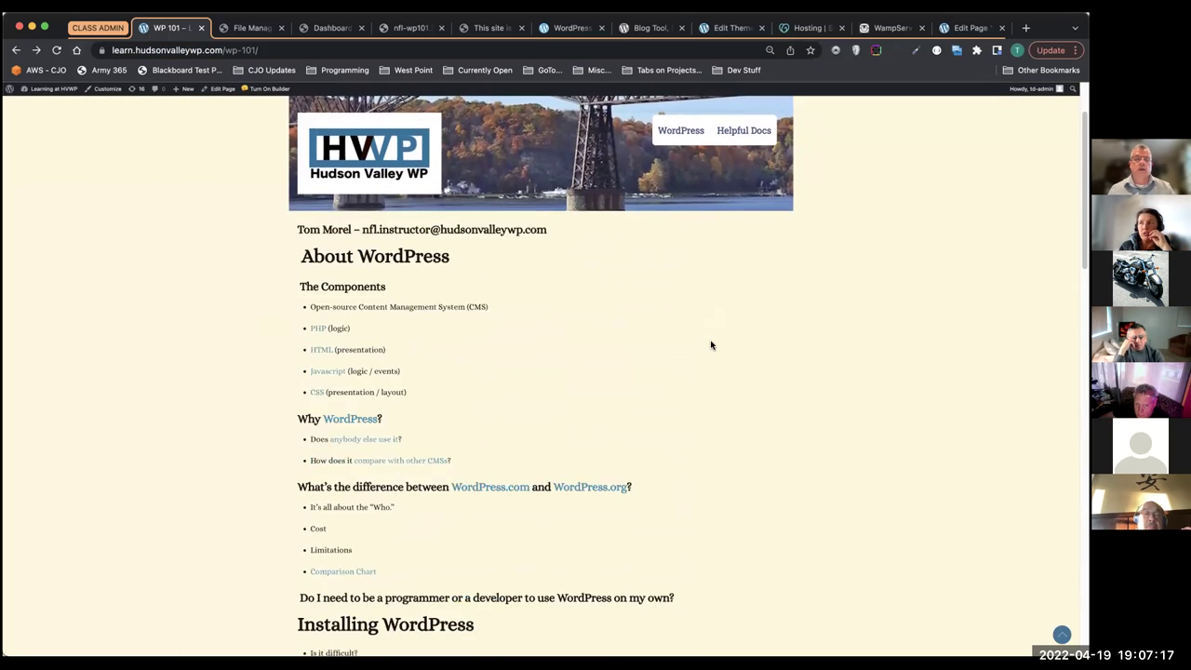
scroll(711, 345, down, 3)
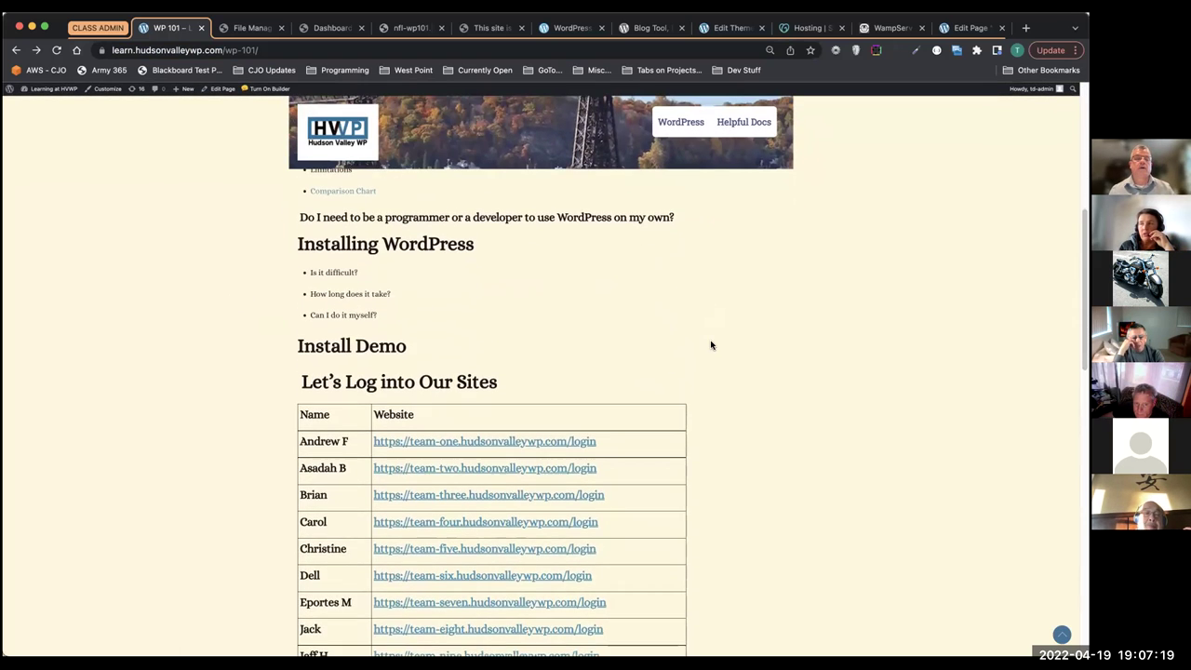
scroll(711, 345, down, 1)
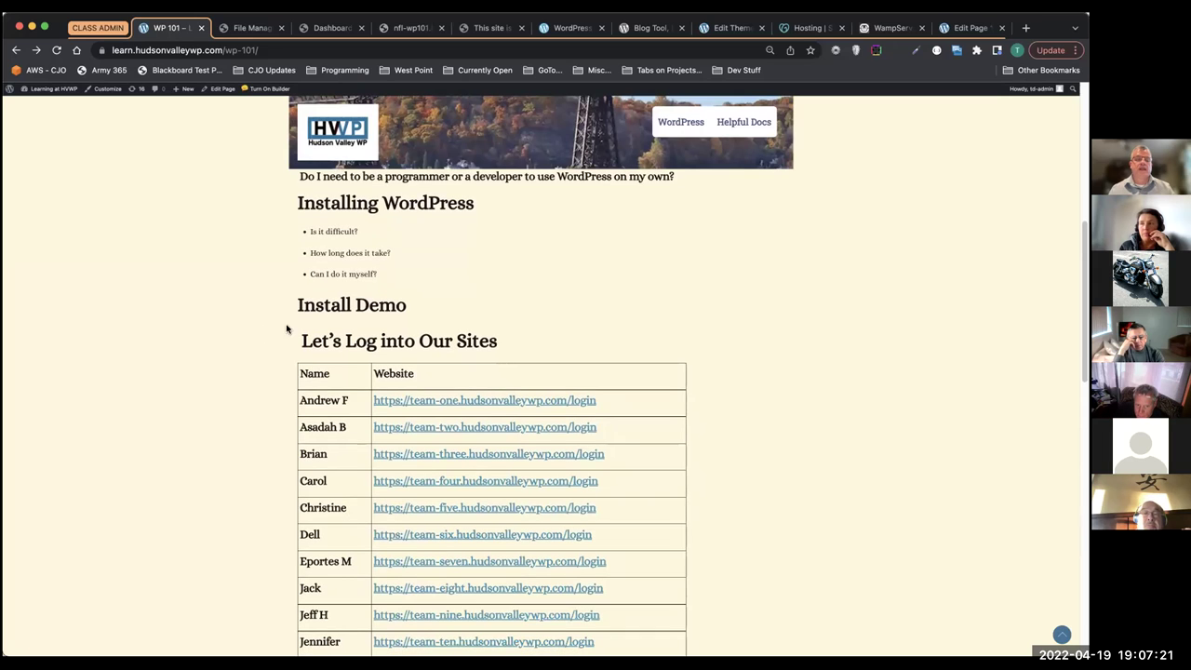
scroll(209, 364, down, 1)
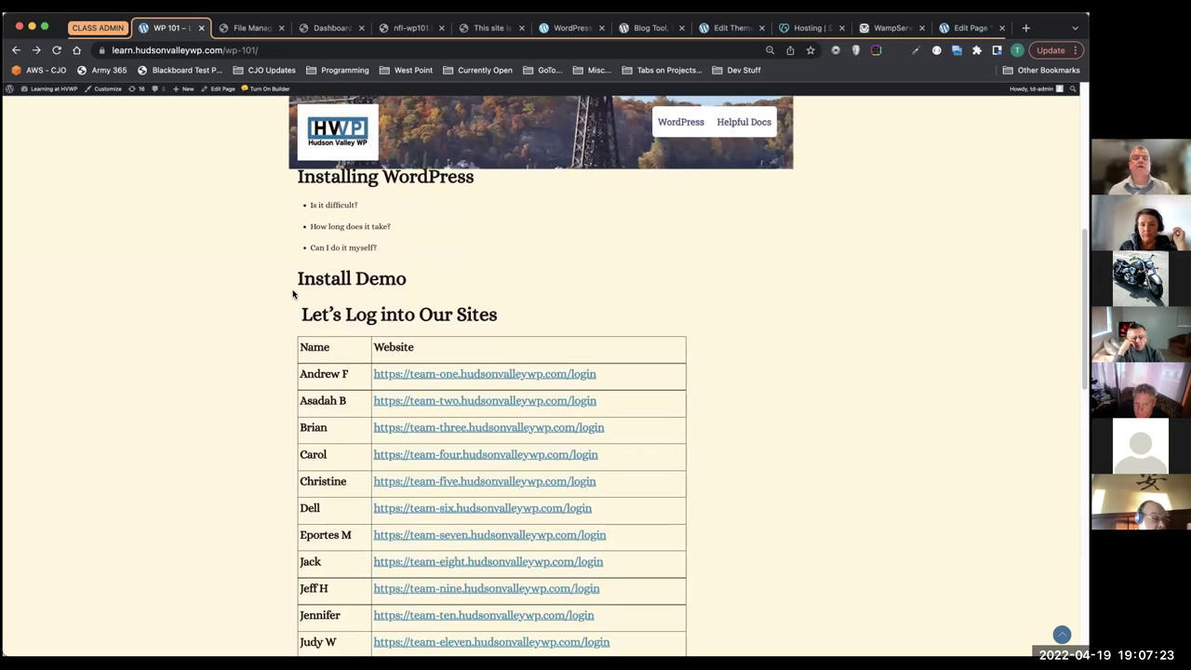
scroll(160, 276, down, 1)
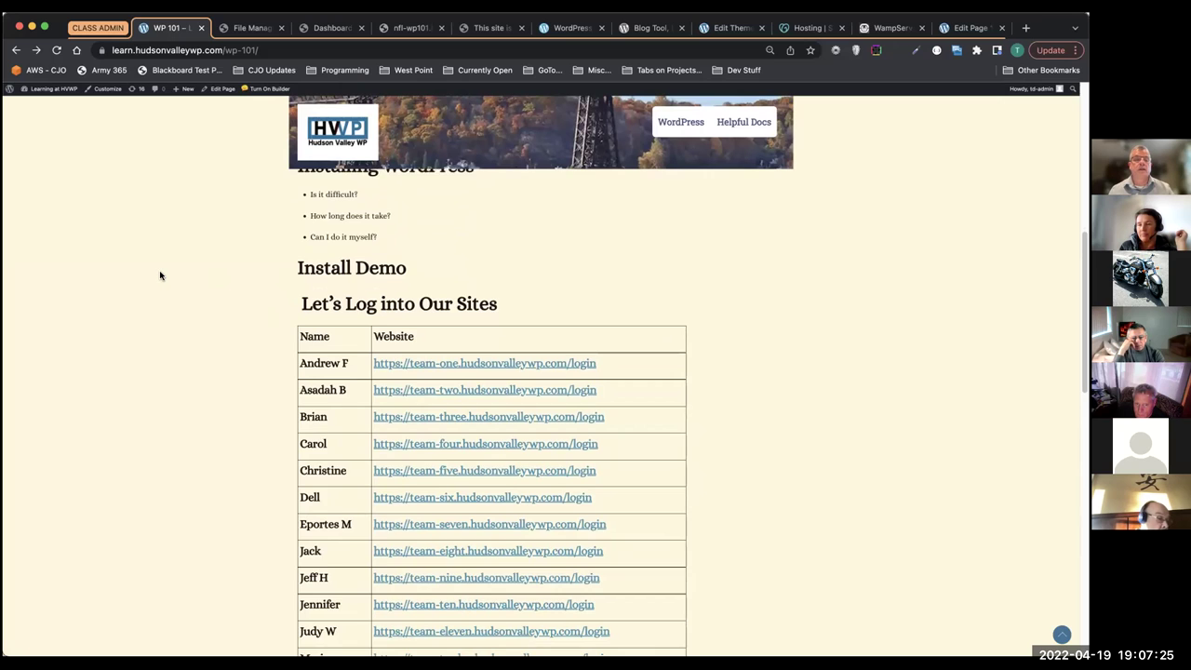
scroll(160, 275, down, 4)
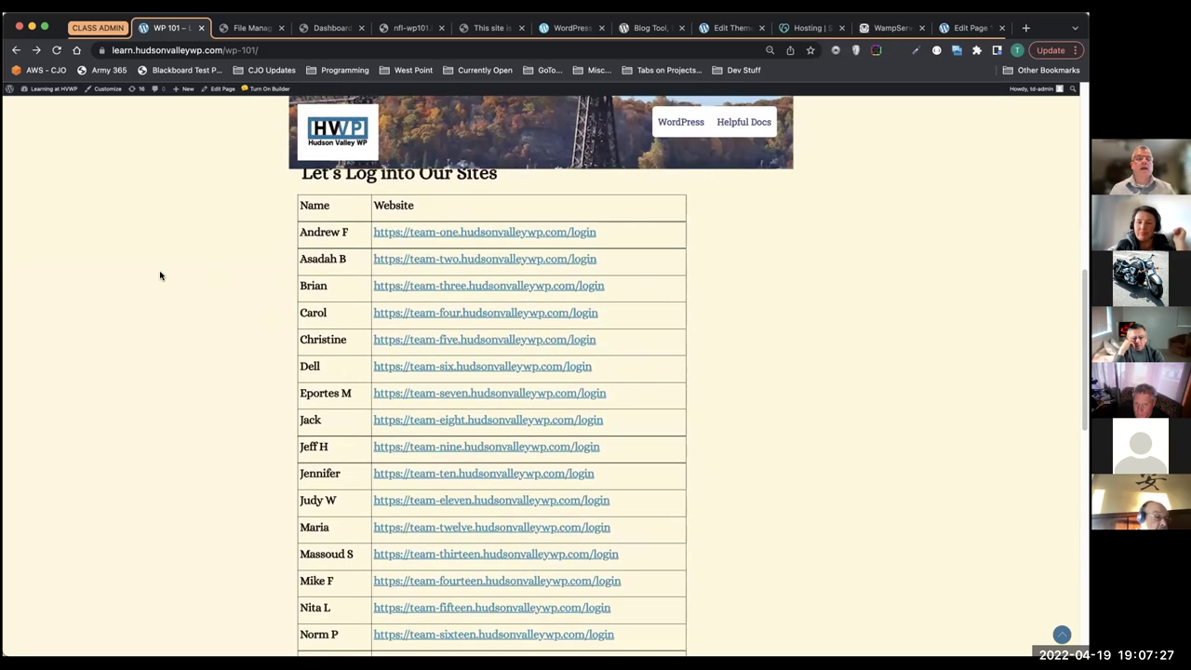
scroll(160, 276, up, 1)
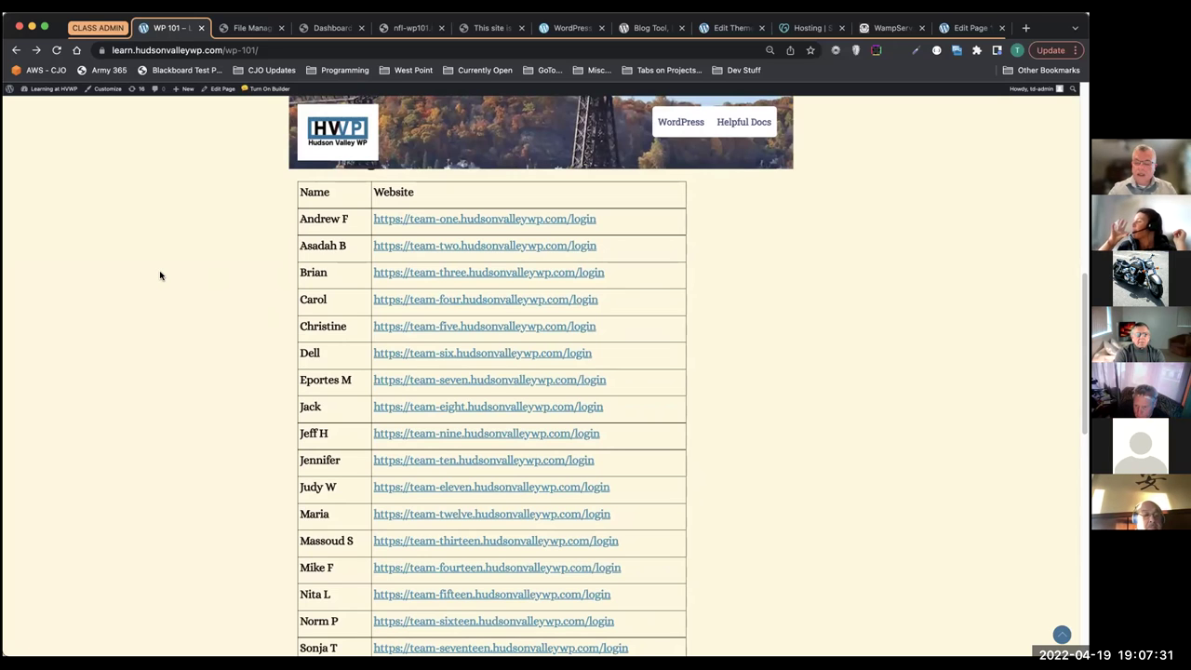
key(super+minus)
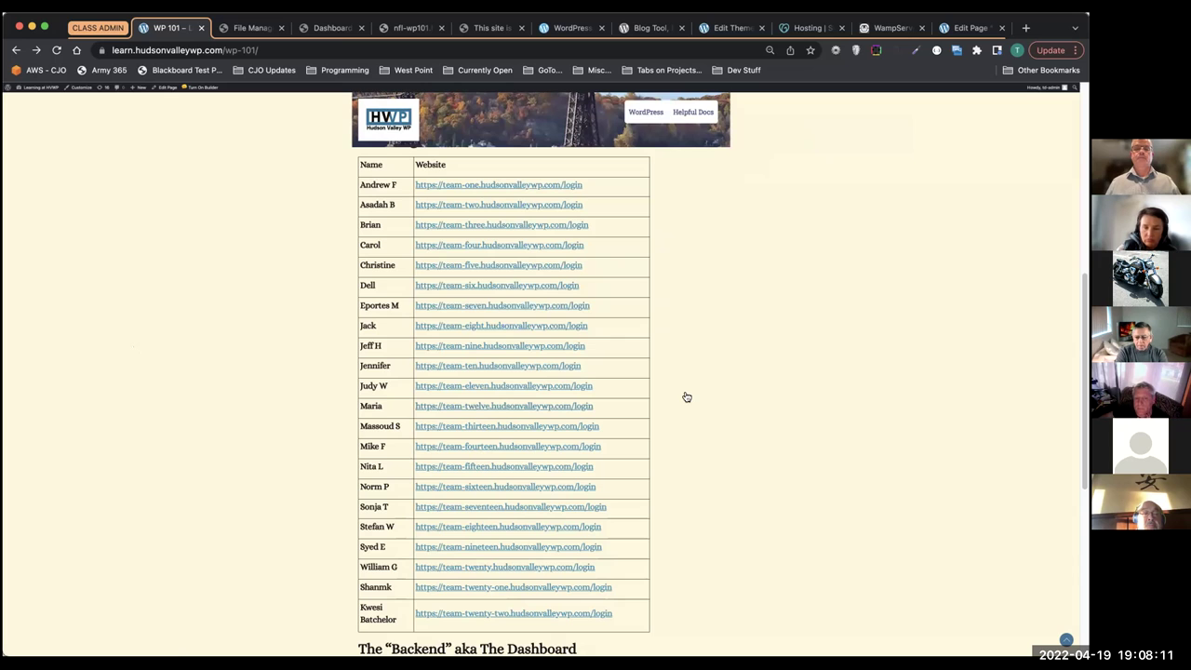
Find the team-nineteen.hudsonvalleywp.com/login link in the login table and open it.
scroll(686, 397, down, 3)
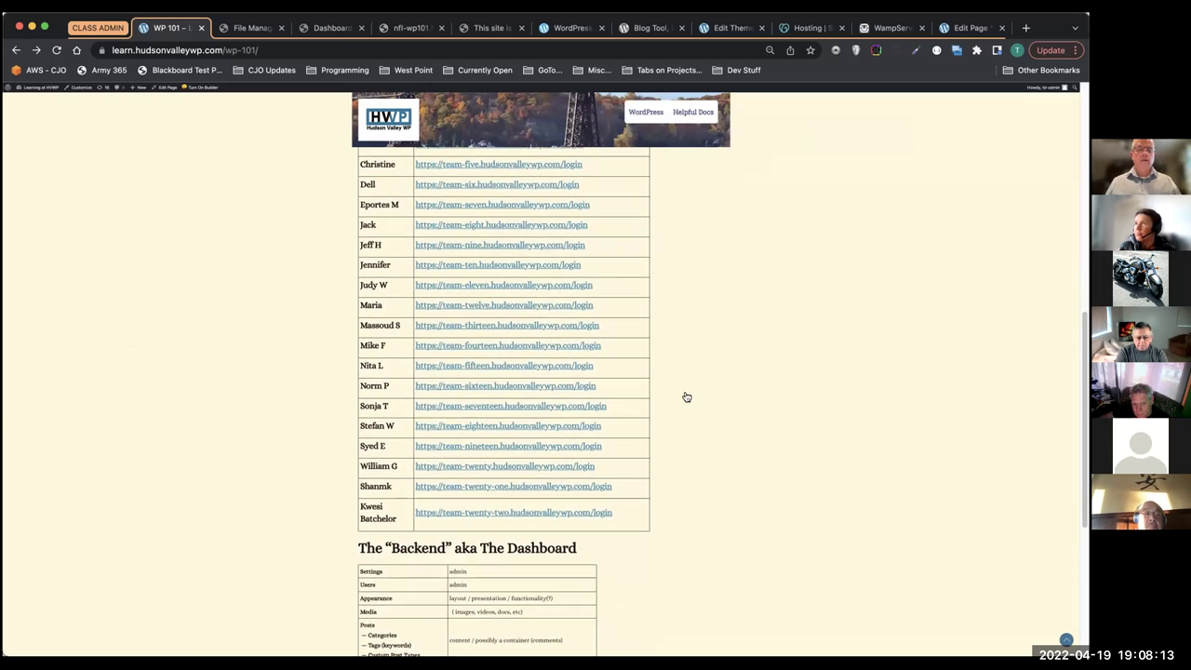
scroll(687, 397, up, 1)
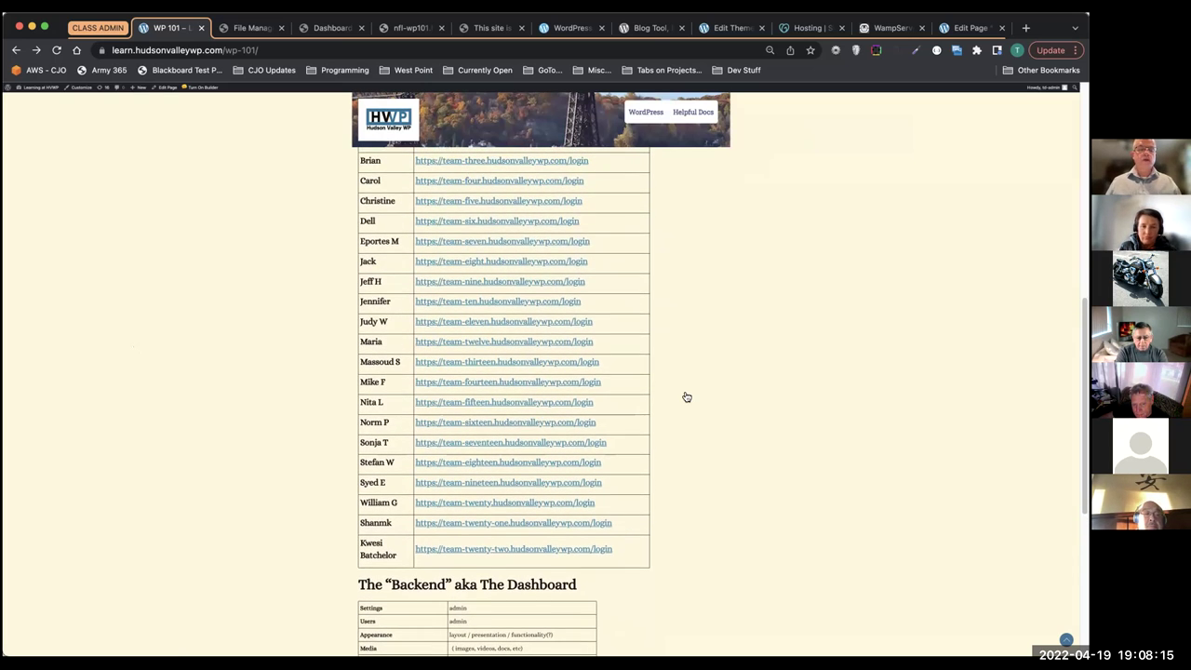
scroll(686, 397, up, 5)
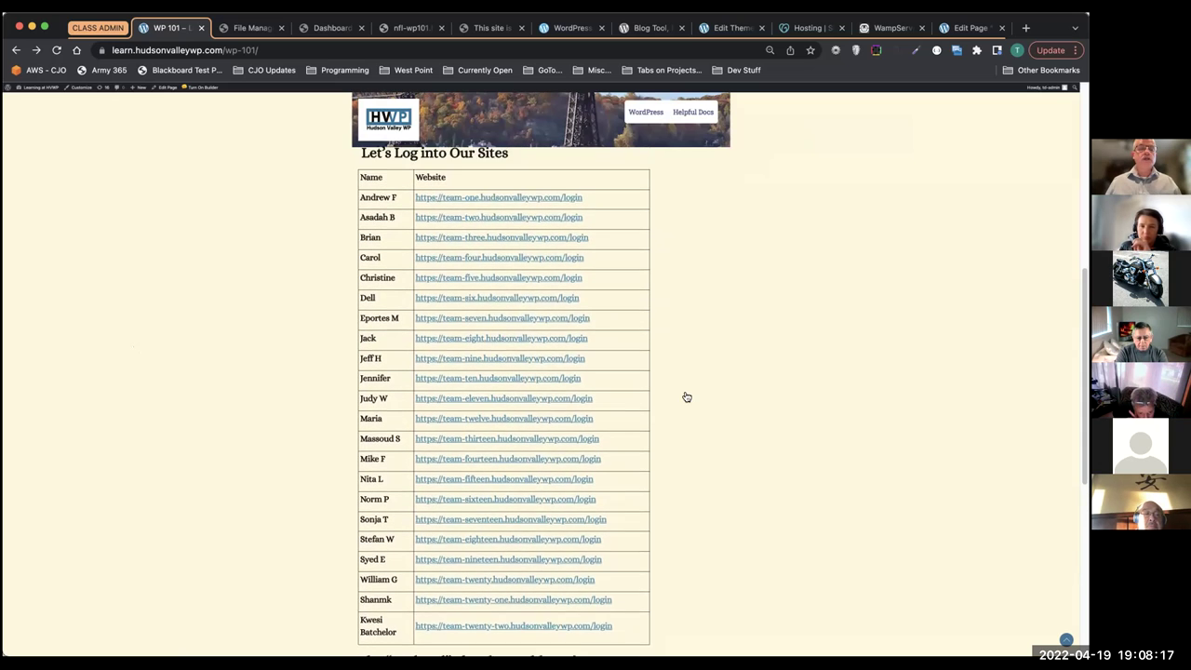
scroll(687, 397, up, 4)
scroll(687, 397, down, 2)
scroll(686, 397, down, 10)
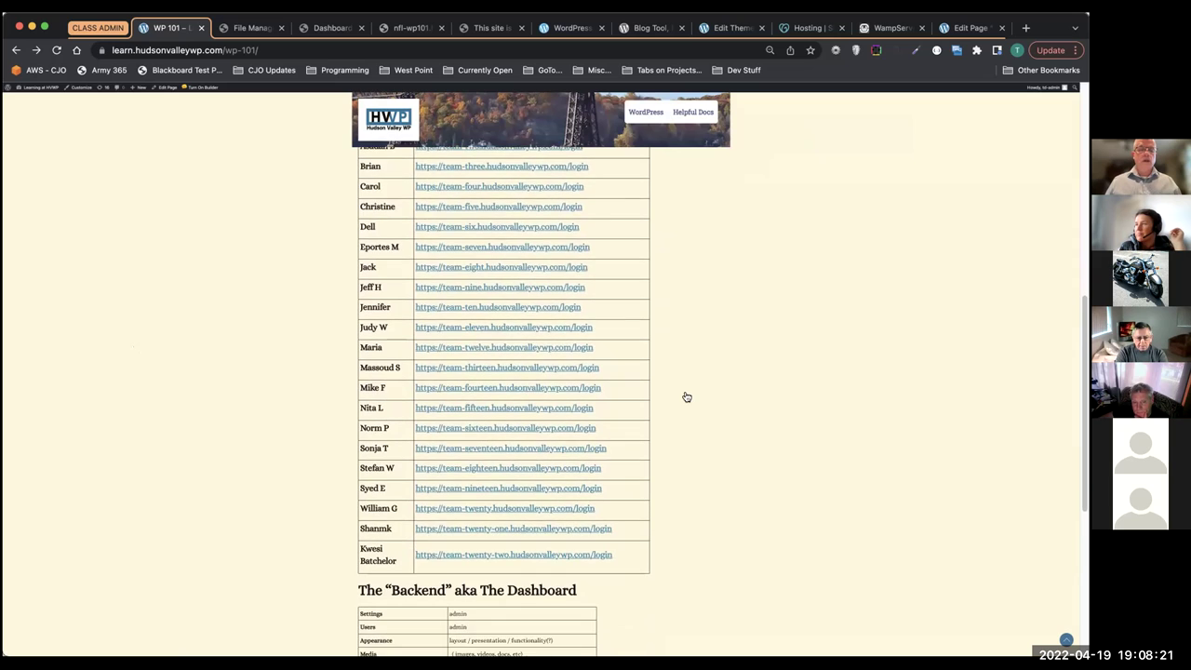
scroll(686, 397, down, 3)
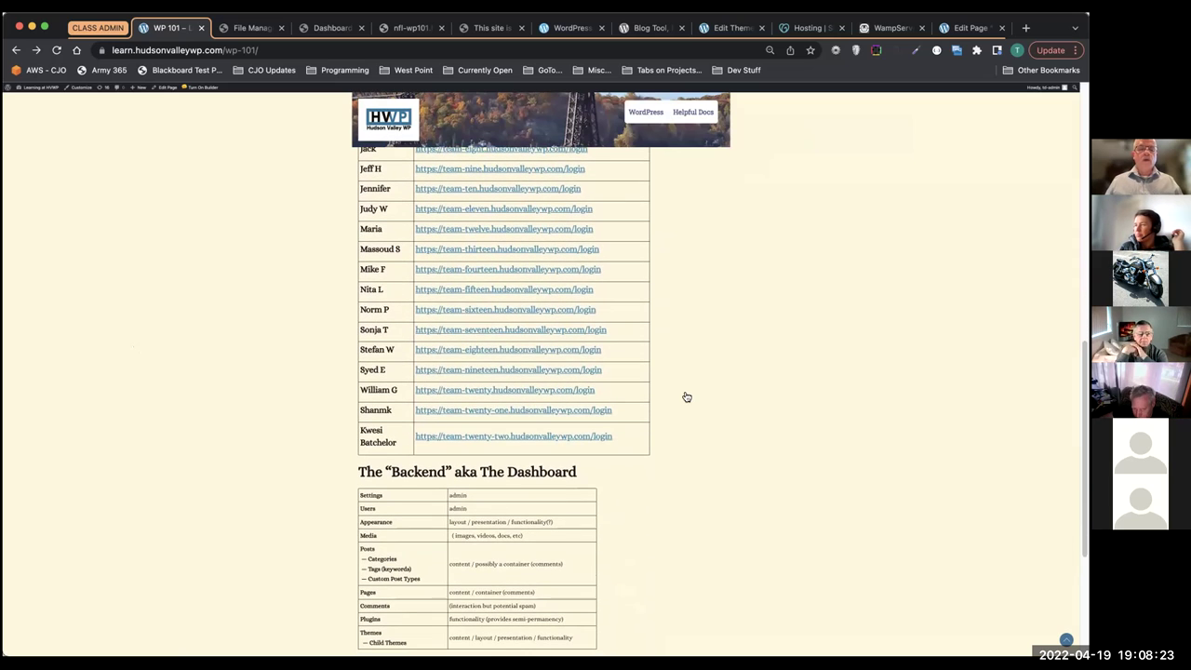
scroll(686, 398, down, 1)
scroll(687, 397, down, 2)
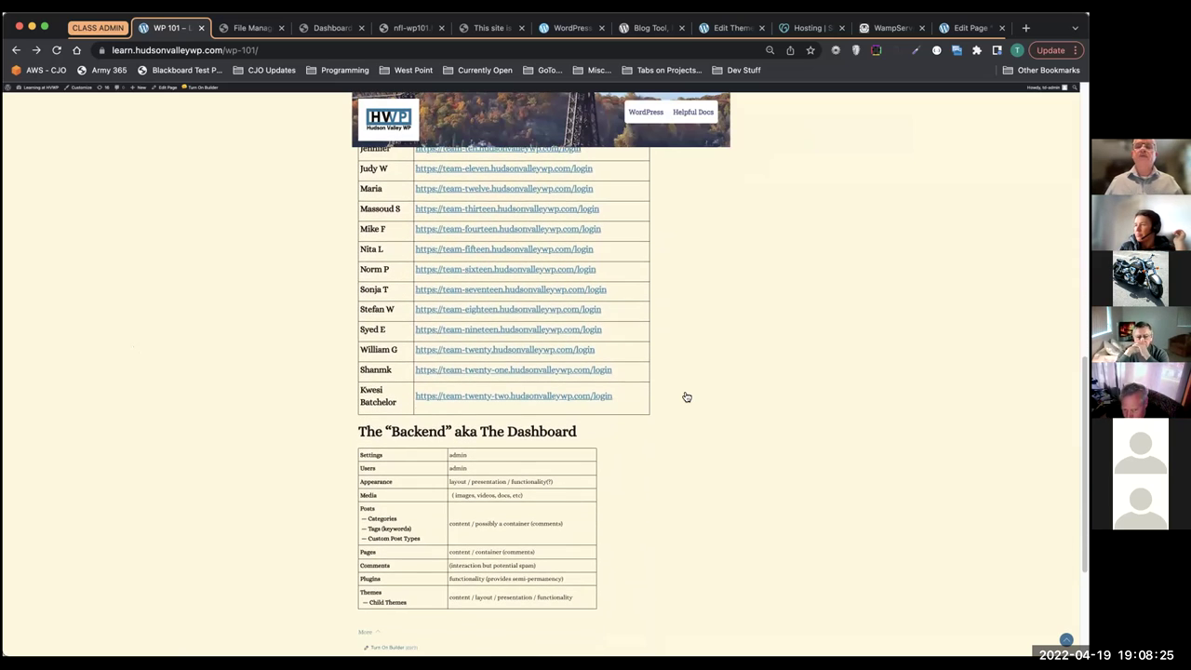
scroll(687, 397, up, 7)
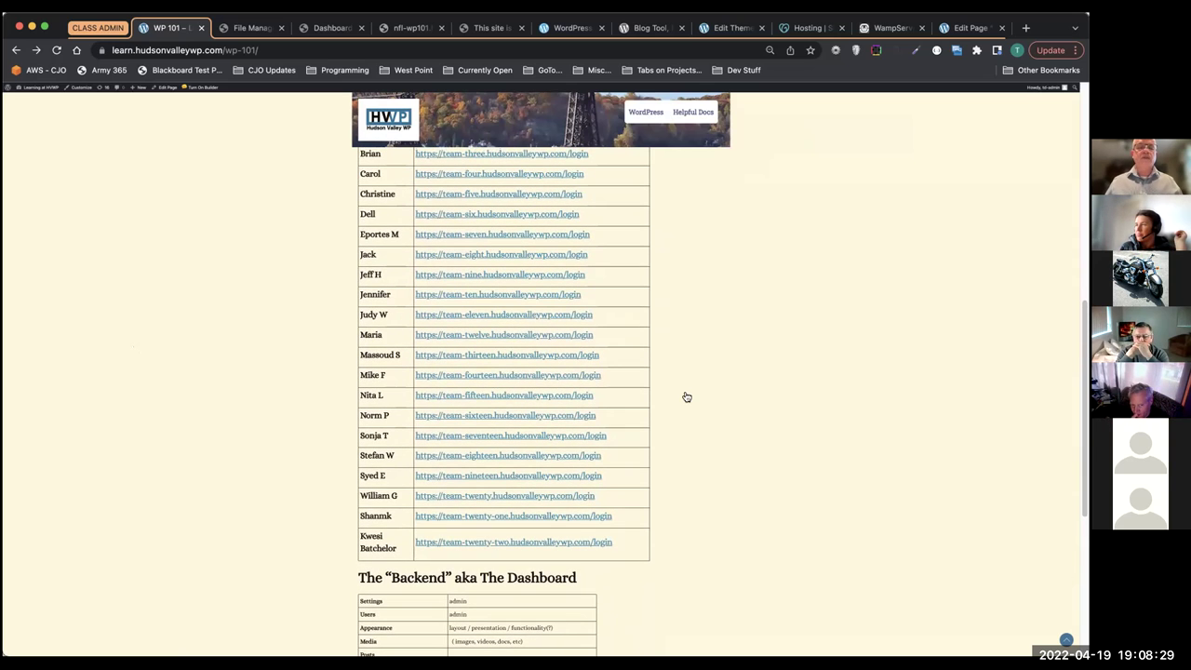
scroll(686, 397, up, 3)
scroll(686, 397, up, 6)
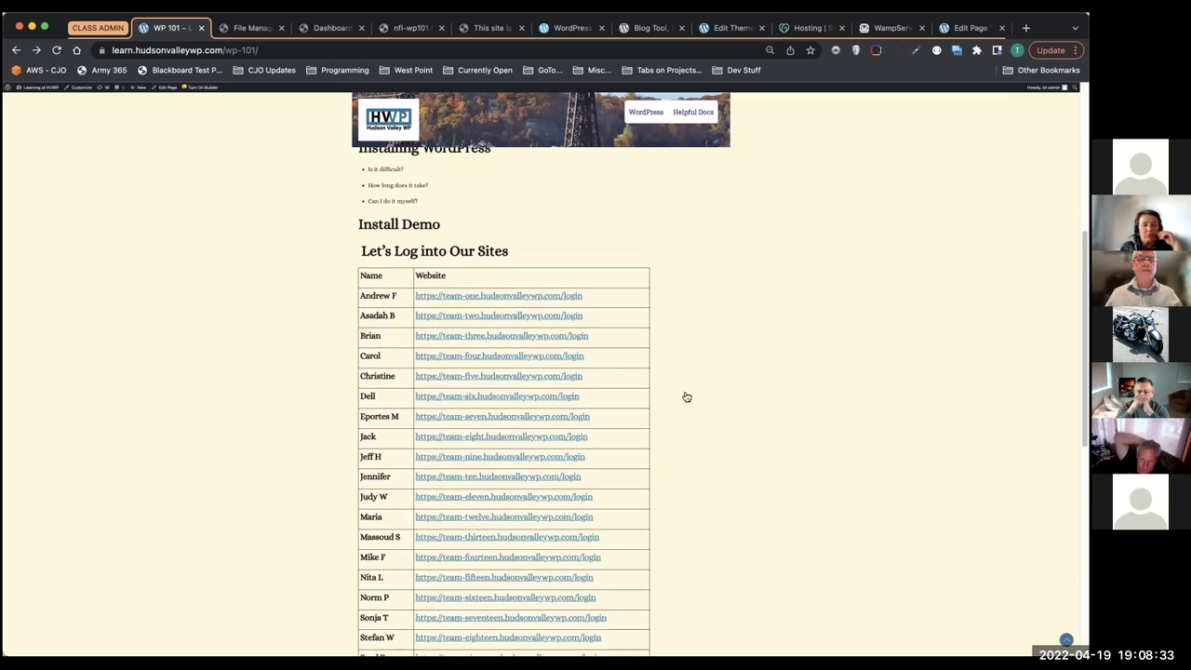
scroll(686, 397, up, 2)
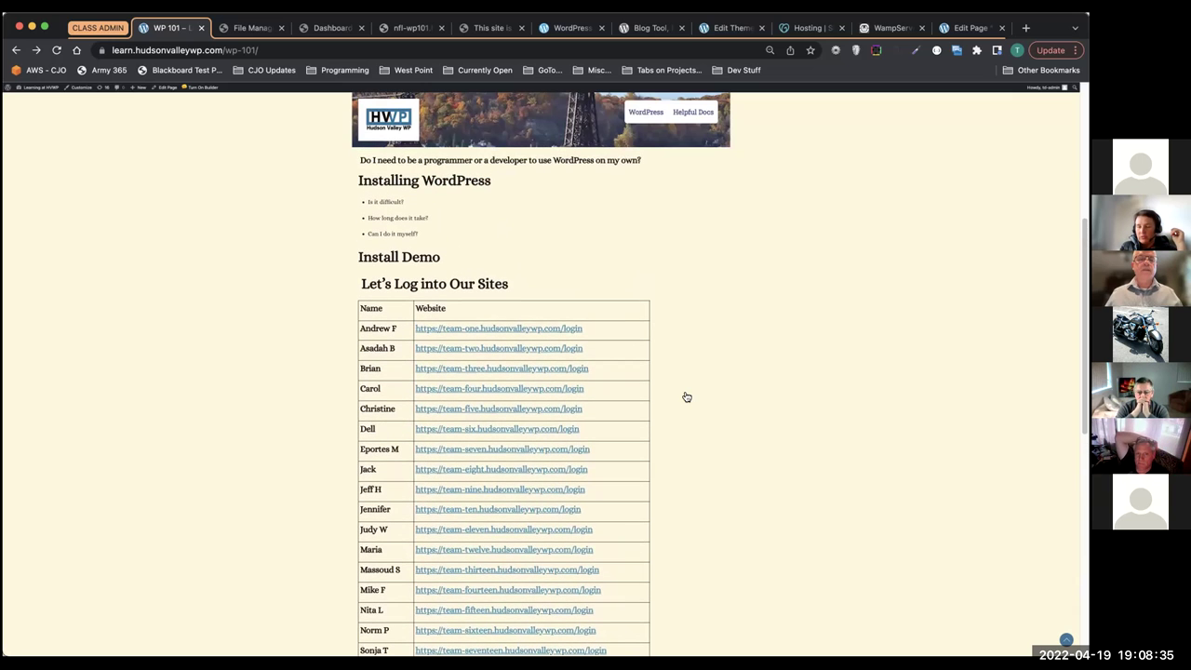
scroll(687, 397, down, 12)
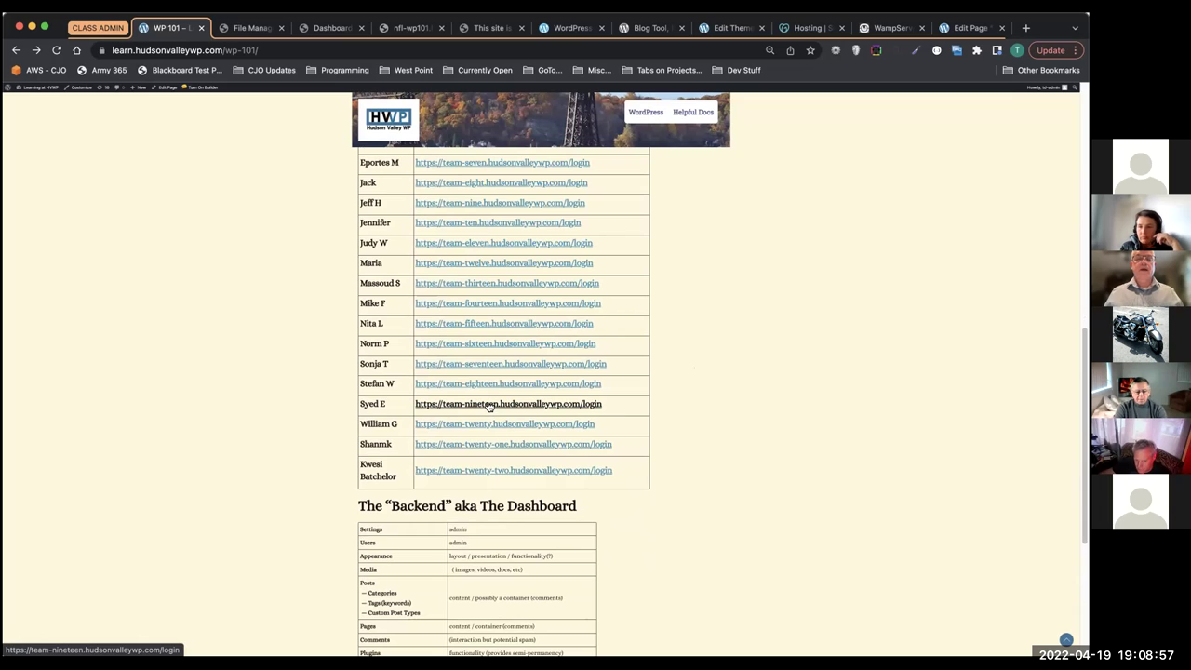
click(485, 406)
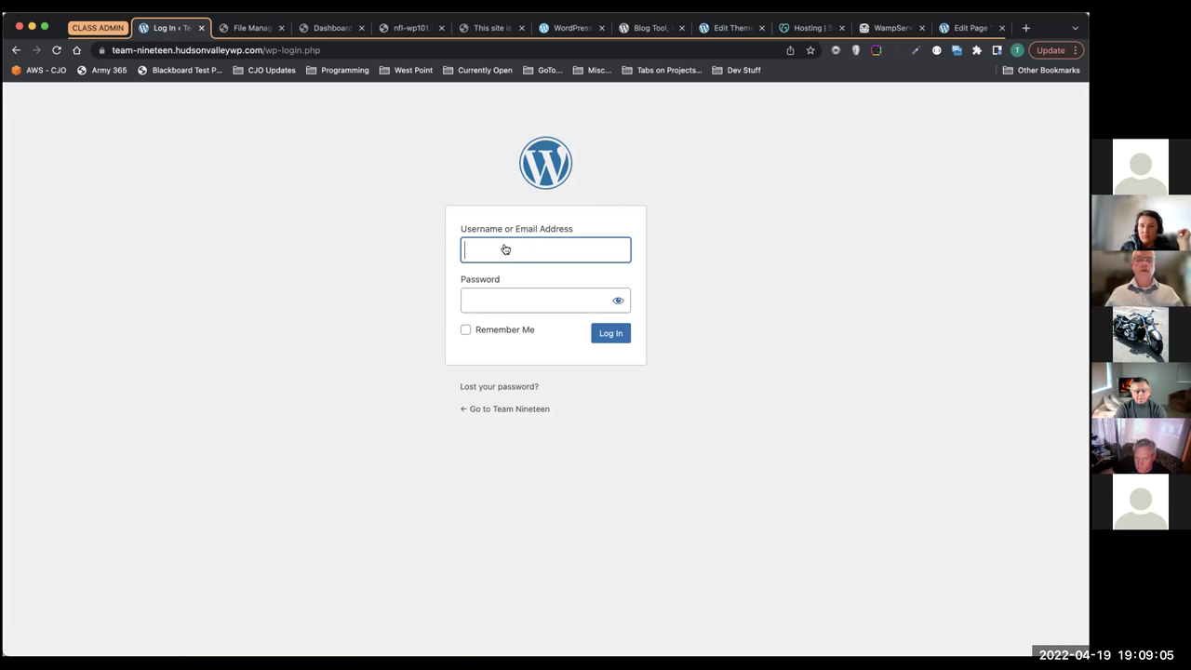
Sign in to the Team Nineteen site with the admin username and password.
text(td-admin)
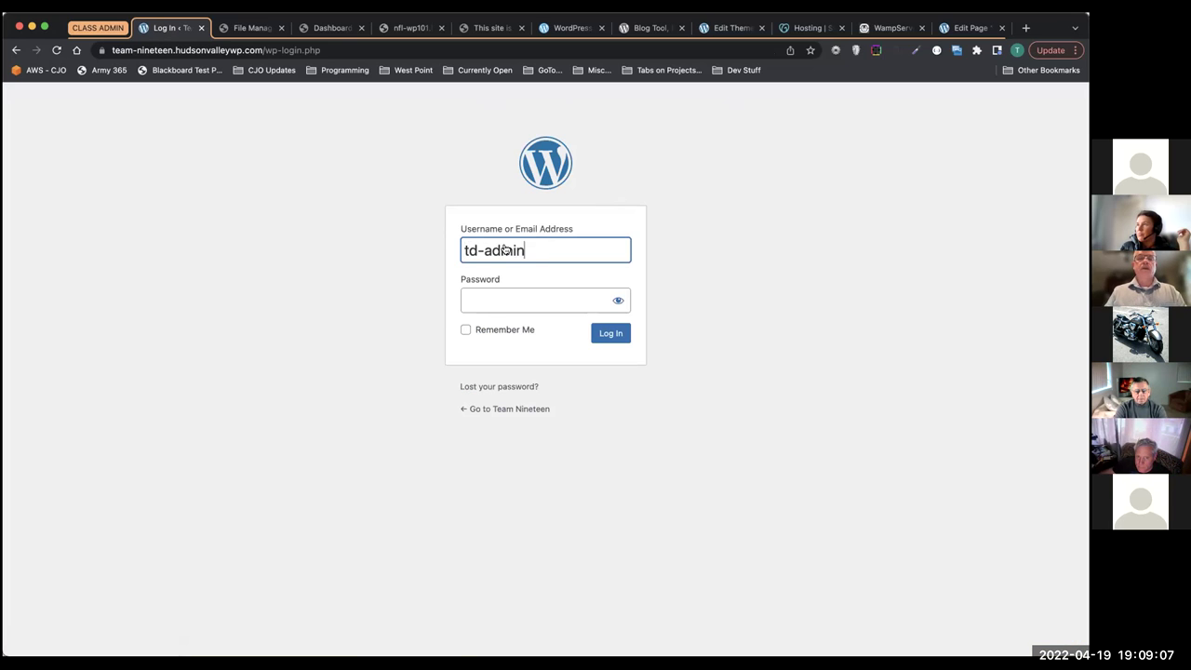
key(Tab)
text(*********)
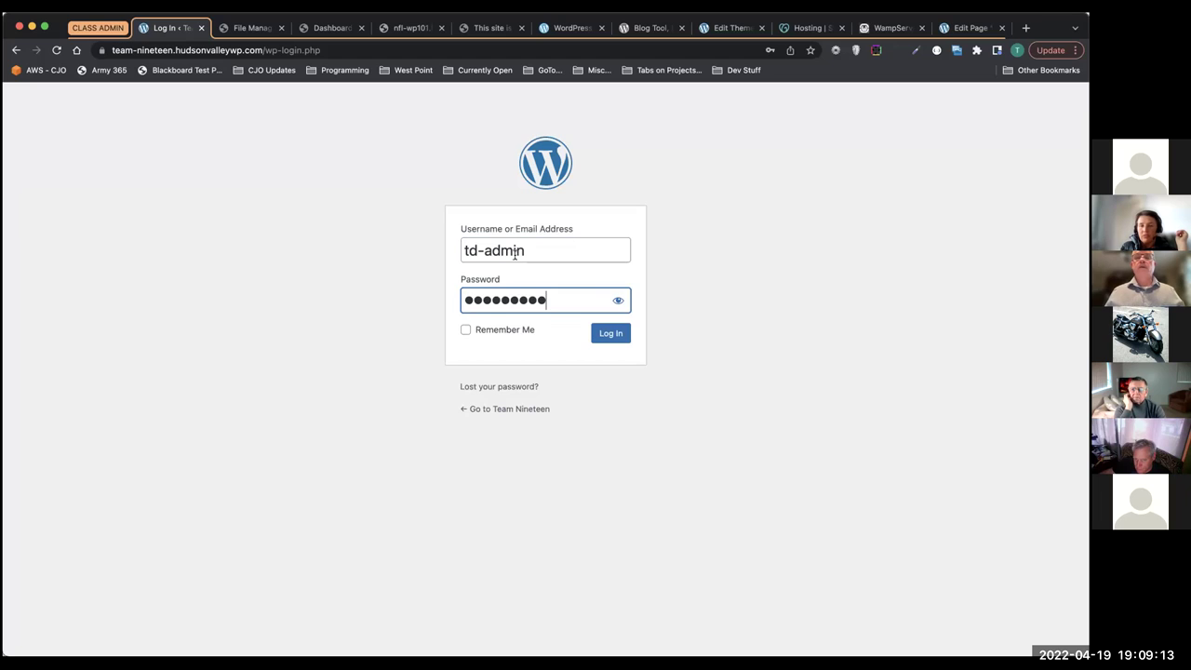
key(shift+Tab)
text(TD)
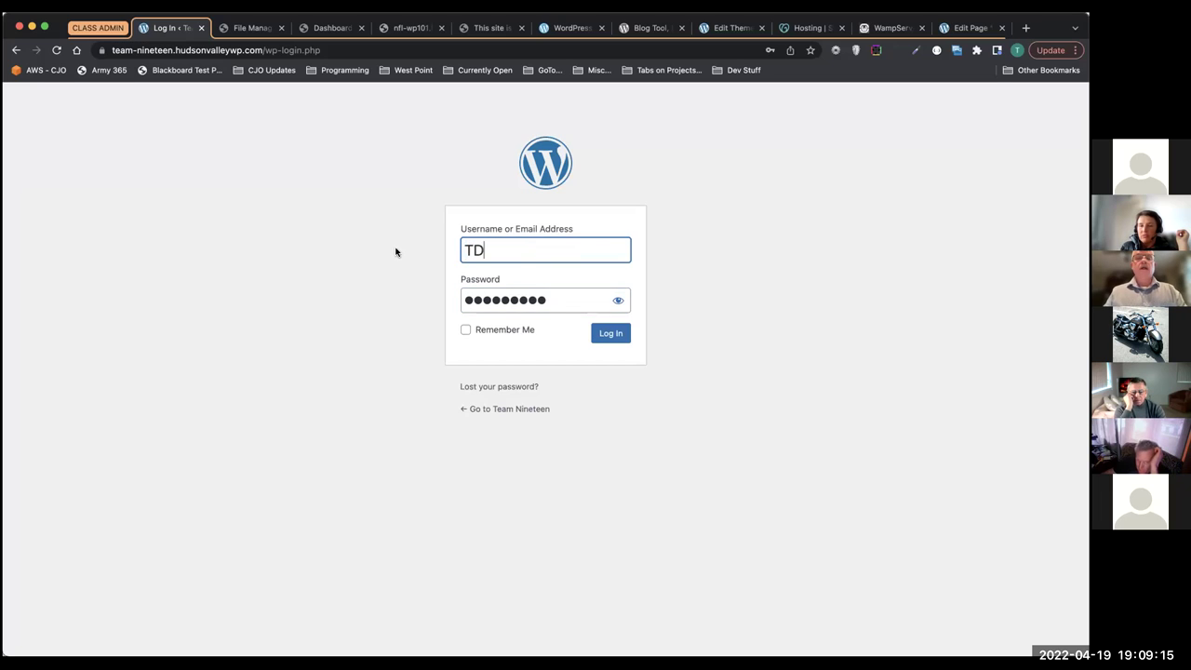
text(-ADMIN)
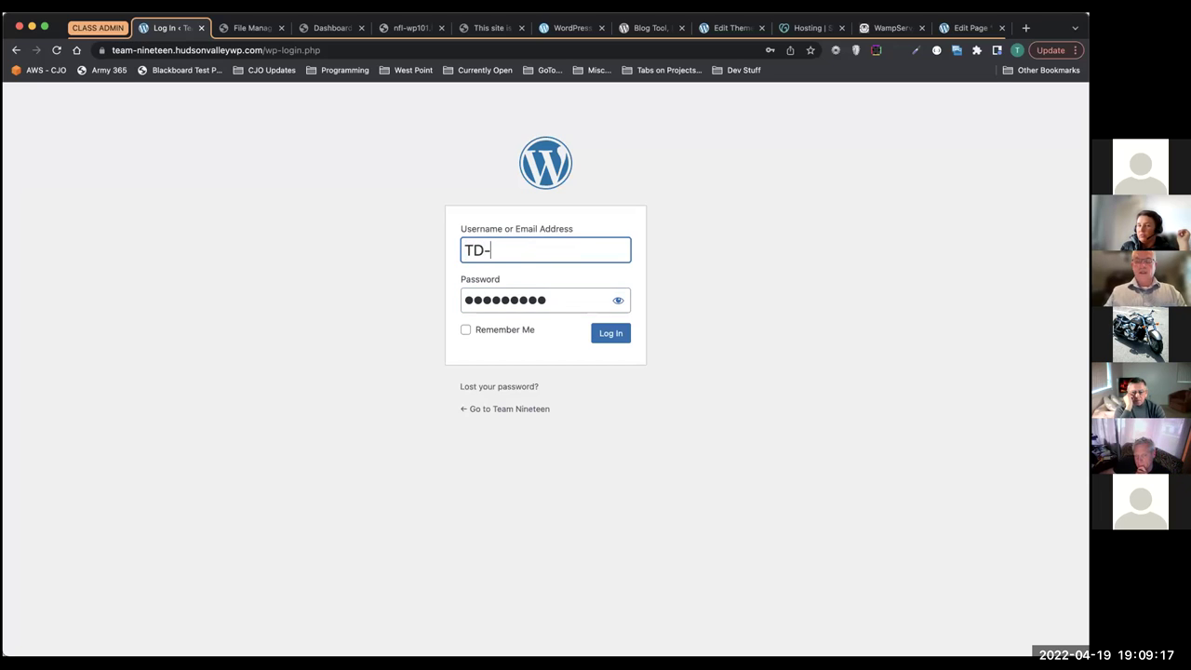
click(611, 335)
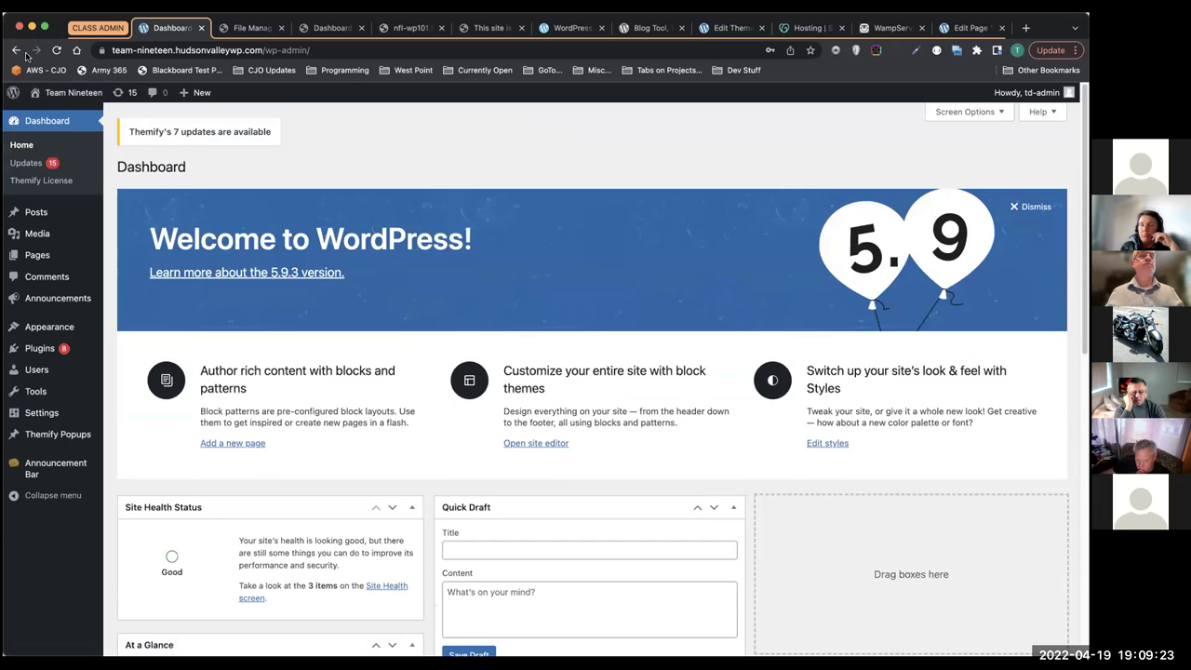
Reveal the Team Nineteen login password as plain text, then return to the WP 101 team table.
click(16, 50)
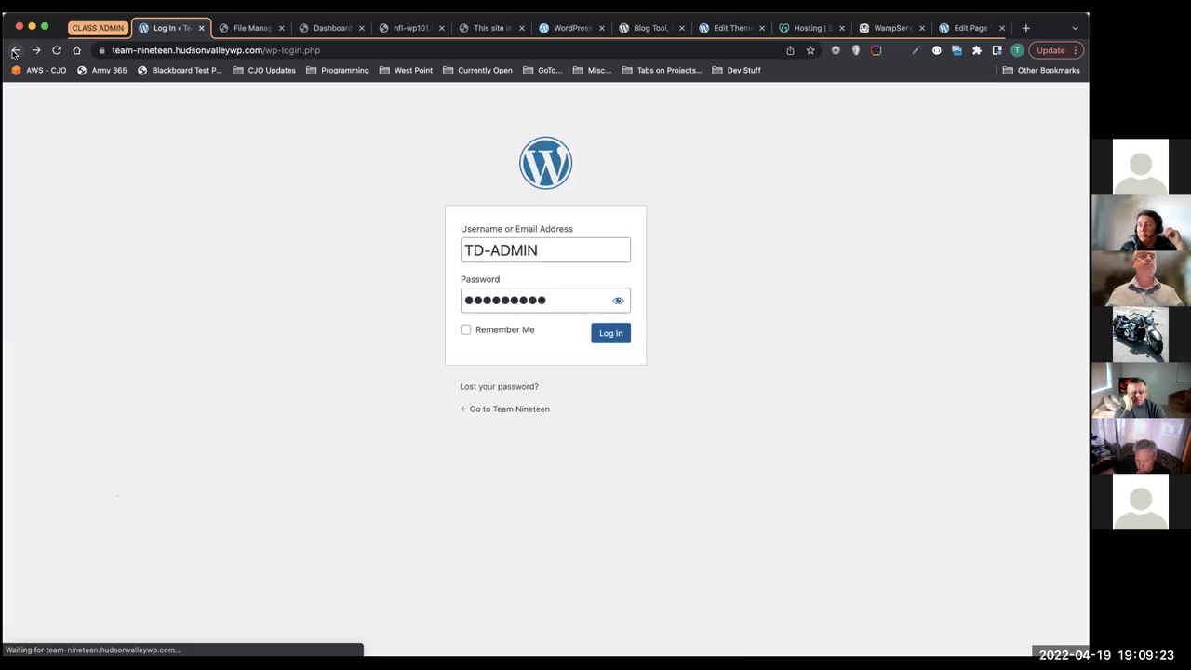
click(617, 301)
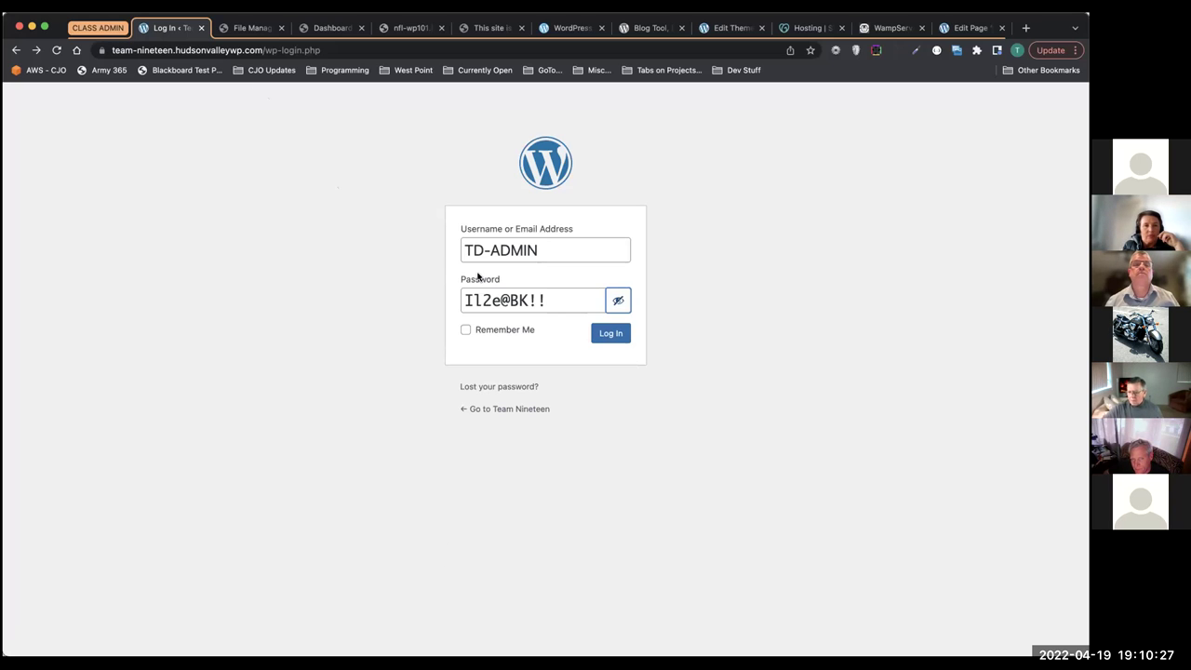
click(16, 51)
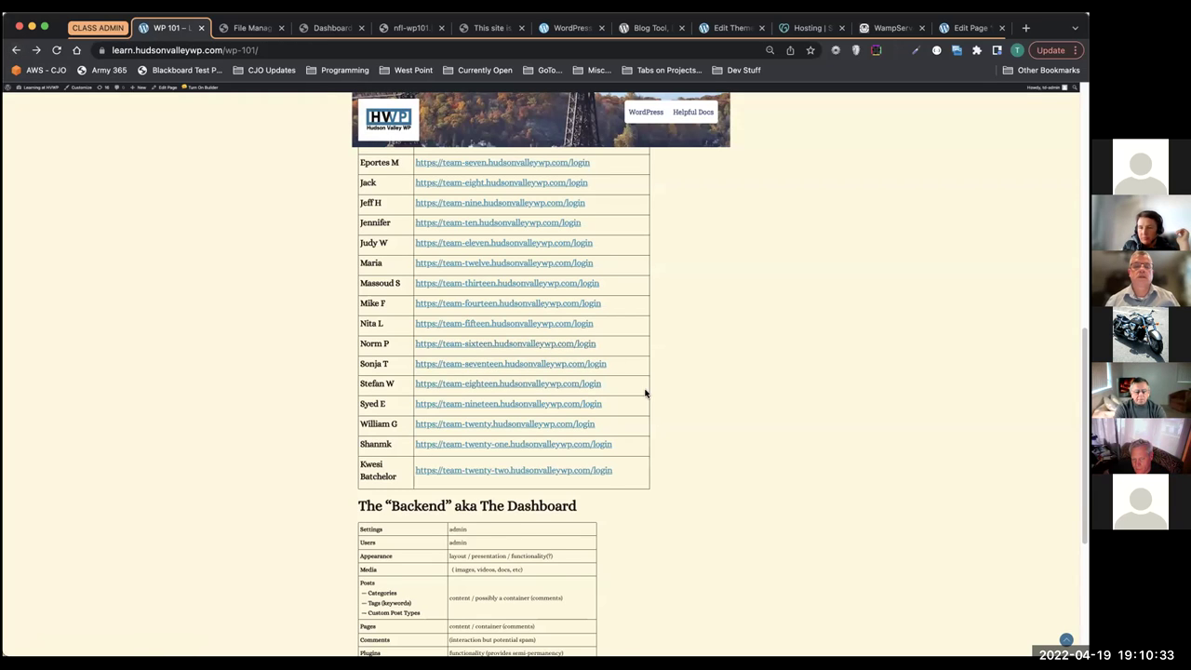
Browse the team login table, then open the experiment.hudsonvalleywp.com install.php bookmark.
scroll(645, 393, down, 1)
scroll(644, 393, down, 2)
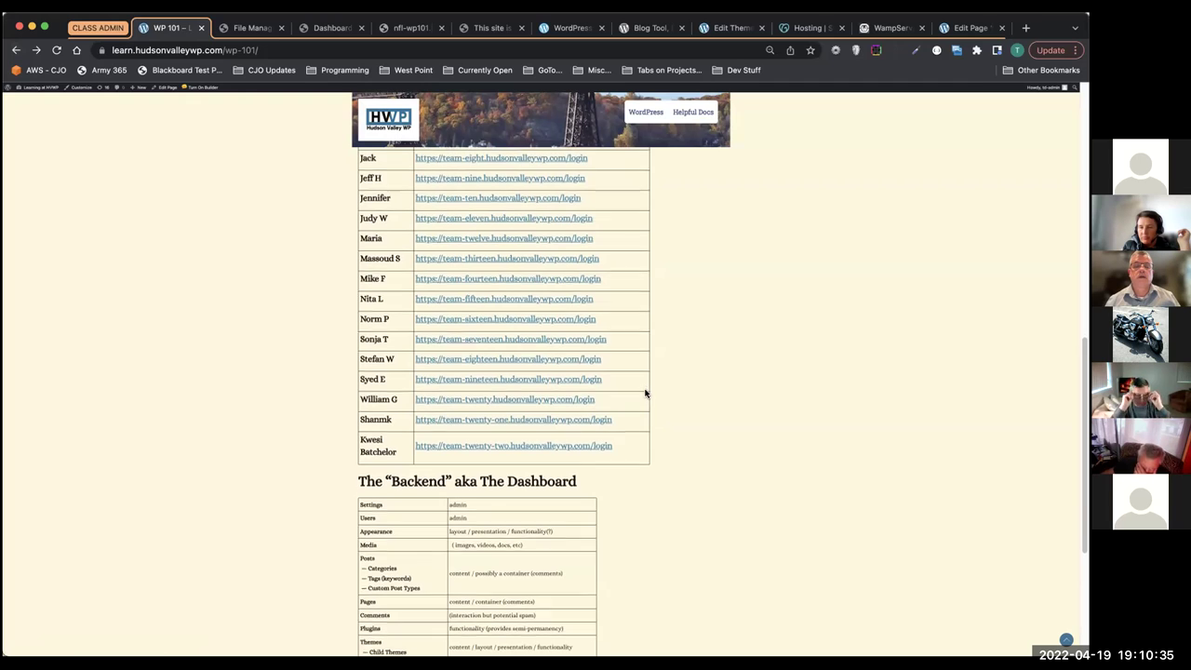
scroll(643, 386, up, 3)
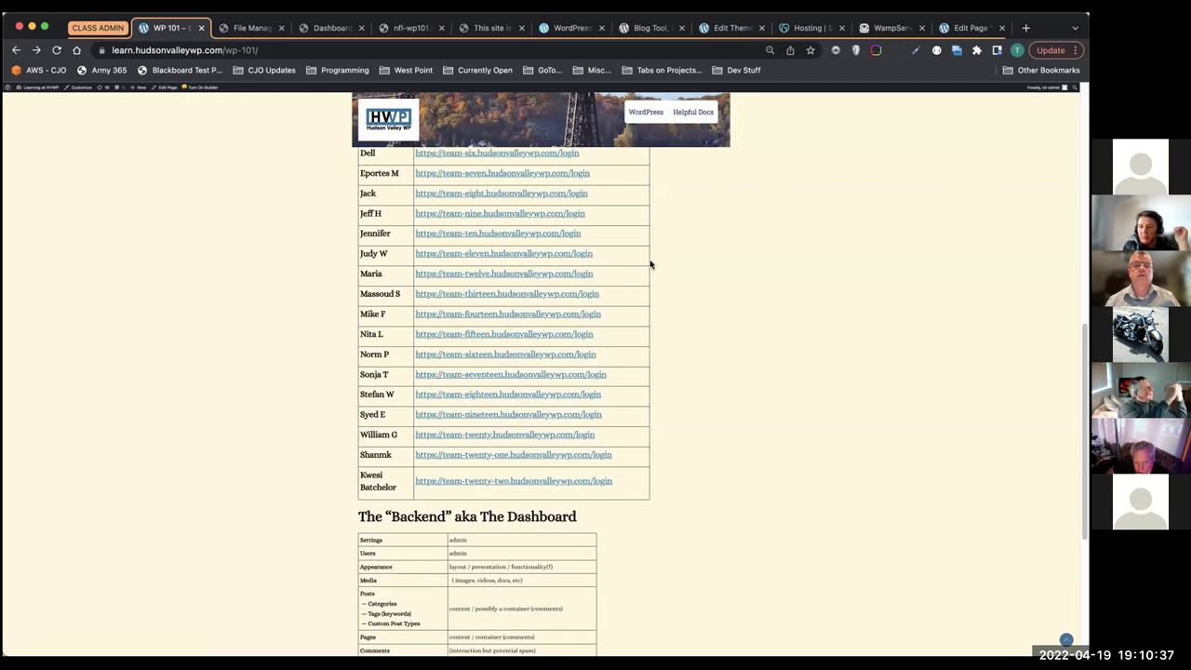
scroll(651, 284, down, 1)
scroll(651, 284, up, 3)
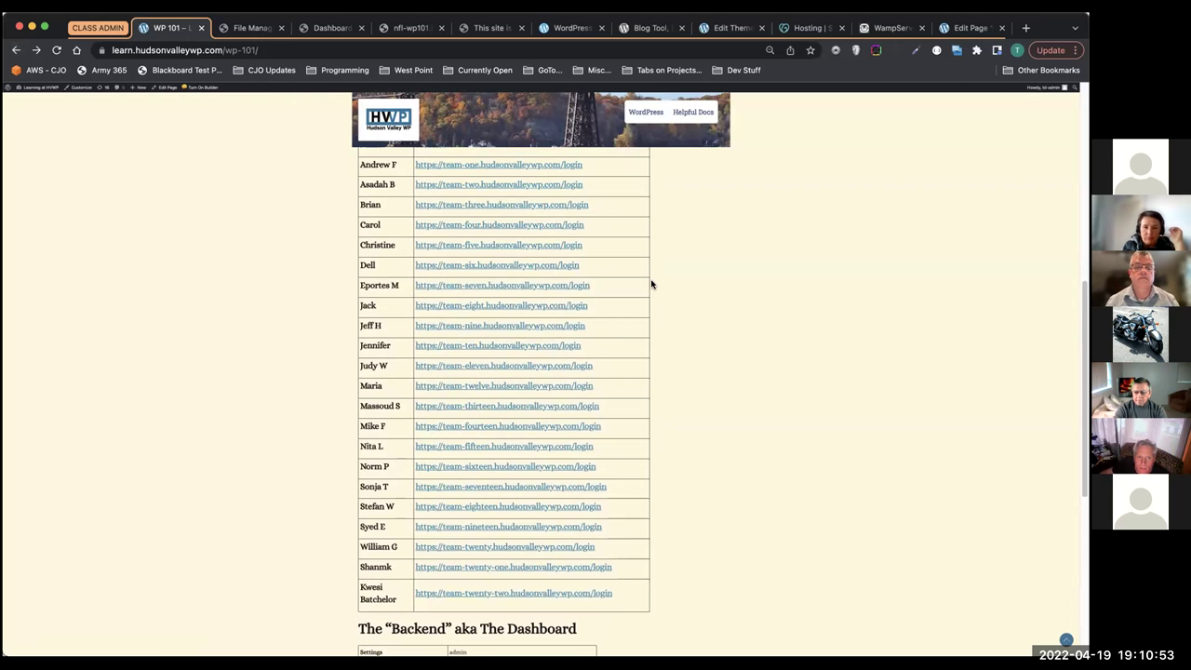
scroll(678, 409, down, 2)
scroll(677, 407, down, 5)
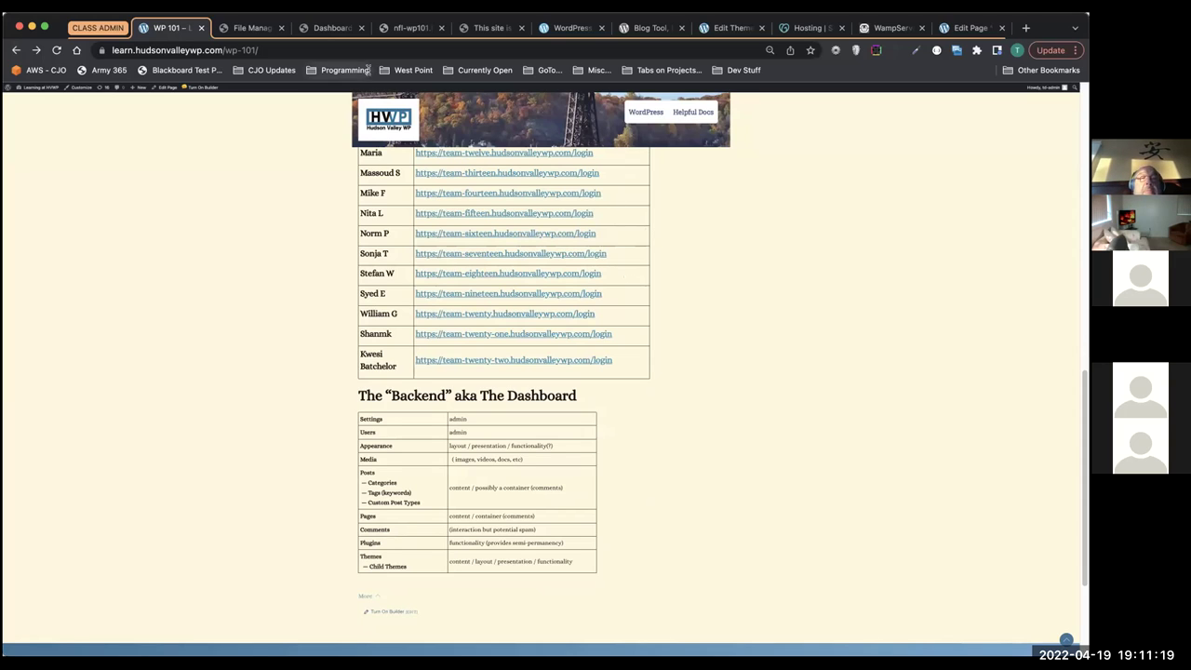
scroll(667, 366, up, 1)
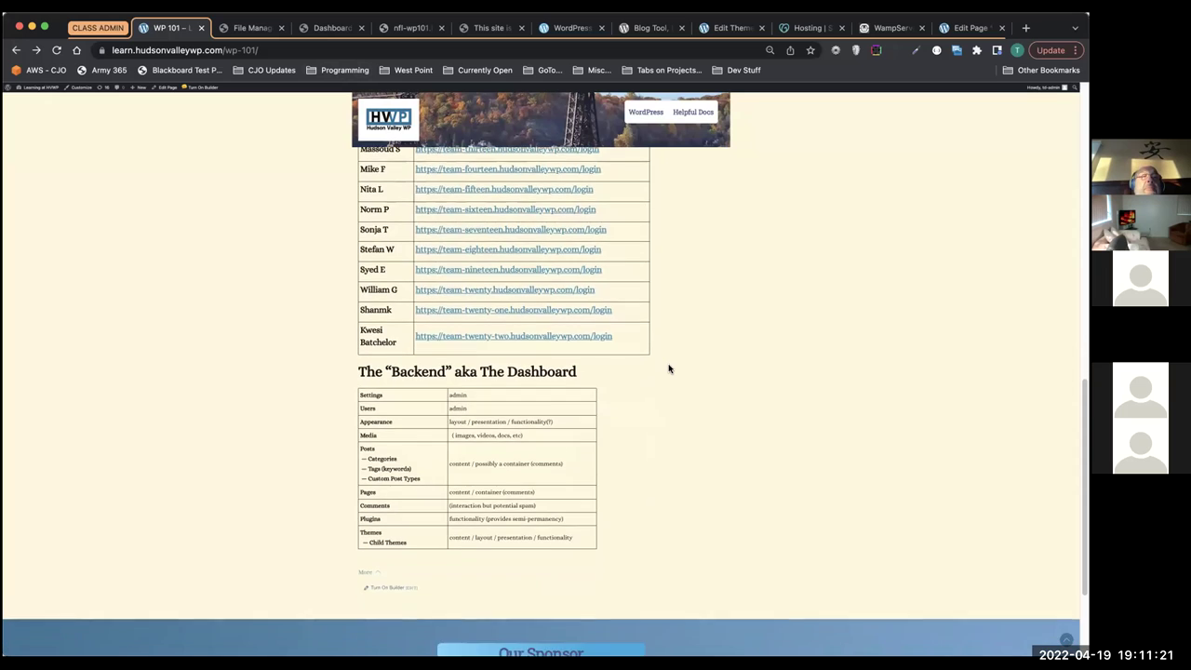
scroll(668, 368, up, 6)
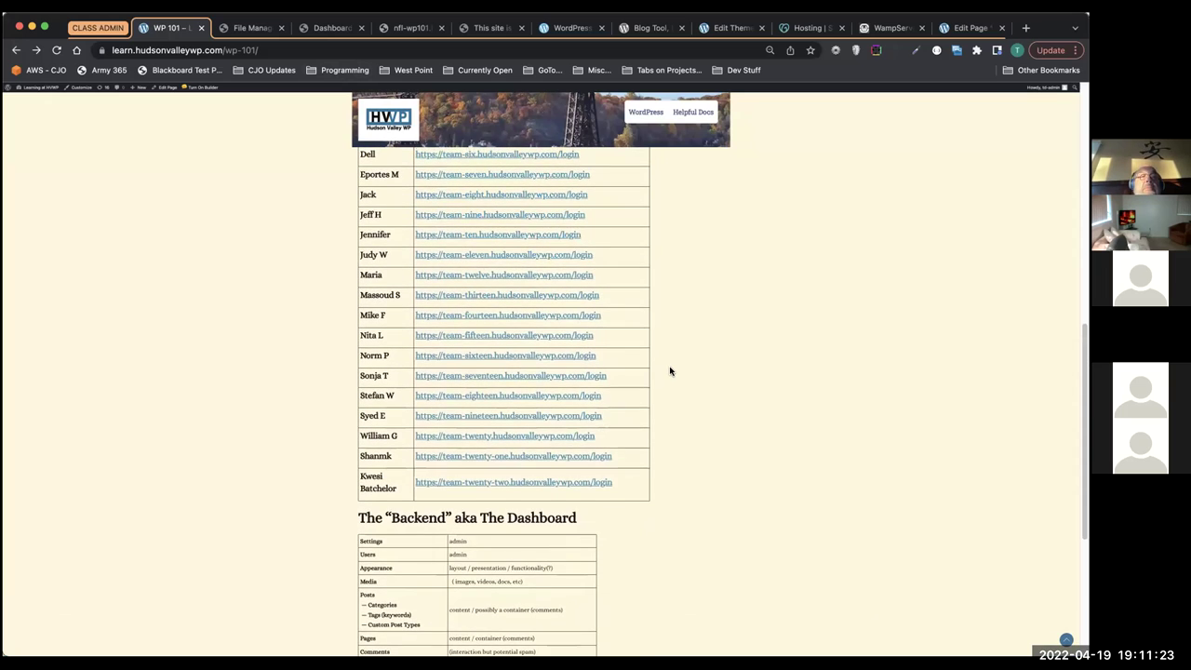
scroll(669, 371, up, 5)
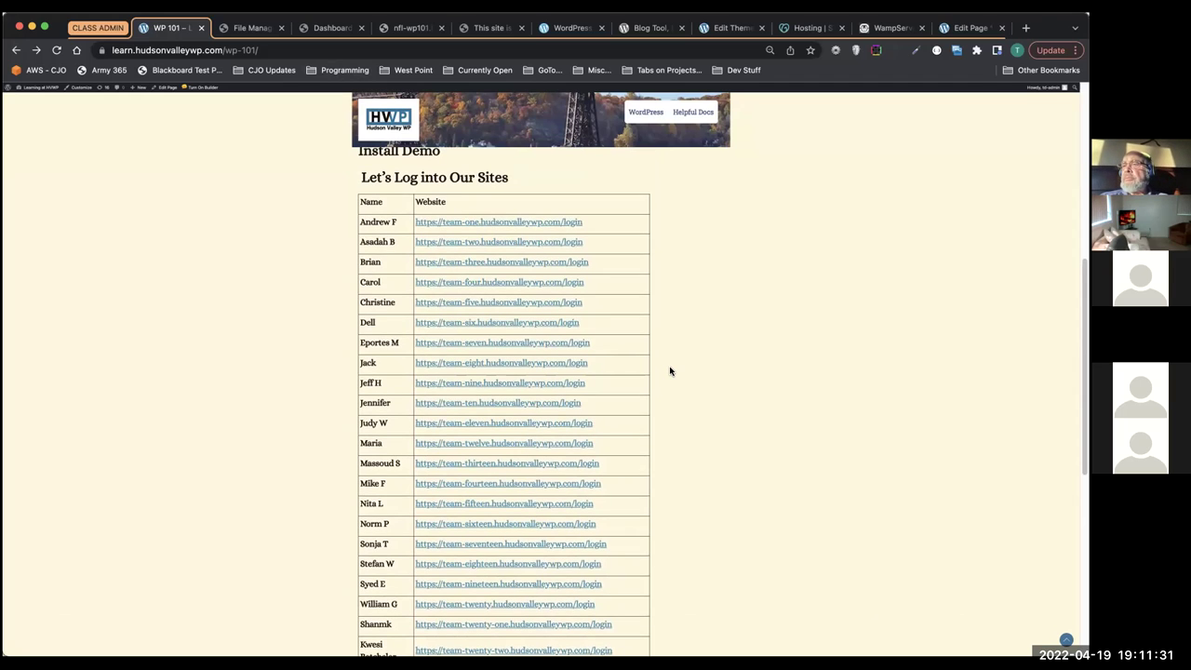
scroll(669, 371, up, 1)
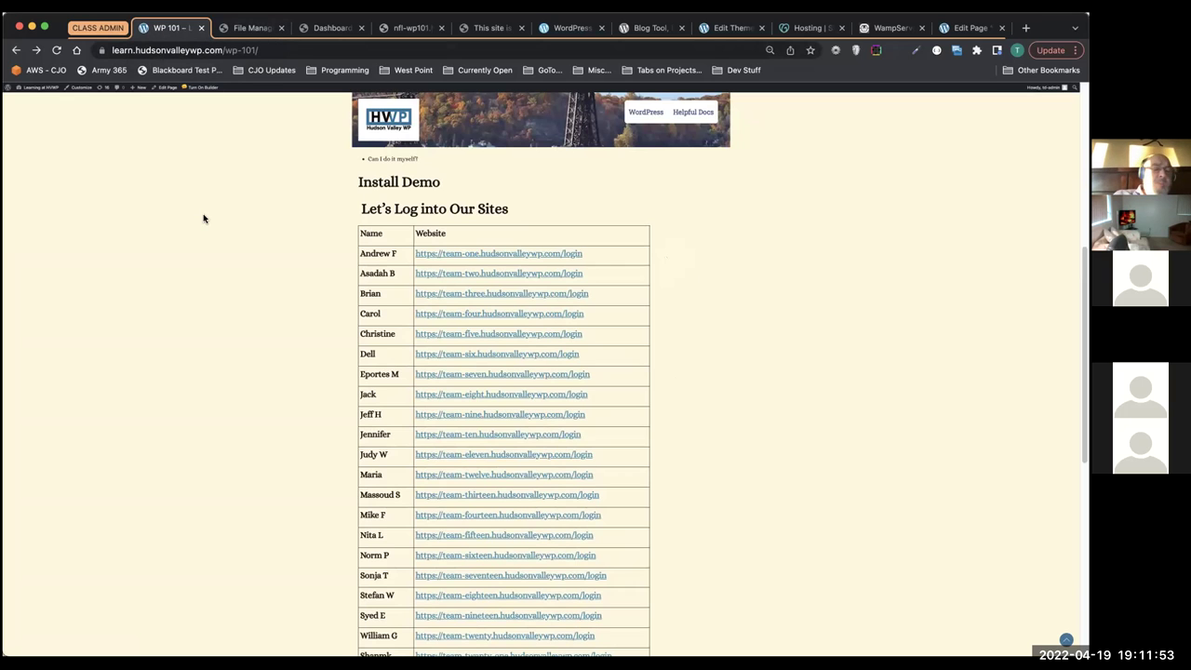
scroll(204, 218, down, 1)
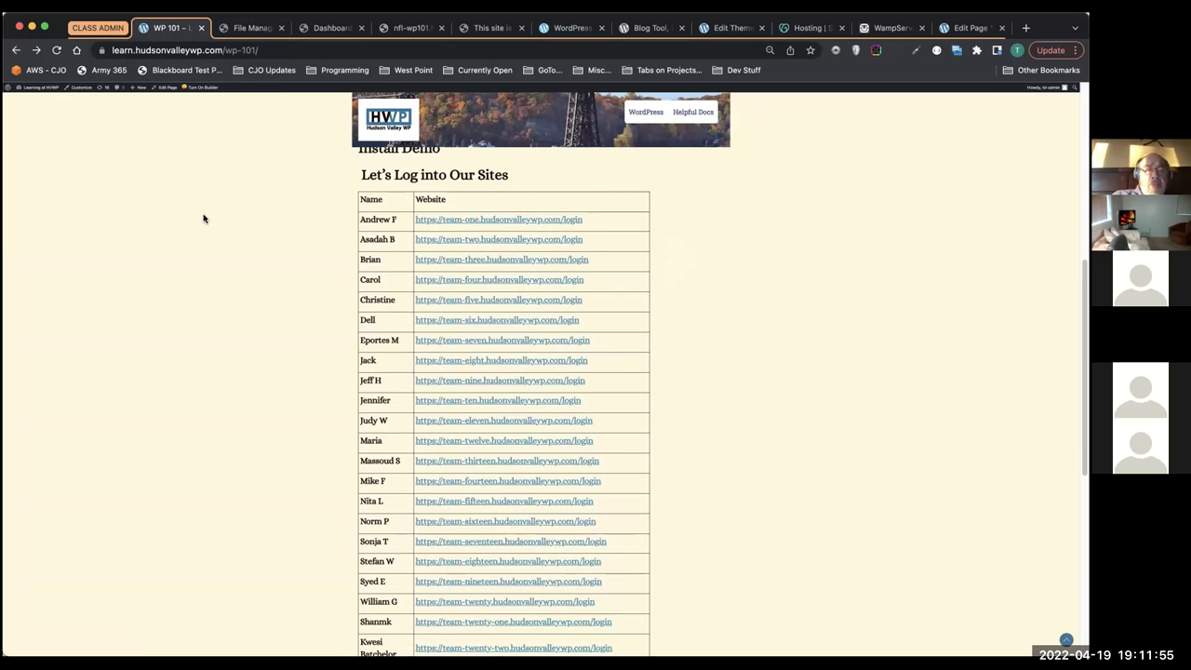
scroll(204, 218, up, 10)
scroll(204, 219, up, 1)
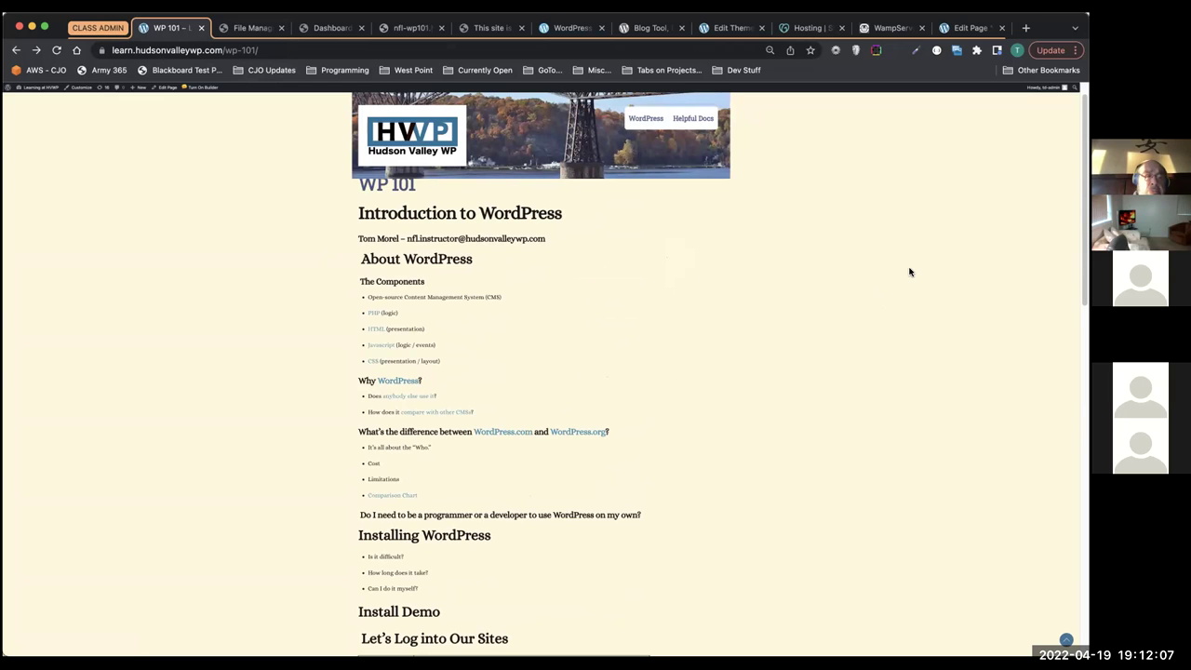
click(856, 255)
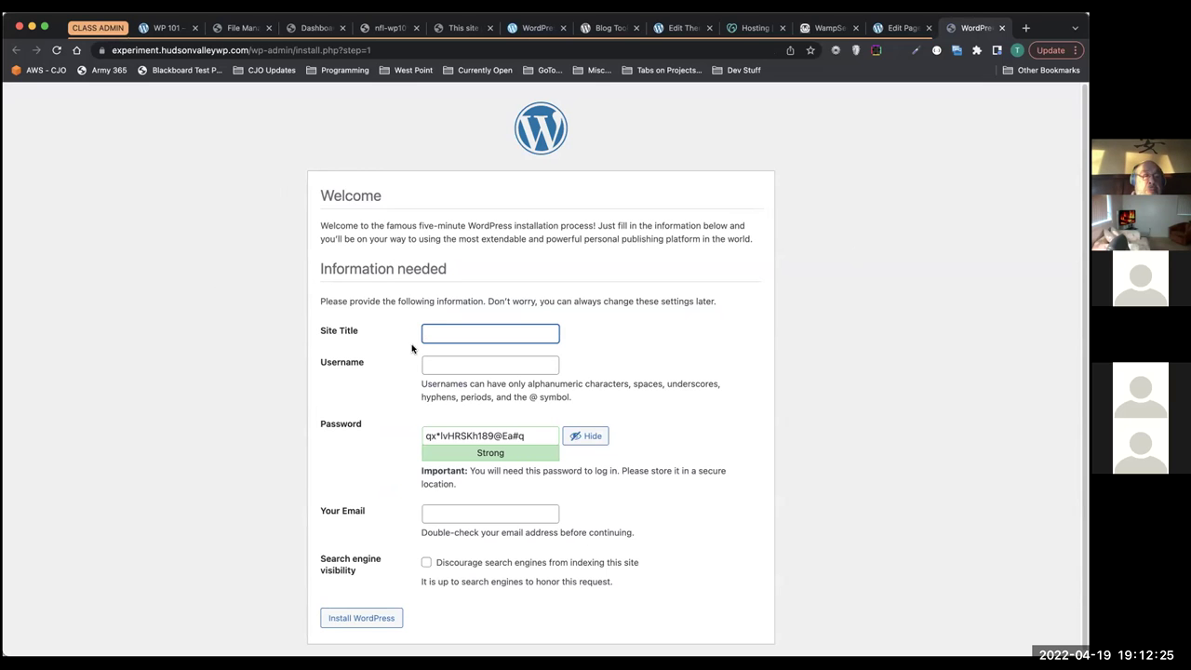
Switch to the NFL 101 site's admin Dashboard tab.
scroll(384, 383, down, 1)
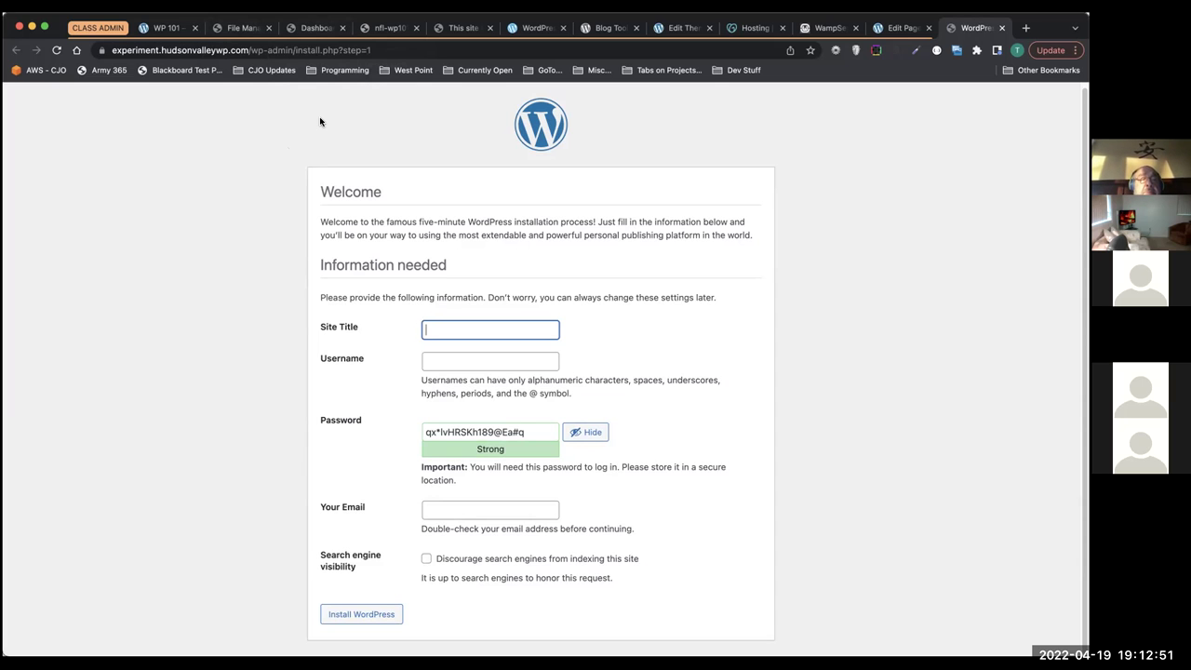
click(312, 29)
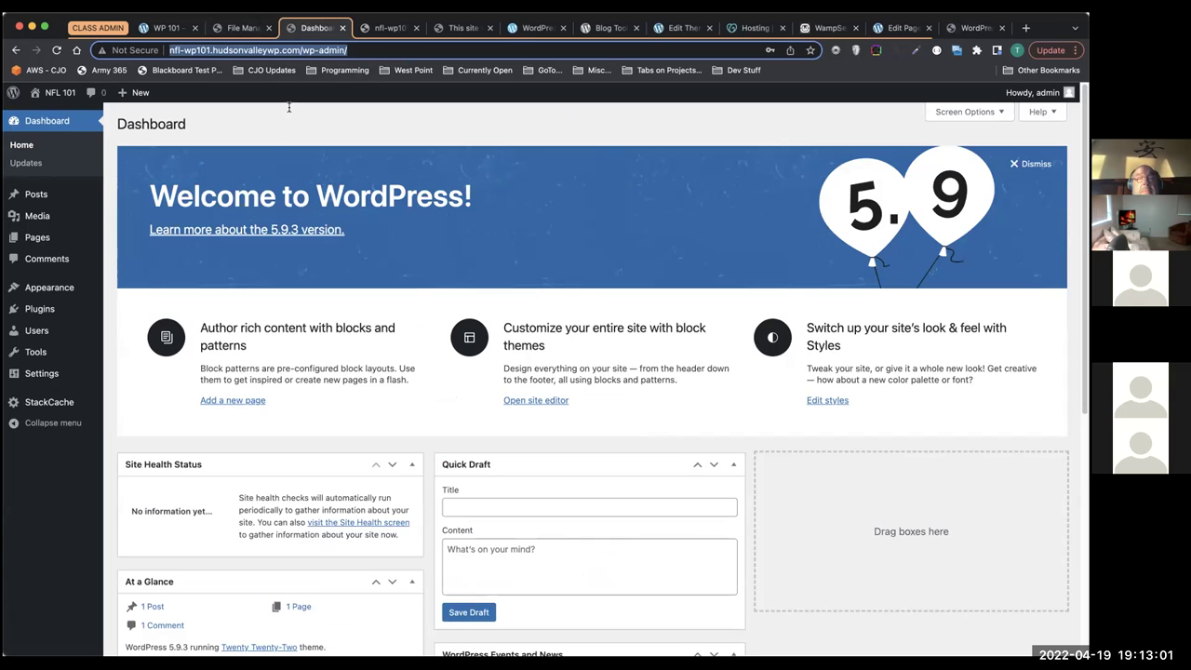
Check the NFL 101 front page and File Manager tabs, then return to the NFL 101 Dashboard.
mouse_move(54, 95)
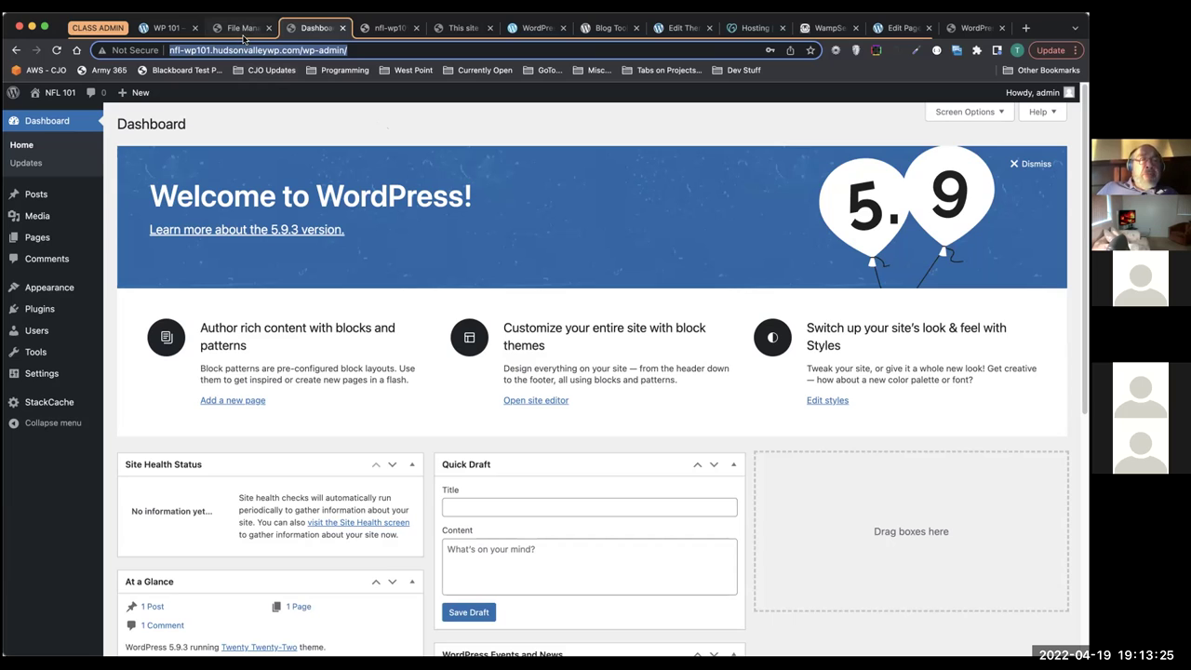
click(389, 29)
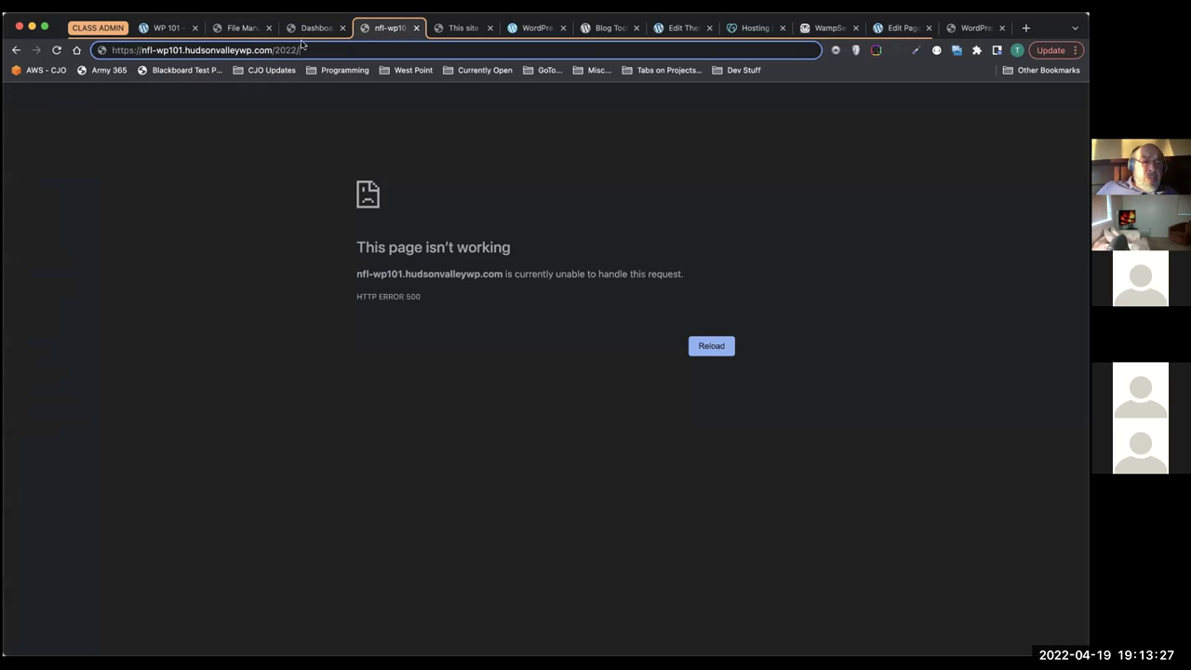
click(242, 29)
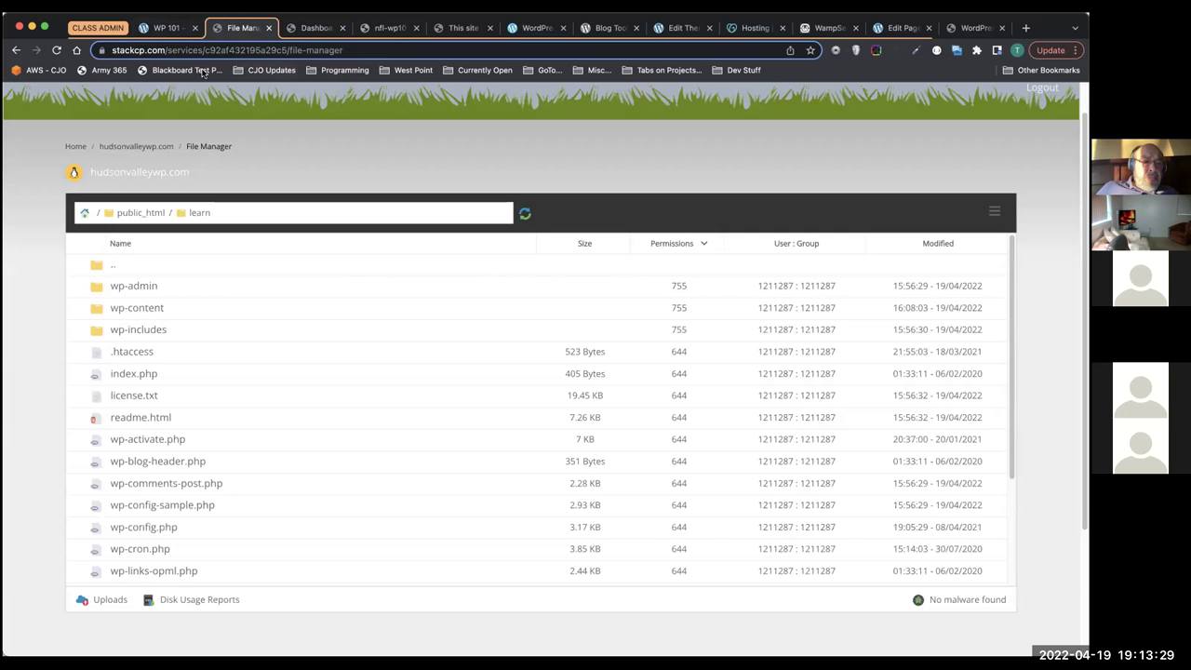
click(167, 52)
click(316, 28)
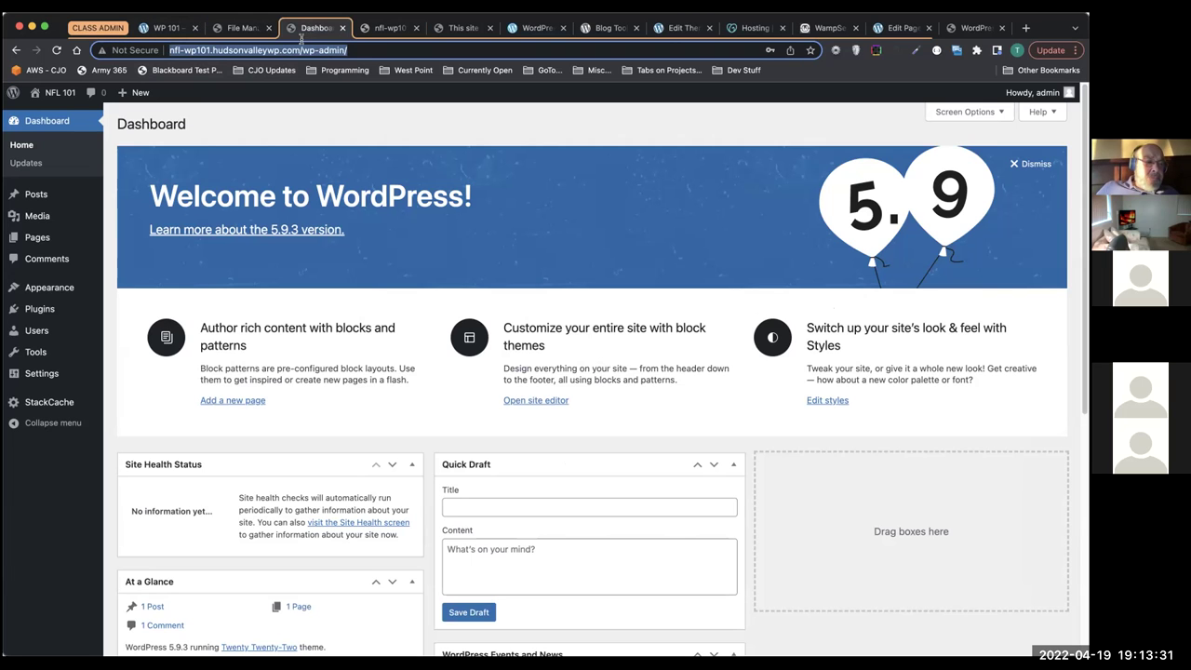
click(170, 52)
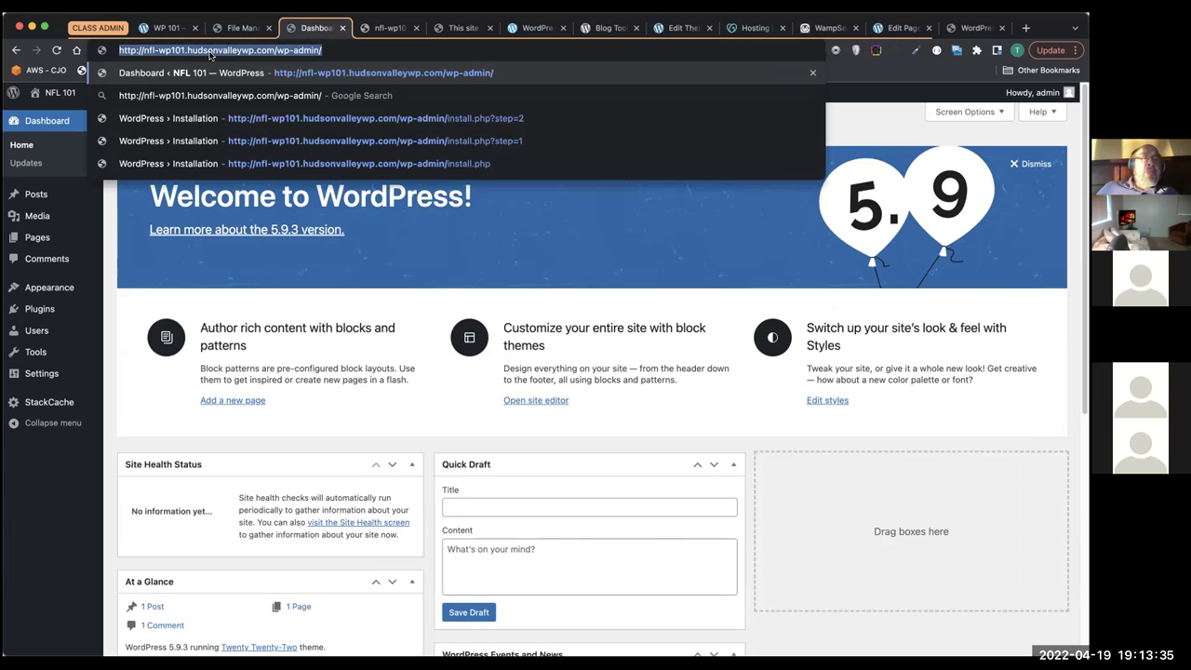
click(180, 51)
drag(185, 51, 114, 54)
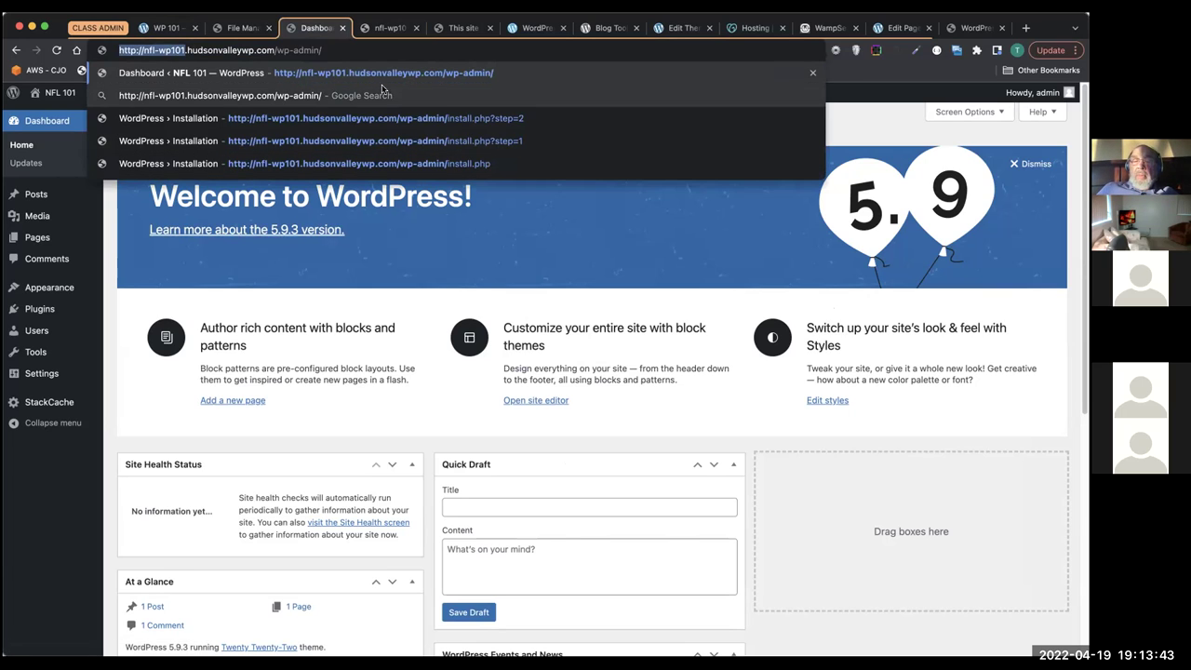
click(189, 35)
scroll(433, 253, down, 5)
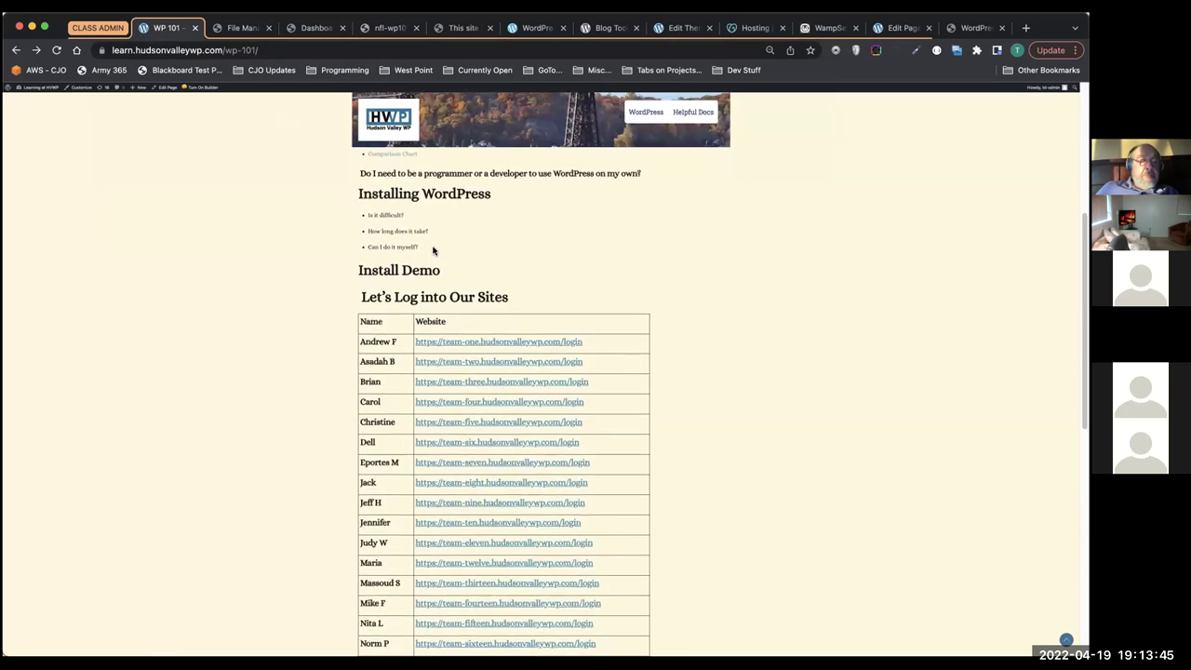
Open the Team Nineteen login page and toggle the password visibility on and off.
scroll(434, 249, down, 5)
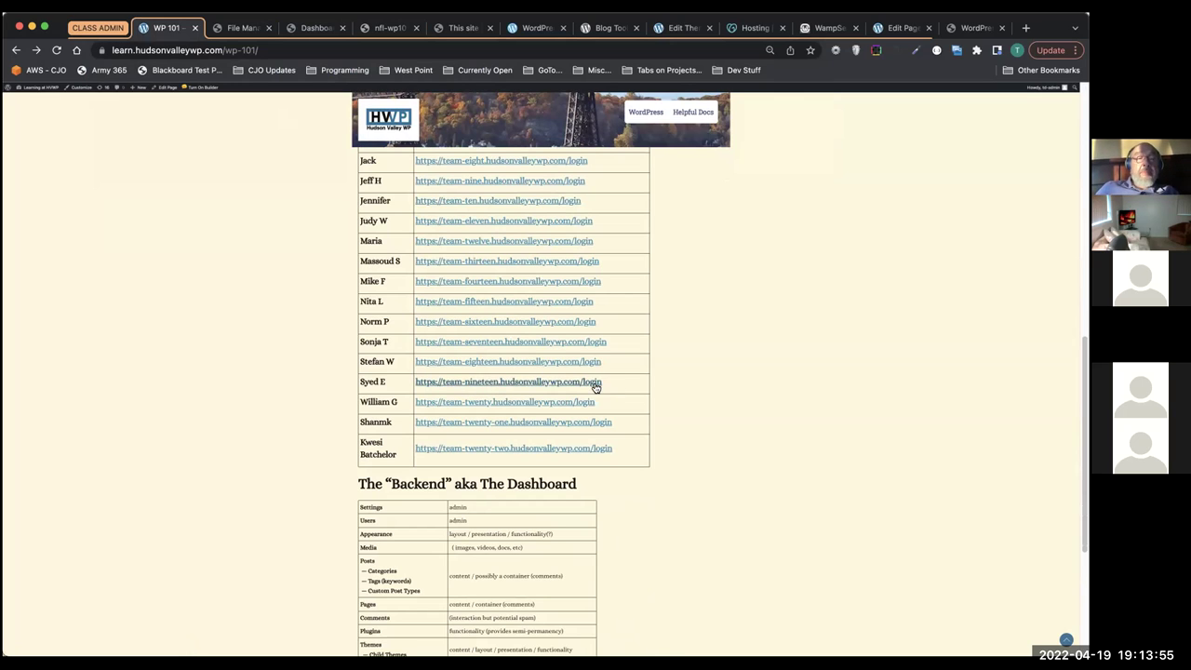
click(549, 383)
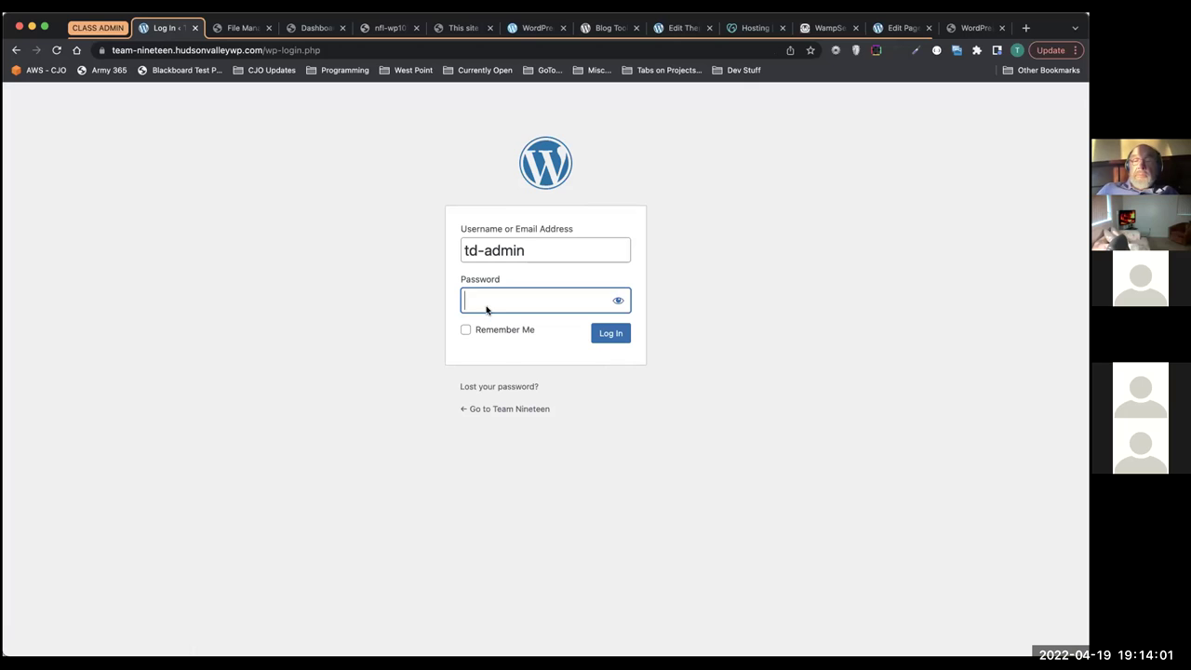
click(618, 301)
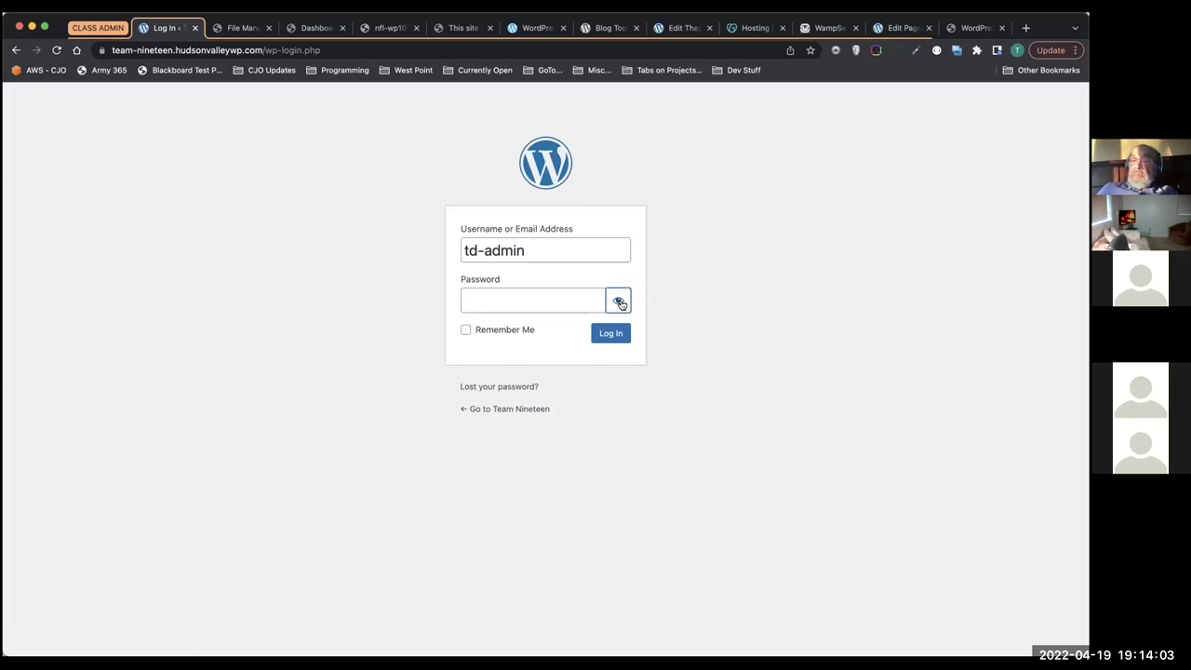
click(619, 302)
Enter the password, show it as plain text, then go back to the WP 101 page.
click(529, 307)
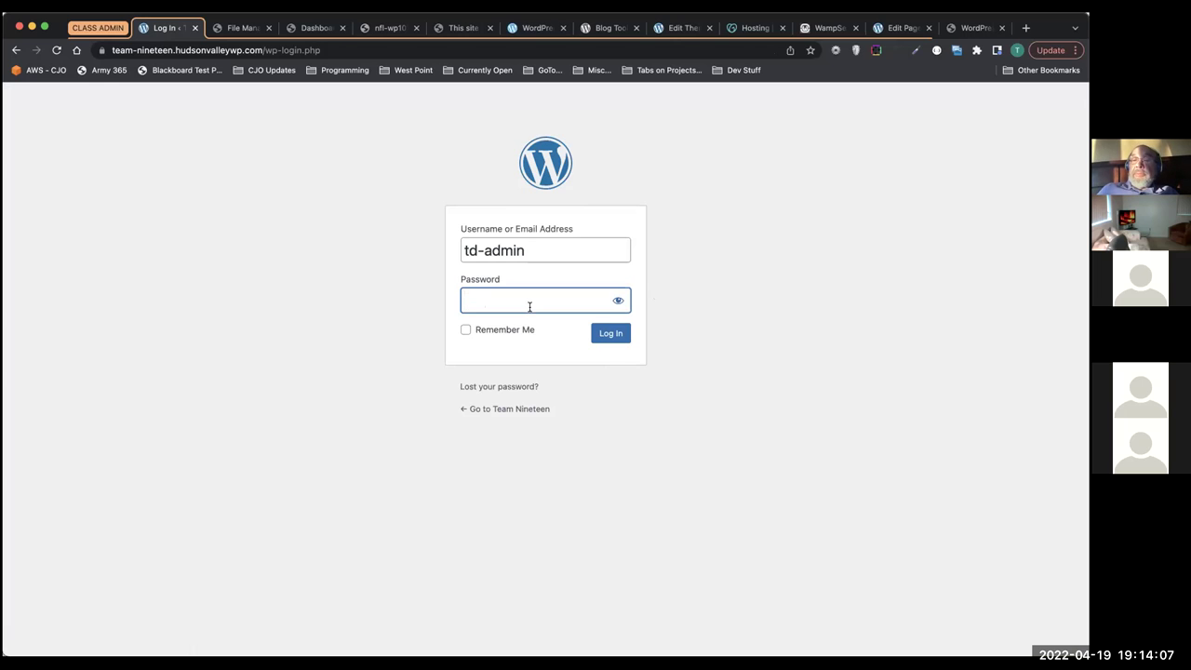
text(••••)
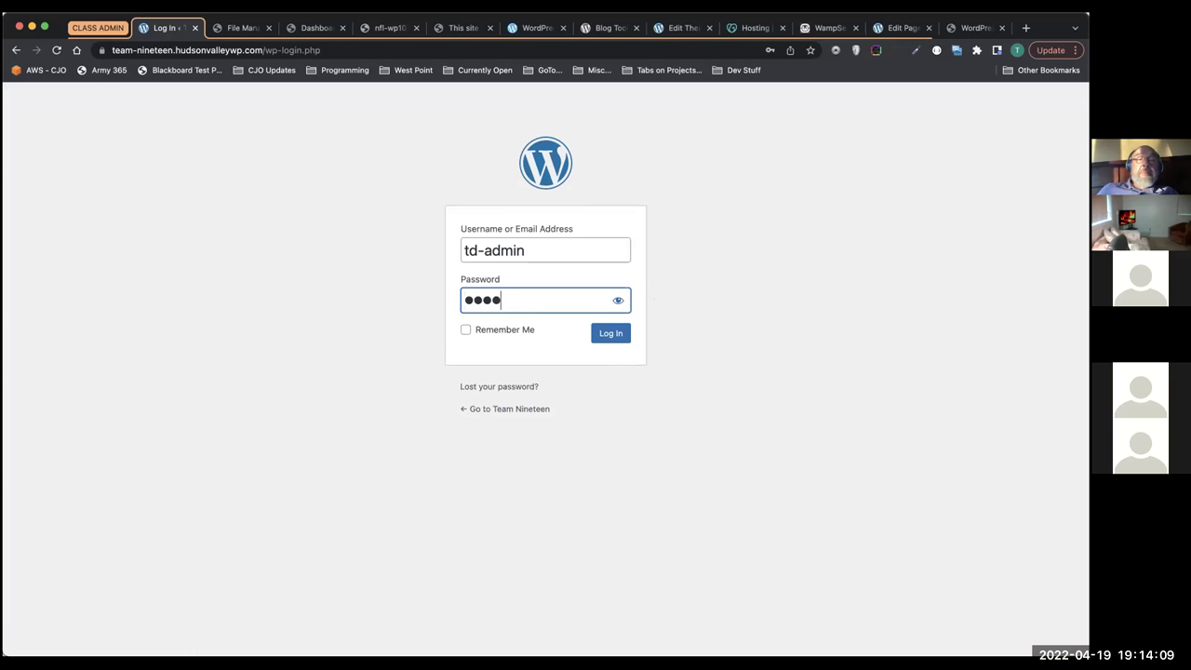
text(•••••)
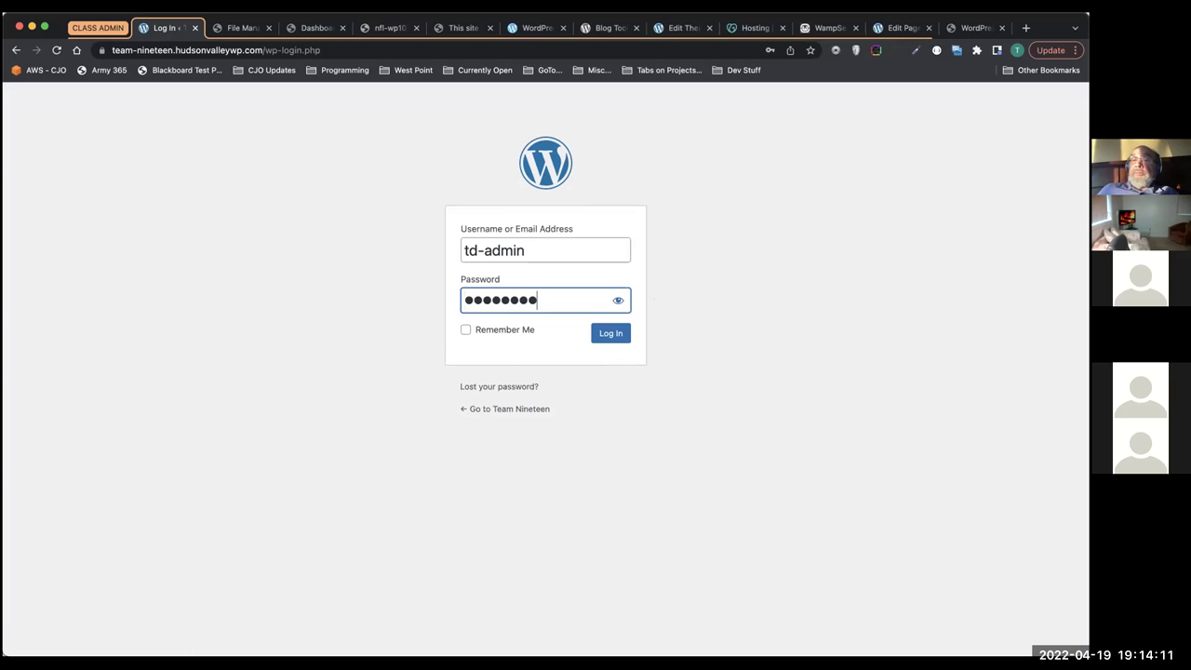
click(618, 300)
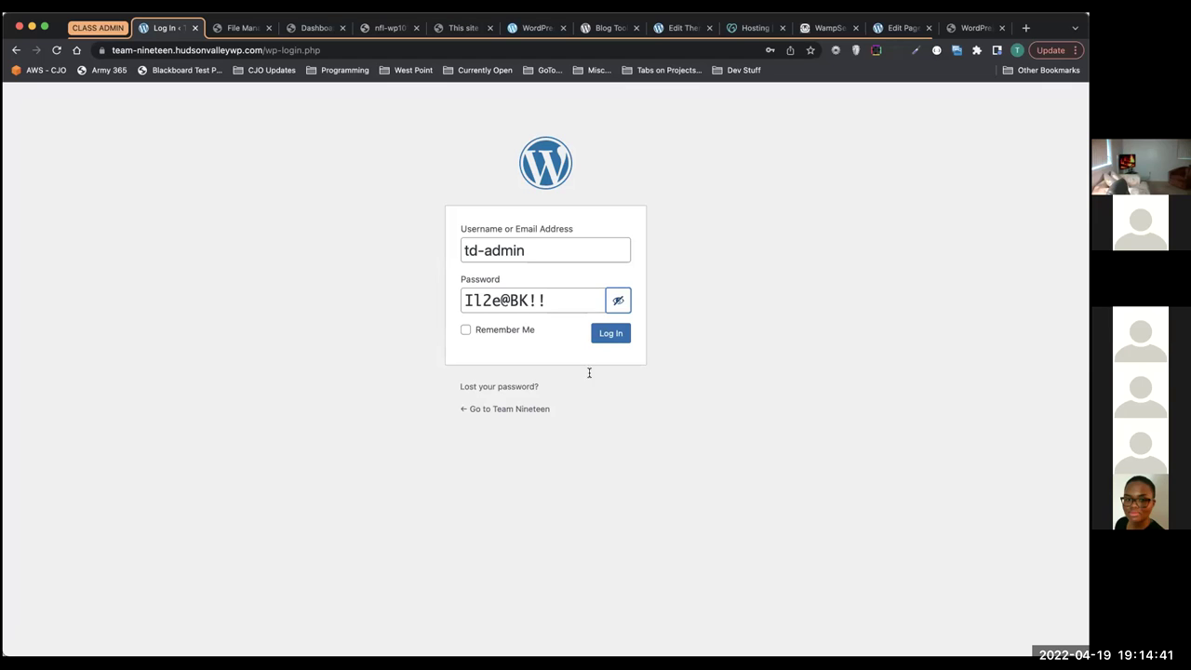
click(559, 301)
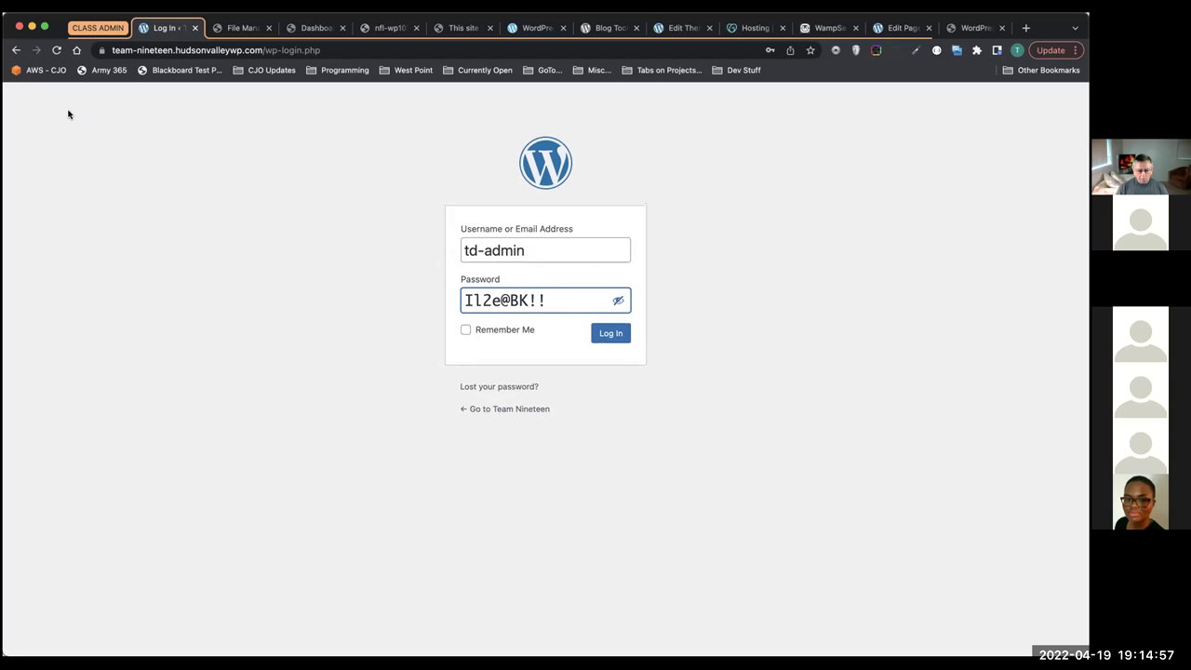
click(15, 49)
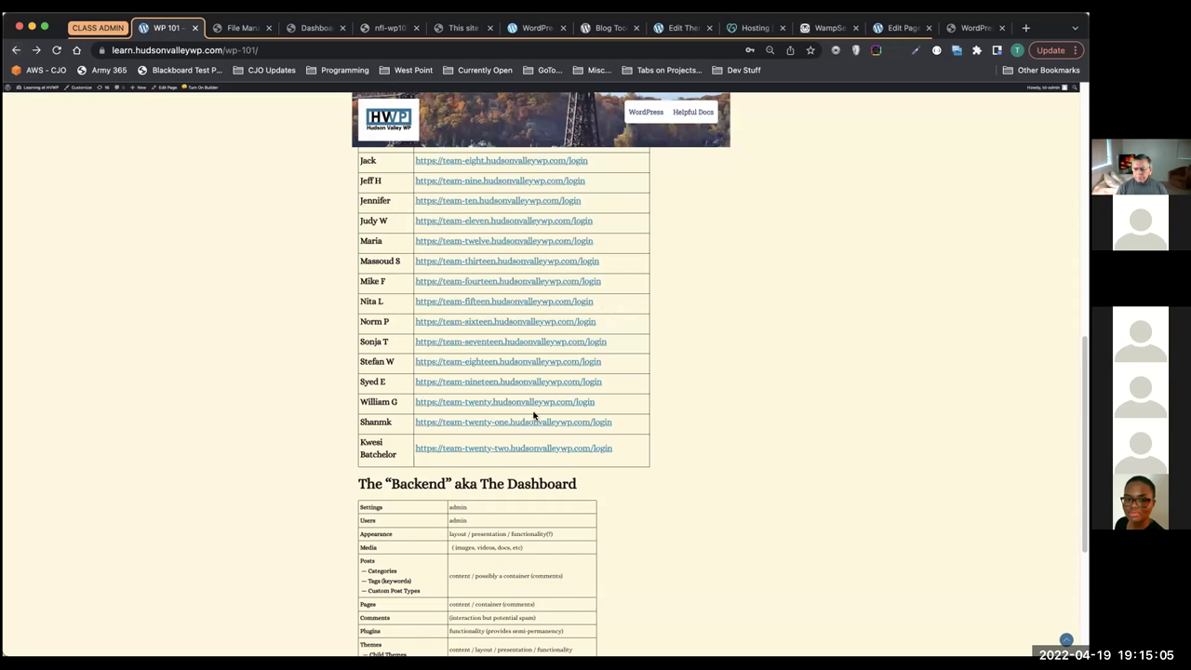
scroll(534, 416, down, 1)
scroll(534, 415, up, 3)
scroll(534, 416, up, 1)
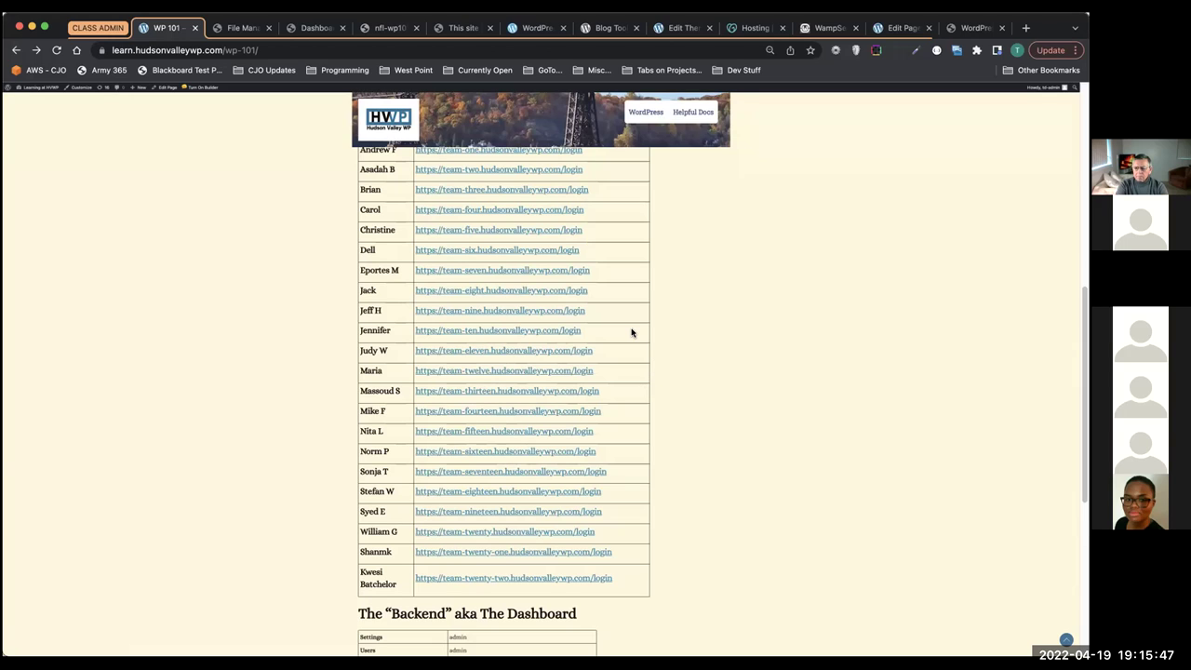
scroll(631, 332, down, 1)
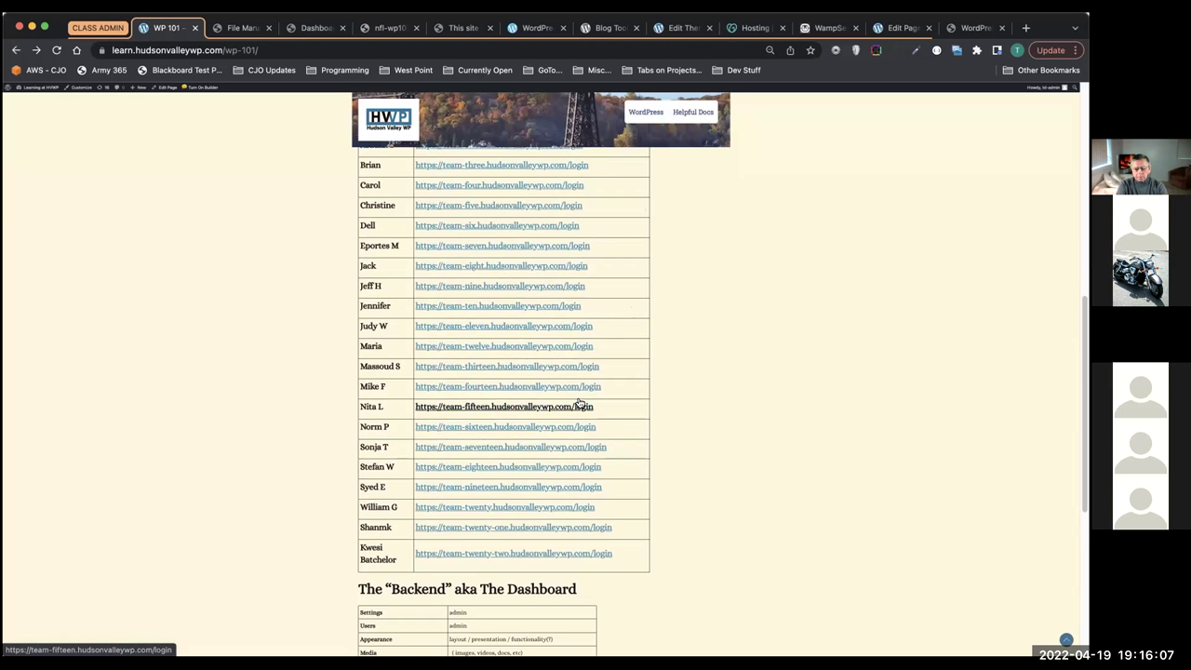
scroll(579, 402, down, 1)
scroll(578, 402, down, 2)
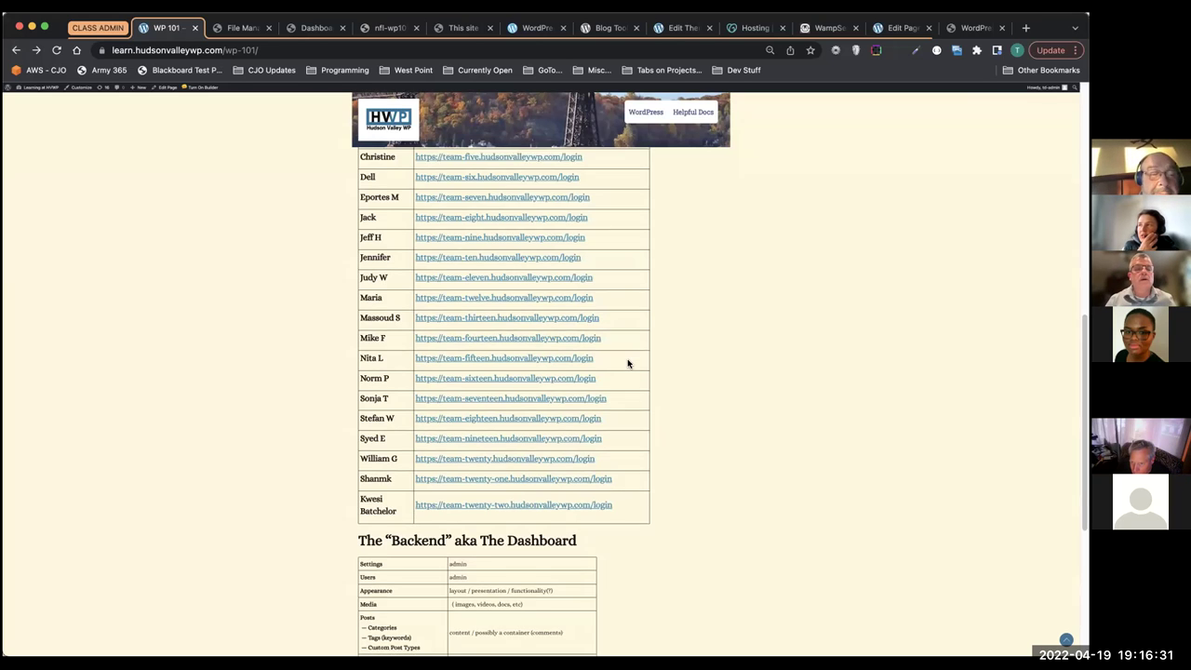
scroll(627, 363, down, 1)
scroll(627, 364, up, 3)
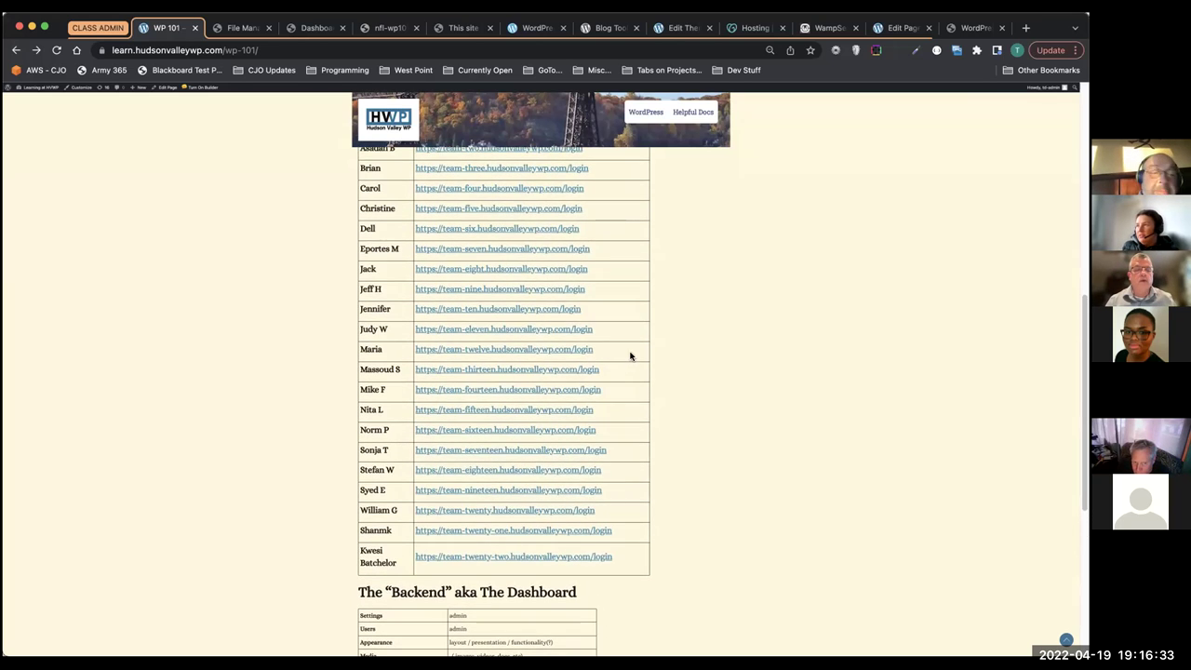
scroll(628, 361, up, 3)
scroll(629, 356, down, 5)
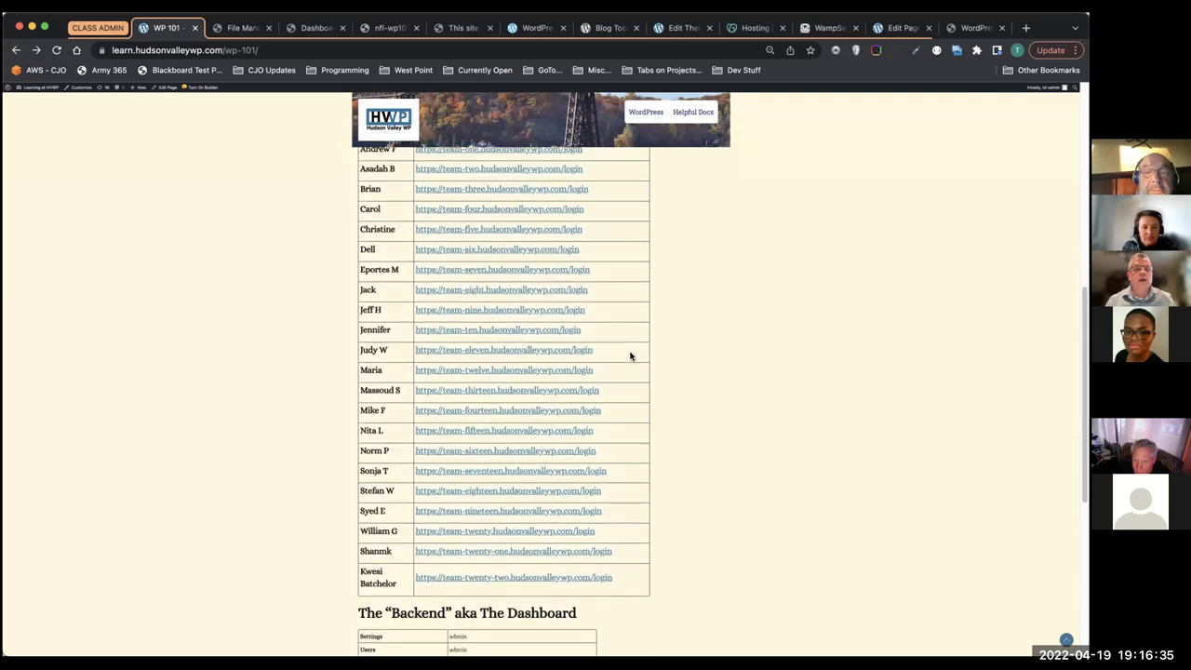
scroll(629, 356, down, 1)
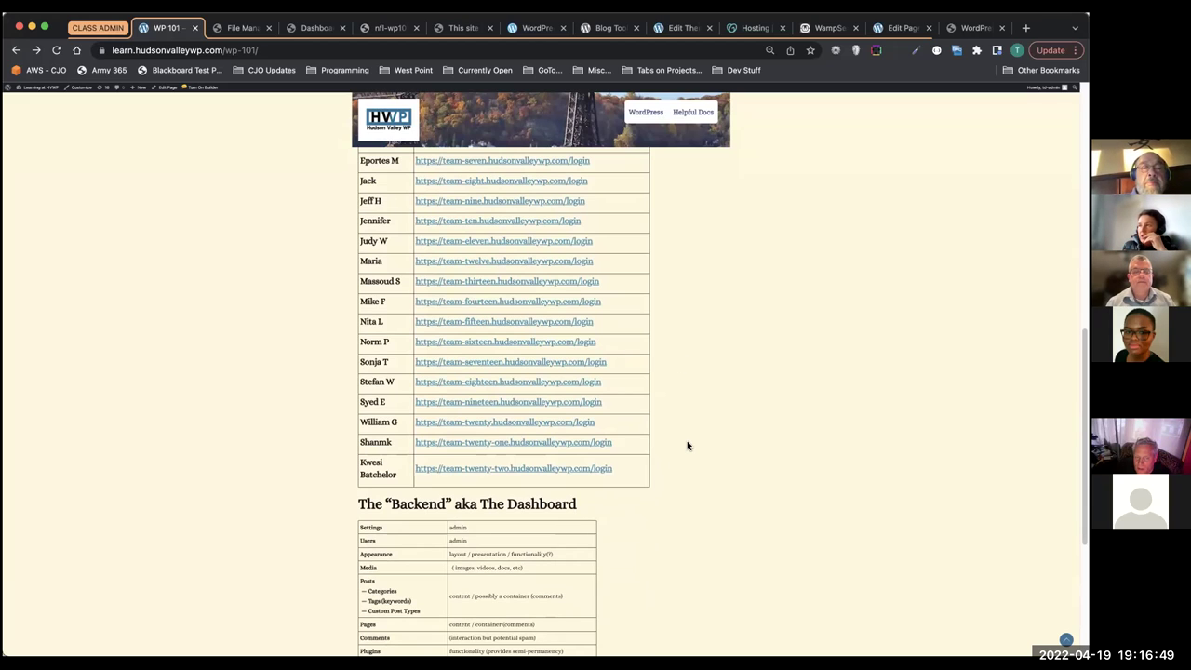
scroll(687, 444, up, 3)
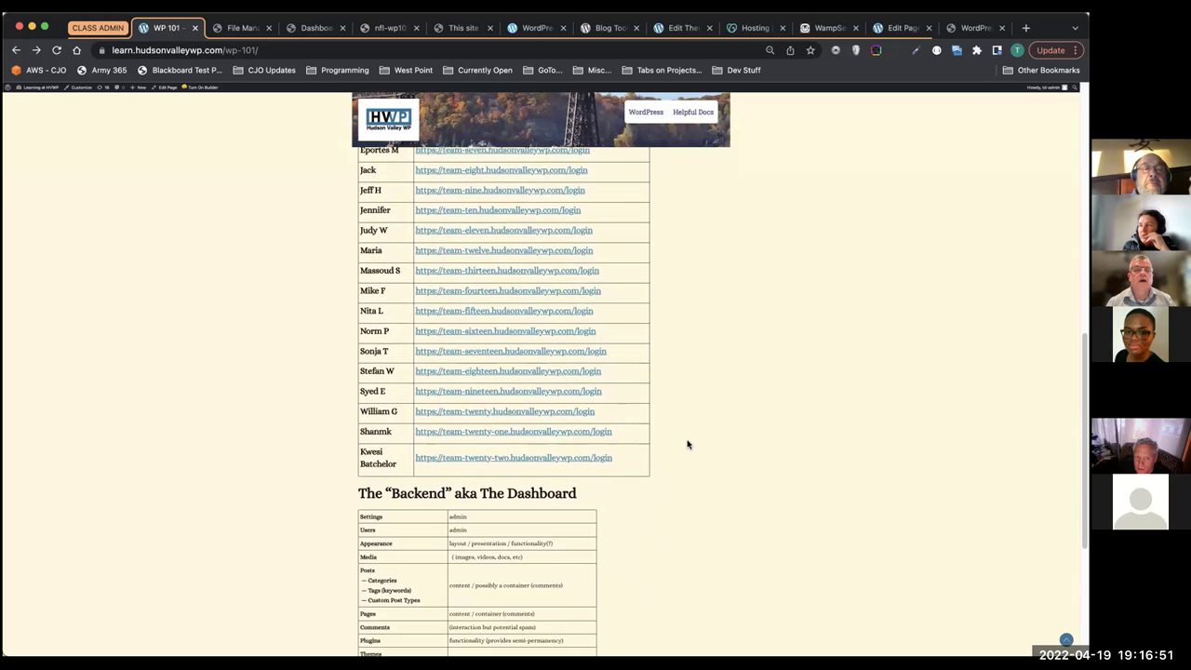
scroll(687, 443, up, 1)
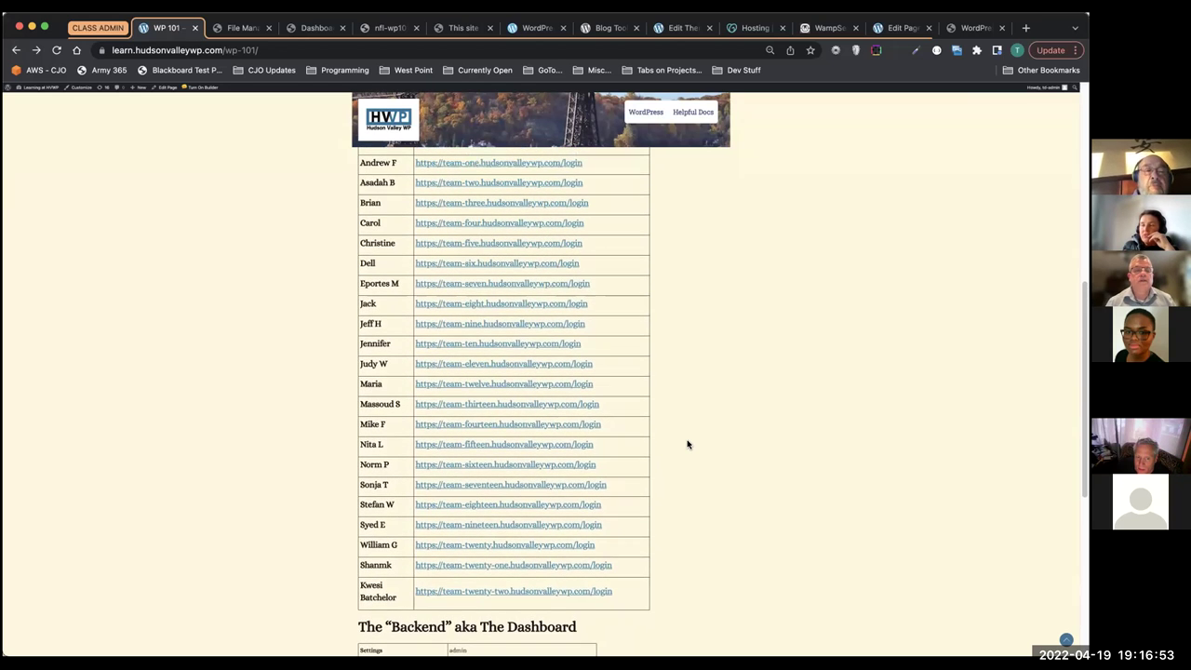
scroll(688, 444, up, 2)
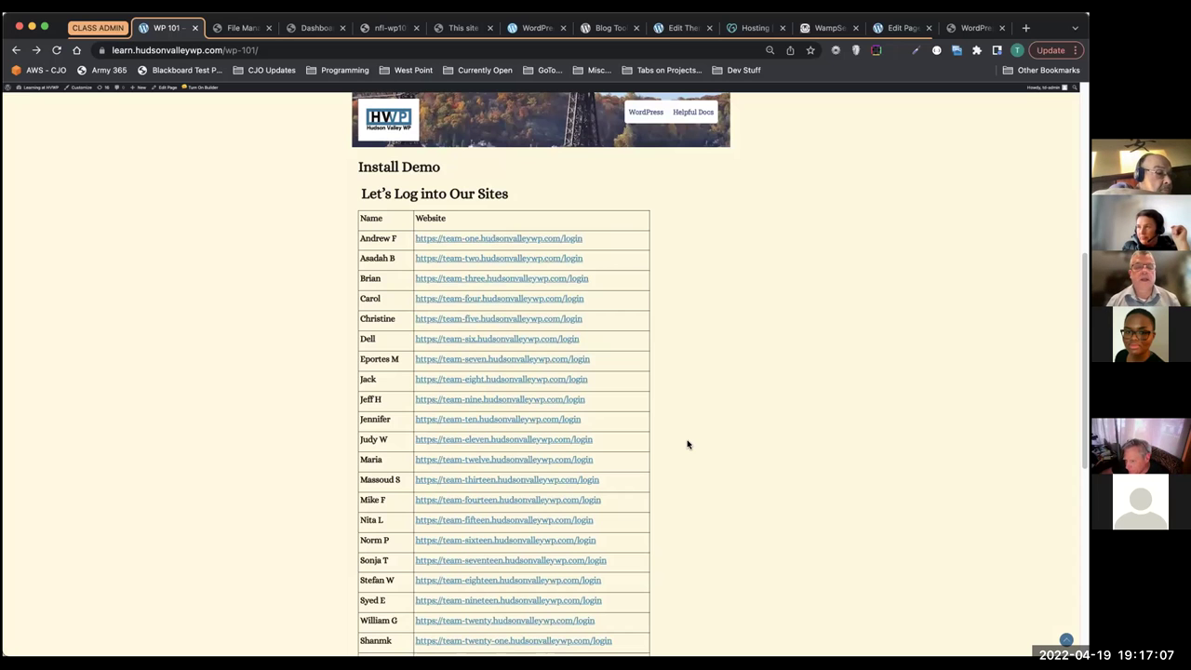
scroll(688, 443, down, 2)
scroll(687, 443, down, 3)
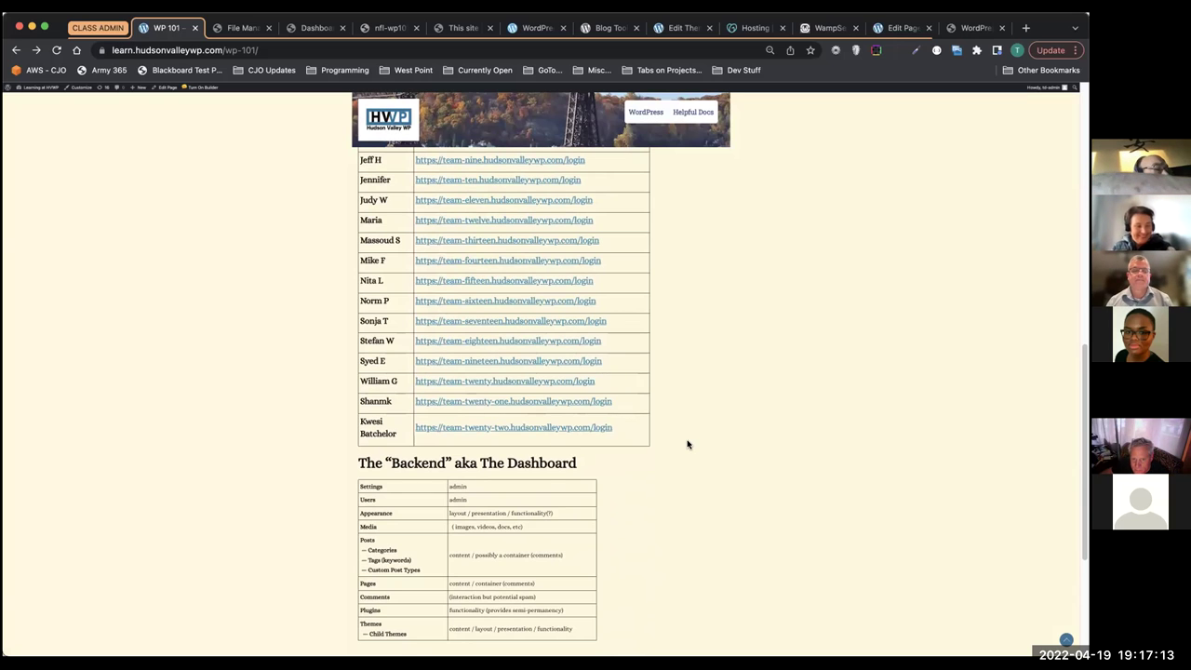
scroll(687, 444, down, 3)
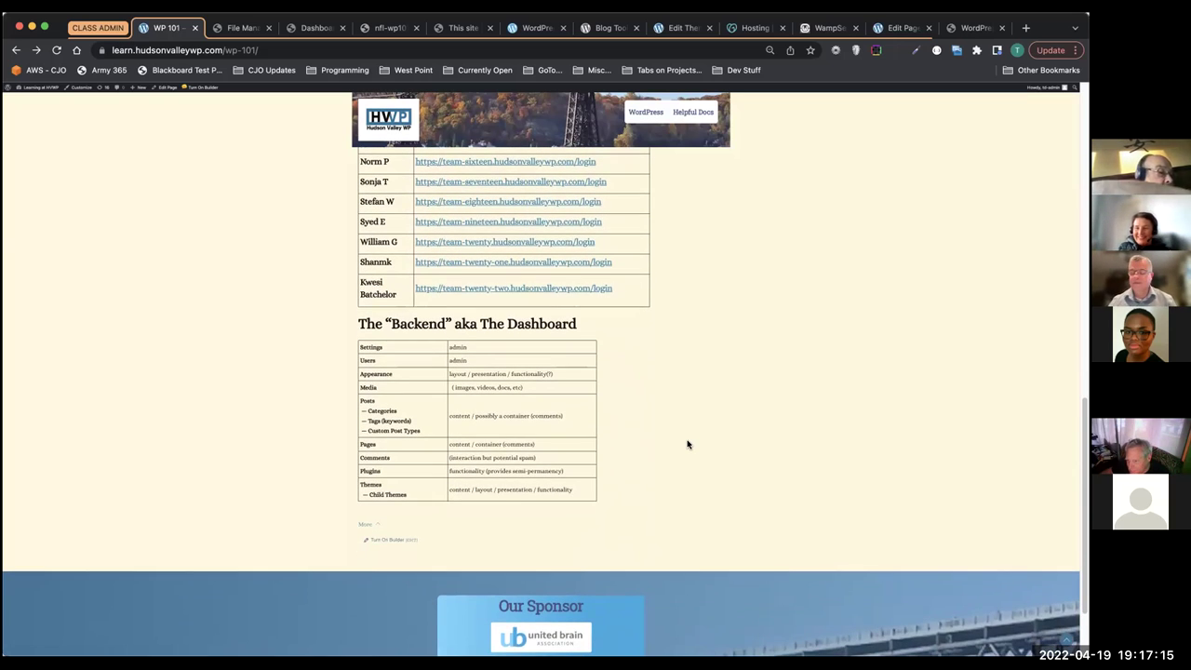
scroll(687, 444, down, 1)
scroll(687, 444, down, 2)
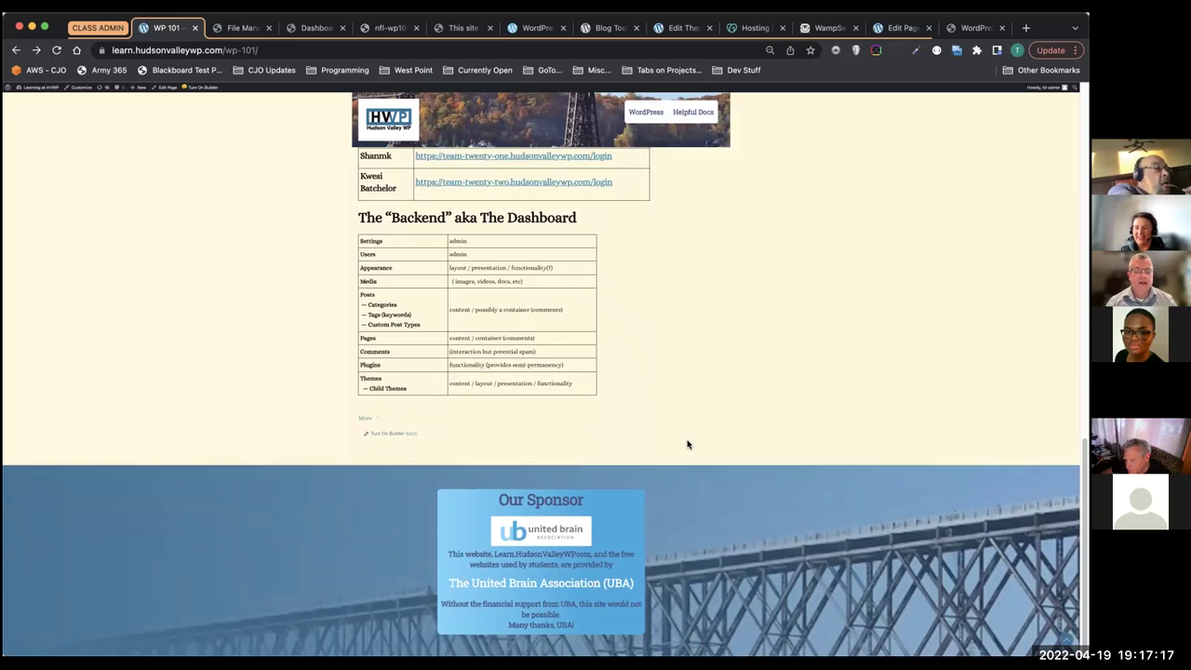
scroll(688, 444, up, 7)
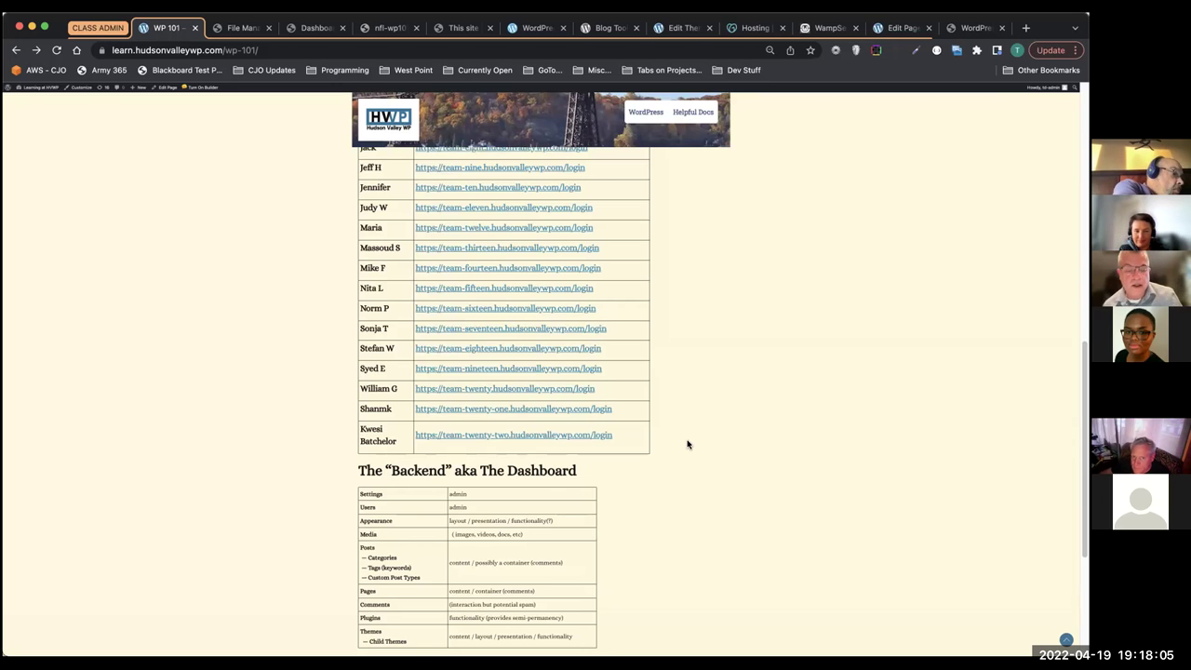
scroll(687, 444, down, 1)
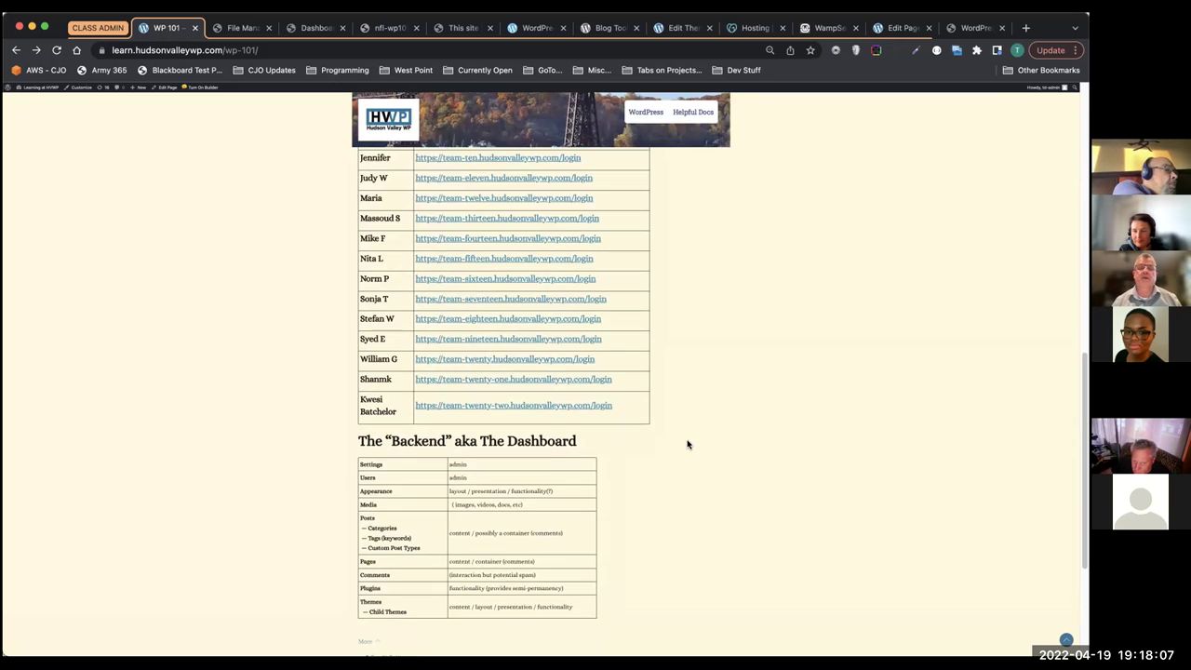
scroll(687, 443, up, 3)
scroll(687, 444, down, 3)
scroll(687, 444, down, 2)
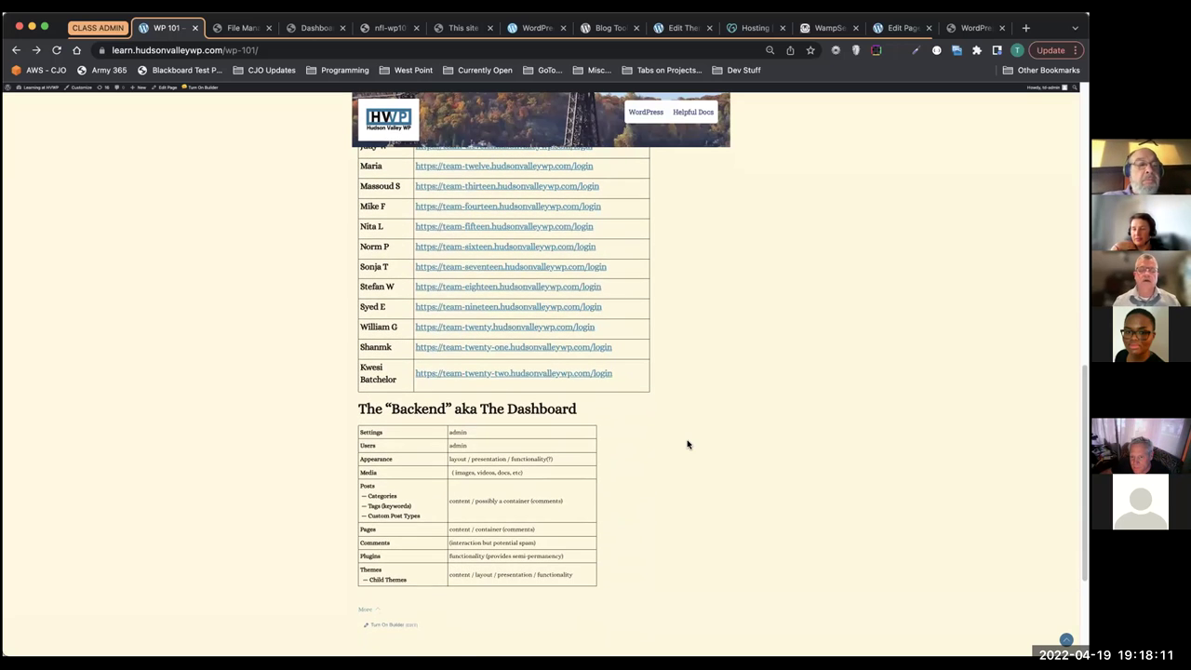
scroll(688, 443, up, 1)
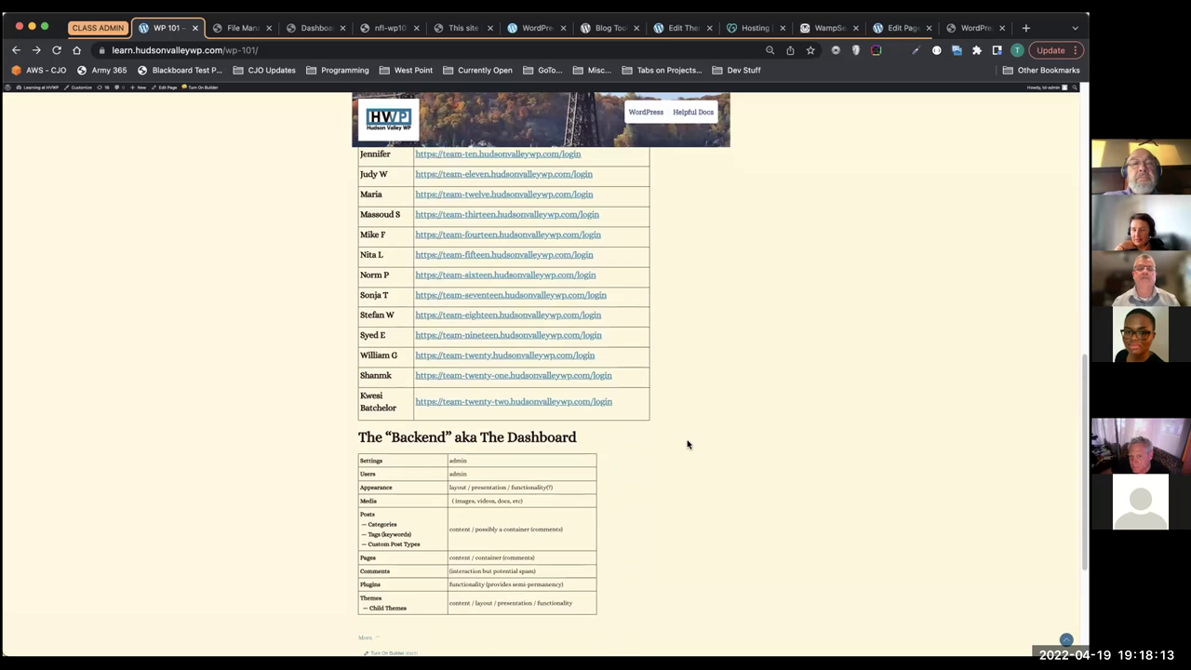
scroll(687, 444, down, 3)
scroll(687, 443, down, 4)
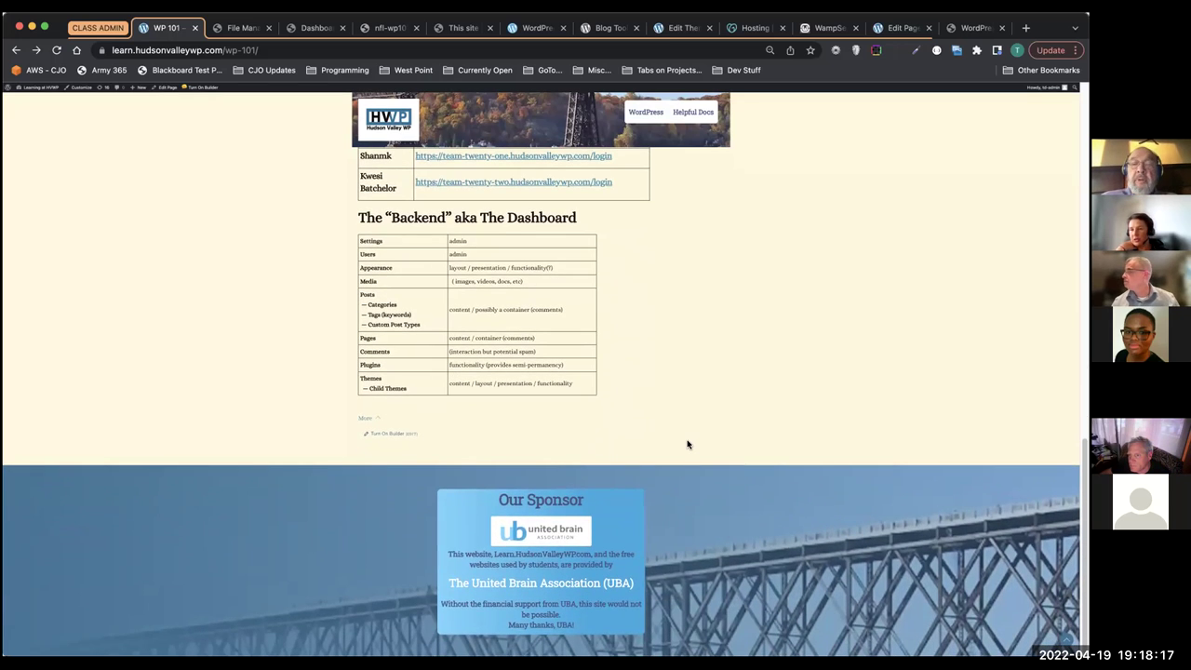
scroll(687, 444, down, 1)
scroll(688, 443, up, 8)
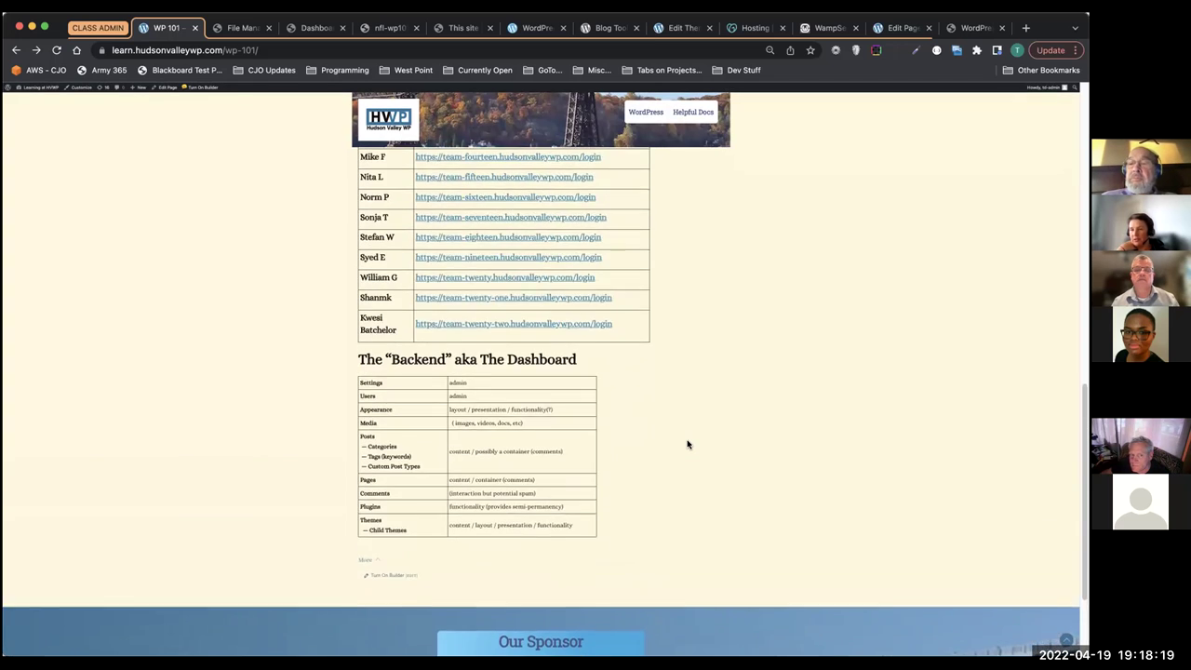
scroll(687, 443, up, 3)
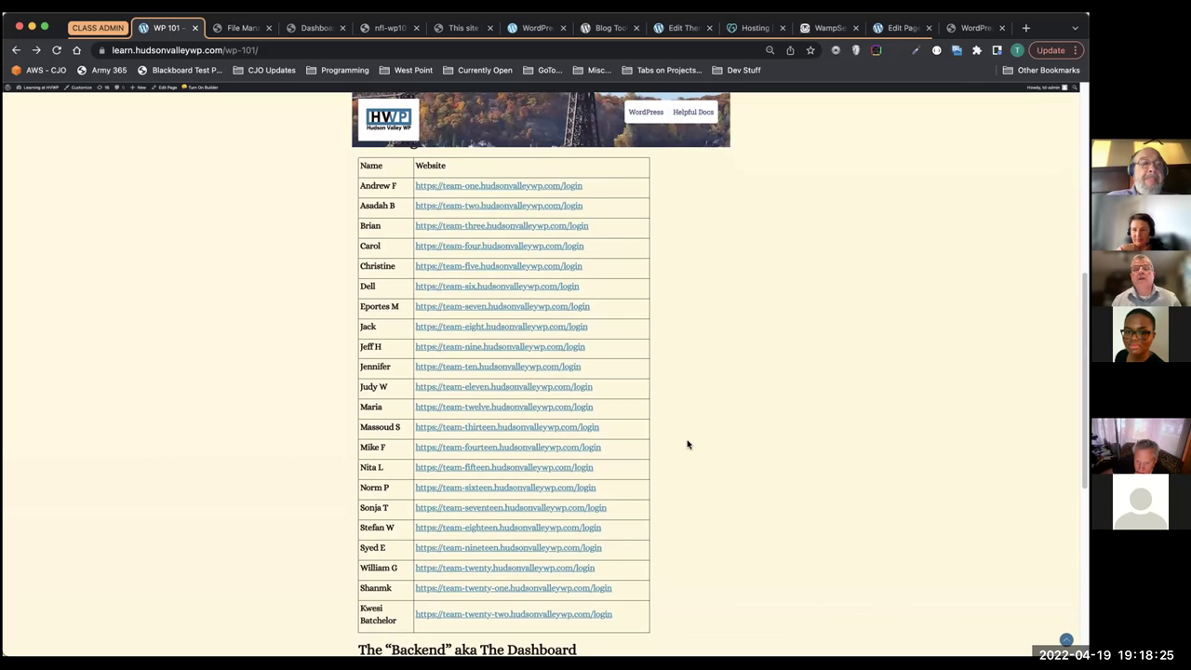
scroll(687, 444, up, 3)
scroll(687, 444, up, 1)
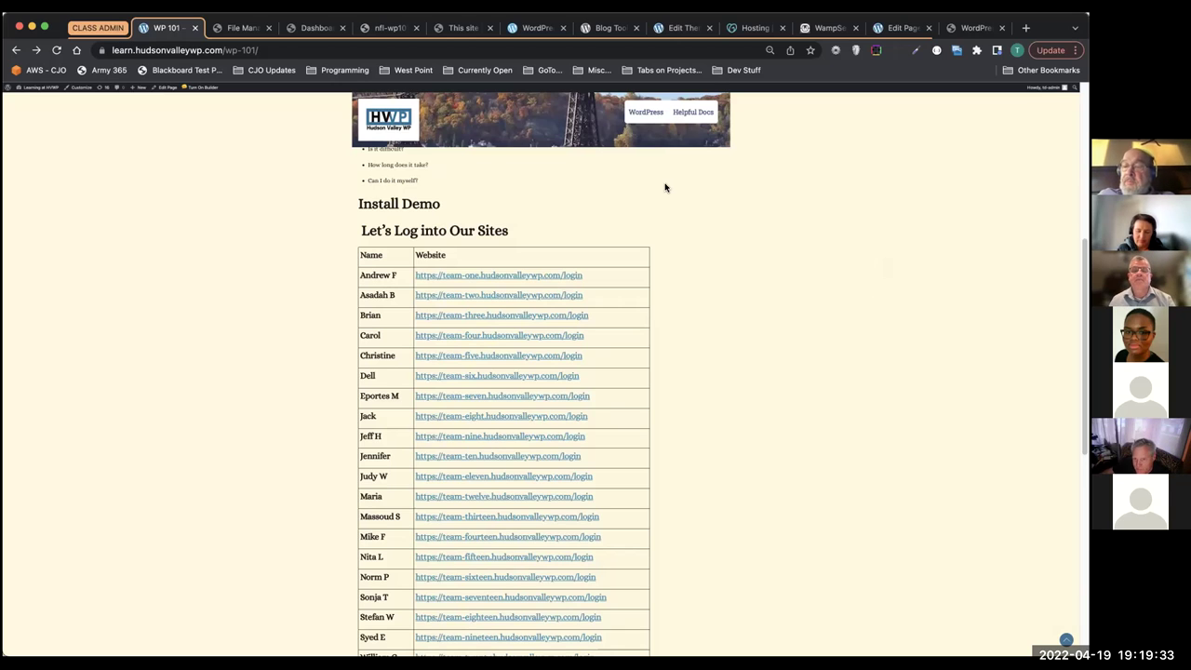
Open the team-eleven login link from the WP 101 team table.
scroll(664, 187, down, 1)
scroll(664, 187, up, 10)
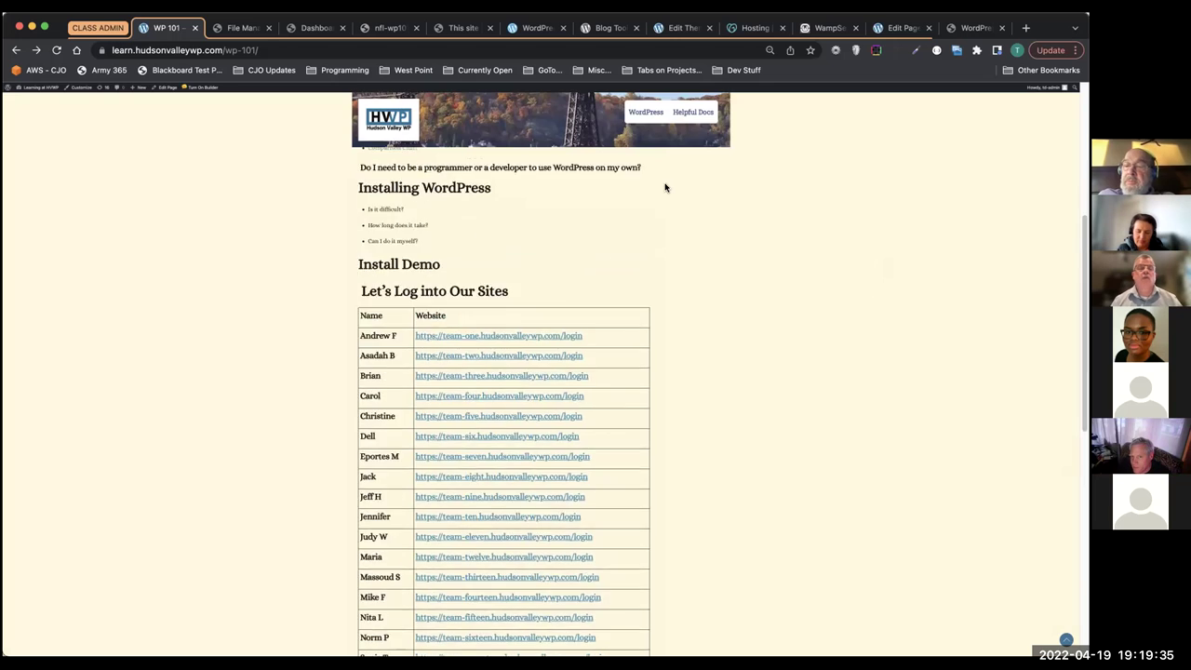
right_click(665, 177)
click(664, 162)
scroll(742, 372, down, 6)
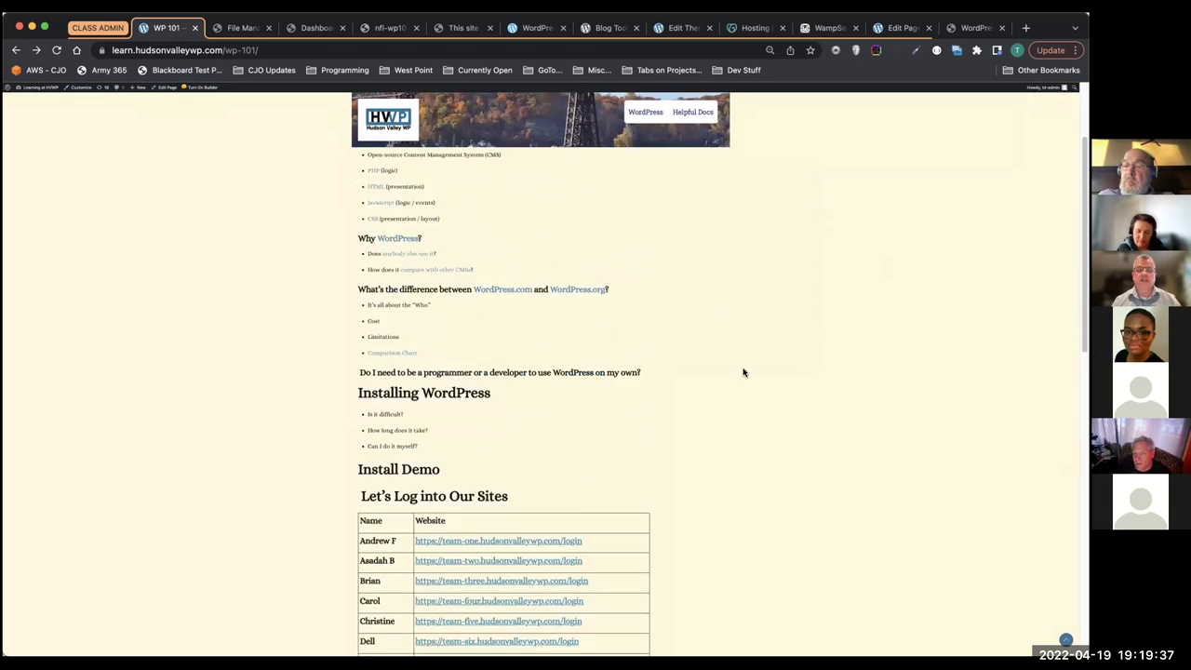
scroll(705, 301, down, 5)
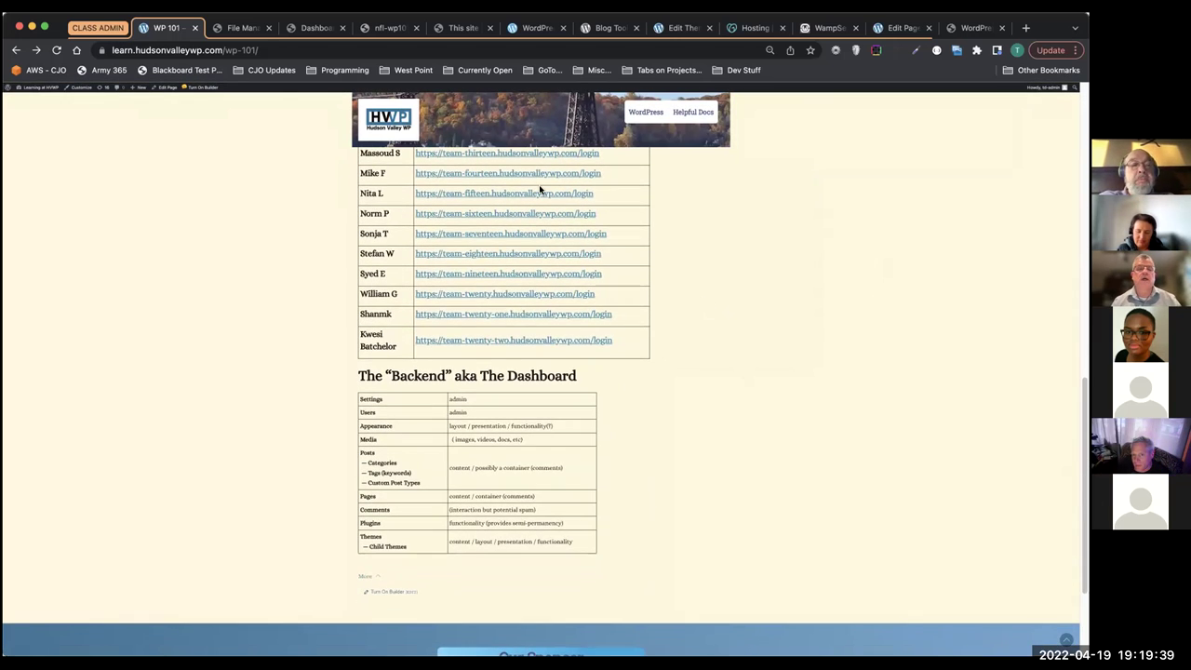
scroll(624, 338, up, 2)
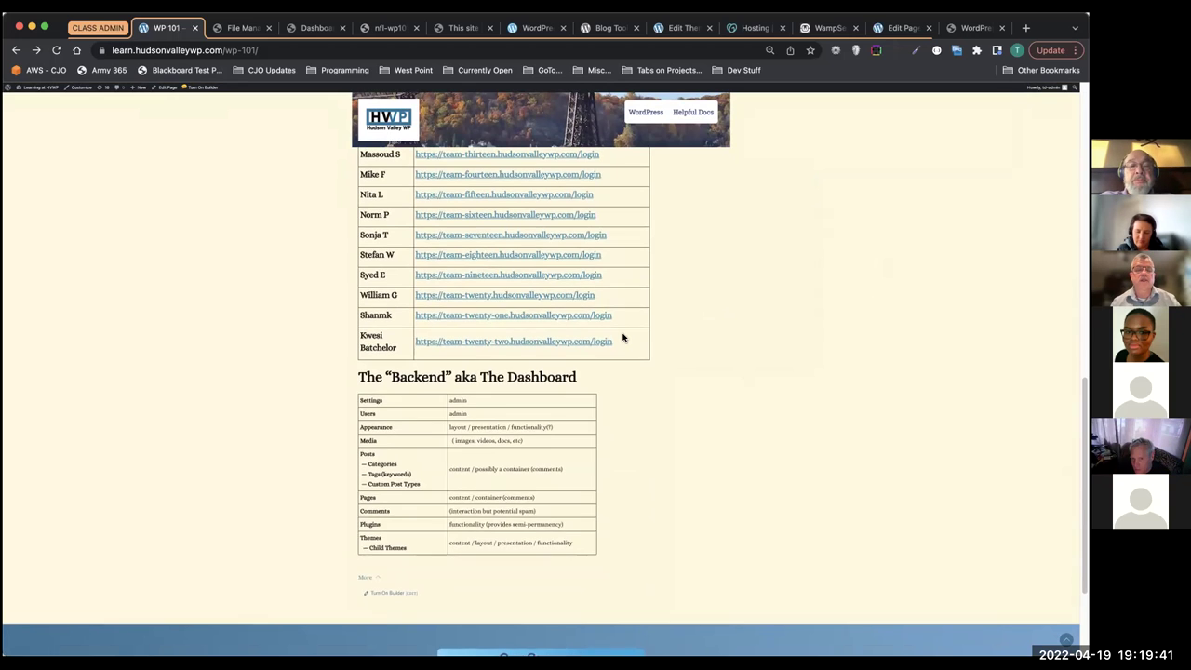
scroll(624, 338, up, 1)
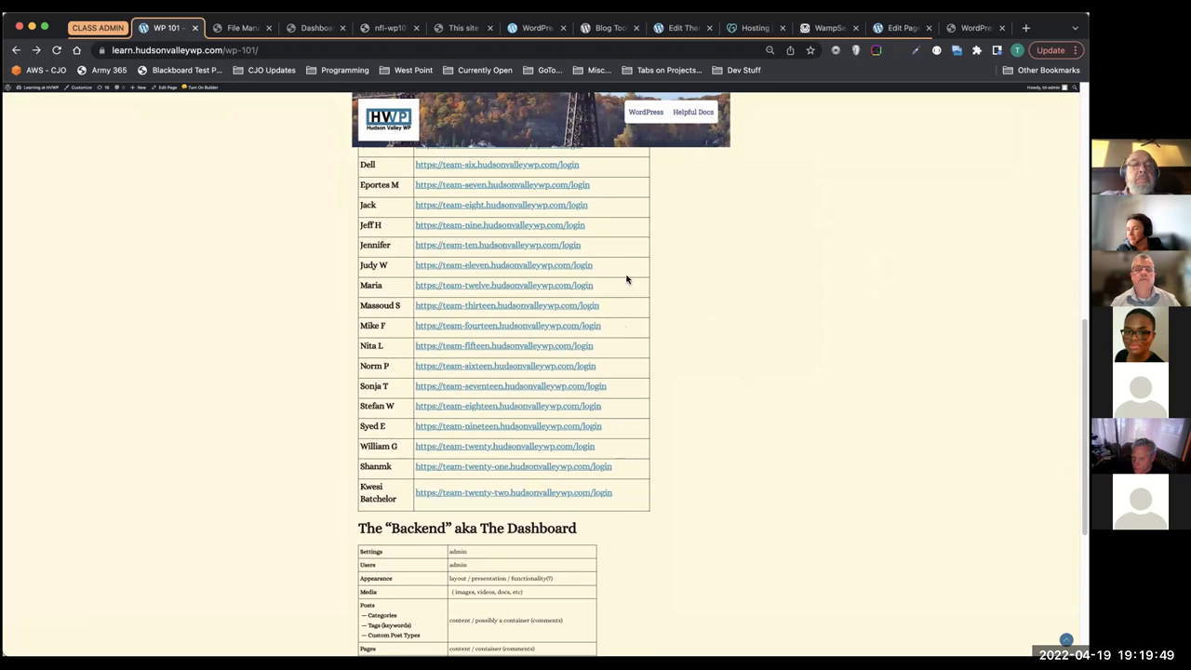
click(470, 268)
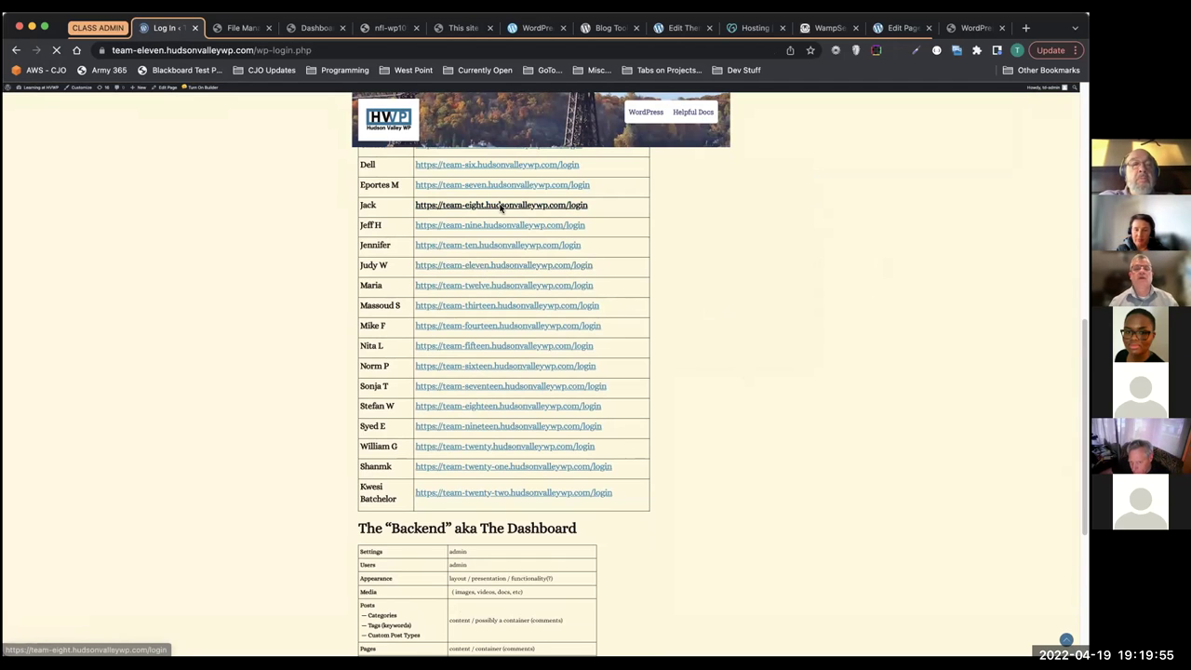
Enter the admin username and password on the Team Eleven login form and reveal the password.
text(td-admin)
key(Tab)
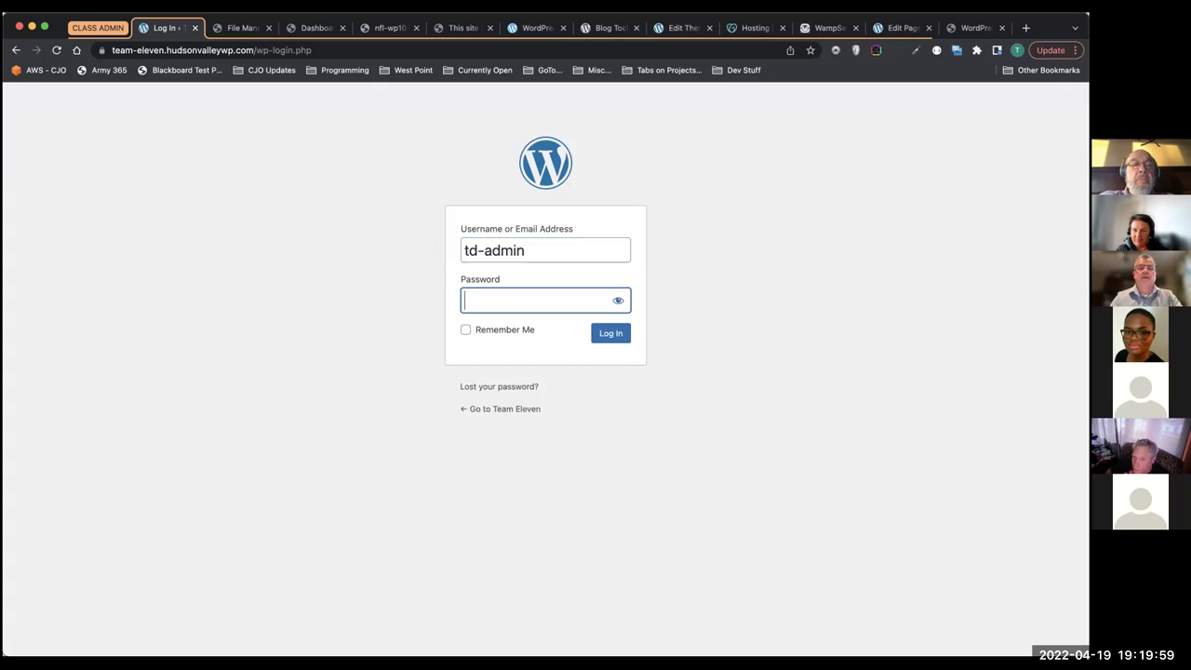
text(•••••)
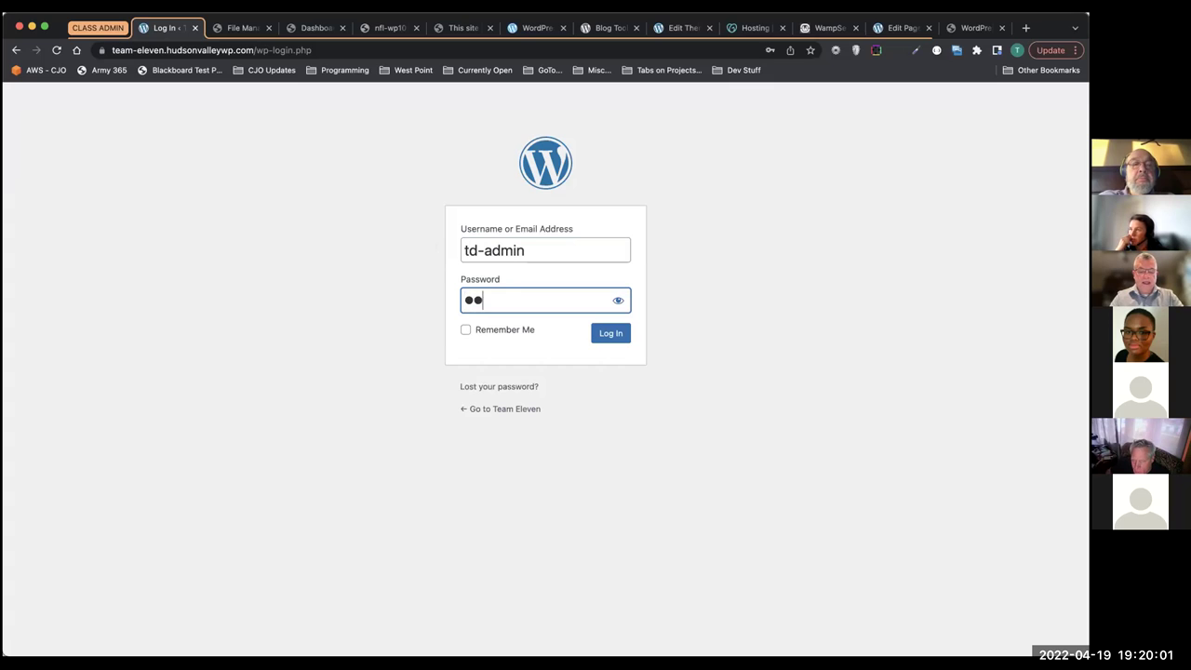
text(•••••)
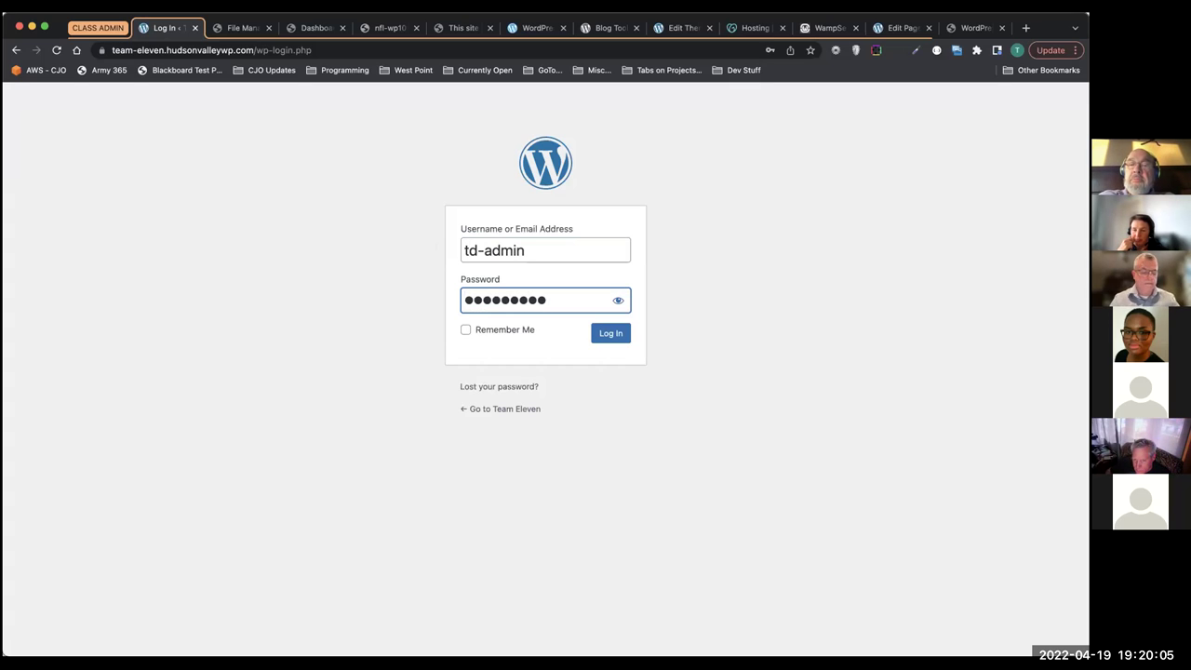
click(617, 302)
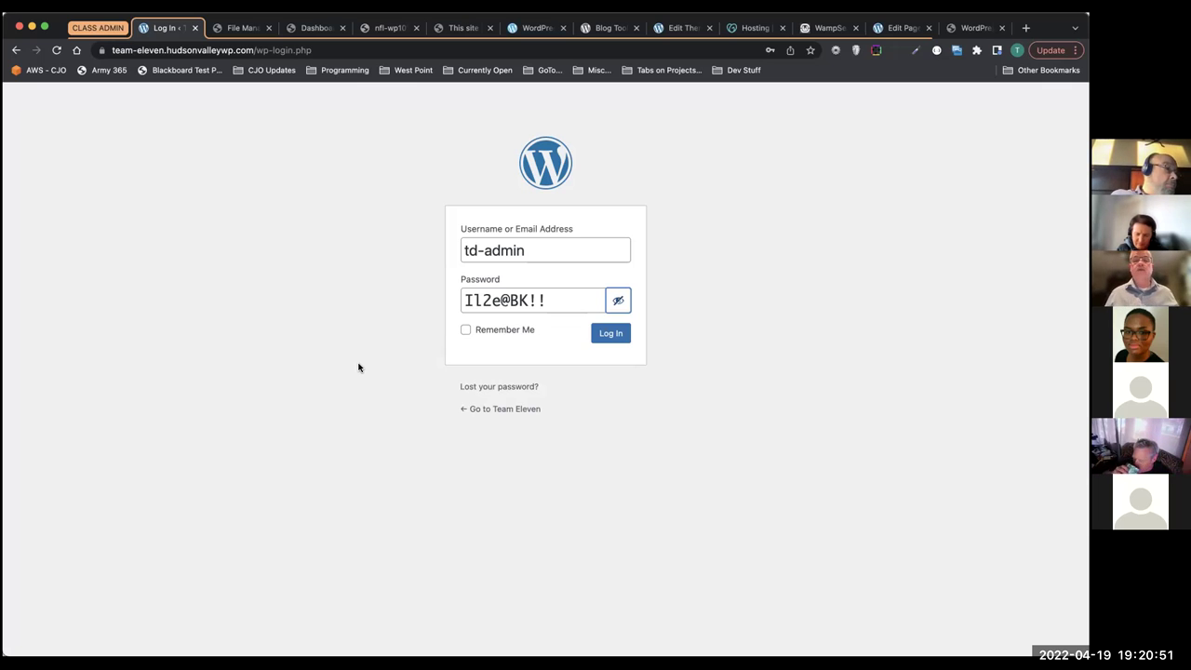
Erase the entered password and try a different trial password.
click(555, 298)
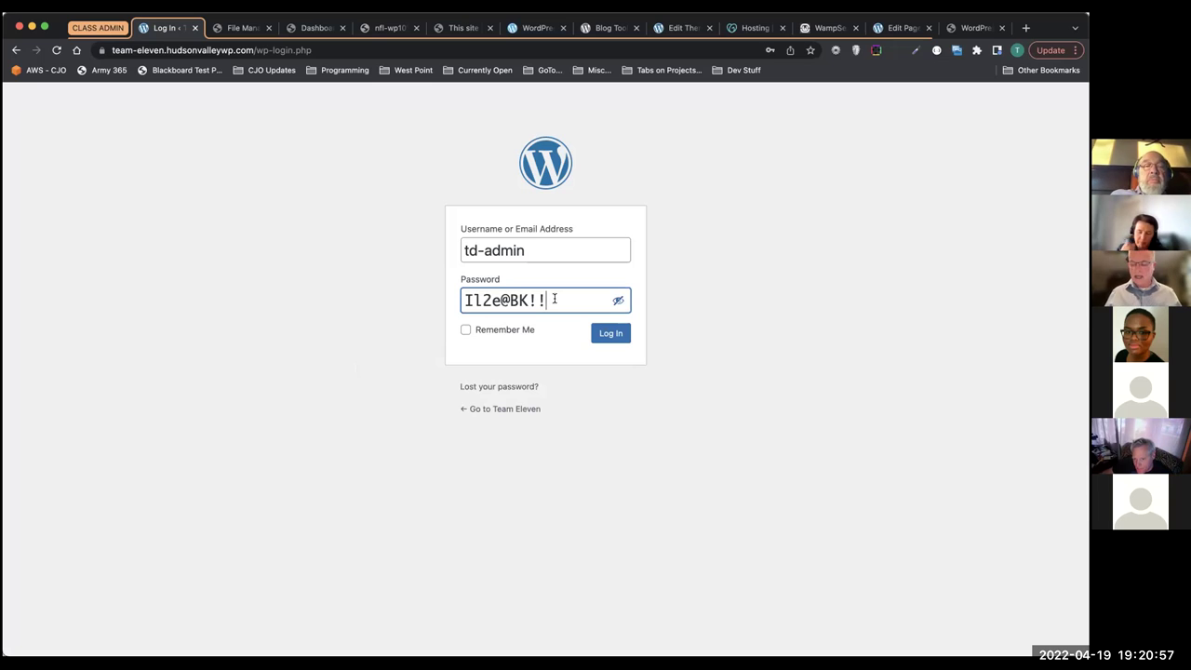
key(Left)
key(Left)
key(Left)
key(Left)
key(Left)
key(Left)
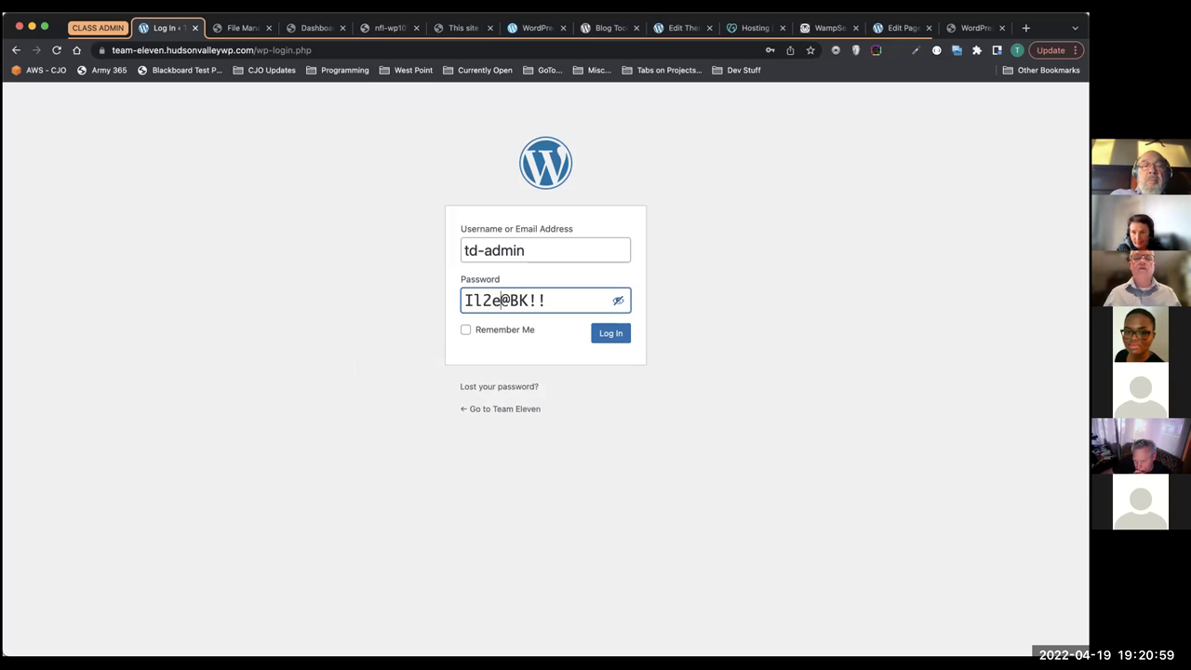
key(Left)
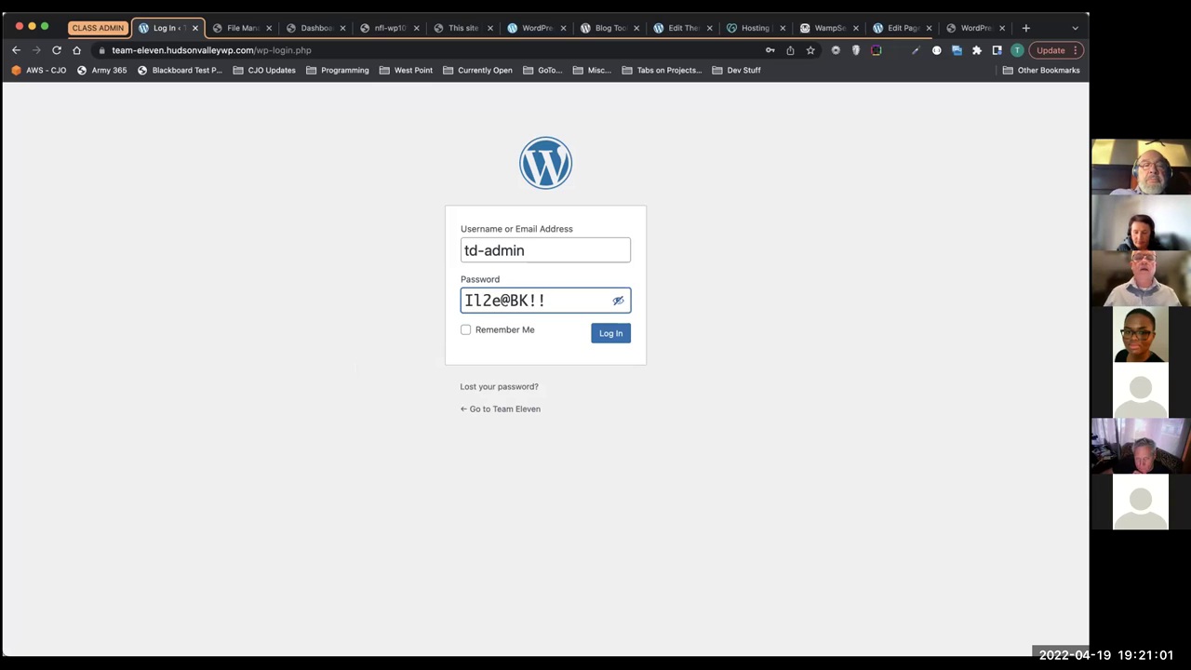
key(Right)
key(Right)
key(Right)
key(Right)
key(Right)
key(Right)
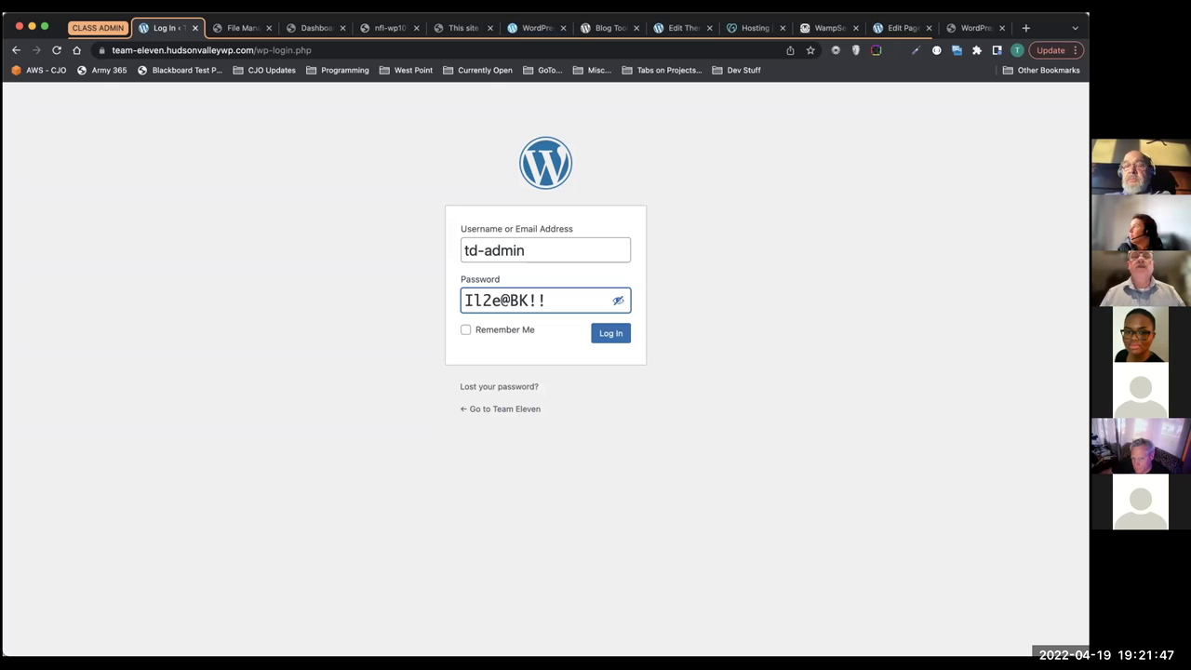
key(BackSpace)
key(BackSpace)
key(BackSpace)
key(BackSpace)
key(BackSpace)
key(BackSpace)
key(BackSpace)
key(BackSpace)
key(BackSpace)
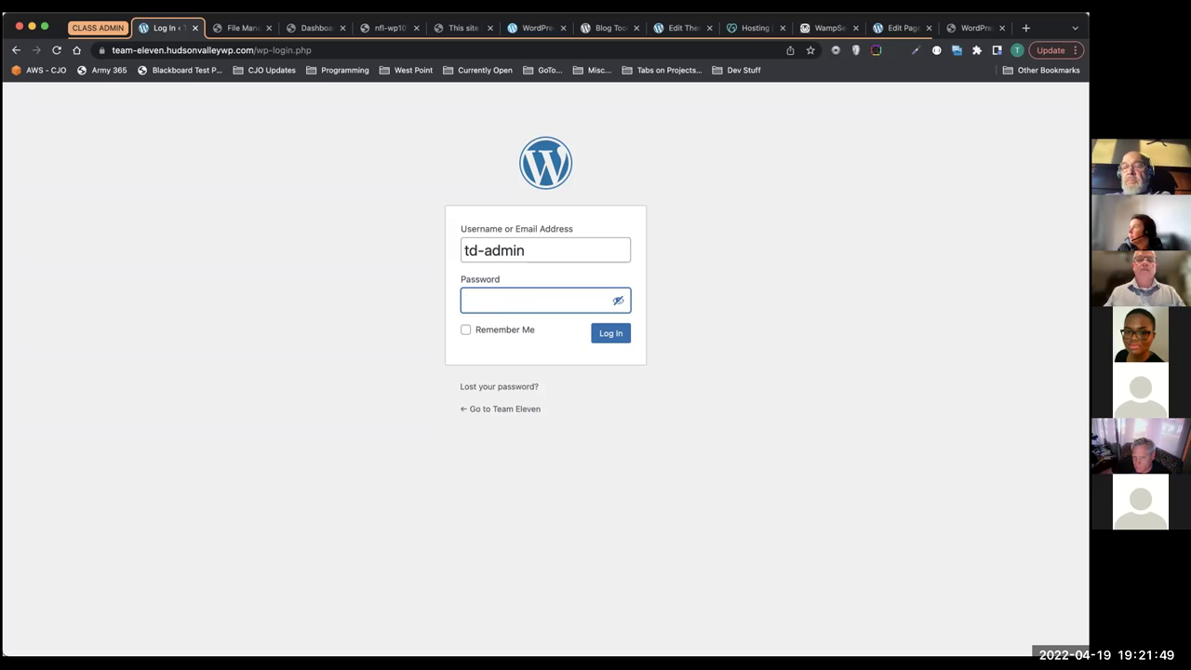
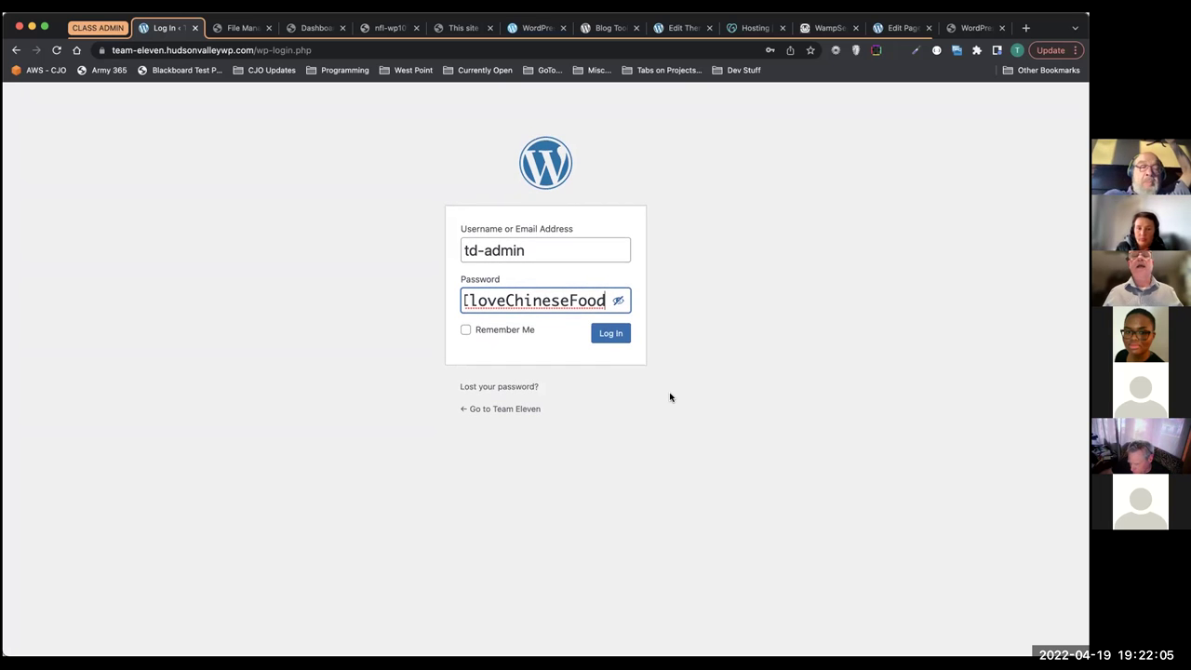
Replace the trial password with the original one and log in to Team Eleven.
double_click(533, 299)
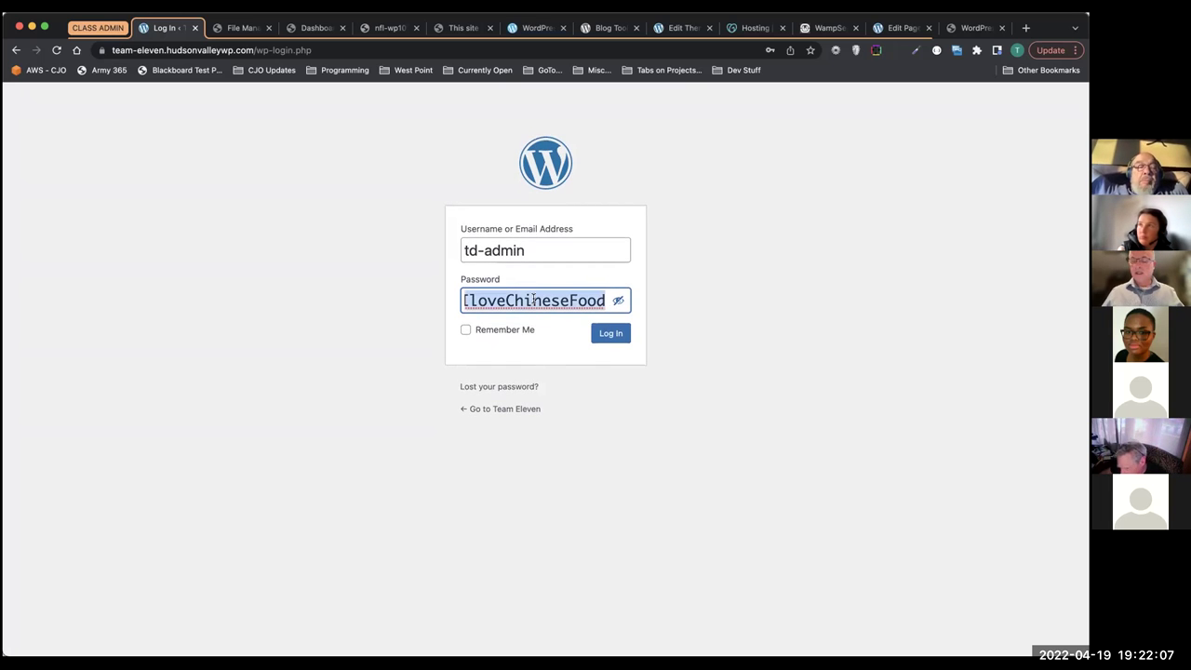
key(BackSpace)
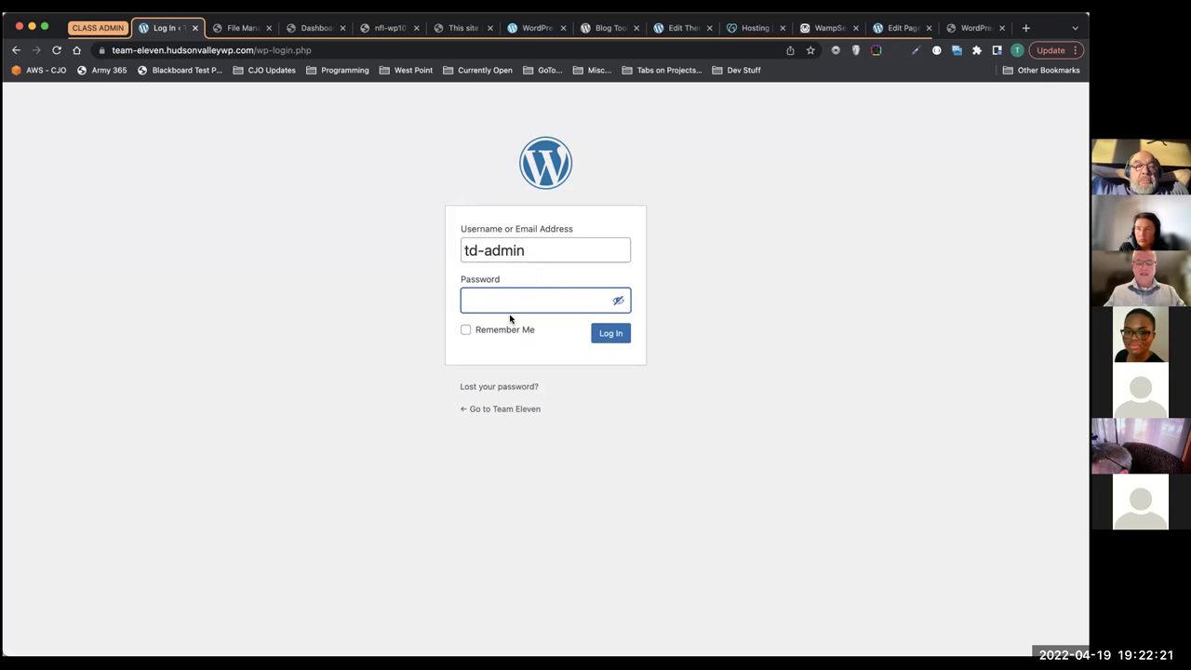
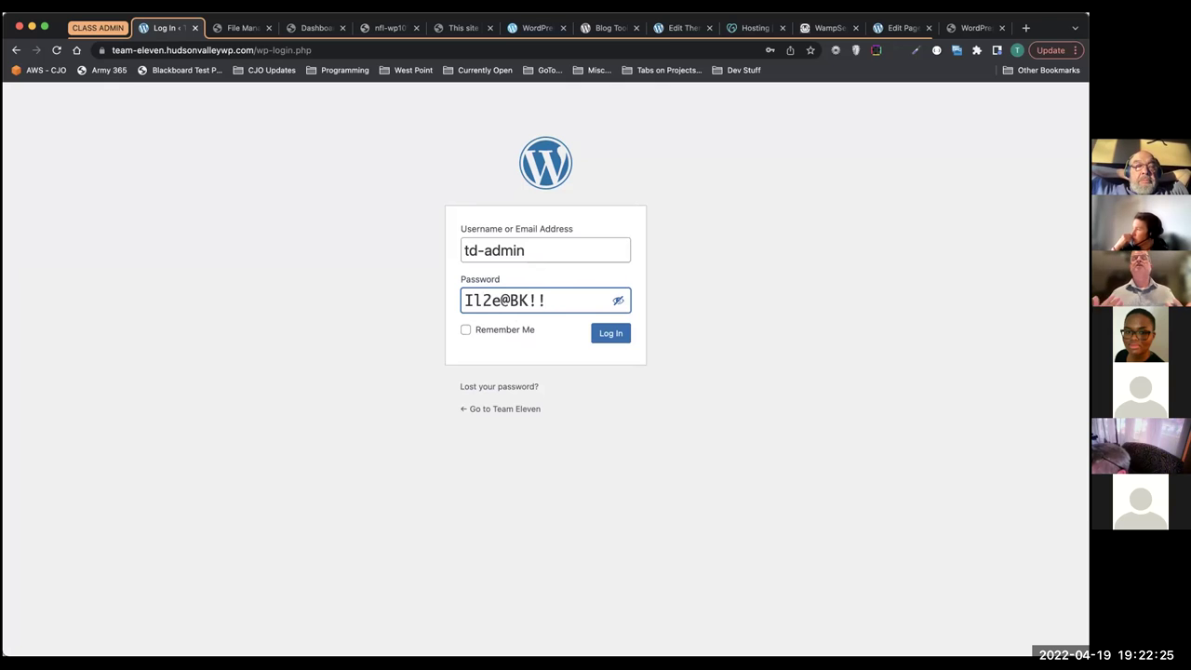
click(611, 335)
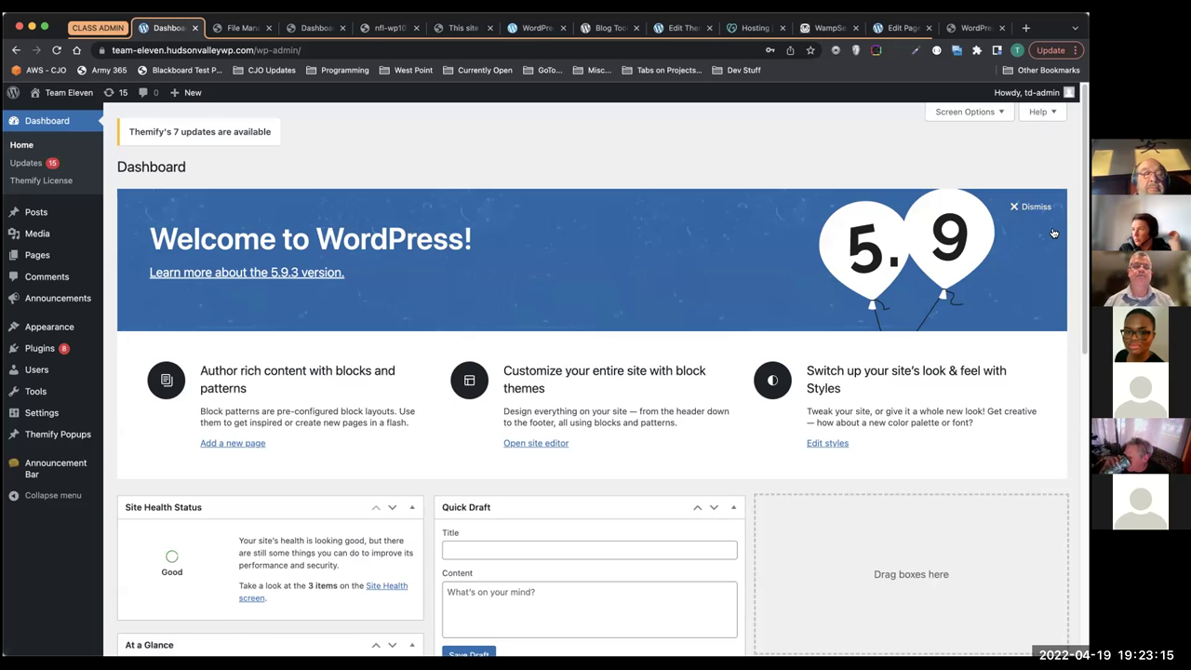
Dismiss the Welcome to WordPress panel on the Team Eleven Dashboard.
click(1030, 207)
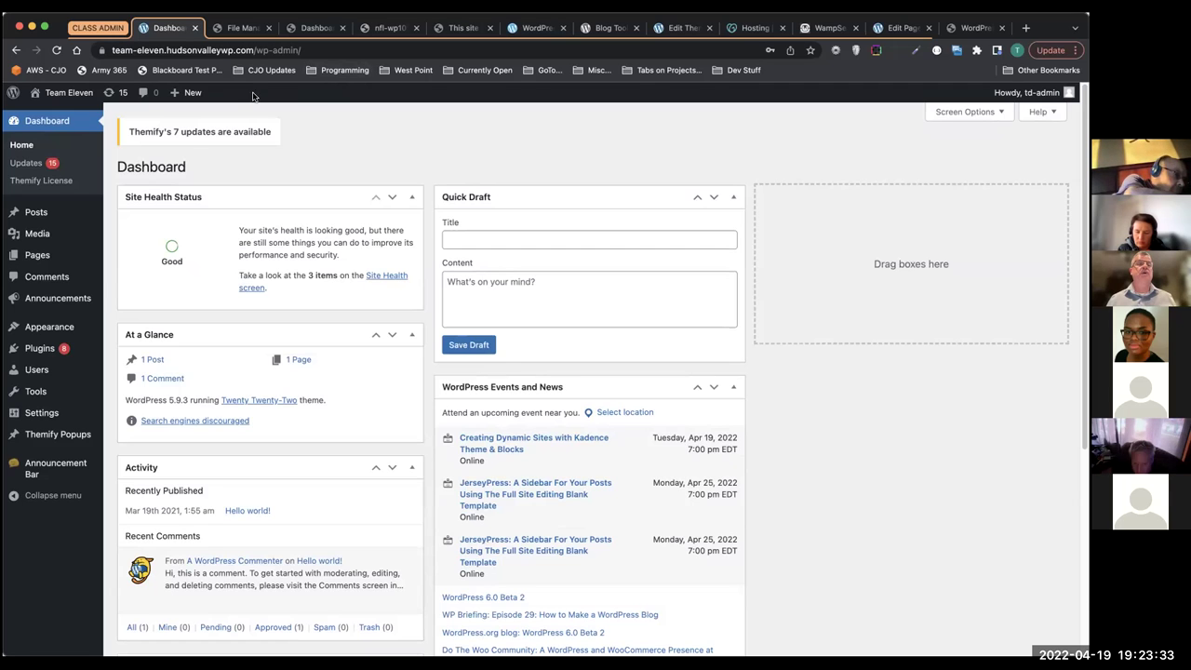
Open Visit Site in a new tab to view the front page, then return to the Dashboard.
mouse_move(67, 98)
right_click(33, 109)
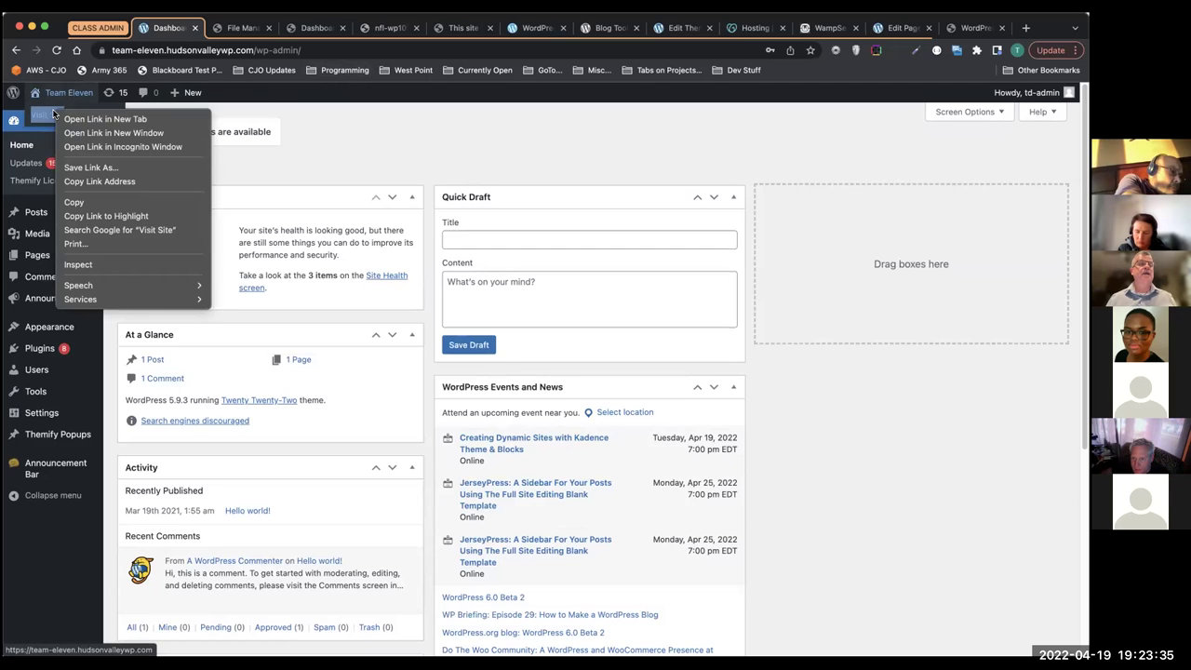
click(96, 120)
click(228, 36)
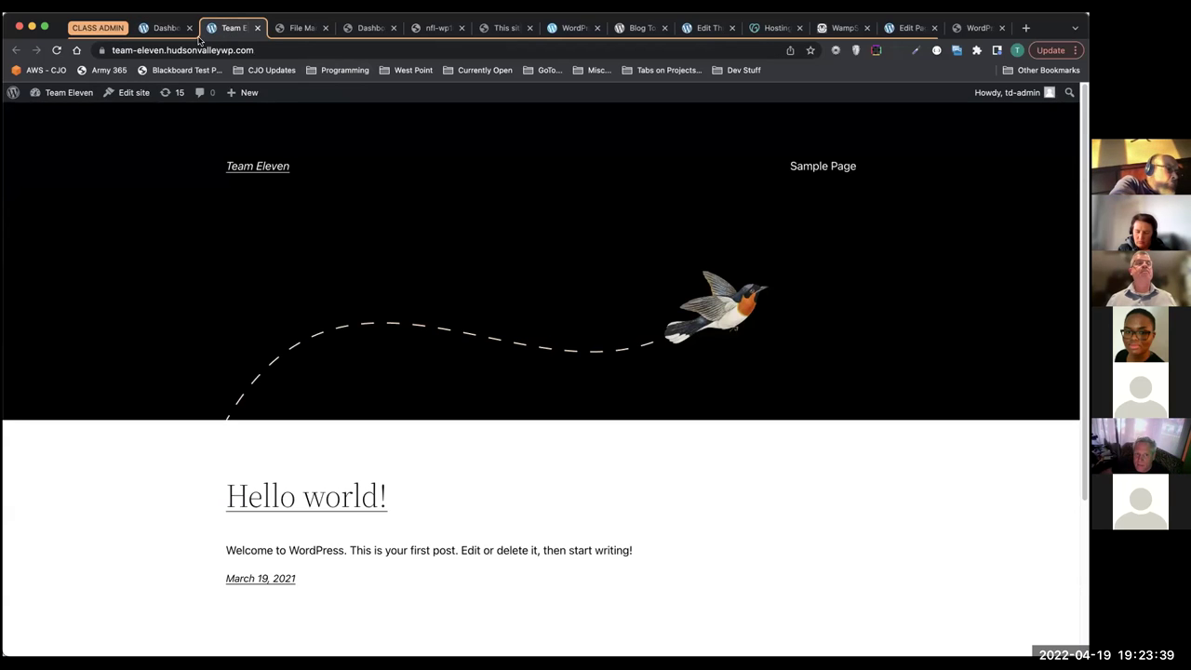
click(165, 30)
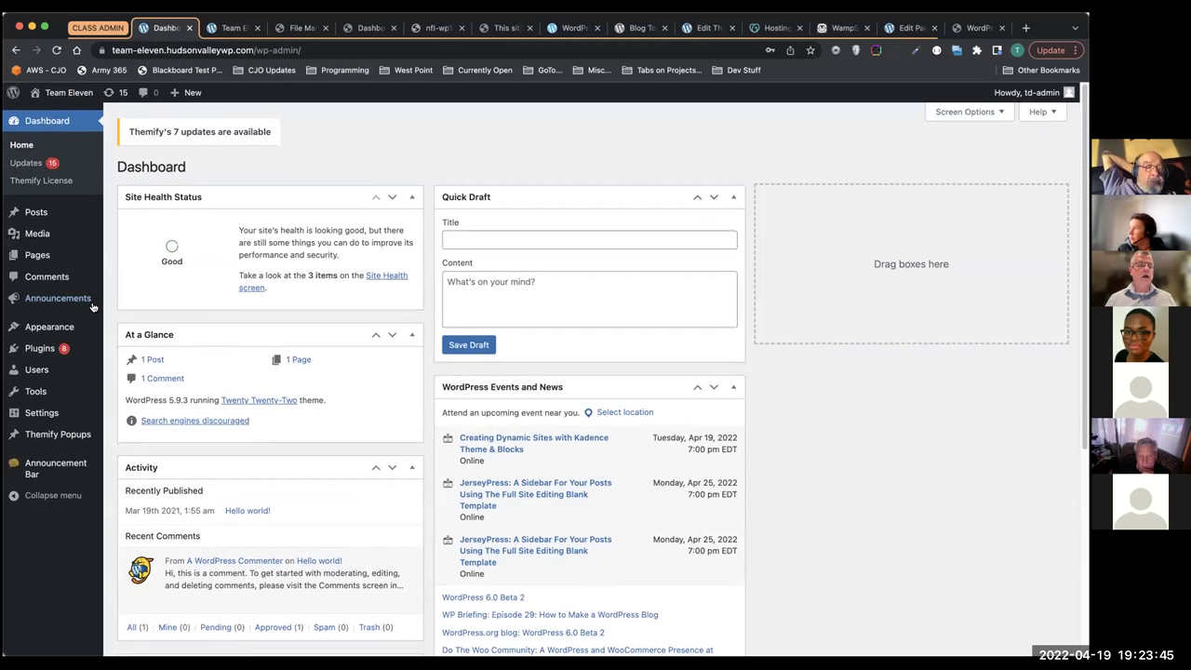
Show the Posts list with its Hello world! post, then switch to the front page tab.
mouse_move(92, 307)
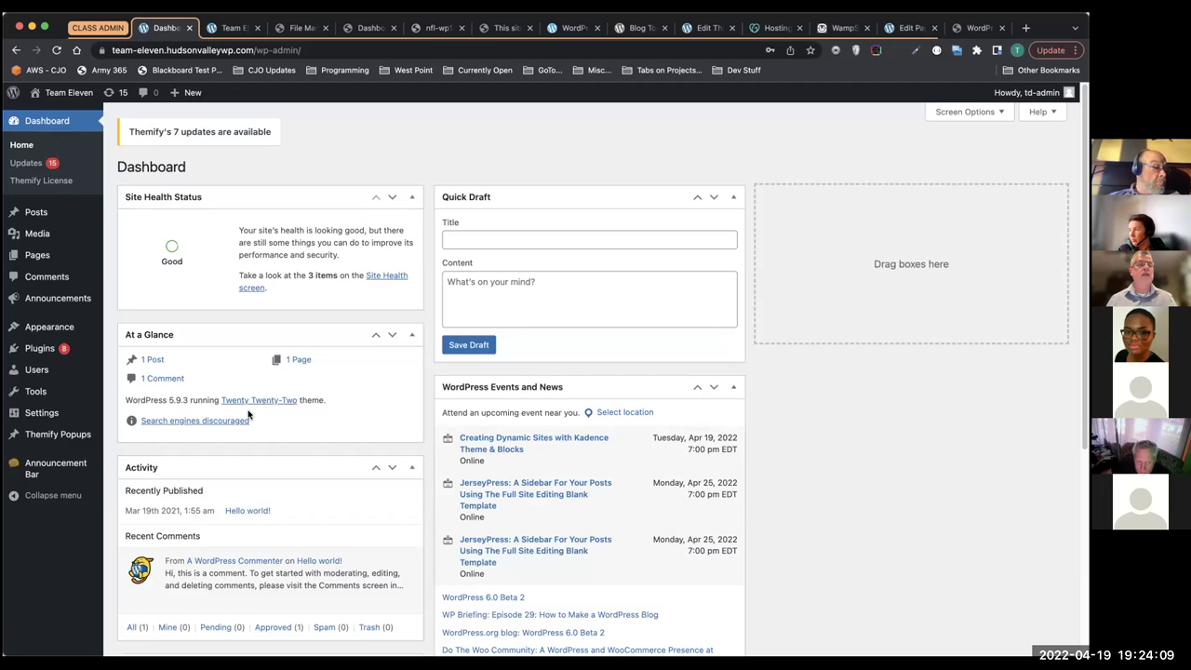
click(36, 213)
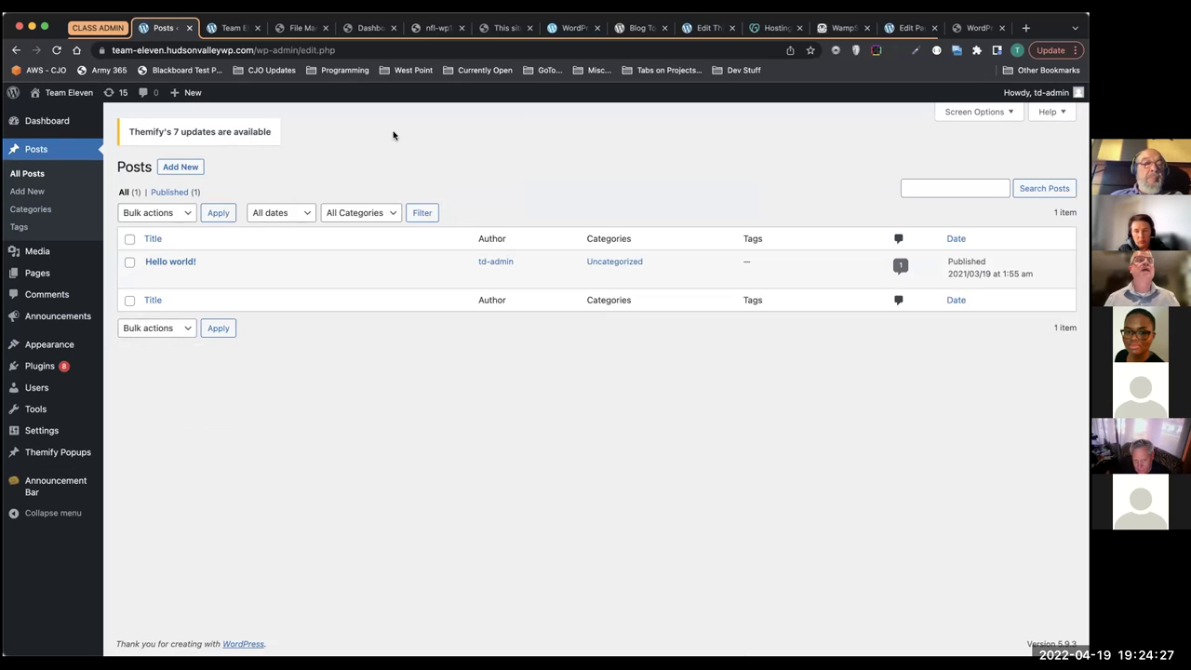
click(232, 29)
Go to the learn.hudsonvalleywp.com class site's WP 101 page at 100% zoom.
click(205, 52)
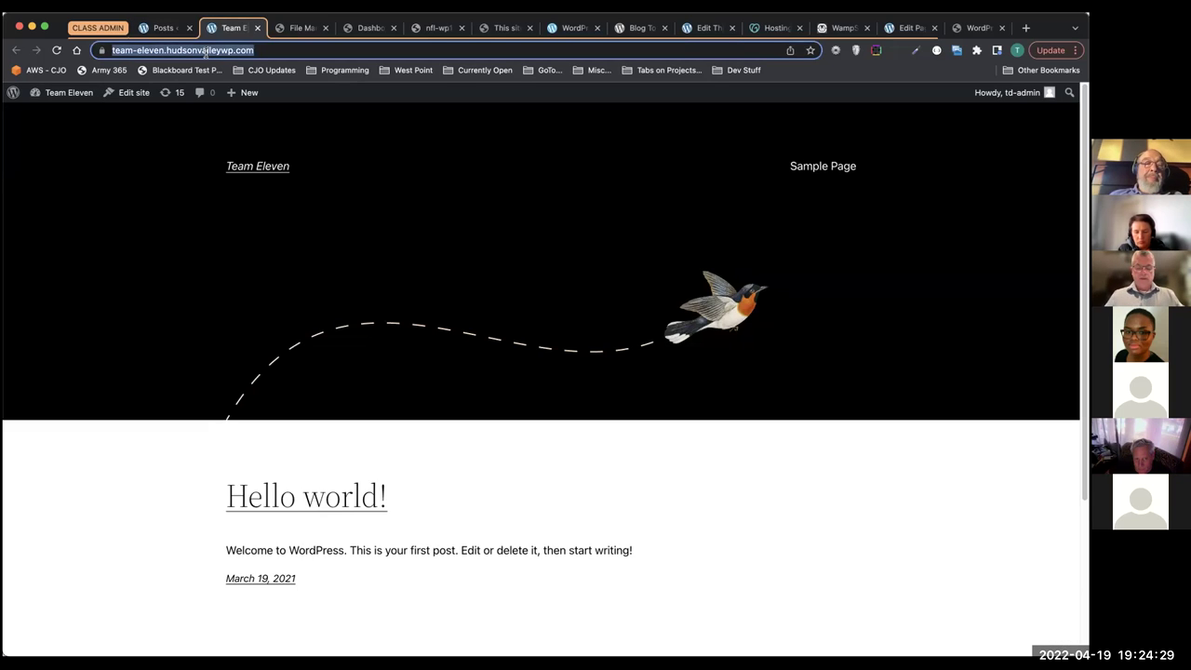
text(learn)
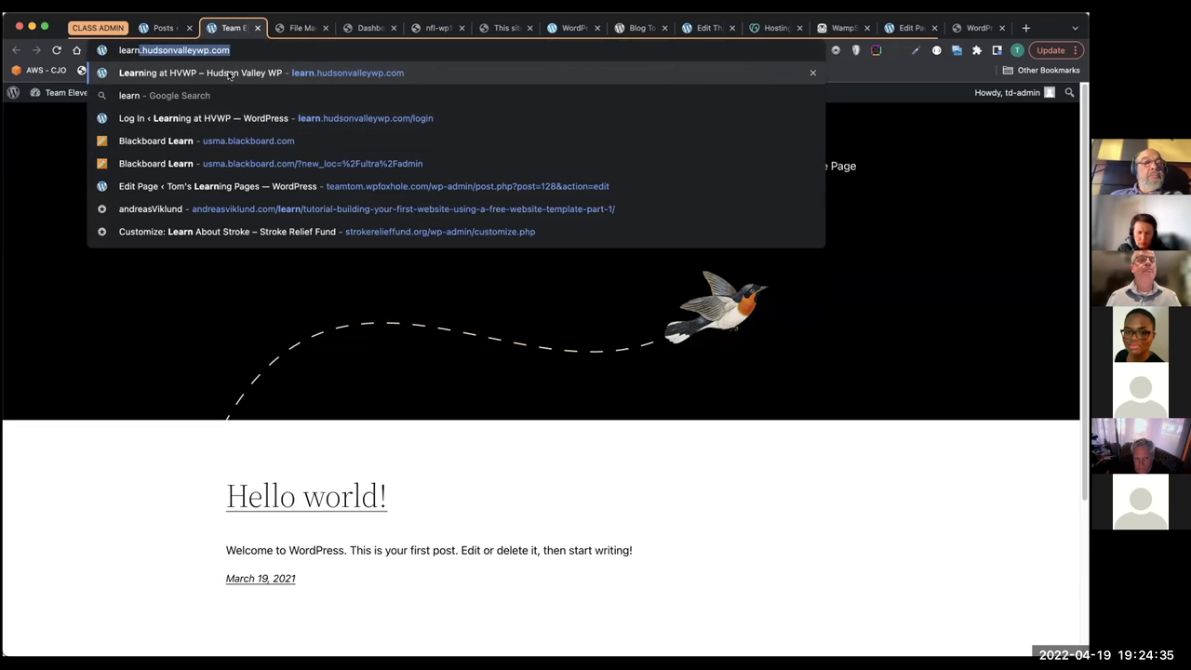
click(229, 74)
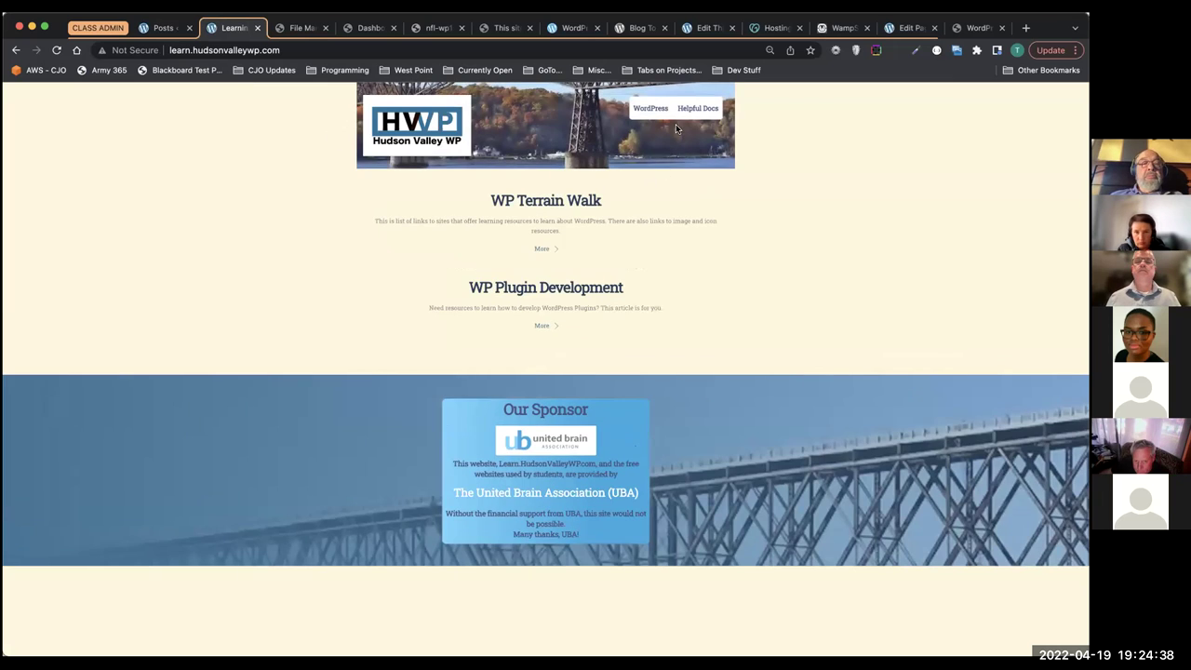
mouse_move(650, 110)
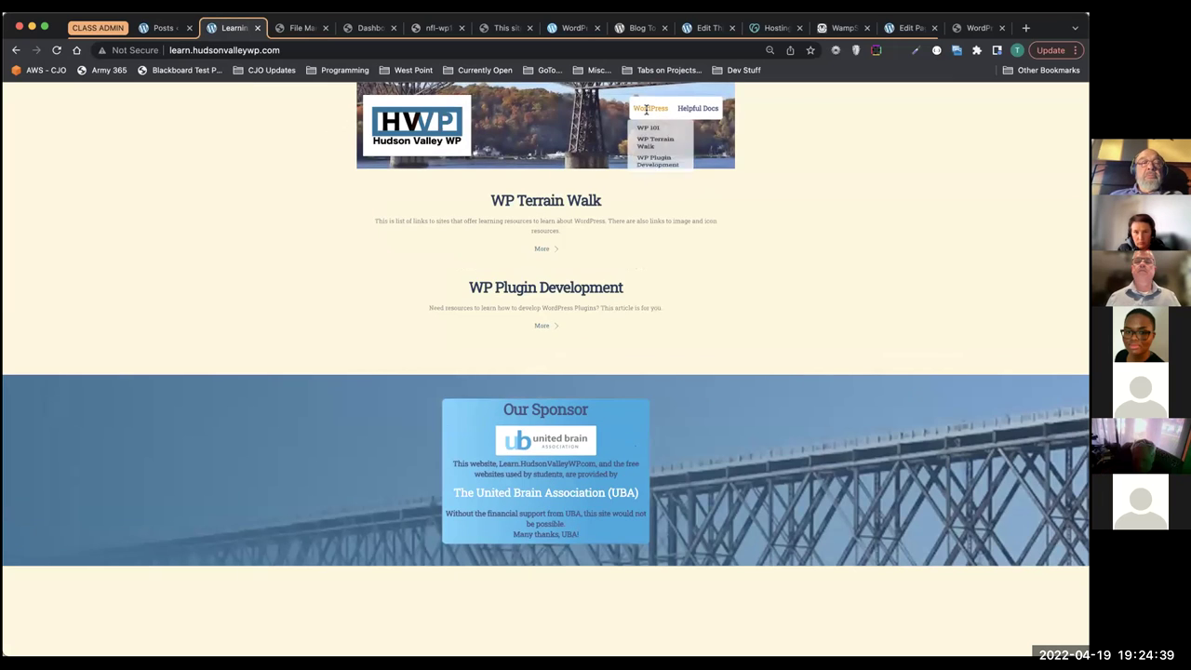
click(651, 136)
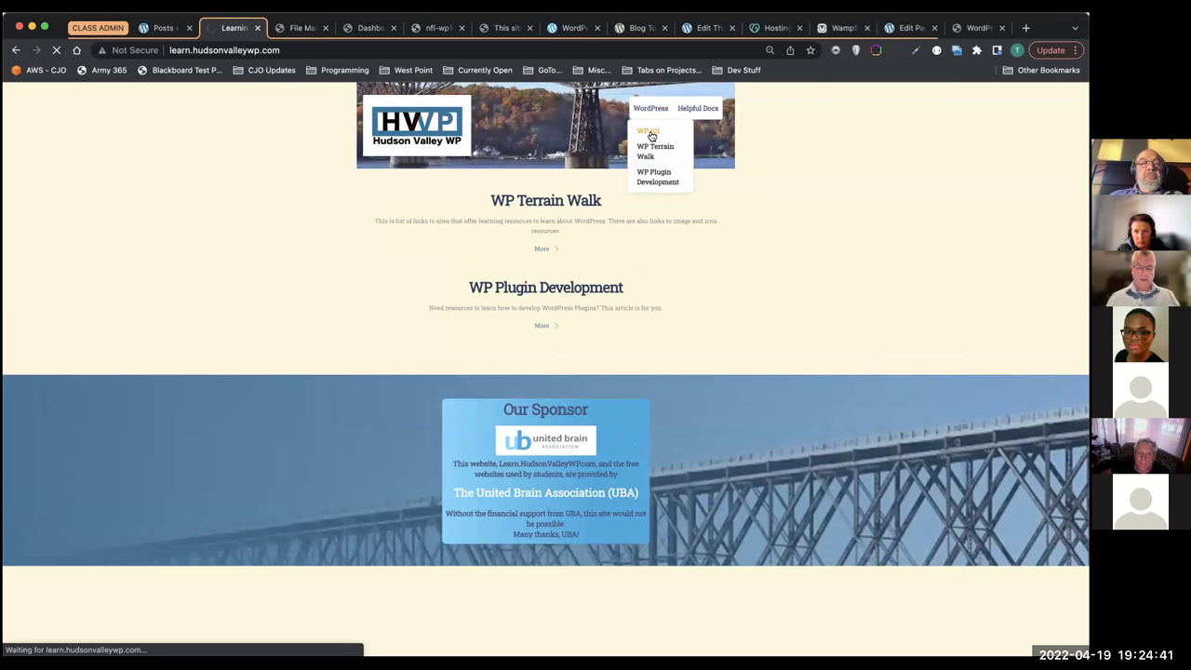
key(super+0)
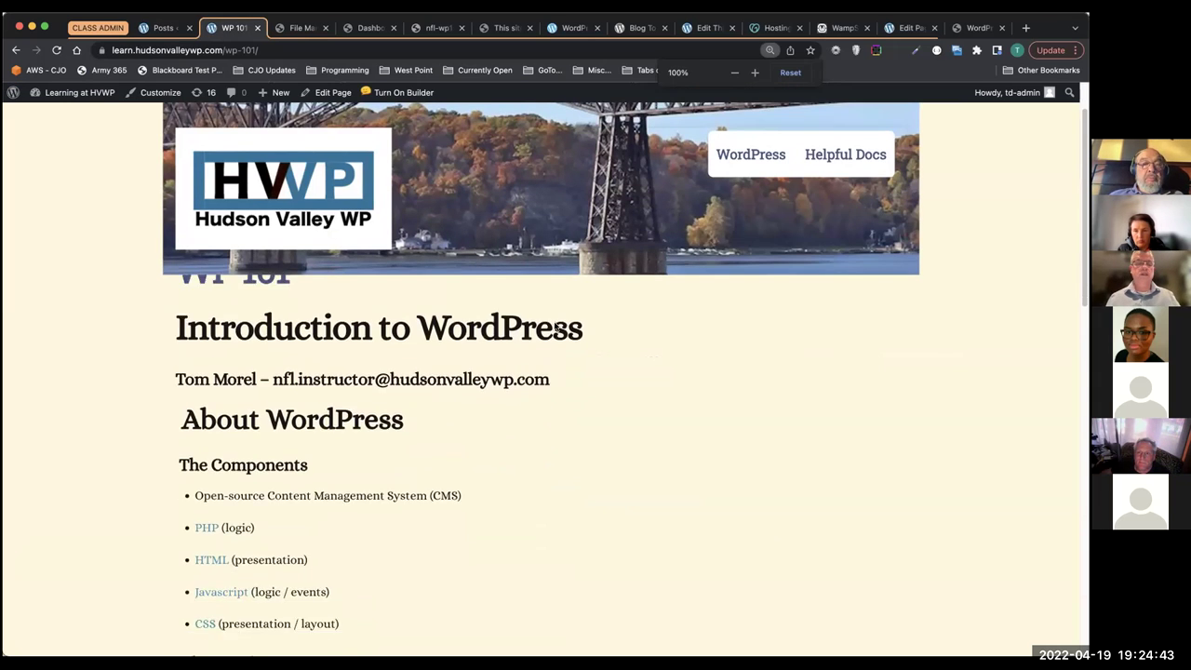
scroll(554, 326, down, 15)
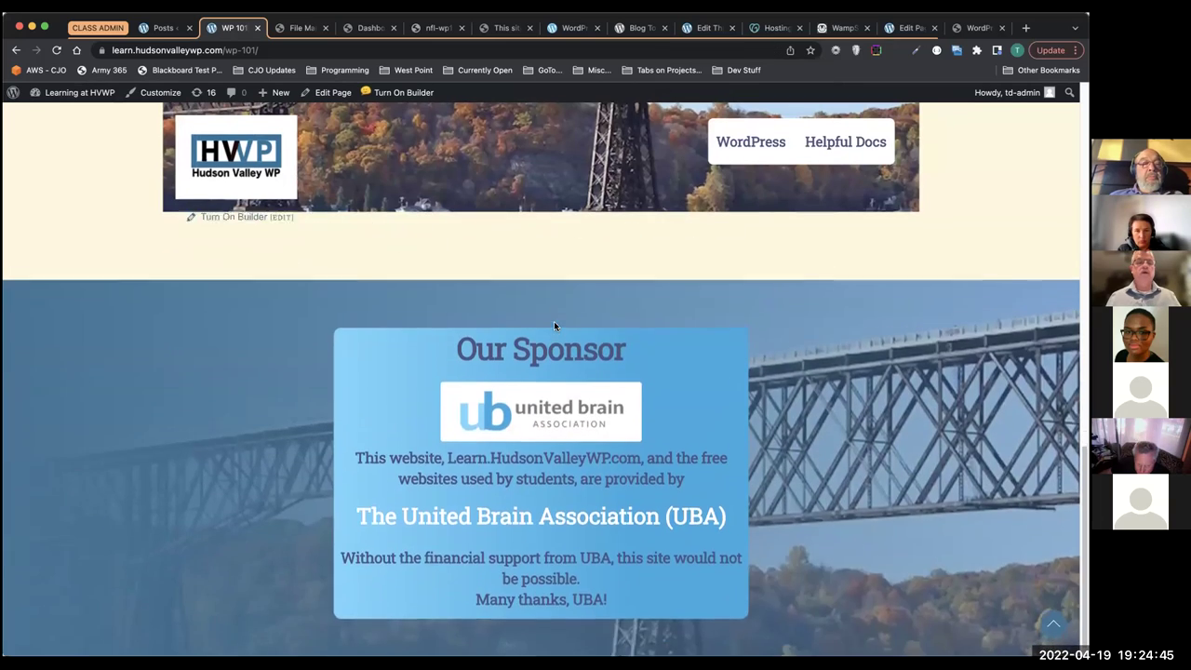
scroll(554, 321, up, 3)
Expand the student login table, highlight the Dashboard table and 'Appearance', then return to Posts.
click(191, 402)
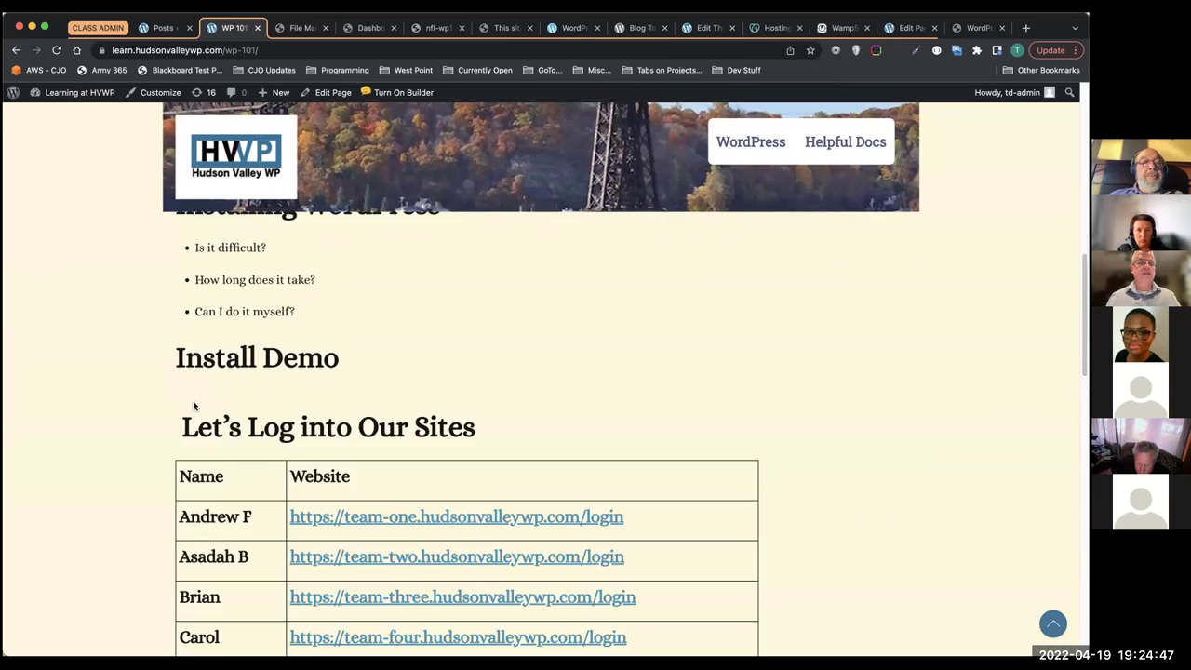
scroll(193, 406, down, 12)
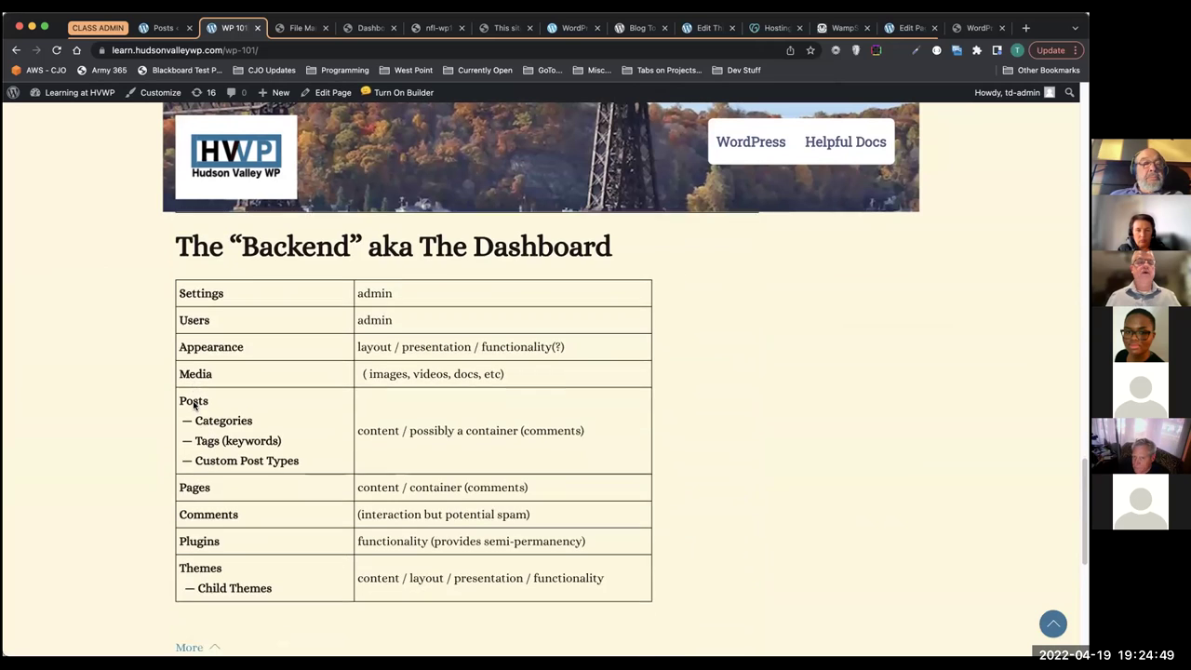
scroll(193, 405, down, 1)
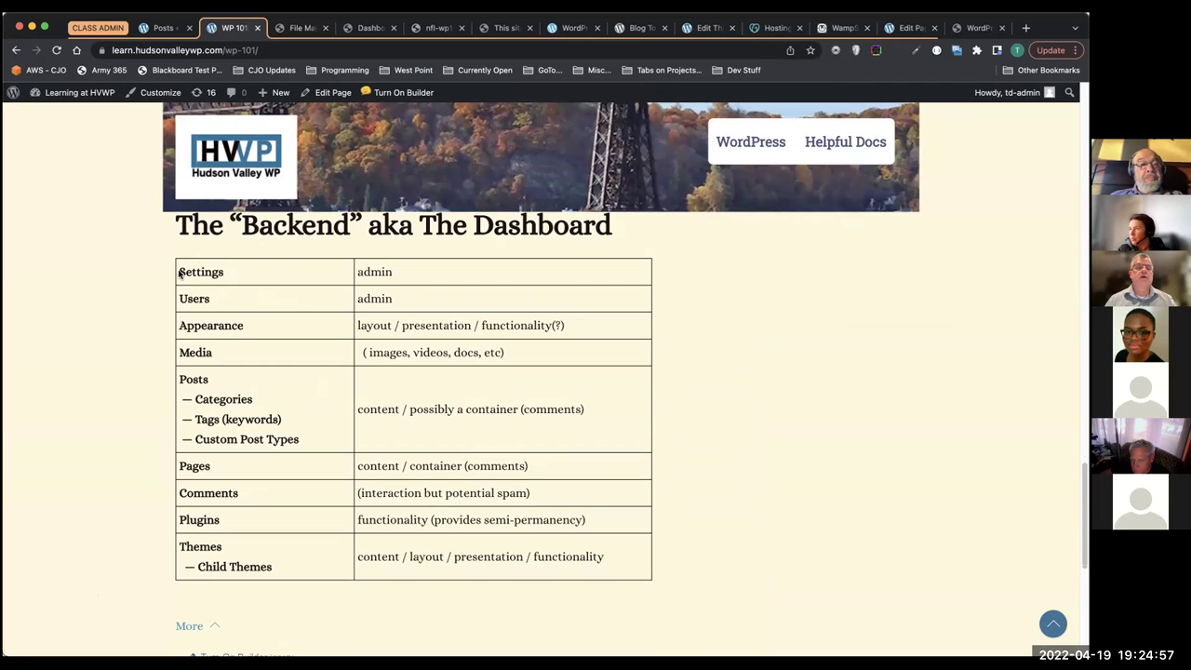
drag(179, 271, 277, 574)
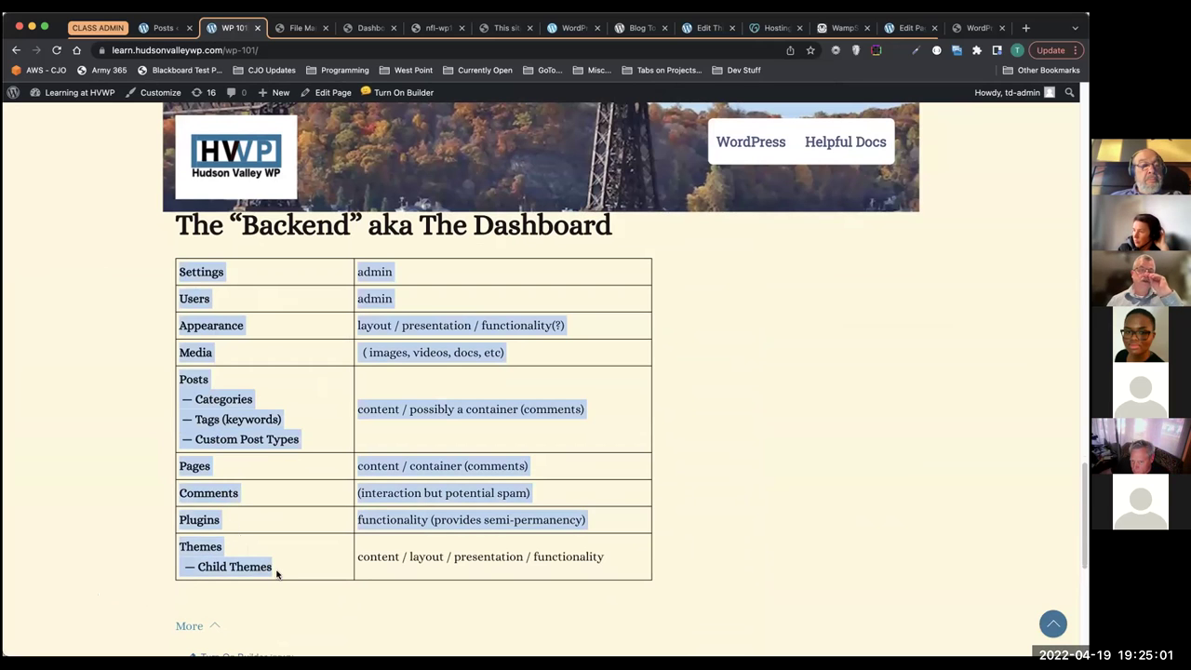
click(317, 372)
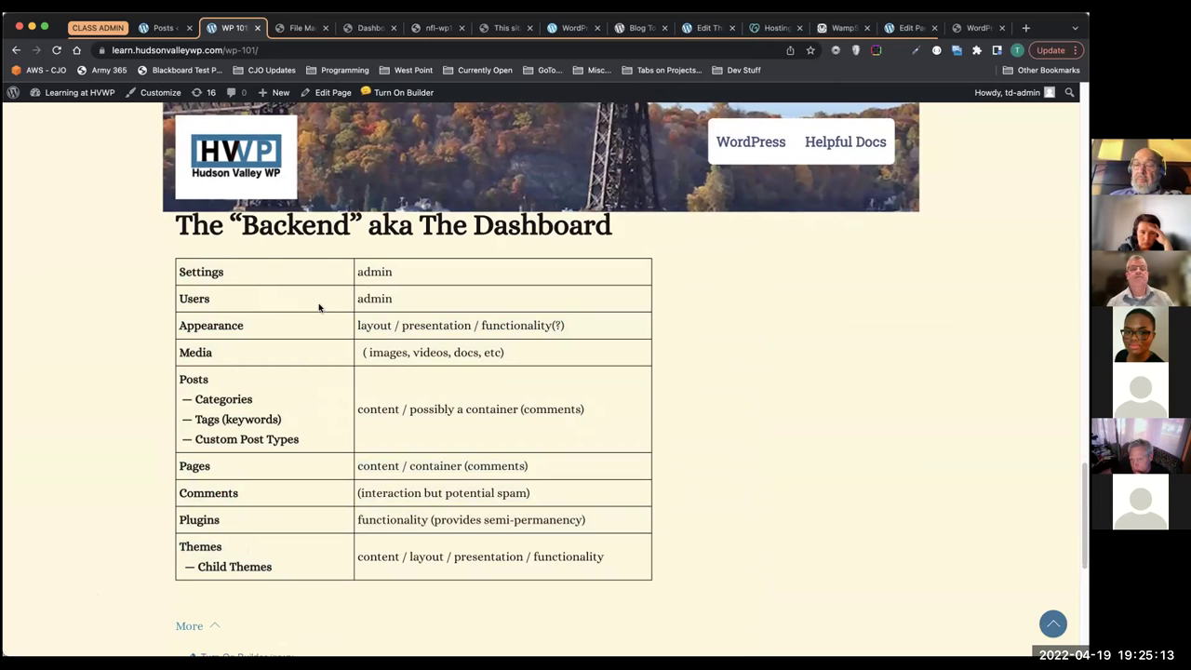
double_click(213, 325)
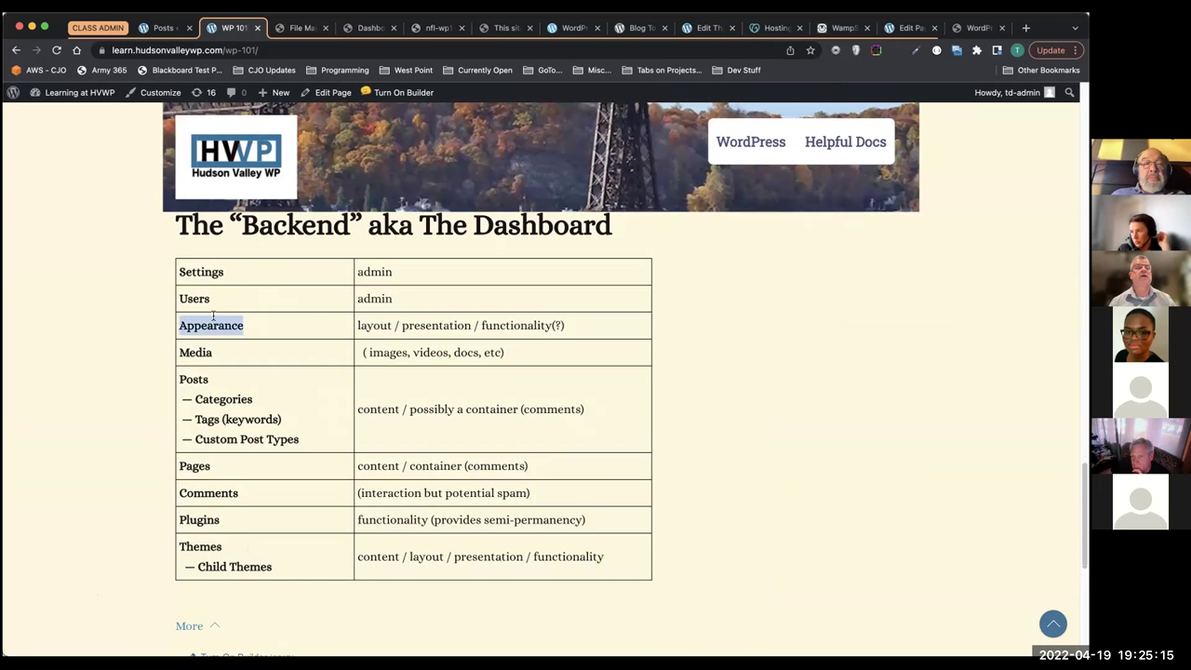
click(163, 29)
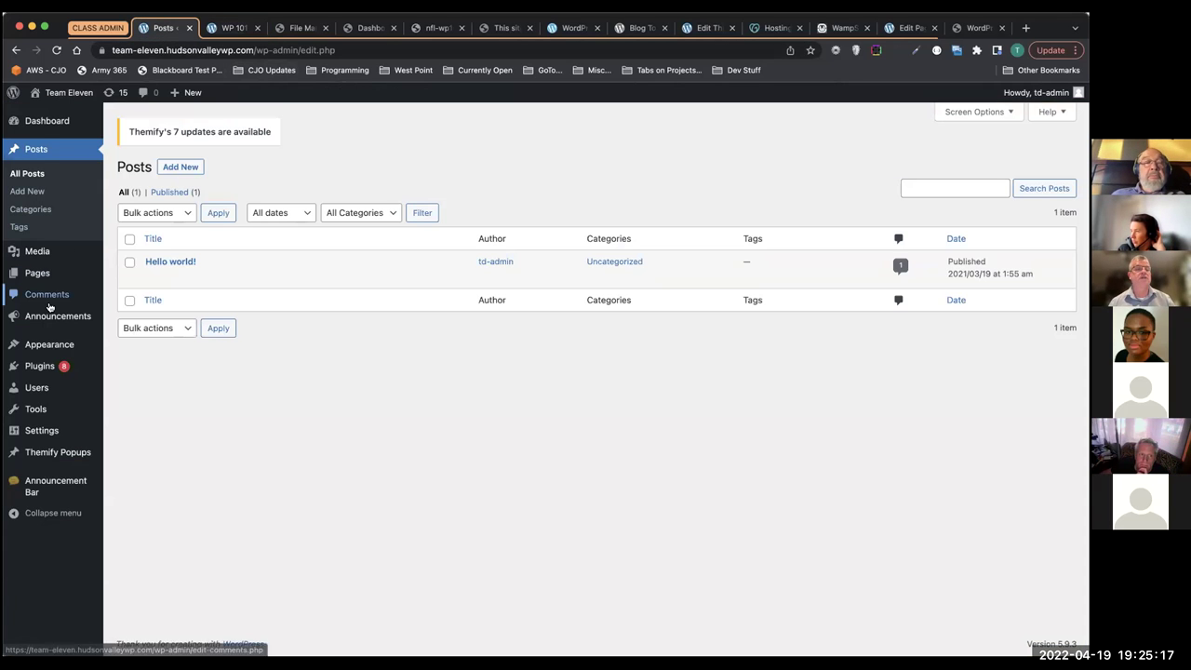
Highlight the Appearance description on the WP 101 lesson page, then return to the Team Eleven admin.
mouse_move(49, 349)
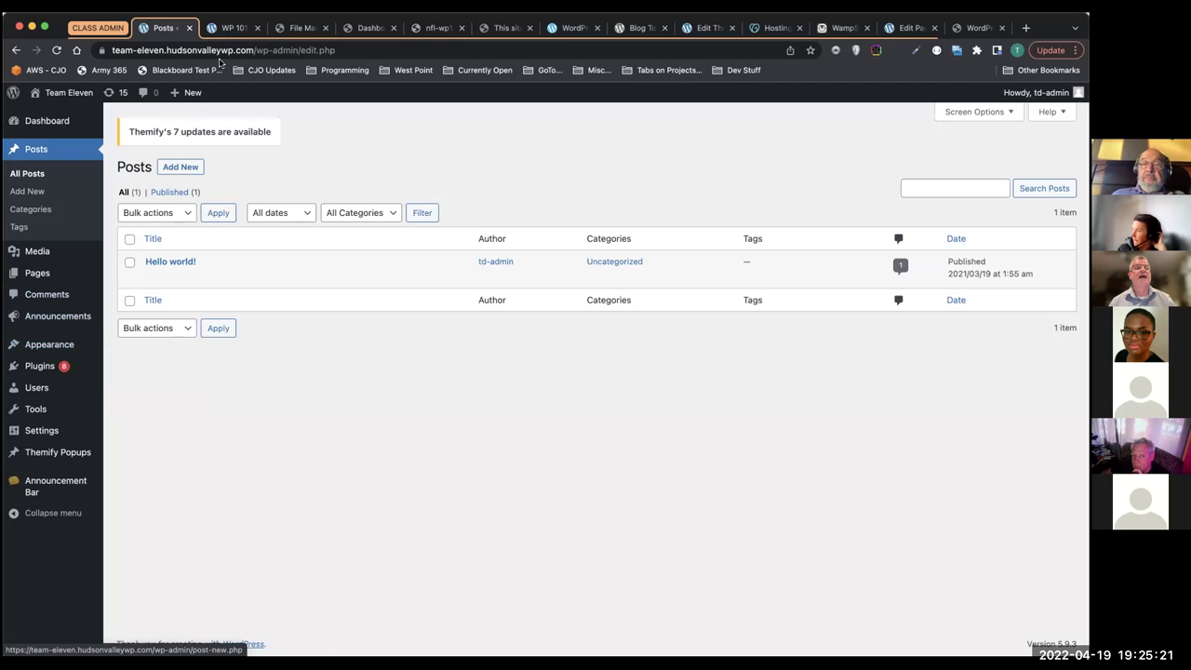
click(228, 27)
drag(379, 324, 483, 325)
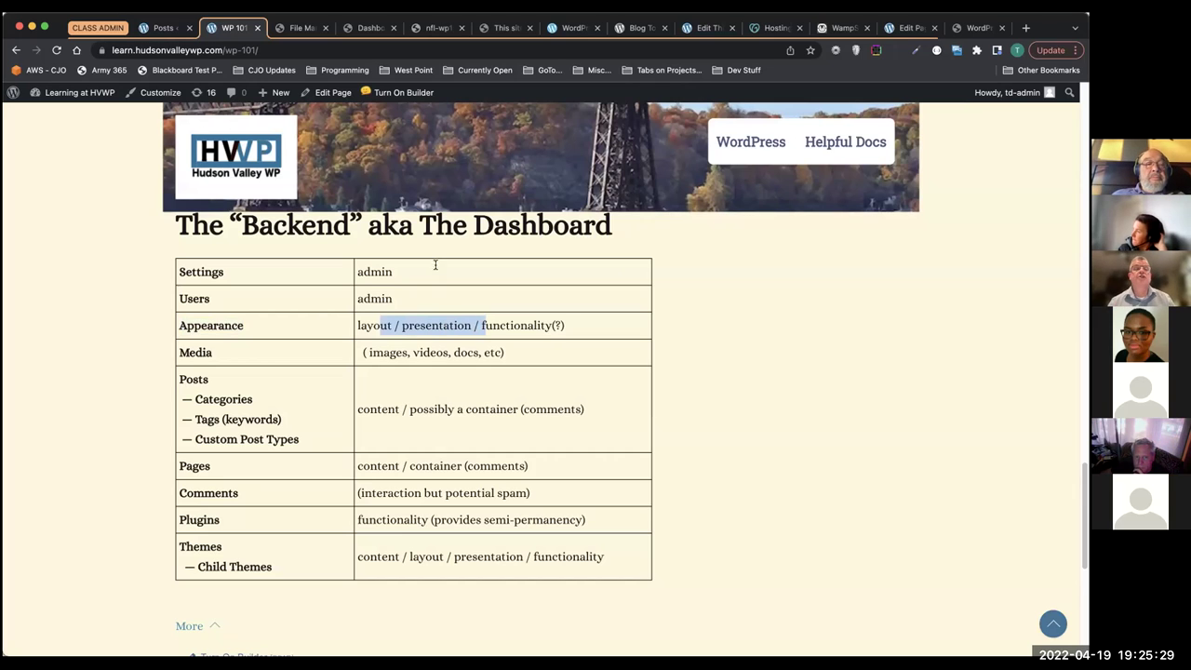
click(165, 28)
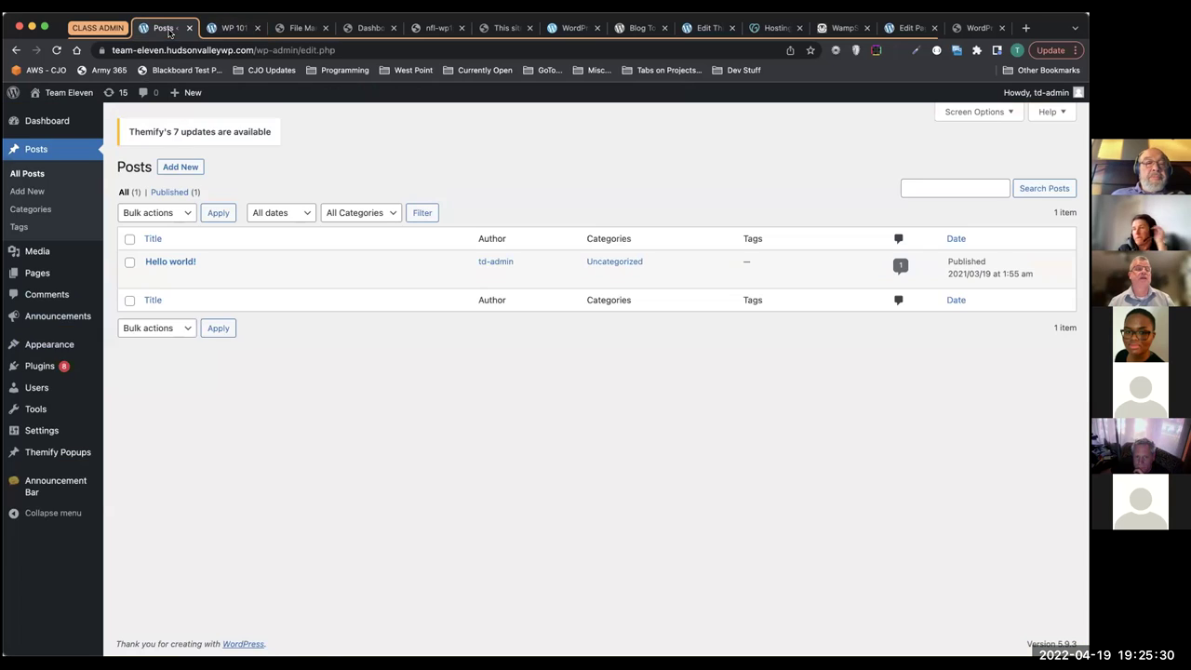
Browse the nine installed themes on the Themes page, then go back to the WP 101 lesson.
click(53, 350)
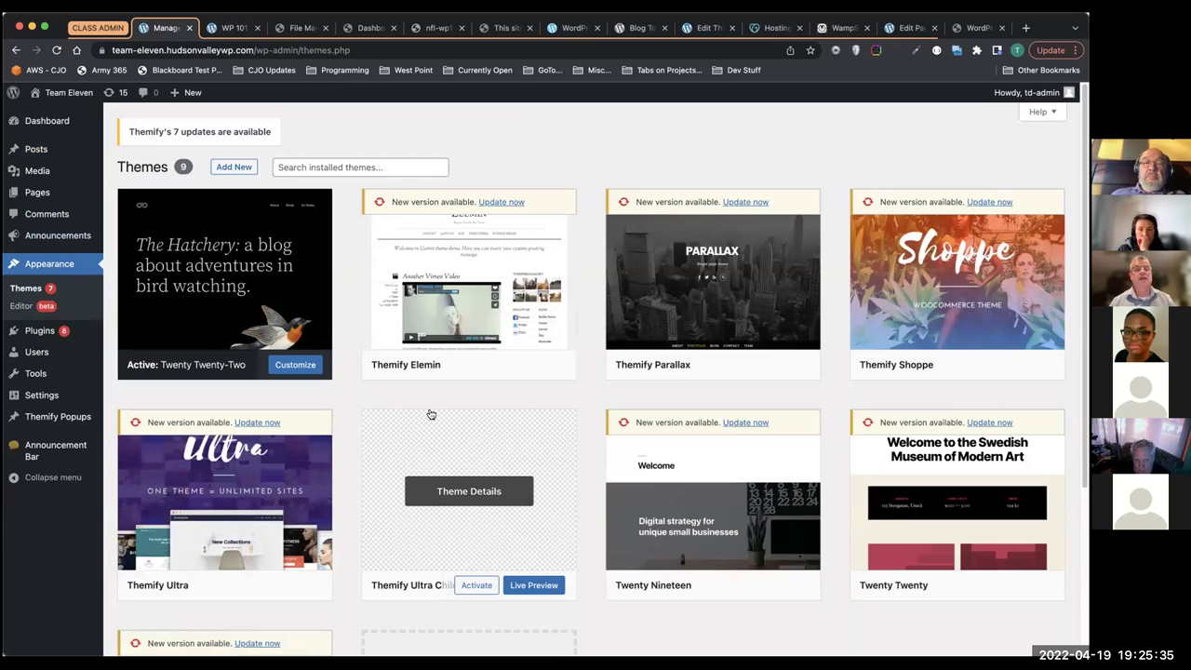
scroll(430, 414, down, 3)
scroll(431, 414, down, 3)
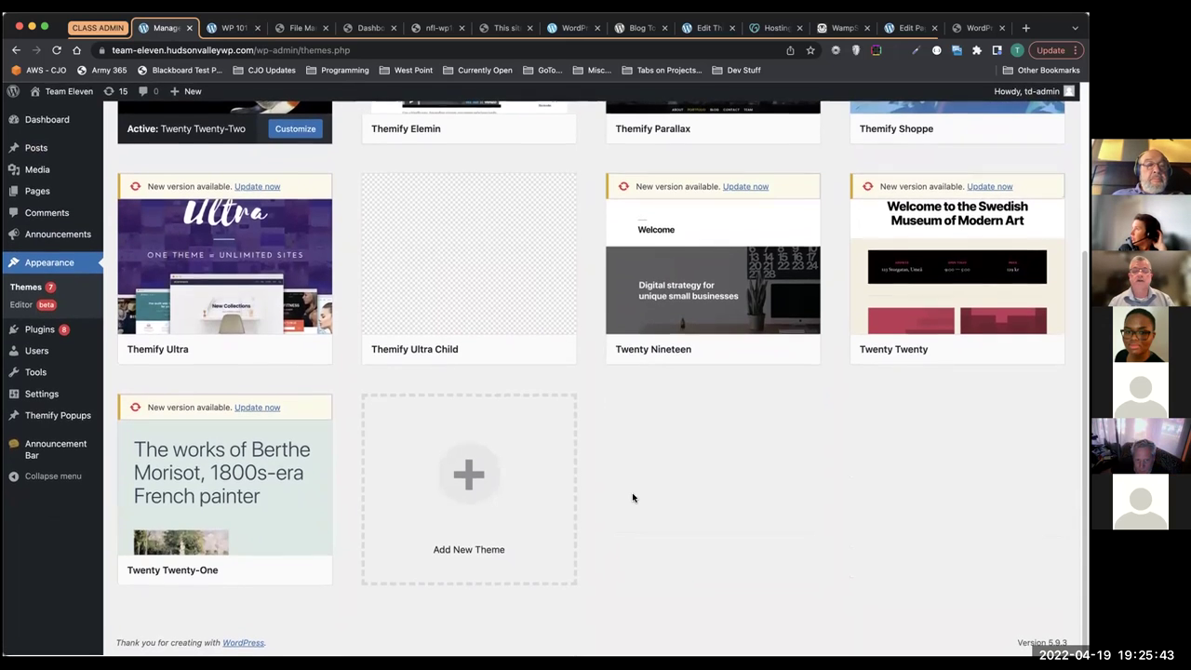
scroll(675, 496, up, 3)
scroll(676, 496, up, 3)
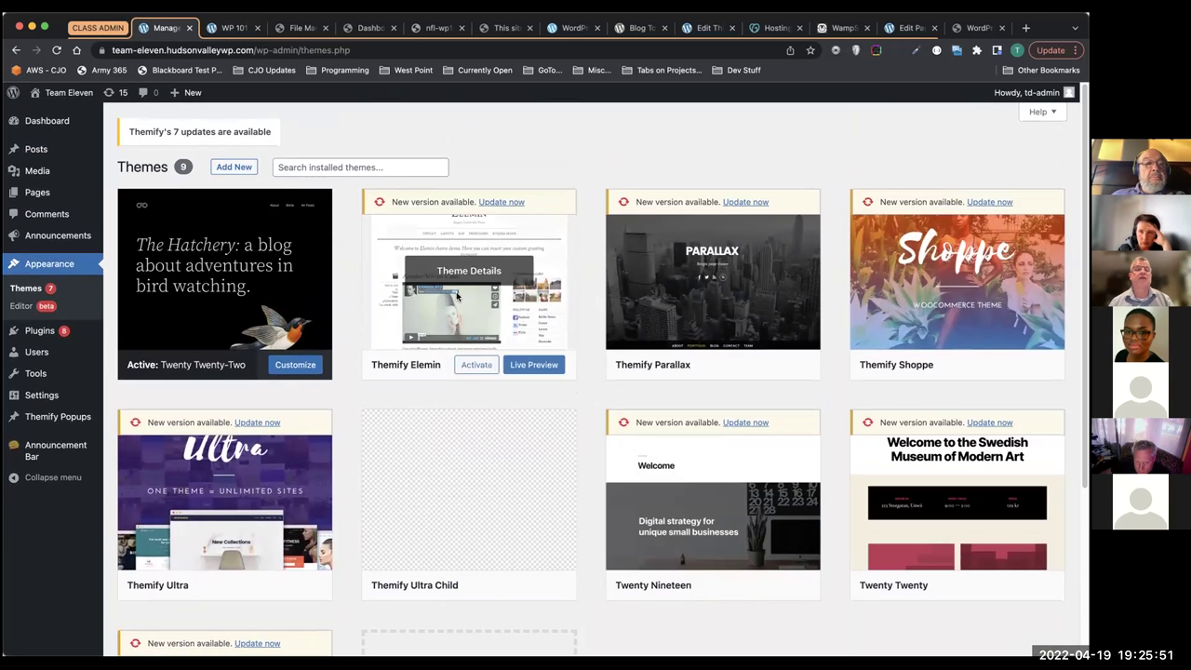
click(233, 29)
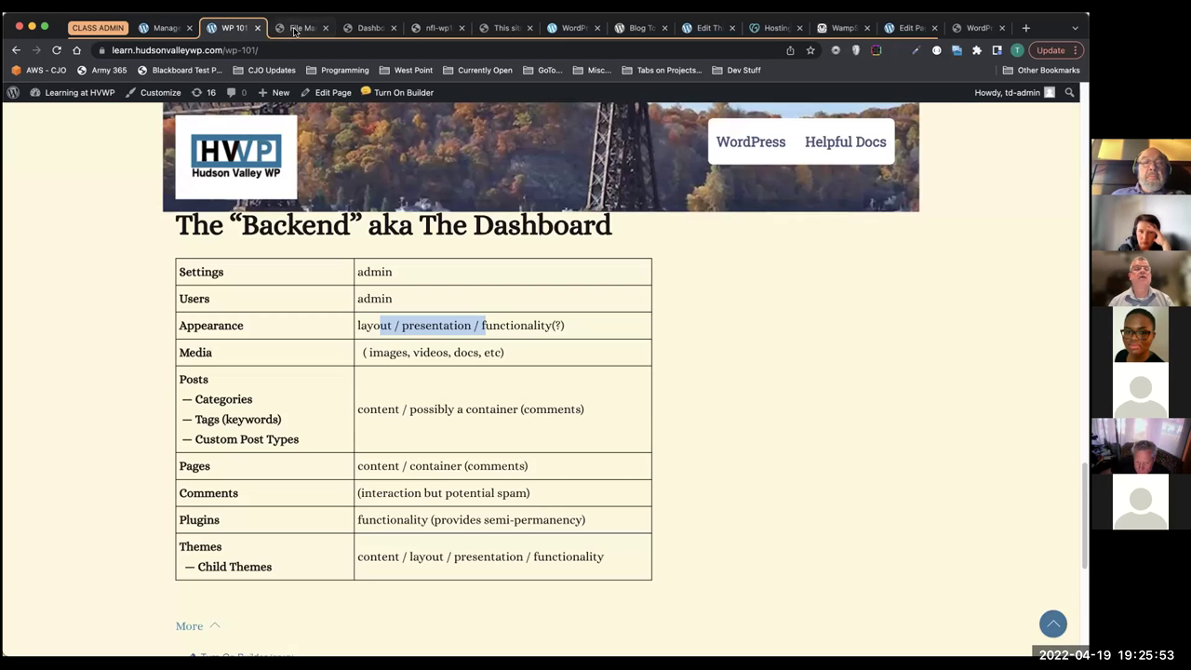
Load team-eleven.hudsonvalleywp.com in the file-manager tab, then return to the Themes tab.
click(294, 29)
text(team)
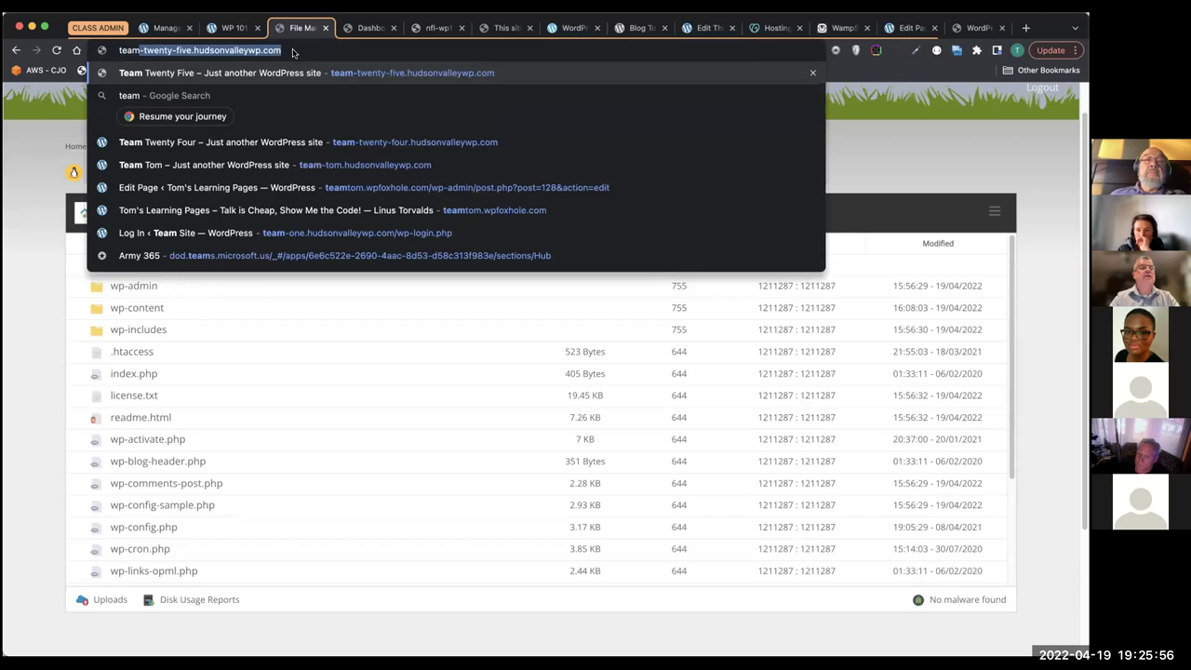
key(BackSpace)
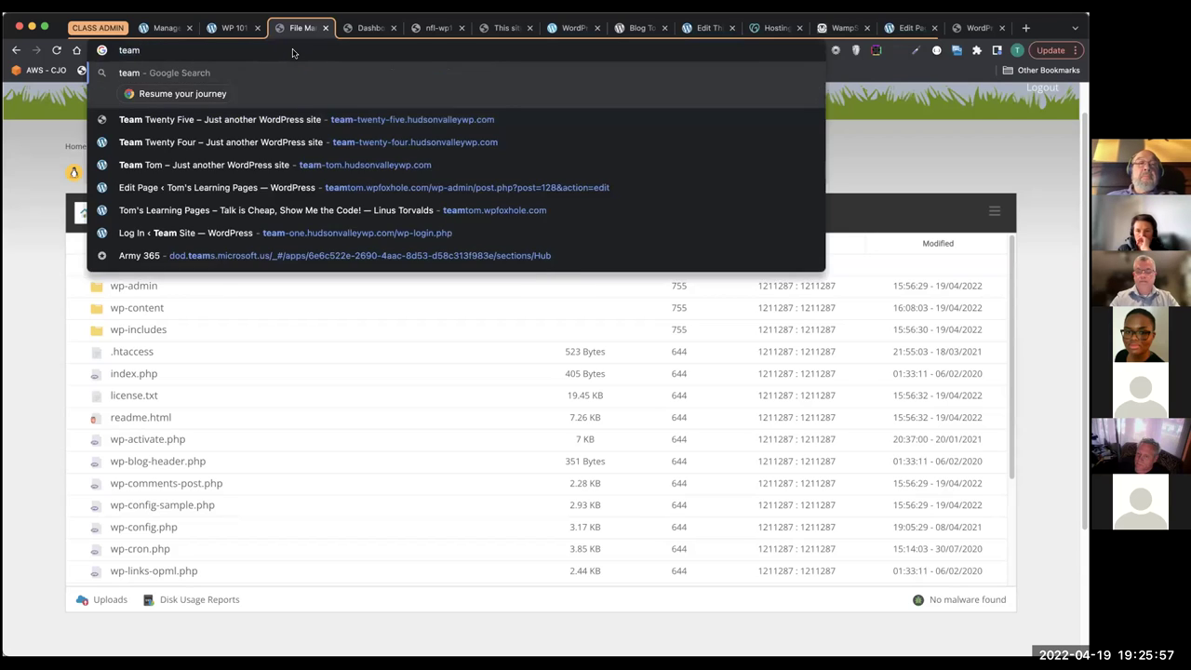
text(-el)
key(BackSpace)
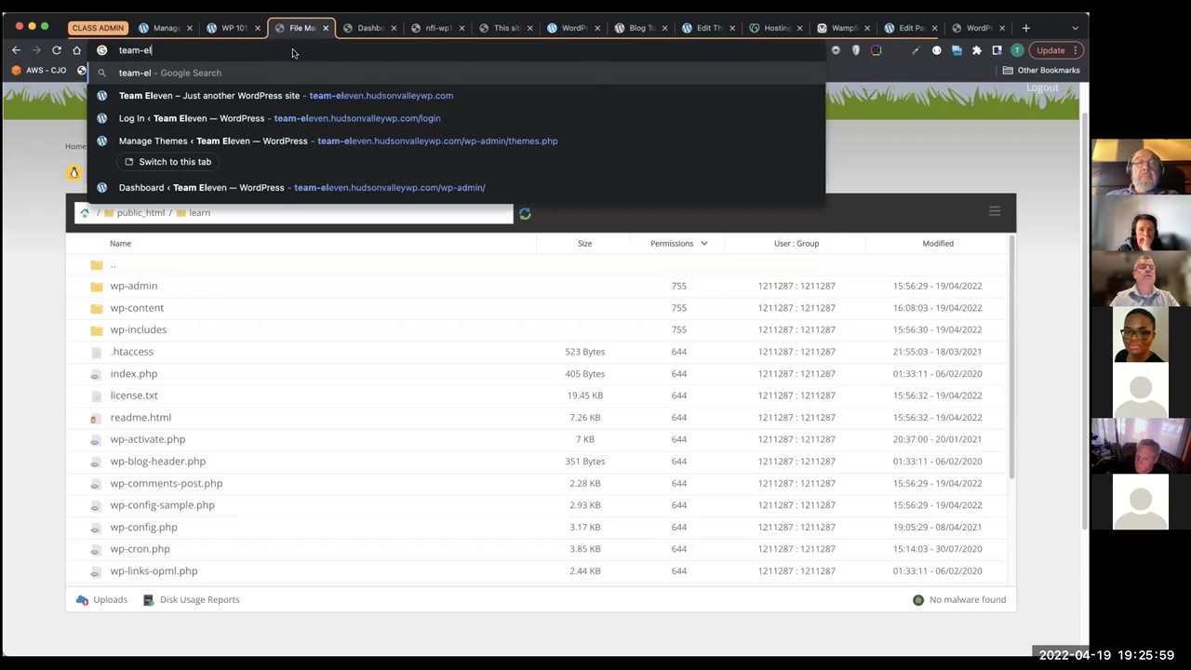
text(e)
key(Return)
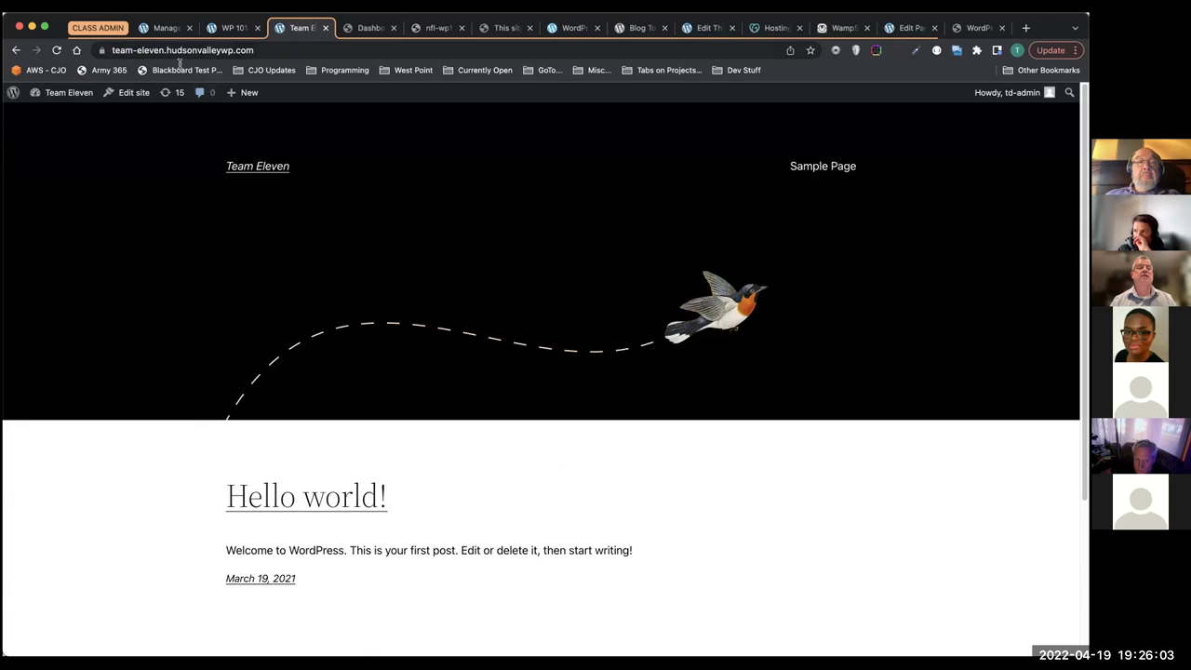
click(166, 29)
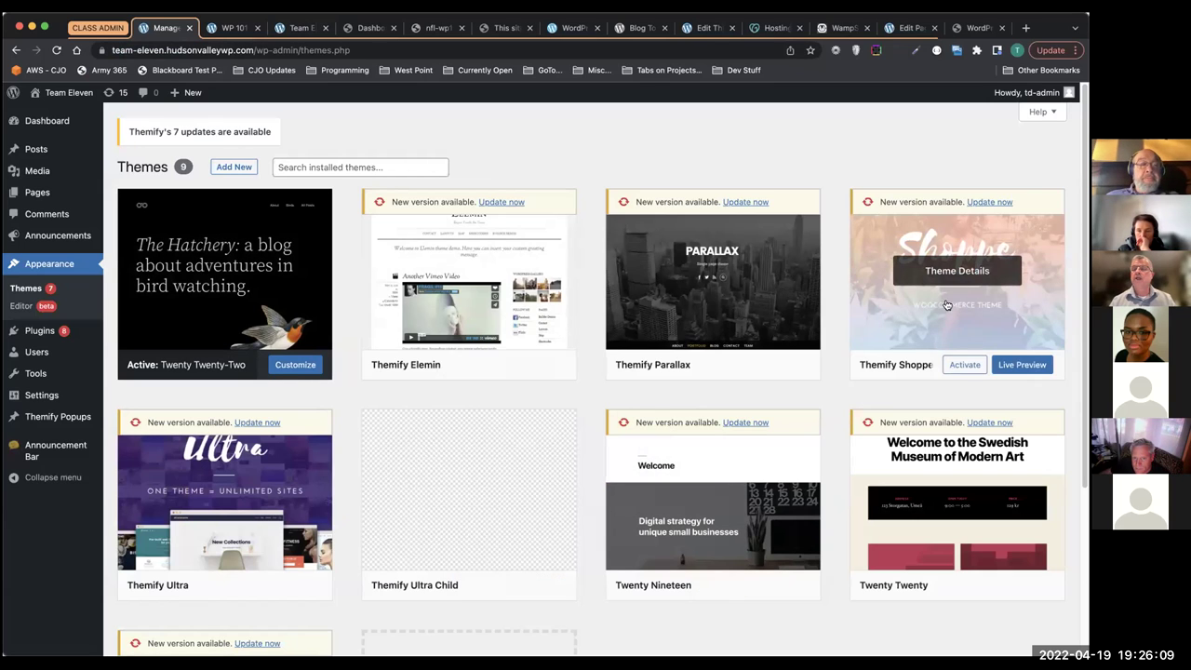
Activate the Themify Shoppe theme with the Shoppe Black skin.
click(959, 367)
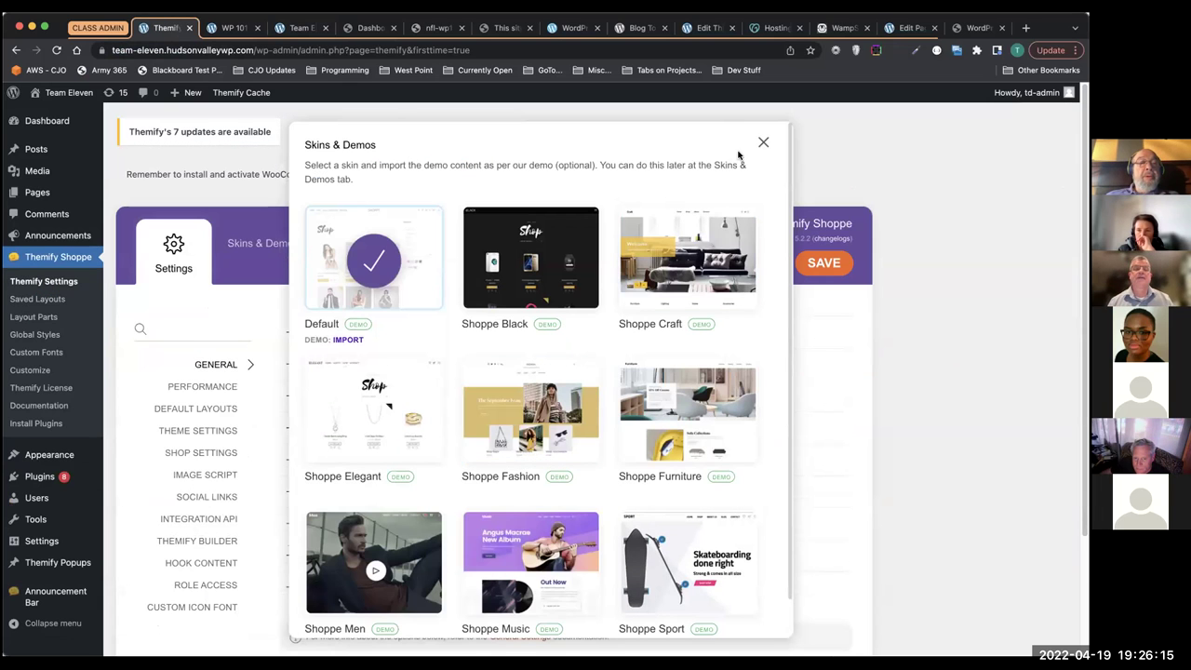
click(532, 255)
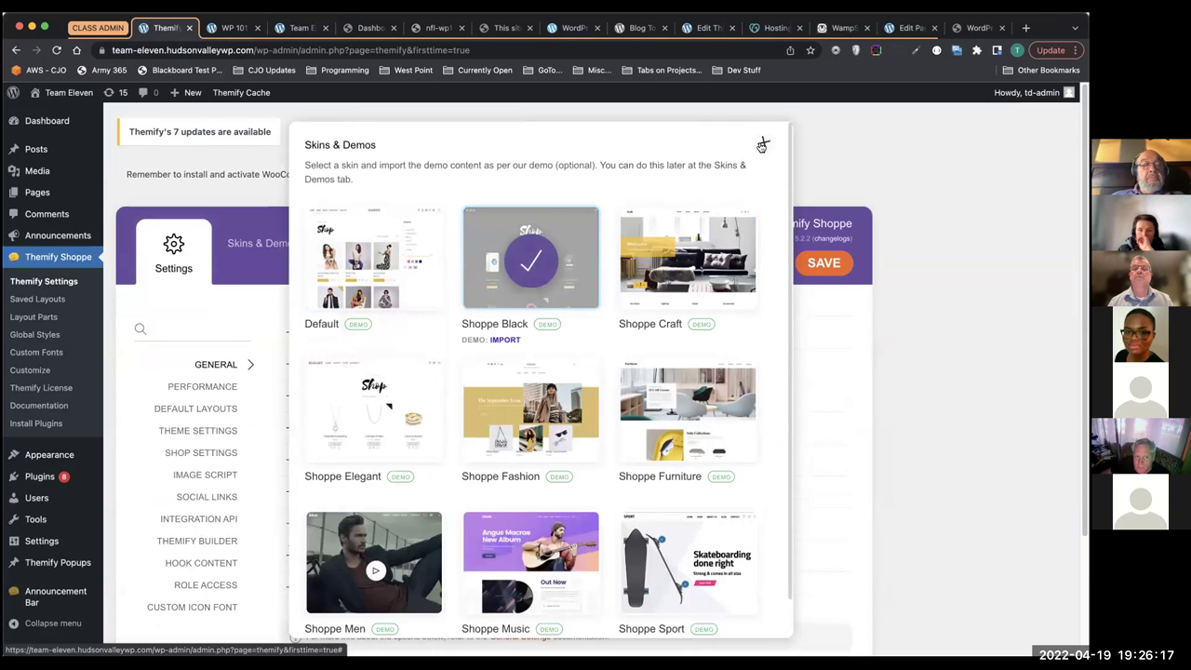
click(763, 142)
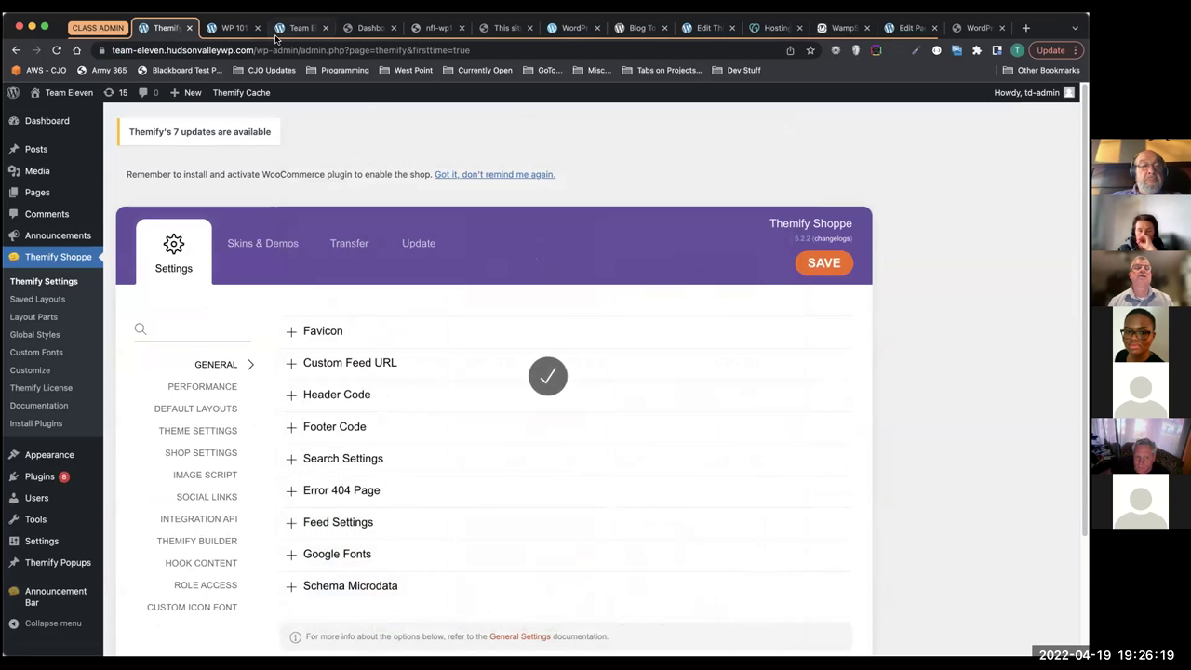
Reload the front page and view the Hello world! post in the new dark theme.
click(291, 30)
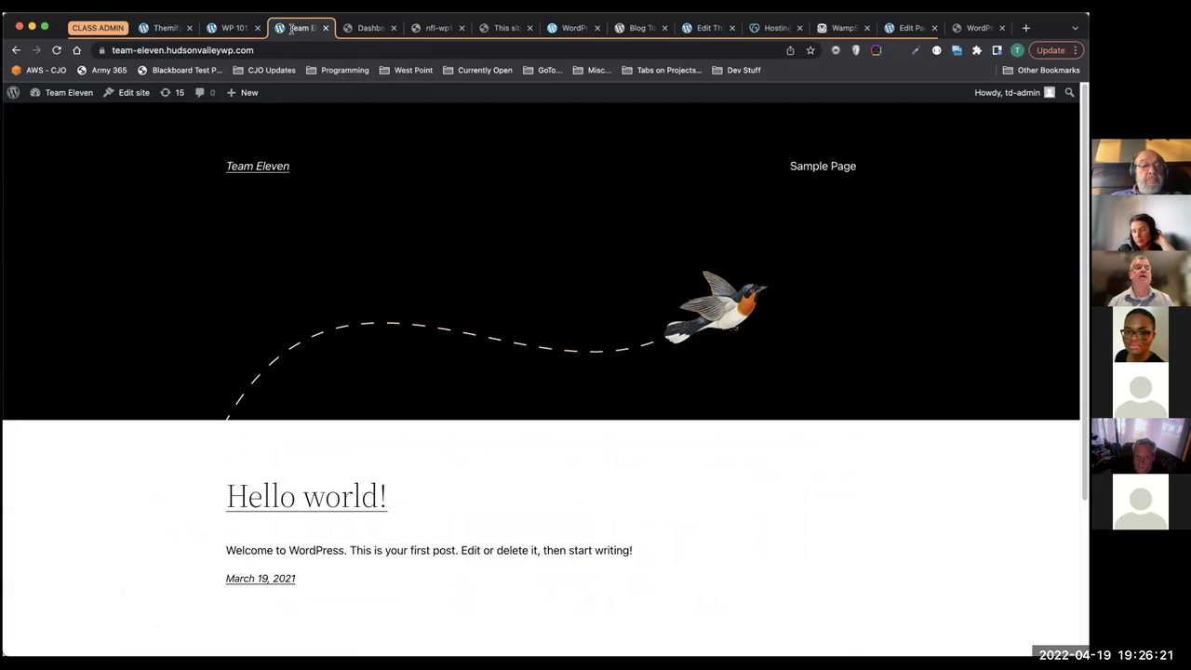
click(56, 50)
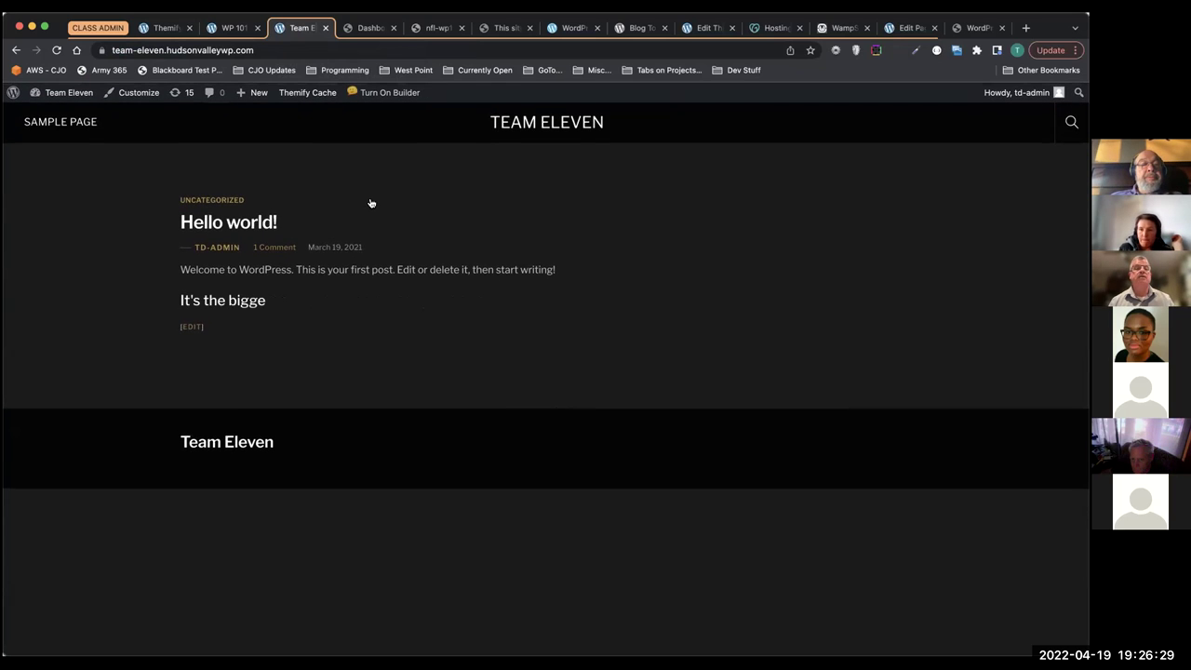
click(235, 229)
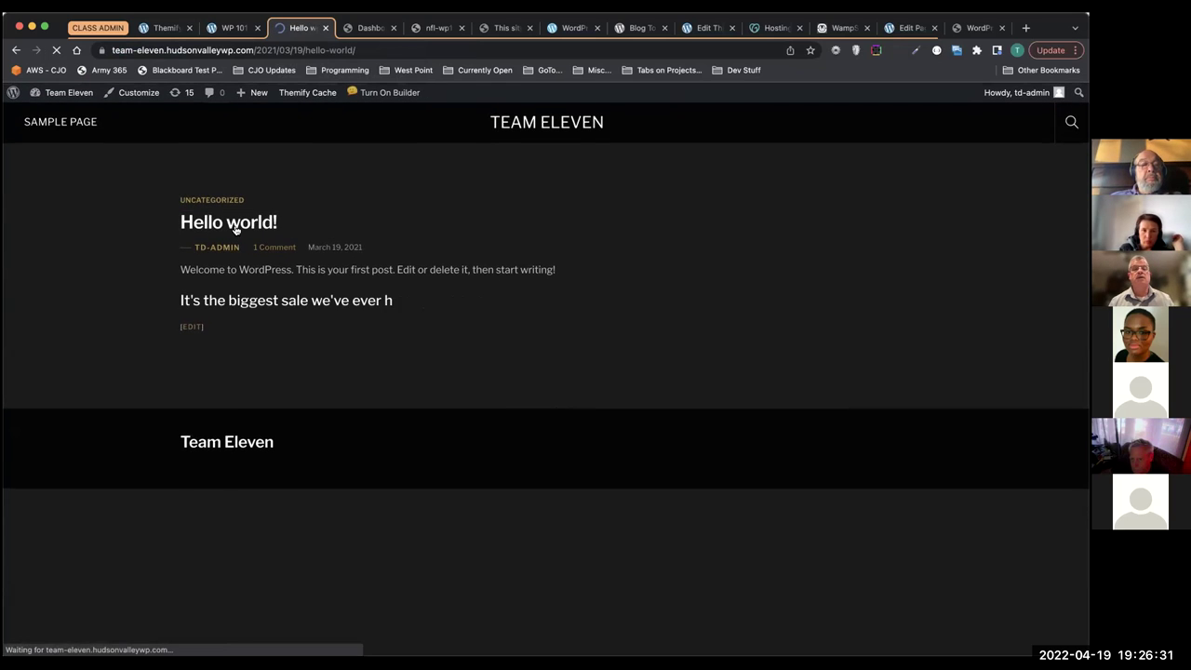
scroll(466, 387, down, 5)
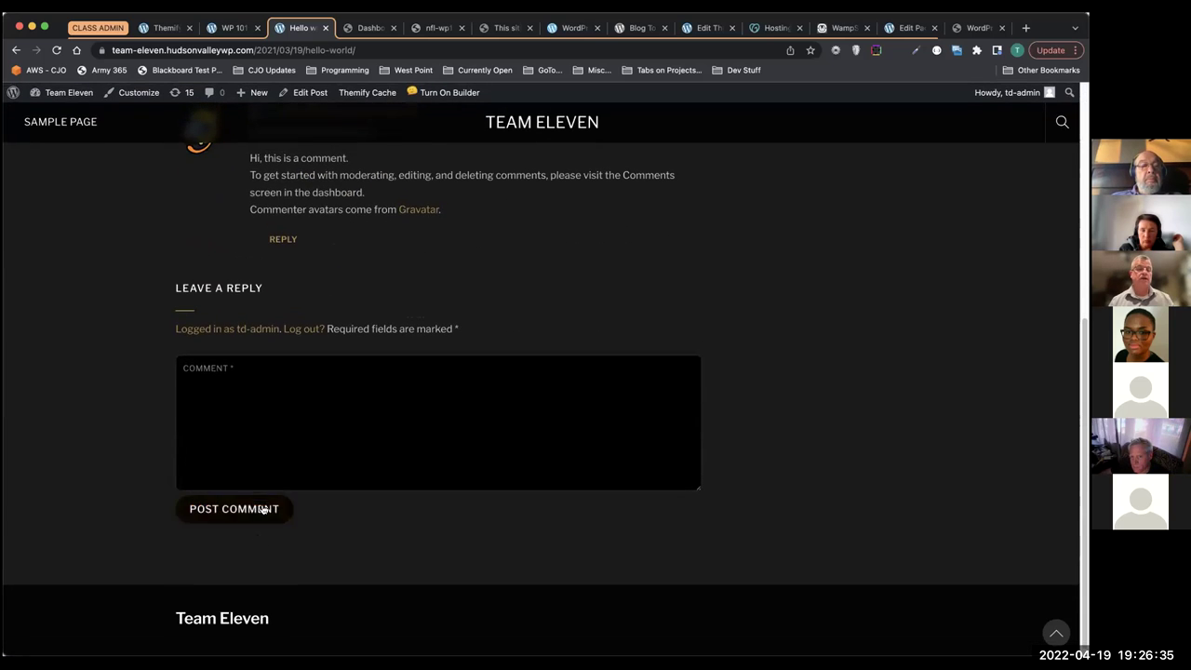
click(163, 27)
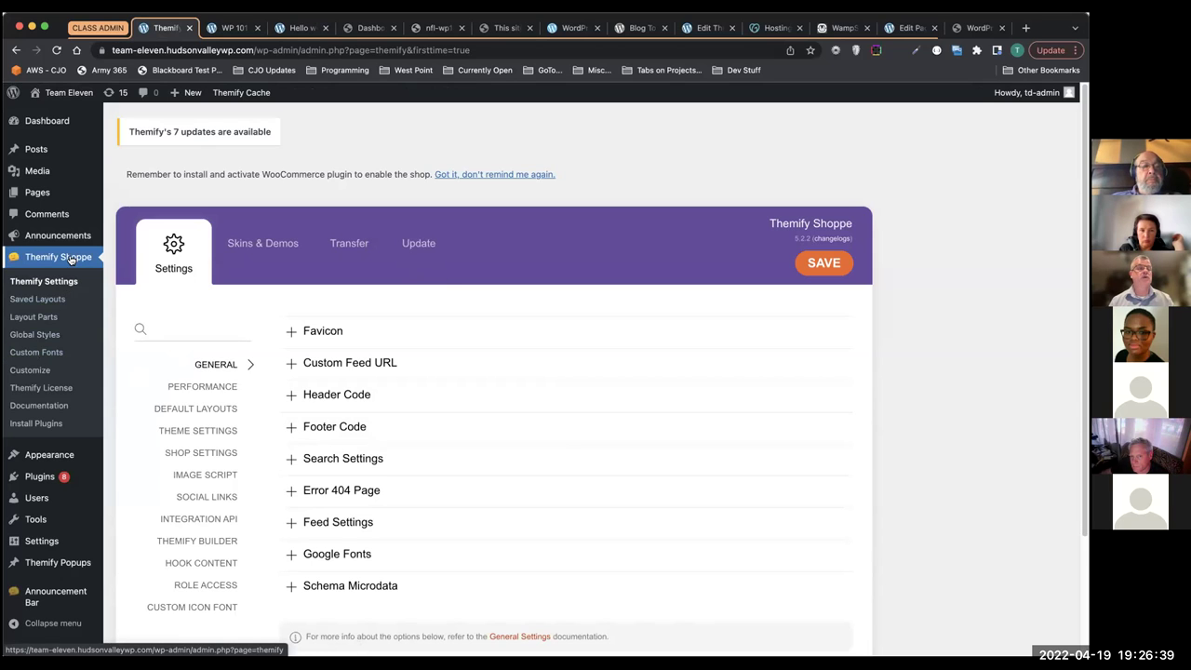
Activate the Twenty Twenty-One theme from Appearance > Themes.
mouse_move(68, 456)
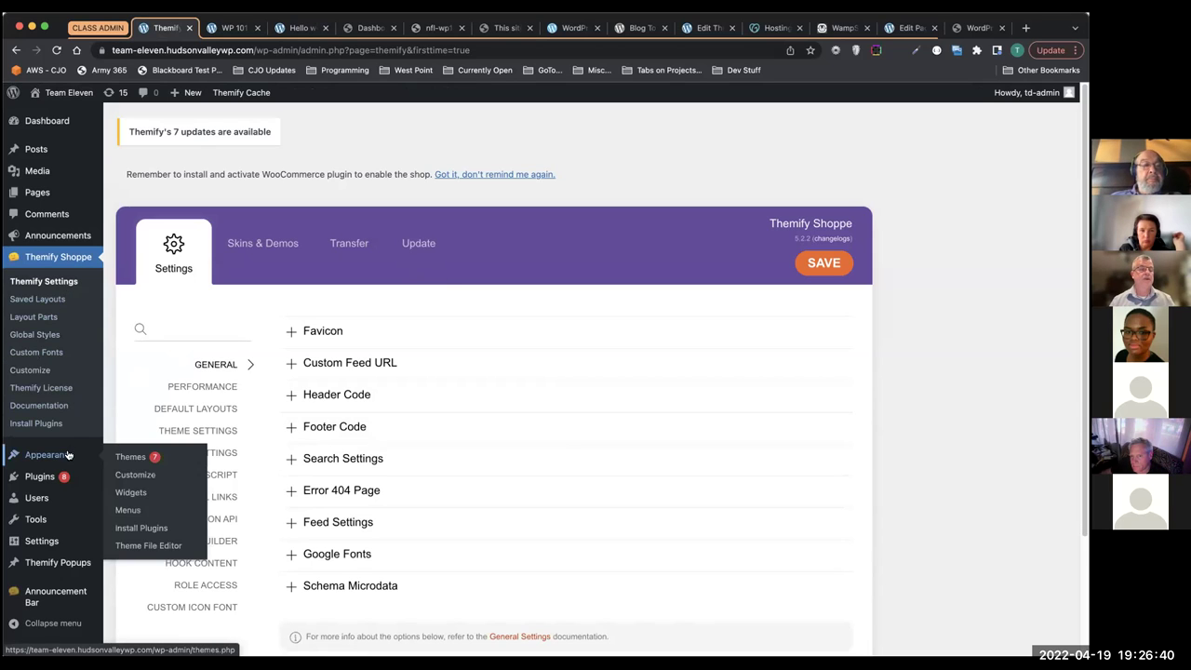
click(131, 457)
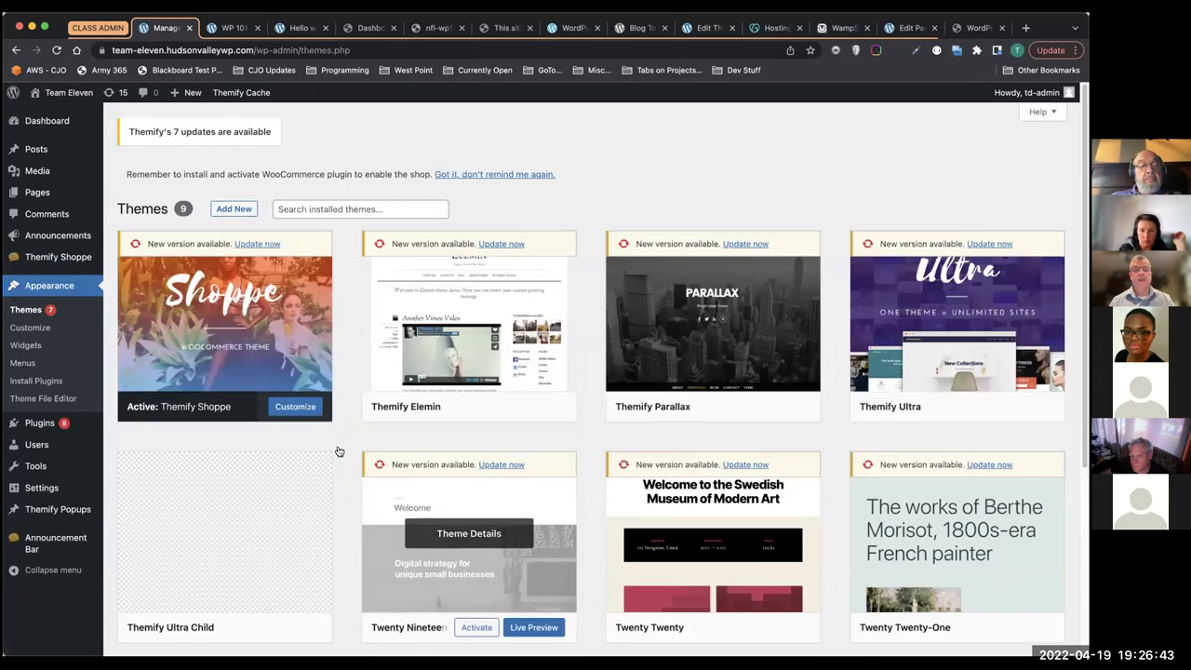
scroll(341, 452, down, 5)
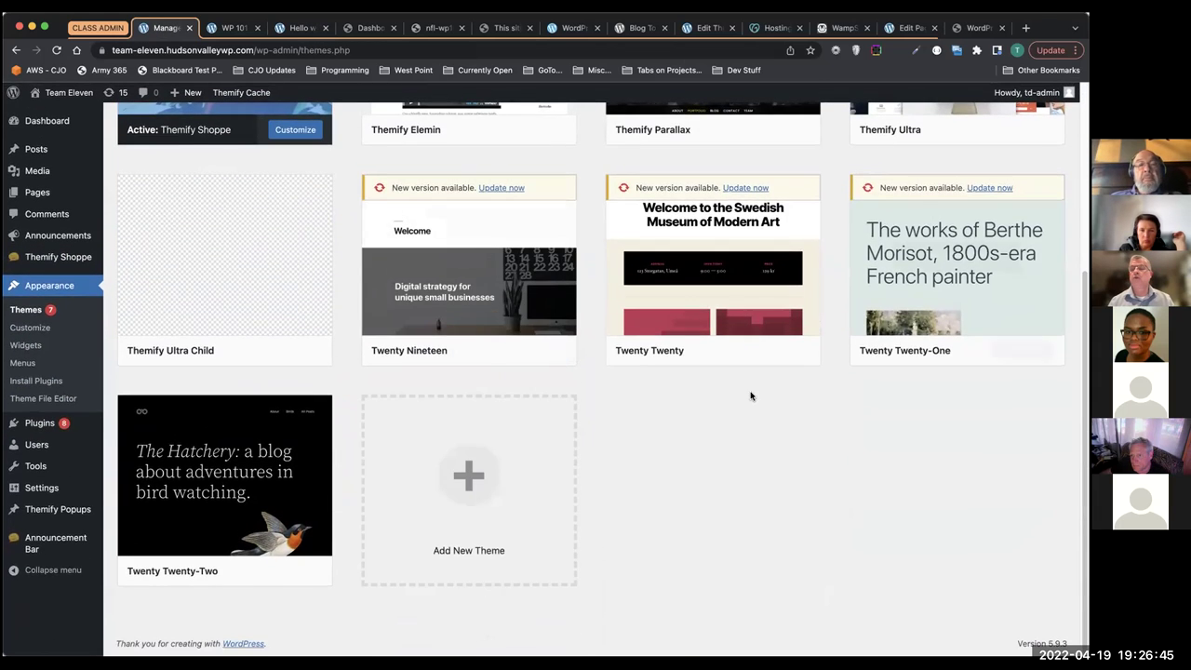
click(965, 352)
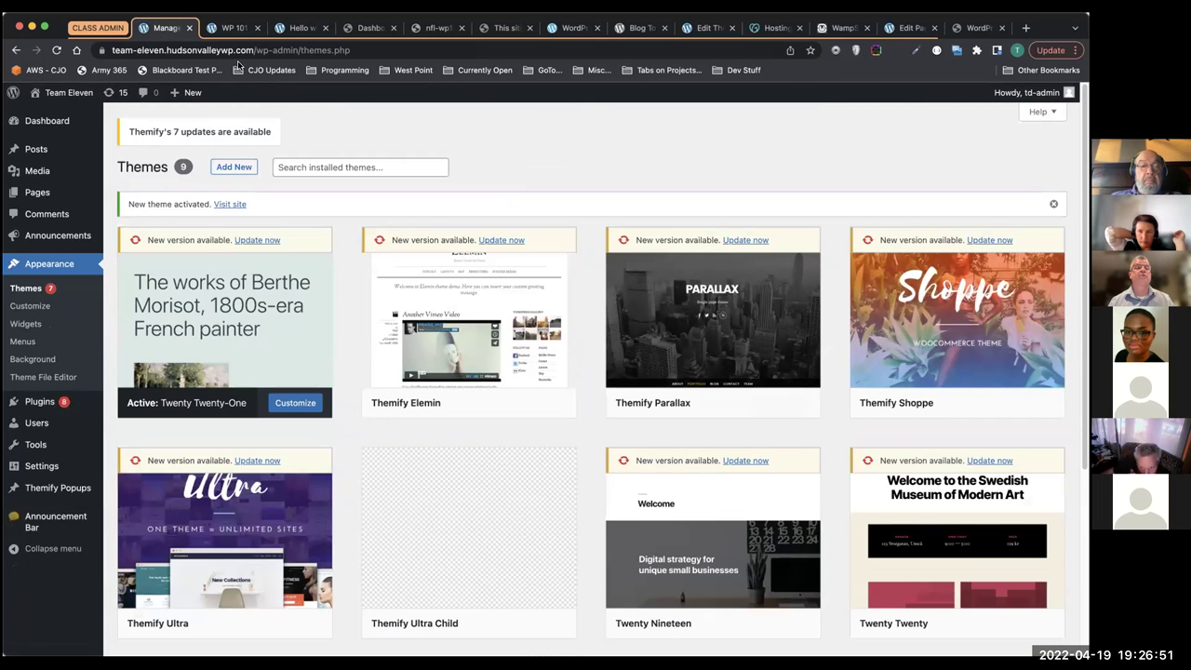
Reload the Hello world post to see the new look, then return to the Themes screen.
click(300, 28)
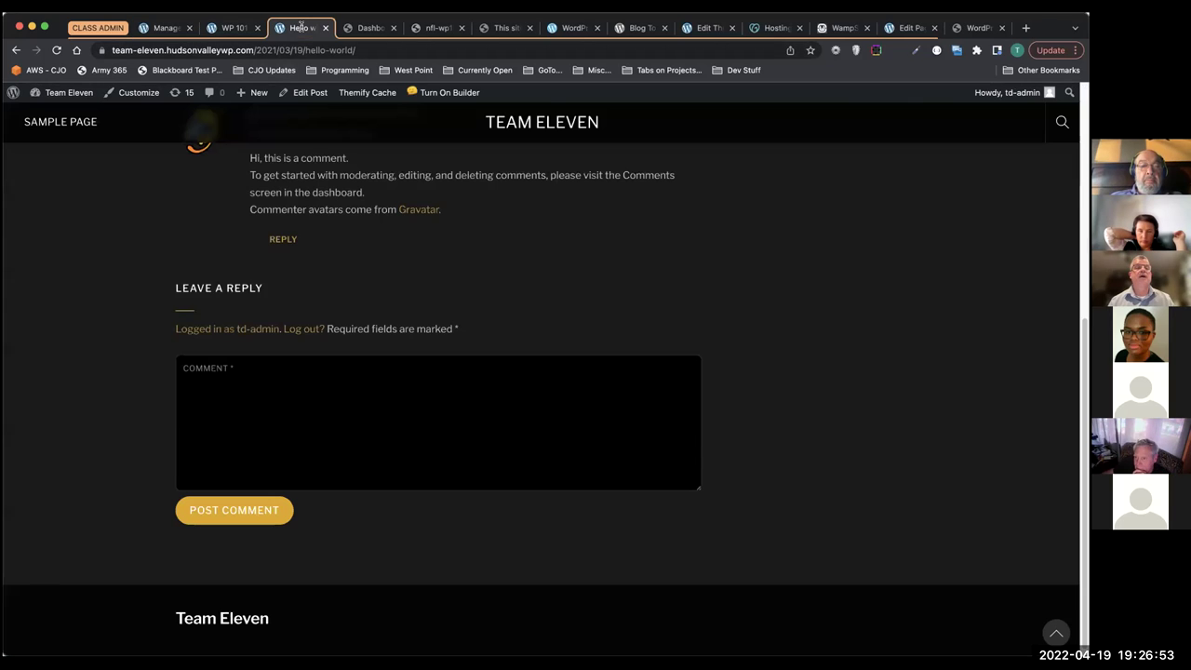
click(56, 50)
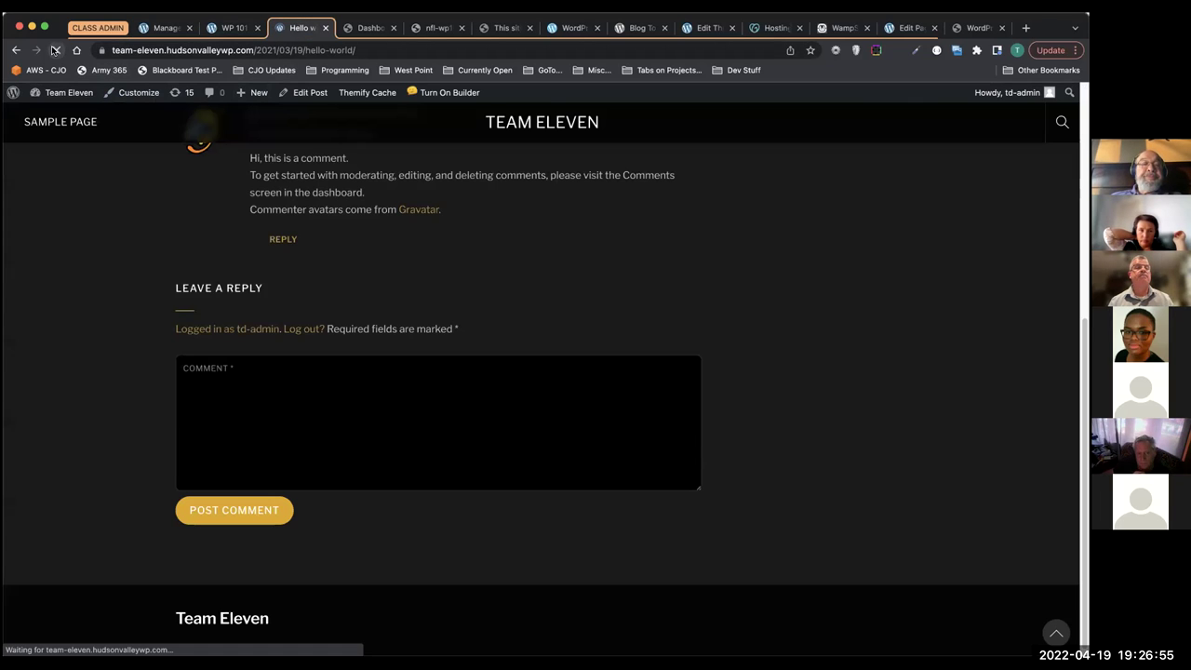
scroll(758, 439, up, 5)
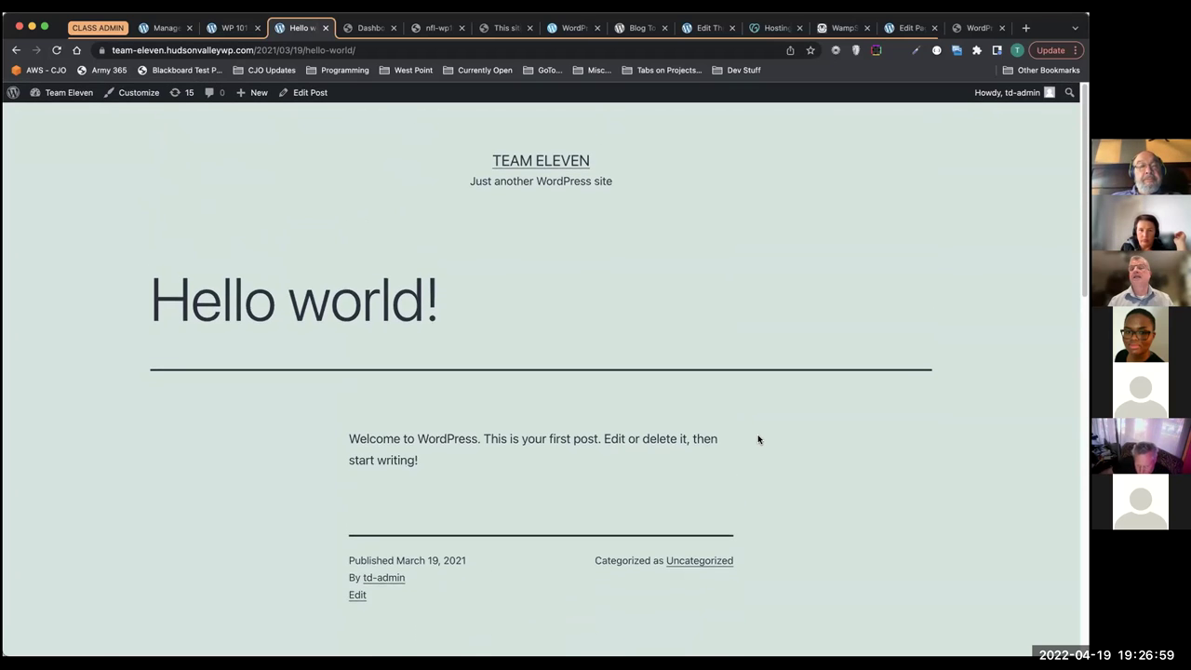
click(160, 28)
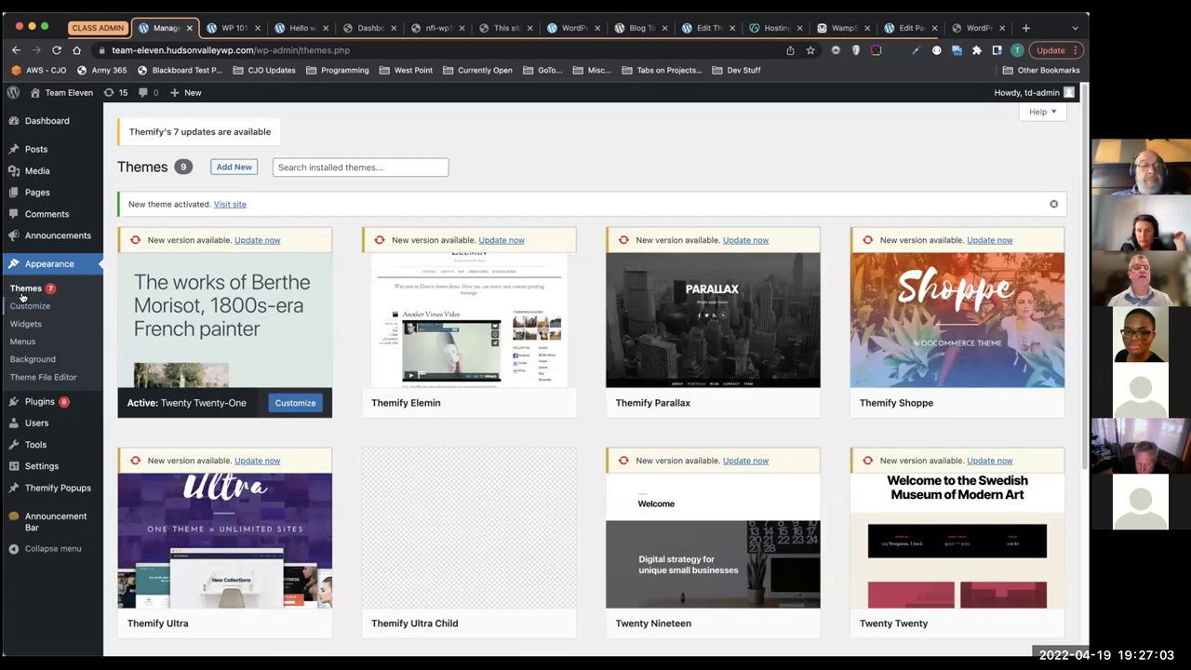
scroll(465, 496, down, 2)
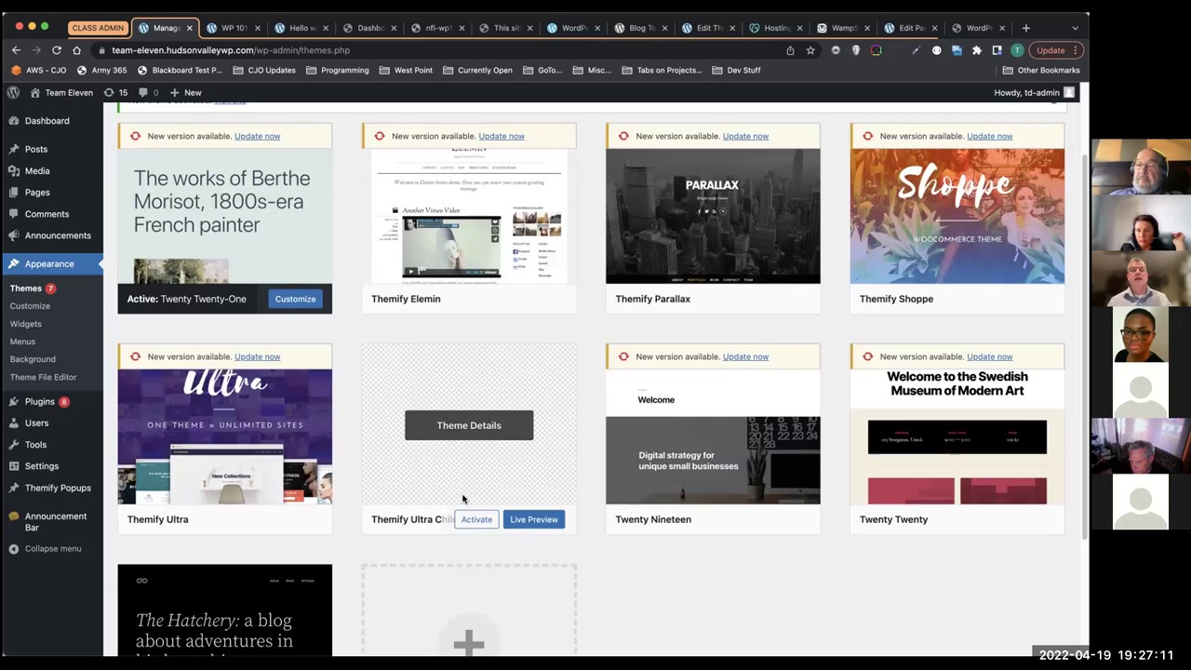
scroll(462, 500, down, 3)
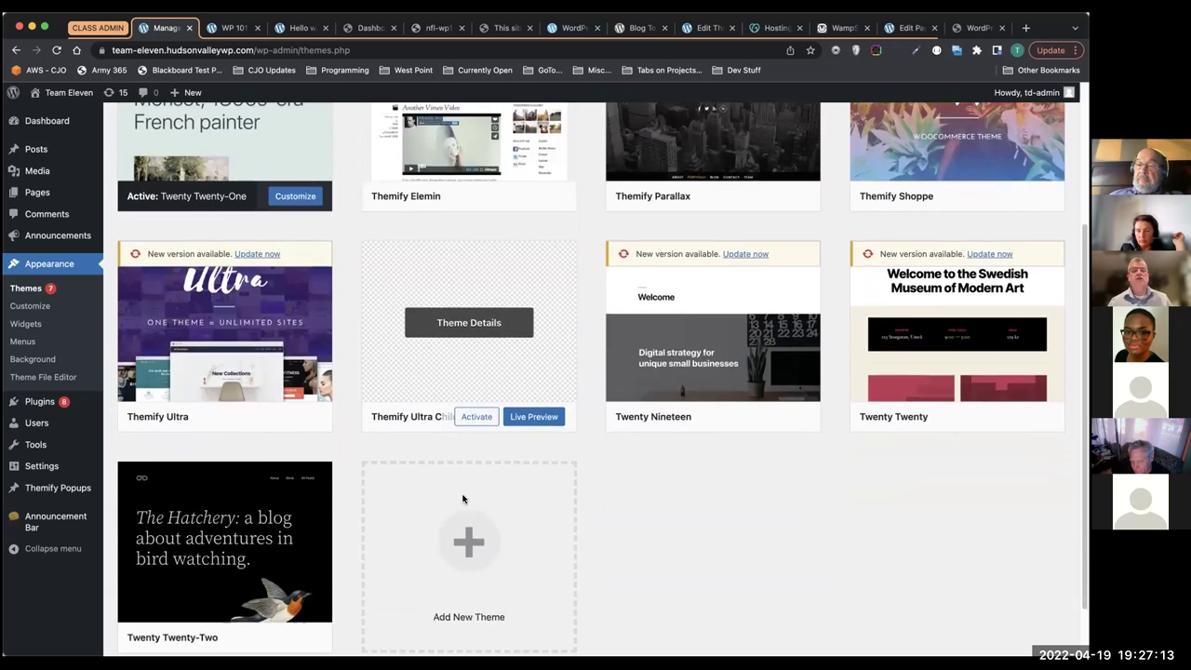
scroll(463, 499, up, 5)
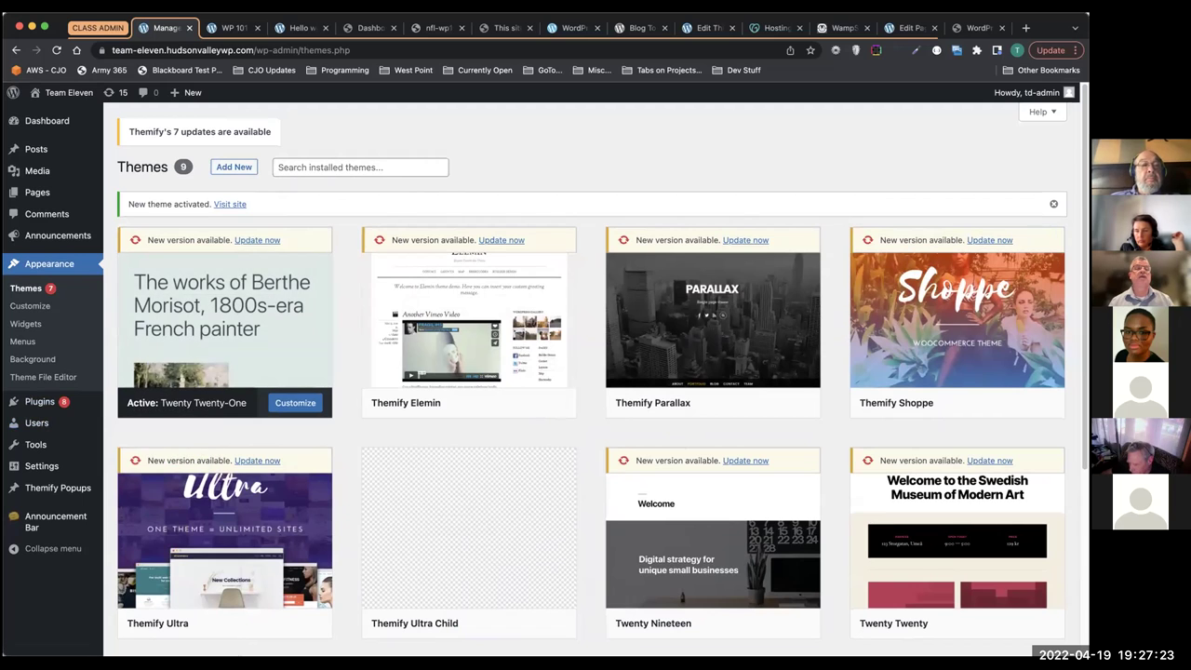
Back on the WP 101 lesson, highlight the Posts entry and the Users-to-Pages table rows.
click(225, 28)
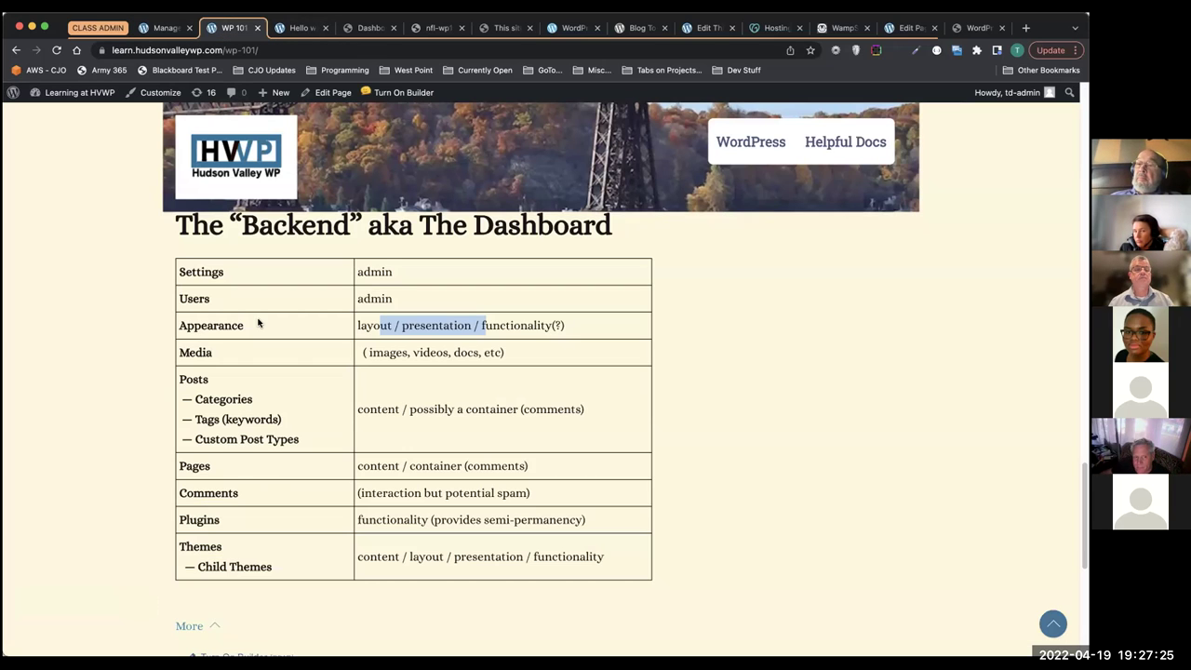
scroll(257, 322, down, 2)
drag(181, 299, 341, 367)
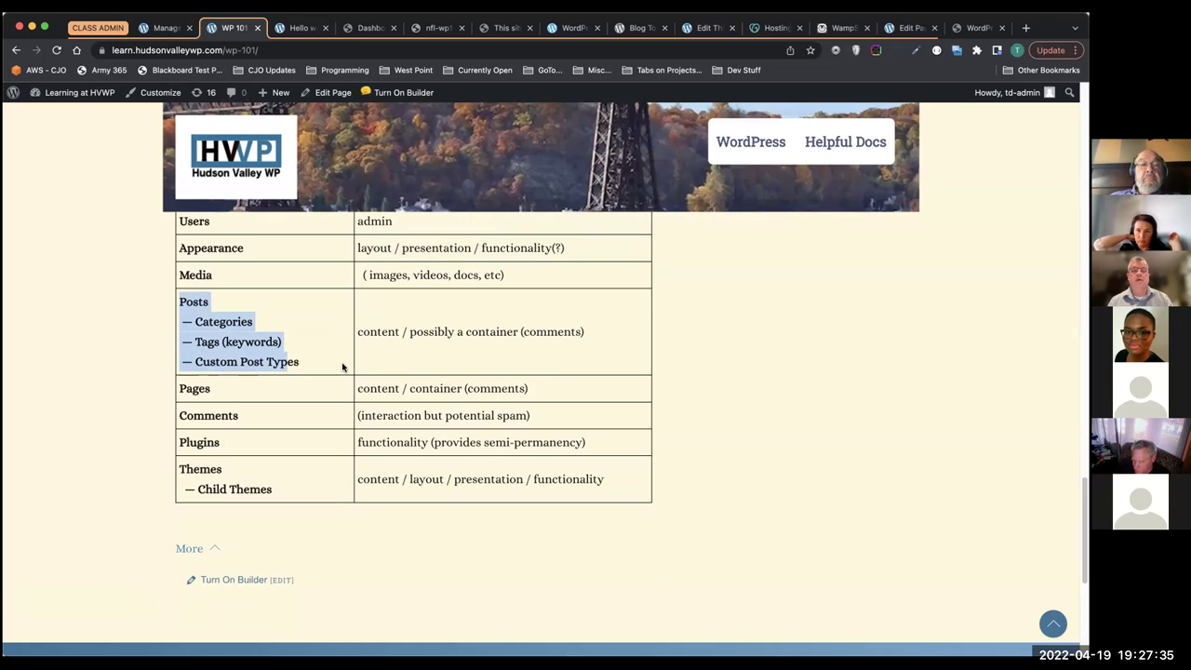
drag(238, 374, 187, 391)
click(220, 391)
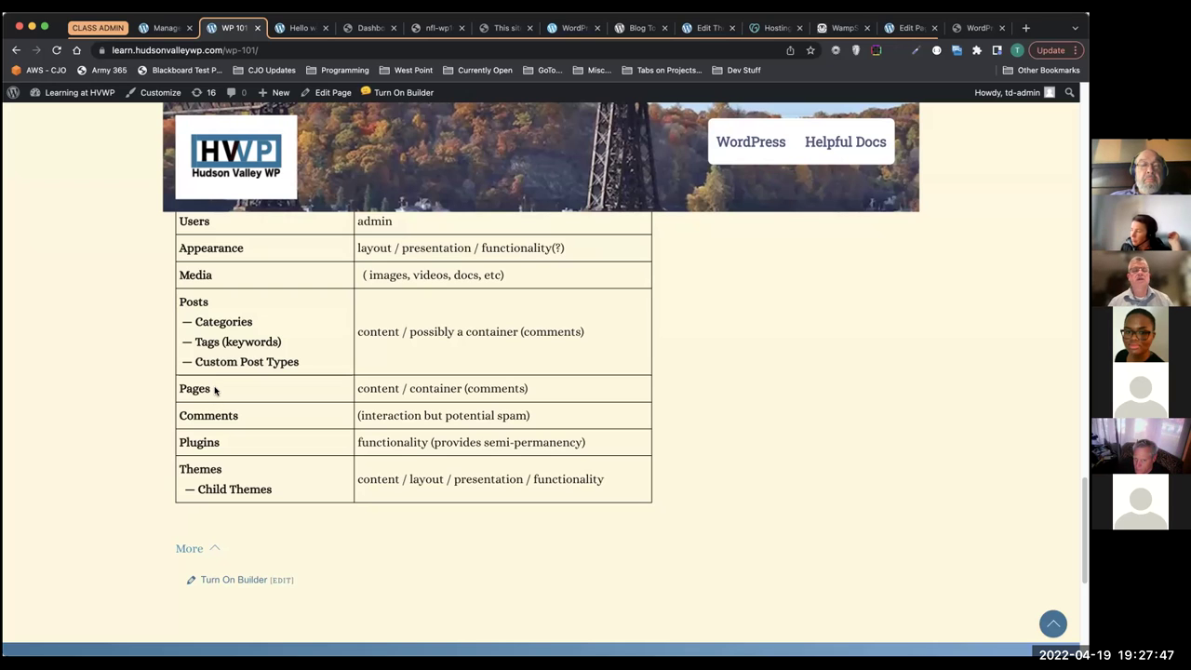
Highlight the words 'Pages', 'container' and 'Posts' in the Backend table.
drag(213, 389, 175, 396)
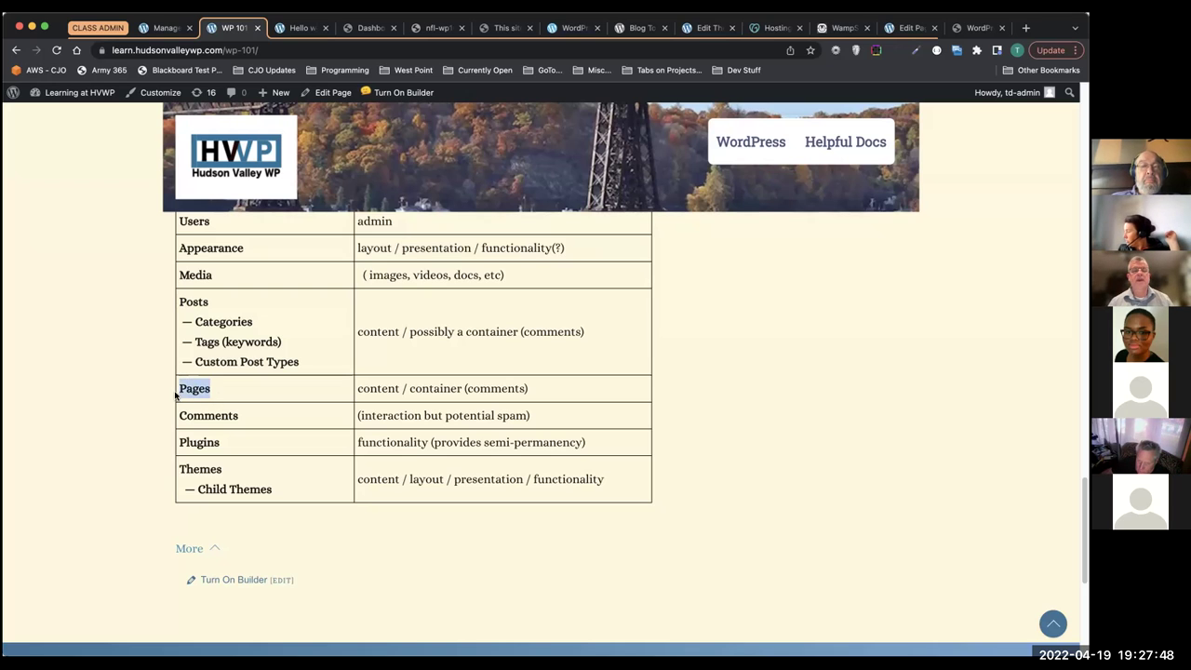
click(369, 392)
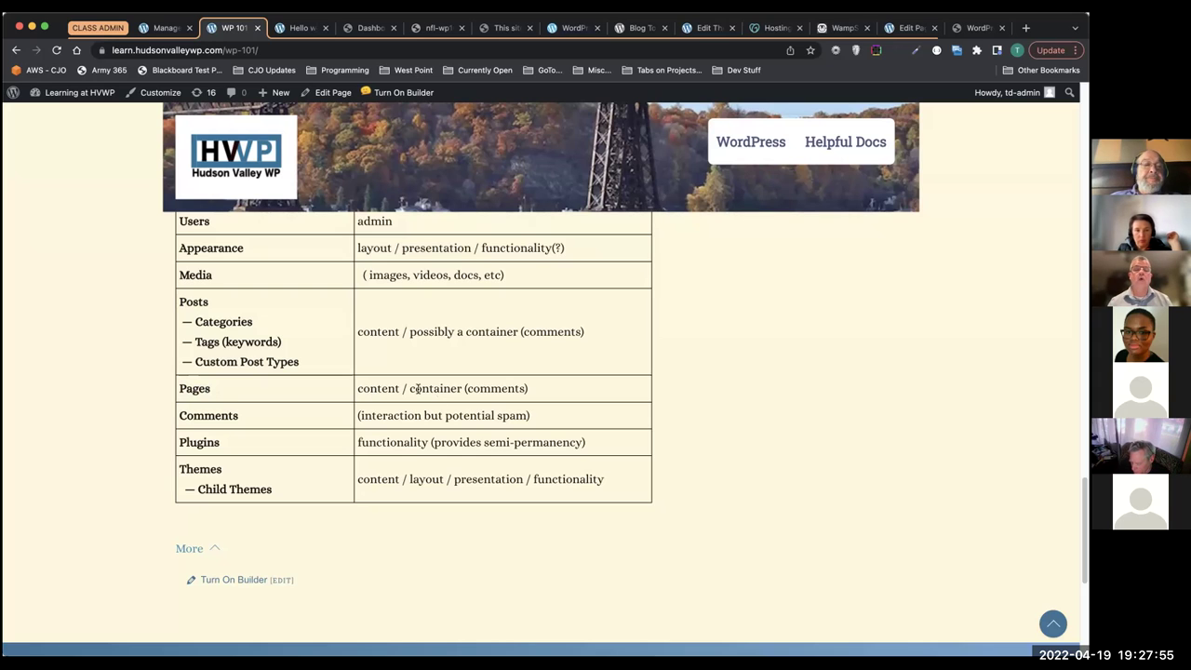
drag(410, 389, 460, 389)
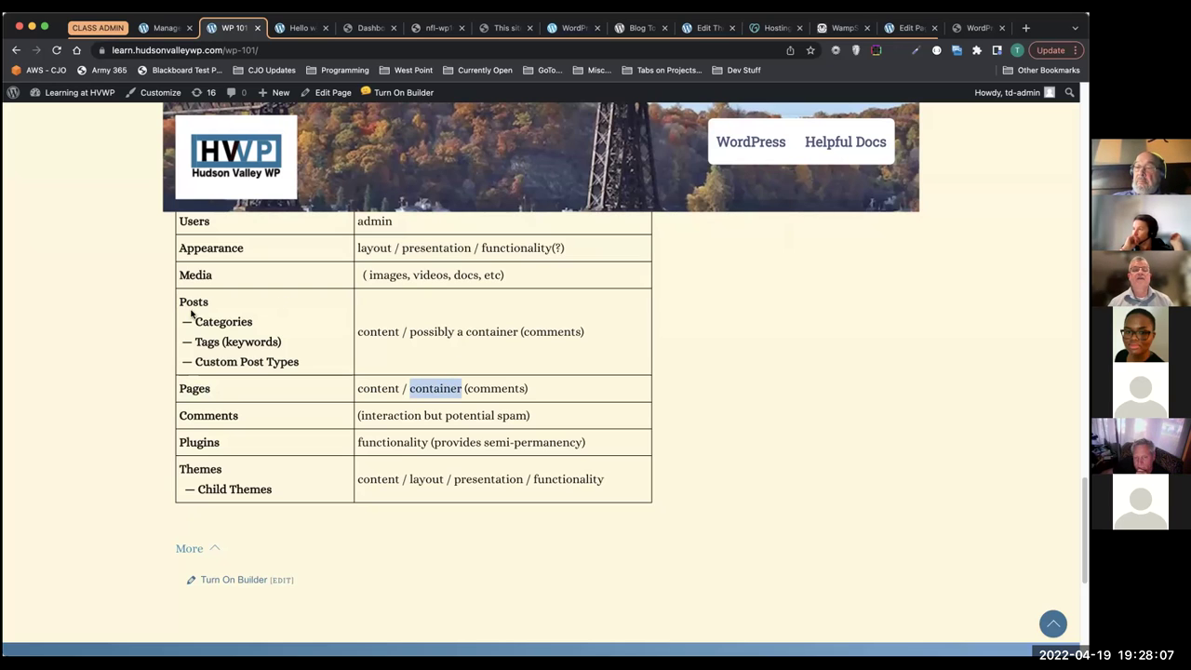
drag(179, 302, 212, 304)
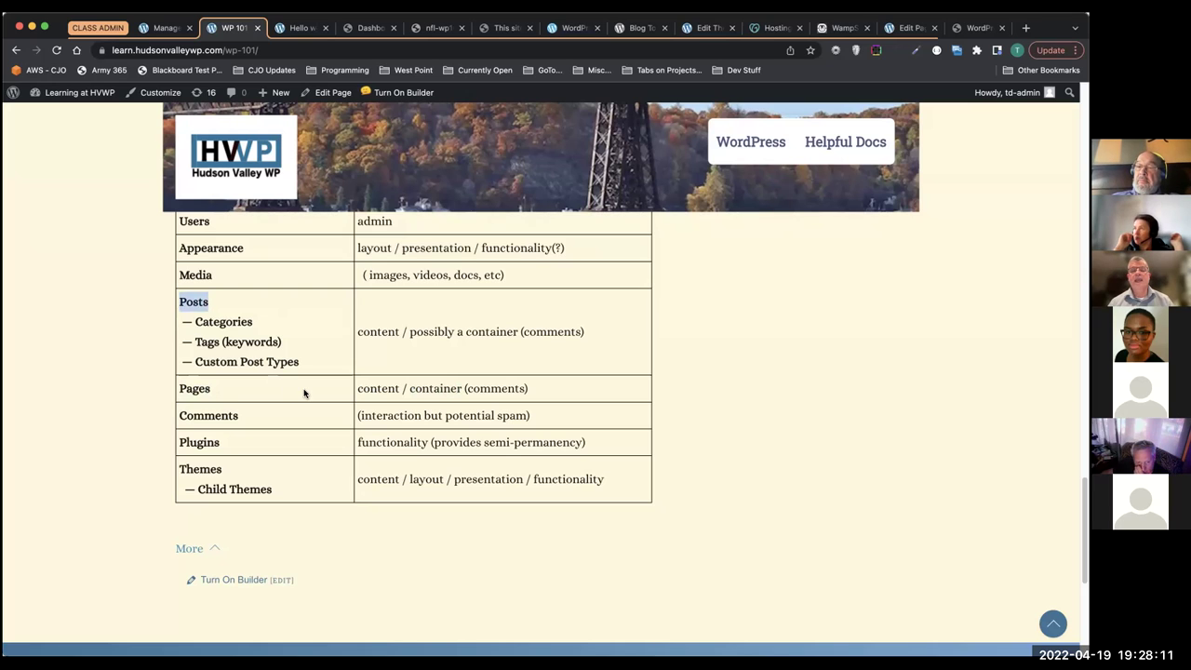
double_click(429, 386)
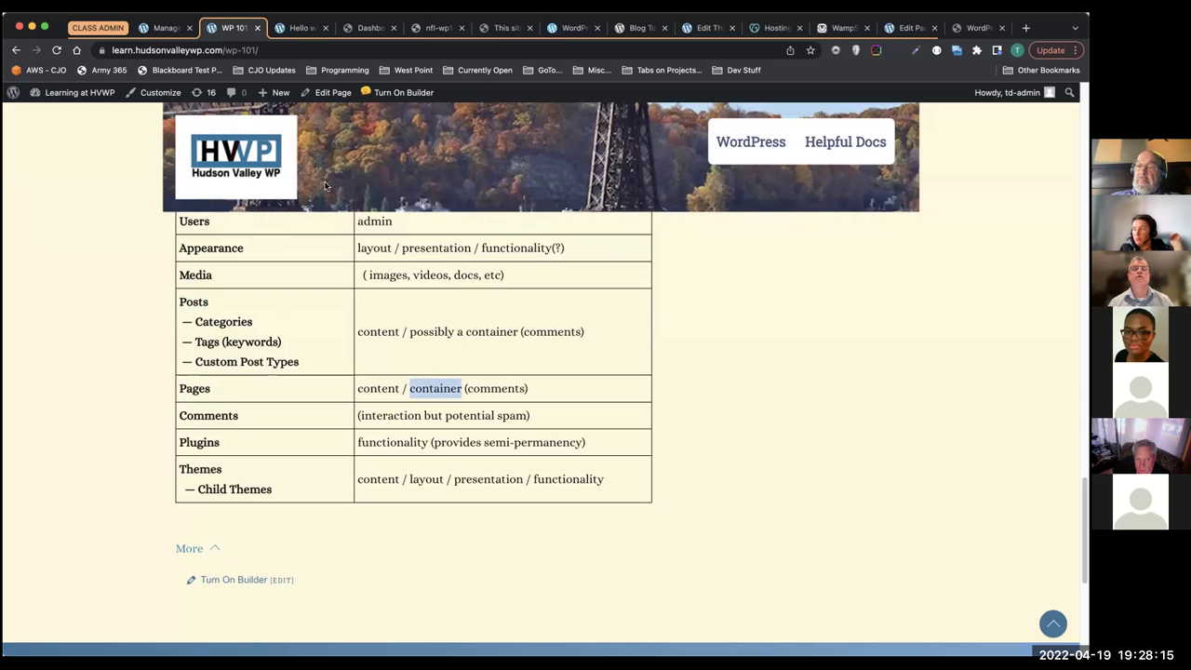
click(164, 28)
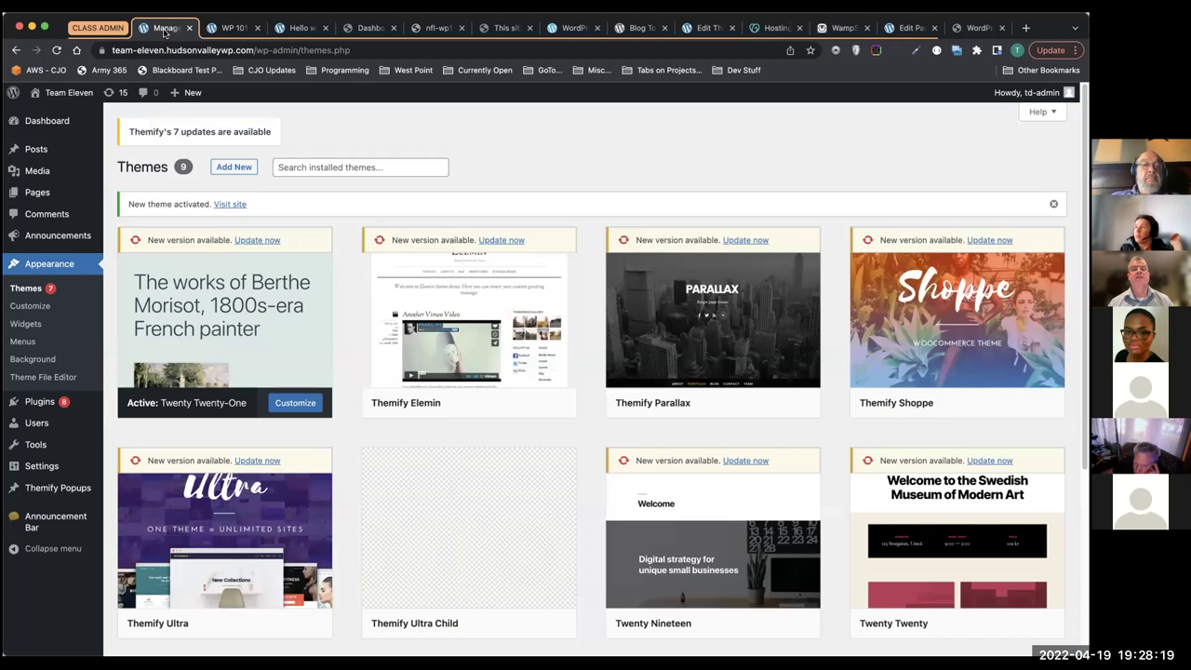
click(298, 28)
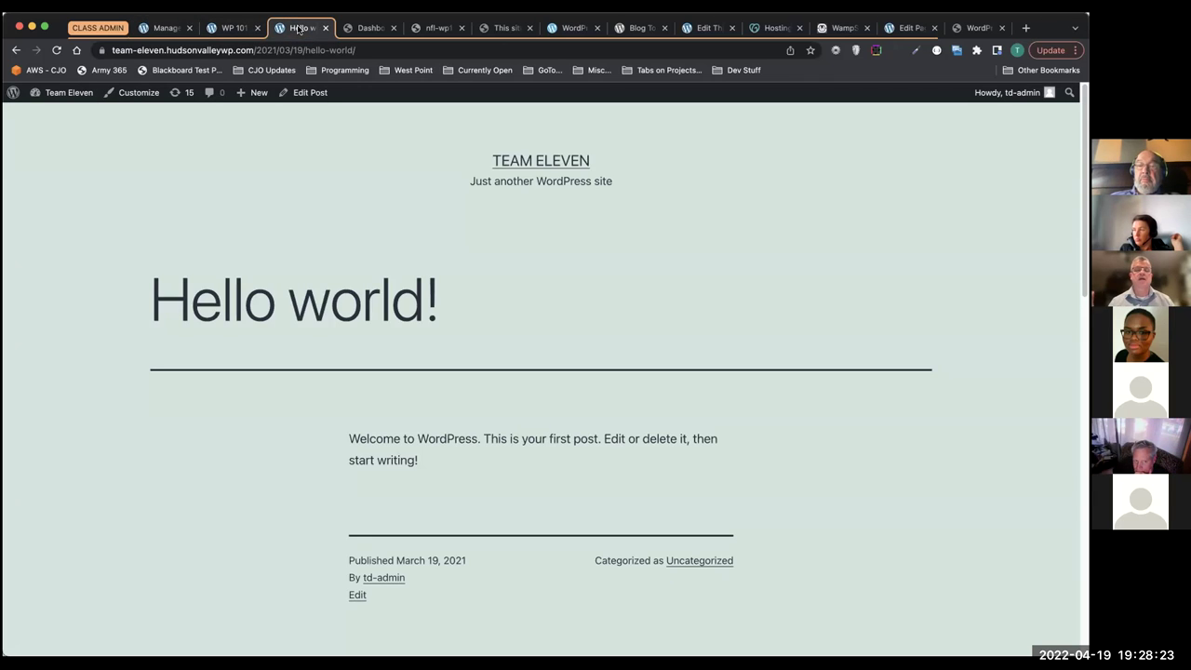
click(233, 28)
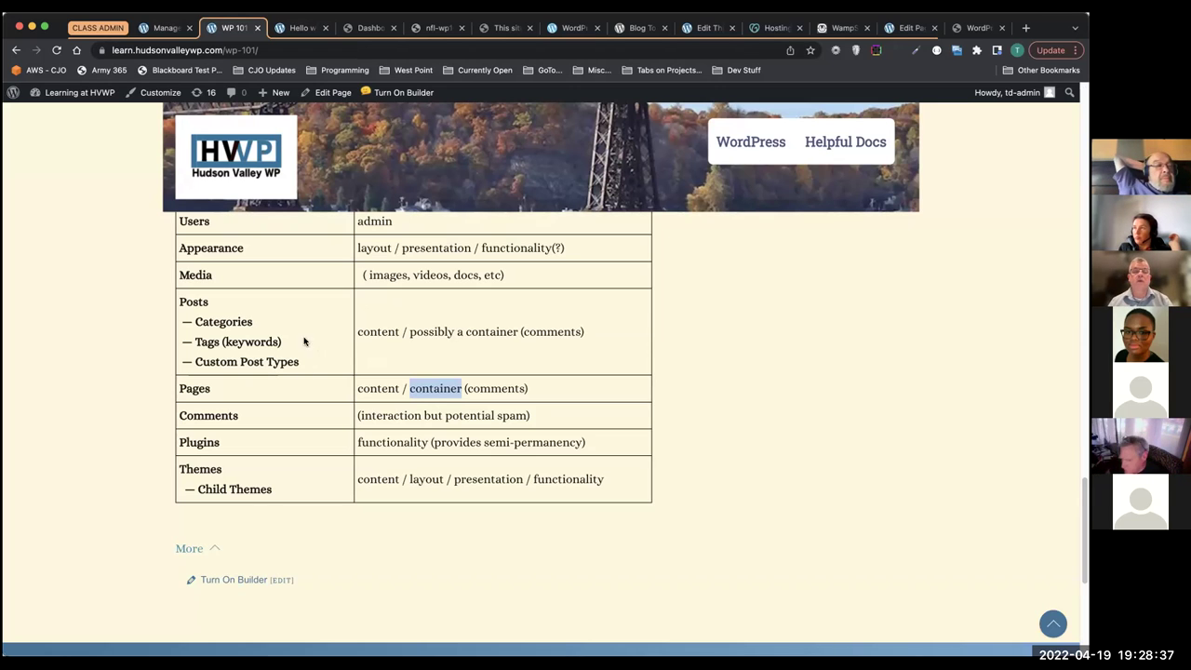
scroll(305, 362, down, 1)
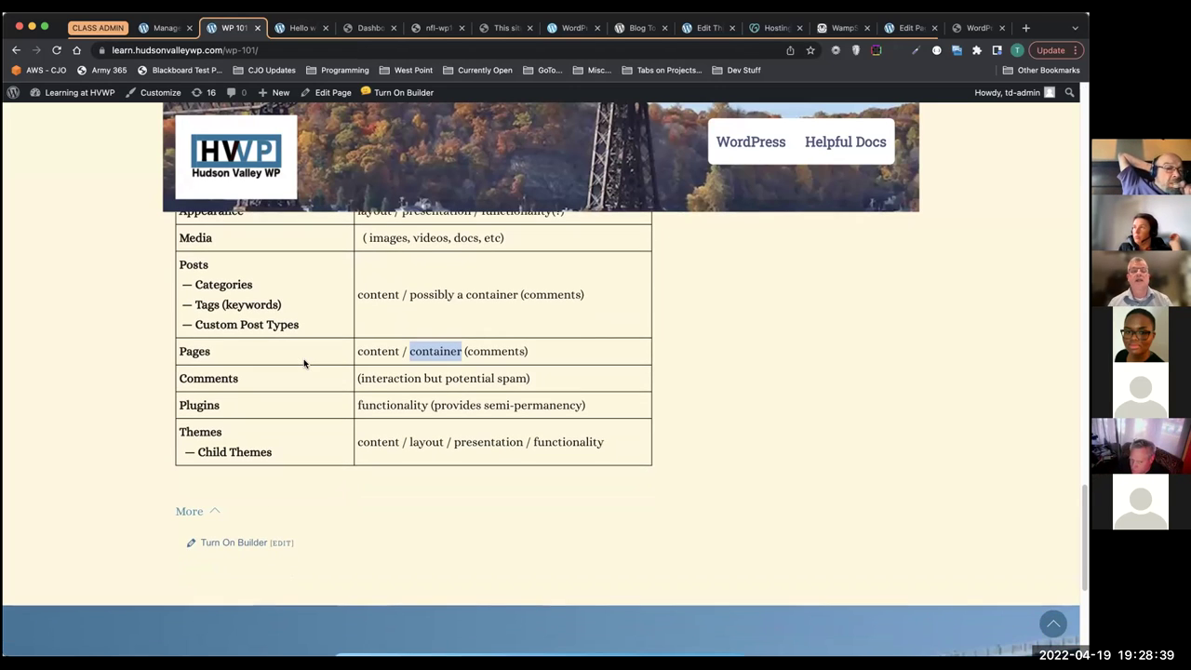
scroll(303, 363, down, 1)
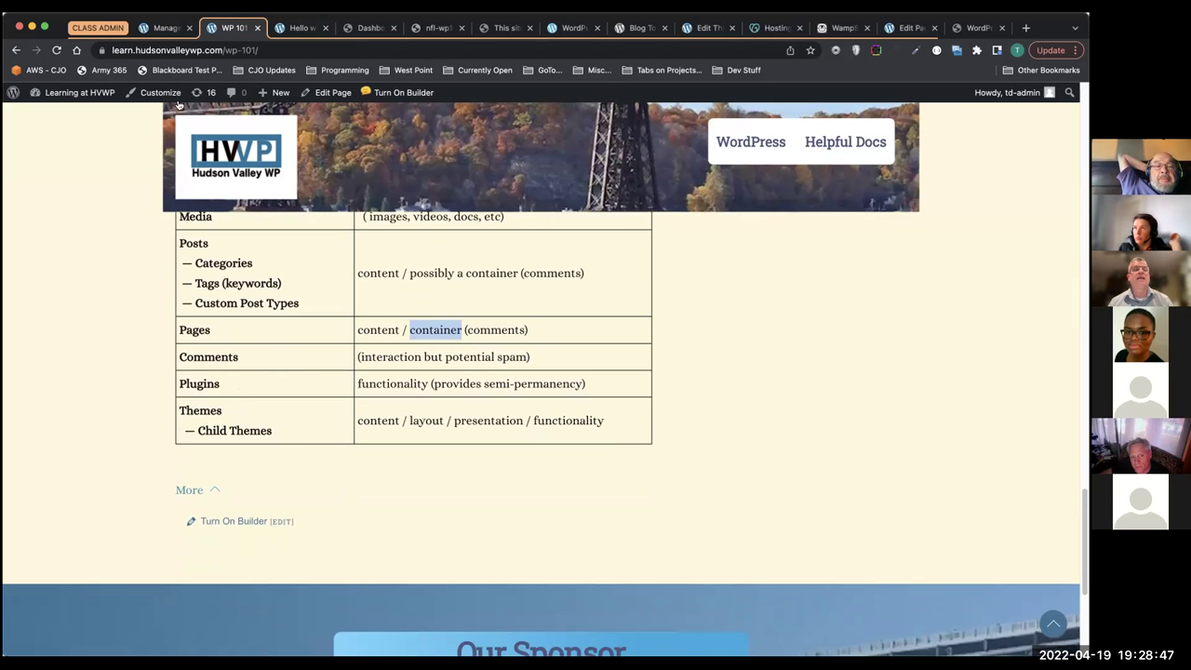
Reload the Themes page and activate Twenty Nineteen from its Theme Details.
click(163, 27)
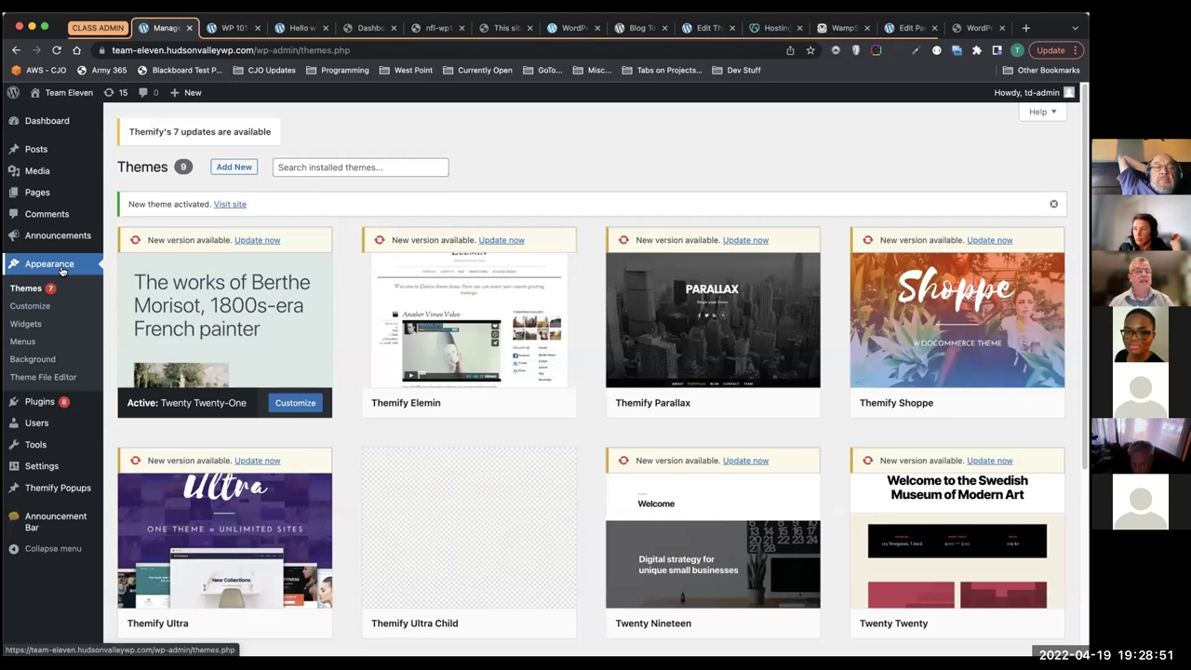
click(61, 269)
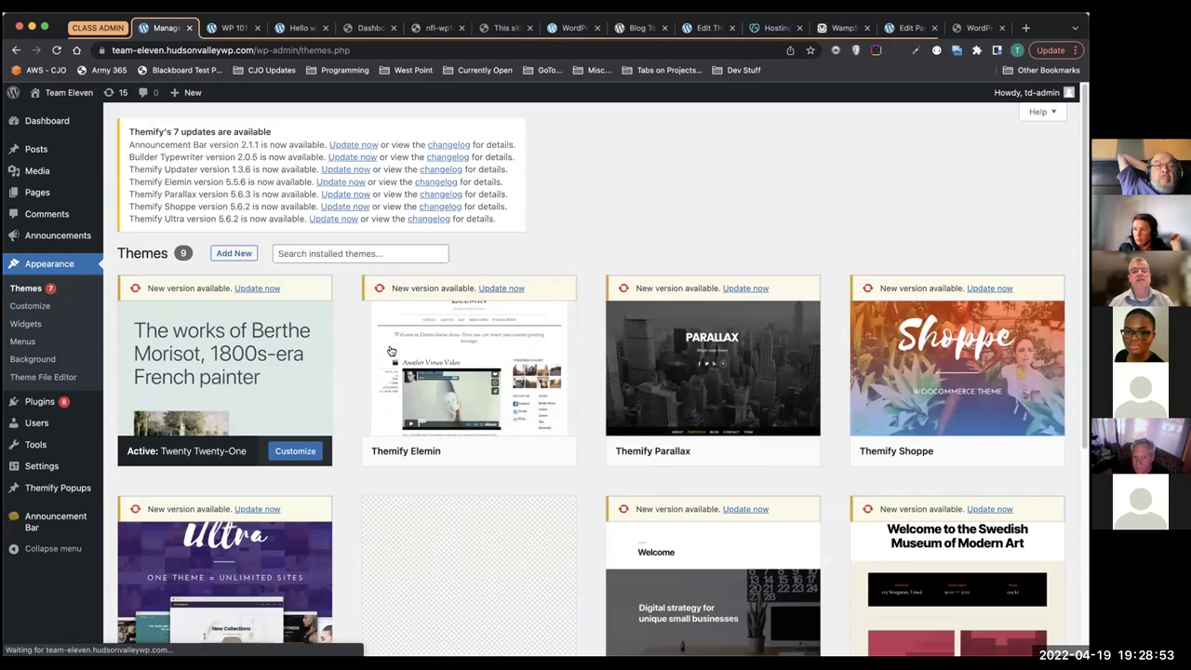
scroll(548, 492, down, 5)
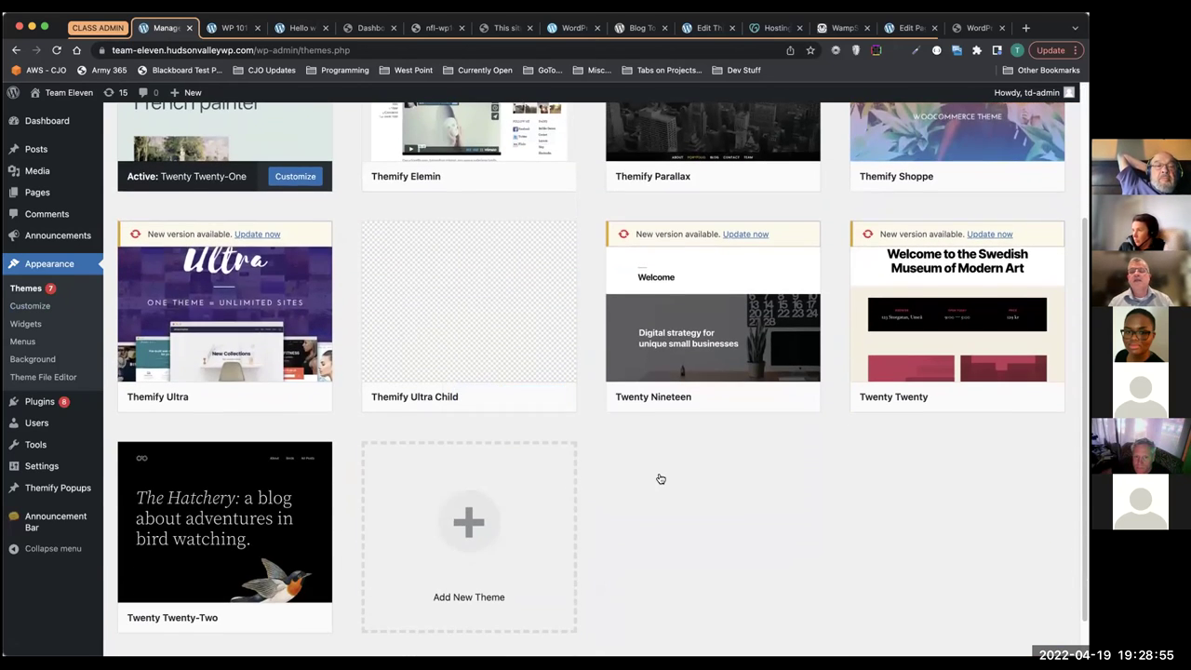
scroll(660, 478, down, 2)
scroll(659, 478, up, 5)
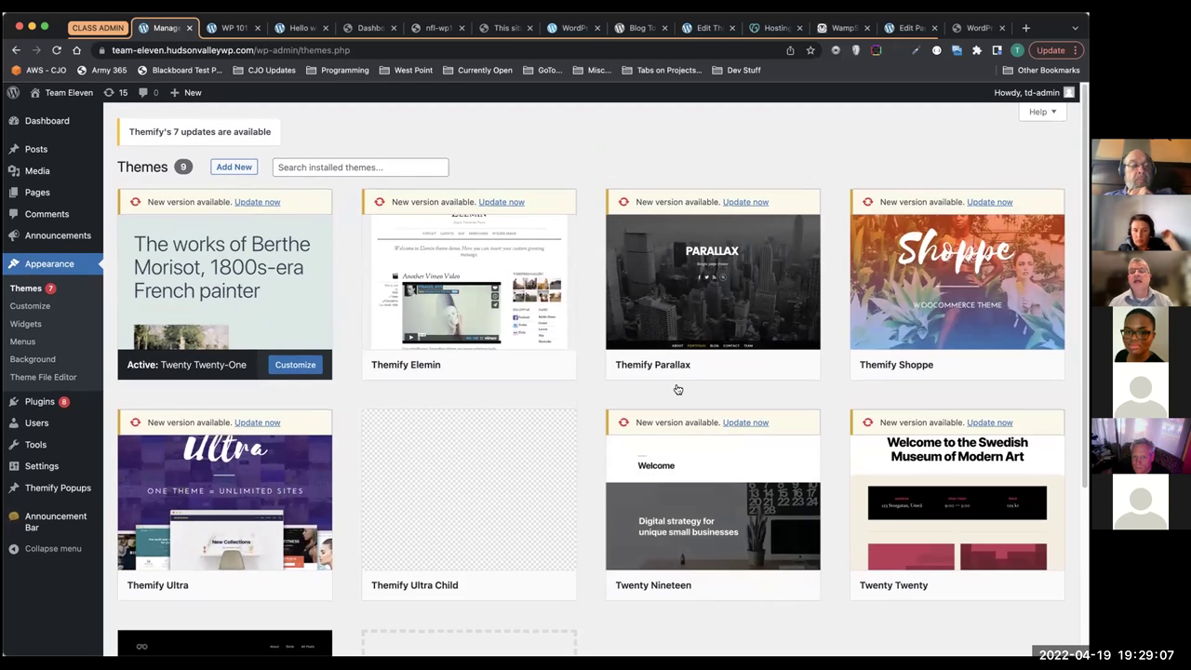
scroll(677, 389, down, 3)
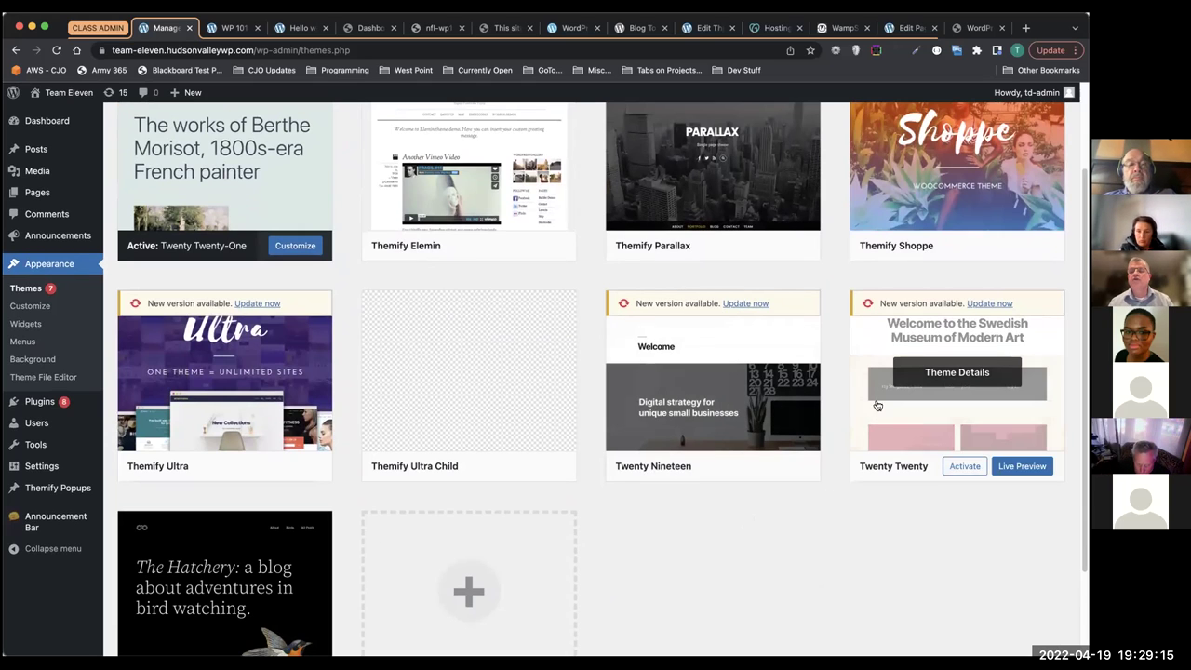
click(708, 407)
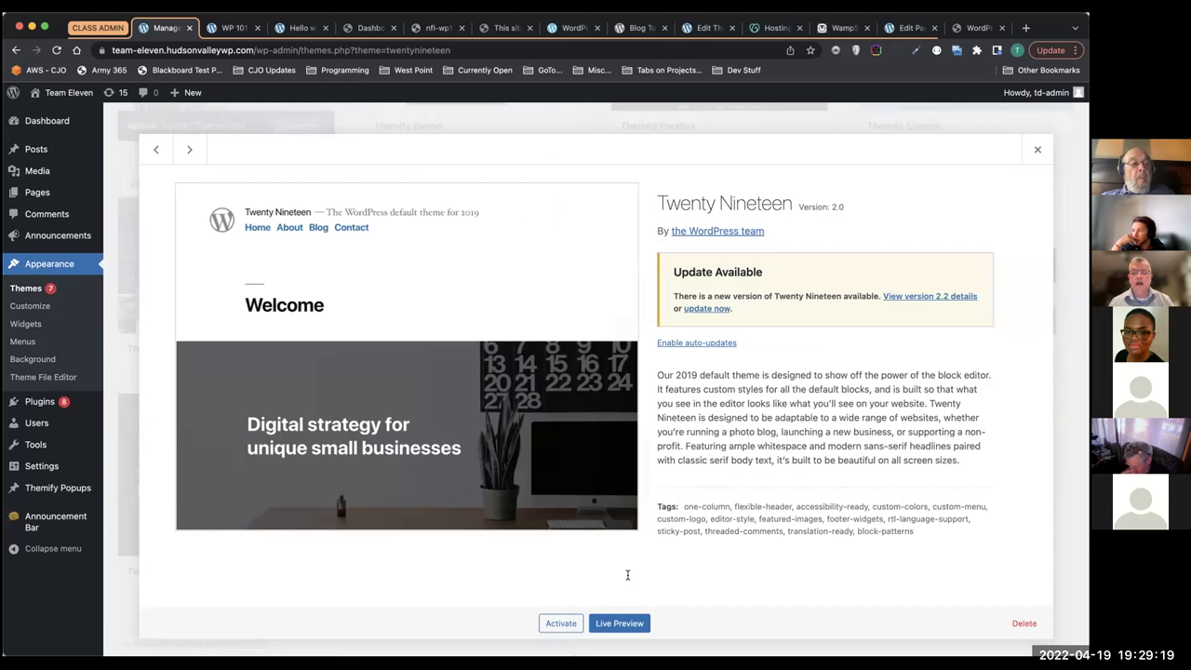
click(561, 624)
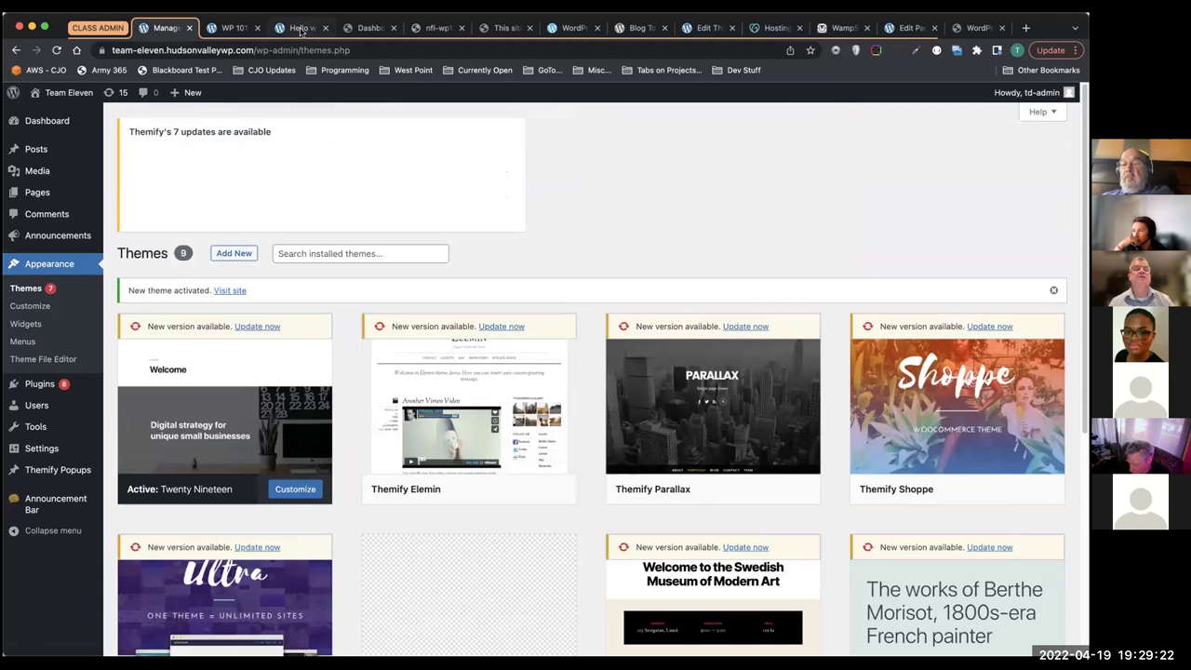
Reload the Hello world post and visit the home page to see Twenty Nineteen.
click(292, 30)
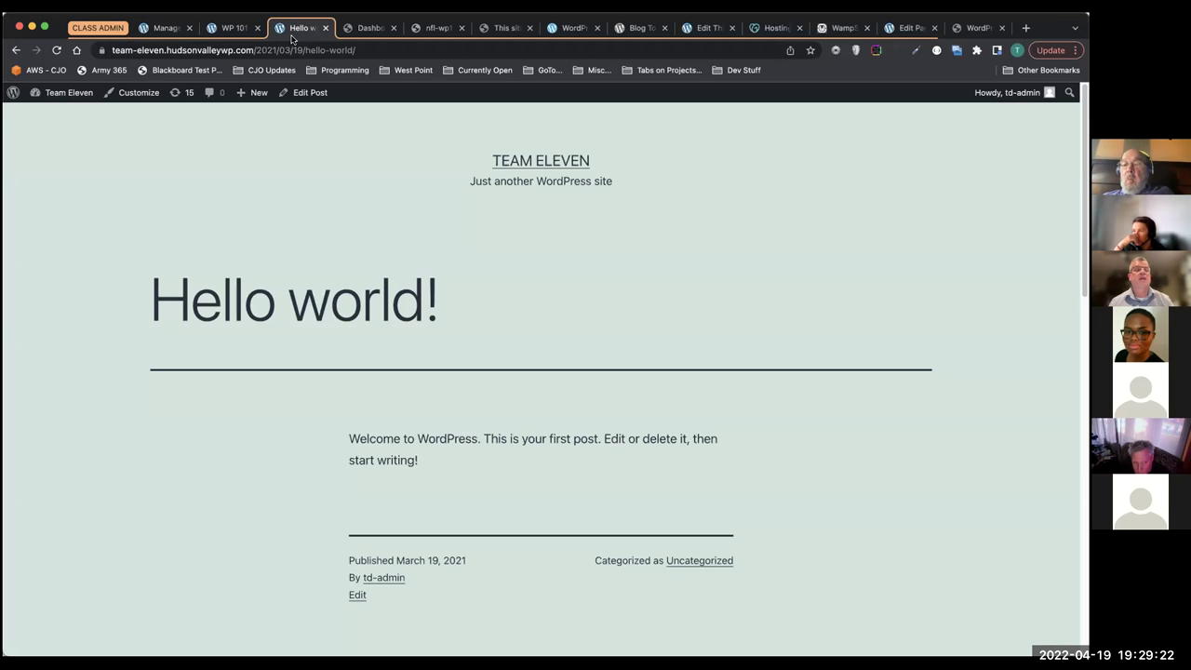
click(57, 50)
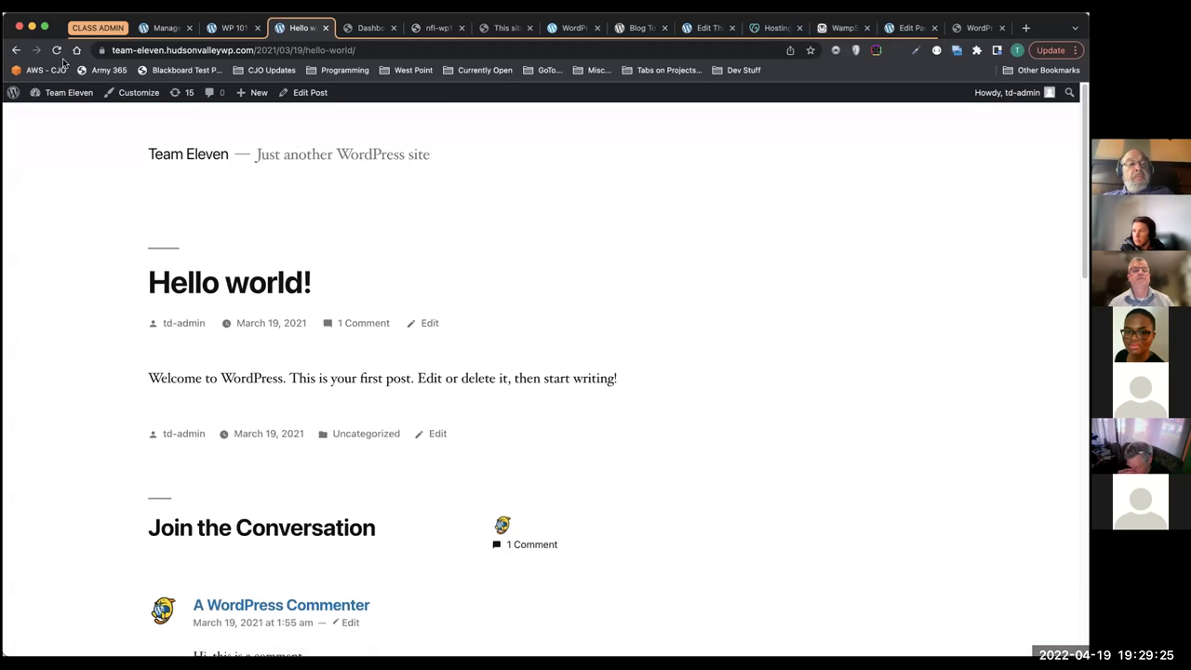
scroll(471, 312, down, 10)
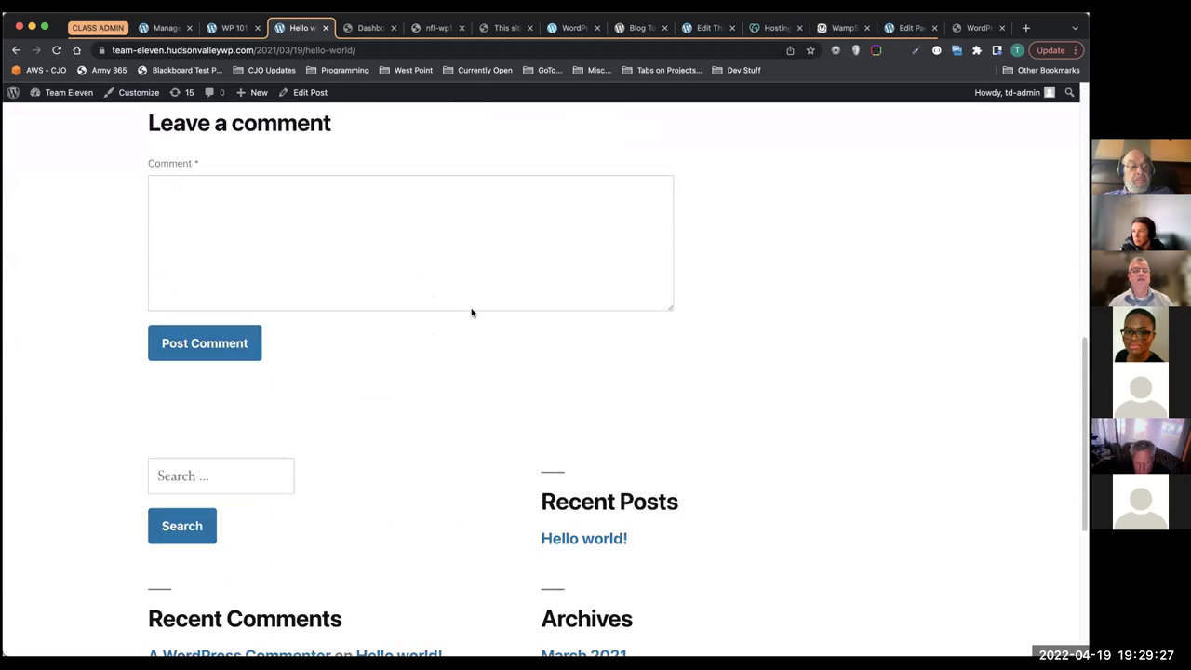
scroll(471, 313, down, 3)
scroll(471, 313, up, 15)
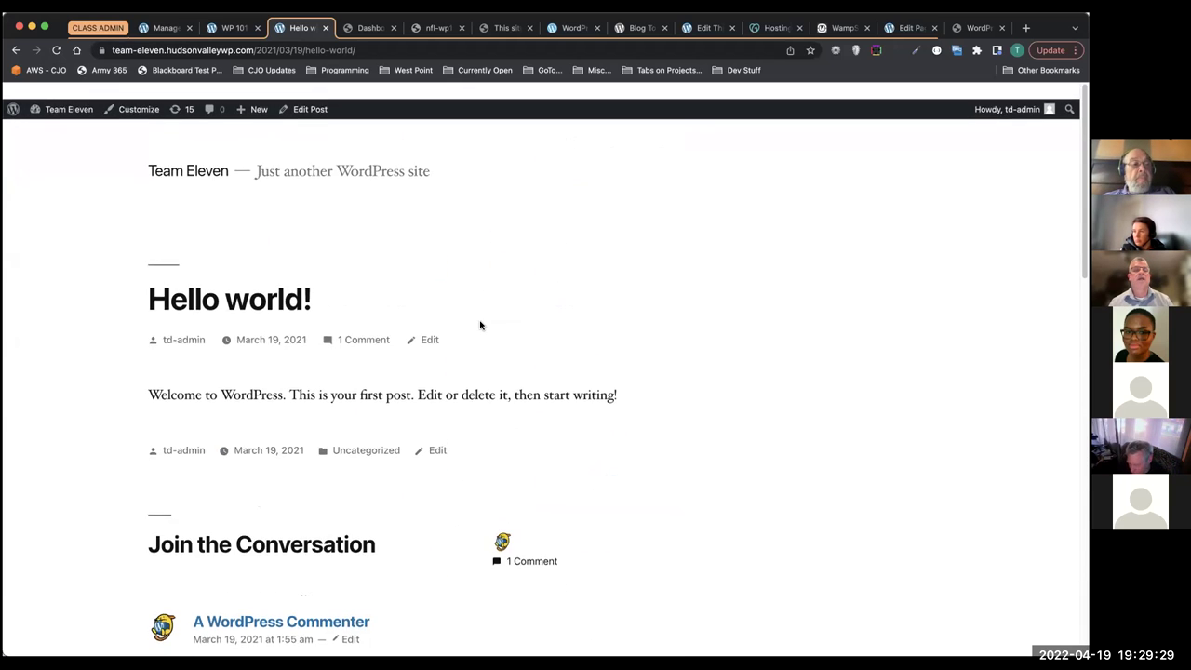
click(199, 156)
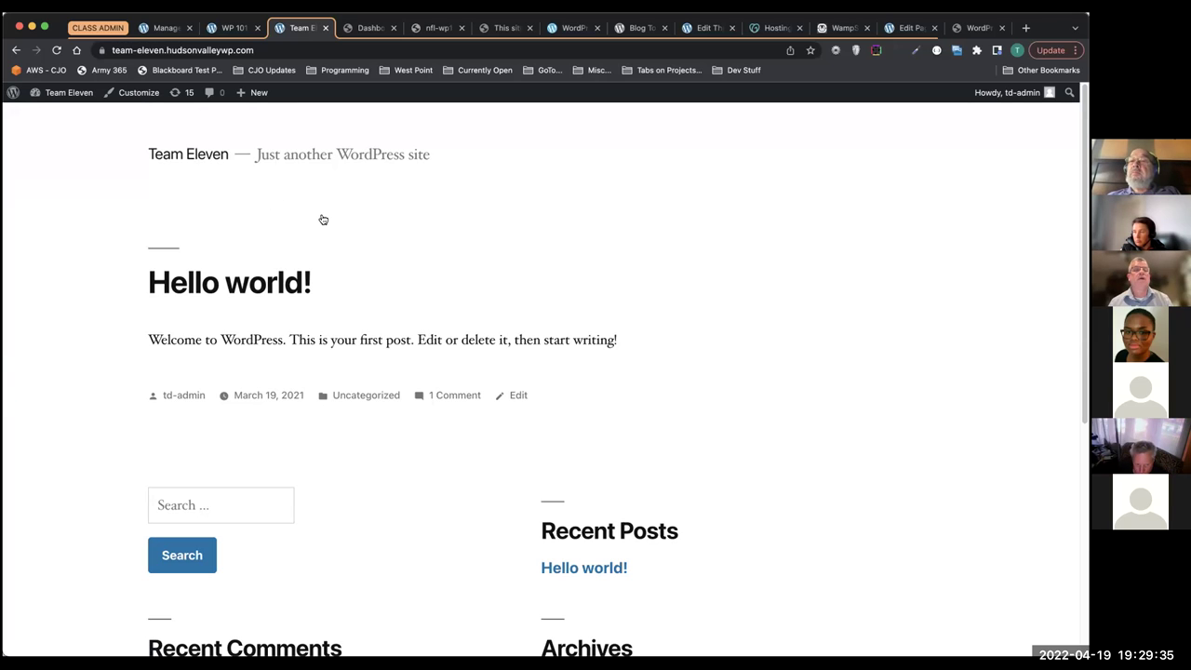
Return to the Themes page and go to the installed Plugins list.
click(169, 29)
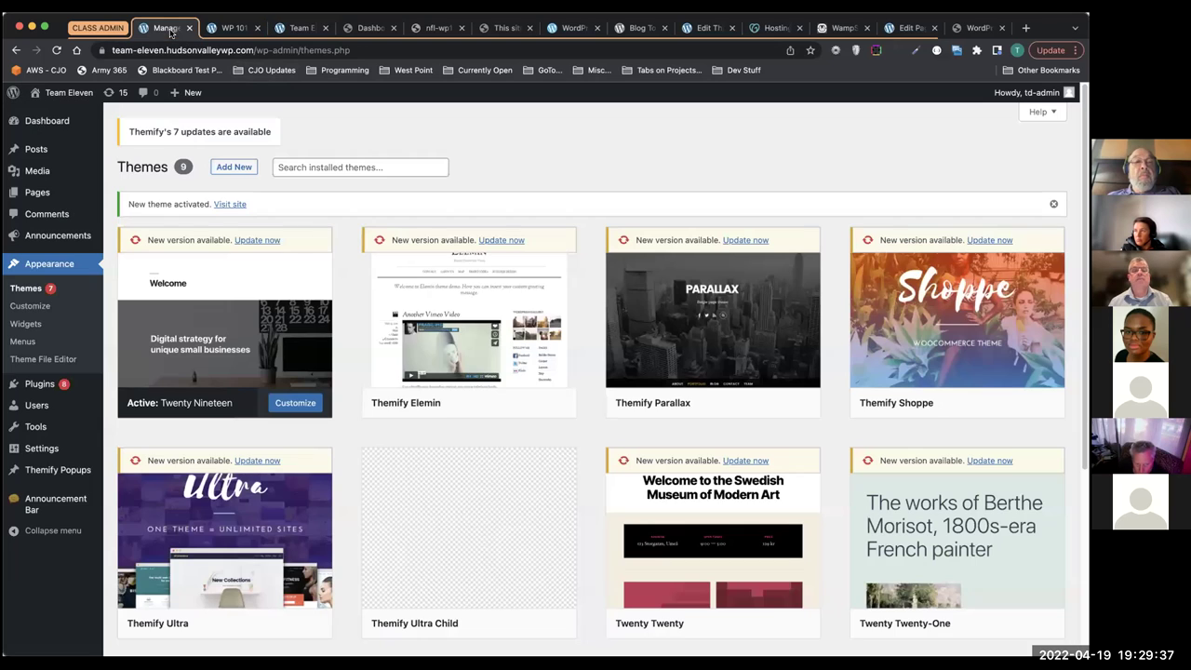
mouse_move(476, 480)
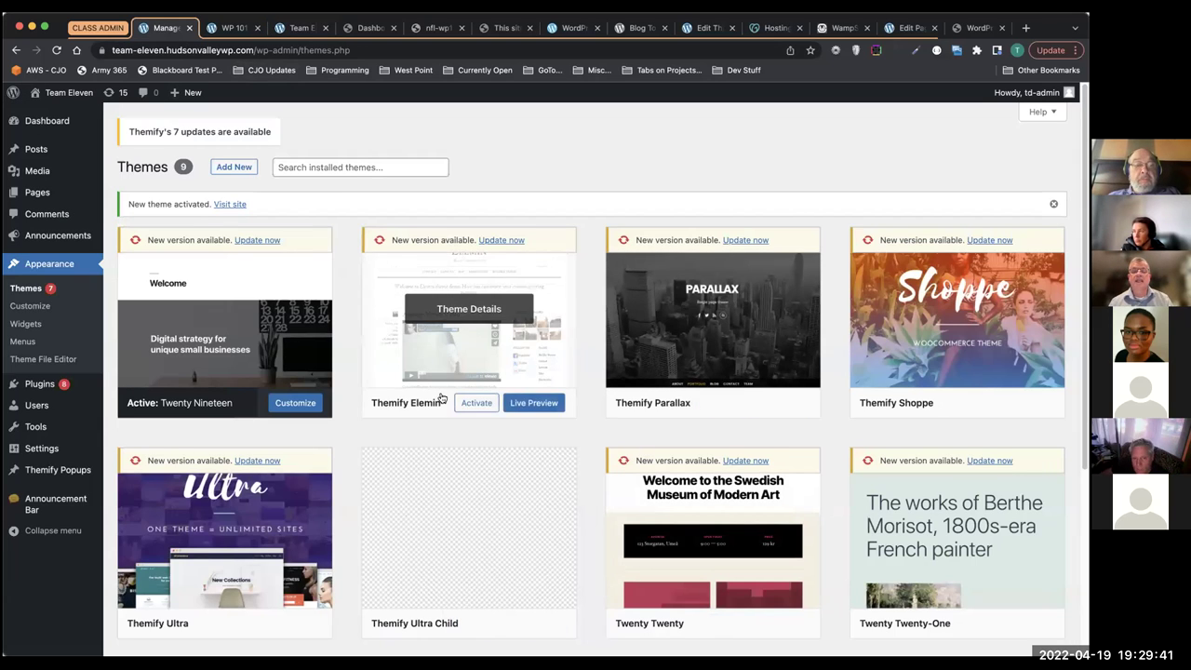
scroll(441, 447, down, 5)
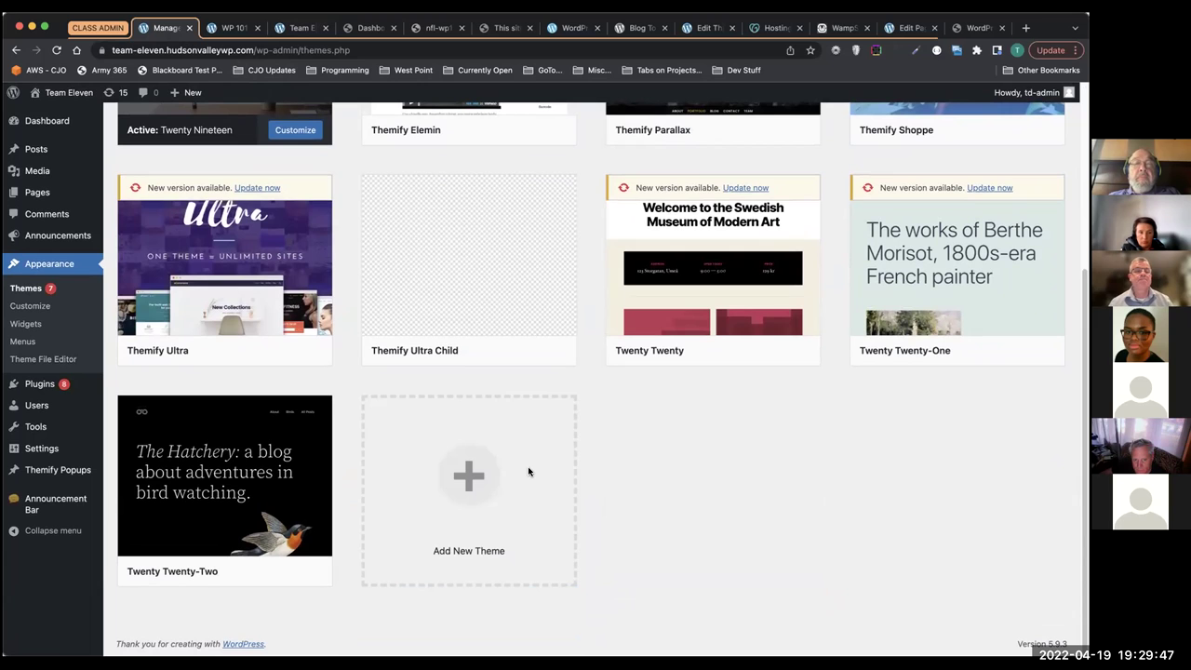
click(37, 389)
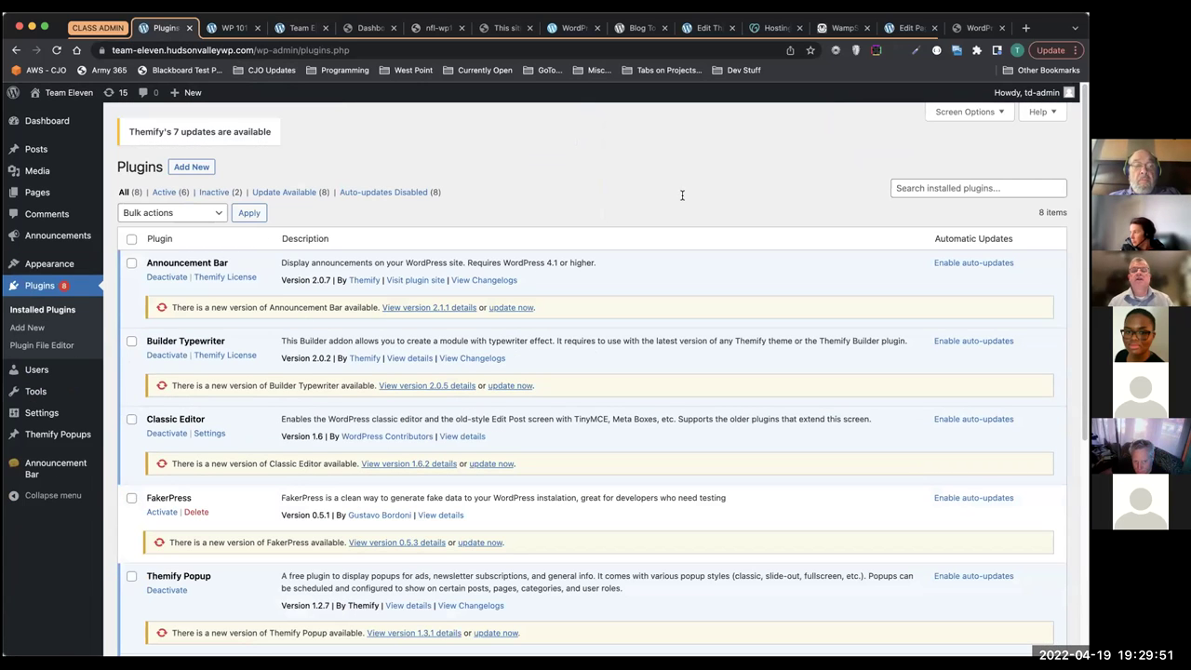
Scroll the Installed Plugins list, then switch to the Team Eleven site tab.
scroll(645, 197, down, 2)
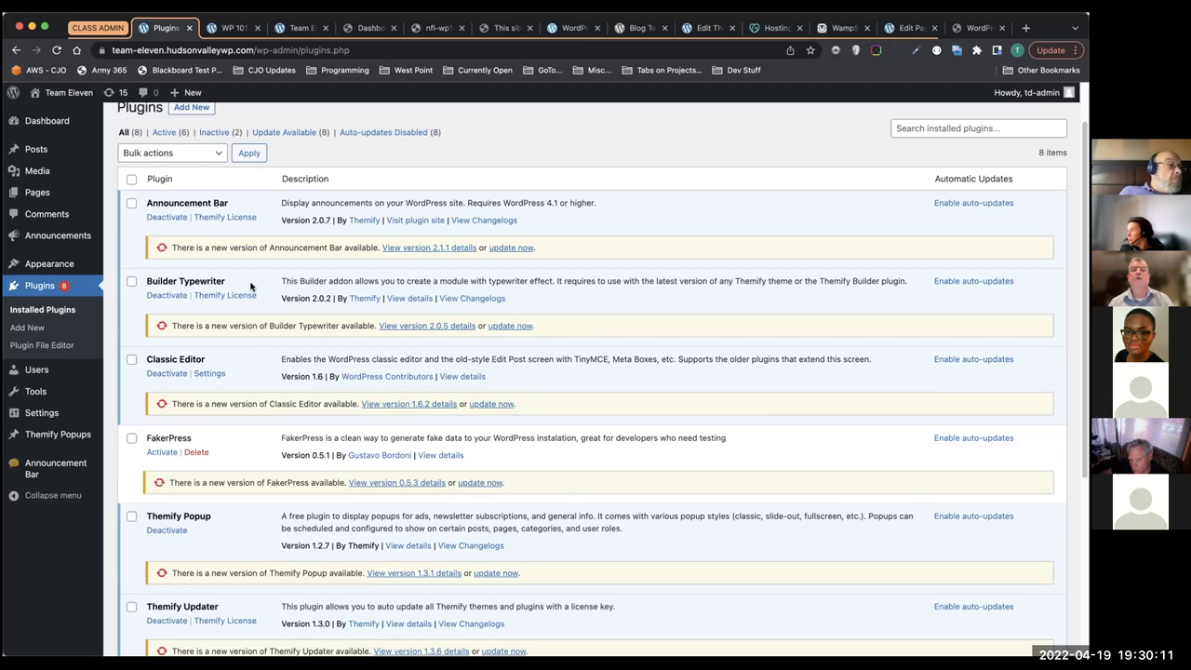
click(307, 29)
Replace the Team Eleven address with team-tom.hudsonvalleywp.co and load it.
click(253, 53)
double_click(252, 53)
key(BackSpace)
key(BackSpace)
key(BackSpace)
key(BackSpace)
key(BackSpace)
key(BackSpace)
key(BackSpace)
key(BackSpace)
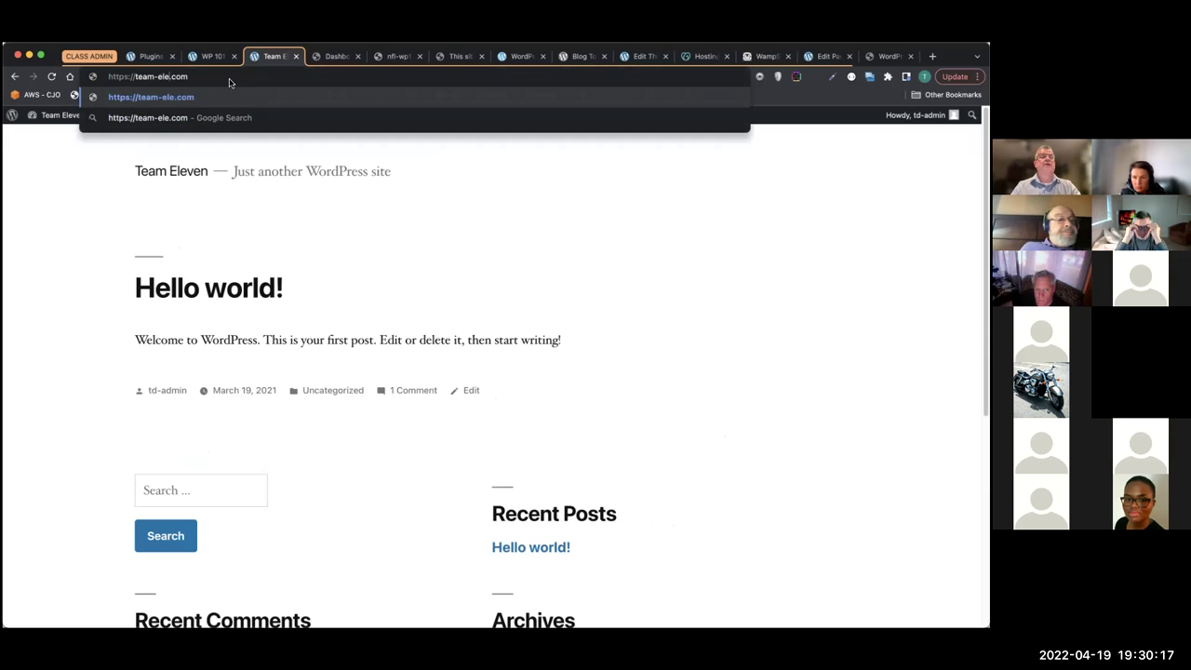
text(tom)
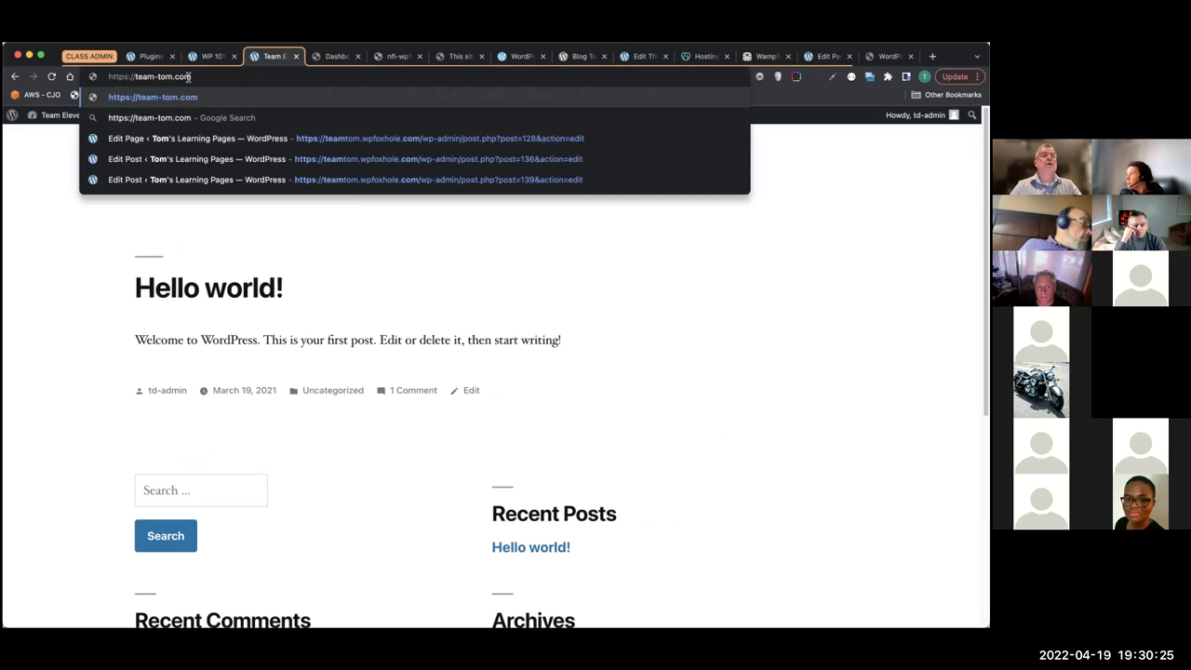
click(188, 76)
text(.)
text(hudsonva)
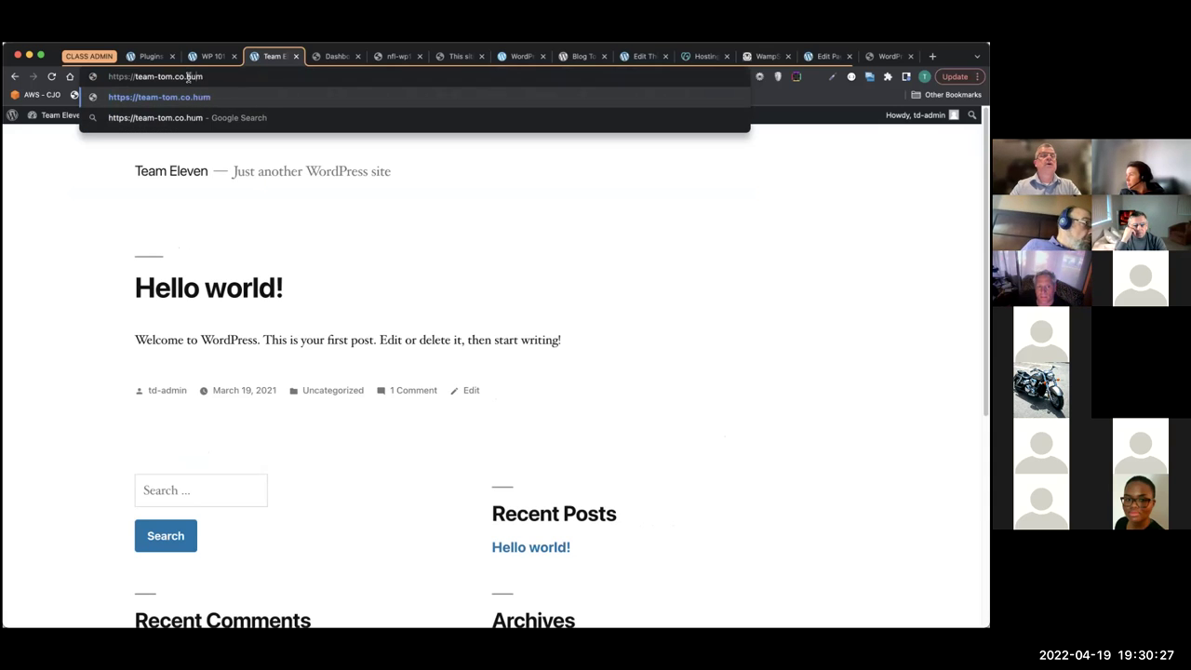
text(lley)
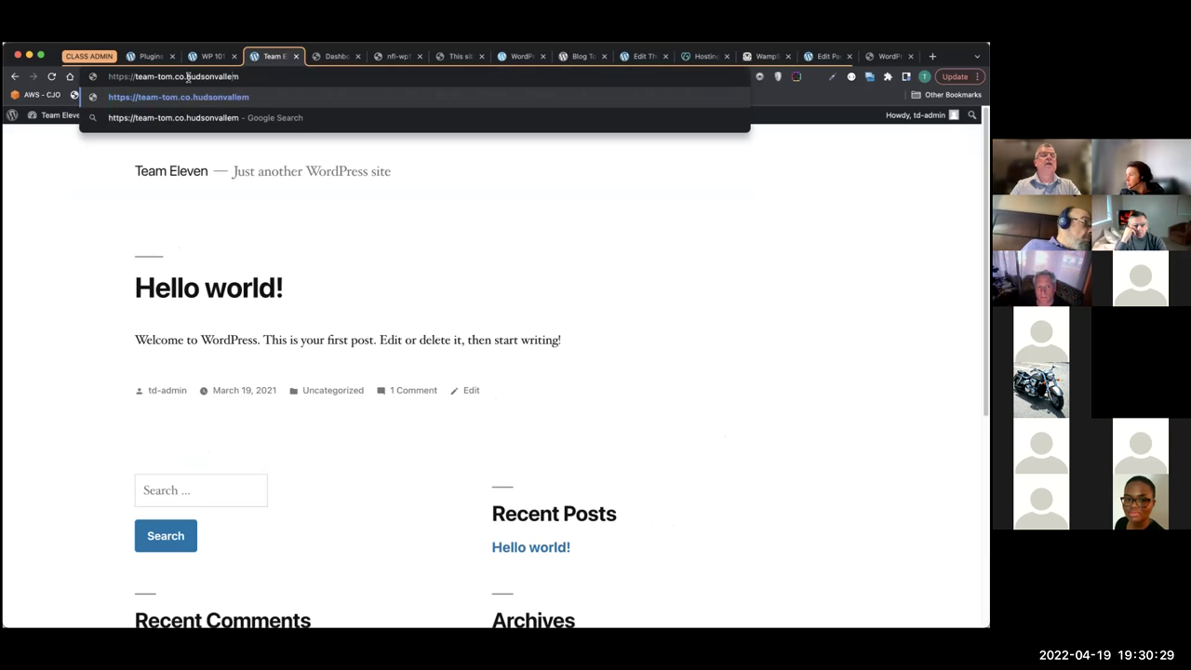
text(wp)
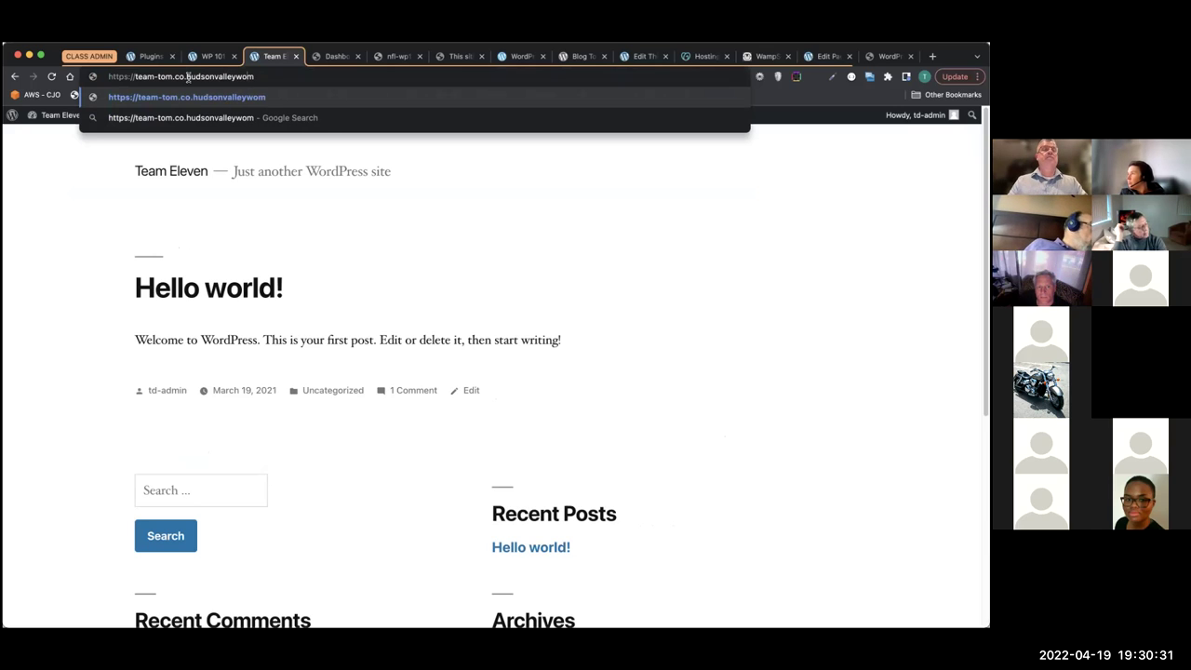
text(.co)
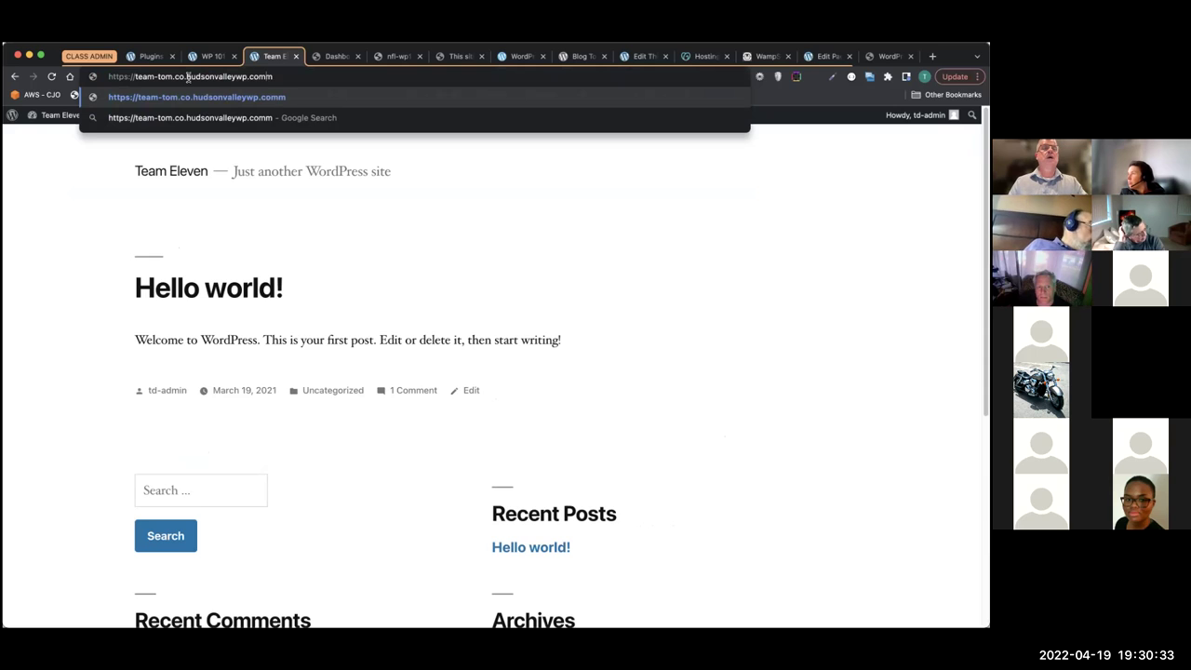
key(Return)
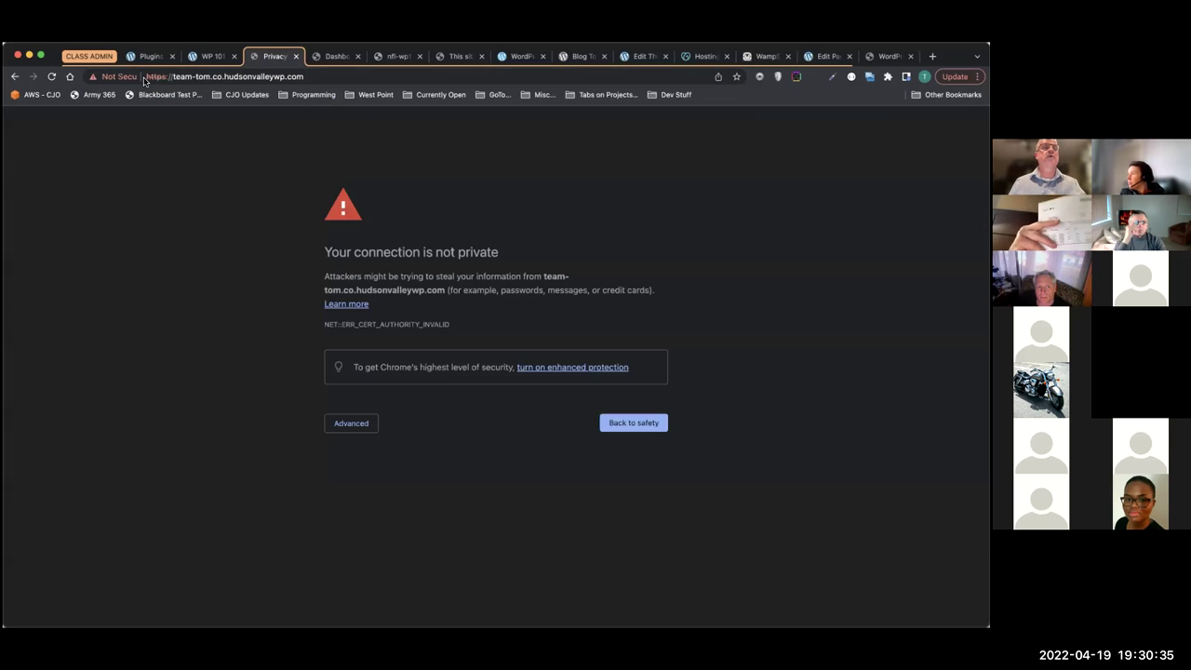
Delete the stray characters in the domain and load team-tom.hudsonvalleywp.com.
click(216, 77)
click(229, 77)
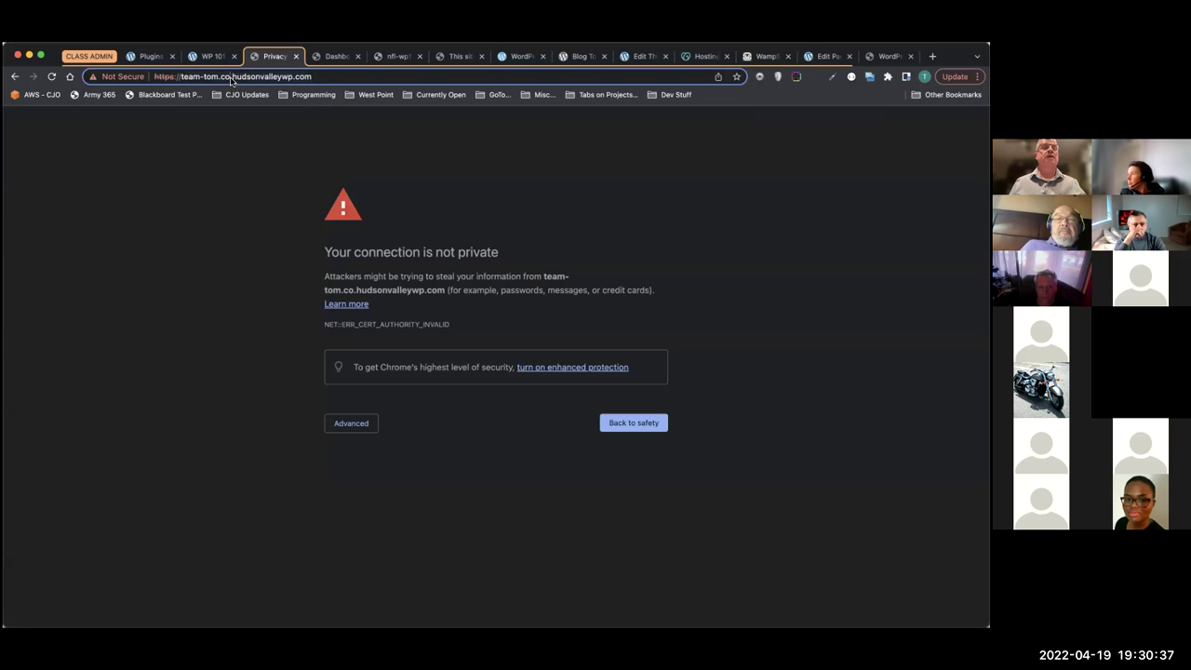
key(BackSpace)
key(BackSpace)
key(BackSpace)
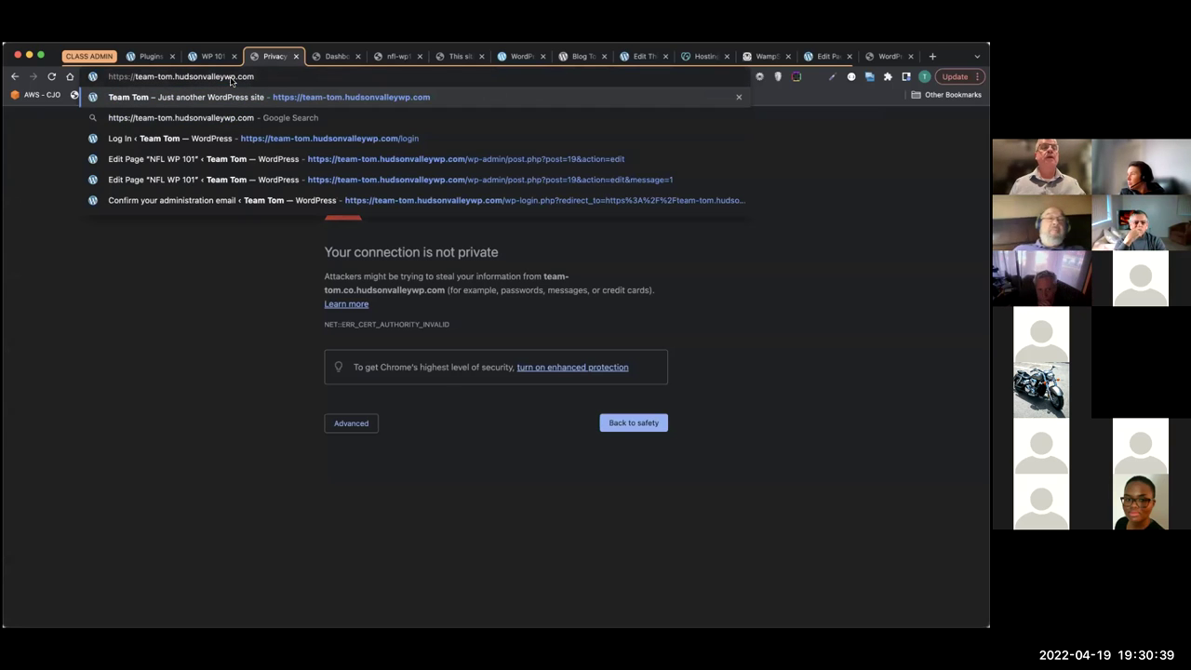
key(Return)
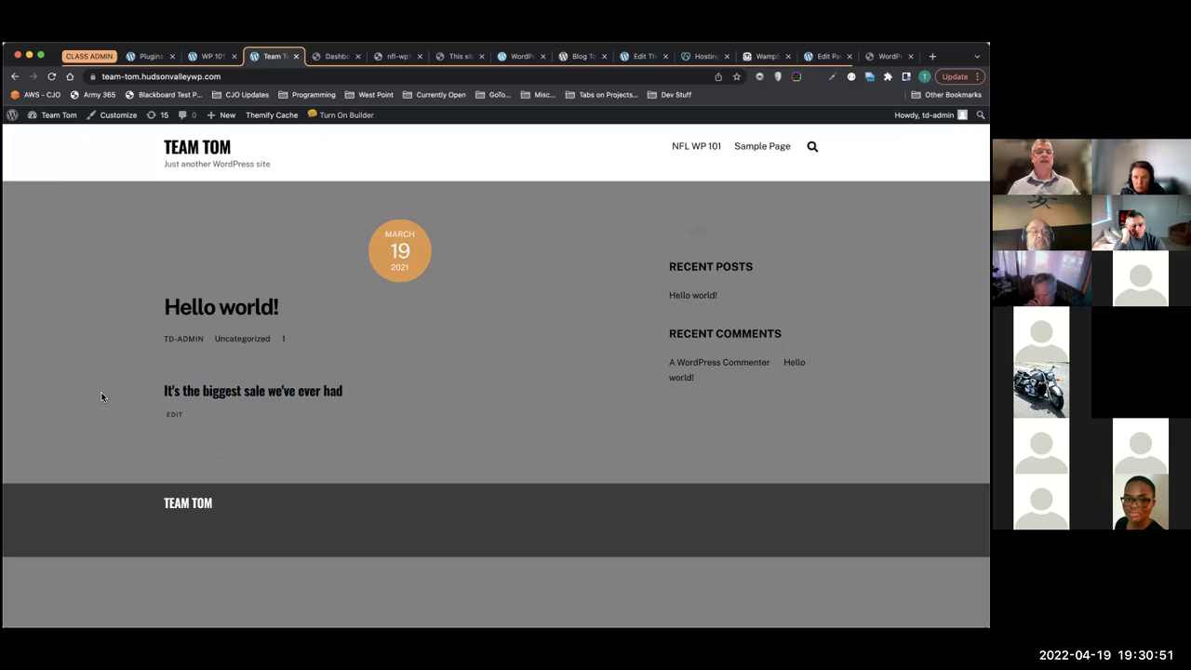
Scroll down through all eight installed plugins and back up to the top.
click(146, 61)
scroll(188, 312, down, 5)
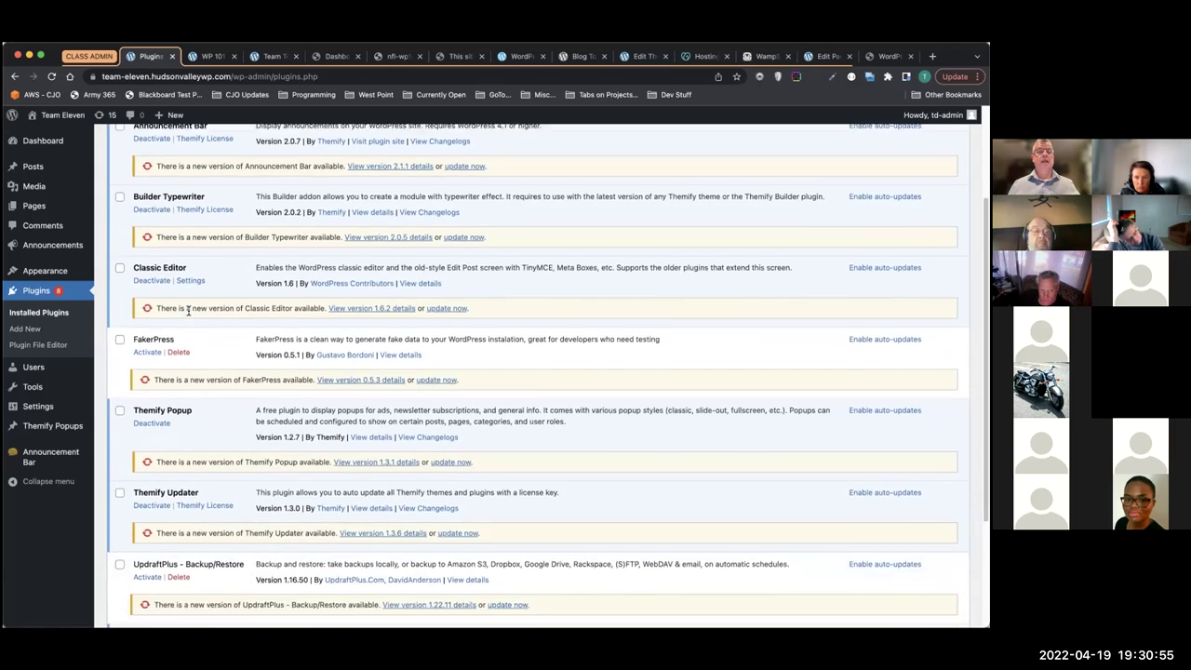
scroll(189, 313, down, 3)
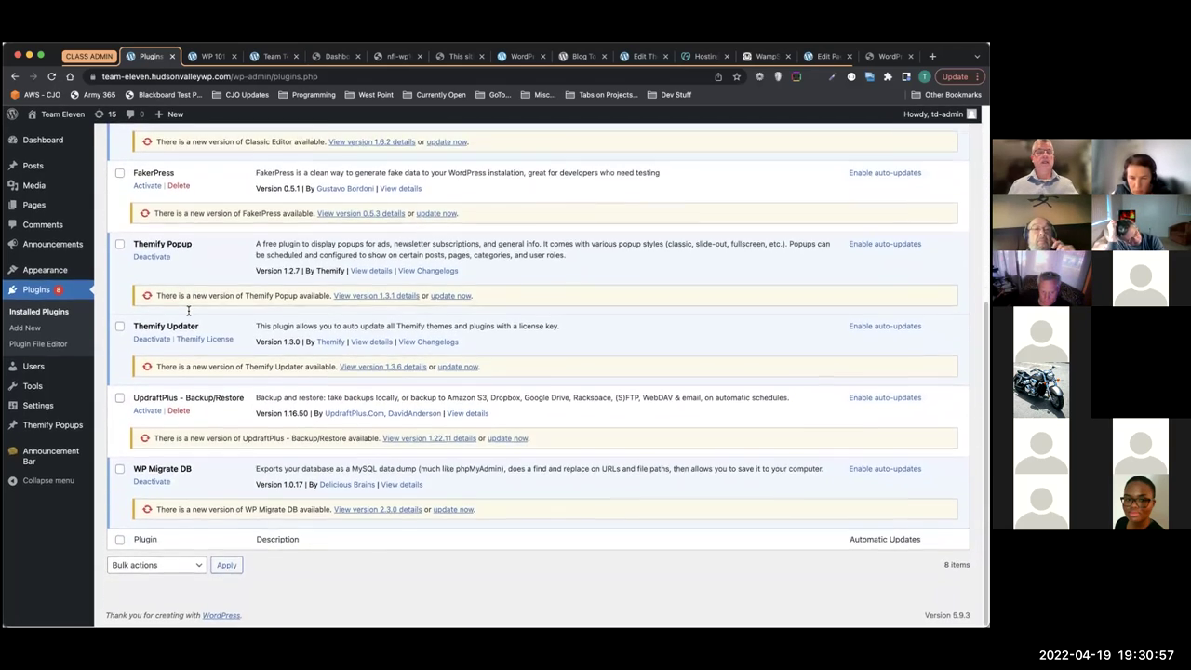
scroll(189, 313, up, 5)
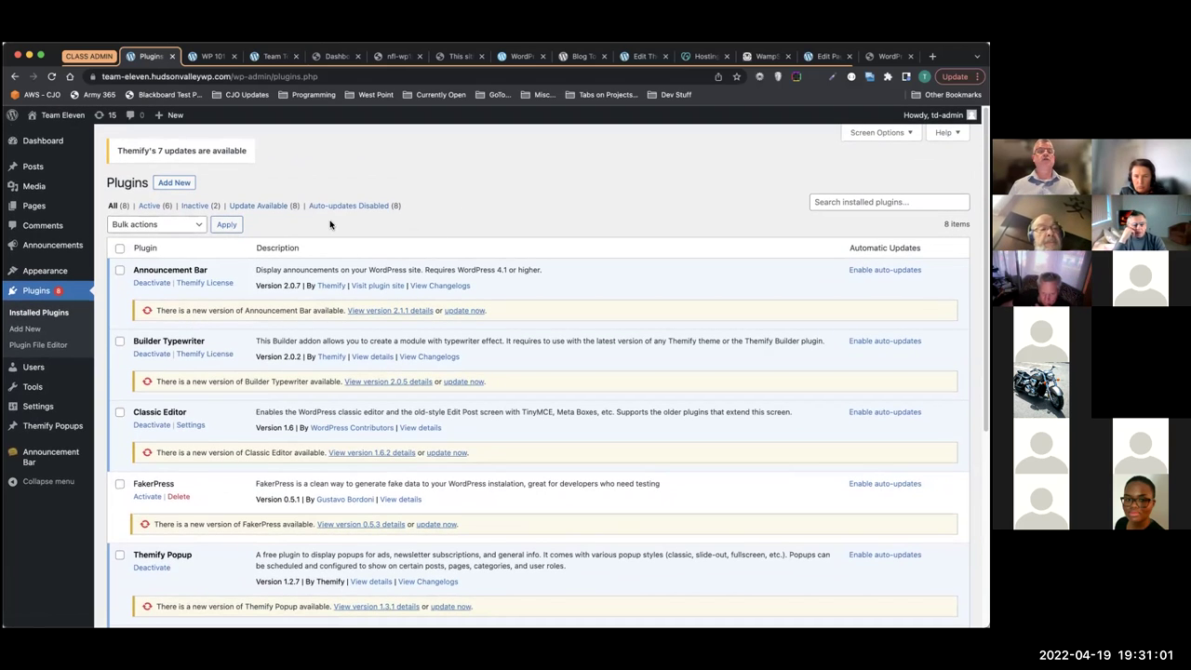
click(182, 185)
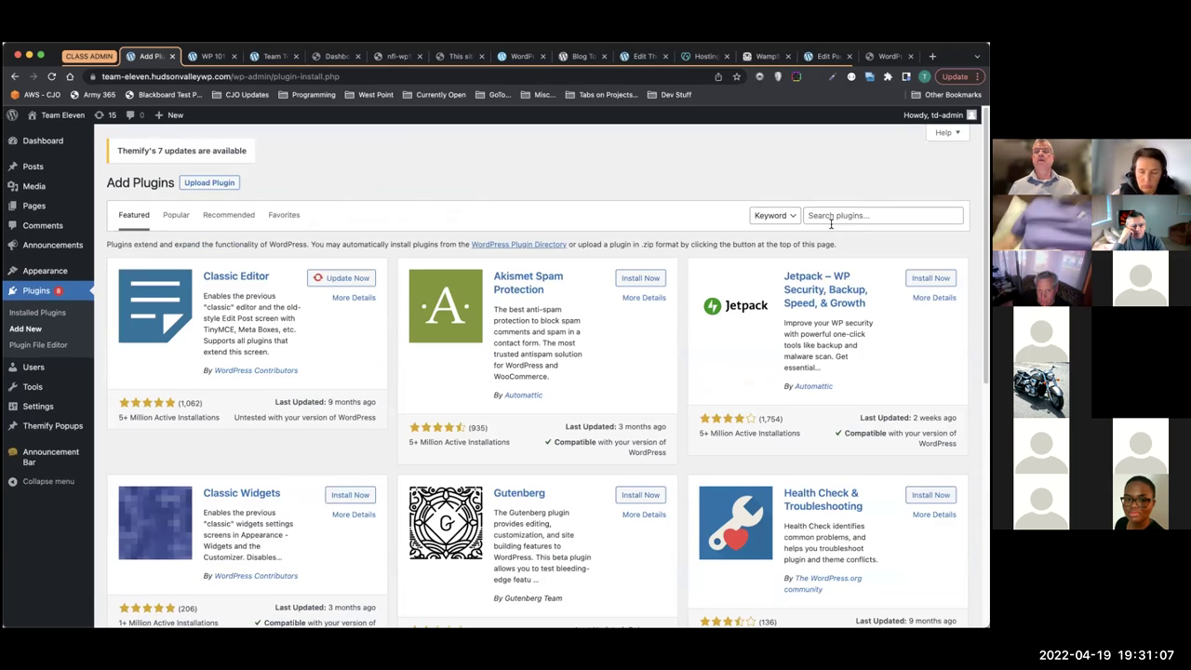
click(833, 217)
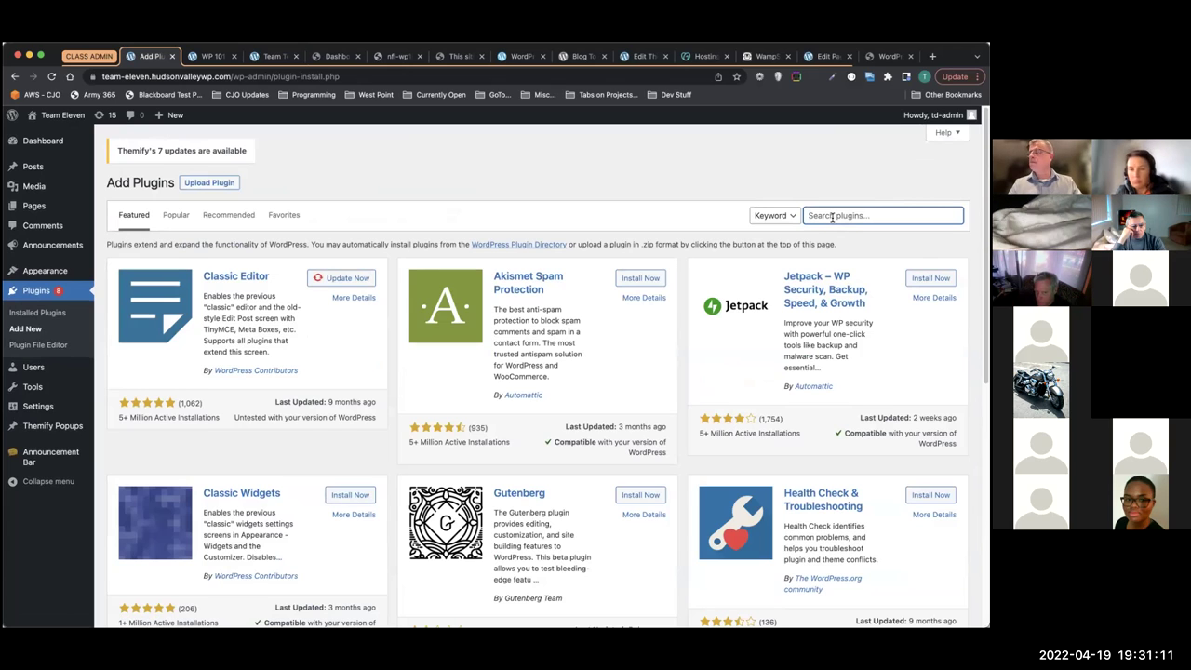
text(memi)
text(ership)
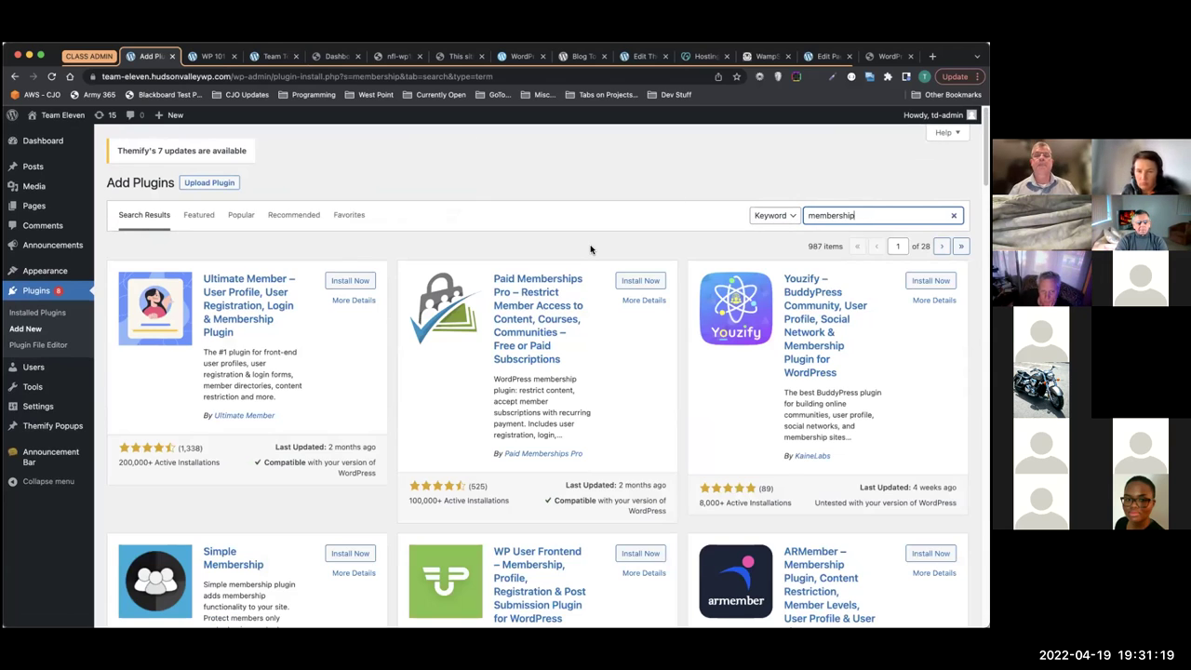
scroll(590, 249, down, 2)
scroll(588, 248, down, 1)
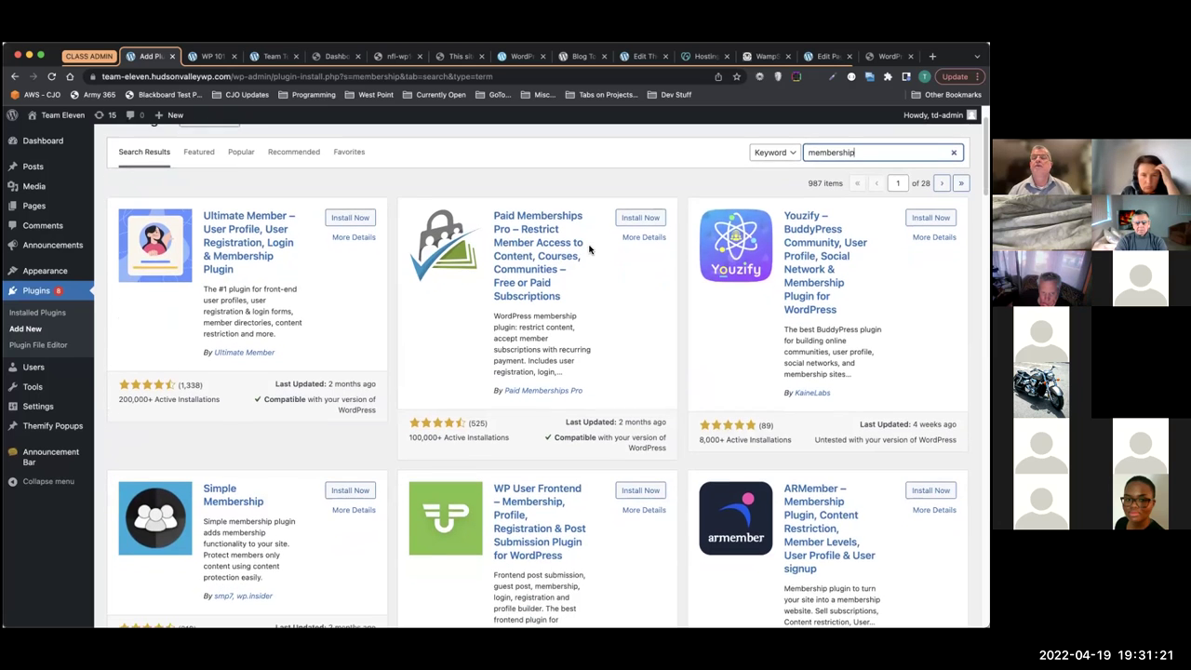
scroll(590, 249, up, 3)
double_click(814, 246)
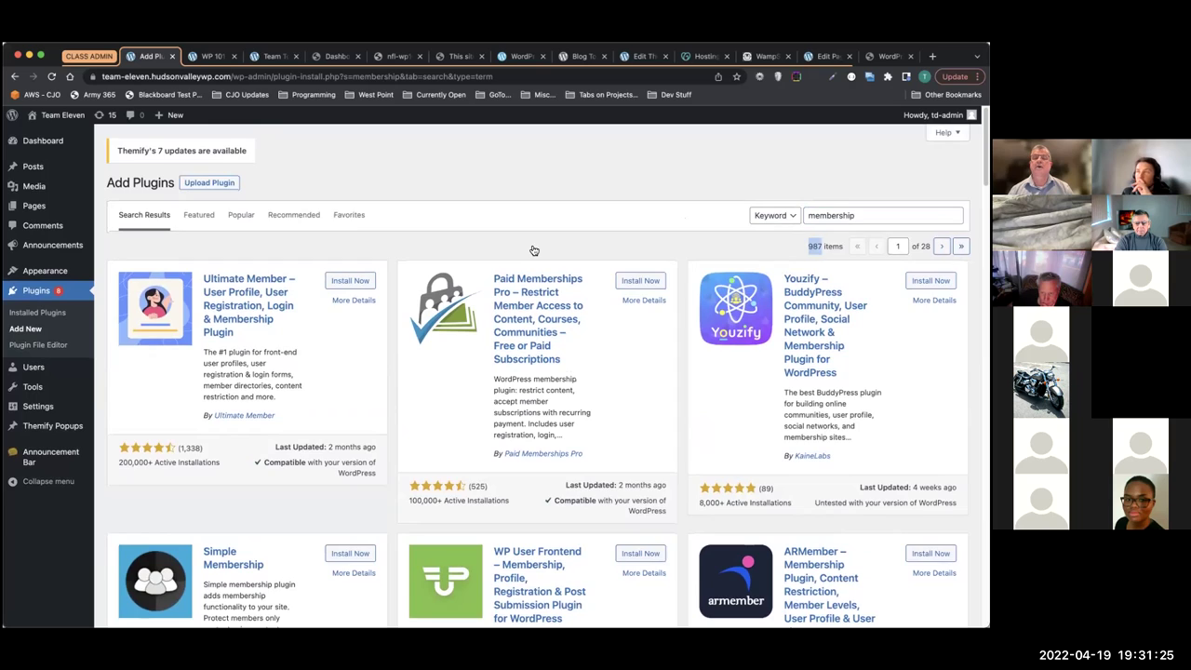
scroll(533, 250, down, 13)
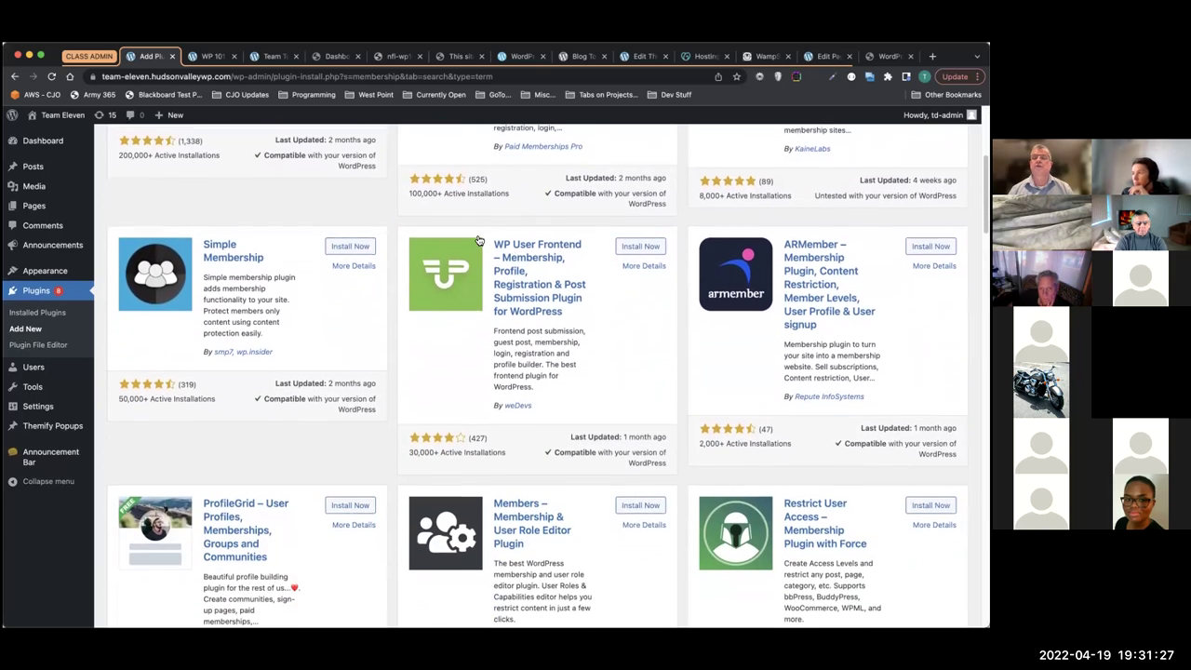
scroll(478, 240, down, 9)
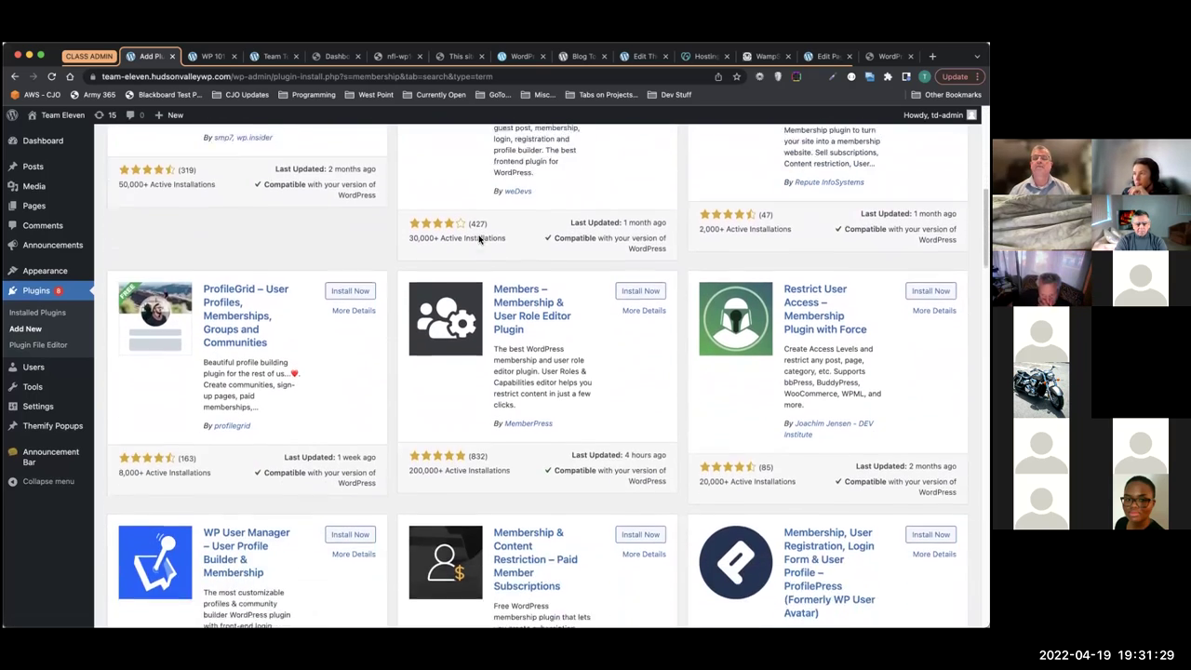
scroll(478, 240, down, 13)
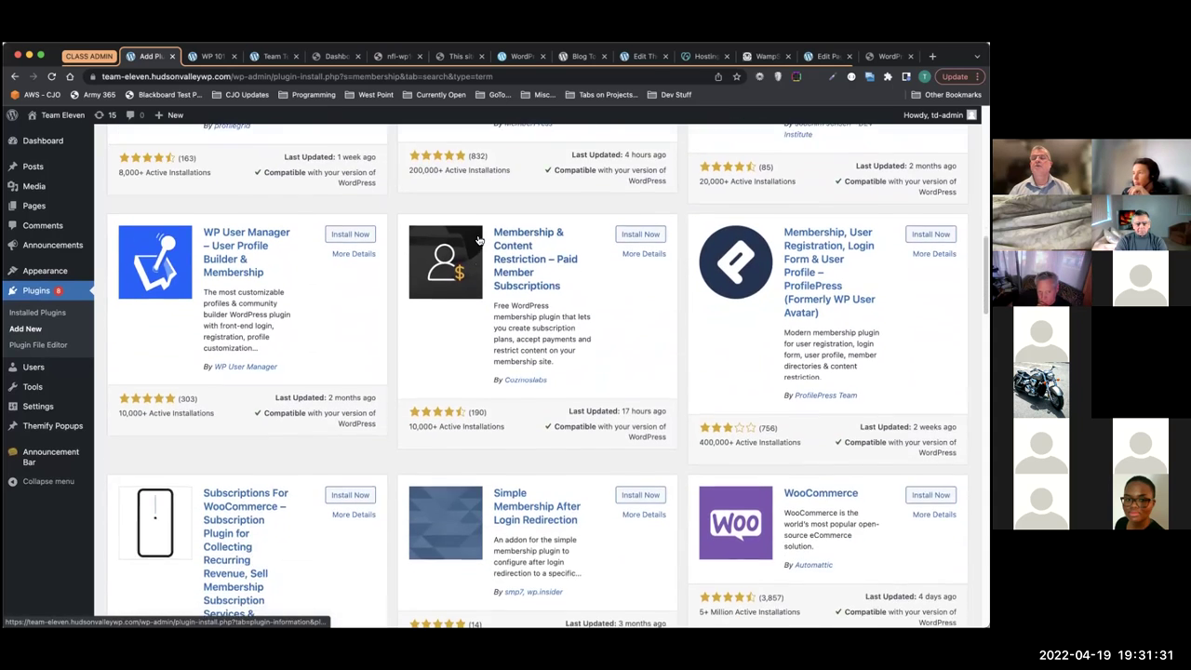
scroll(478, 240, down, 9)
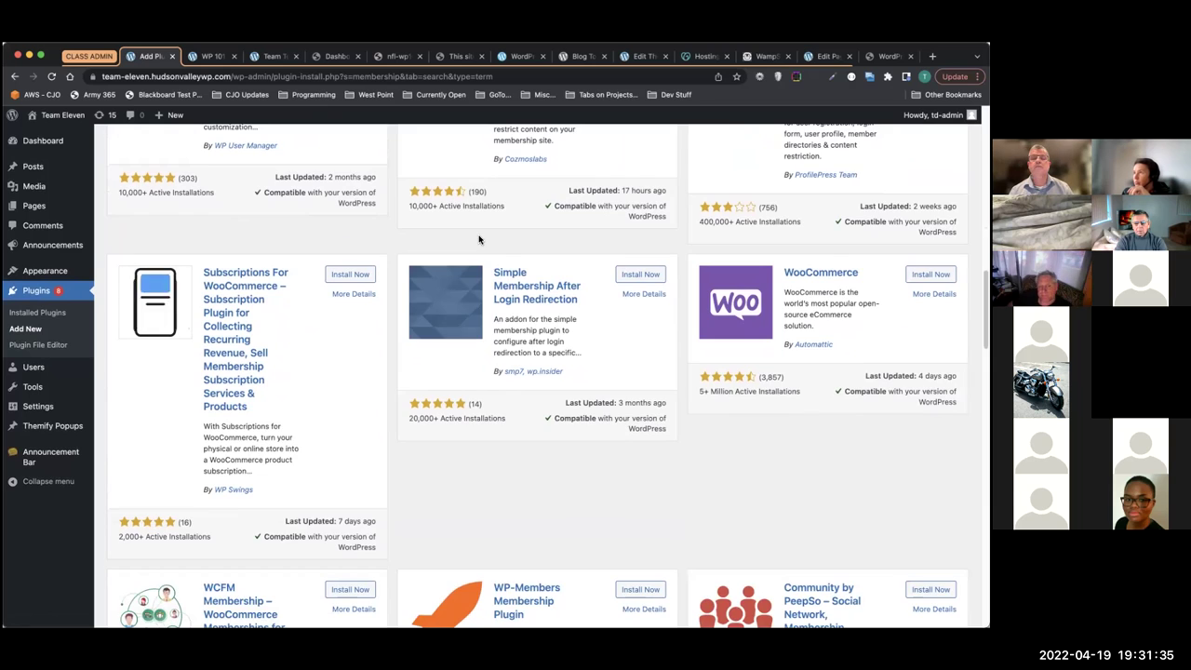
scroll(478, 240, up, 20)
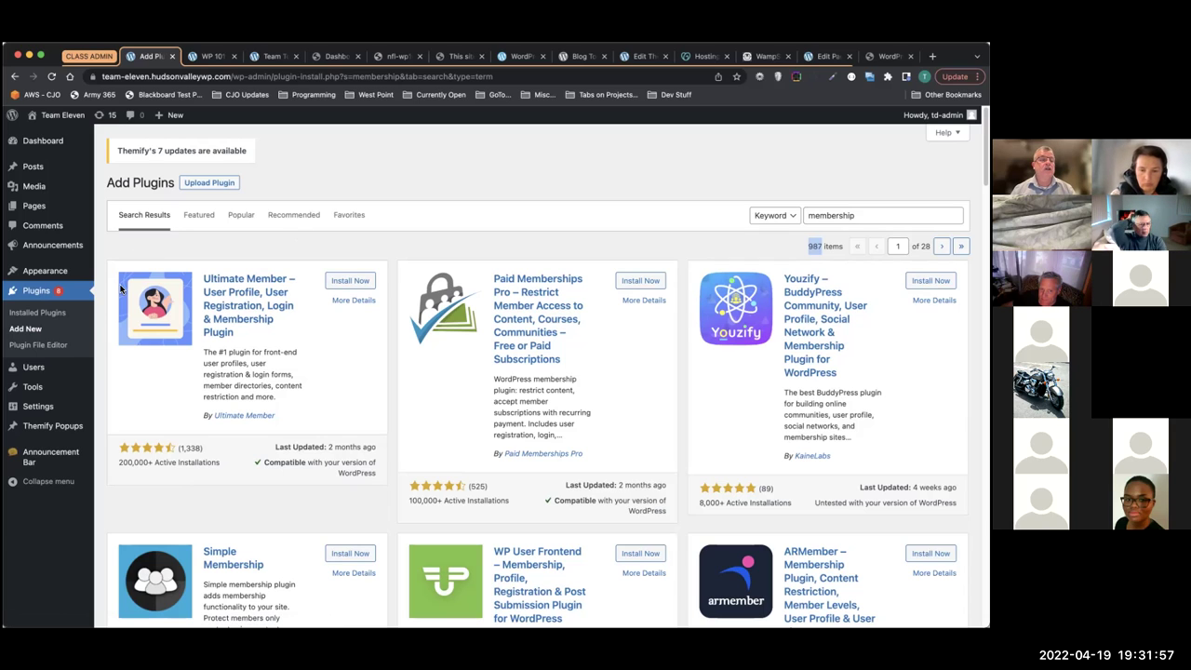
Open Builder Typewriter's templates/template-typewriter.php in the Plugin File Editor.
click(43, 346)
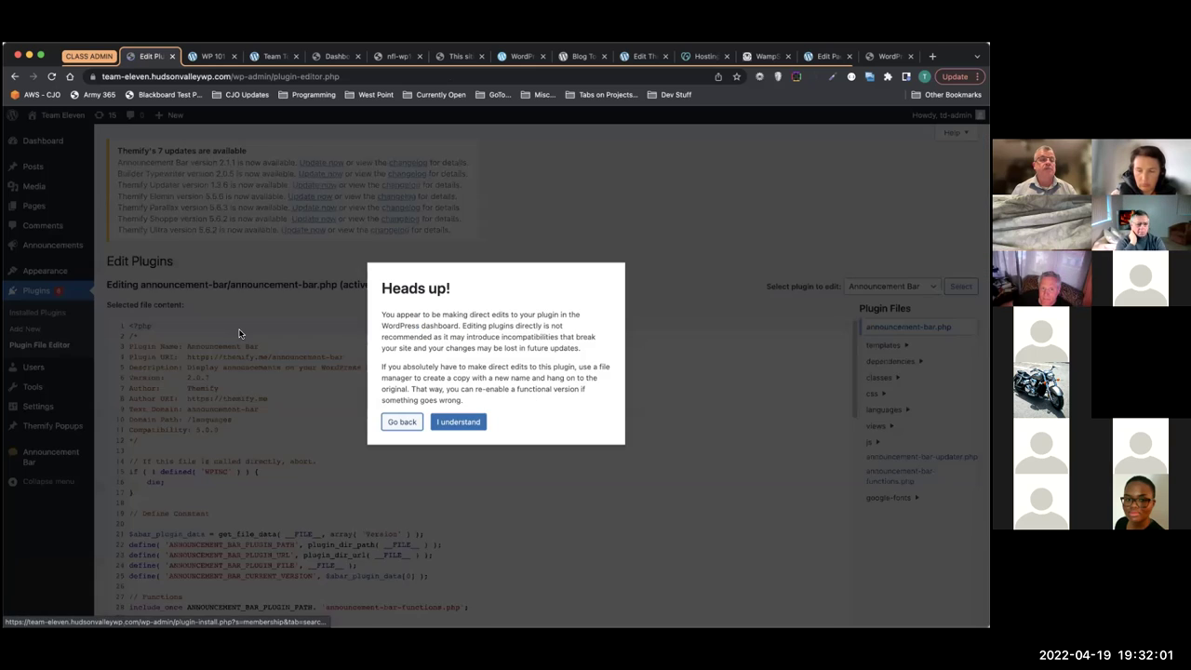
click(450, 420)
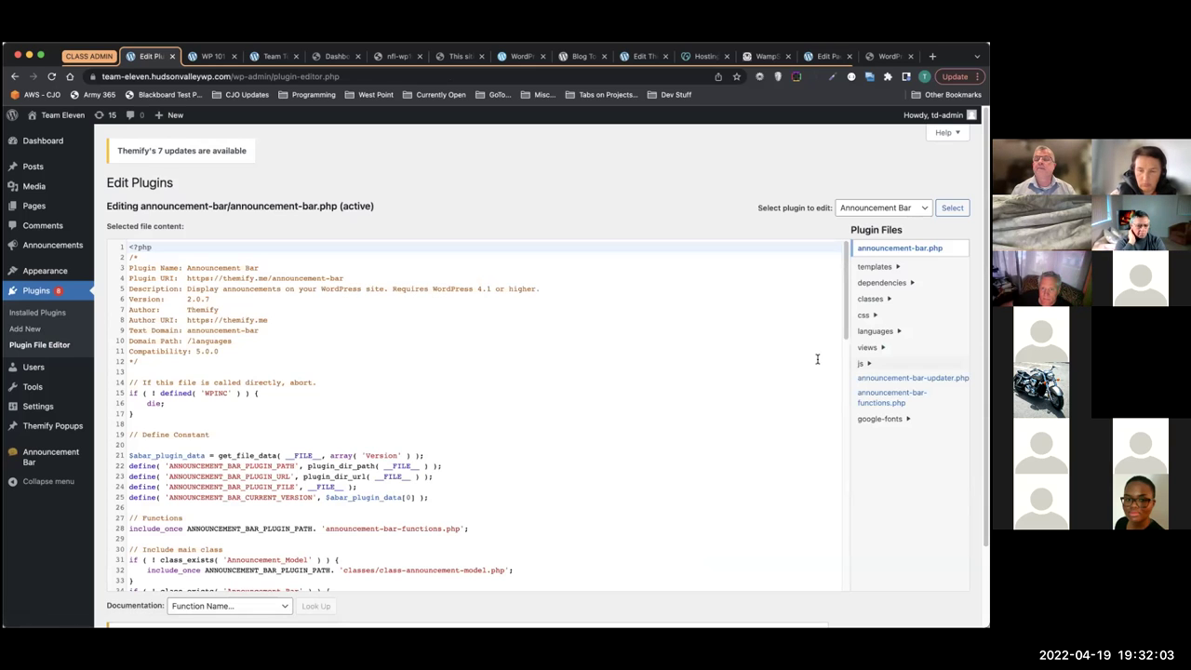
click(888, 208)
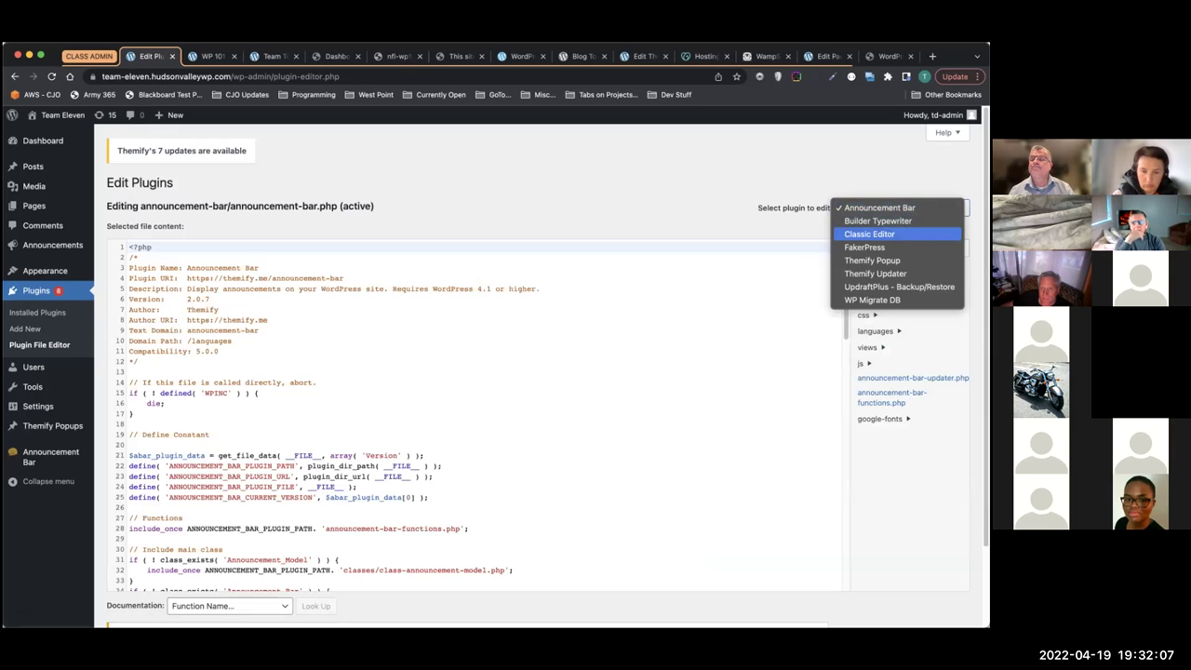
click(878, 222)
click(951, 208)
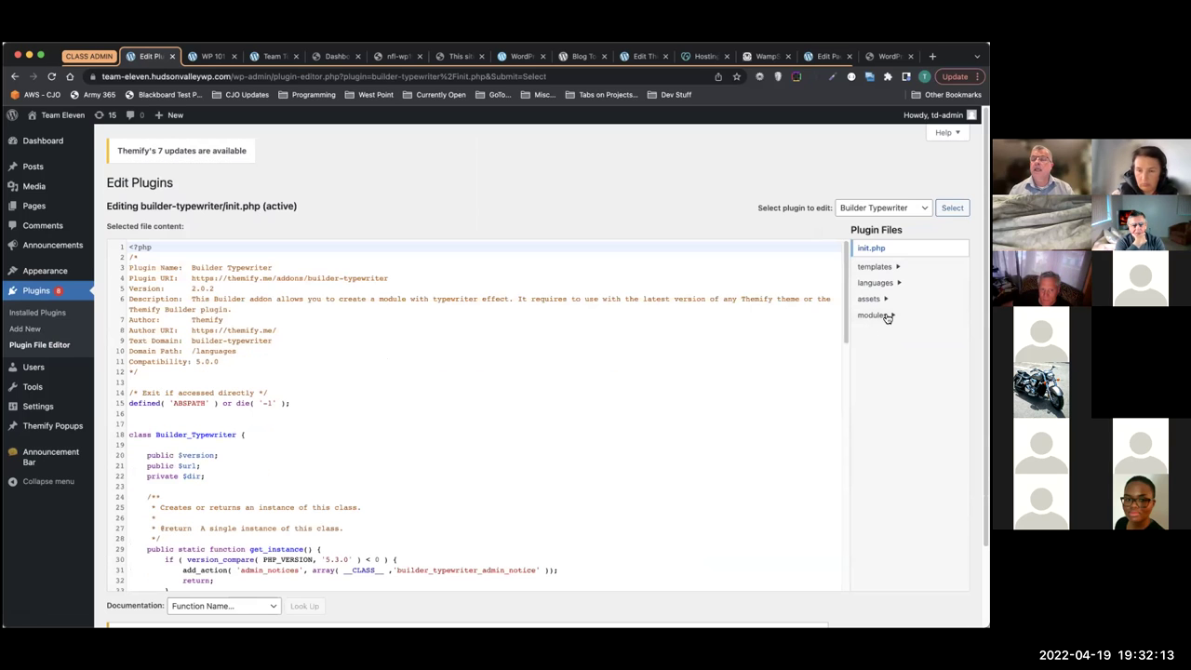
click(896, 267)
click(905, 281)
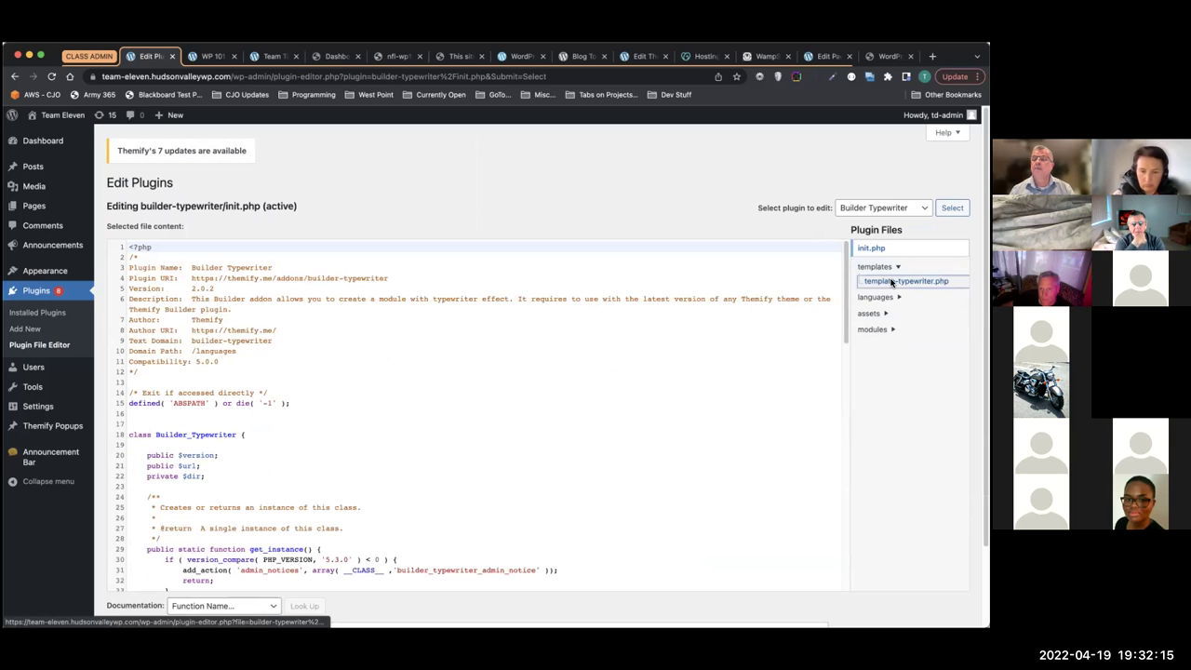
Overwrite the span_border_right_width key on line 39 with 'barw'.
scroll(395, 445, down, 1)
scroll(395, 445, down, 10)
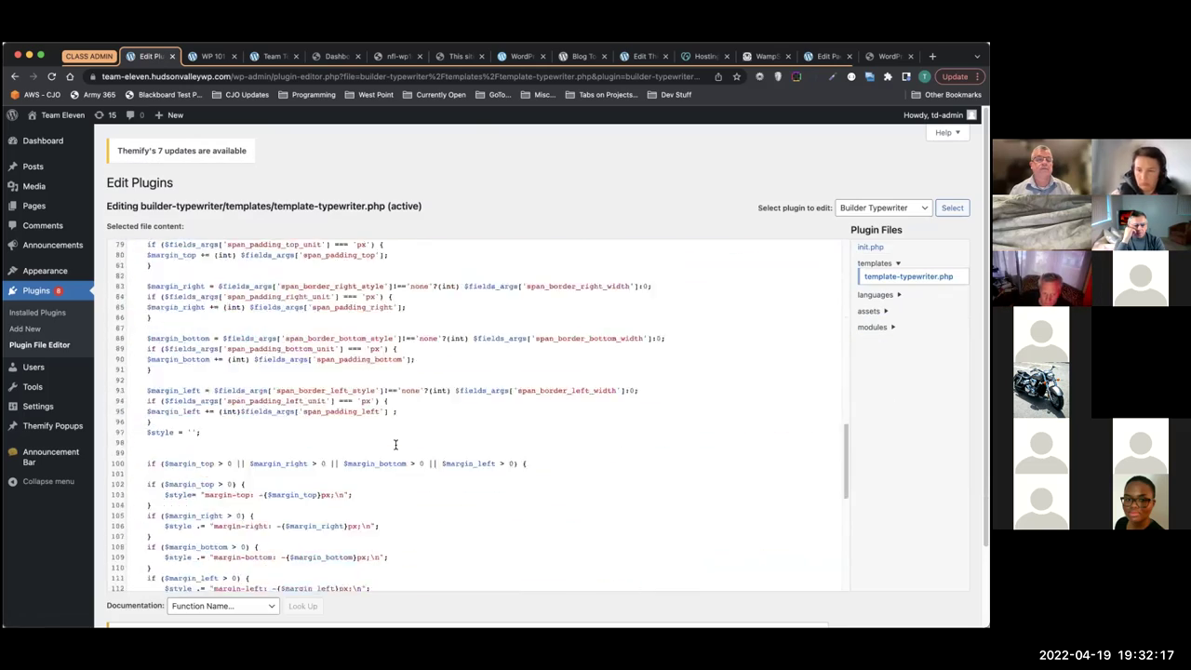
scroll(395, 445, up, 8)
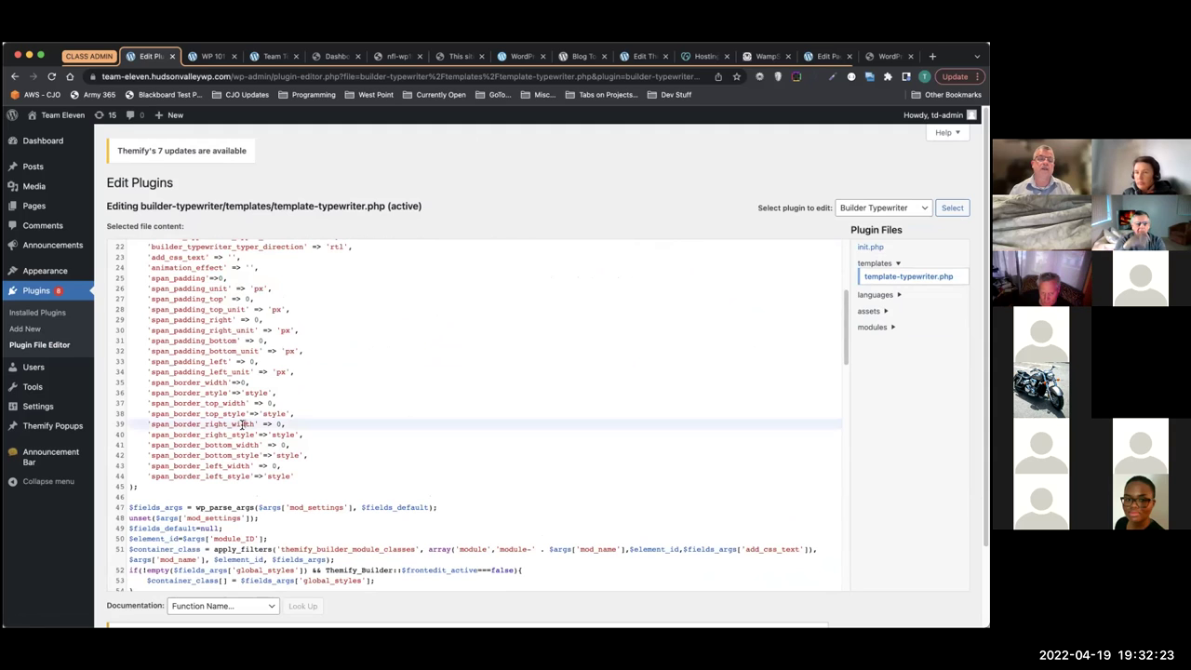
double_click(238, 424)
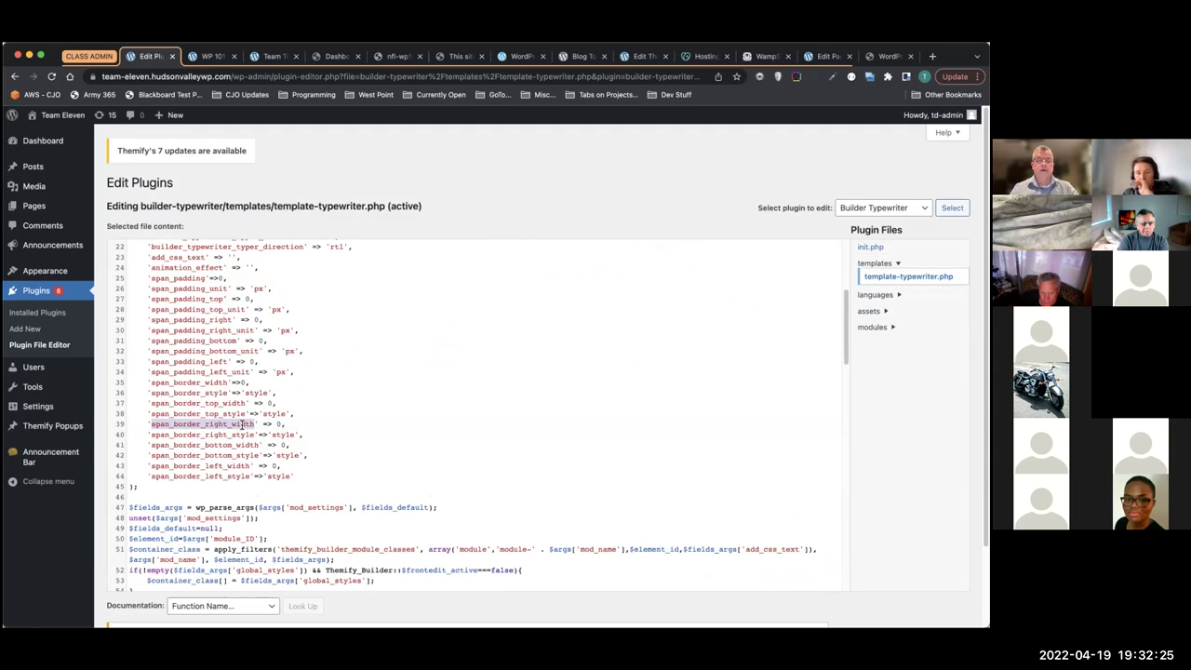
text(ba)
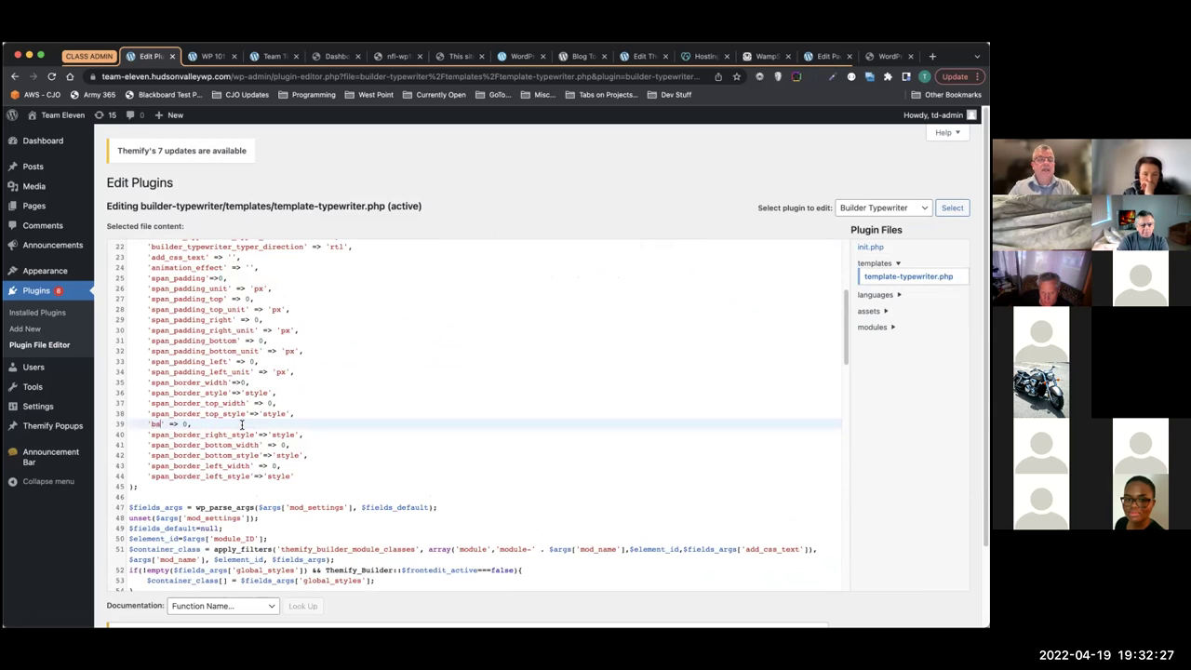
text(rw)
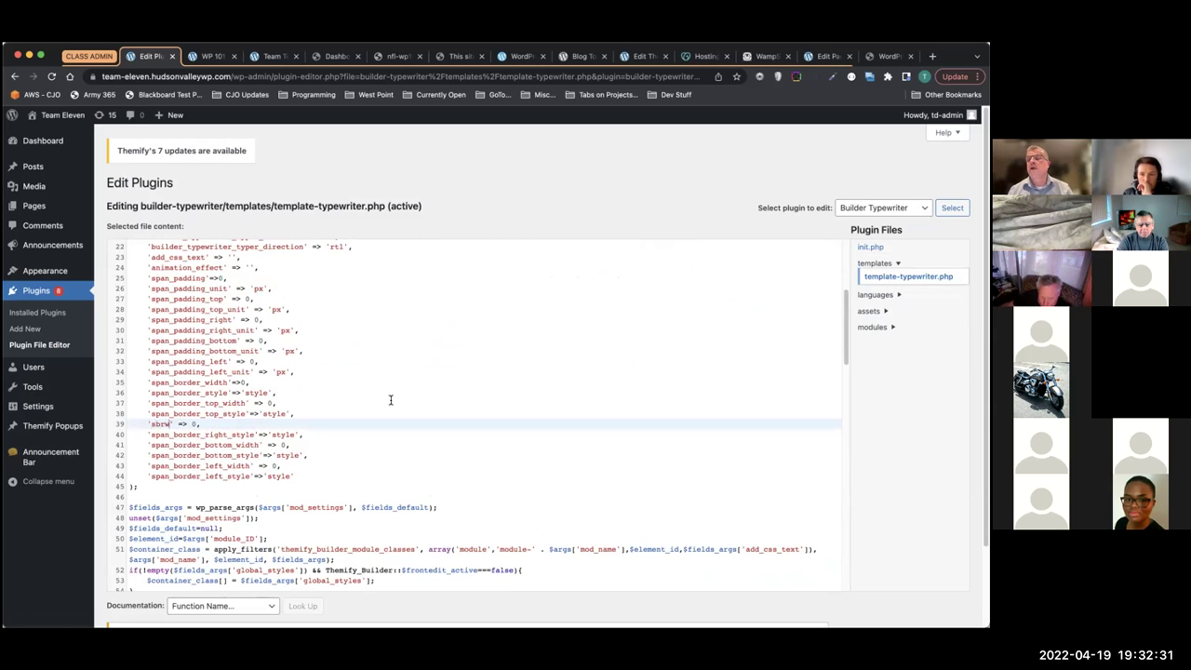
Expand the modules and assets folders, then navigate back from the editor.
click(892, 327)
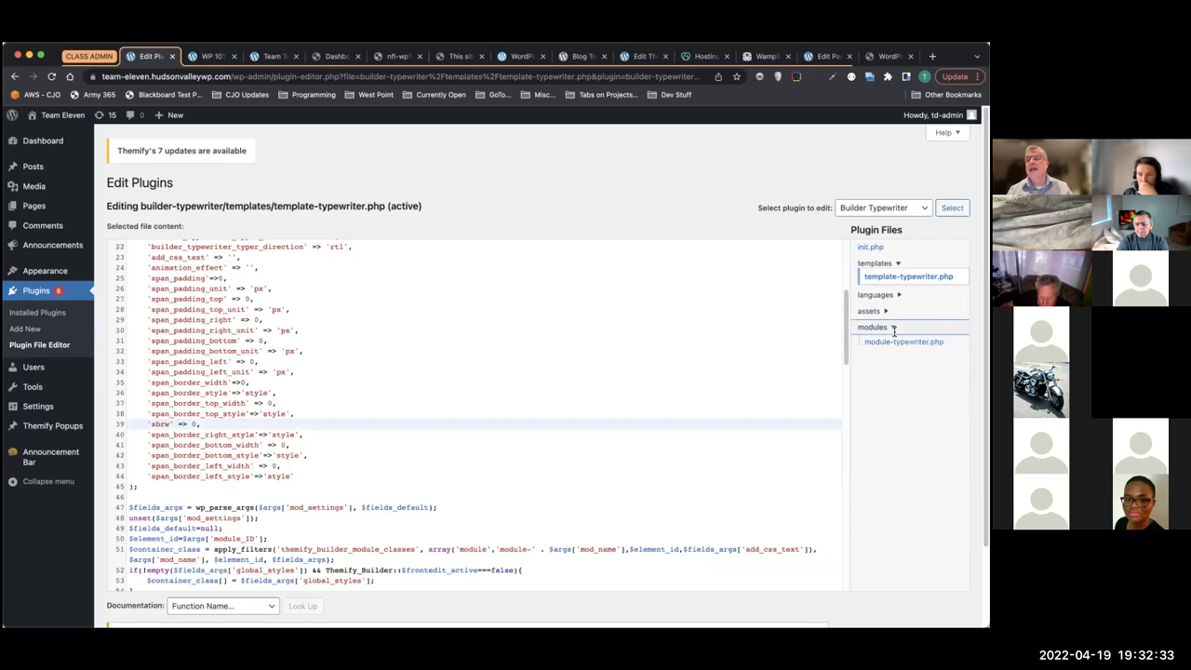
click(888, 313)
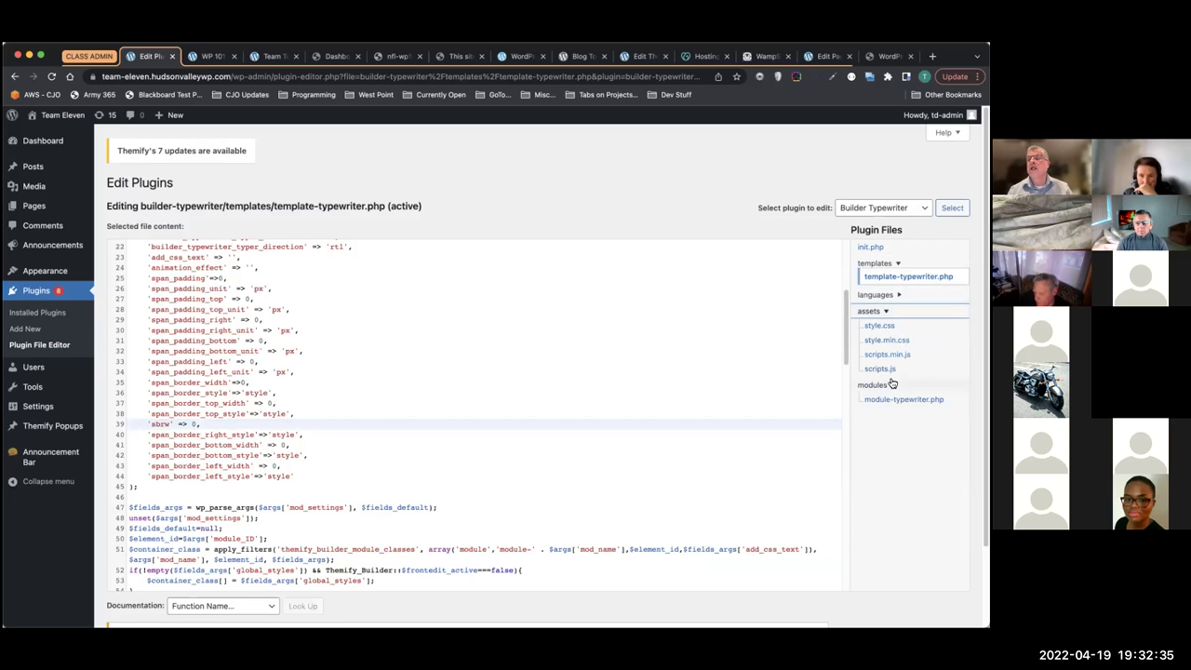
scroll(476, 201, down, 2)
scroll(475, 202, up, 5)
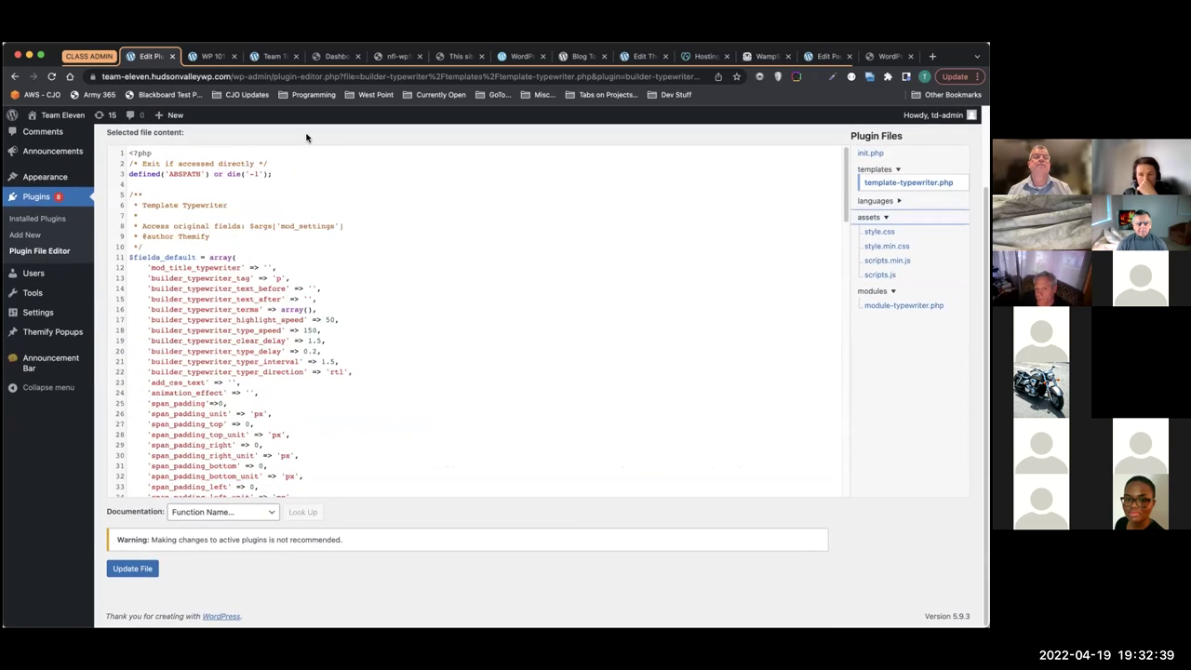
click(91, 96)
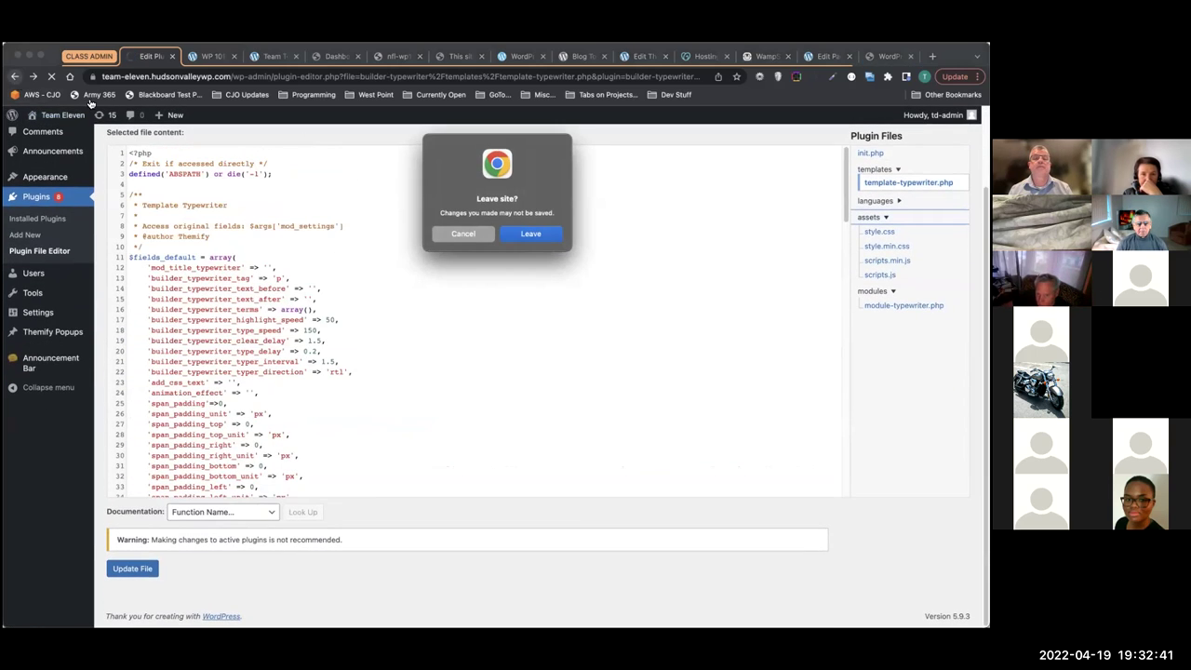
Leave without saving and compare Paid Memberships Pro's and Ultimate Member's ratings and installs.
click(528, 234)
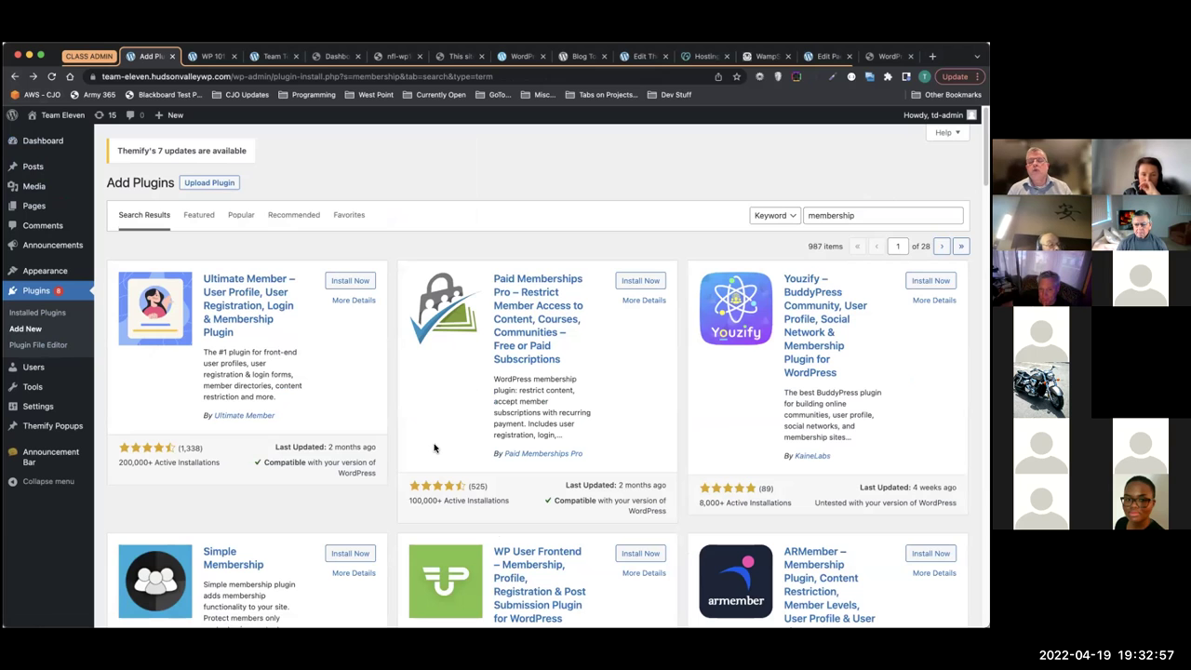
scroll(433, 447, down, 2)
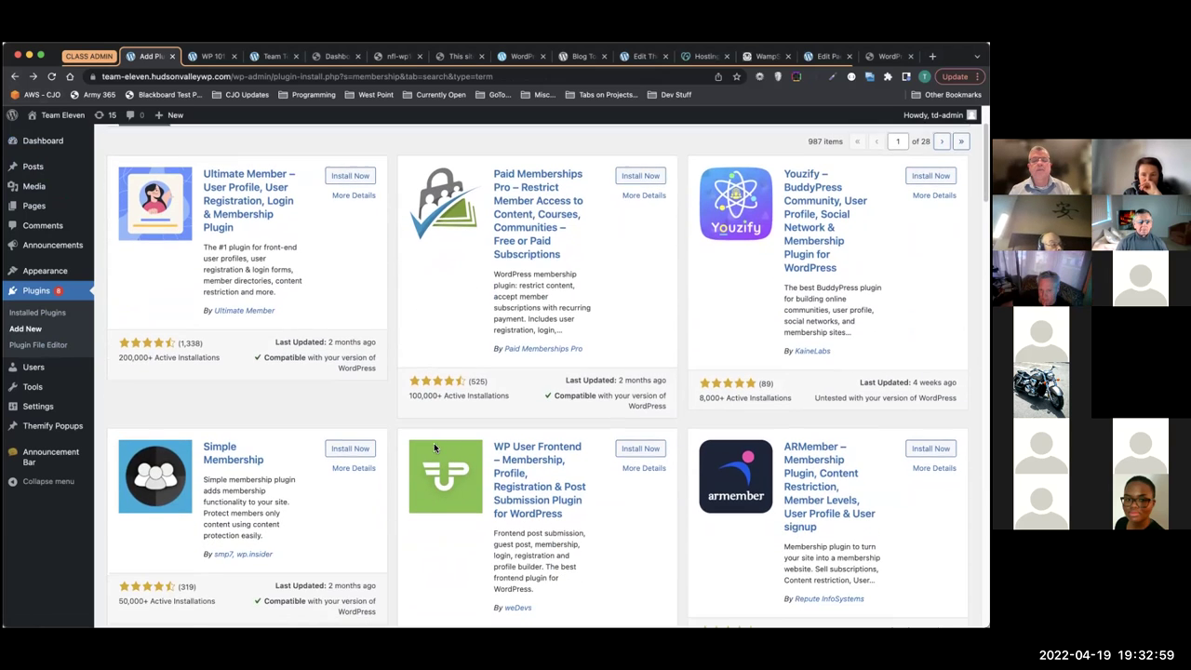
drag(405, 394, 511, 396)
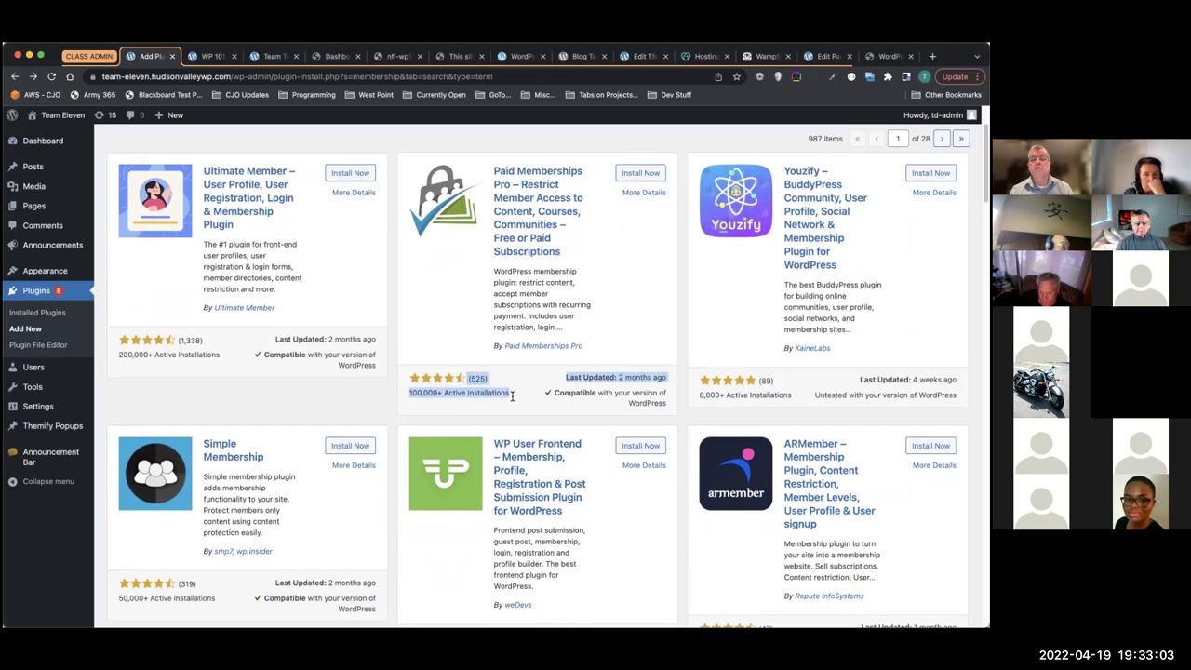
drag(116, 355, 223, 354)
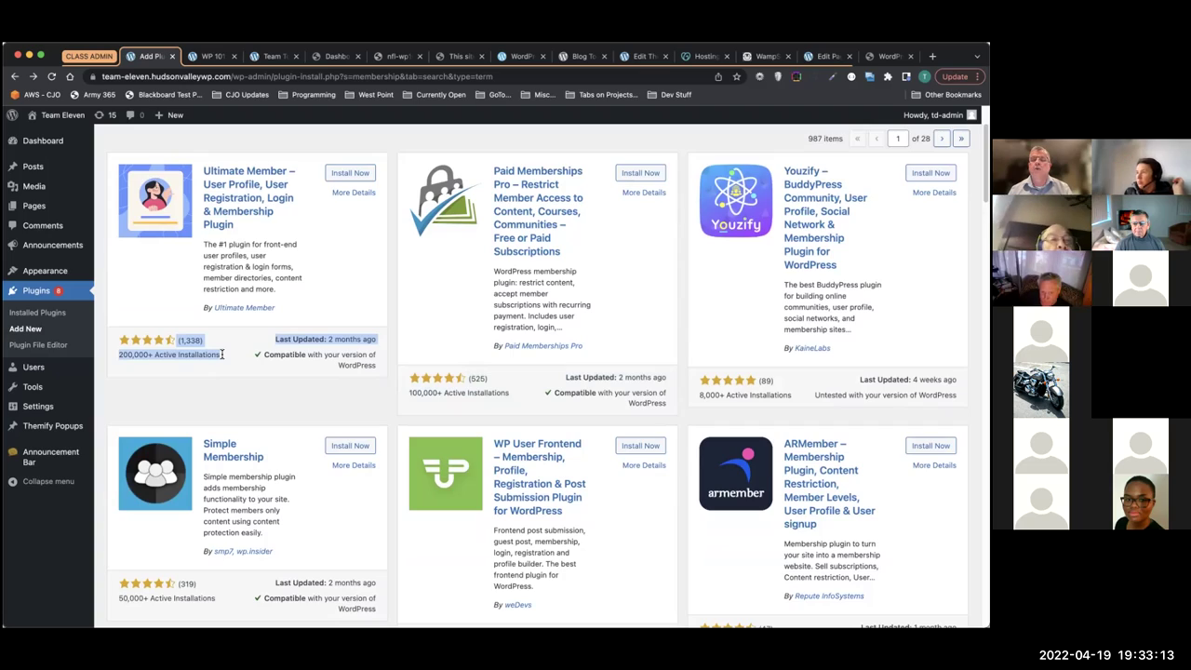
scroll(223, 353, down, 5)
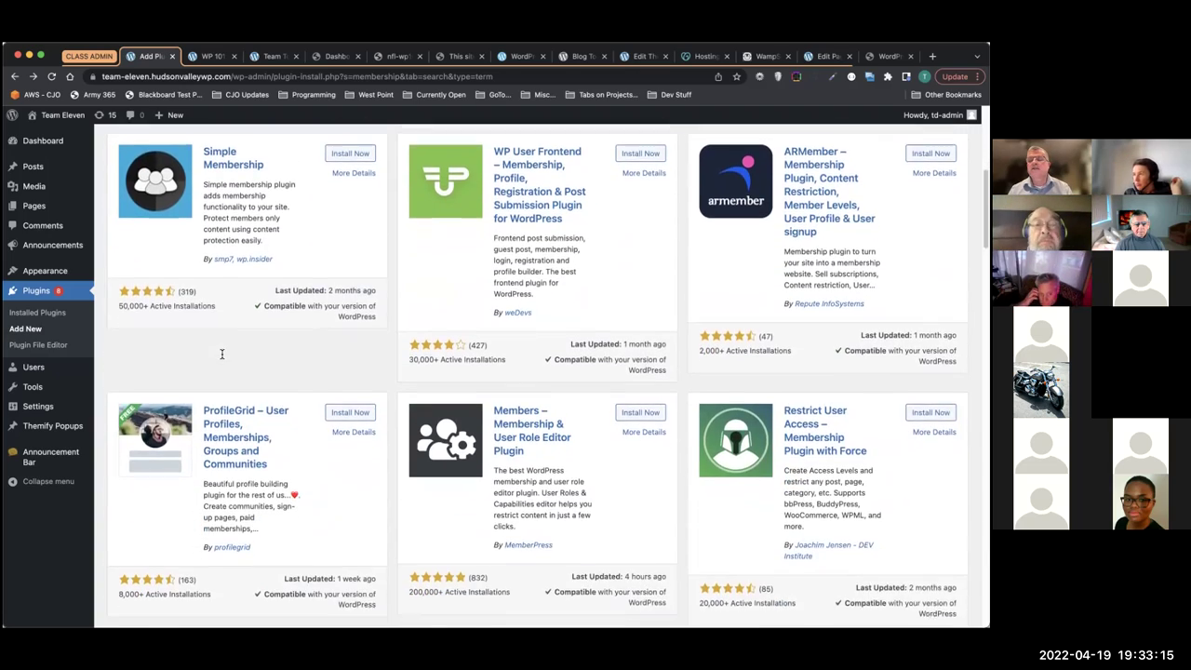
scroll(222, 353, down, 15)
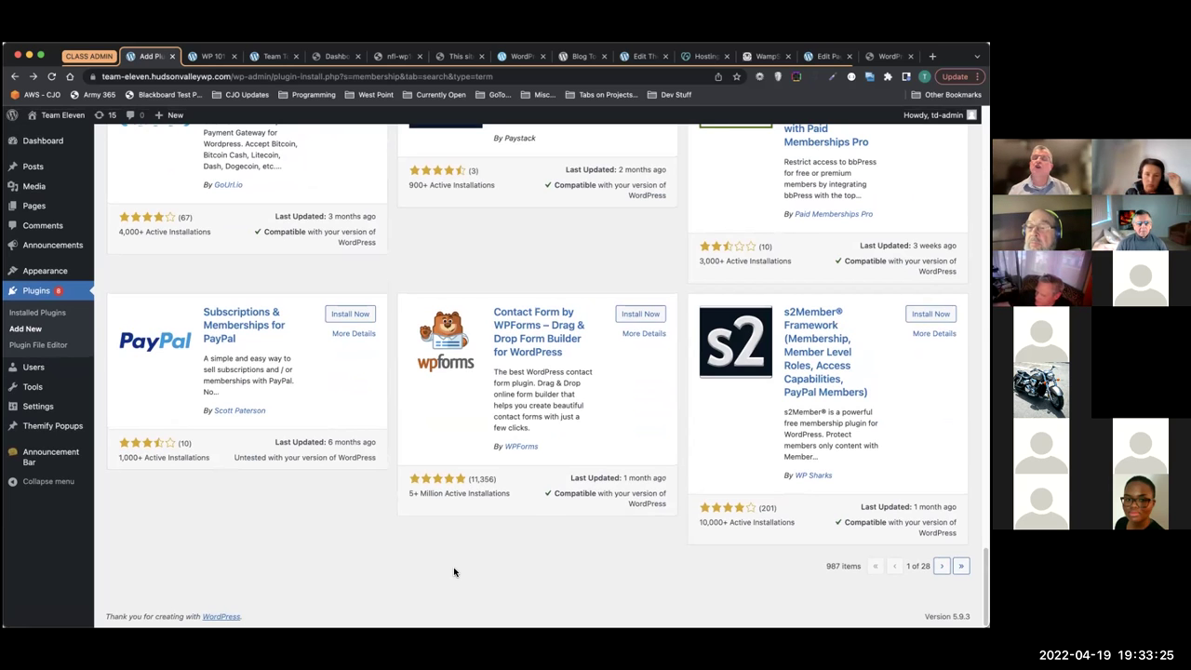
scroll(513, 269, up, 15)
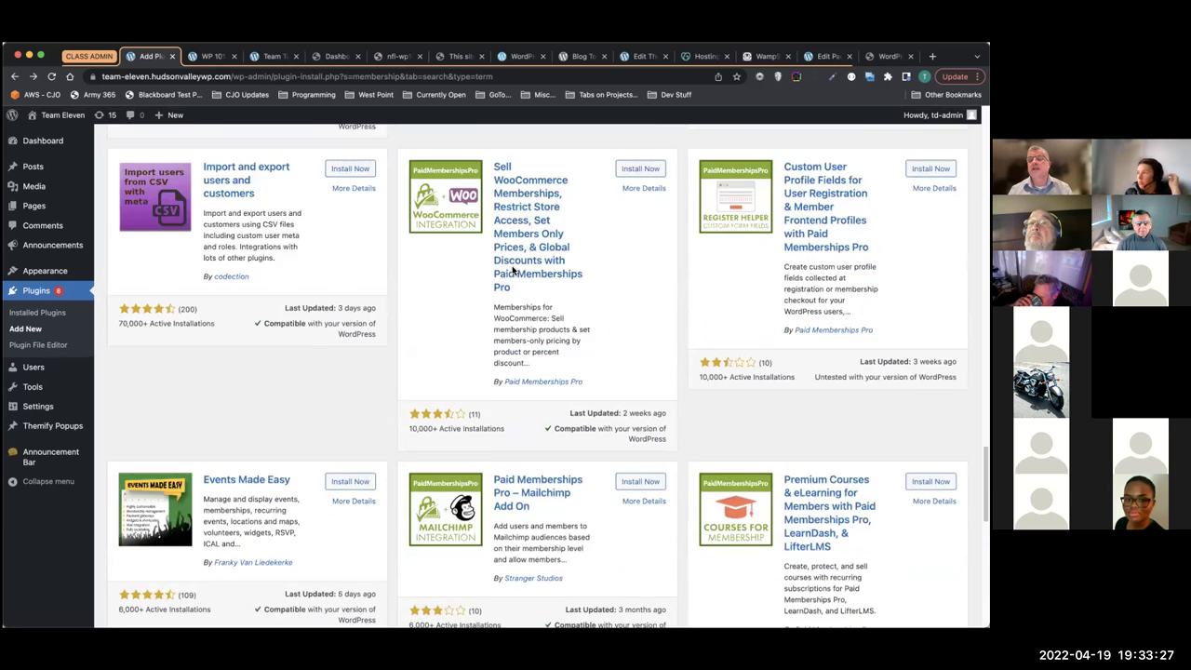
scroll(512, 269, up, 10)
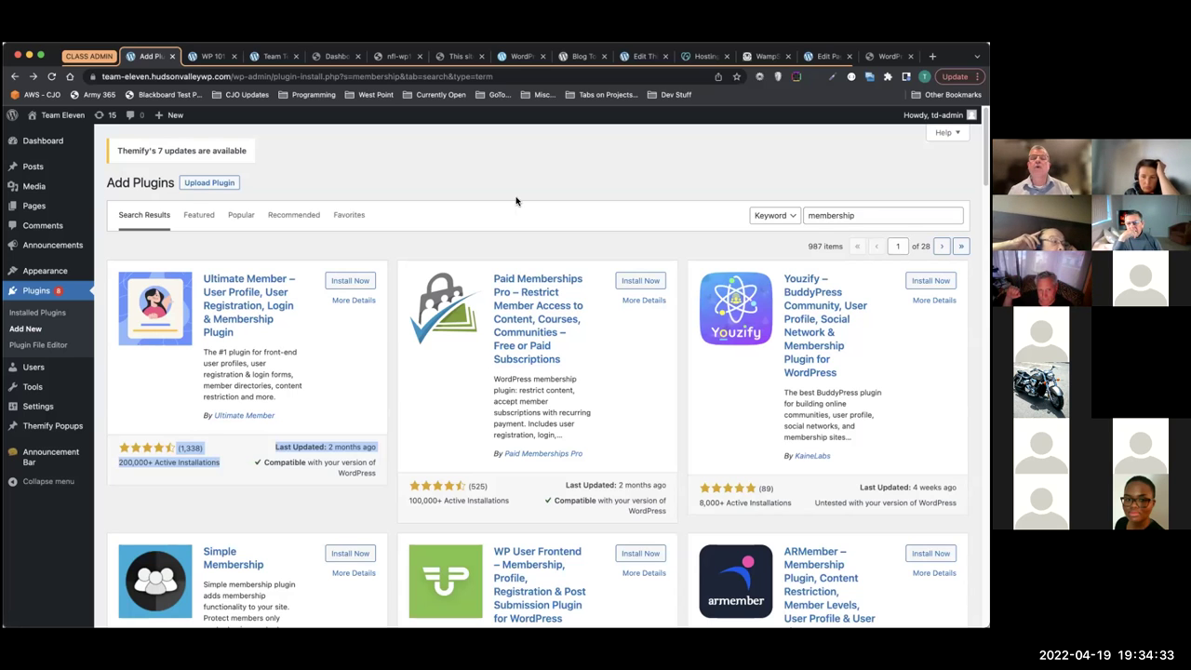
scroll(511, 182, up, 3)
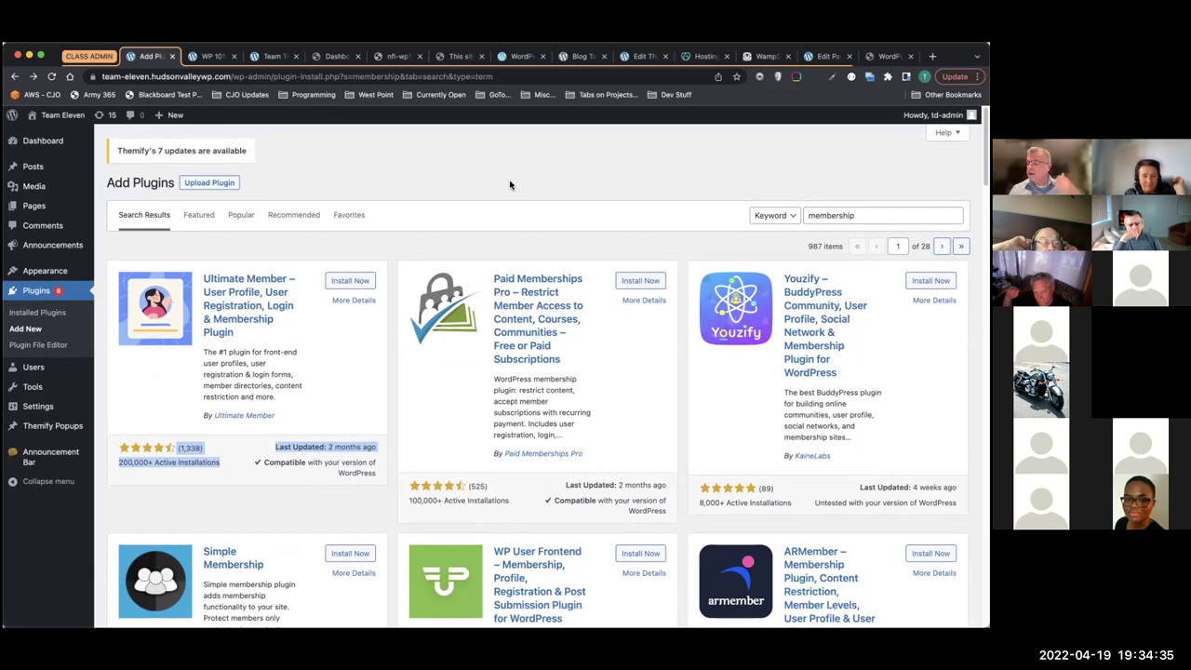
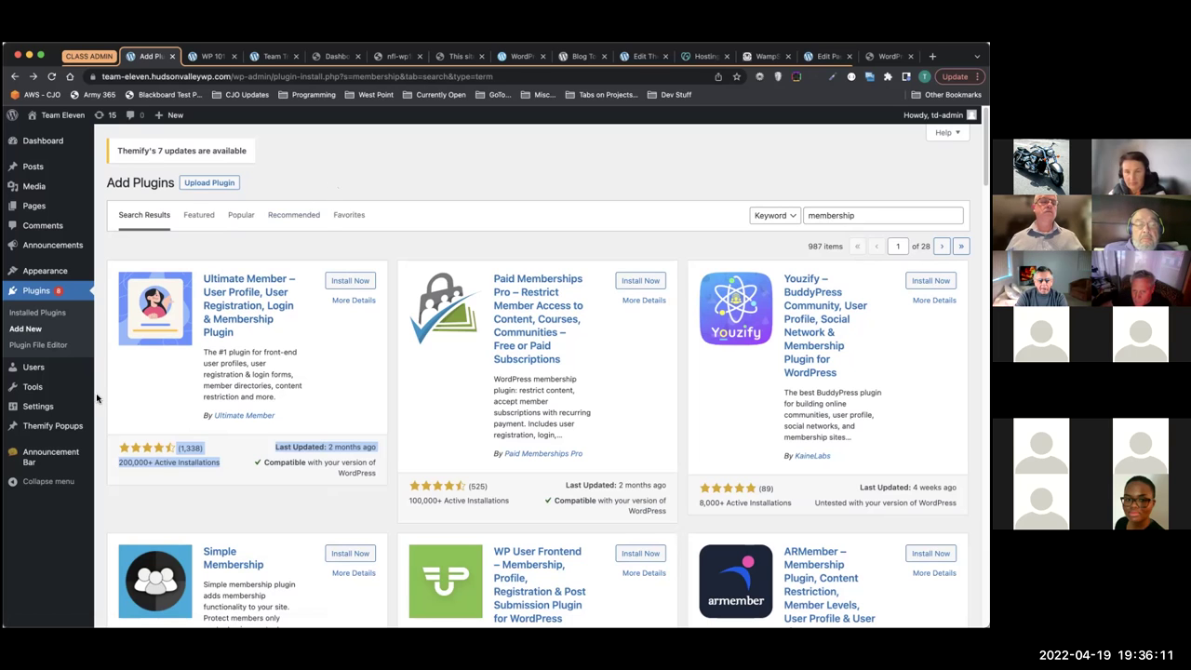
Go to Appearance > Themes and scroll through the nine installed theme cards.
scroll(97, 398, down, 2)
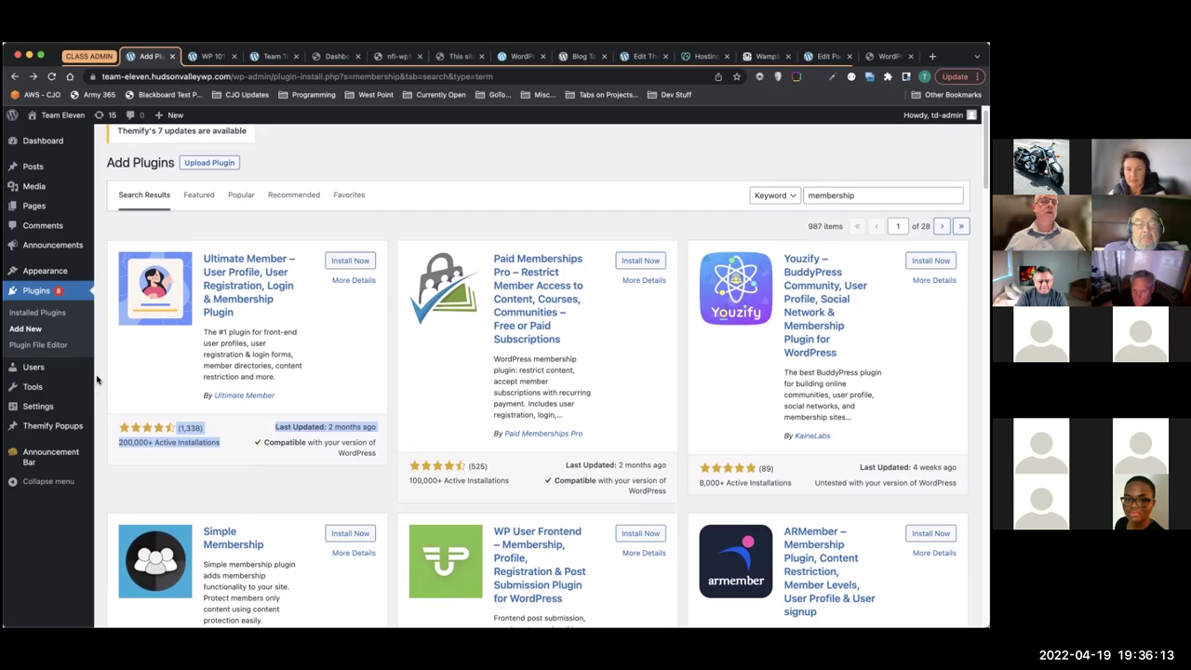
mouse_move(63, 272)
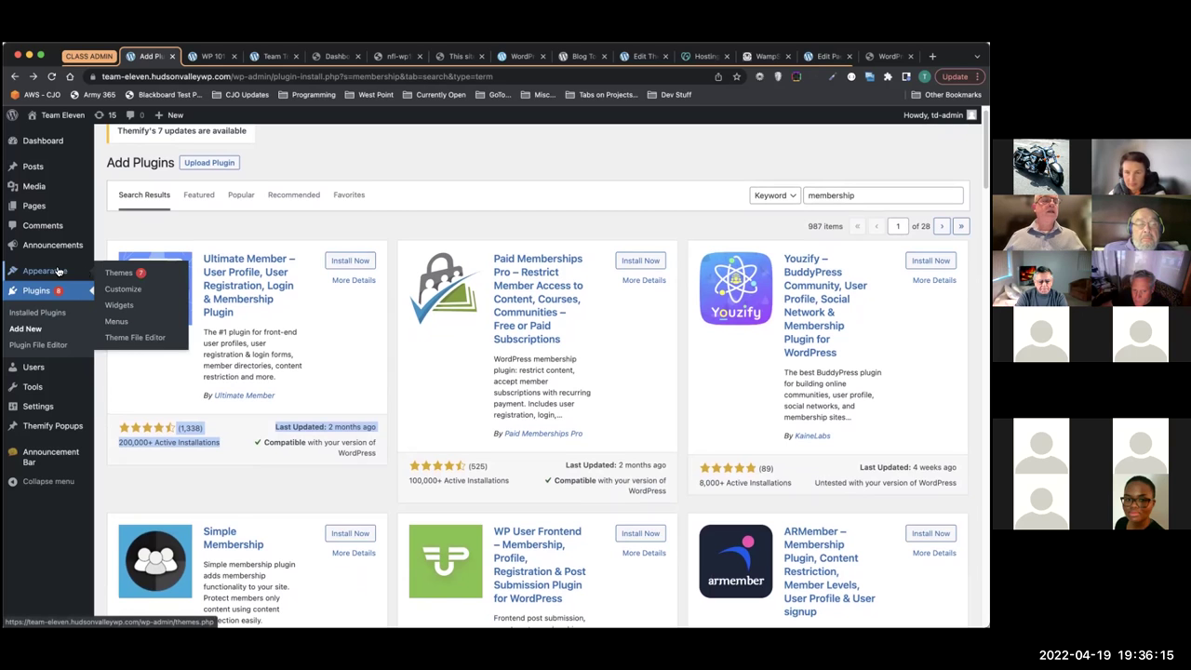
click(119, 276)
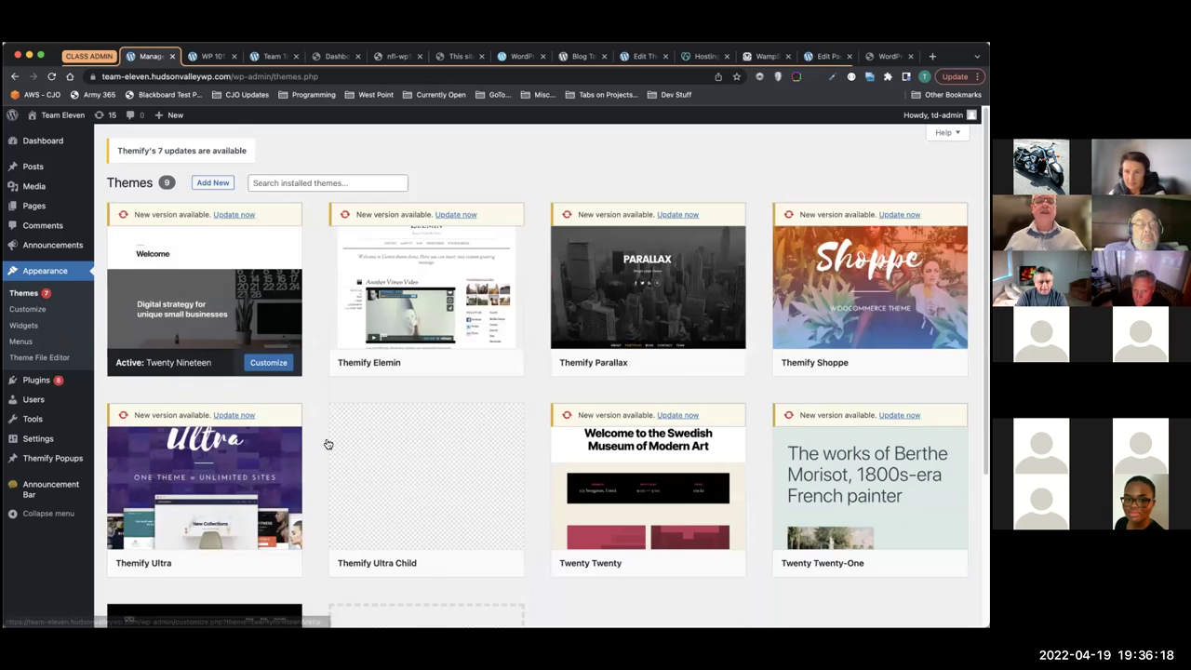
mouse_move(436, 492)
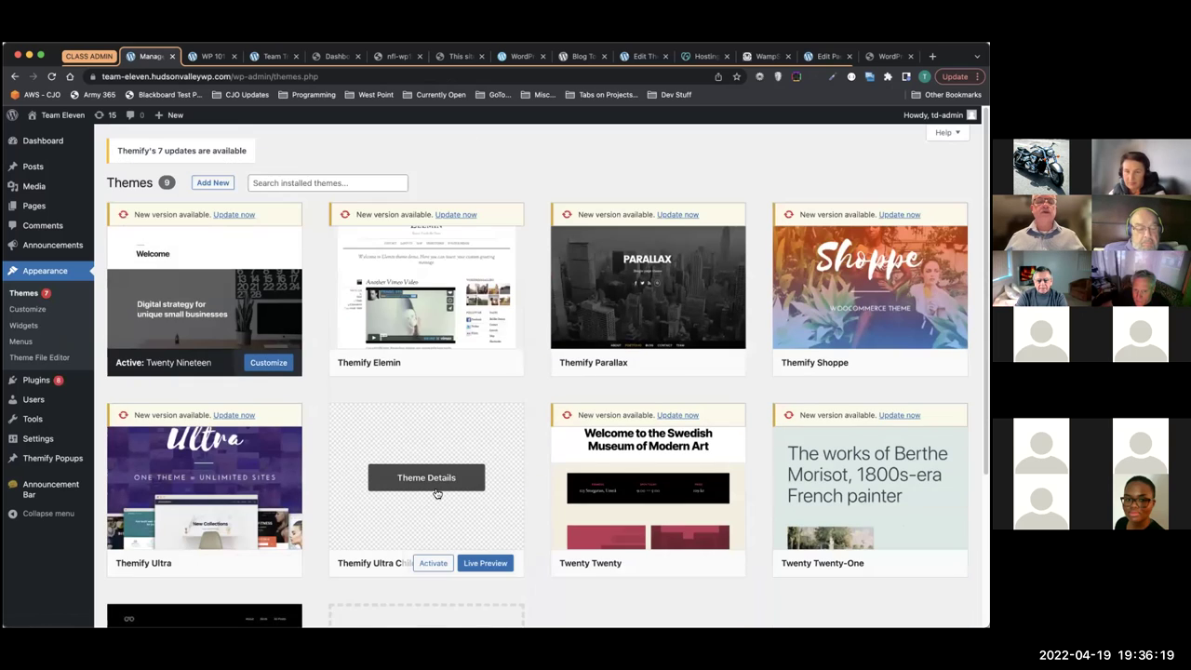
scroll(436, 492, down, 2)
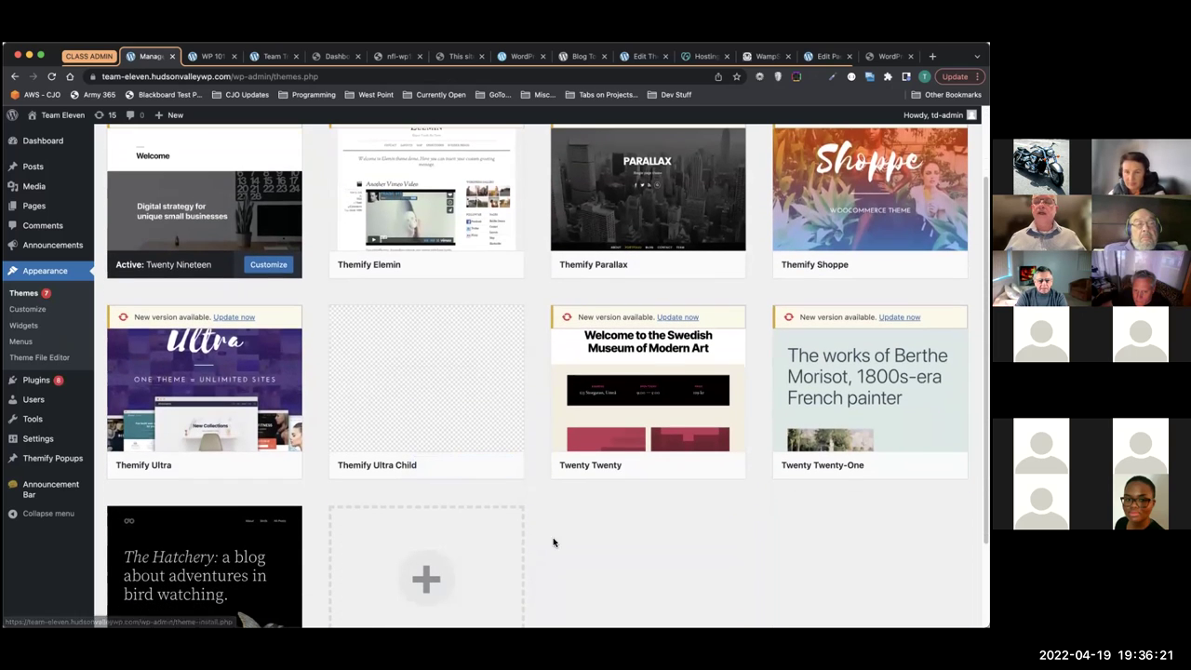
scroll(622, 537, down, 3)
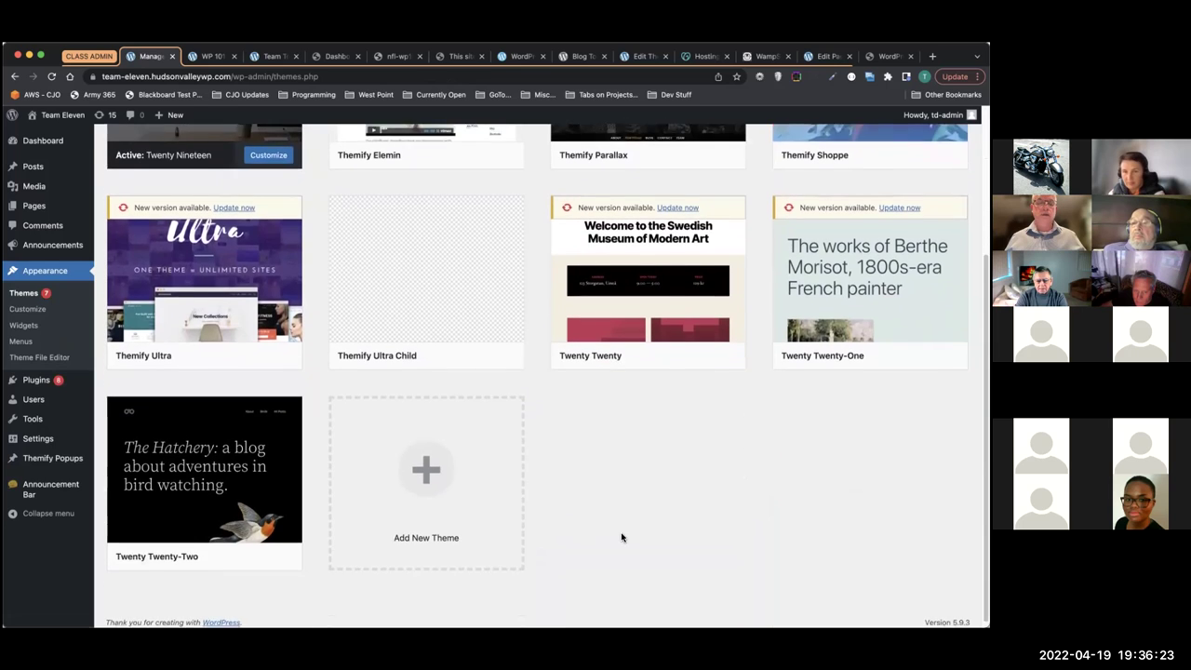
scroll(622, 536, up, 3)
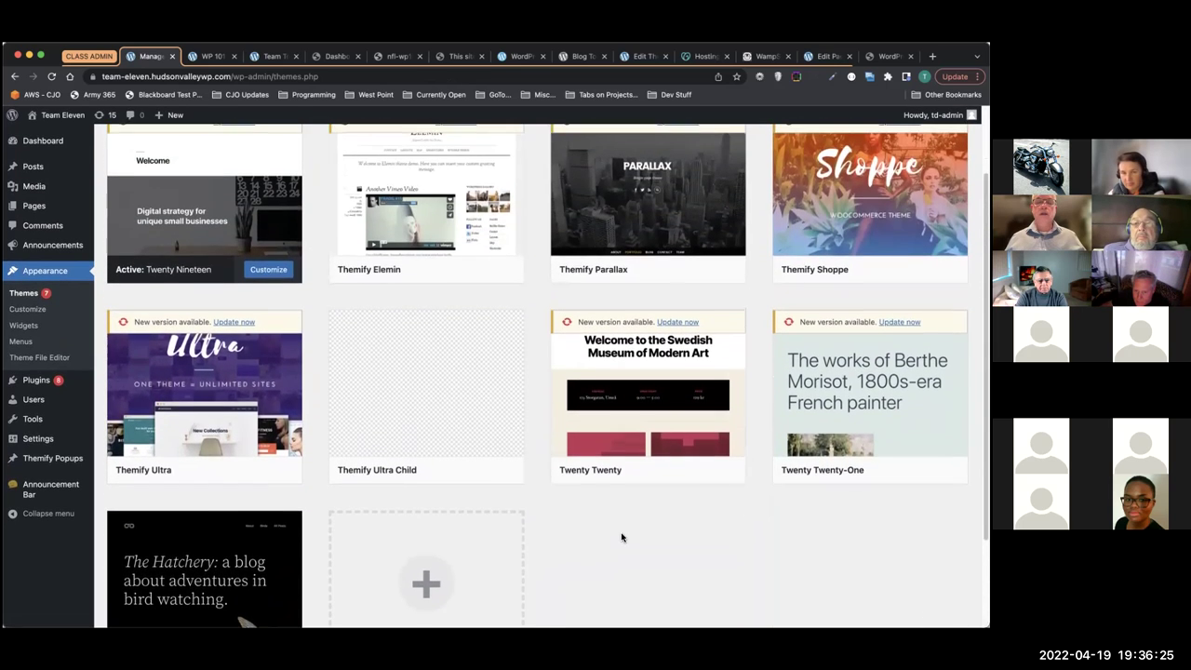
scroll(621, 537, up, 1)
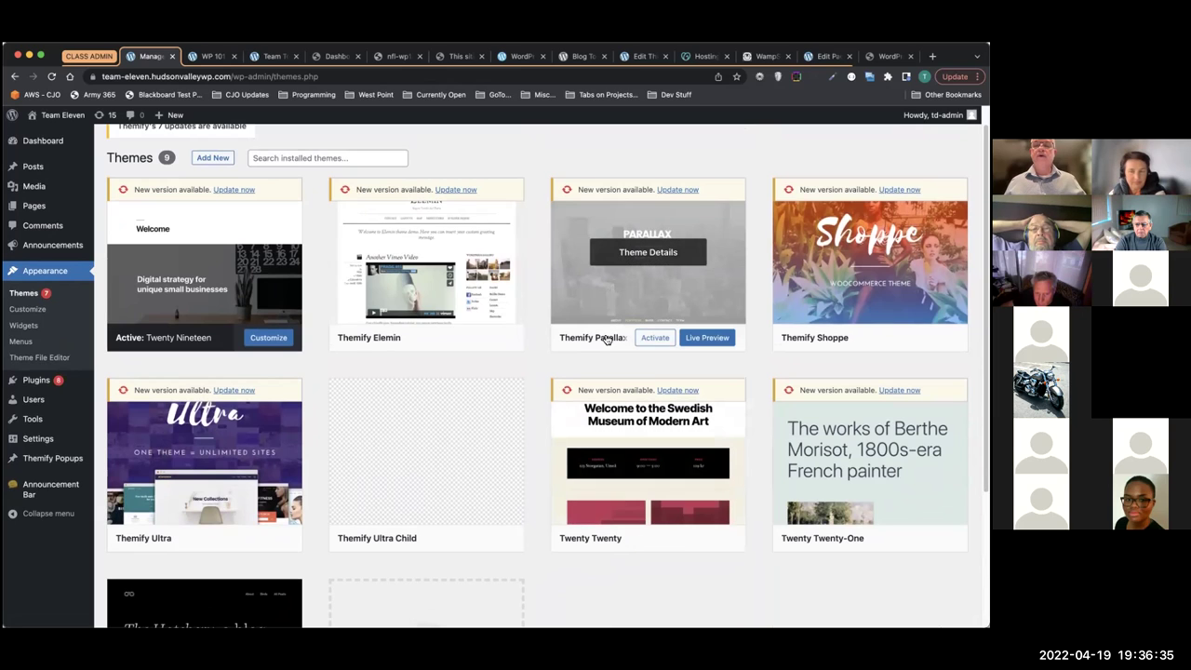
Activate Themify Parallax without importing demo content and open its Customizer.
click(652, 341)
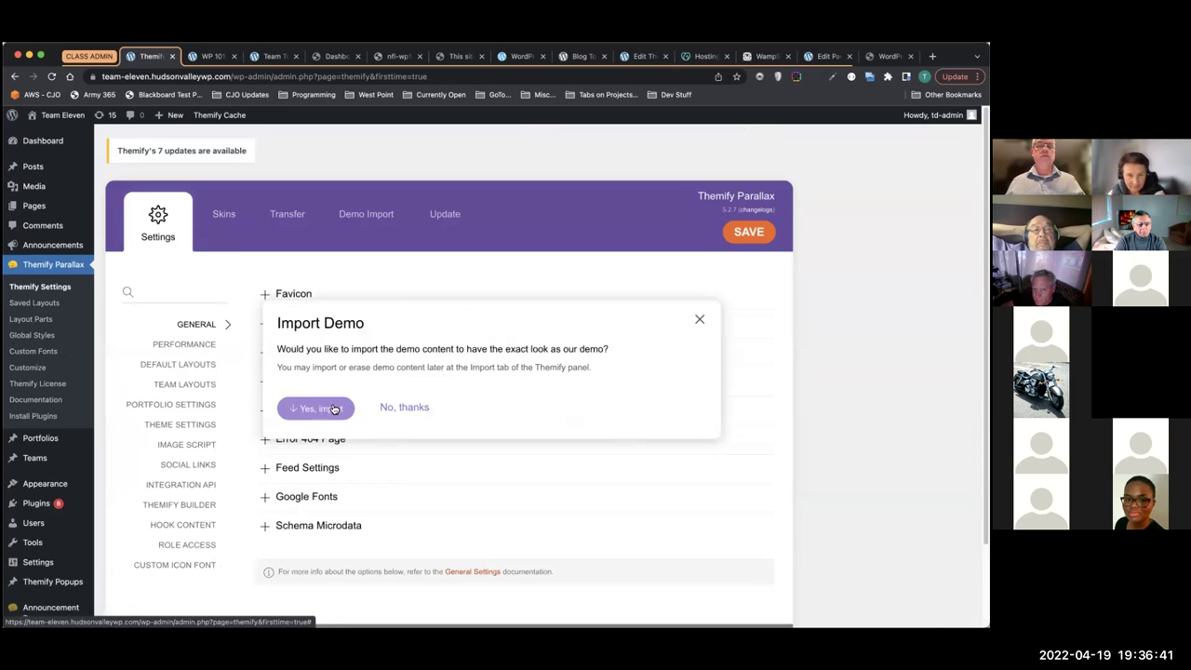
click(420, 408)
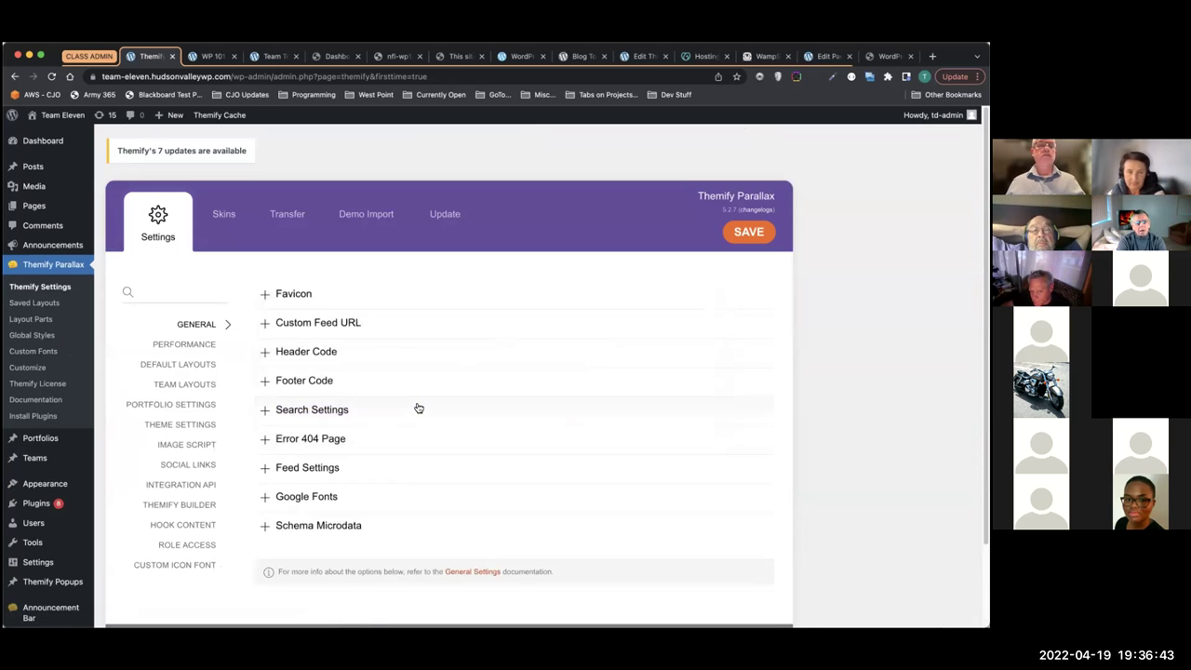
scroll(419, 408, down, 2)
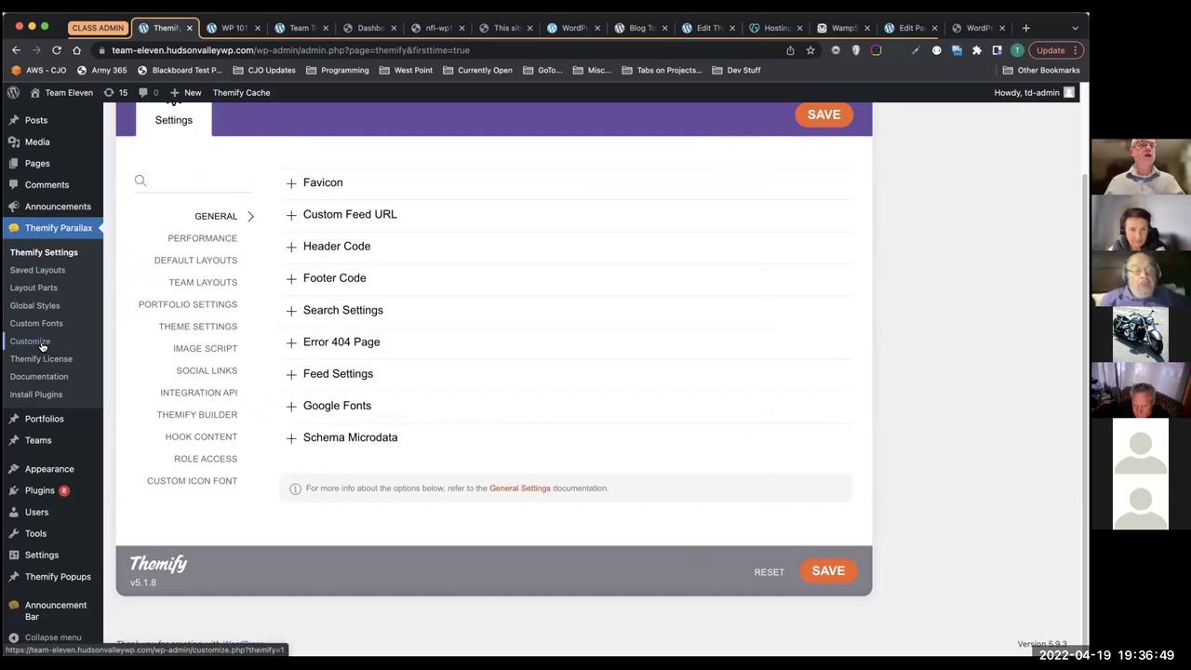
click(29, 342)
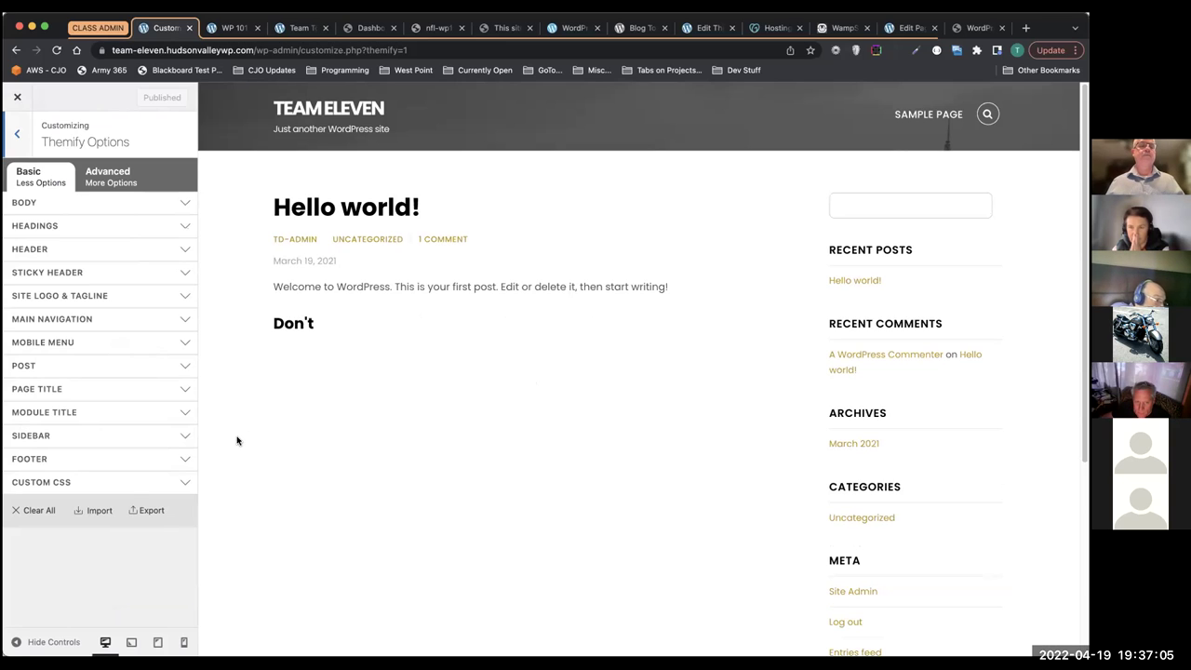
Preview a #b83333 red background under Body > Body Background, then close the customizer.
click(185, 392)
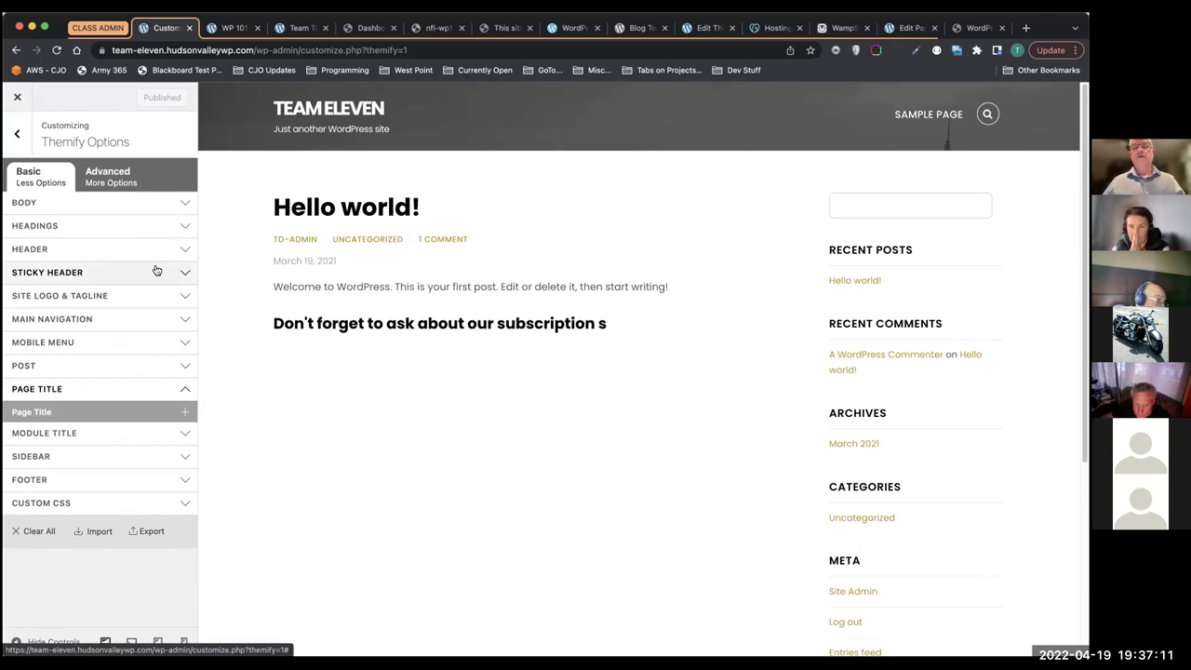
click(183, 204)
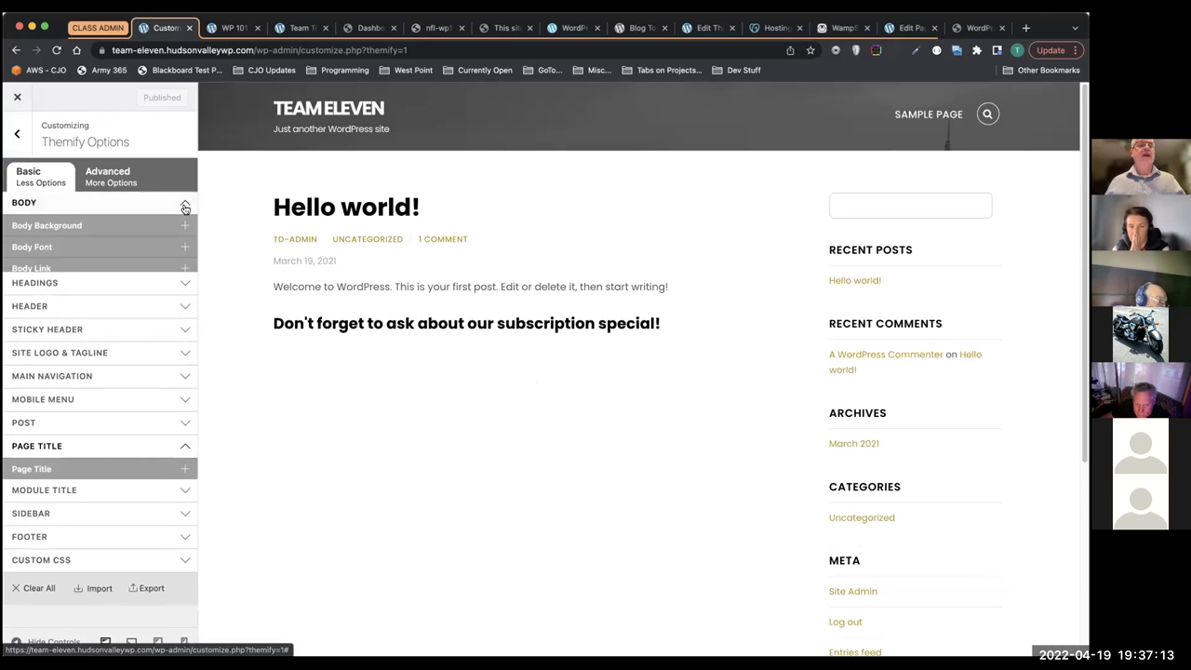
click(174, 228)
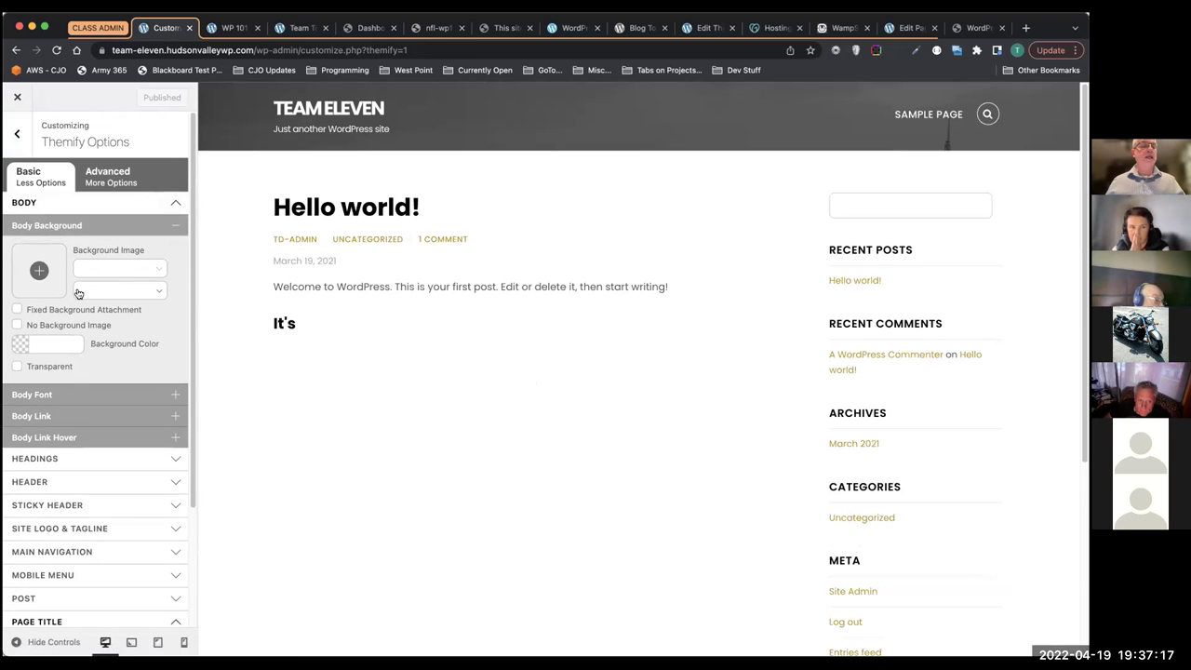
click(21, 344)
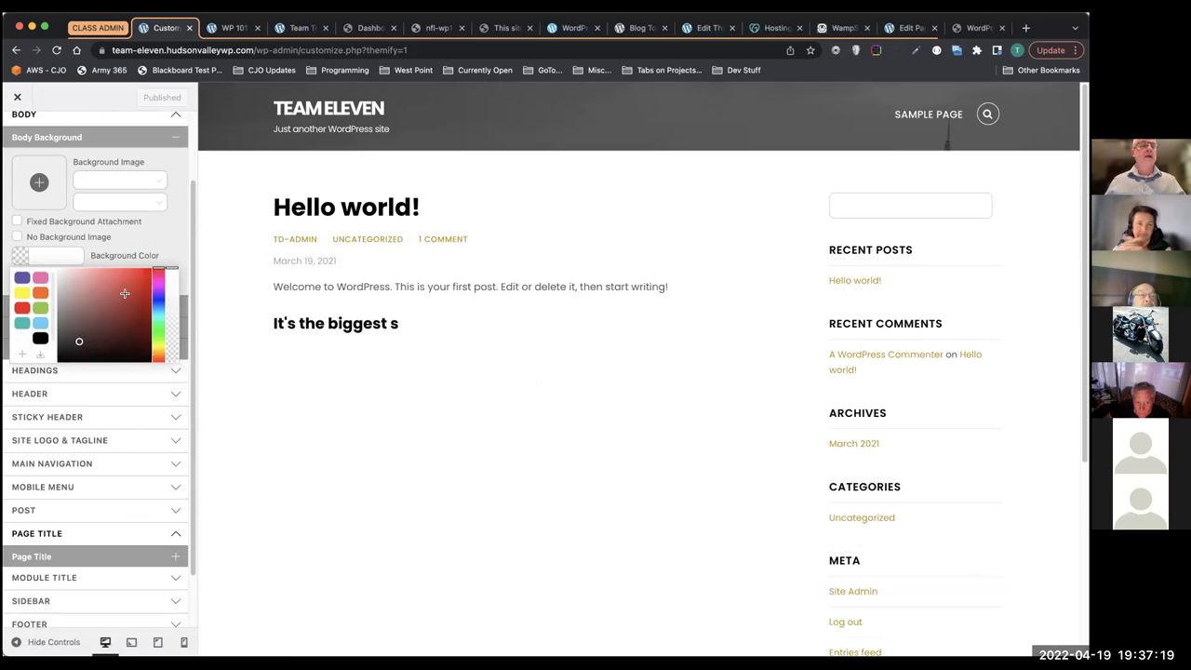
click(125, 294)
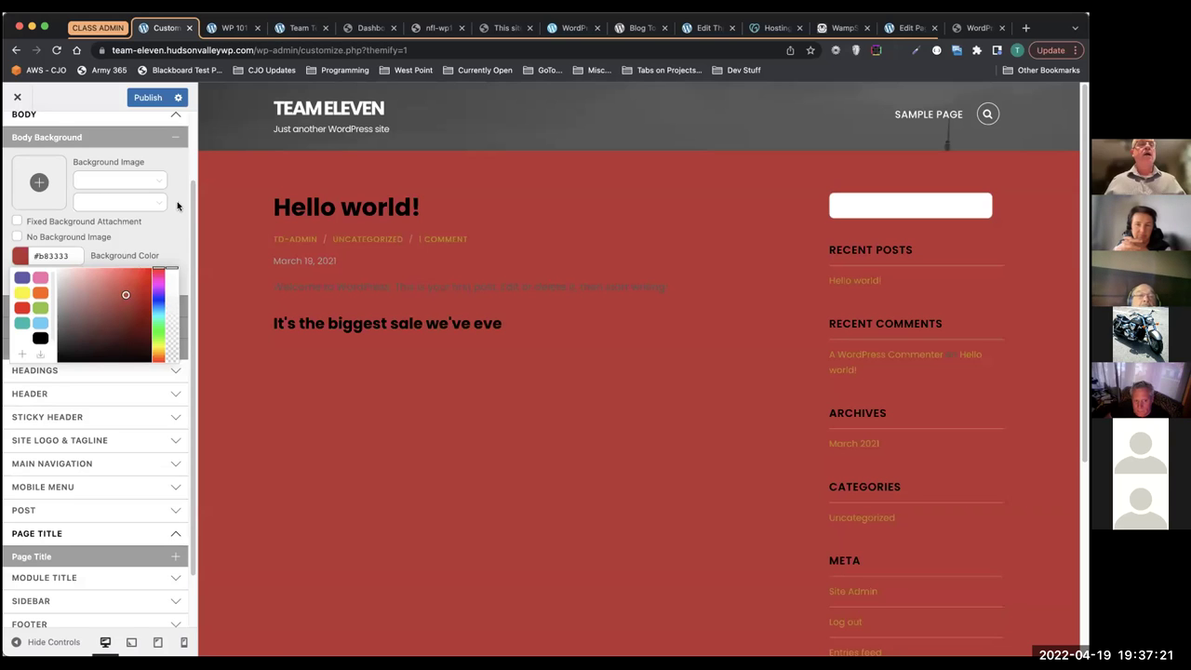
drag(193, 206, 190, 109)
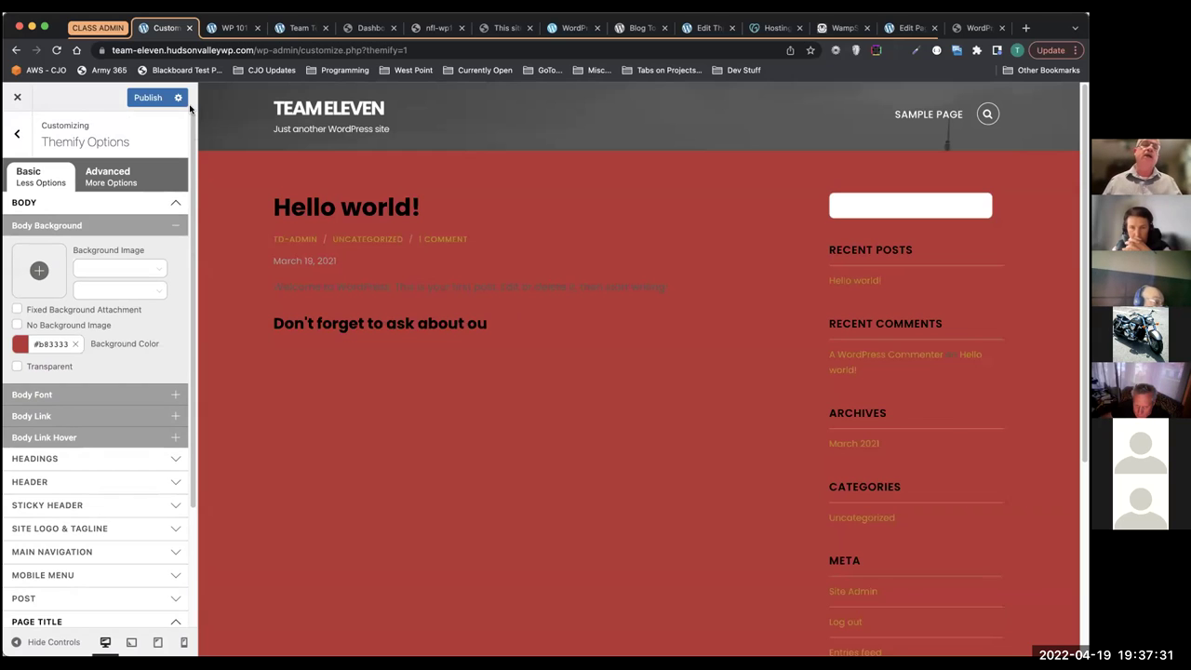
click(19, 97)
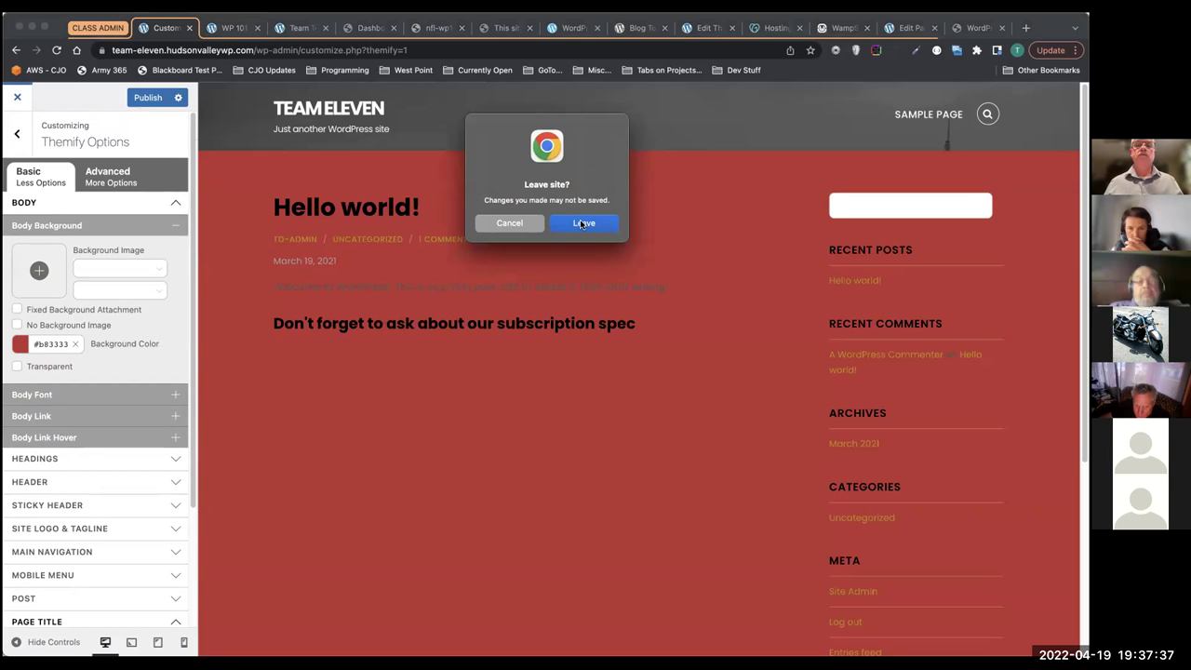
Leave without saving, reopen the customizer, expand Custom CSS, and exit again.
click(583, 223)
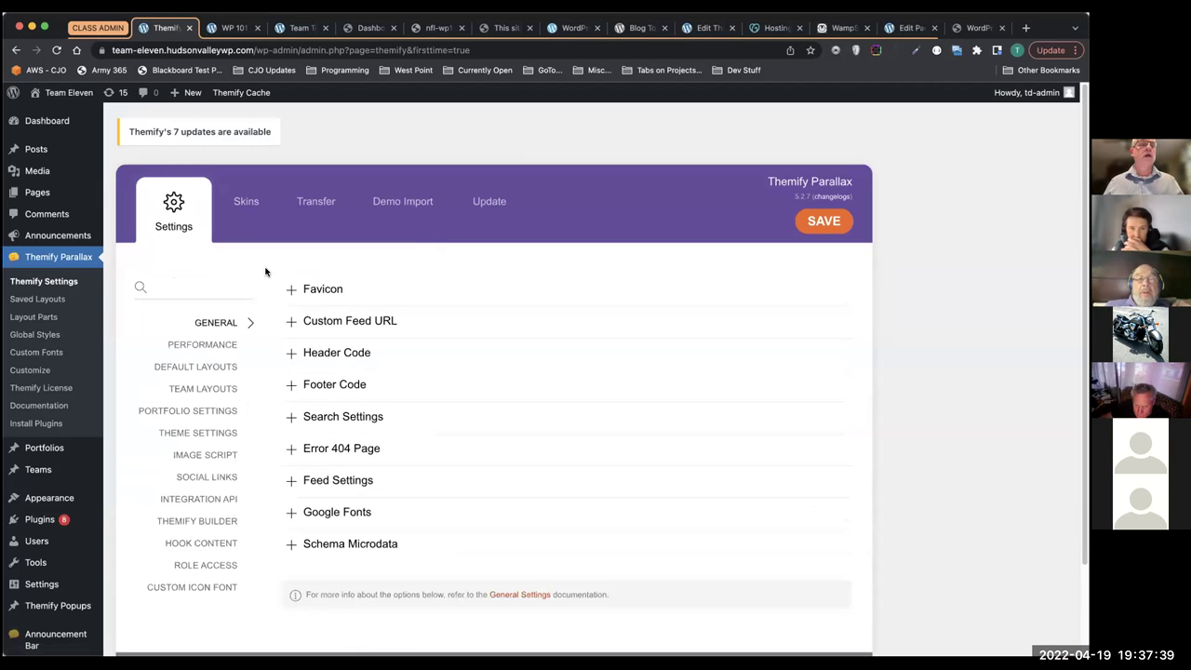
click(40, 372)
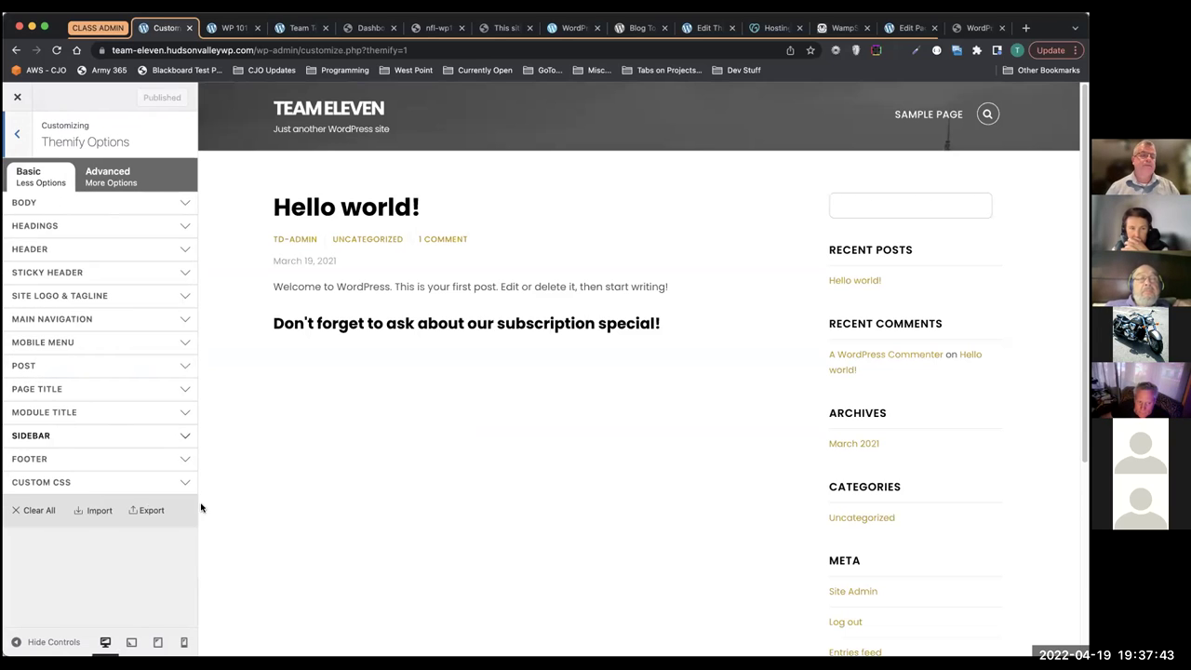
click(179, 483)
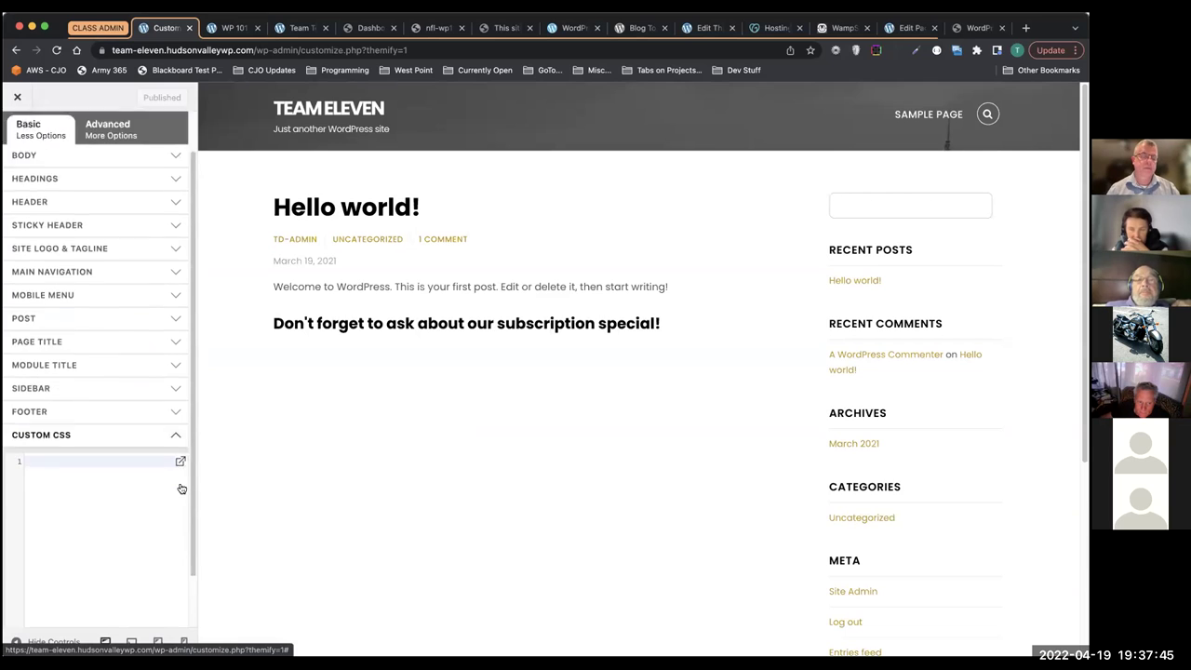
click(17, 97)
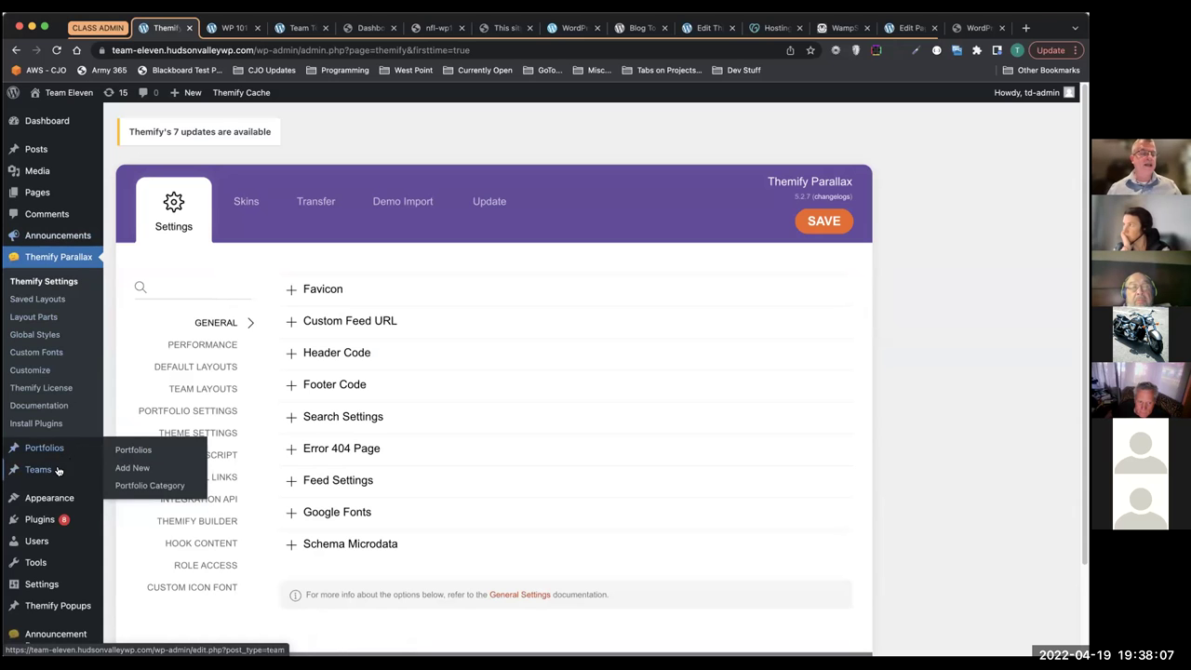
Return to Appearance > Themes, where Themify Parallax is now active.
click(121, 495)
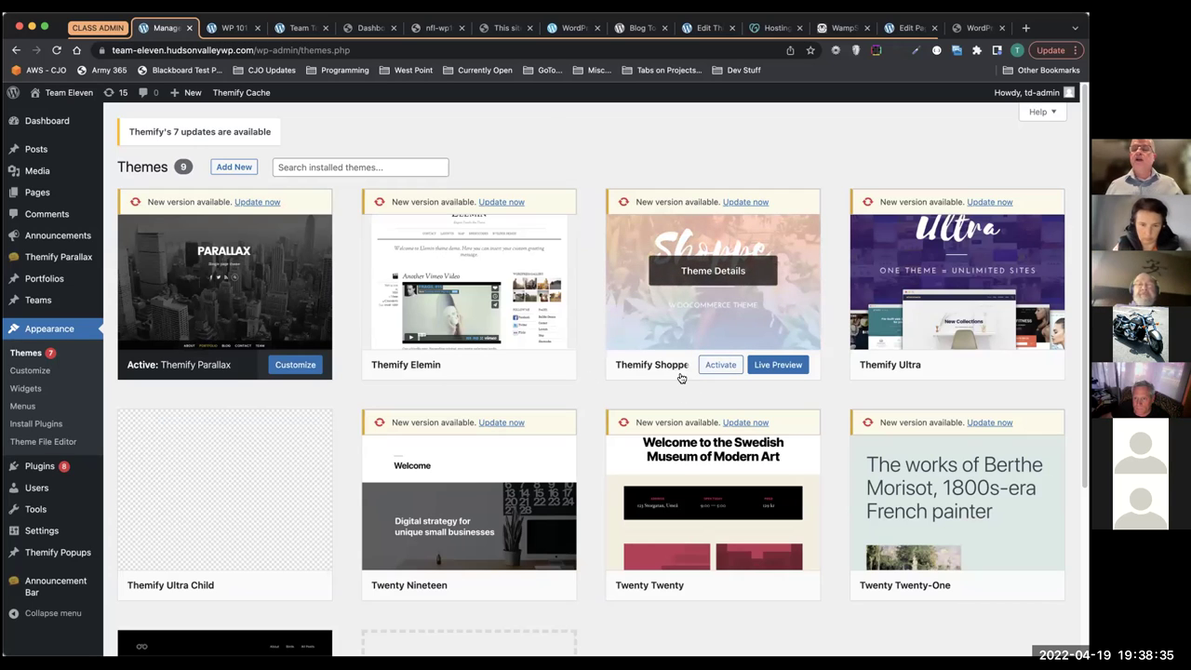
Activate the Twenty Twenty theme.
scroll(681, 377, down, 3)
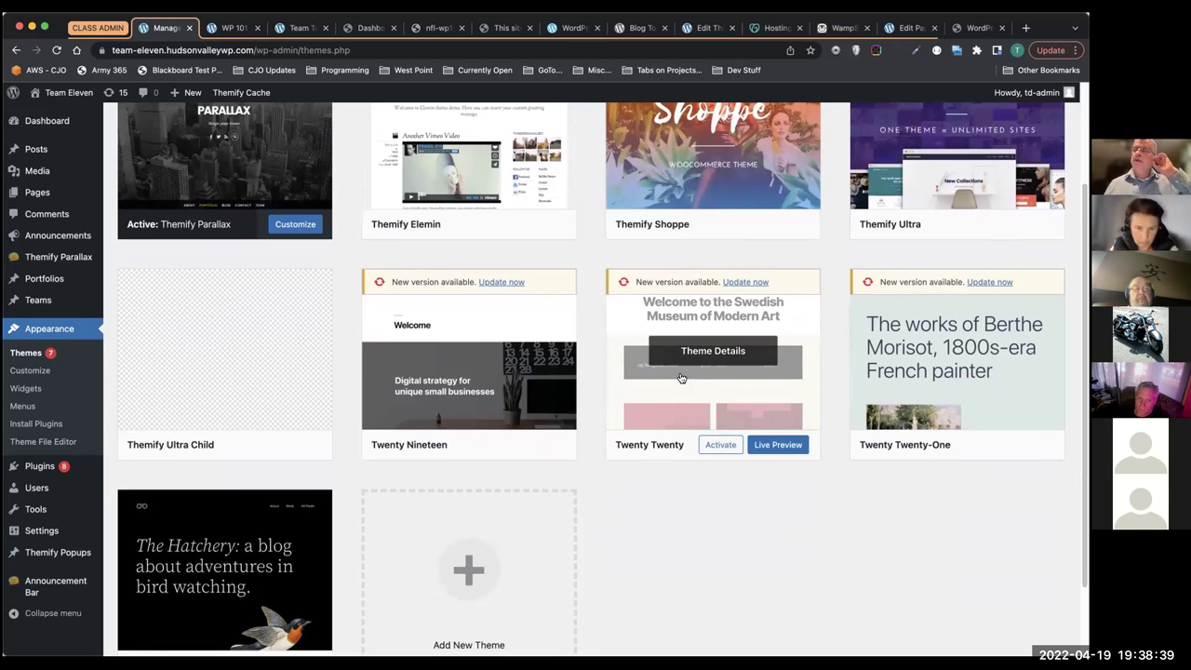
scroll(681, 378, down, 1)
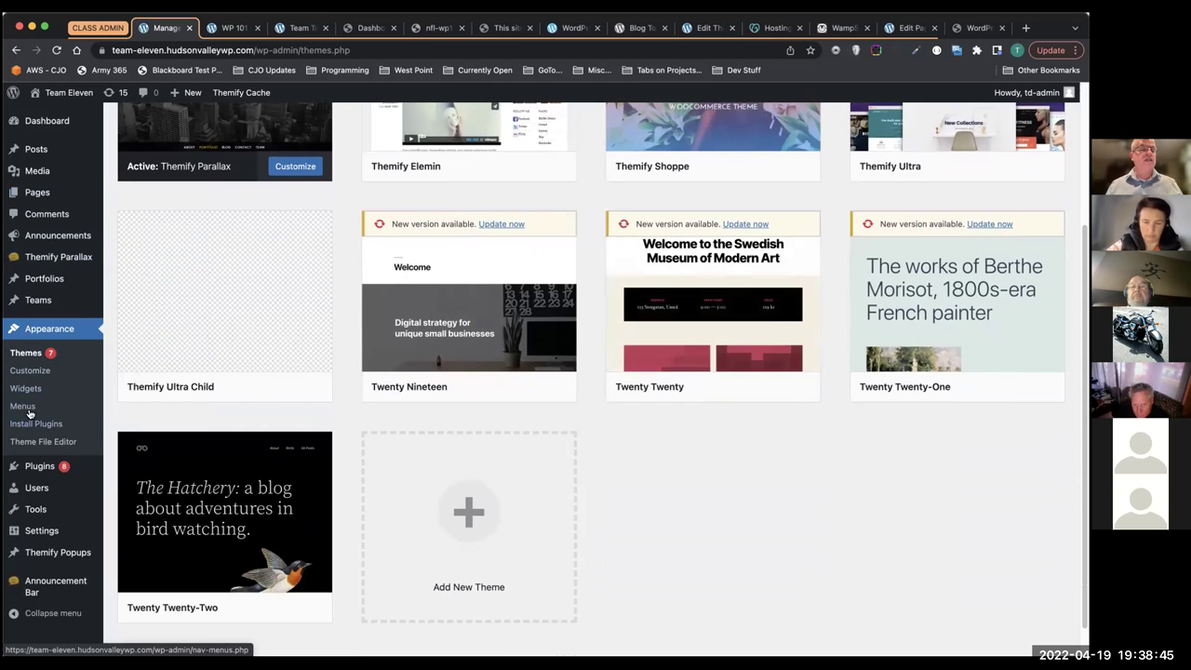
mouse_move(674, 317)
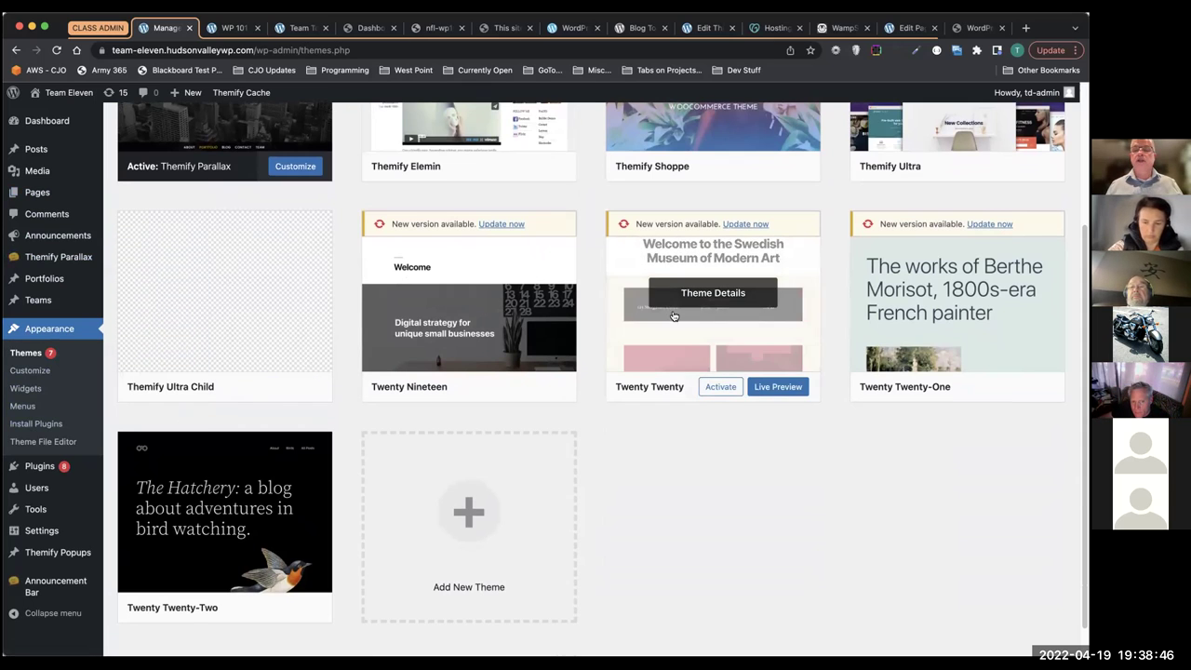
click(713, 388)
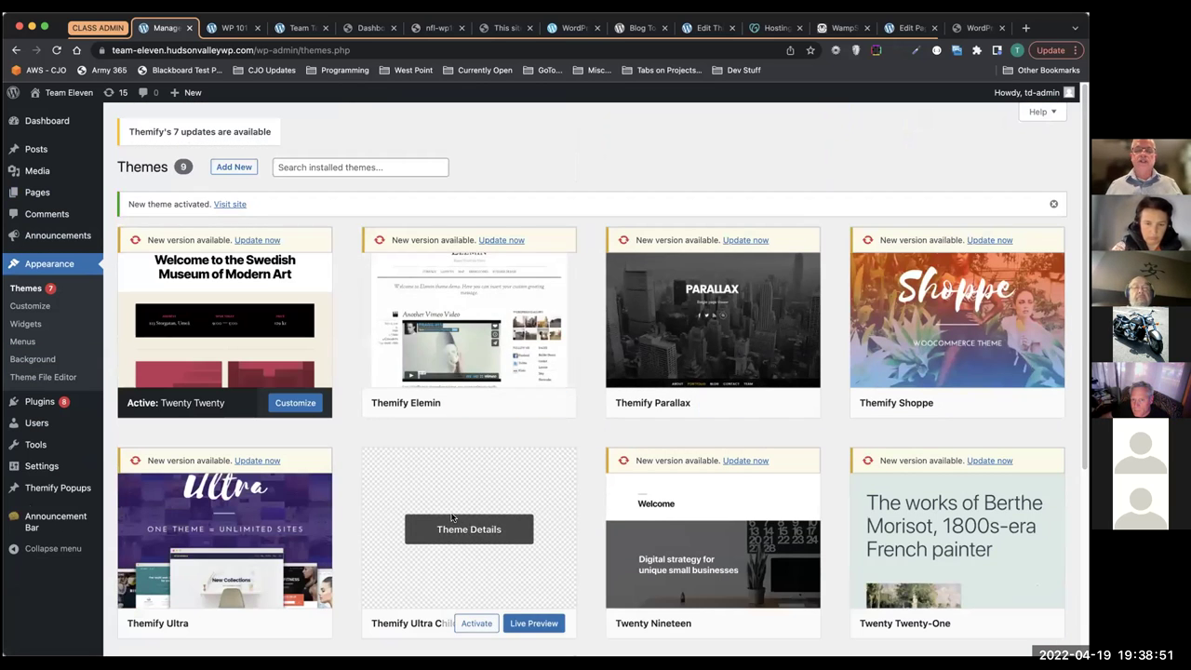
Open the Customizer for the Twenty Twenty theme.
scroll(447, 507, down, 4)
mouse_move(398, 423)
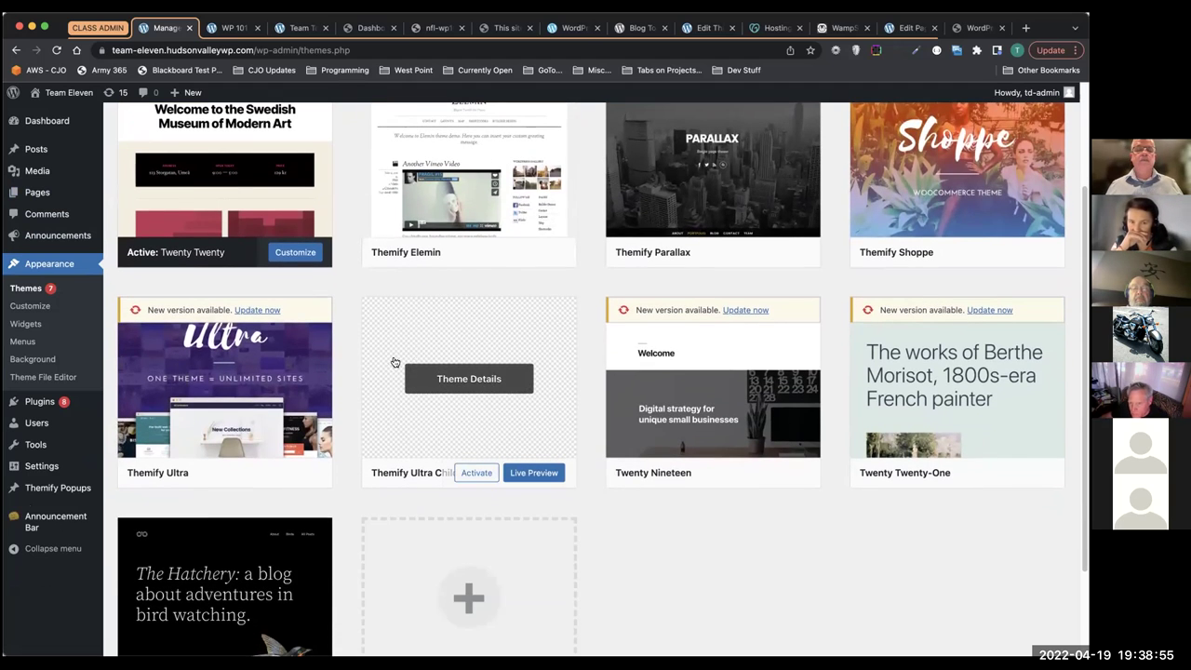
scroll(345, 378, down, 1)
mouse_move(213, 369)
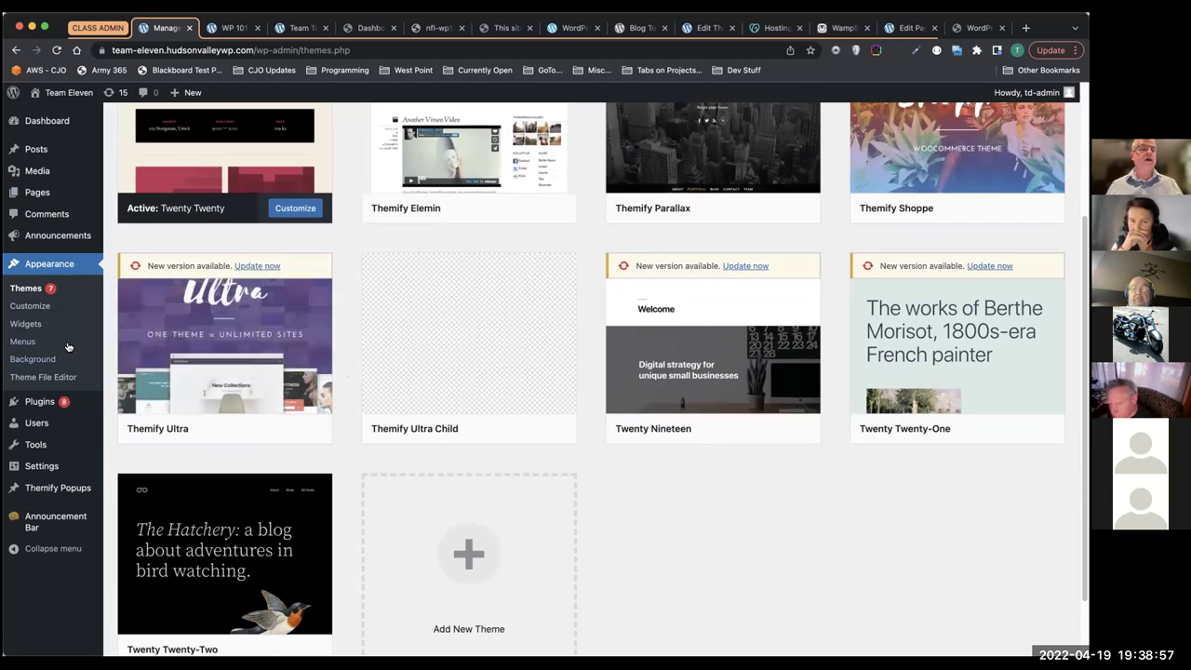
click(31, 306)
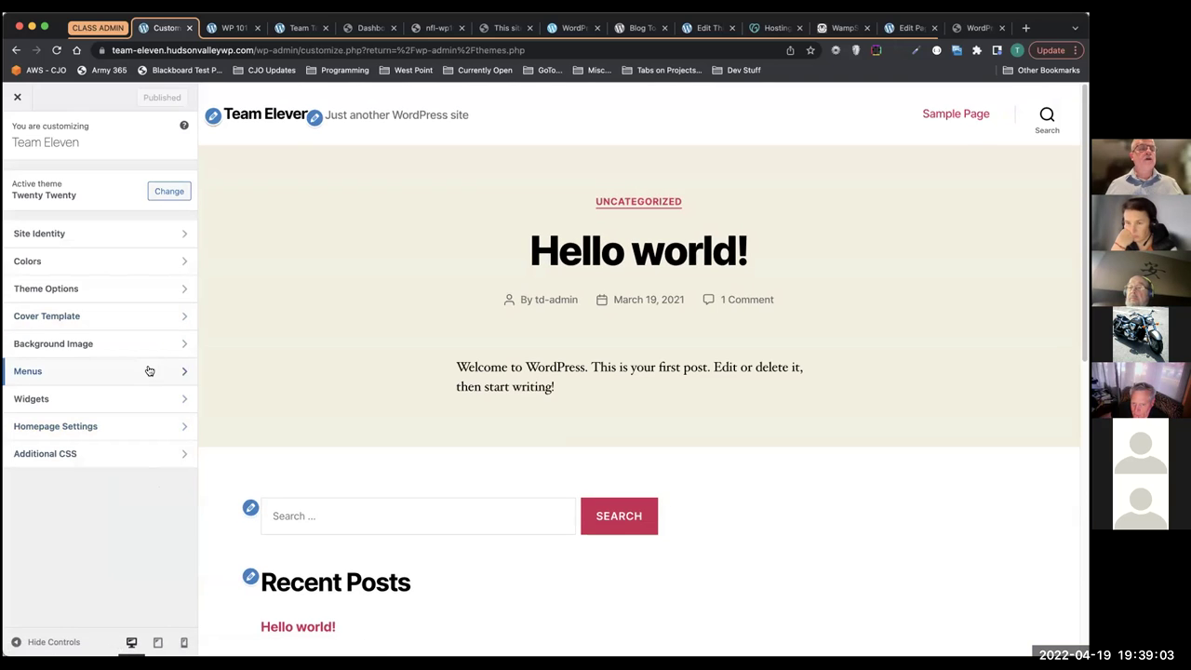
View the Additional CSS section, hide its help text, and return to the section list.
click(183, 460)
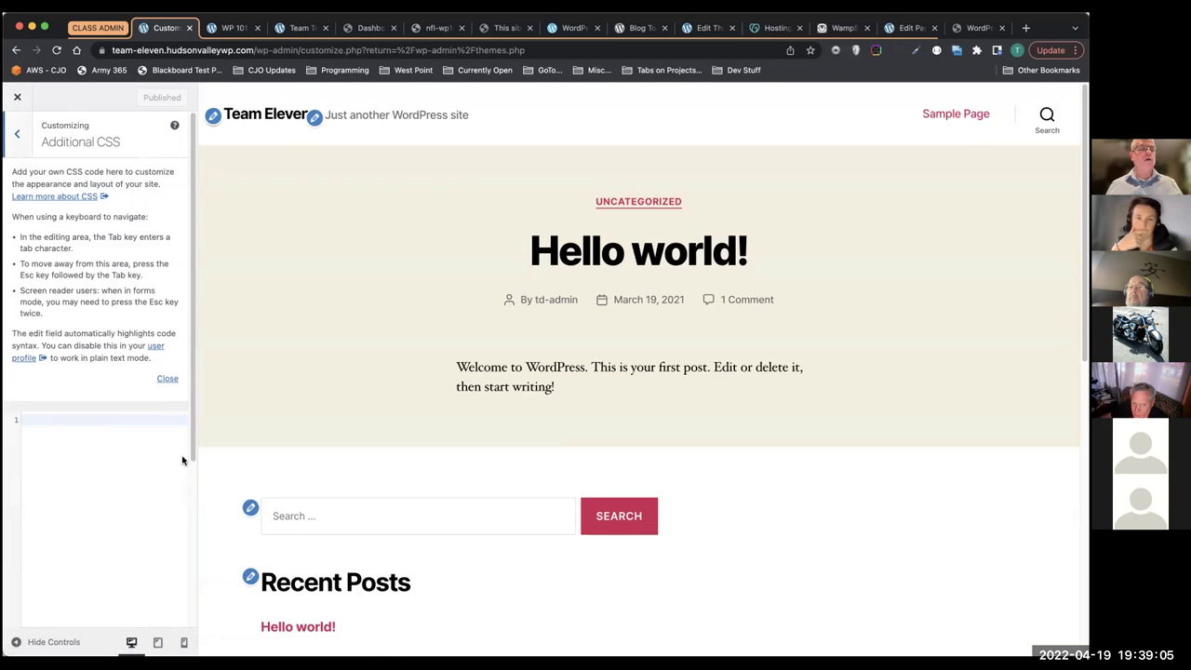
click(167, 378)
click(16, 135)
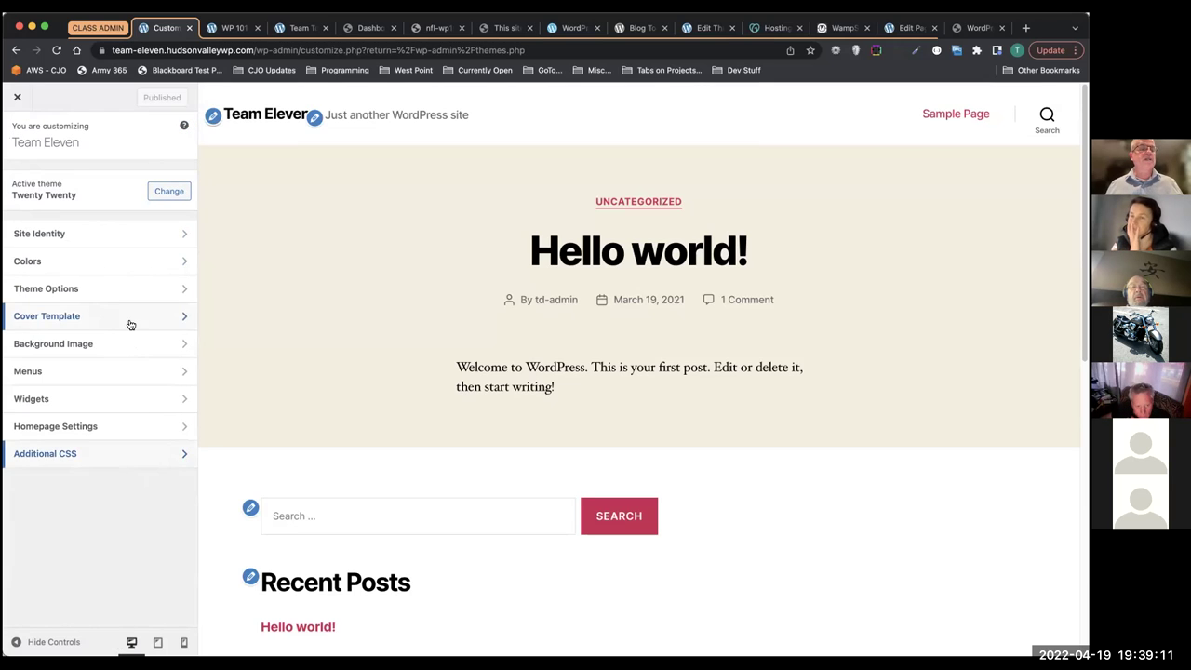
Set the Cover Template overlay background colour to green #2be550.
click(131, 324)
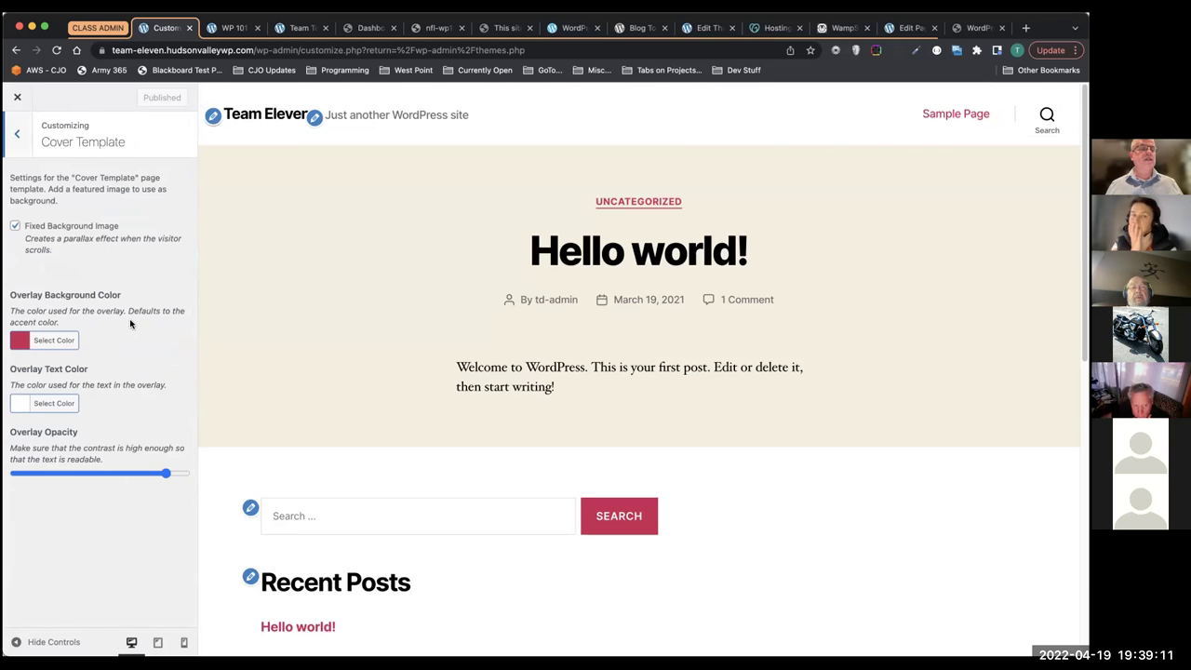
click(48, 342)
click(59, 376)
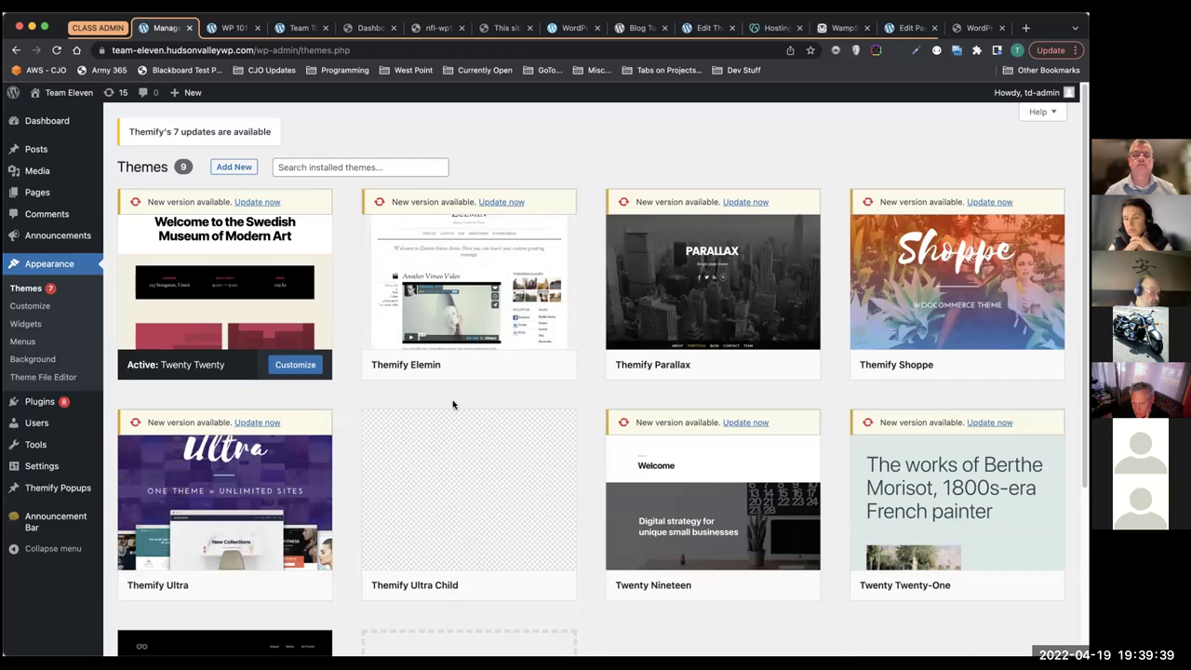
Reactivate Themify Parallax and head to Posts > All Posts.
mouse_move(640, 369)
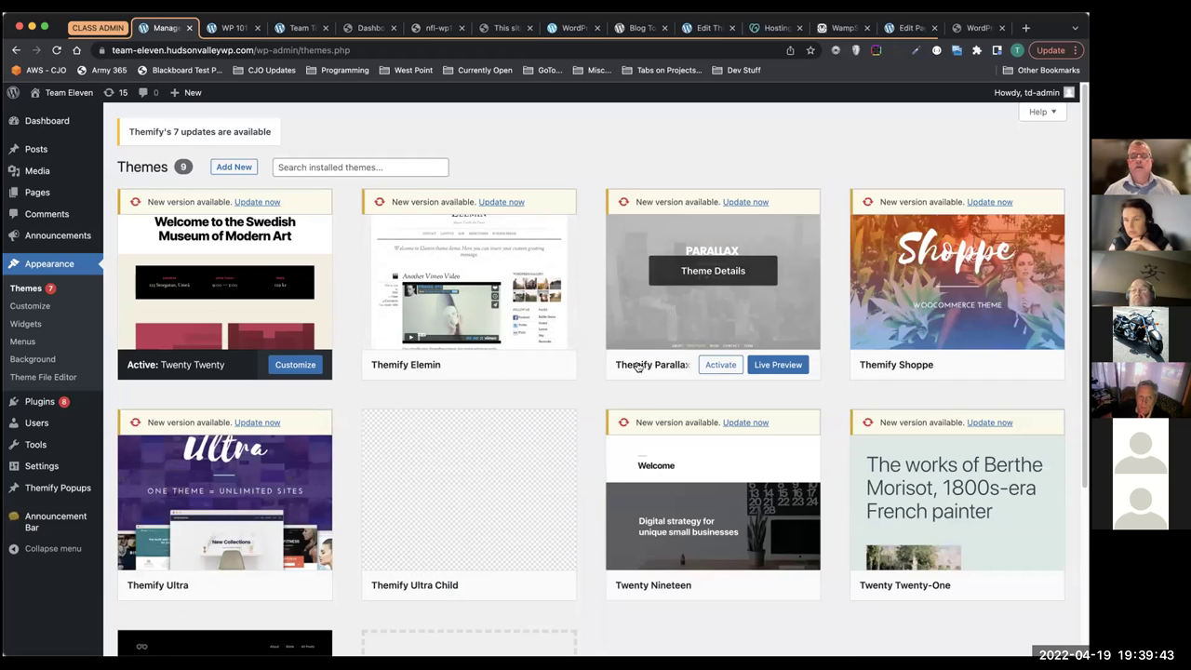
click(719, 365)
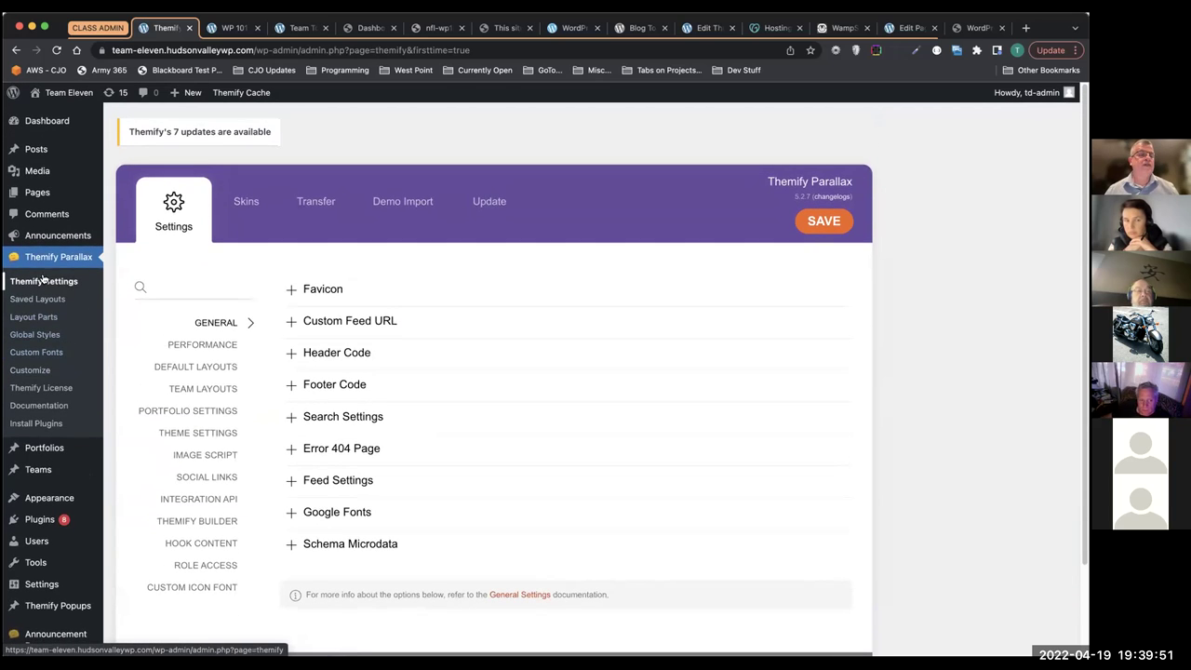
mouse_move(38, 152)
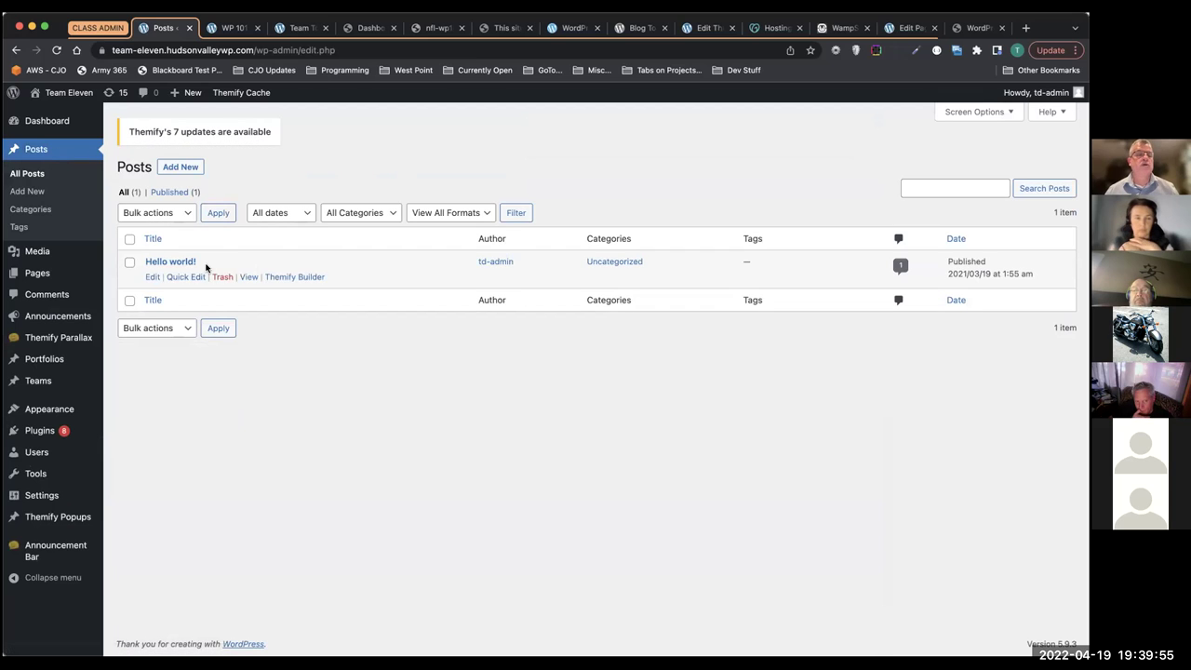
Start a new post and switch its custom panel to Themify Builder.
click(181, 168)
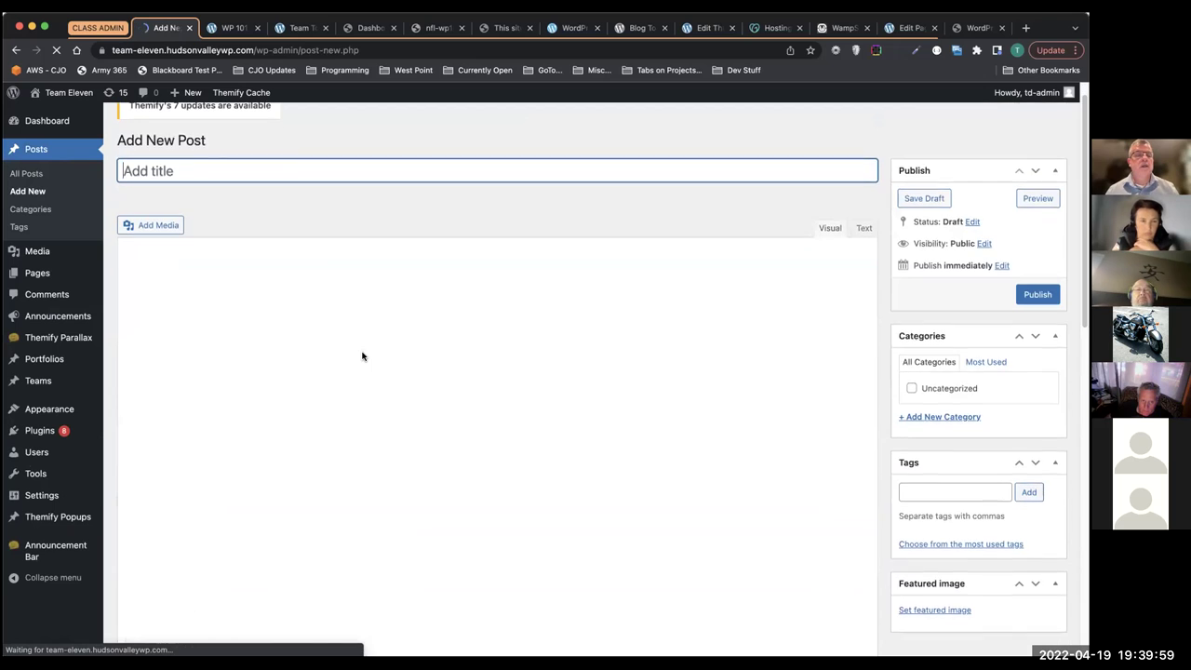
scroll(363, 357, down, 5)
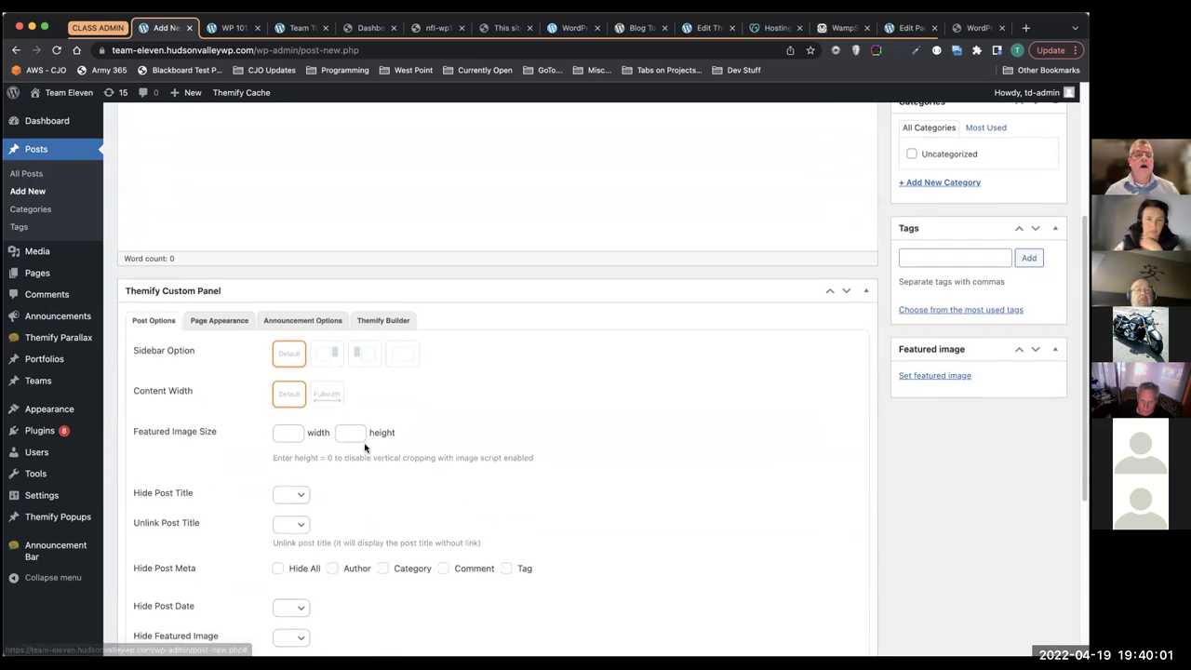
click(370, 301)
scroll(371, 302, down, 3)
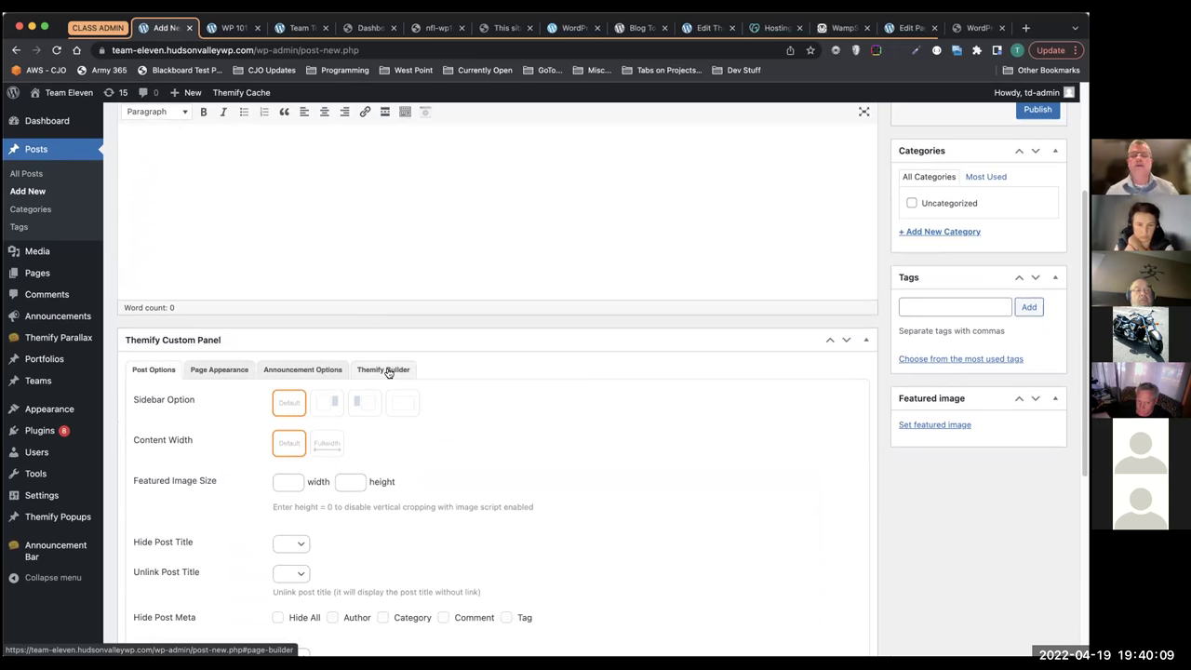
click(388, 370)
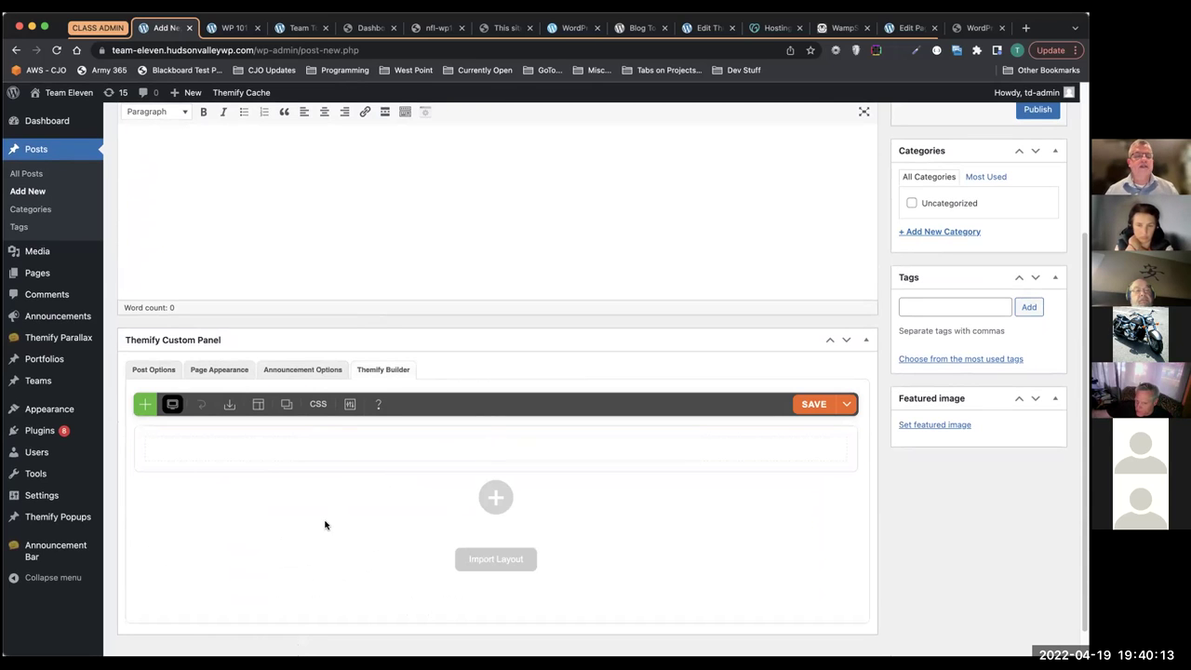
Drag a Text module from the row's module list into the empty Builder row.
scroll(324, 525, down, 1)
mouse_move(512, 425)
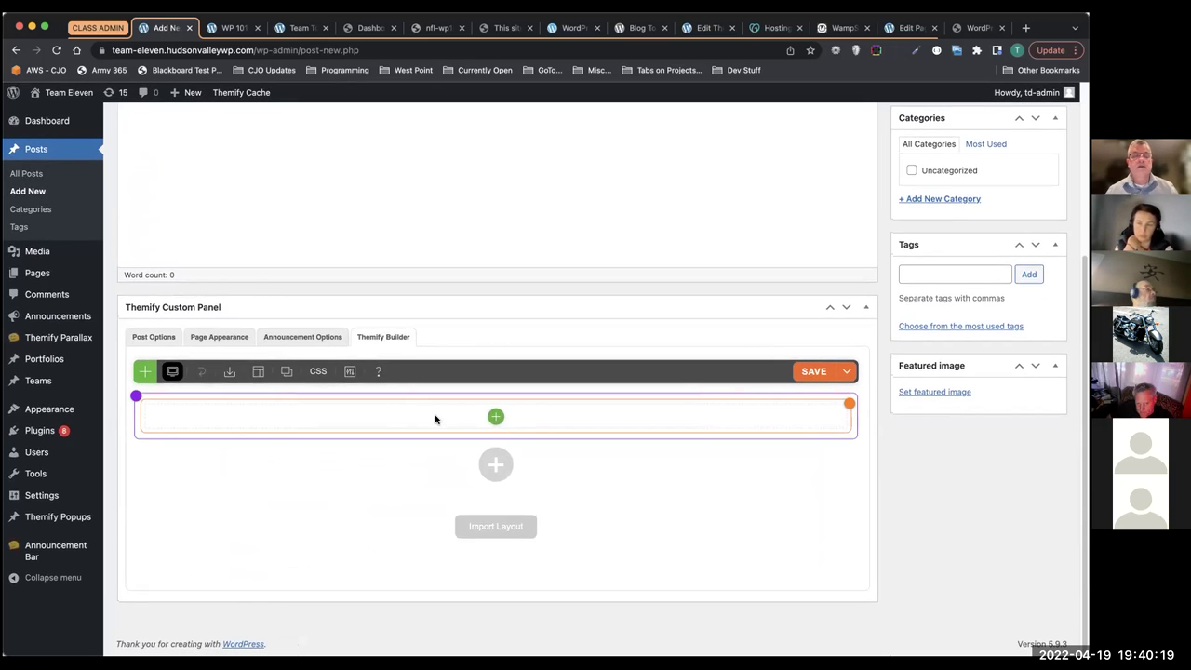
click(495, 416)
scroll(474, 507, down, 5)
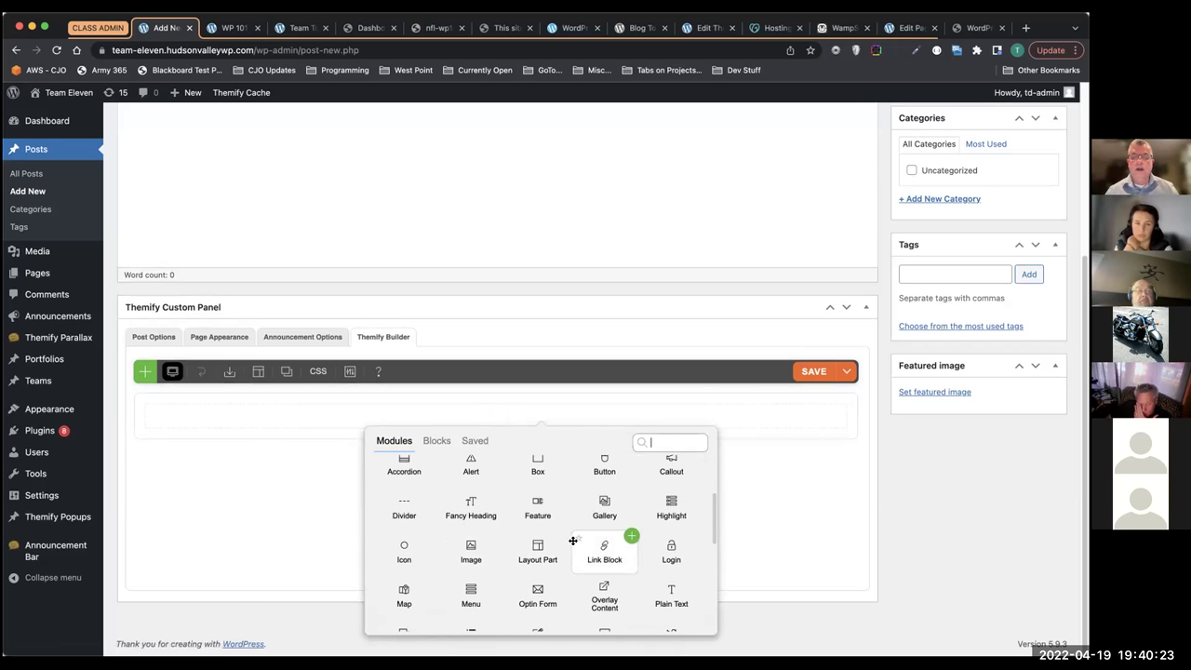
scroll(572, 540, up, 2)
scroll(572, 541, down, 2)
scroll(538, 554, down, 3)
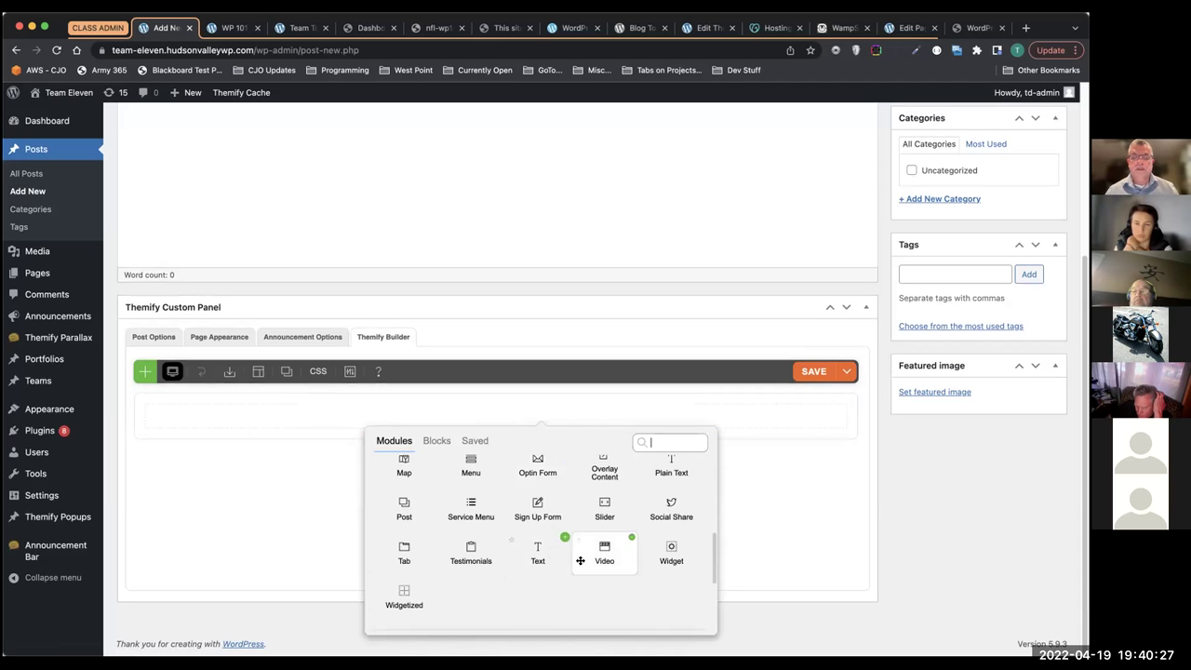
scroll(539, 552, up, 3)
scroll(448, 433, up, 3)
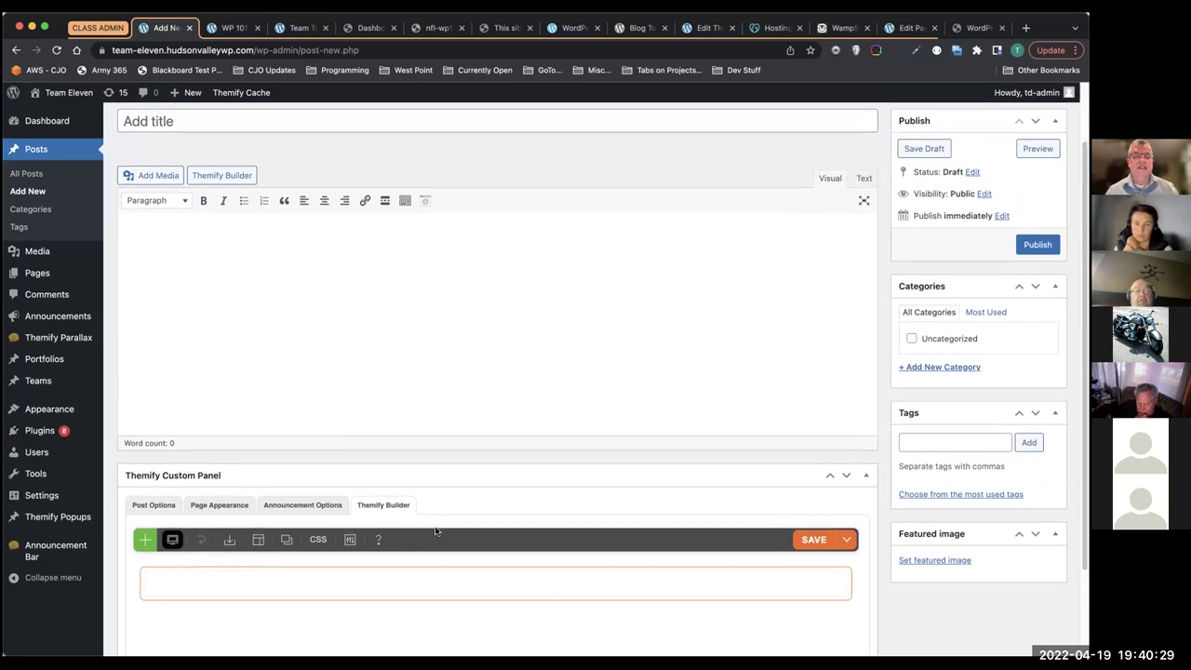
scroll(447, 560, up, 2)
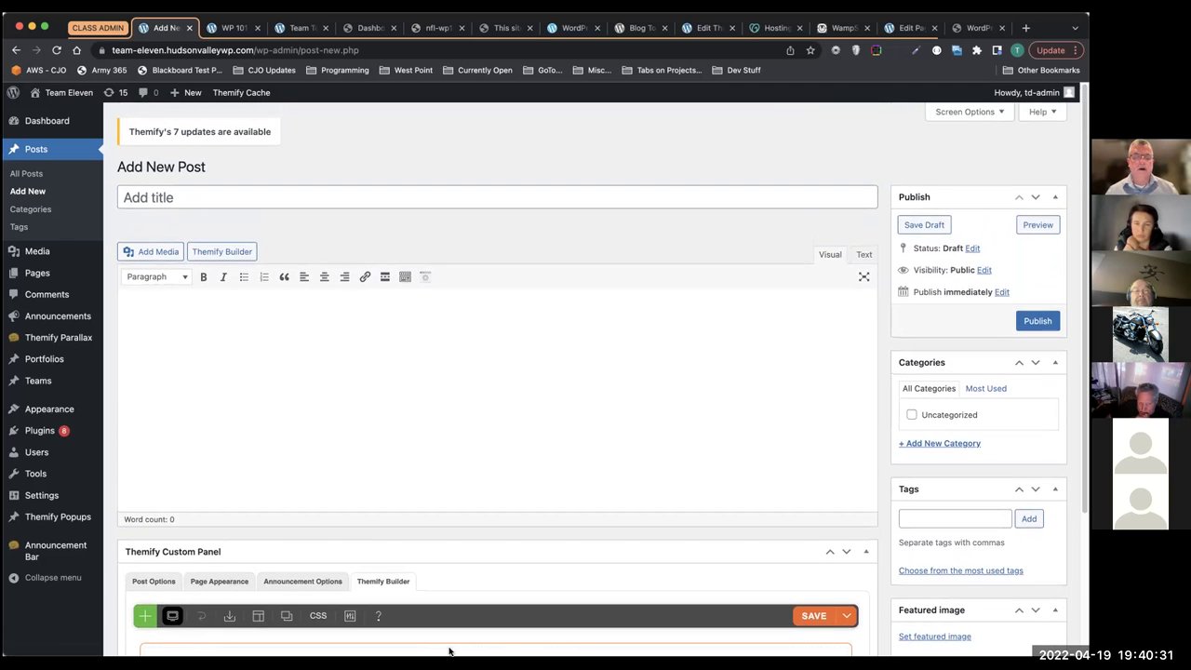
drag(420, 581, 210, 557)
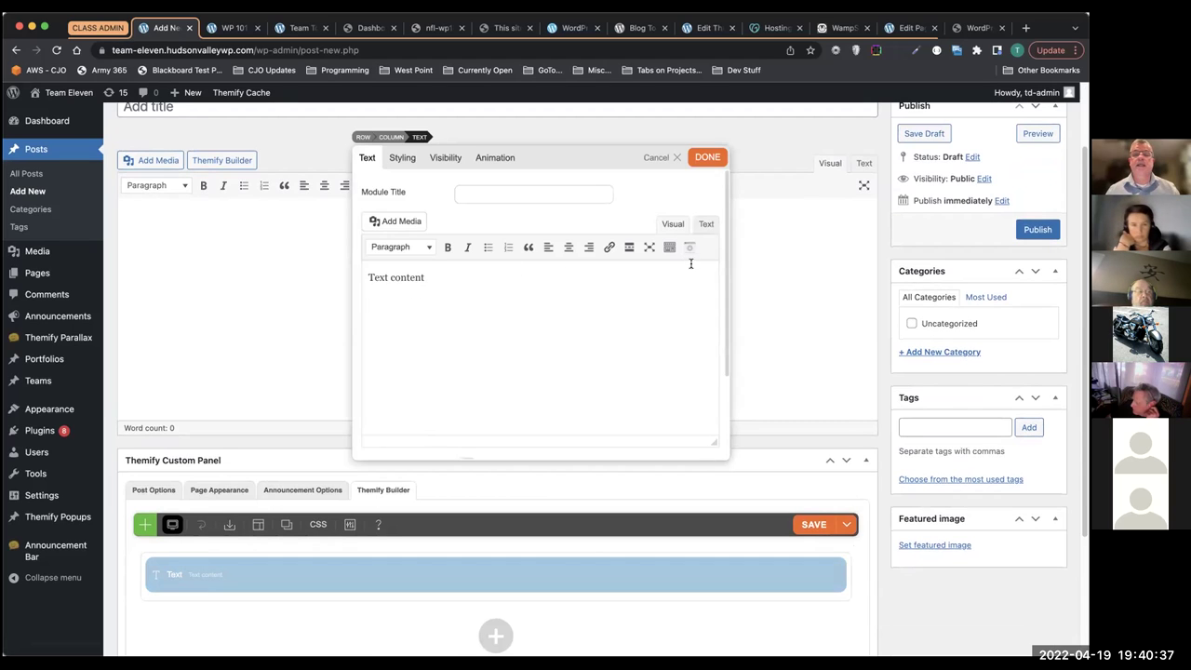
Replace the placeholder with 'This is cool' as a bold Heading 1.
drag(440, 277, 368, 277)
text(This)
click(455, 282)
key(BackSpace)
key(BackSpace)
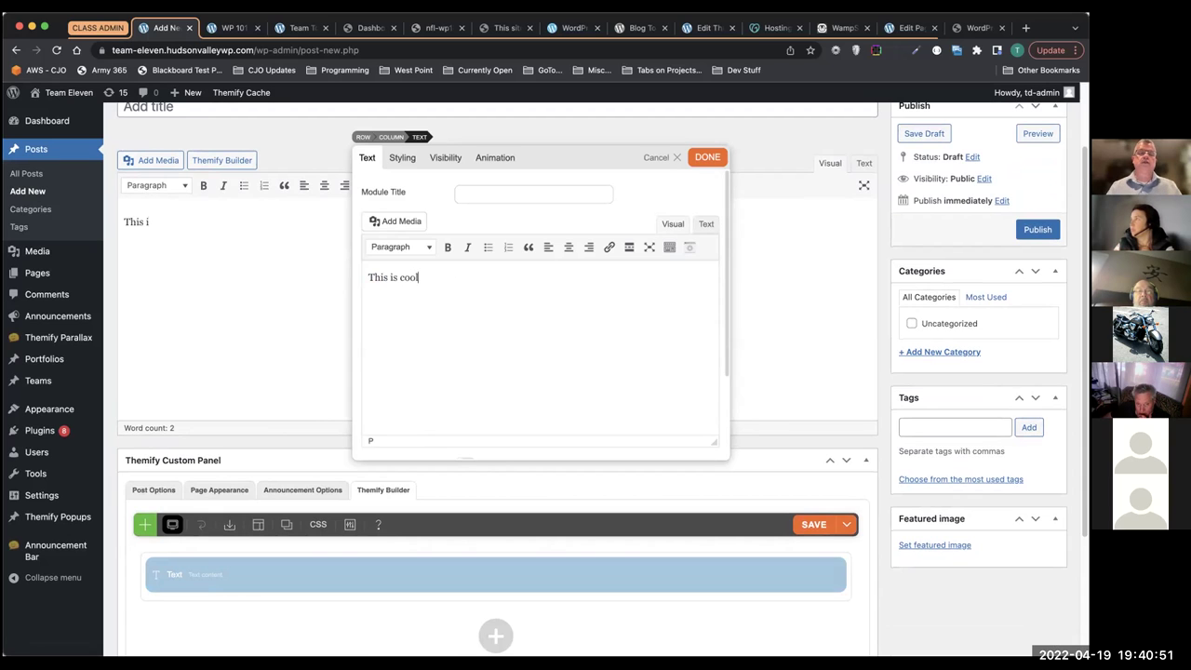
drag(437, 279, 343, 275)
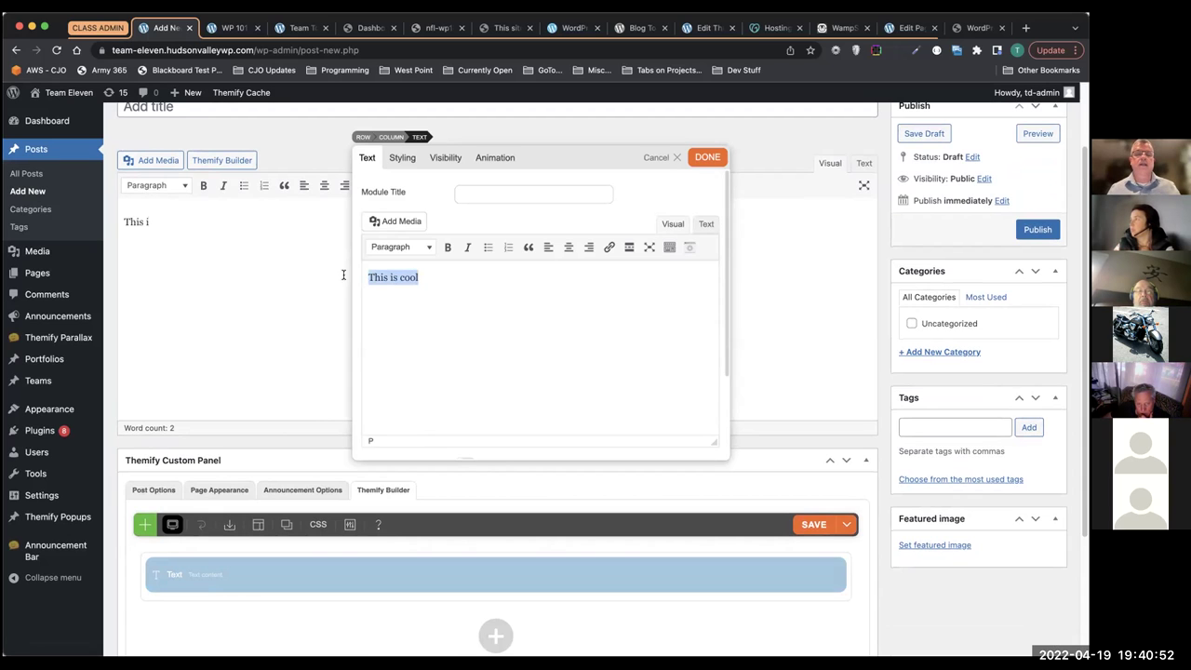
click(423, 247)
click(440, 289)
click(449, 247)
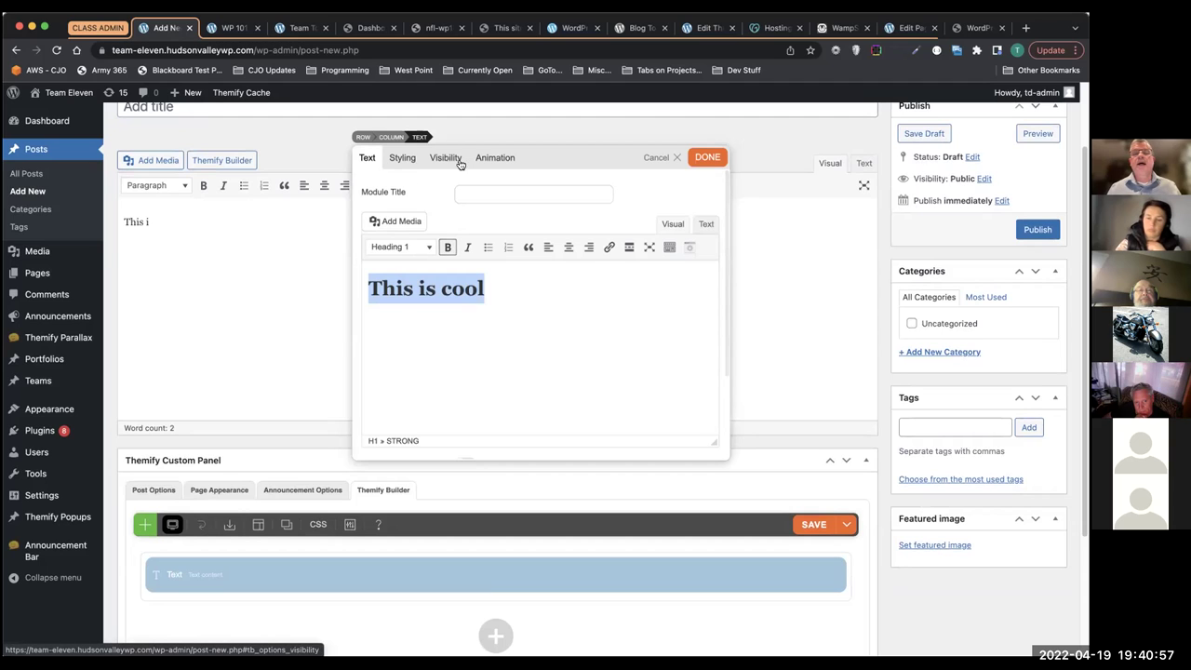
Give the Text module a red #de2a2a background and close its settings.
click(403, 159)
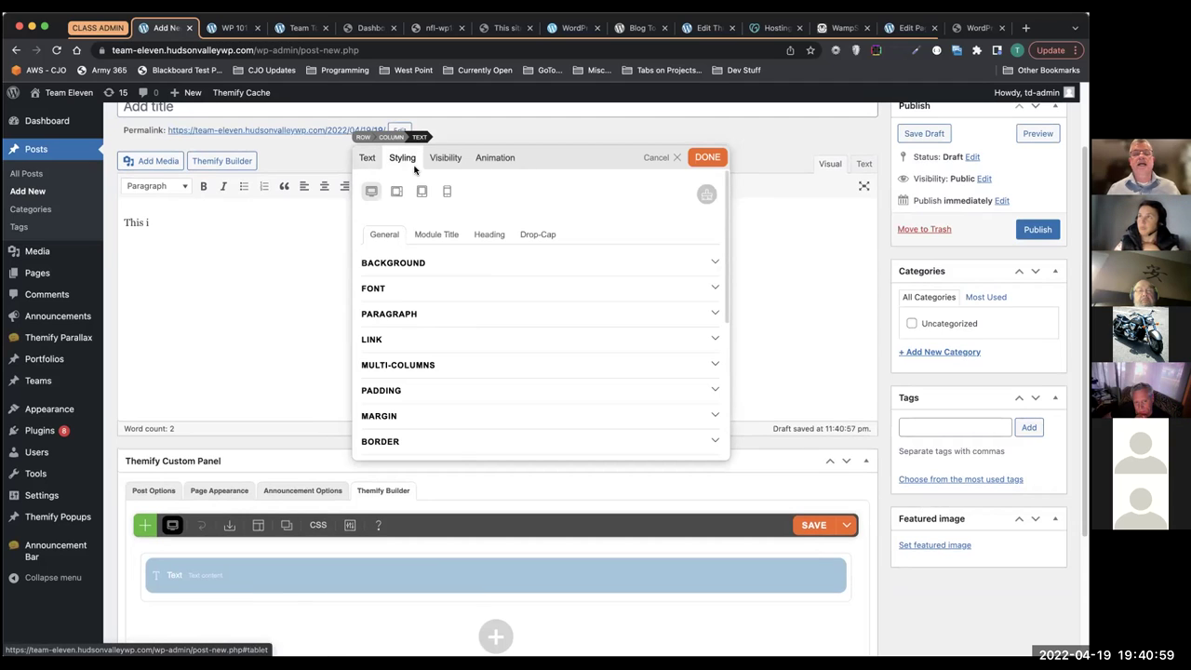
click(674, 265)
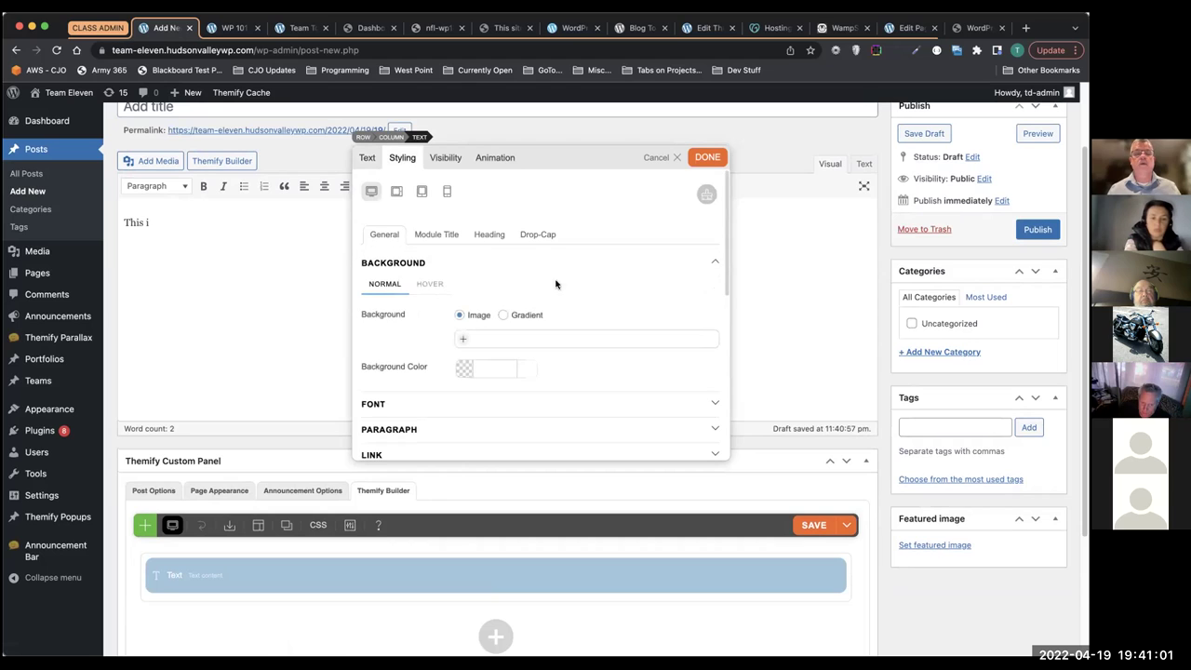
click(462, 368)
click(533, 393)
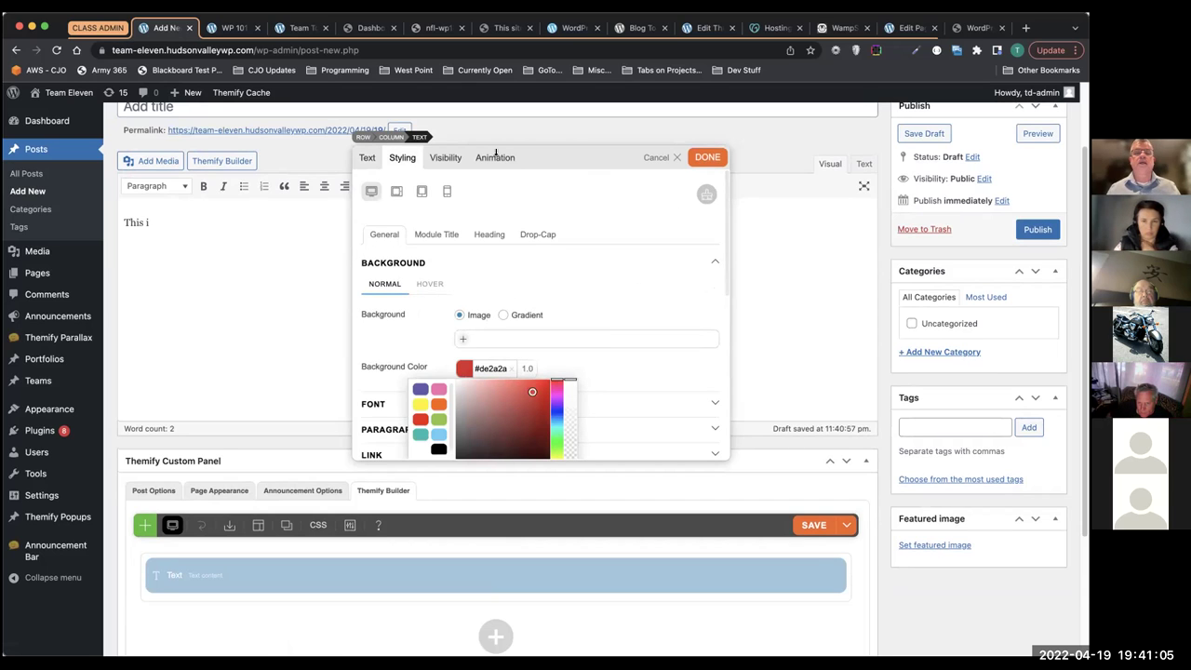
click(581, 271)
click(580, 266)
scroll(579, 269, down, 3)
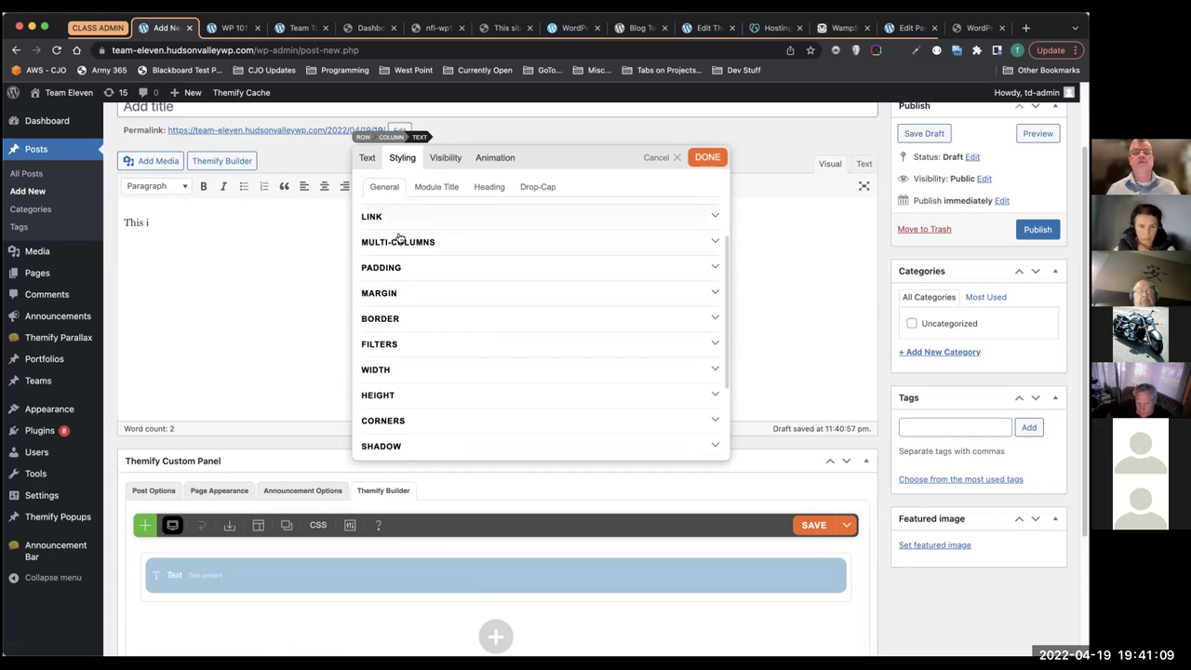
click(366, 158)
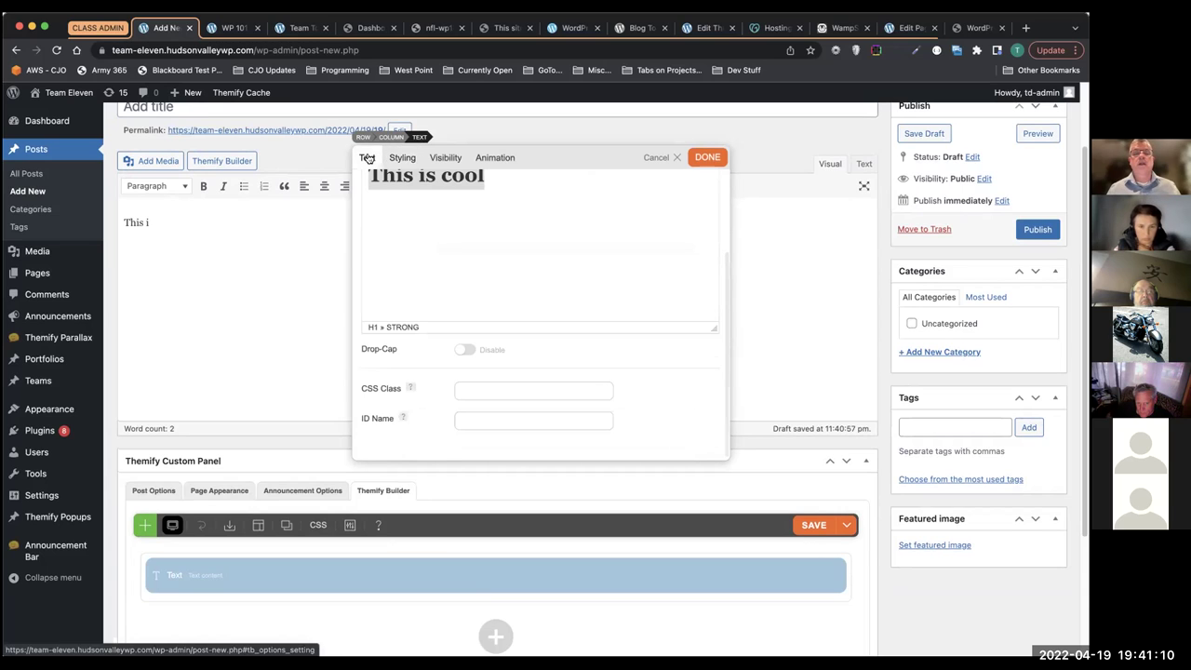
click(702, 160)
scroll(559, 400, down, 3)
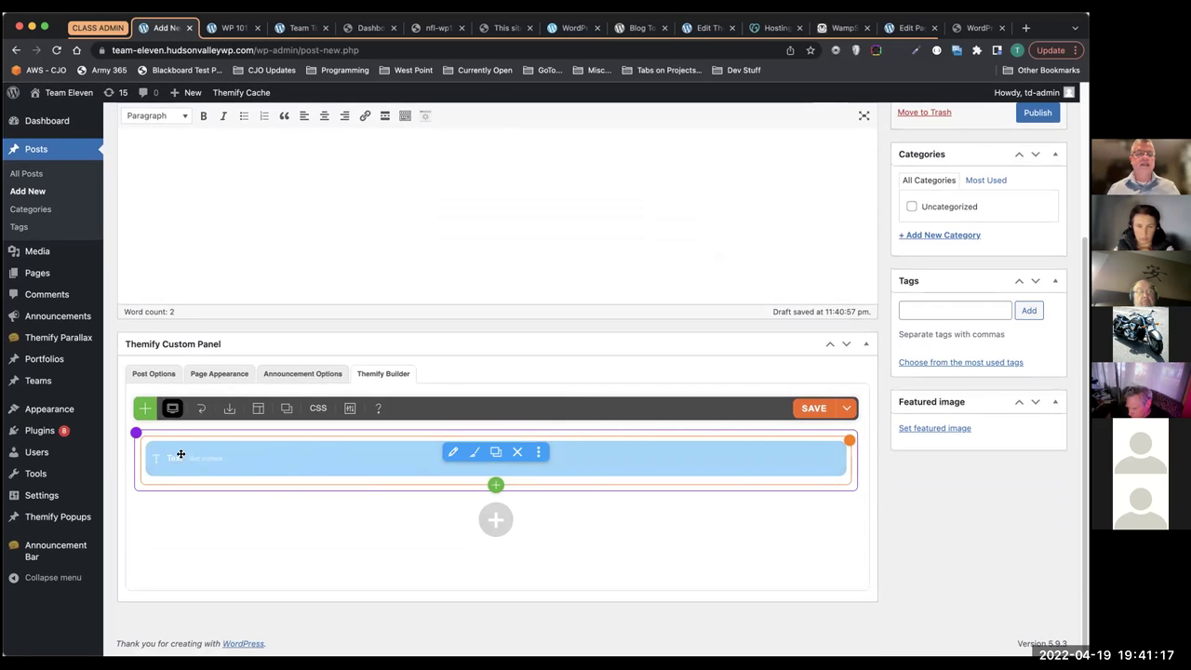
Split the builder row into three columns and move the Text module into the middle column.
mouse_move(137, 434)
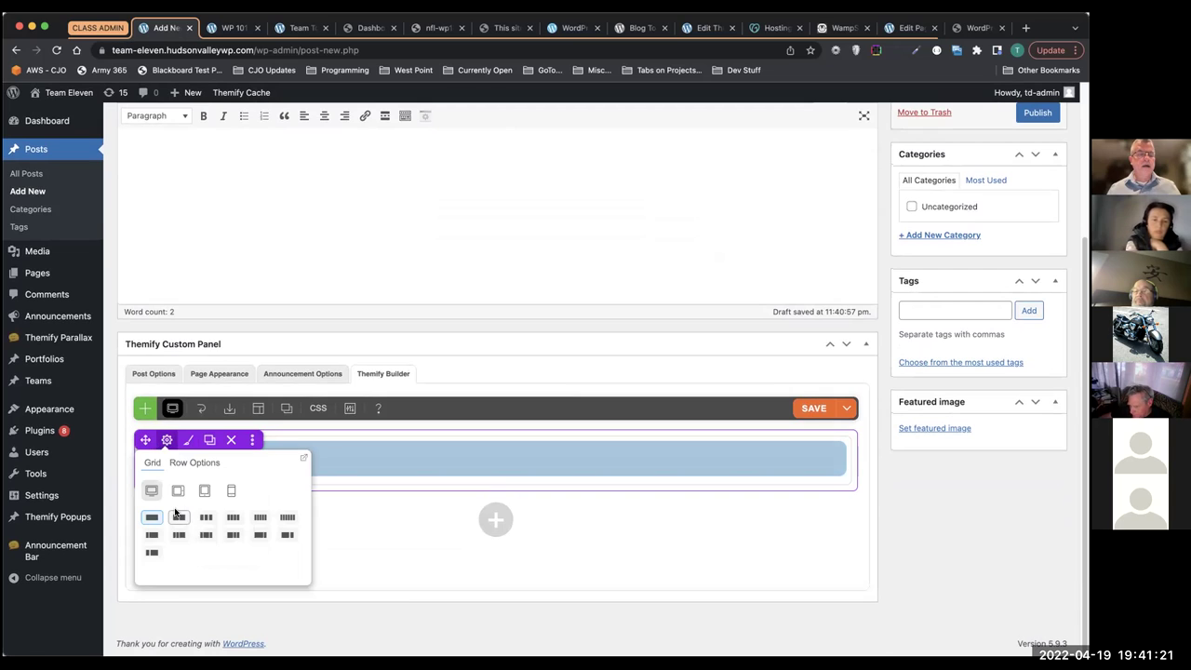
click(206, 518)
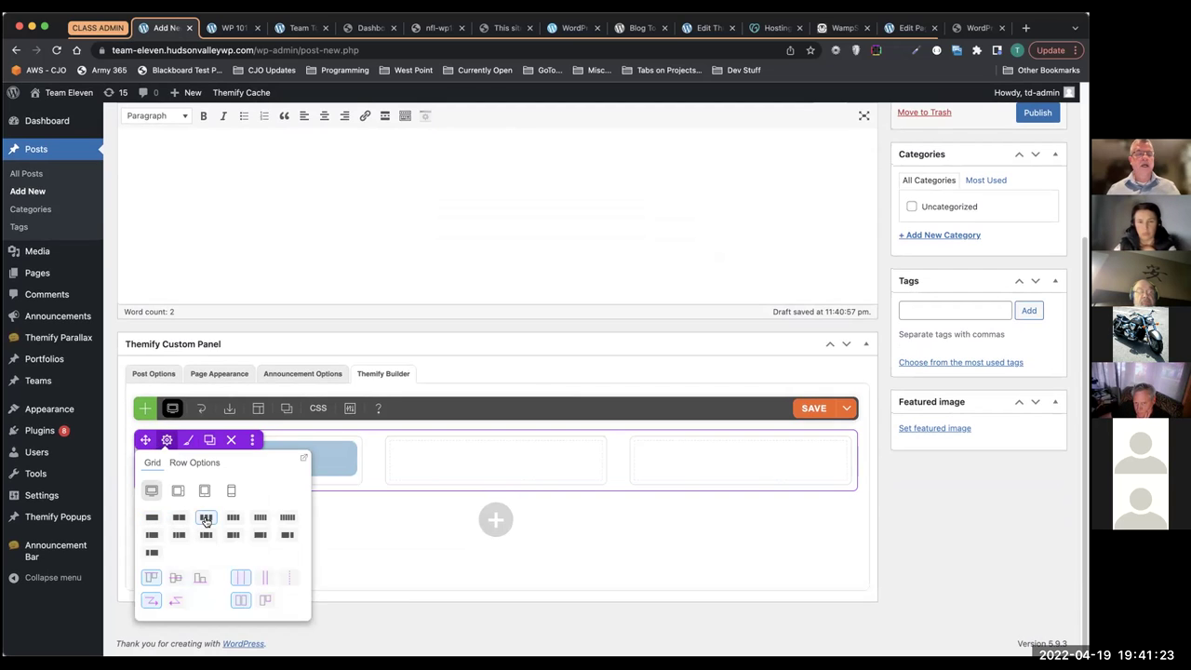
mouse_move(330, 484)
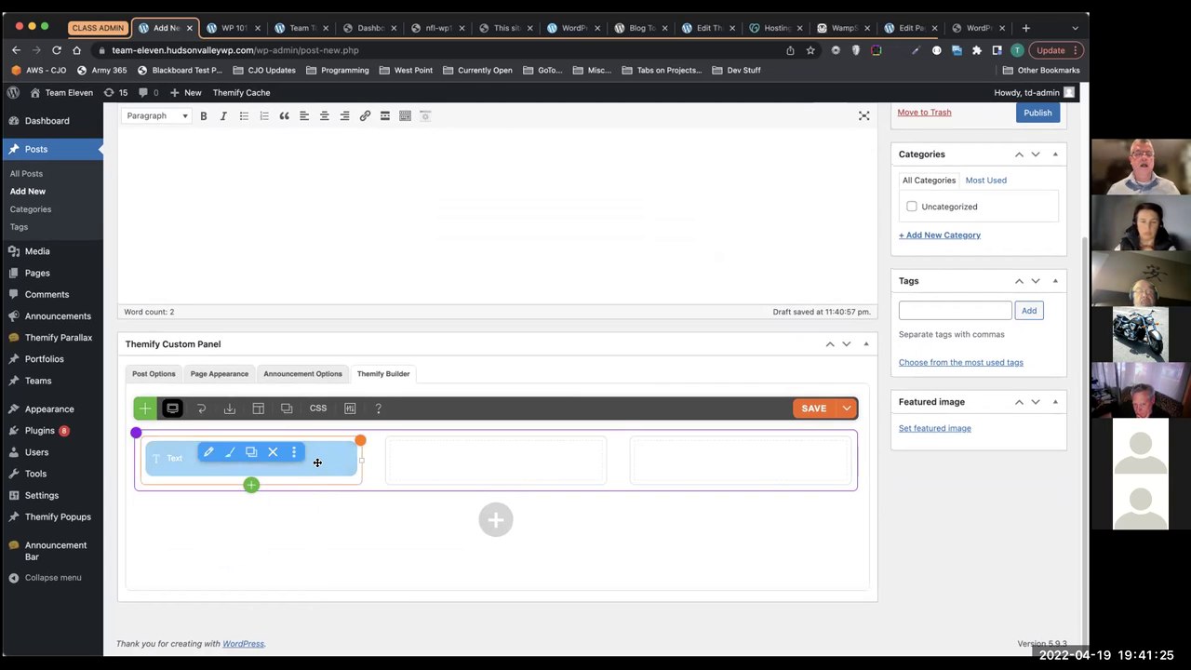
drag(318, 462, 494, 457)
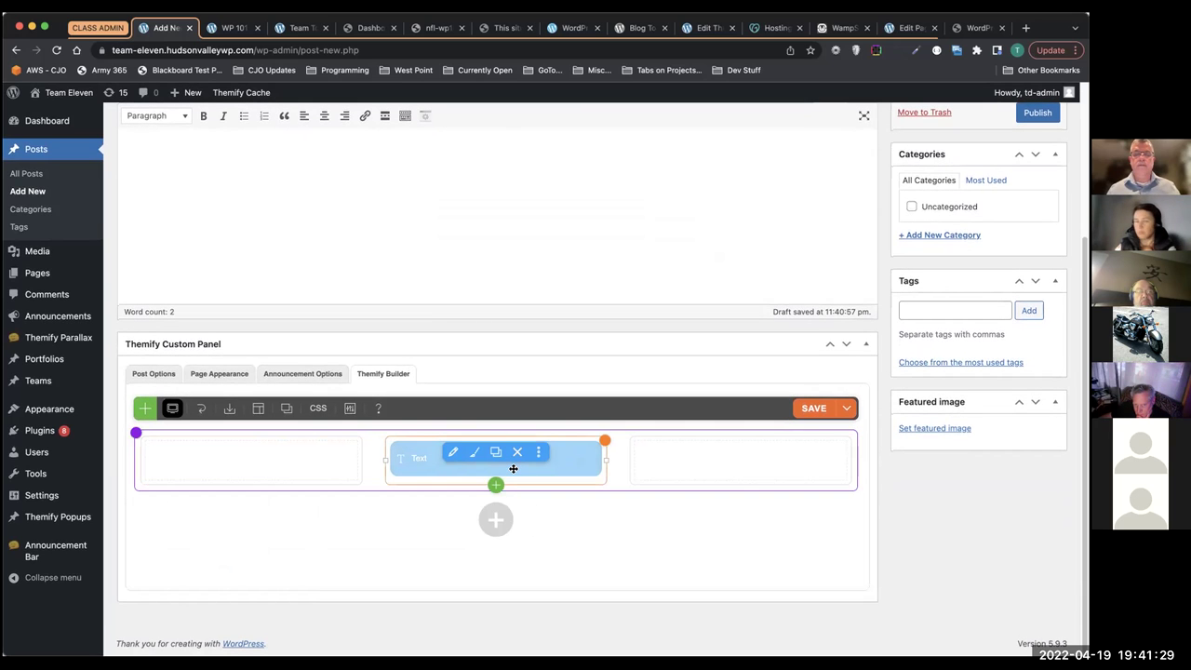
drag(513, 469, 311, 456)
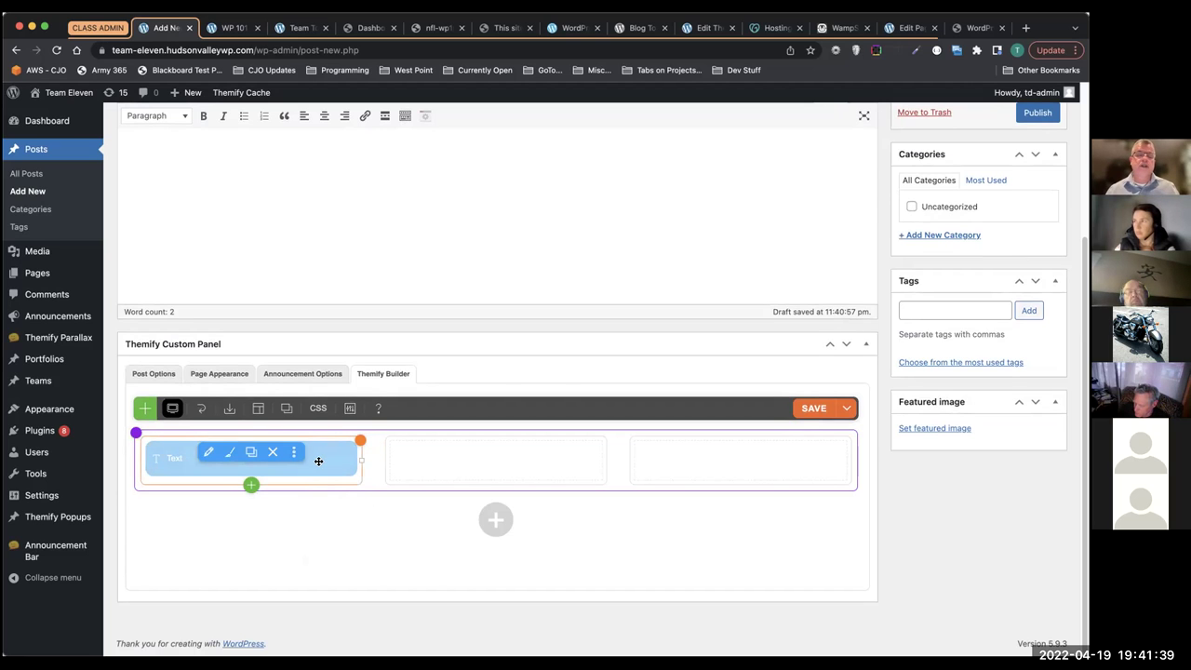
drag(322, 459, 508, 458)
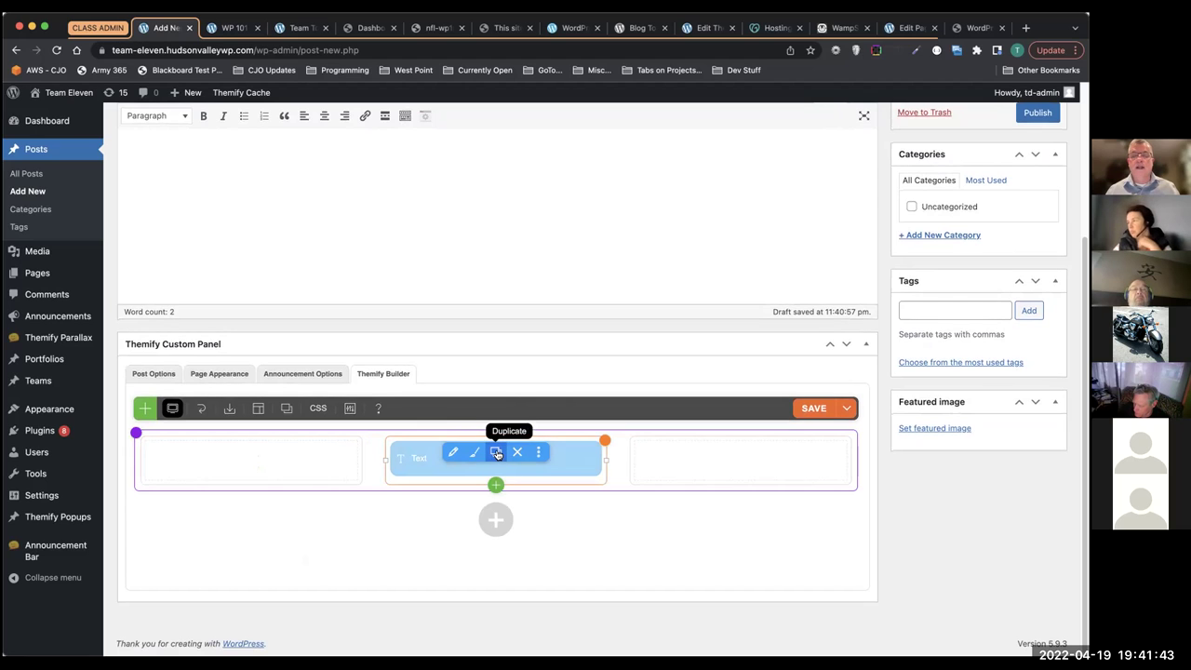
Duplicate the Text module into the right column, then go to the post title field.
click(497, 453)
drag(497, 492, 691, 460)
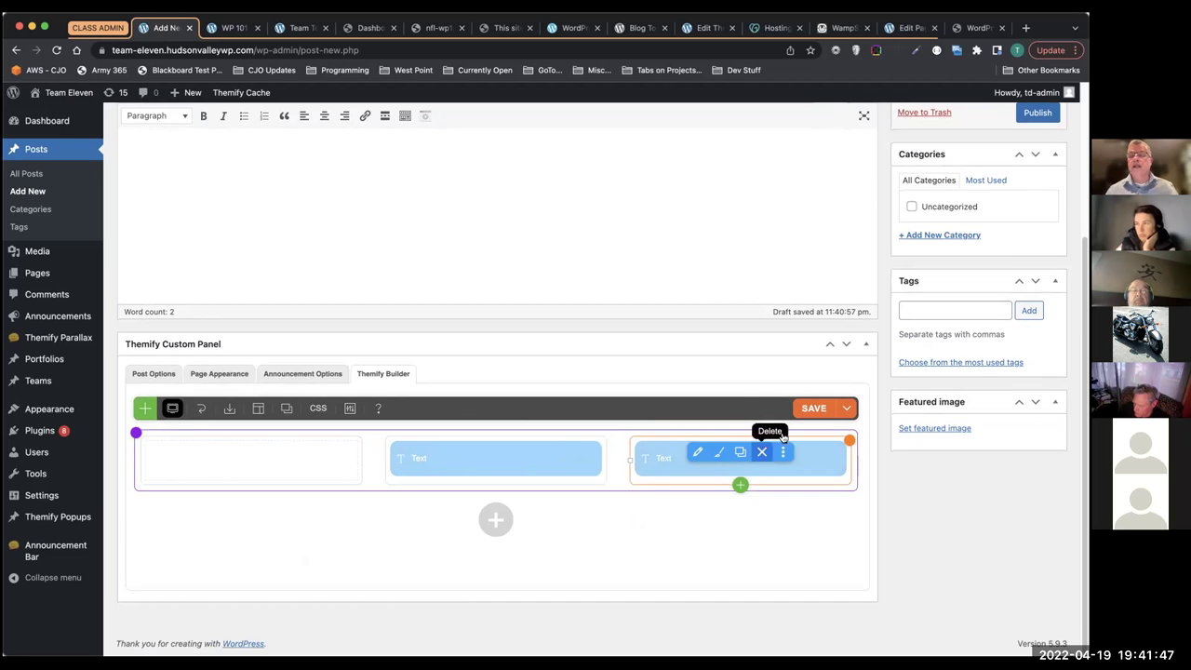
click(763, 451)
scroll(722, 111, up, 1)
scroll(722, 111, up, 4)
click(267, 190)
Title the post 'Tom Test page', publish it, and open the Team Eleven site in a new tab.
text(Tom Test page)
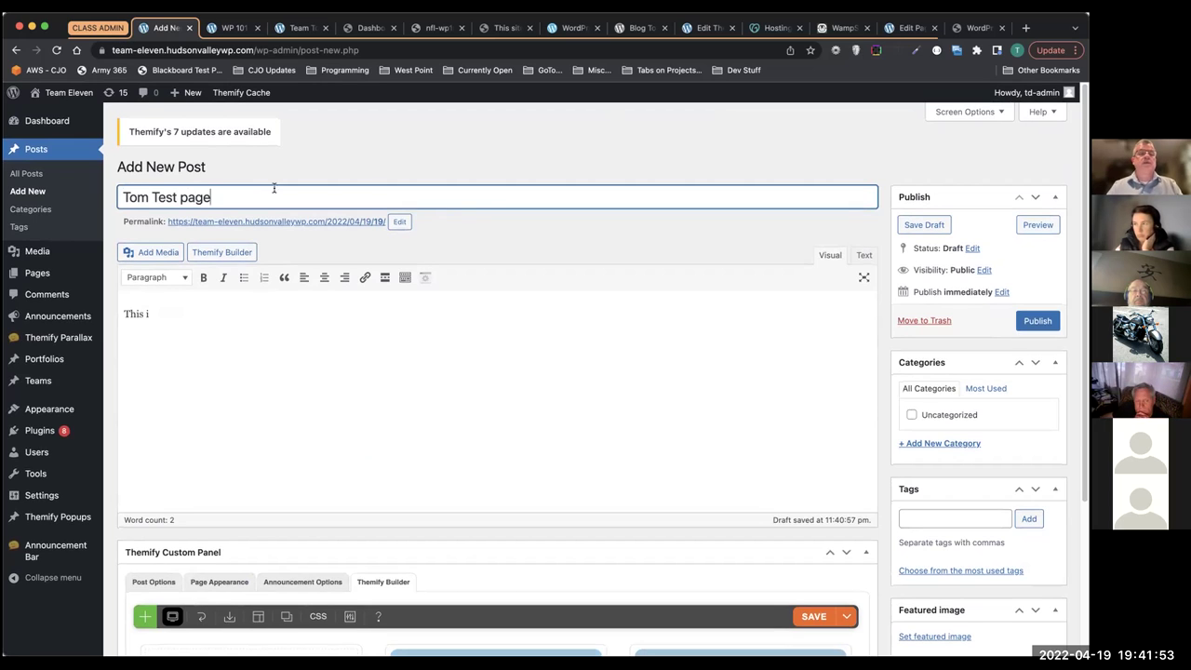
click(1037, 320)
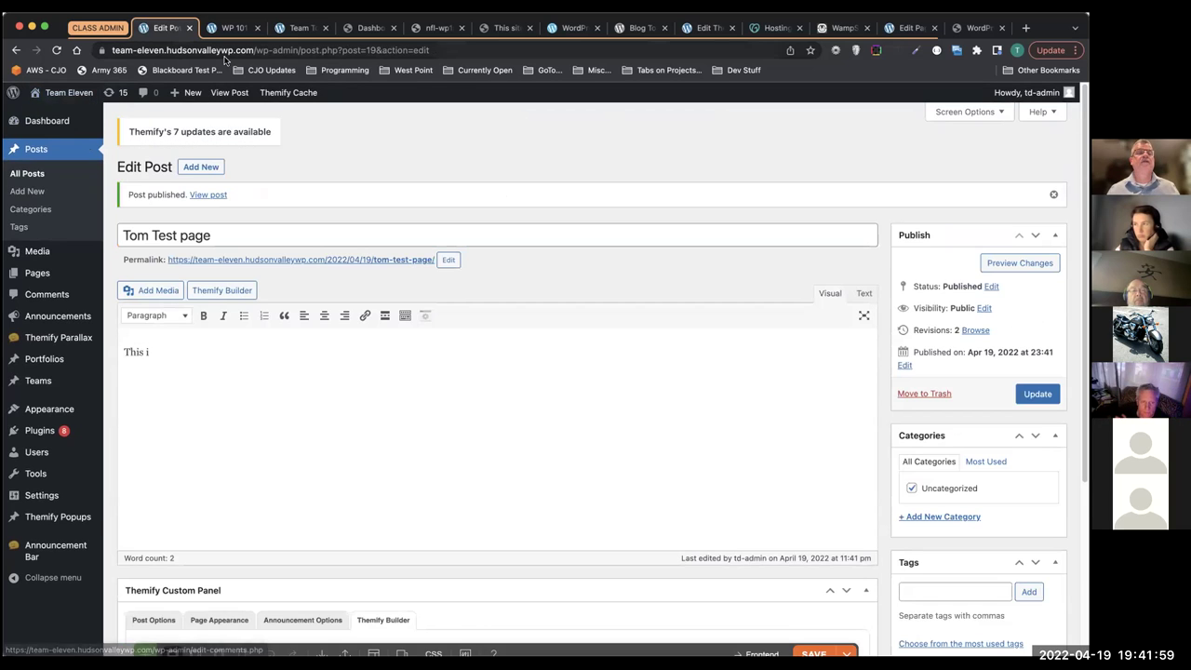
click(298, 28)
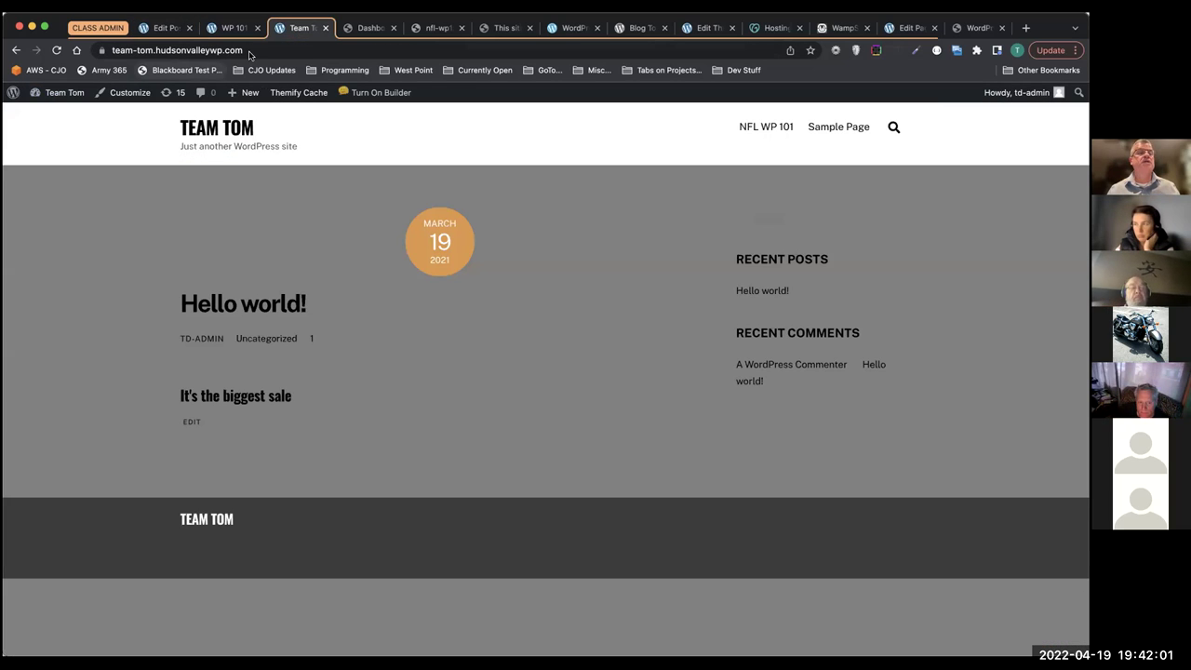
click(186, 29)
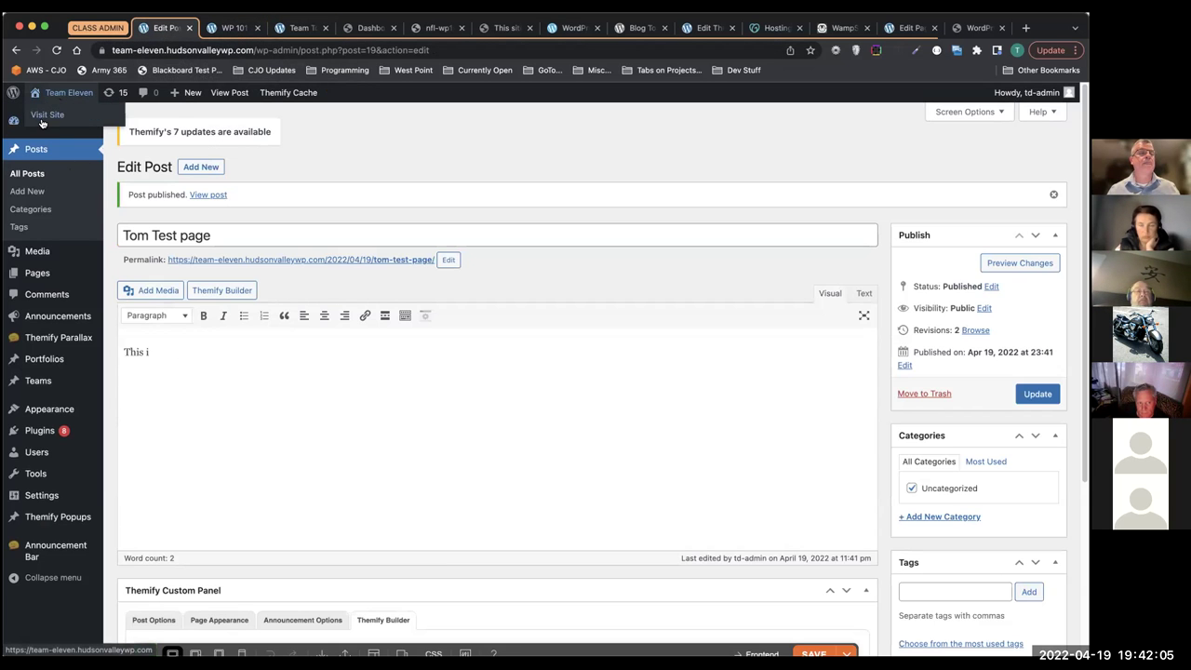
right_click(46, 115)
click(80, 130)
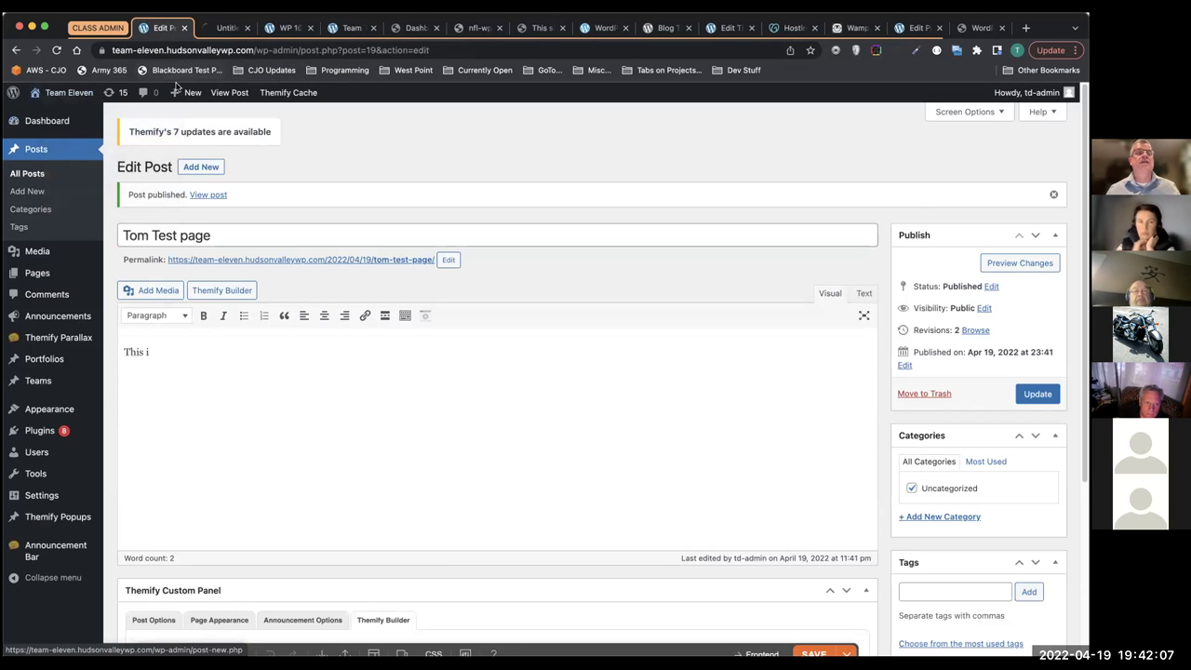
Drag the middle Text module into the first column and save the Themify Builder layout.
click(226, 28)
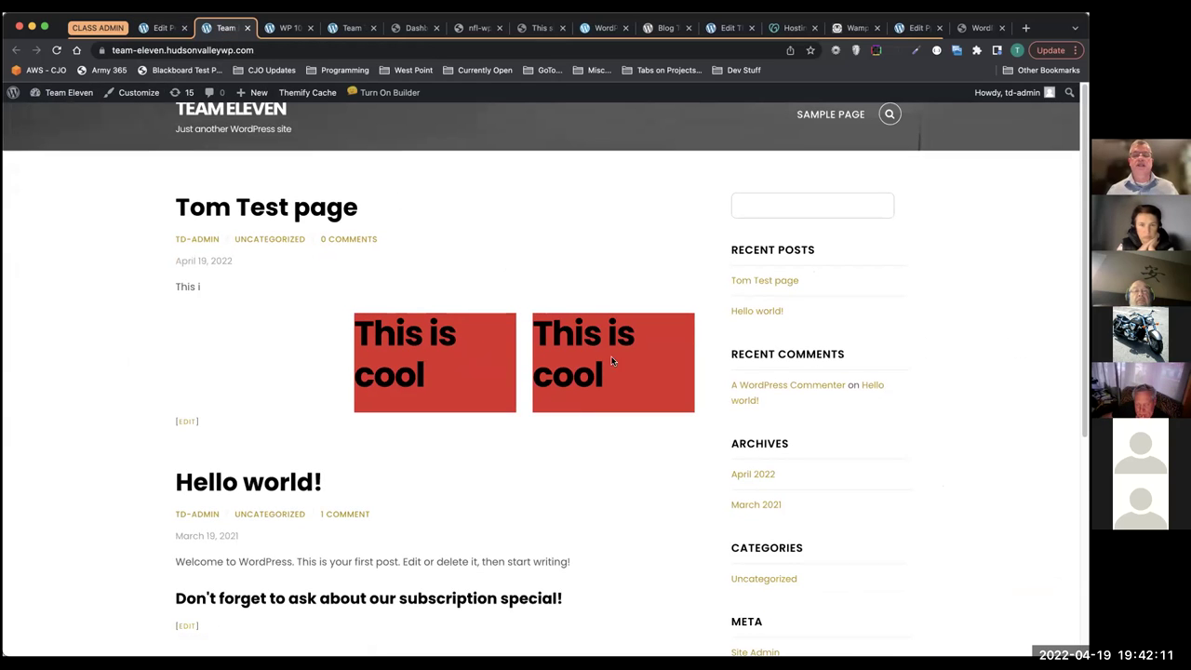
click(163, 28)
scroll(420, 327, down, 4)
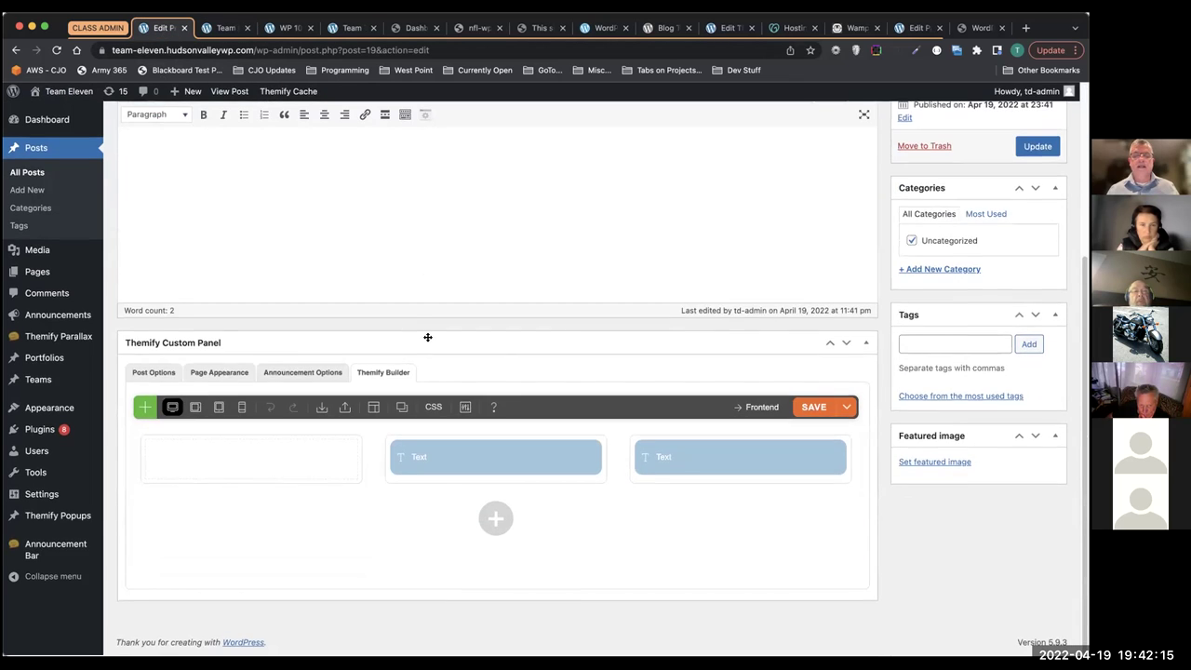
drag(443, 456, 250, 452)
click(797, 416)
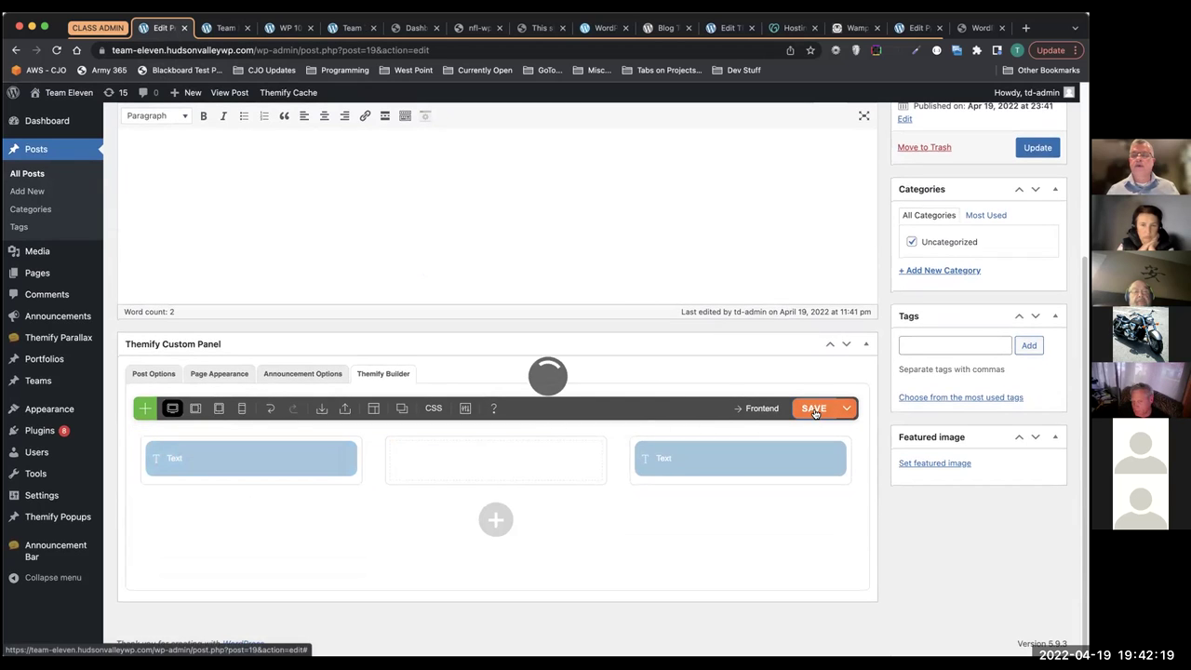
Reload the Team Eleven front page to verify the red boxes, then return to the editor.
click(221, 30)
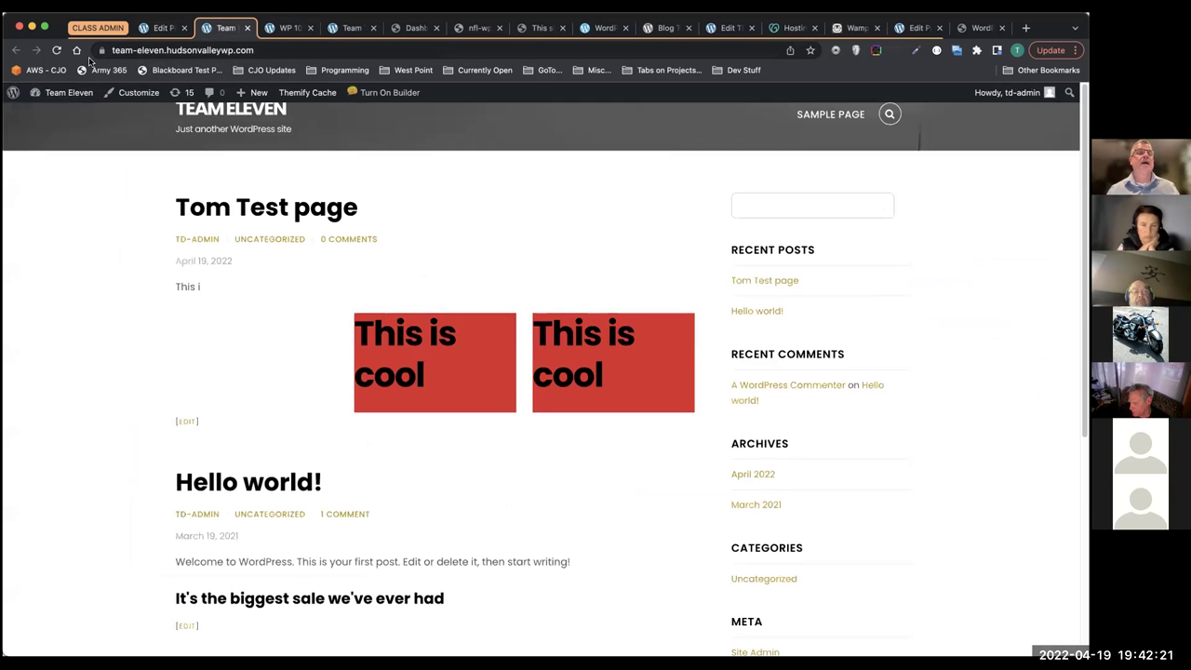
click(57, 49)
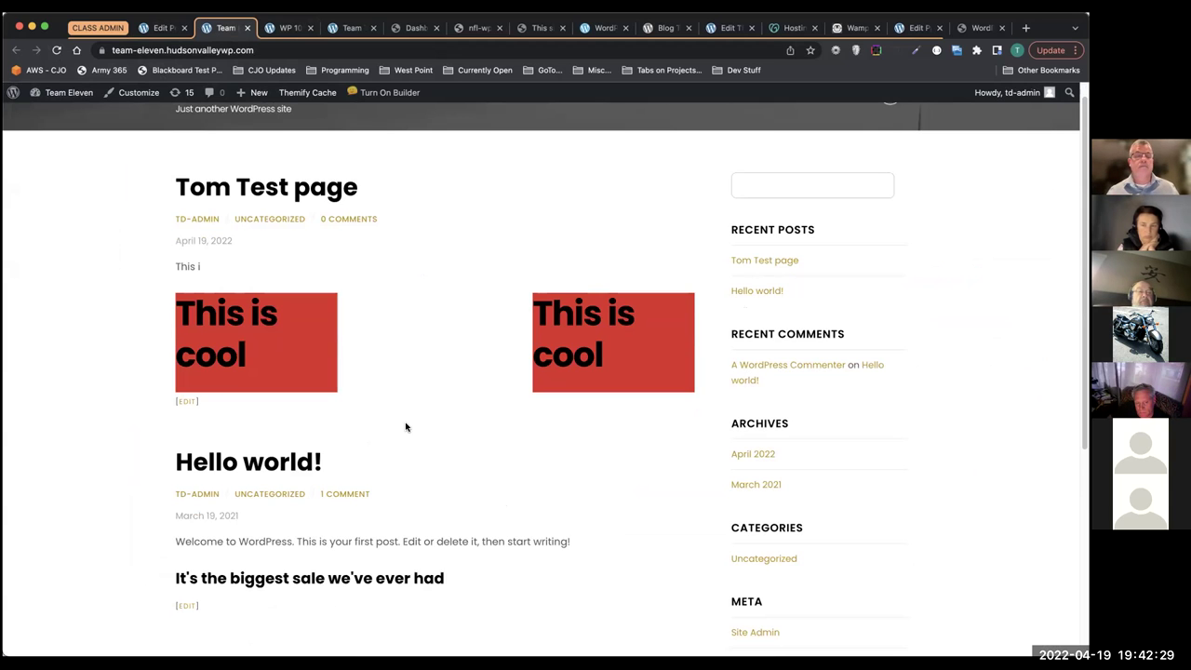
scroll(406, 427, down, 5)
scroll(406, 427, up, 5)
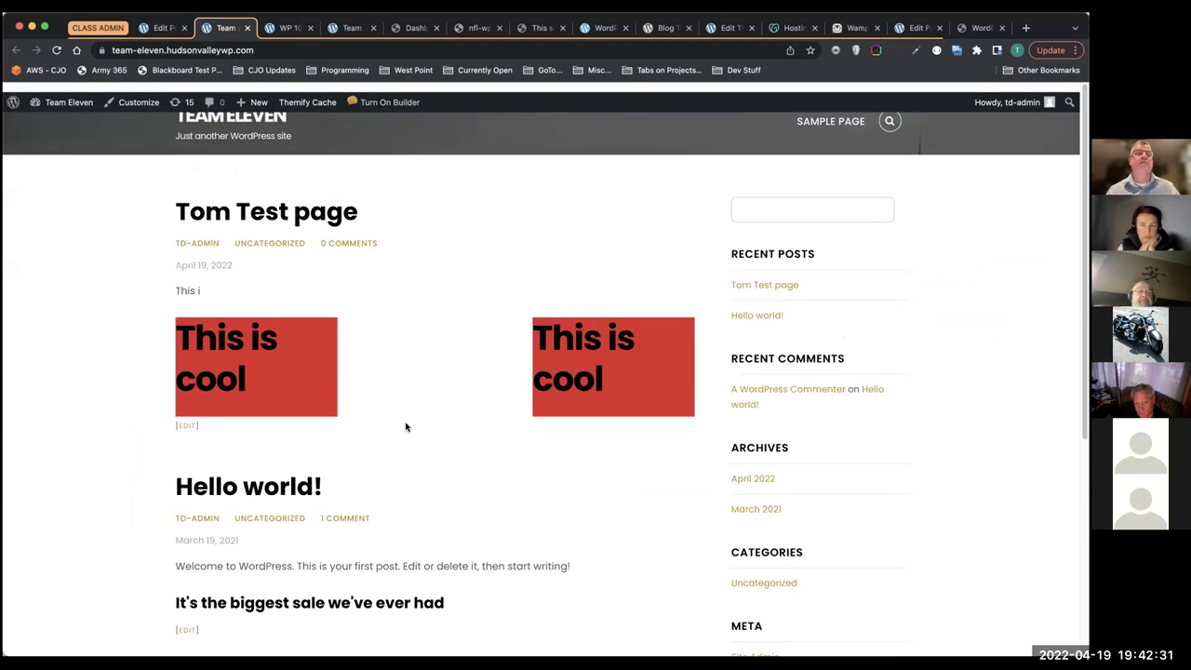
click(160, 28)
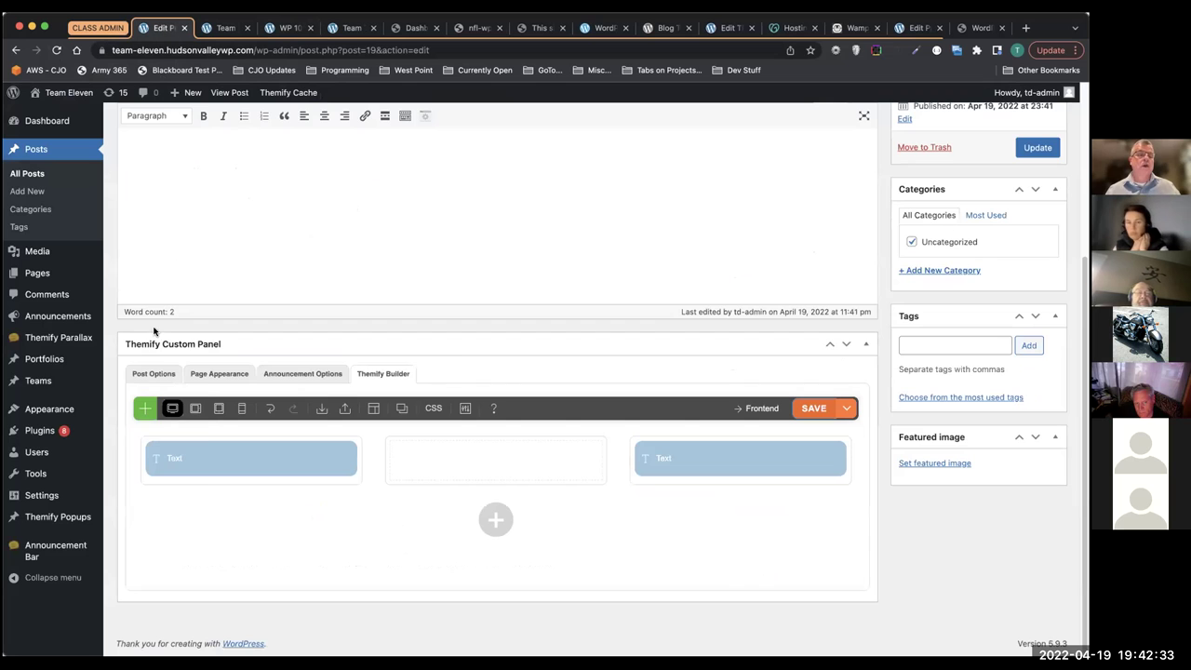
Go to Appearance > Themes and look over the 9 installed themes.
mouse_move(61, 412)
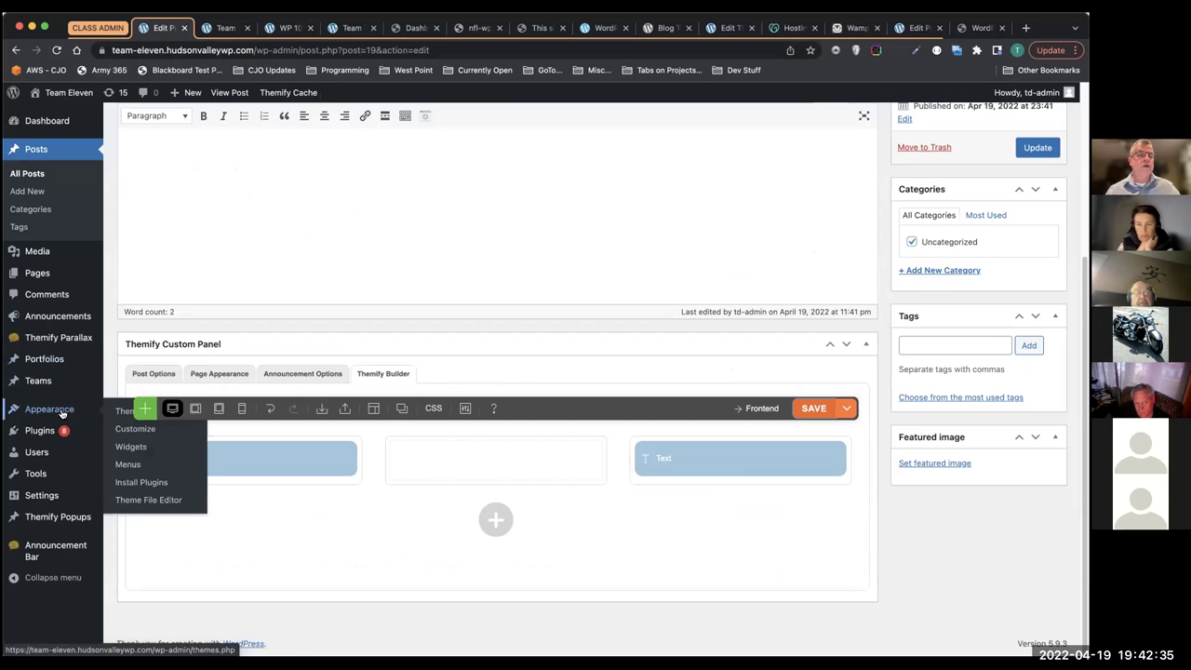
click(124, 411)
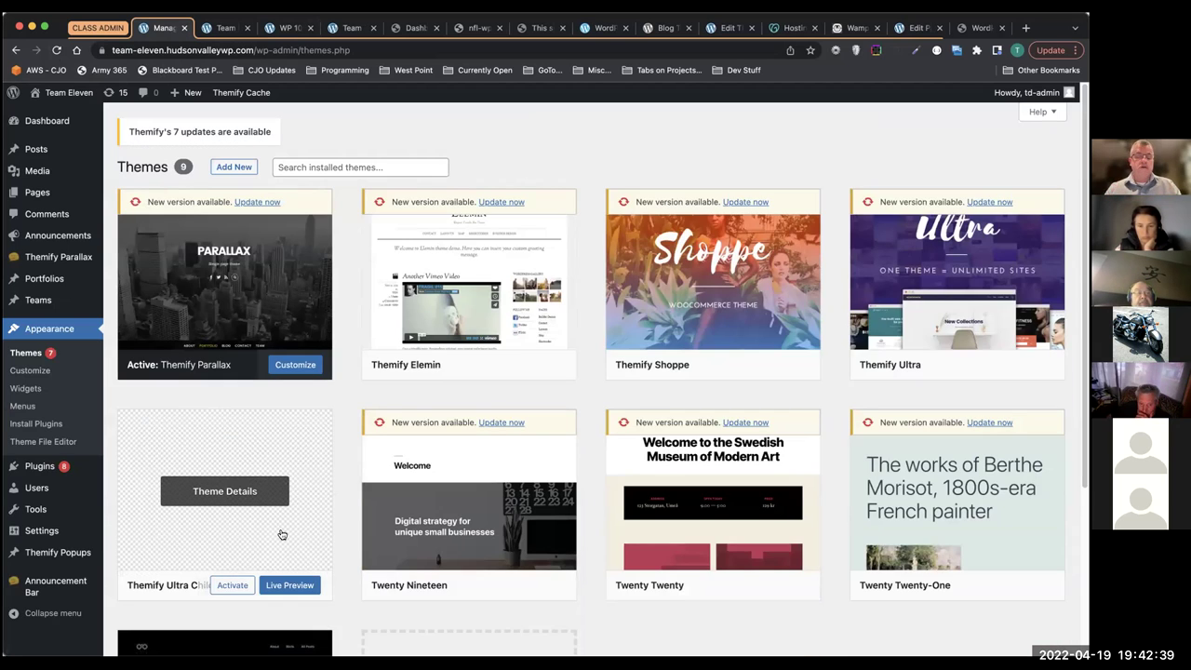
scroll(282, 534, down, 5)
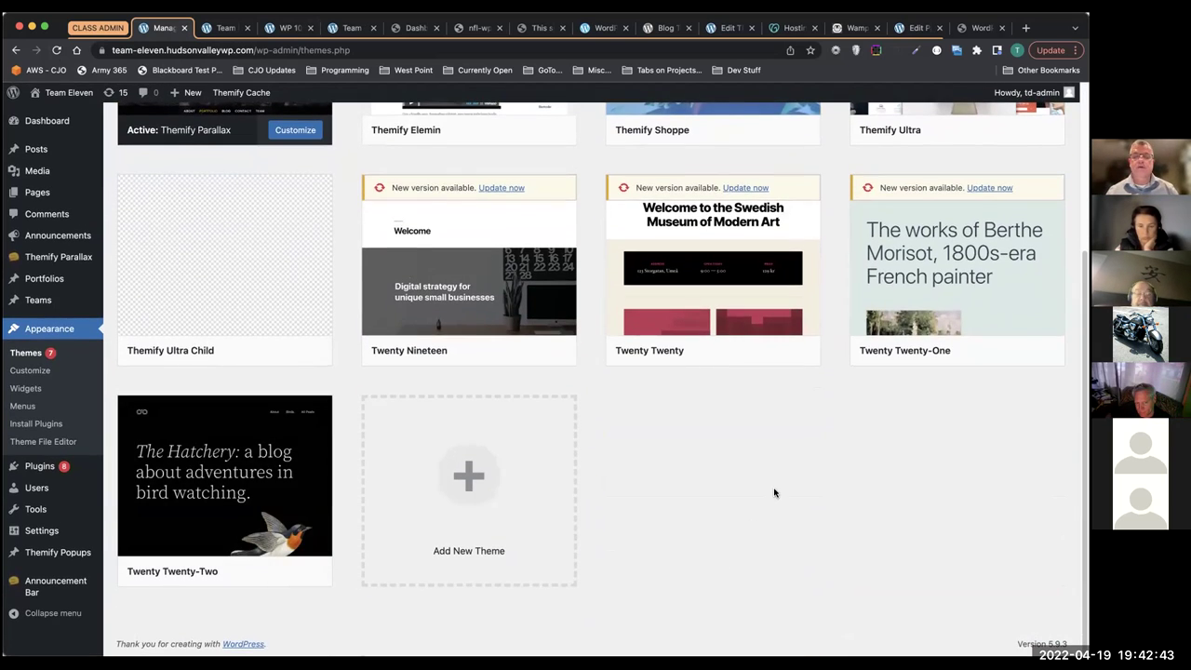
scroll(774, 492, up, 5)
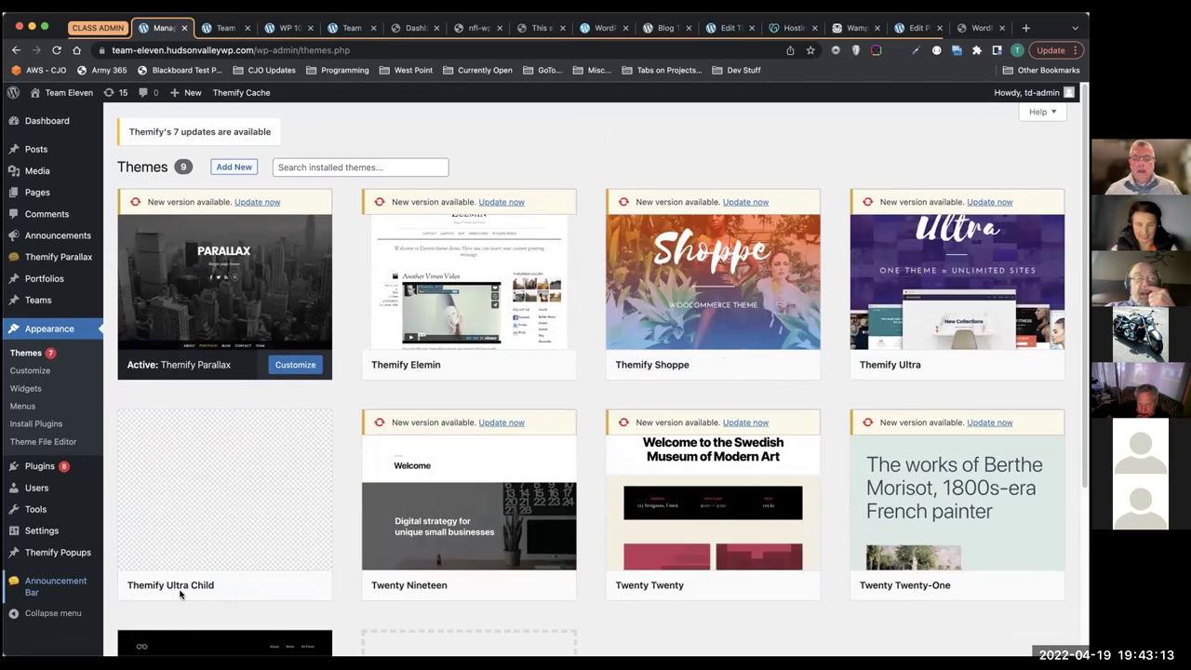
mouse_move(164, 483)
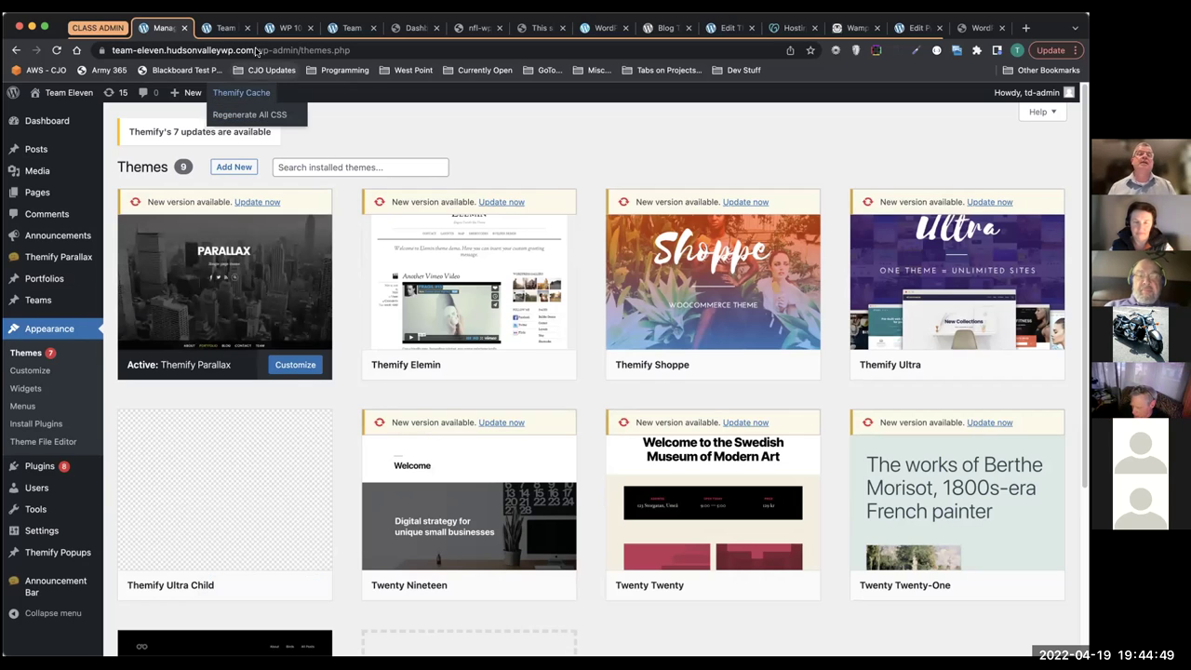
click(229, 30)
scroll(458, 312, down, 2)
scroll(459, 312, up, 2)
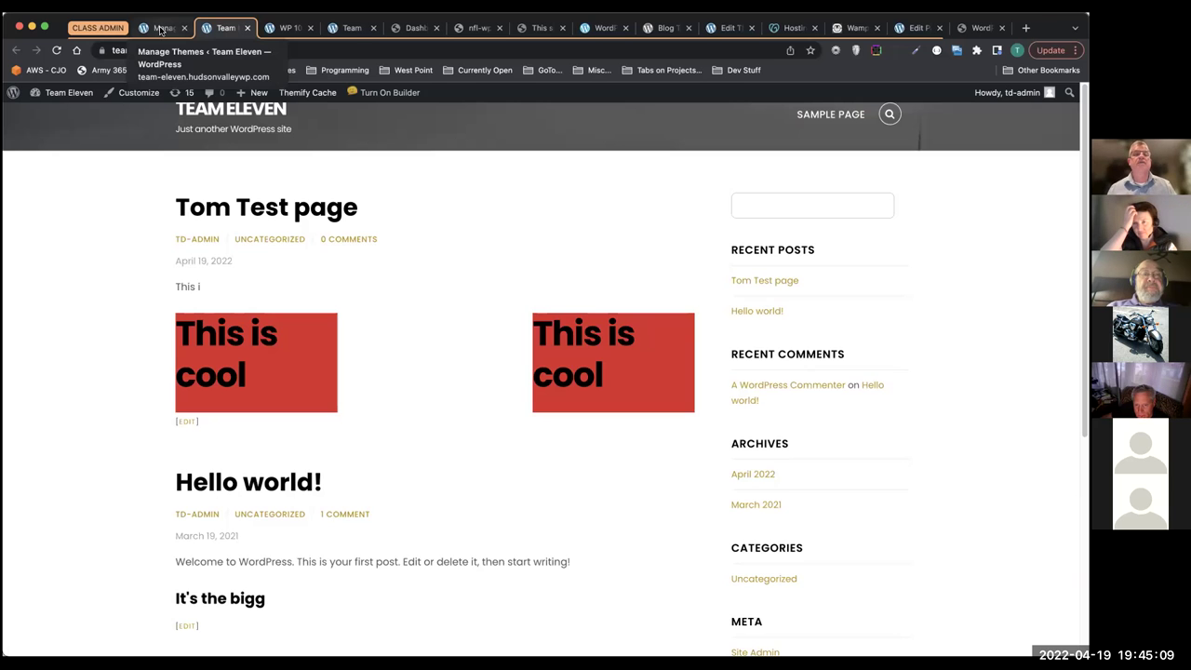
click(160, 29)
mouse_move(79, 267)
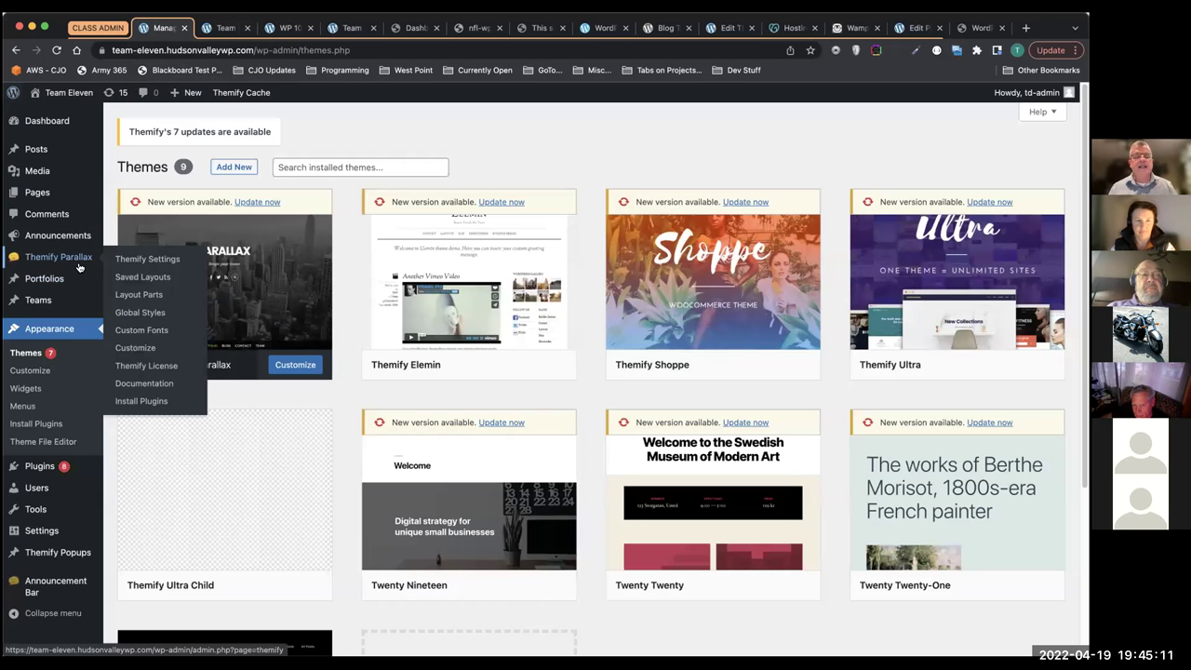
mouse_move(219, 463)
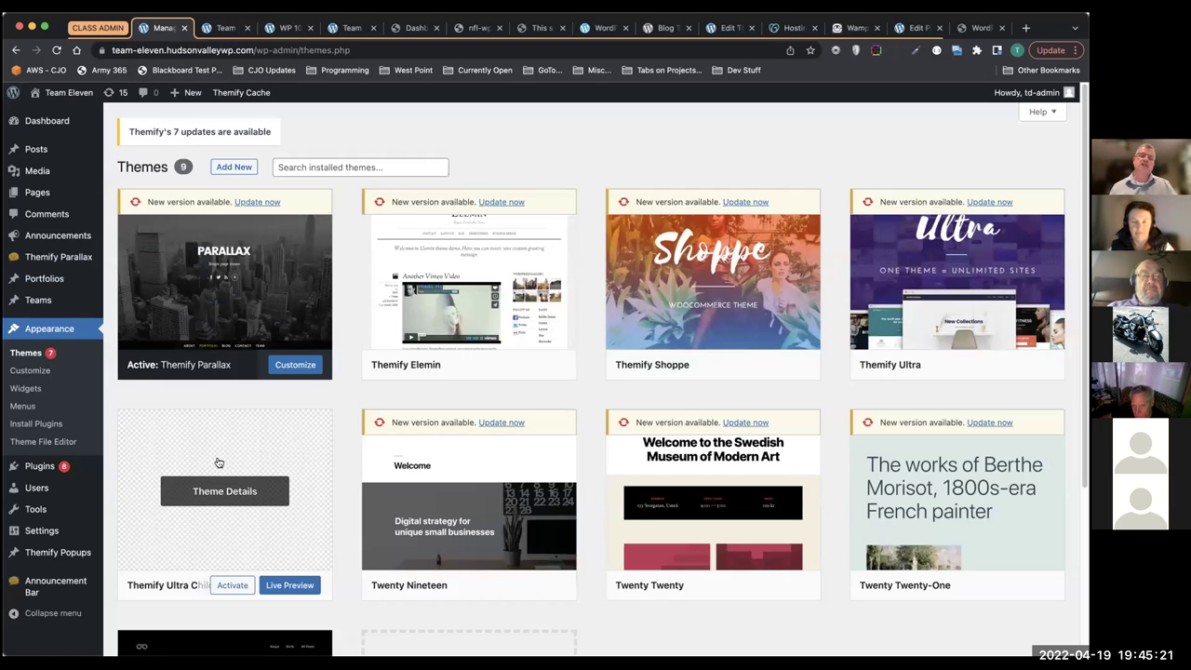
scroll(205, 417, down, 5)
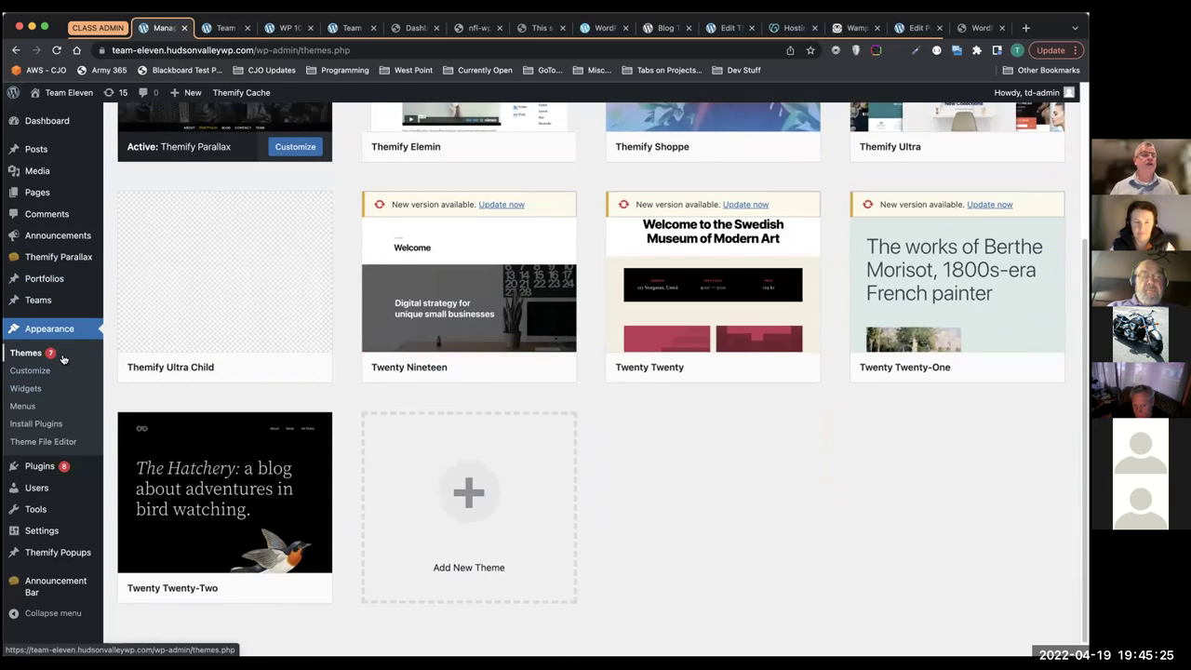
Create an empty menu named Main-Nav under Appearance > Menus and list all pages.
click(23, 406)
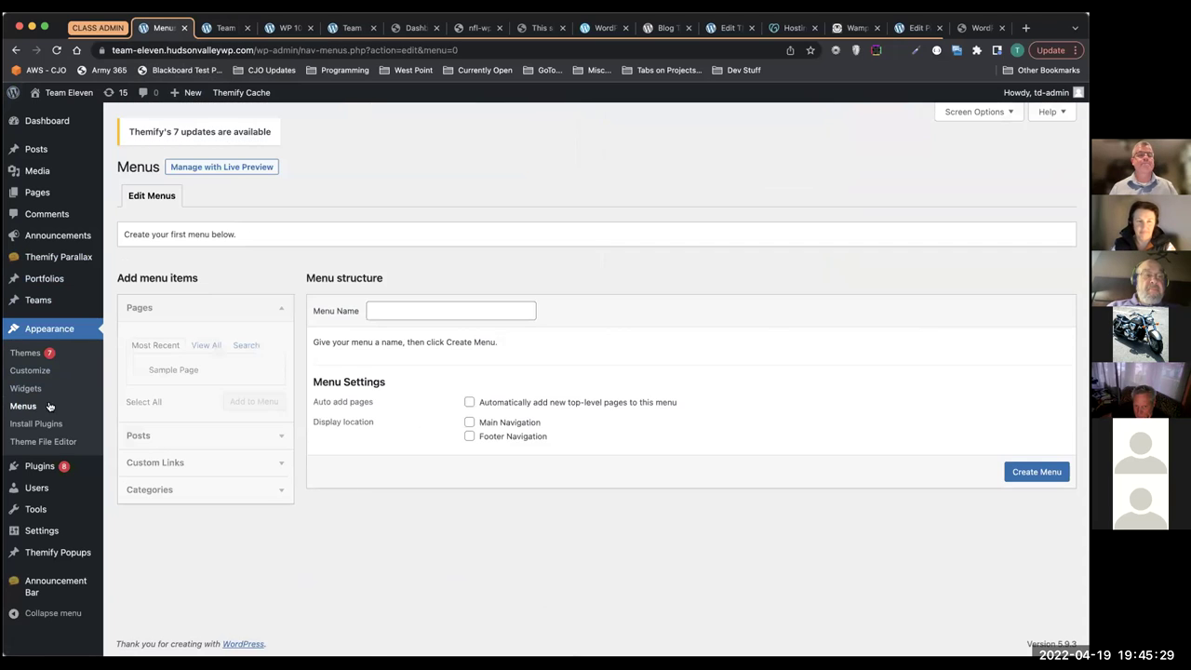
click(373, 312)
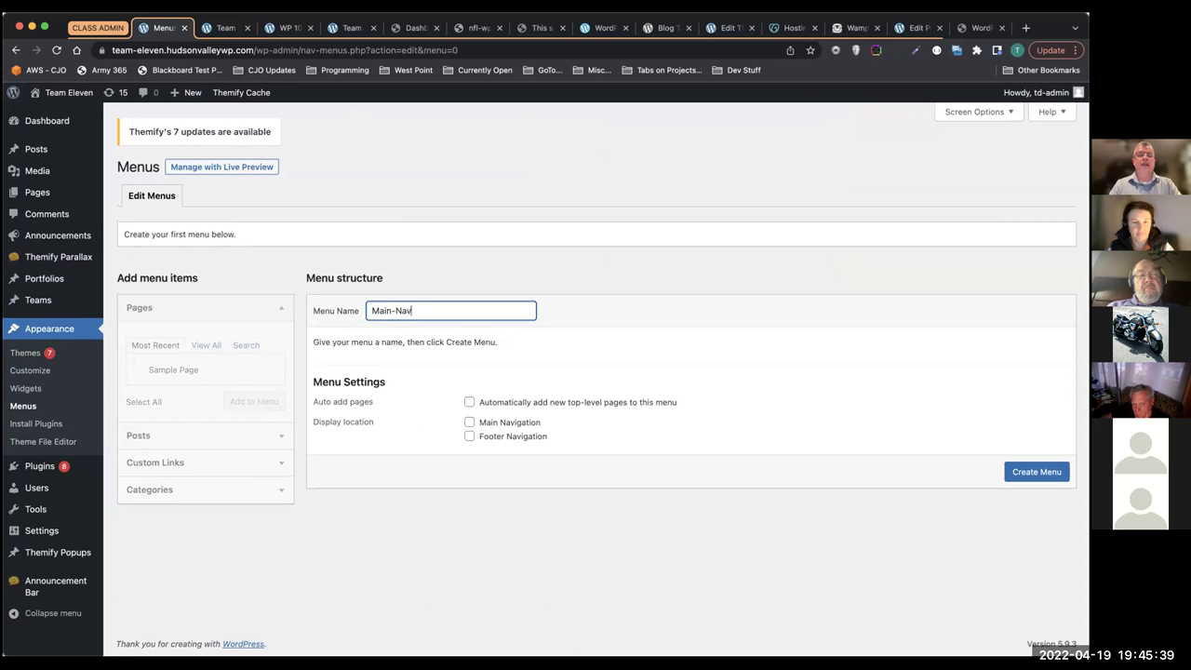
click(1033, 474)
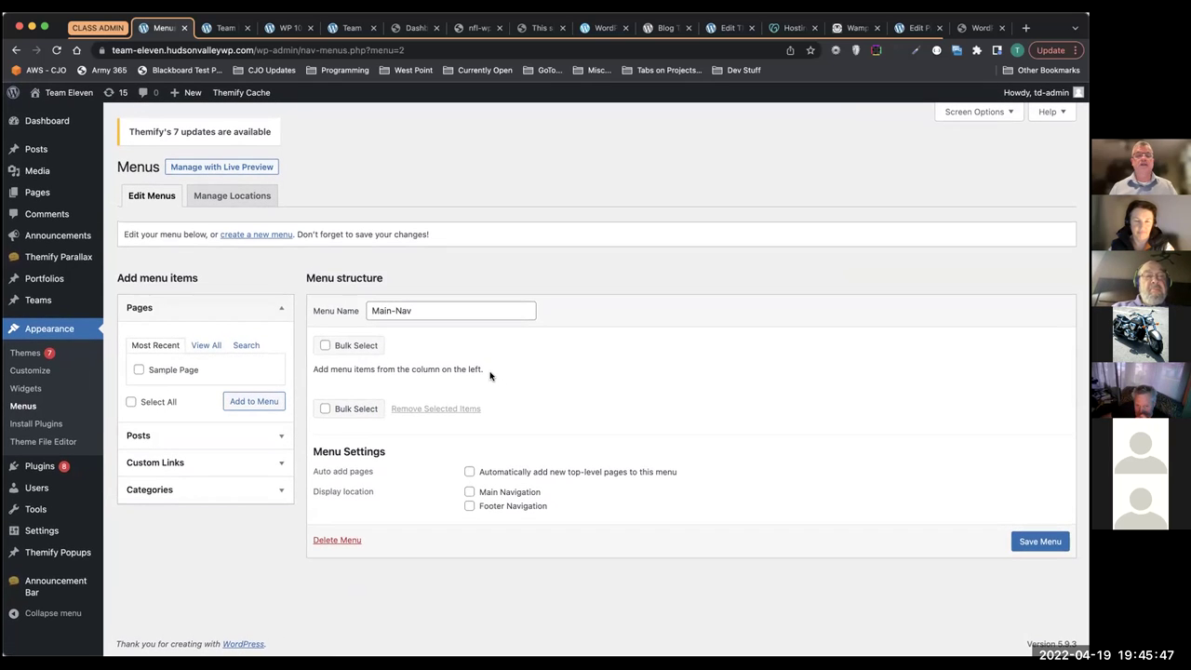
click(243, 345)
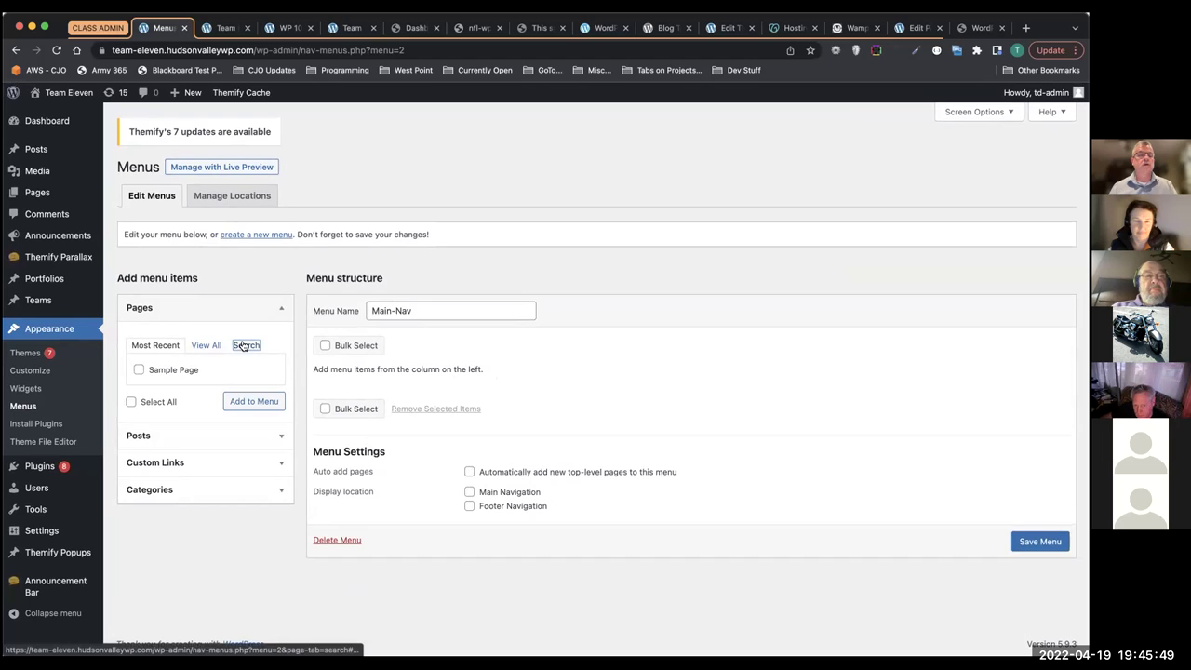
click(205, 345)
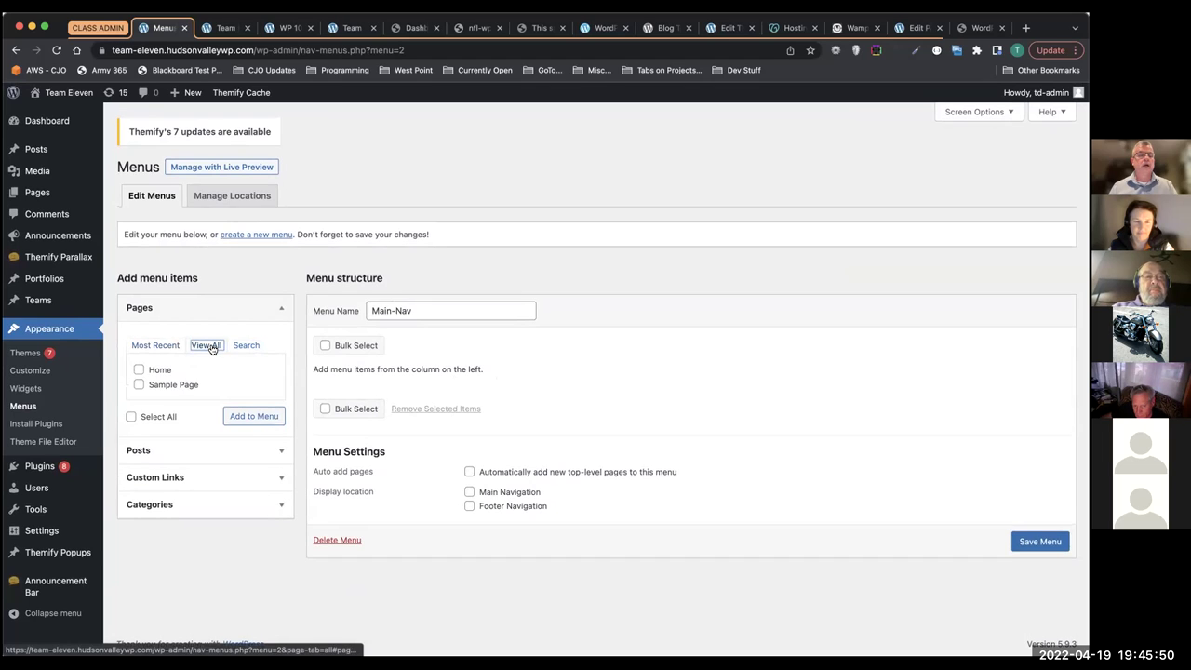
Add Home, Sample Page, Tom Test page and Hello world! to Main-Nav and save it.
click(139, 386)
click(138, 369)
click(233, 417)
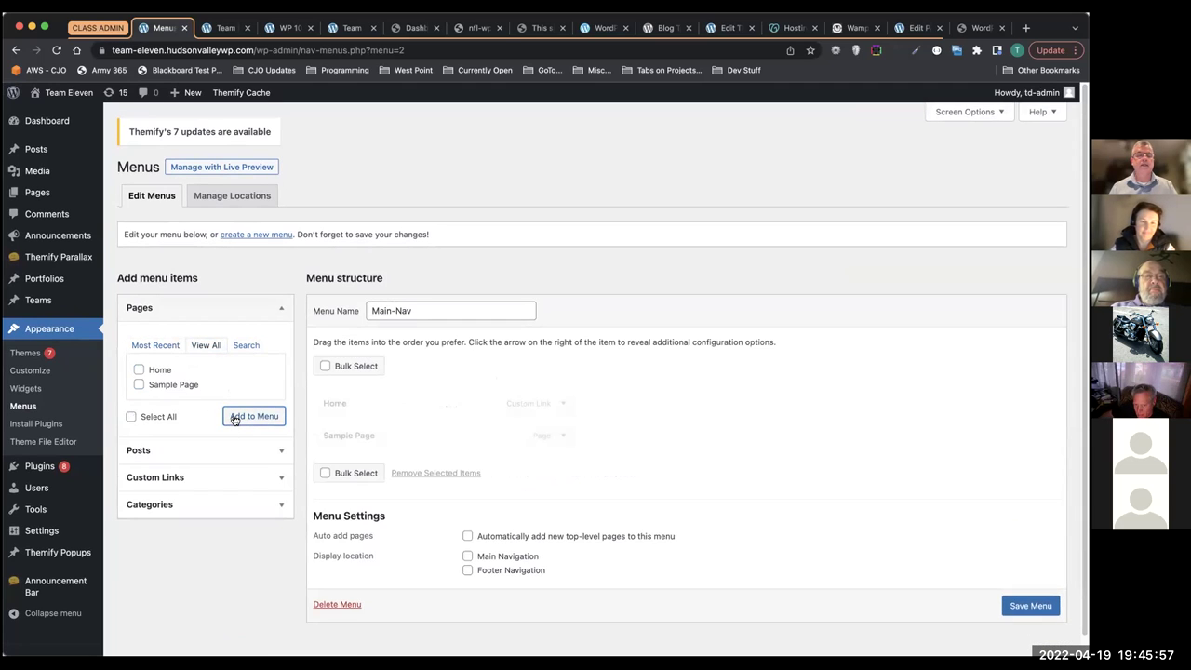
click(171, 451)
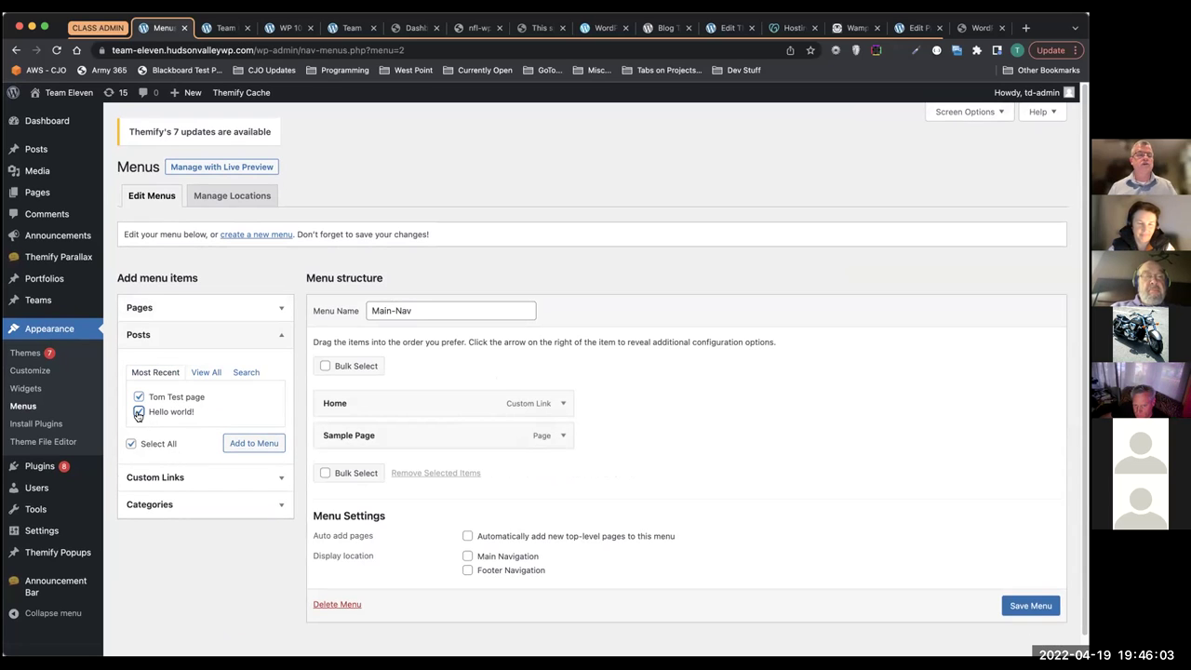
click(247, 446)
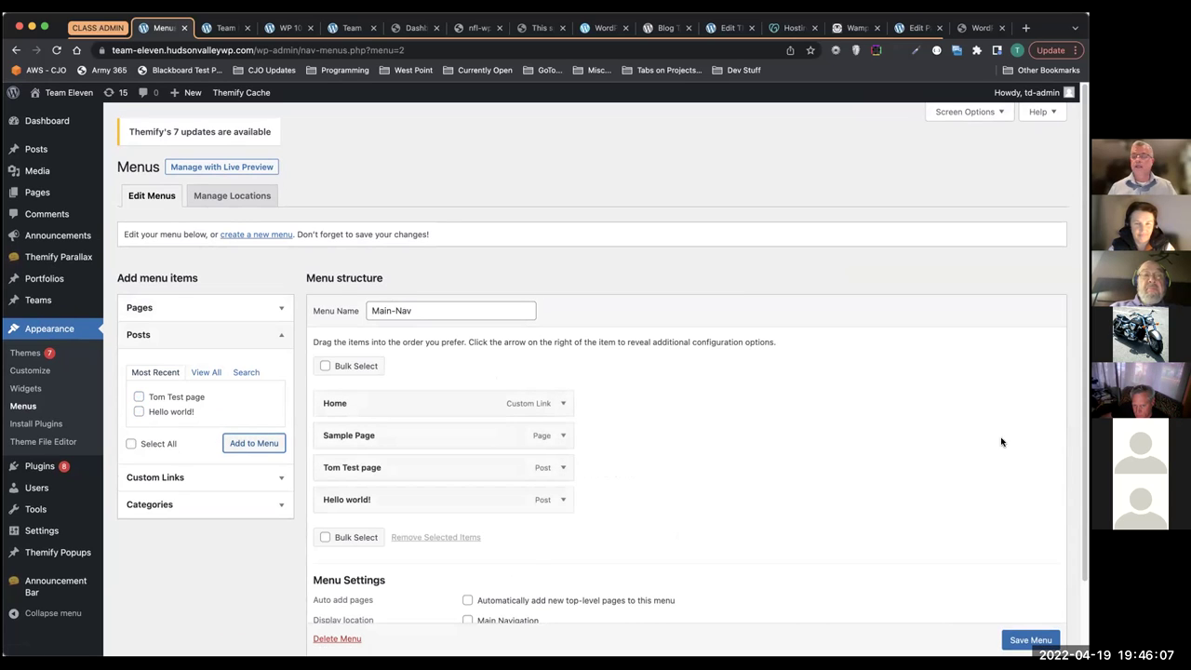
click(1011, 641)
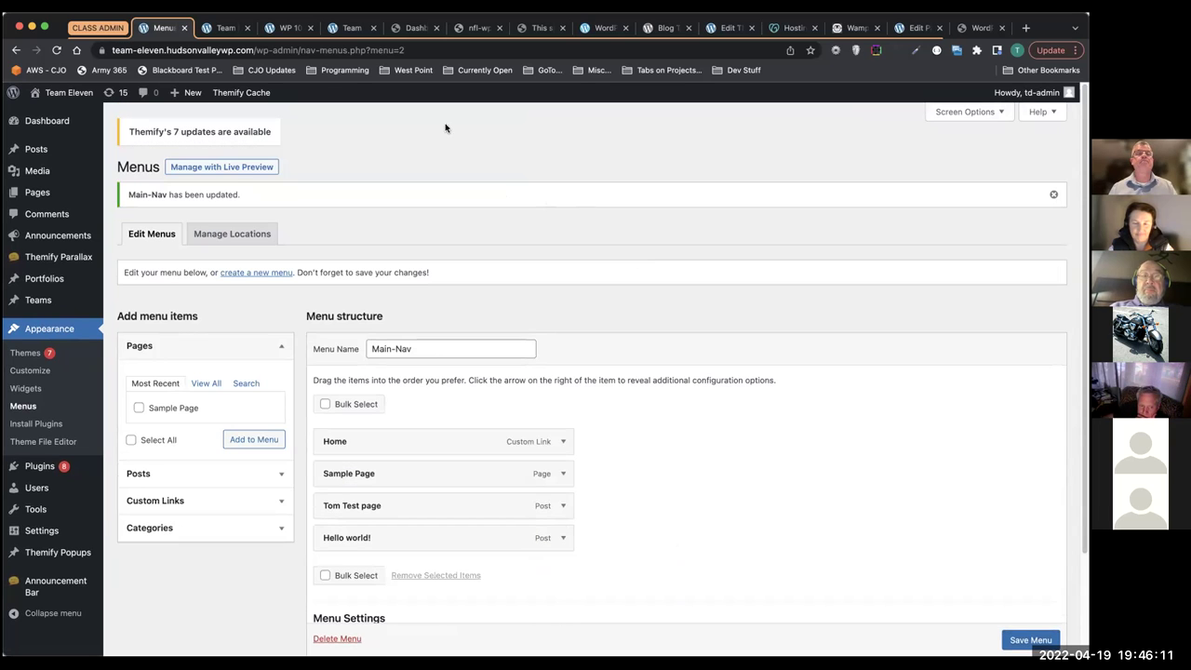
Reload the live site to check for the new menu, then return to the menu editor.
click(244, 25)
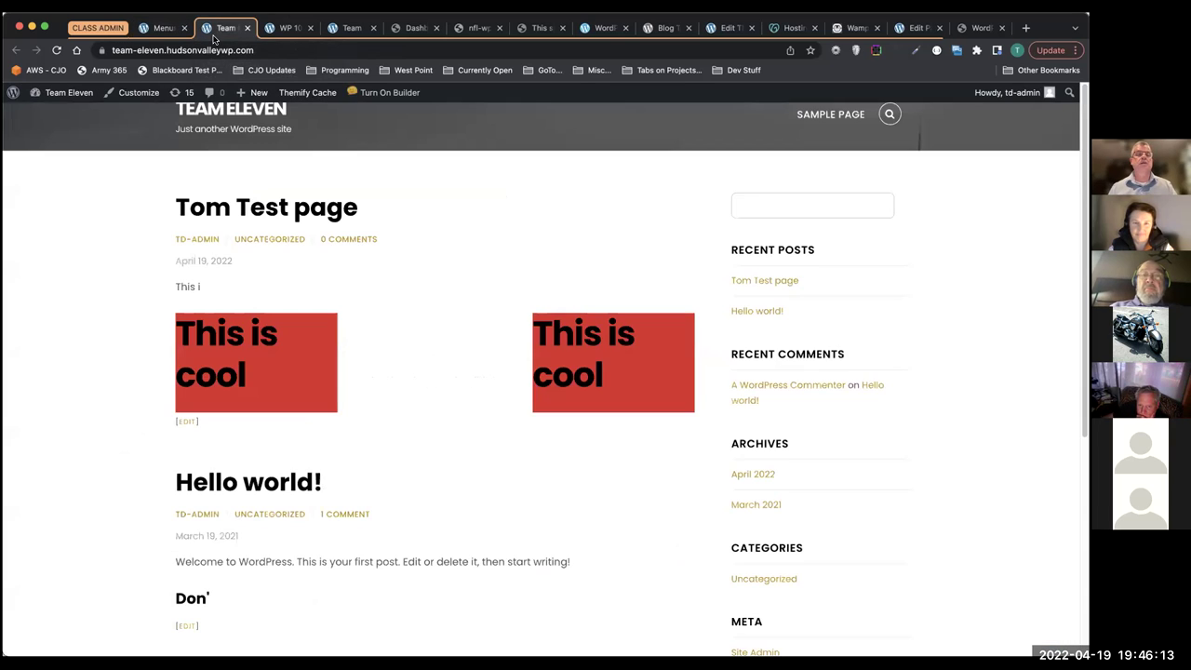
click(57, 50)
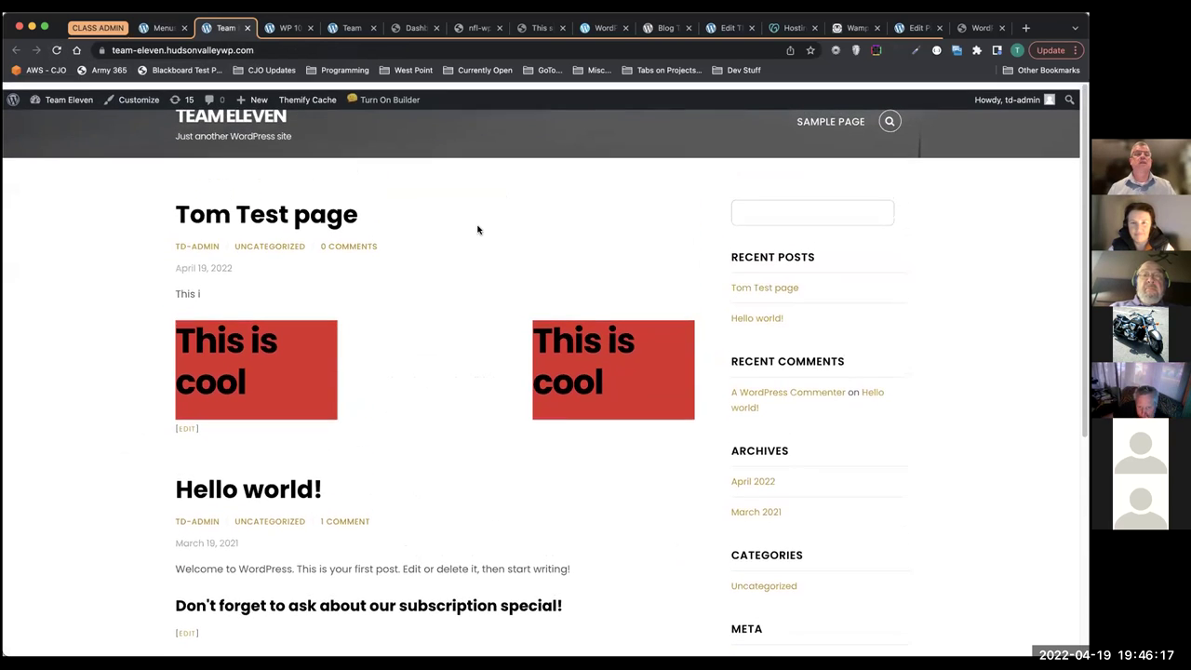
click(160, 28)
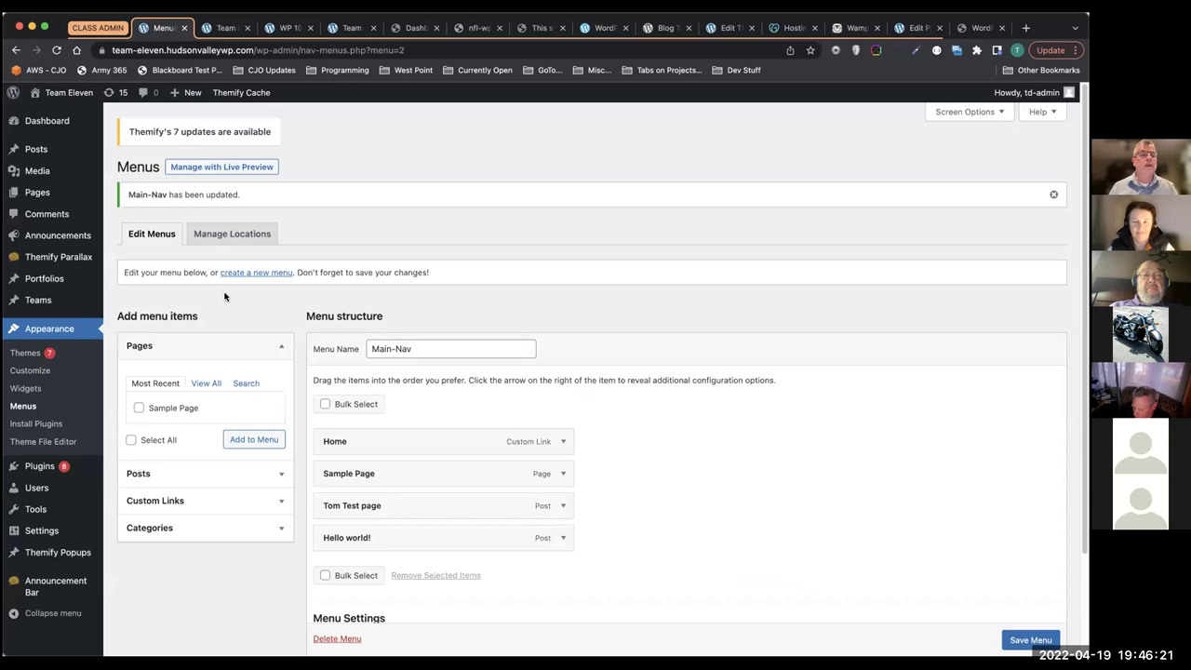
Assign Main-Nav to the Main Navigation location and save the change.
click(240, 238)
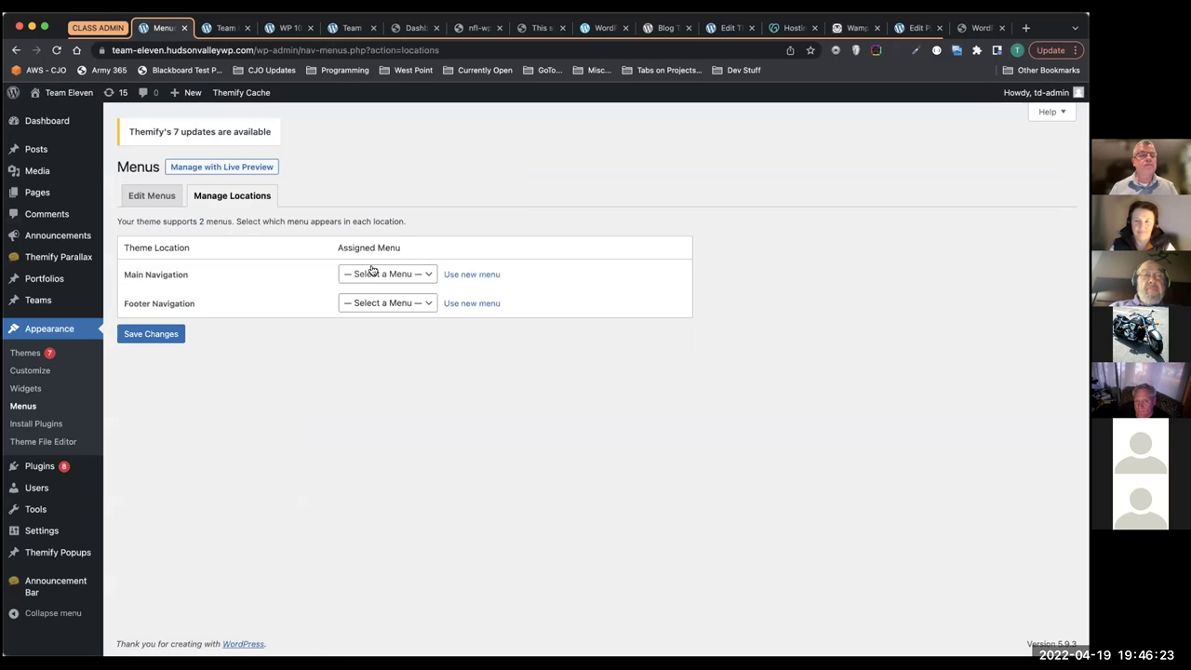
click(430, 275)
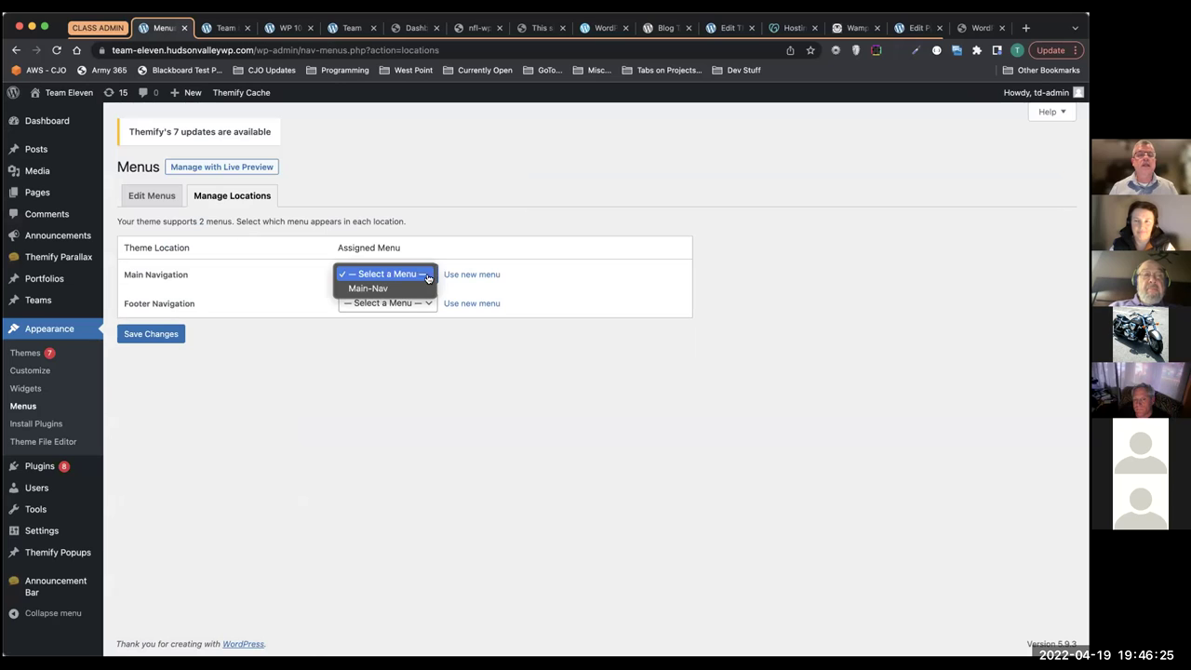
click(218, 300)
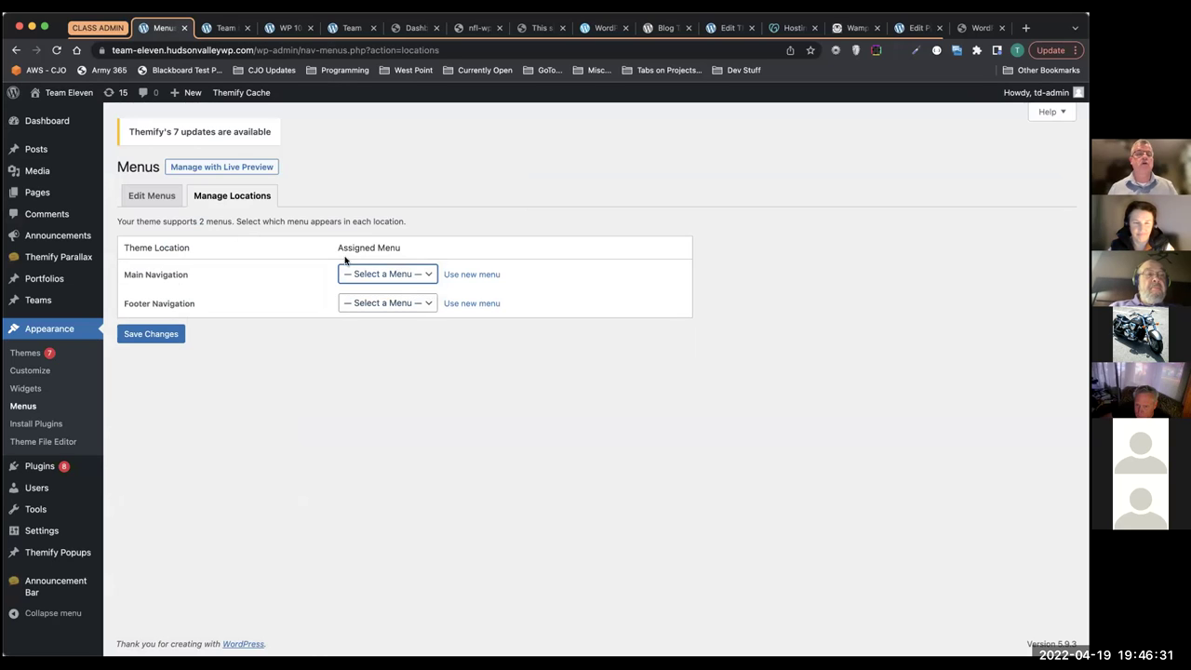
click(431, 276)
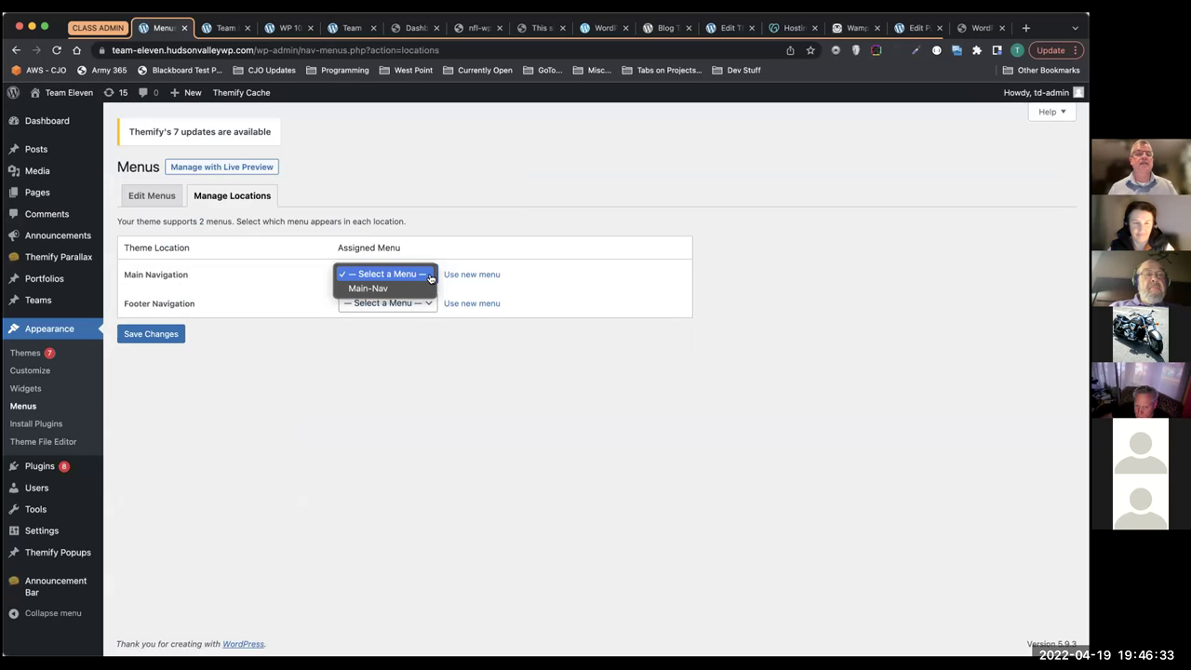
click(375, 289)
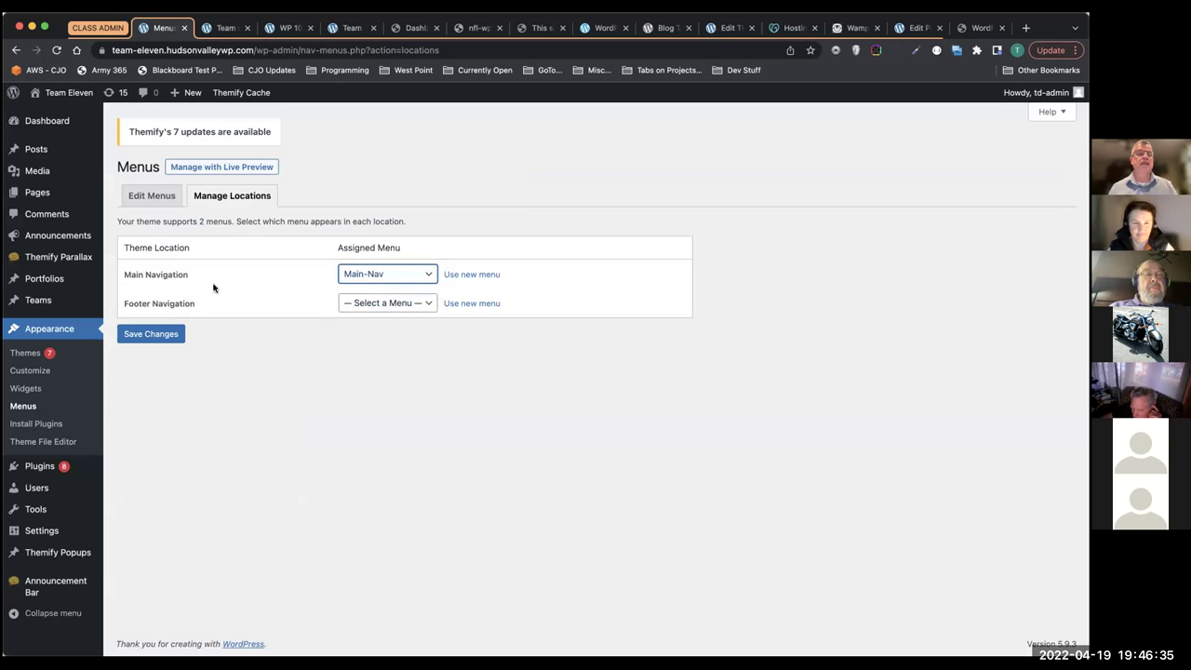
click(159, 337)
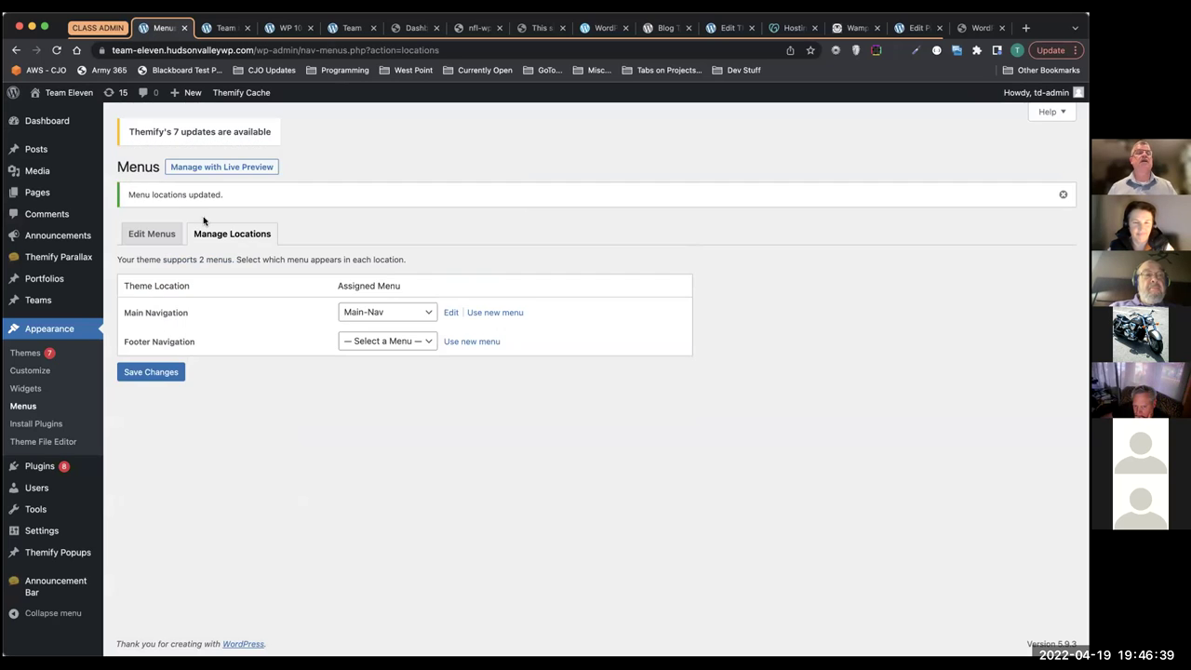
Check the four menu items in the live site header, then go back to editing Main-Nav.
click(225, 29)
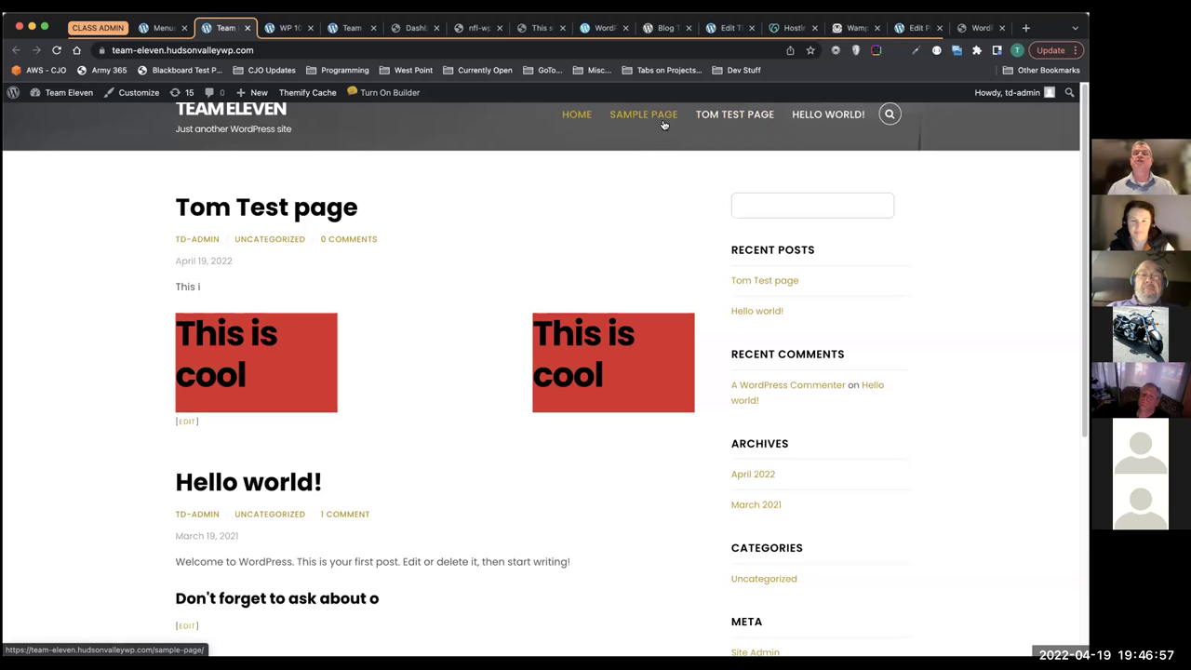
click(160, 28)
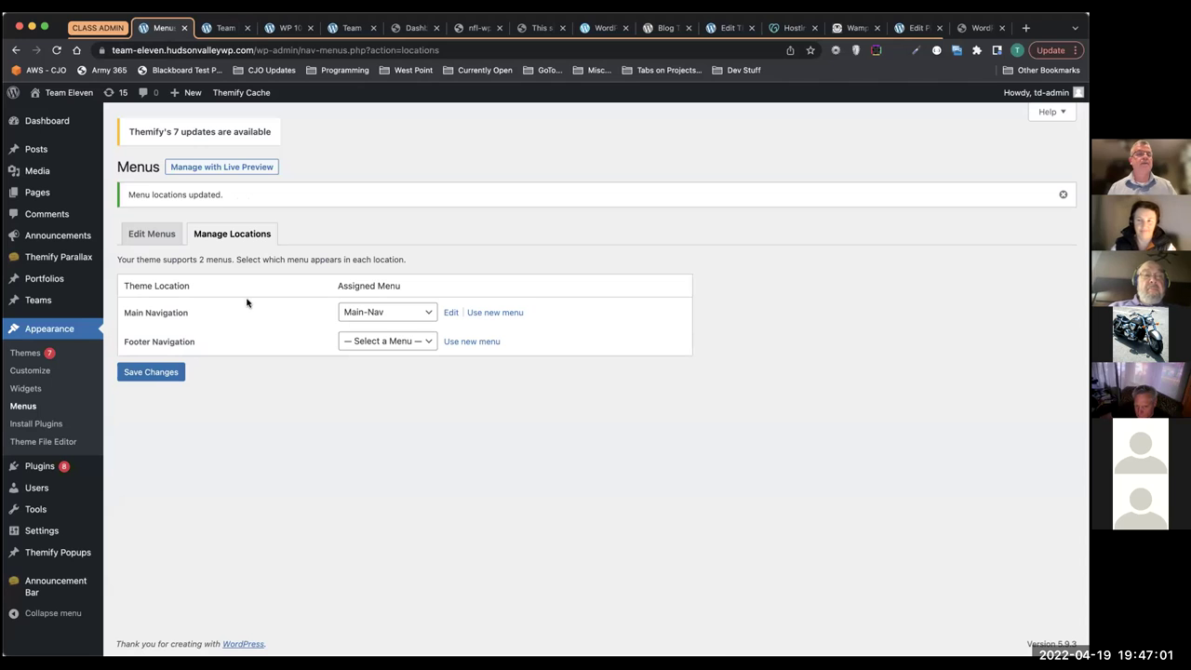
click(161, 237)
scroll(311, 423, down, 3)
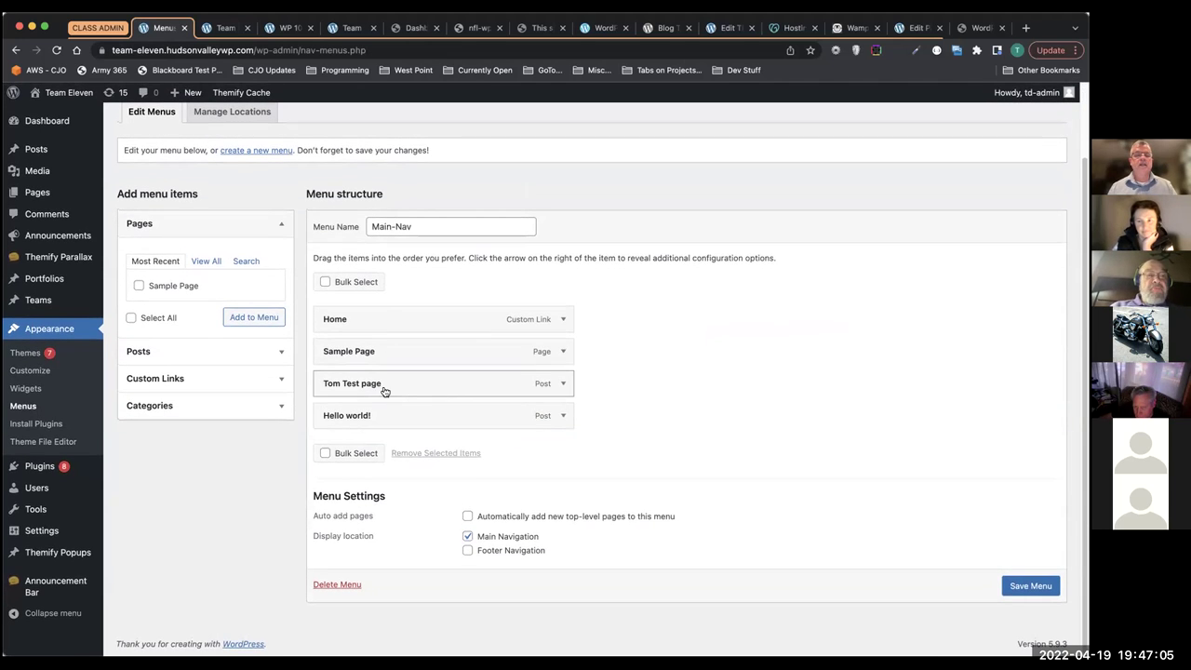
Nest Tom Test page under Sample Page, save Main-Nav, and check the dropdown on the live site.
drag(424, 386, 451, 389)
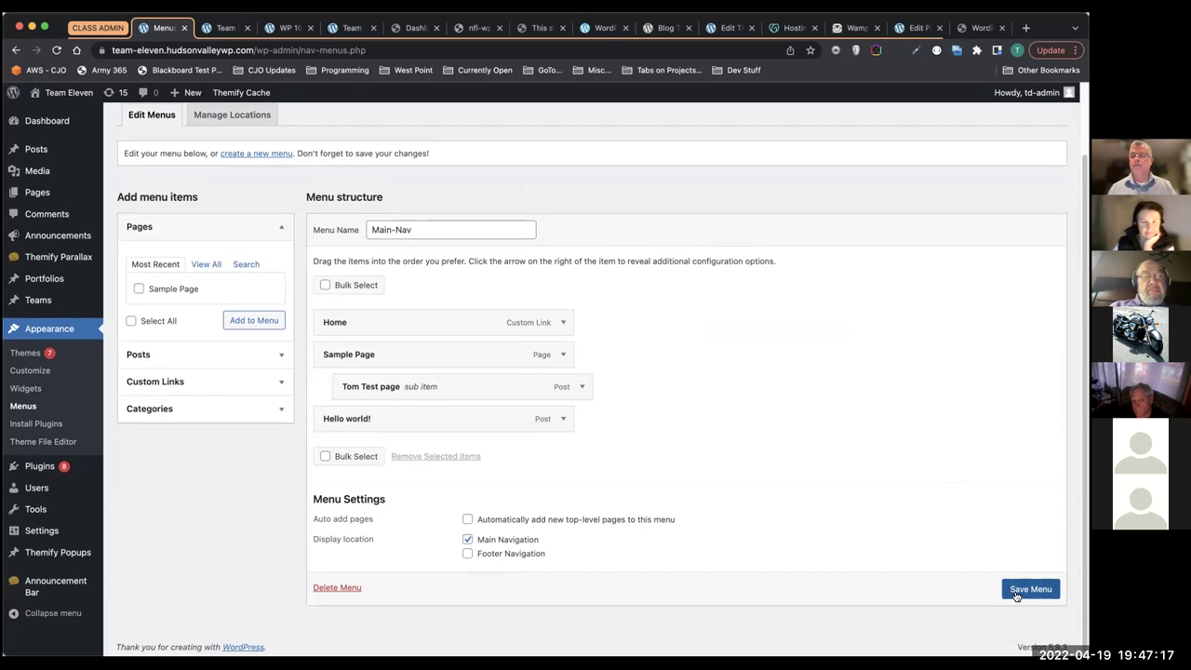
click(1018, 590)
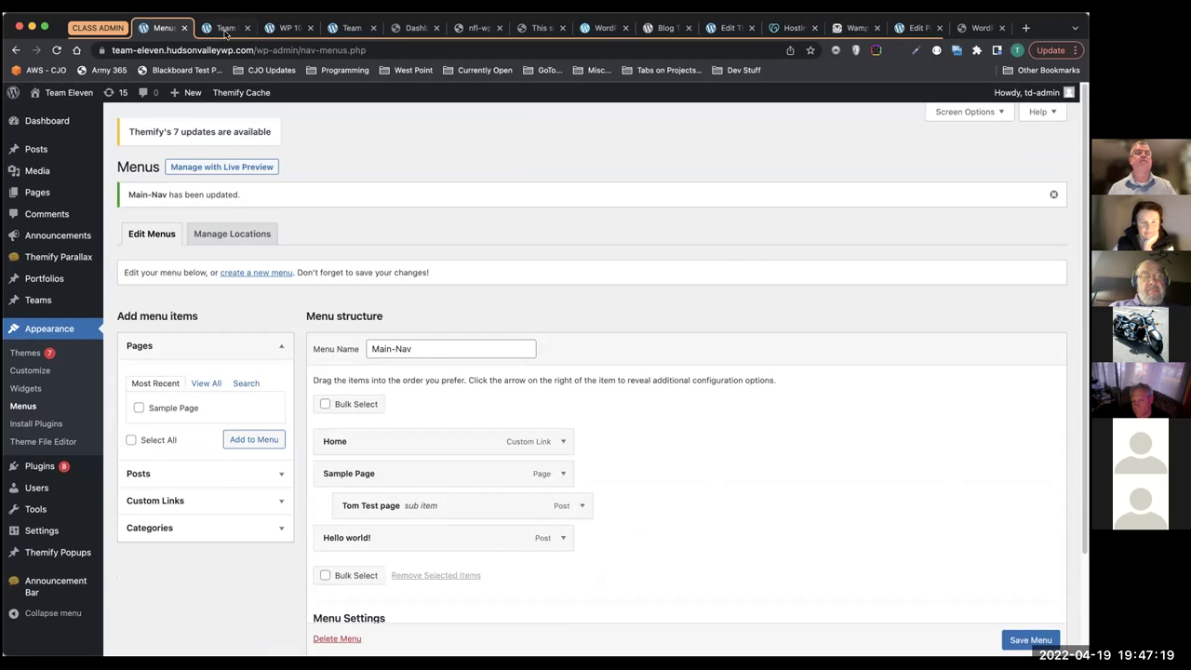
click(223, 28)
click(56, 52)
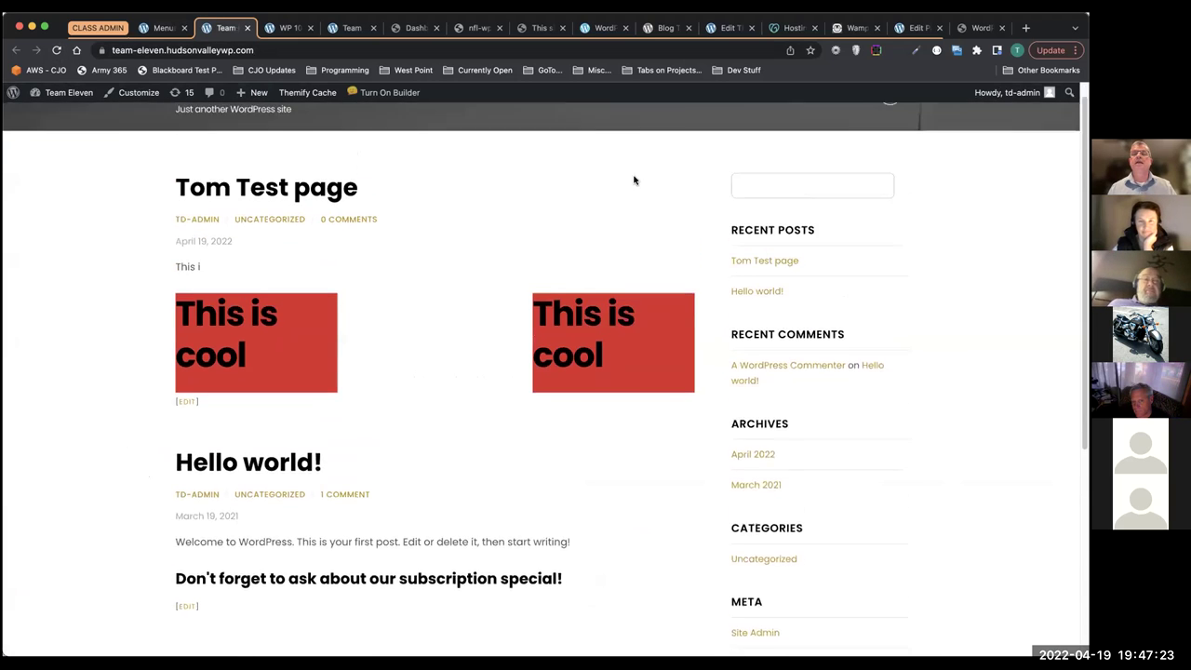
mouse_move(756, 115)
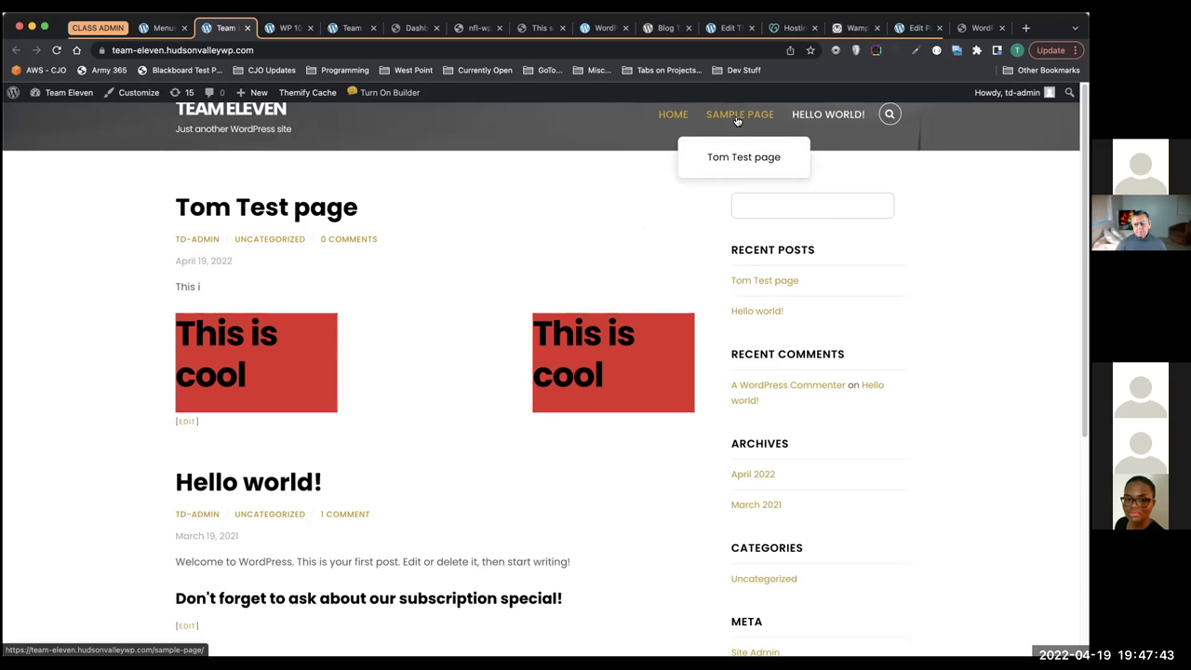
click(162, 29)
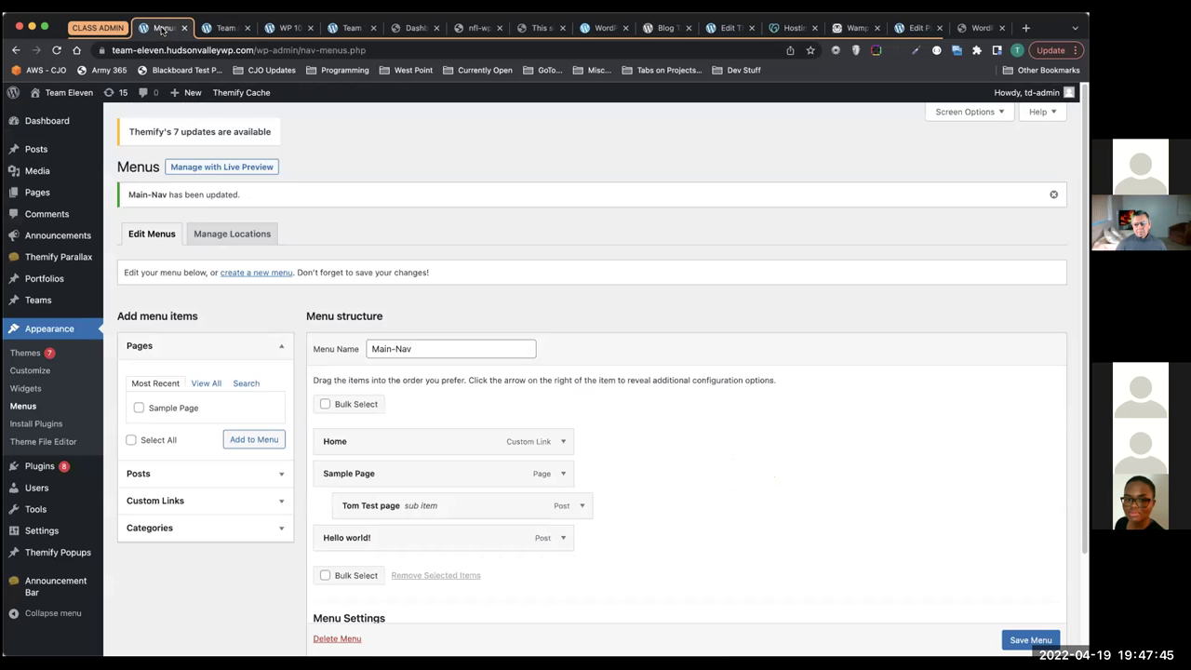
Nest Hello world! under Tom Test page and Sample Page under Home, then save Main-Nav.
scroll(295, 176, down, 3)
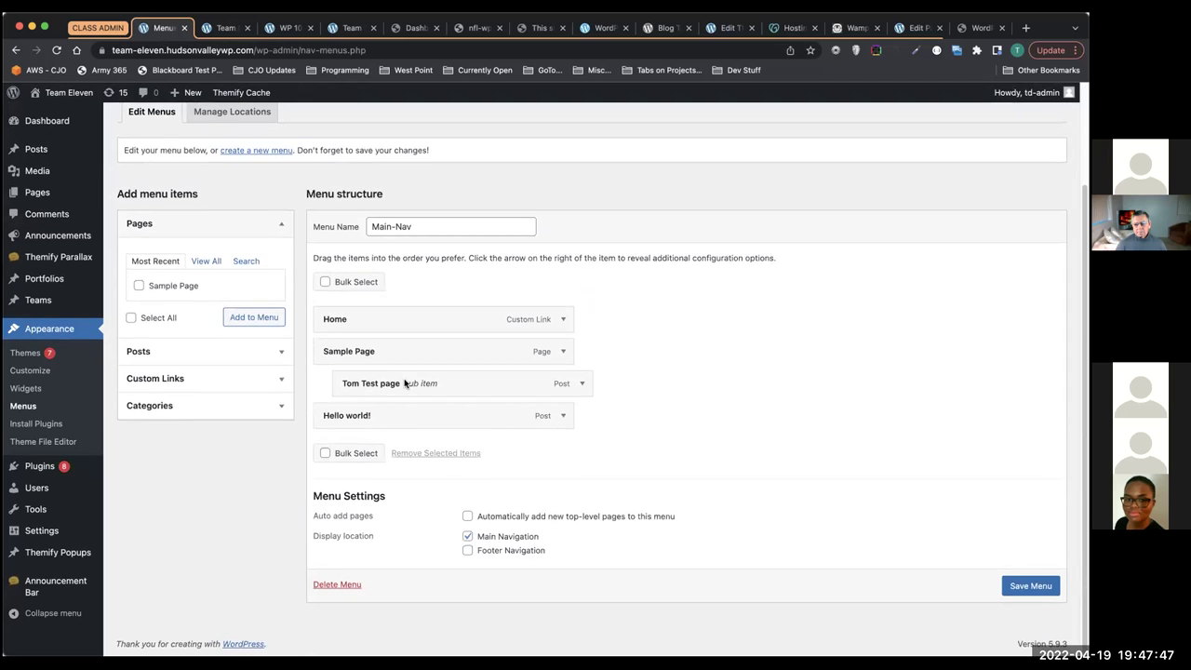
drag(382, 418, 433, 417)
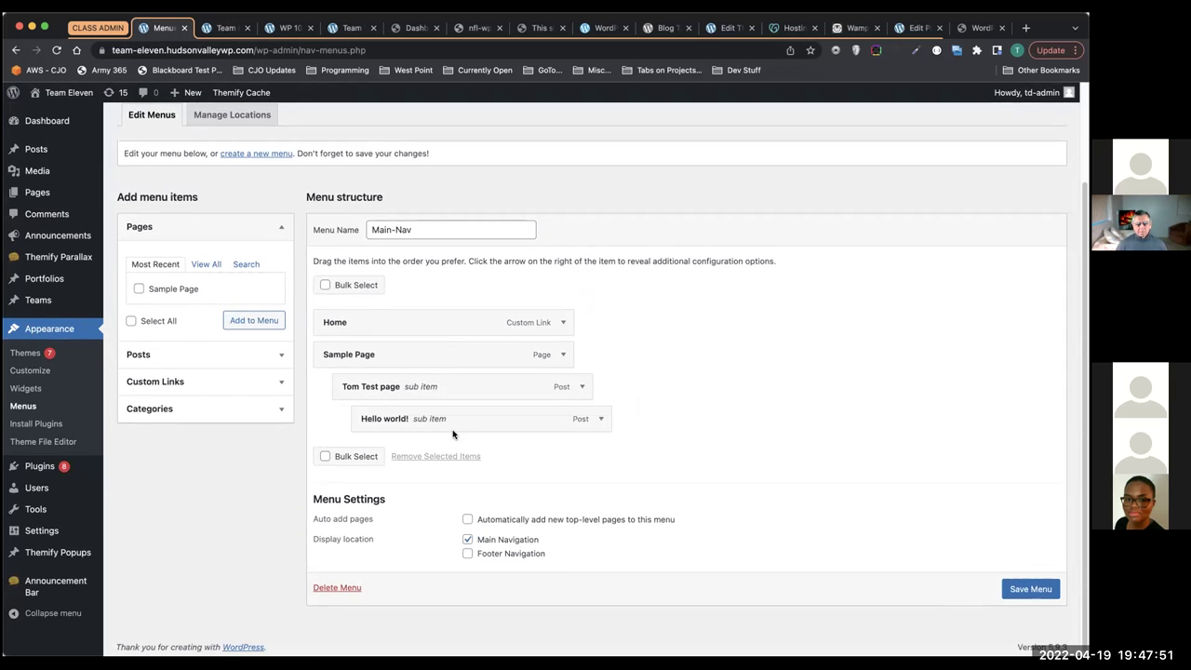
drag(387, 359, 439, 338)
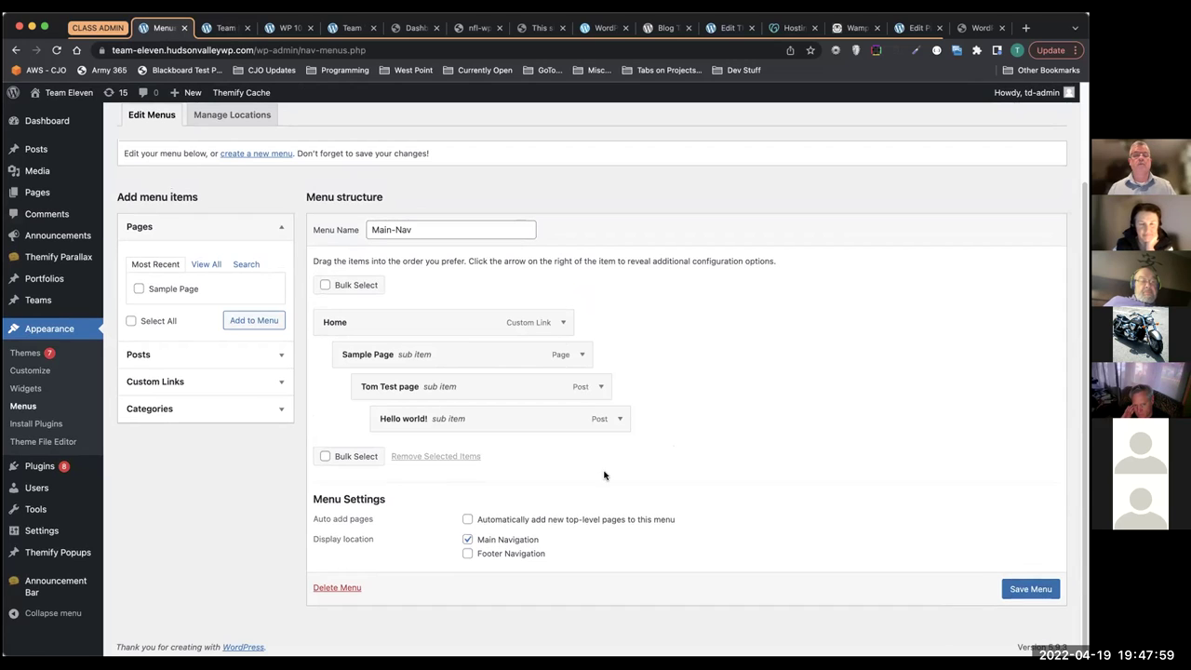
click(1020, 587)
Reload the live site to check the cascading dropdowns, then close the Menus tab.
click(223, 28)
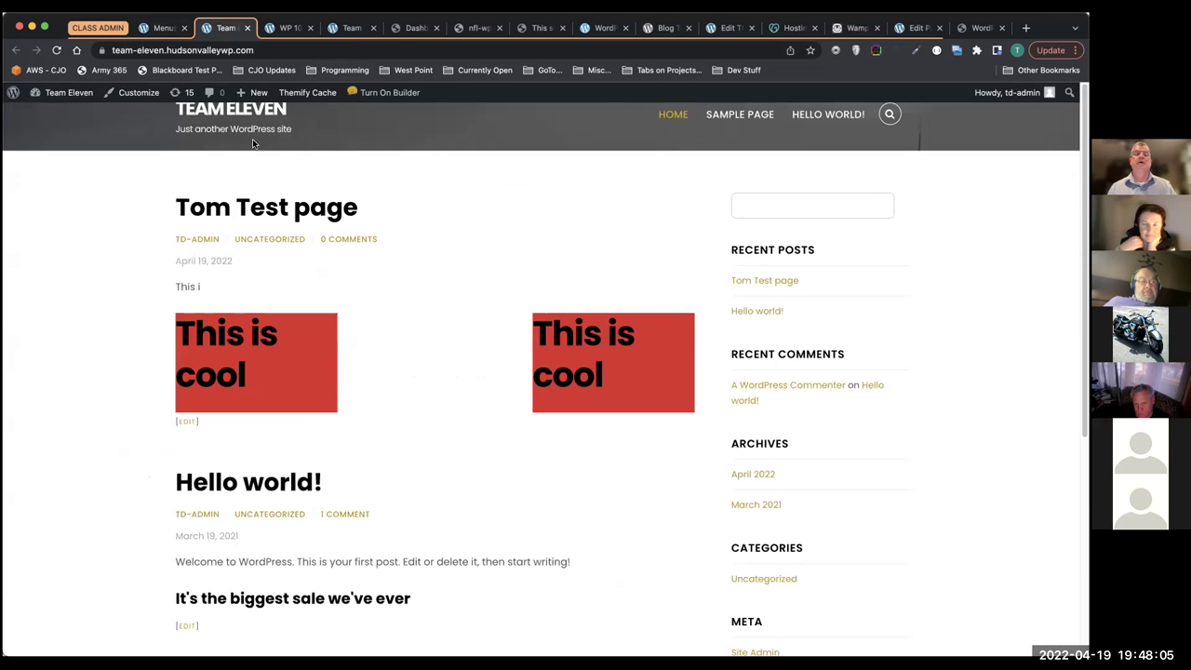
click(267, 110)
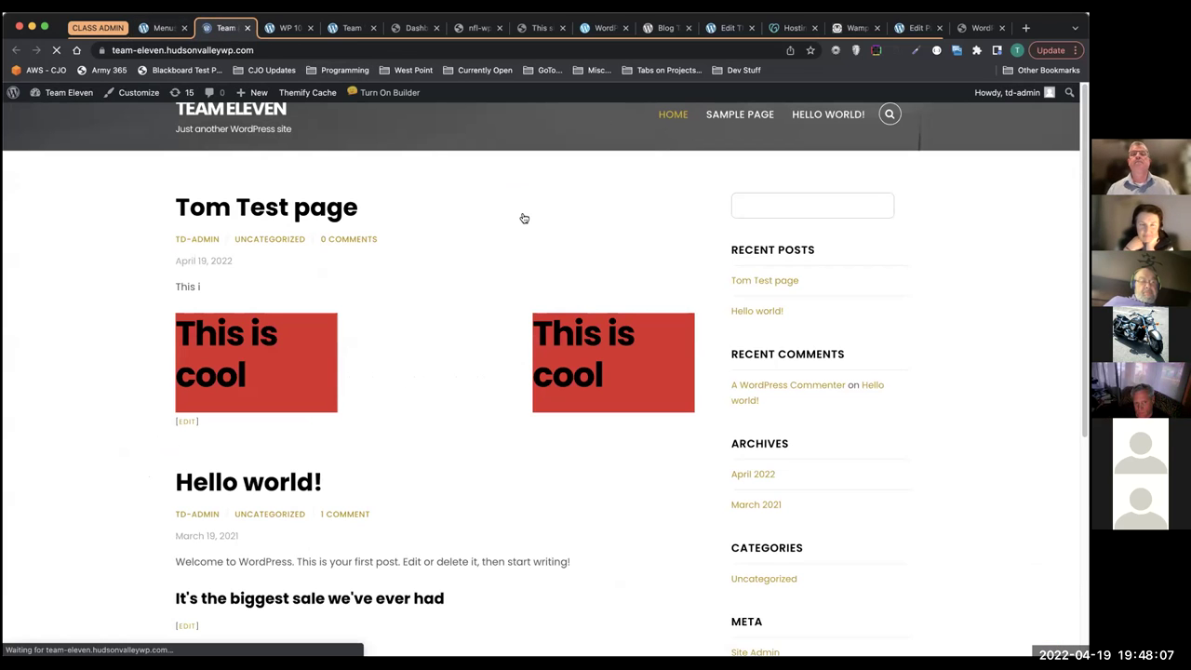
mouse_move(849, 115)
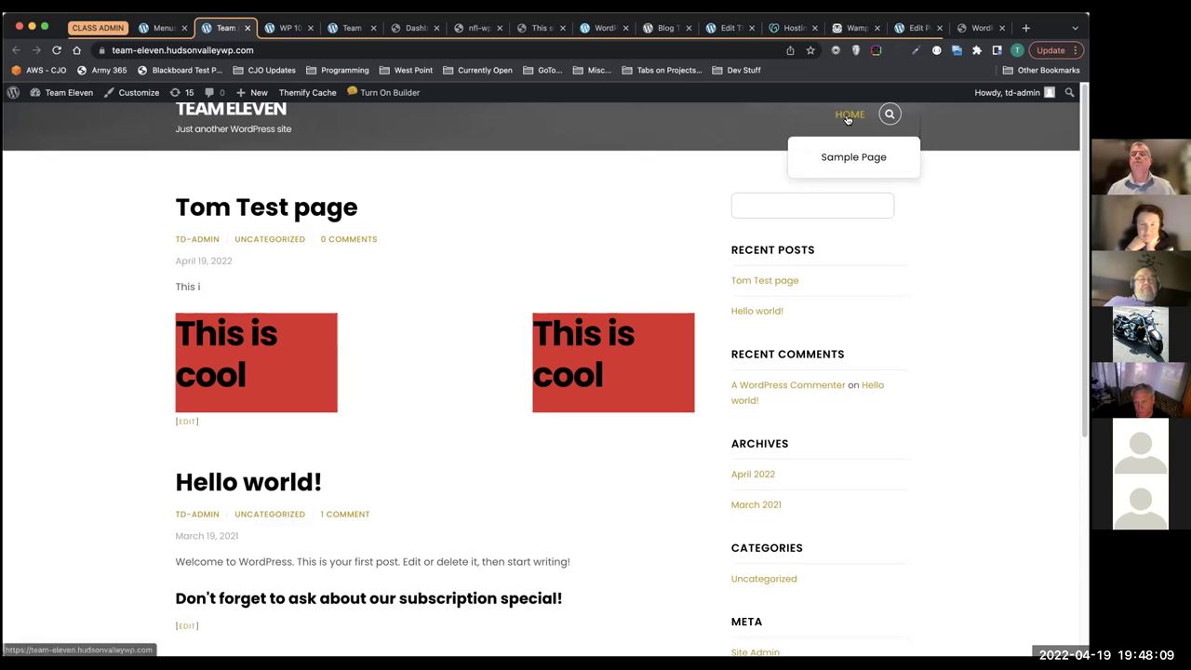
mouse_move(853, 157)
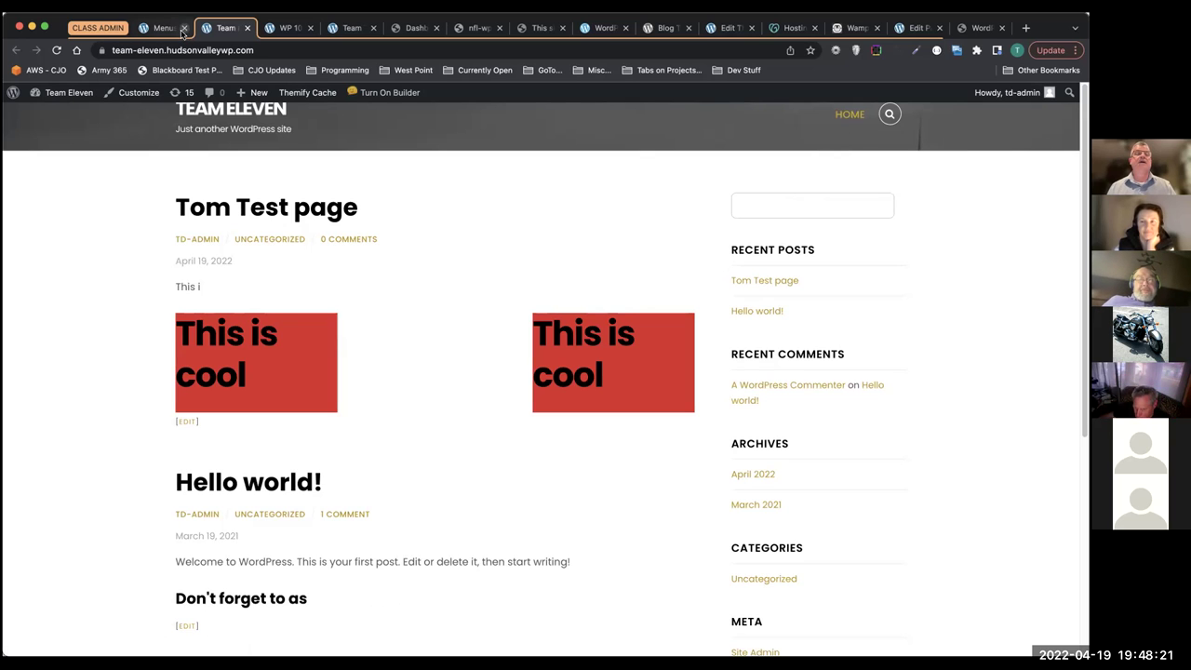
click(183, 28)
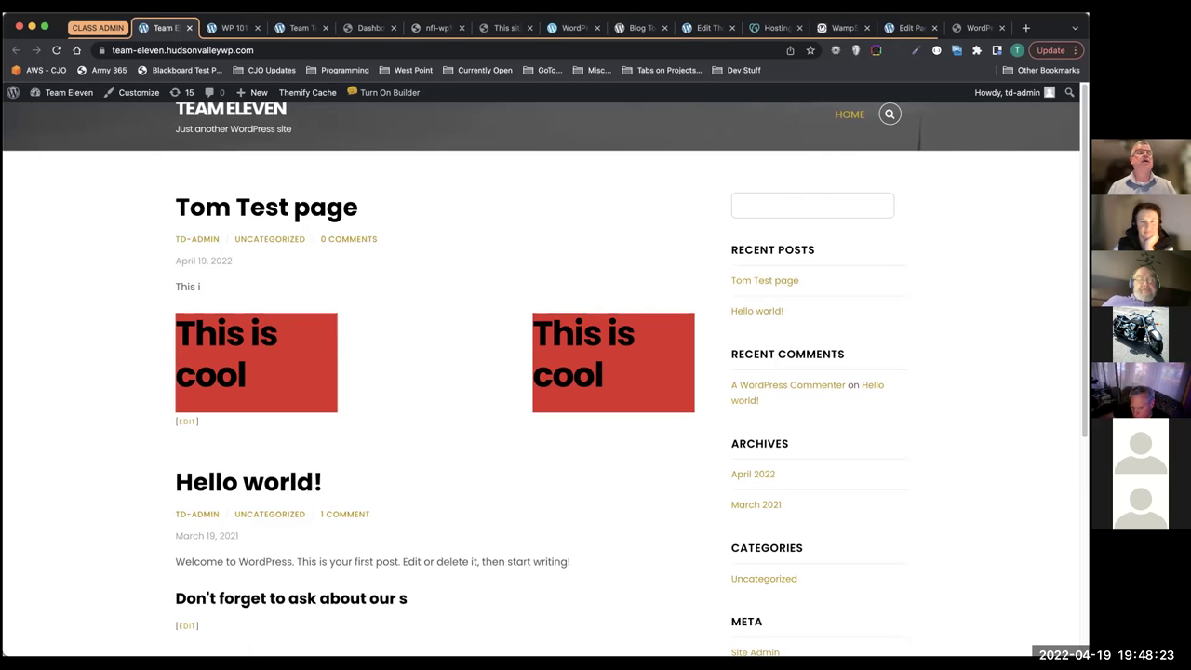
Reopen the closed Menus editor page from the browser's recently closed list.
click(177, 6)
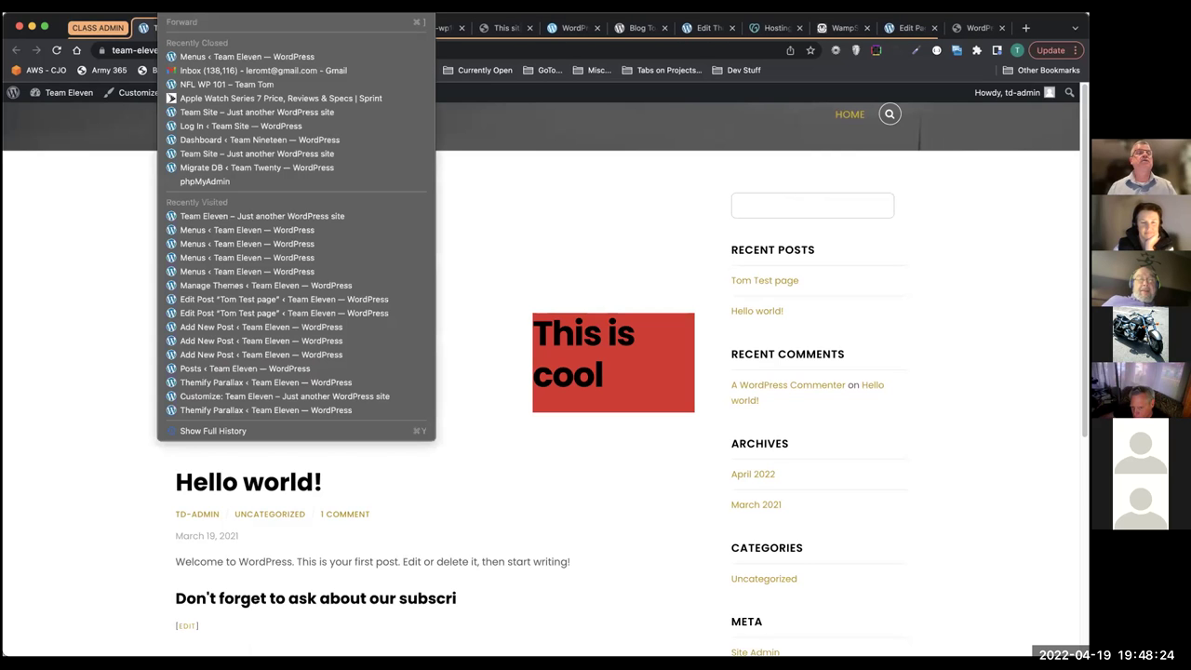
click(215, 57)
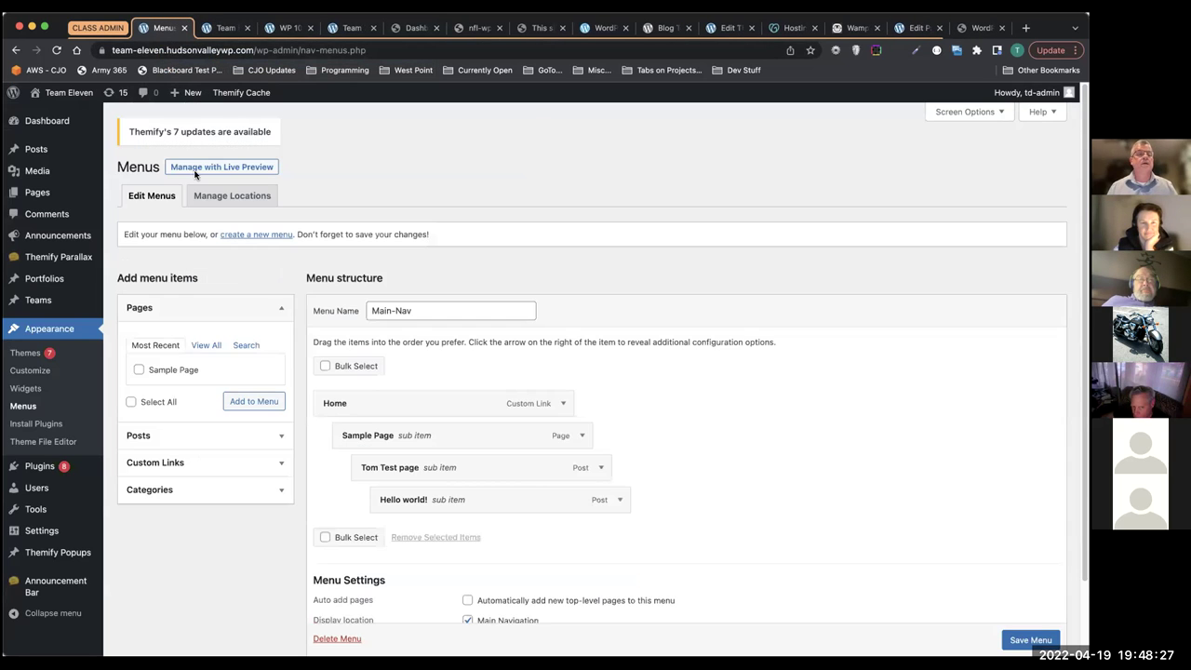
scroll(349, 487, down, 2)
Move Tom Test page up one level beside Sample Page, save Main-Nav, and check the site.
mouse_move(391, 389)
mouse_down()
mouse_move(369, 381)
mouse_move(367, 392)
mouse_move(380, 395)
mouse_up()
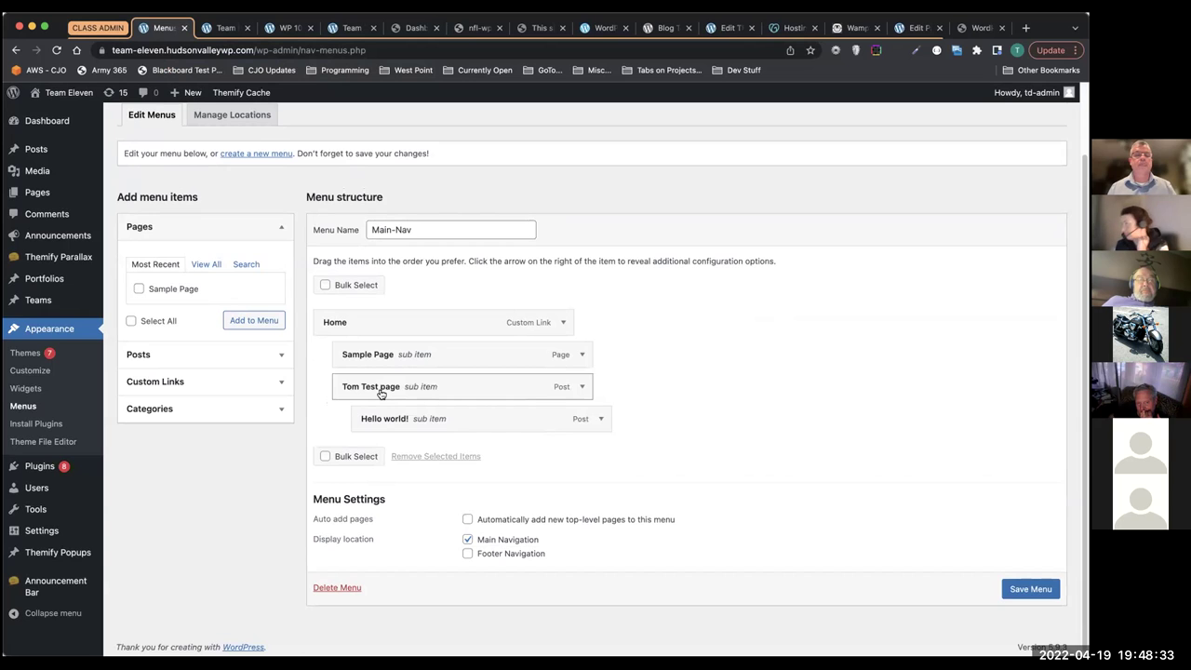
click(1030, 588)
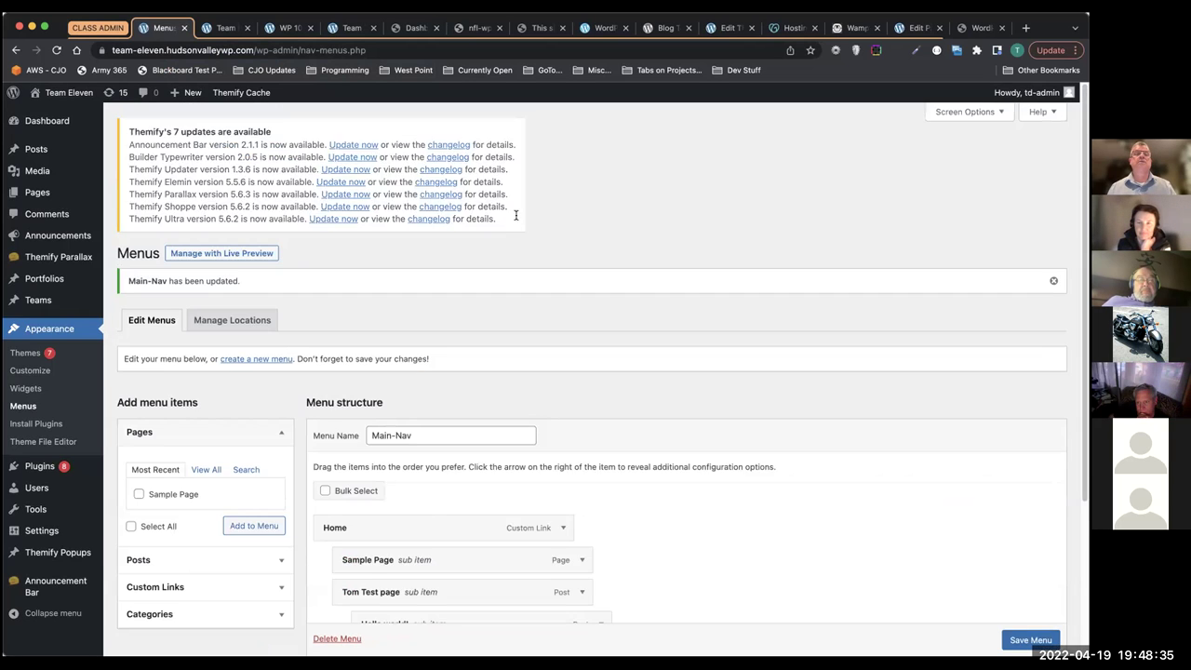
click(240, 29)
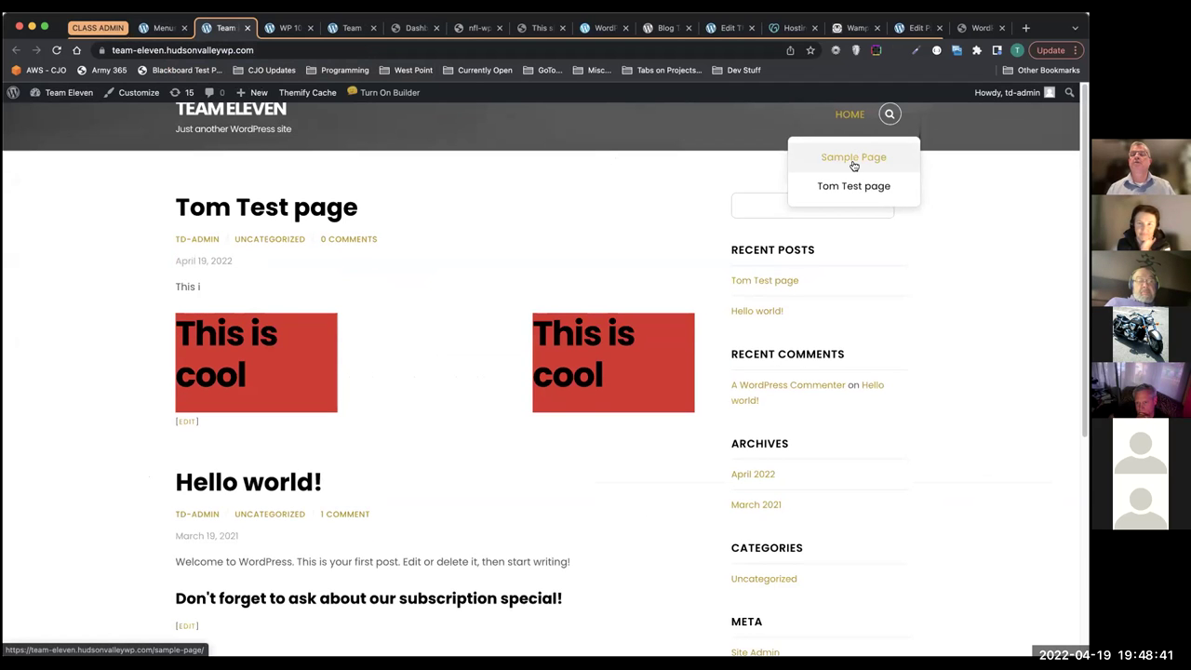
mouse_move(851, 186)
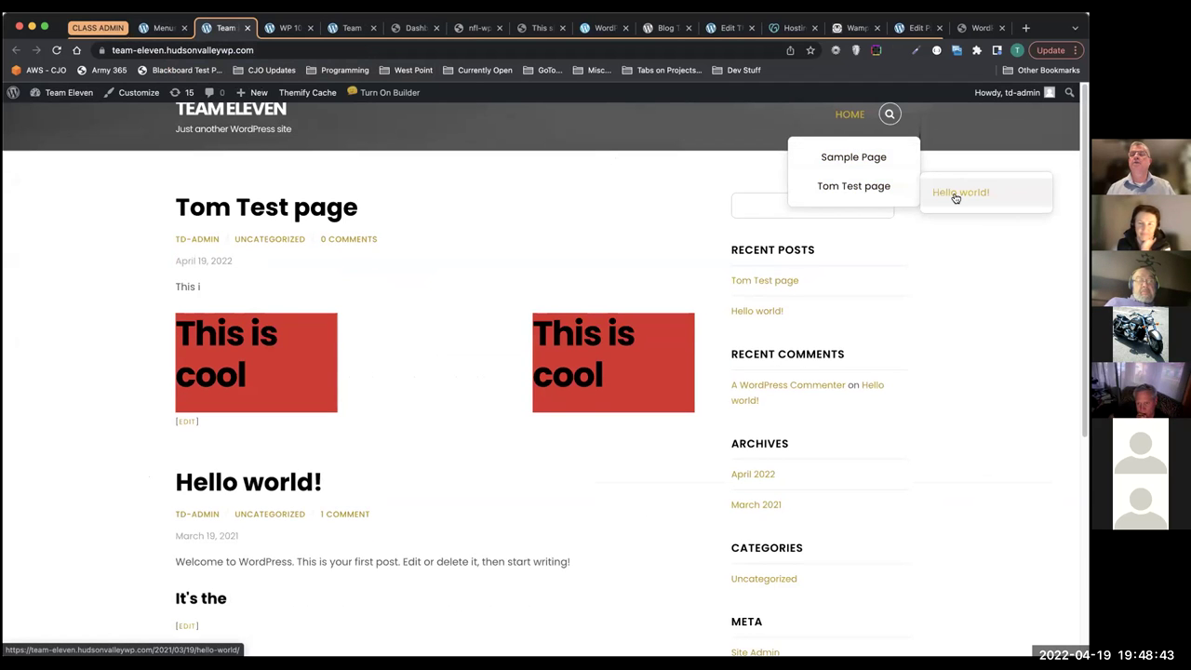
click(162, 28)
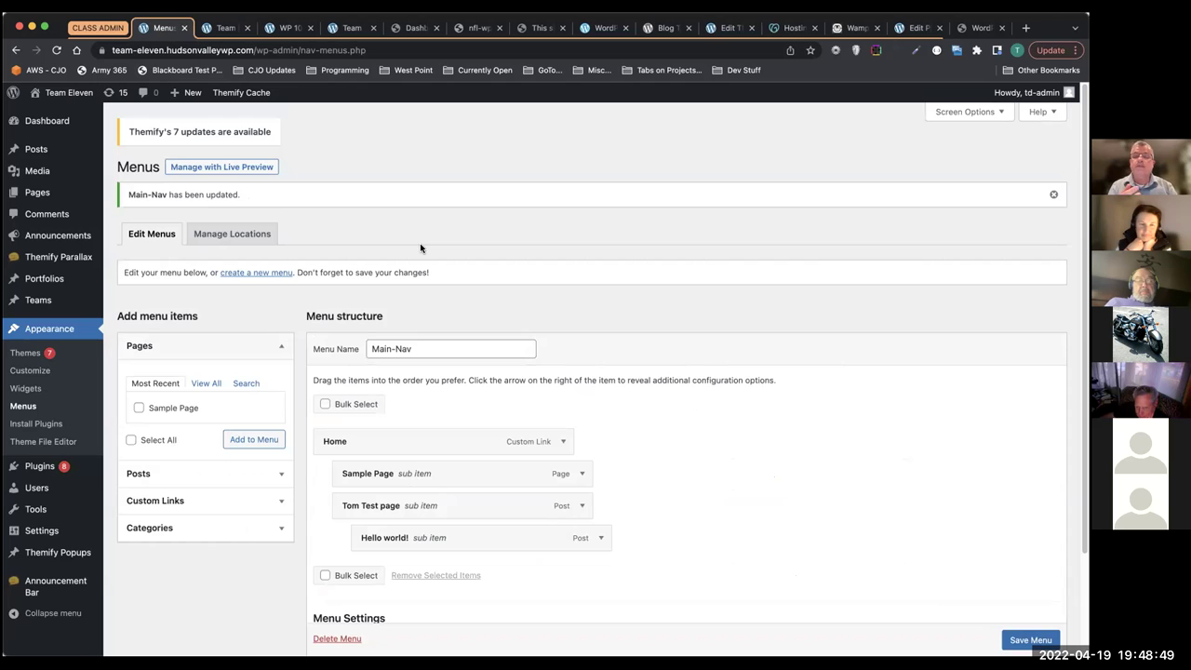
scroll(663, 324, down, 3)
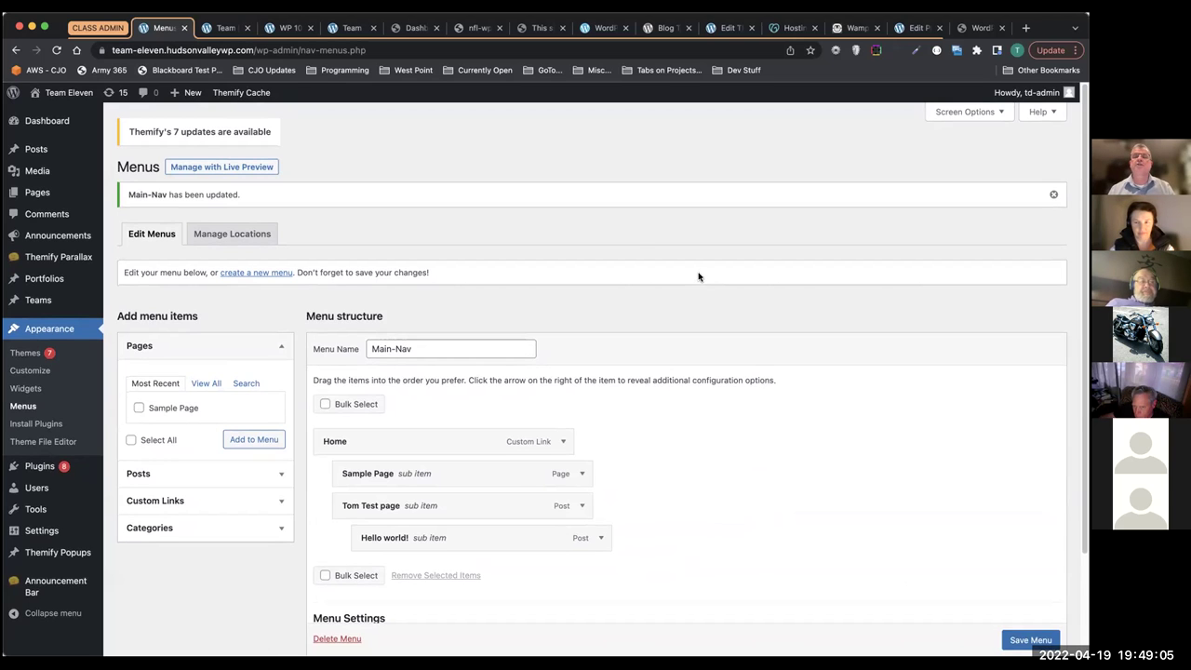
scroll(635, 245, down, 3)
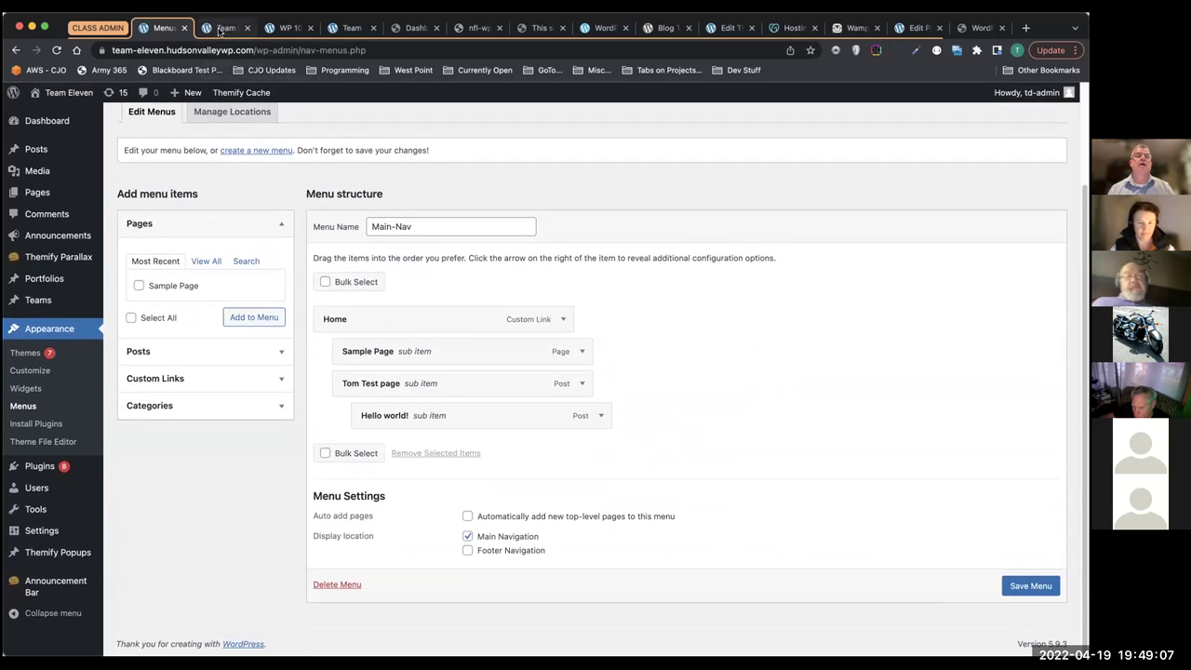
click(219, 28)
scroll(454, 322, down, 2)
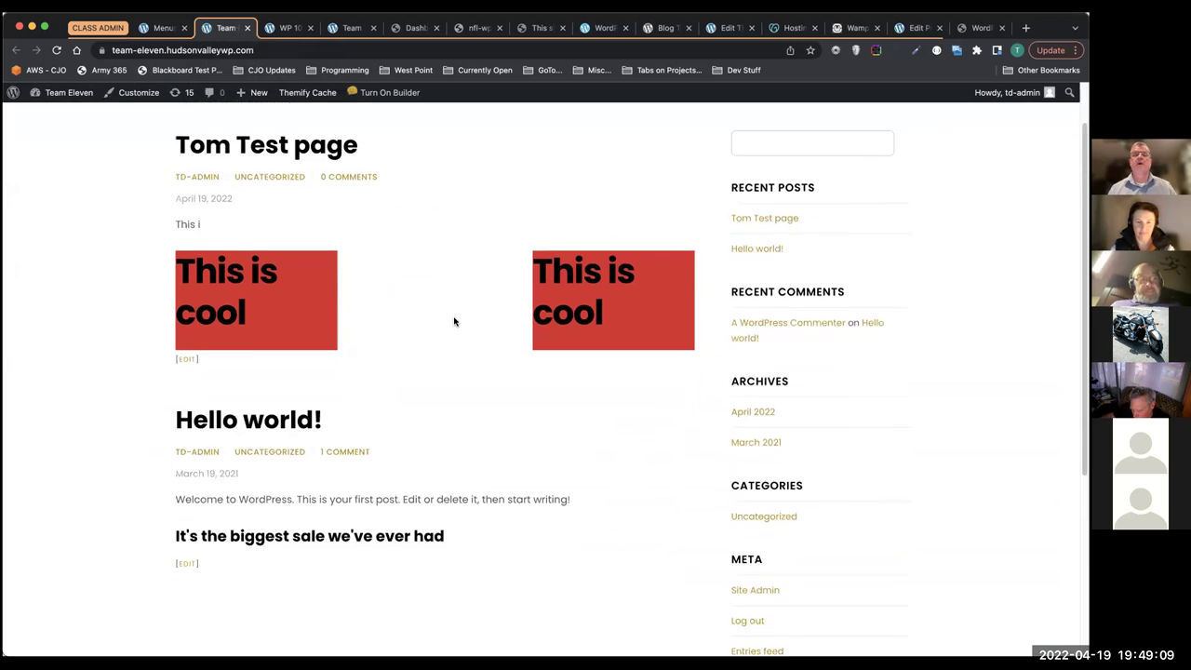
scroll(454, 322, up, 2)
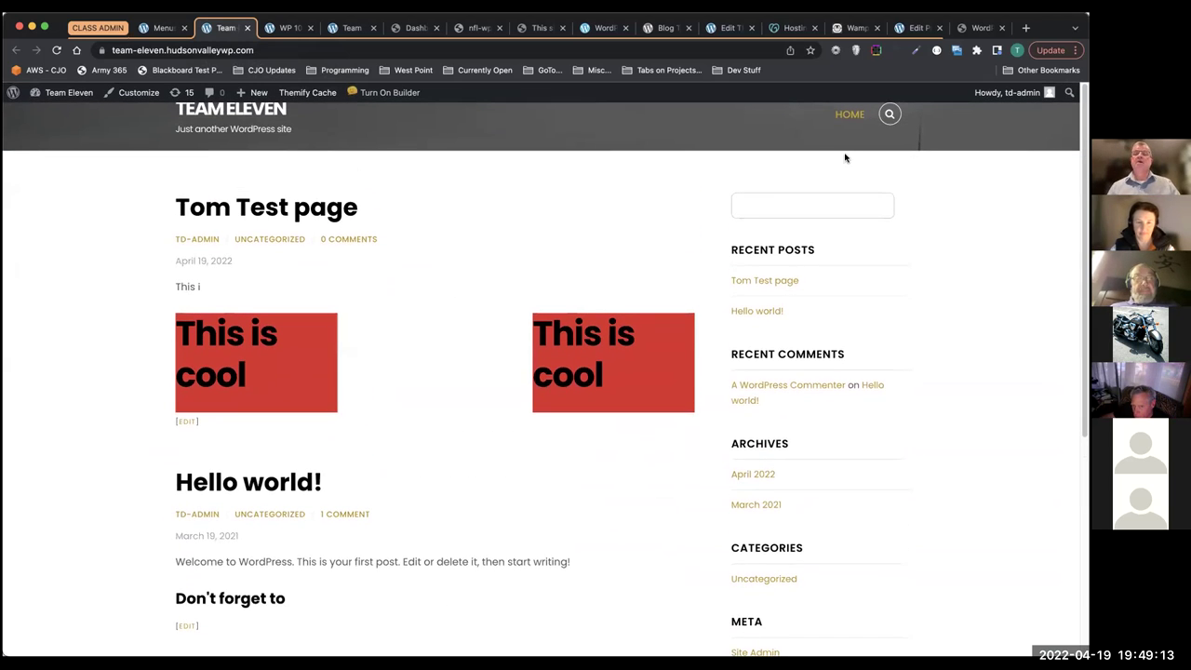
mouse_move(860, 117)
mouse_move(863, 200)
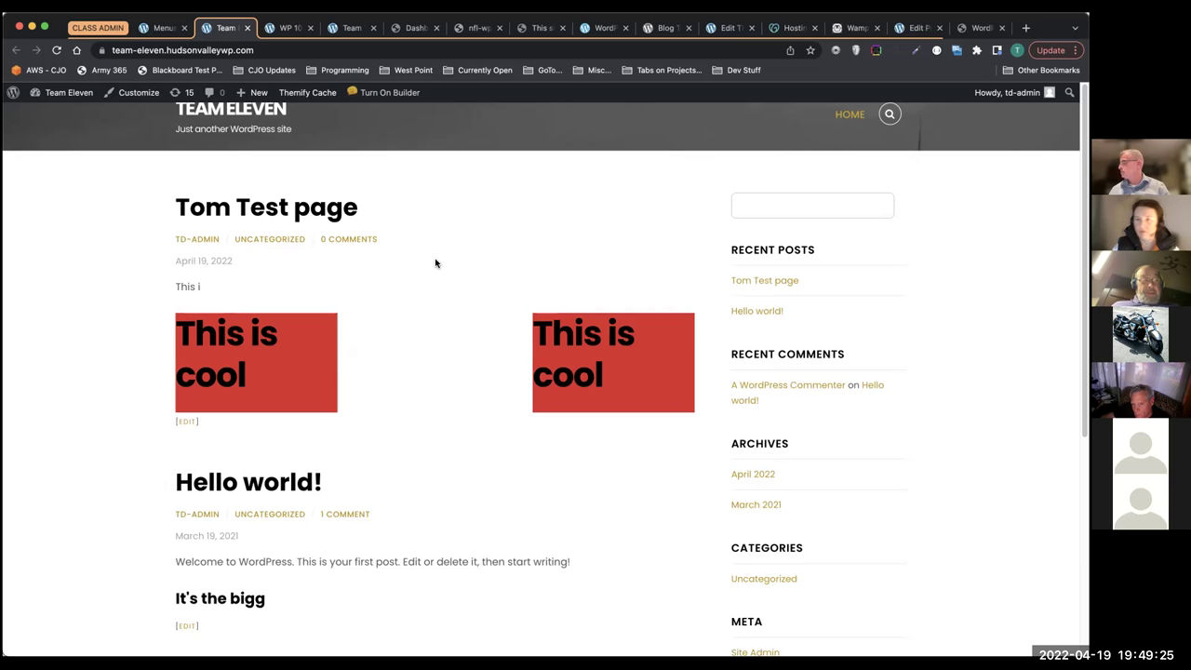
click(164, 28)
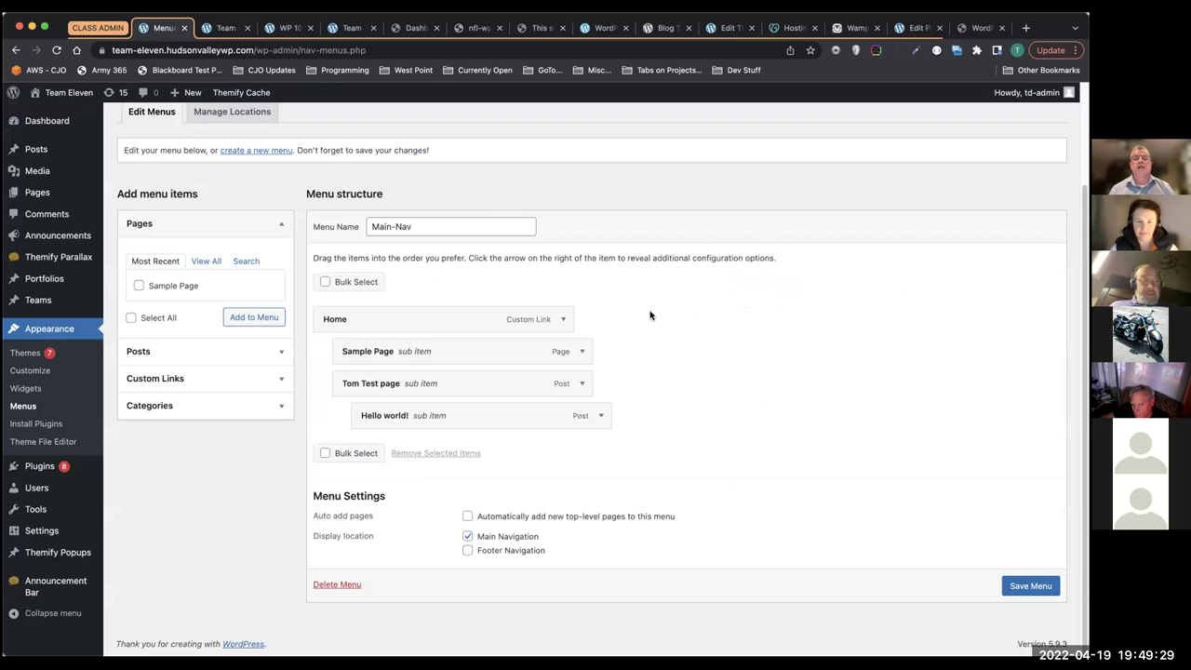